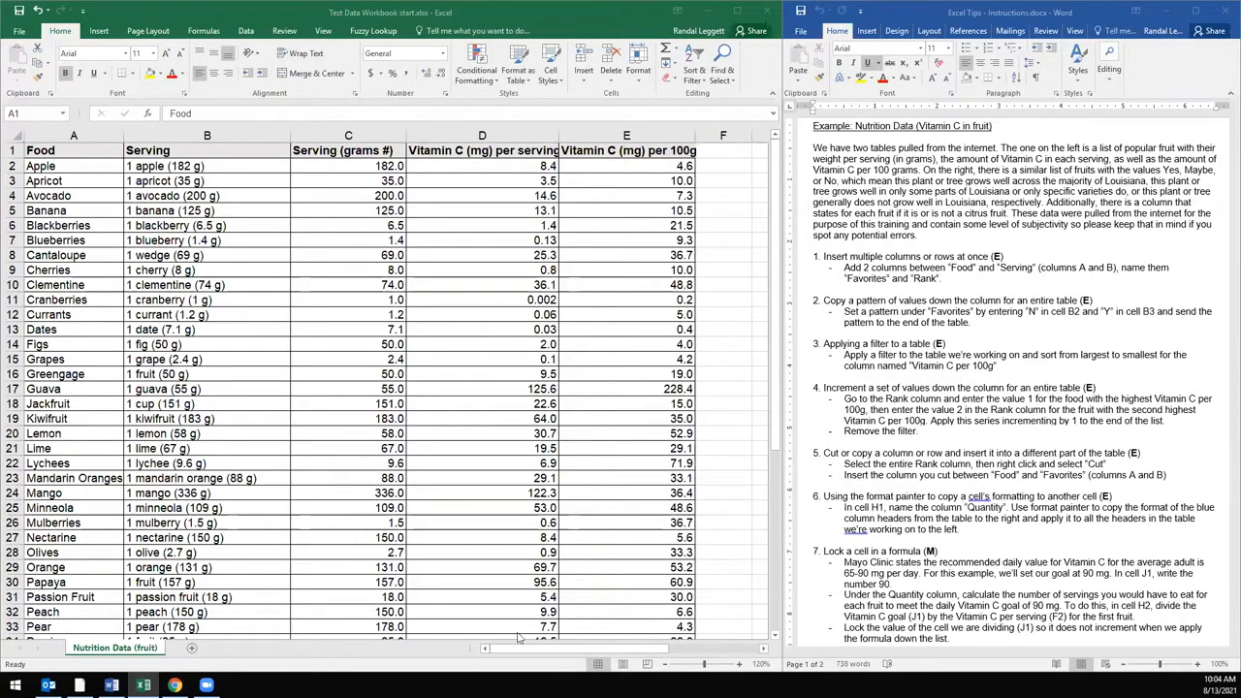
- Try inserting two blank columns before the Serving column one at a time, and undo both insertions
drag(516, 650, 603, 592)
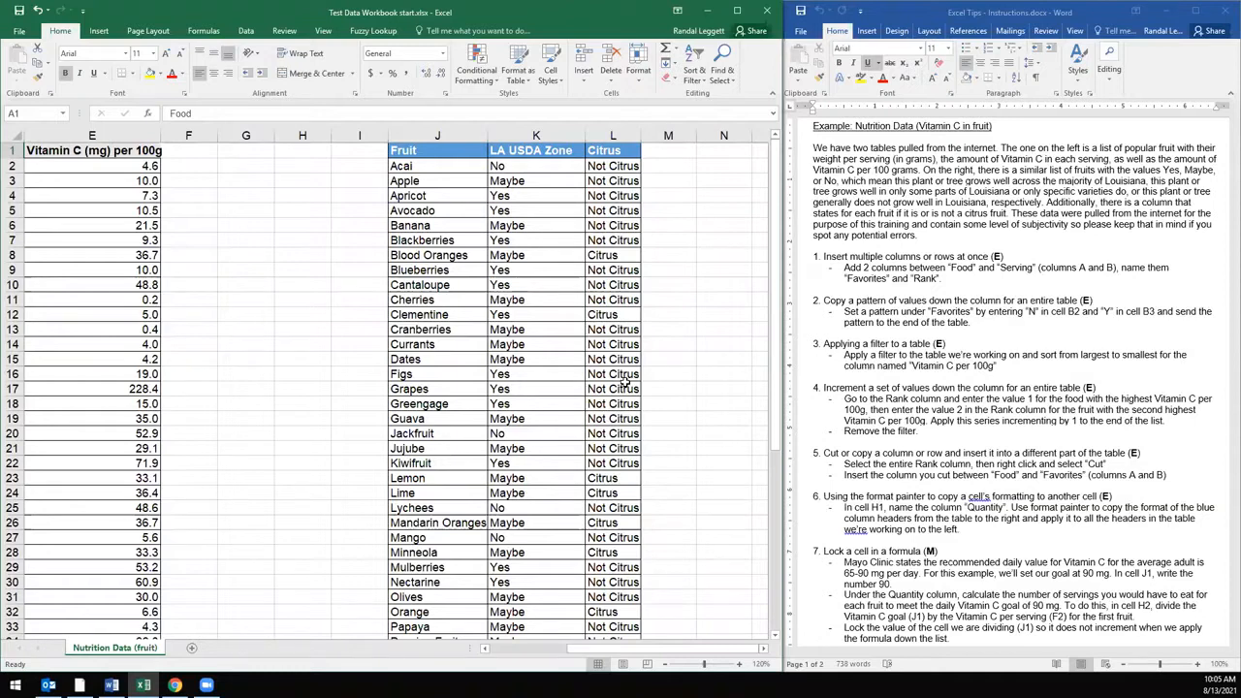
drag(581, 652, 505, 665)
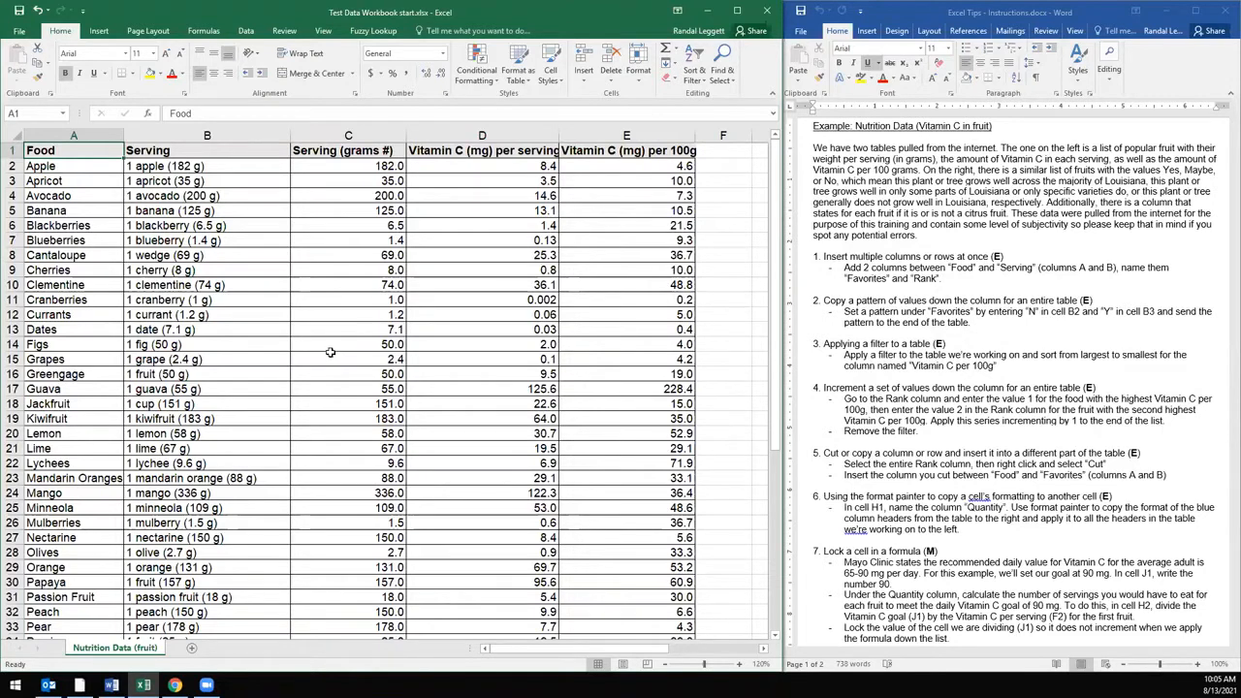
click(204, 135)
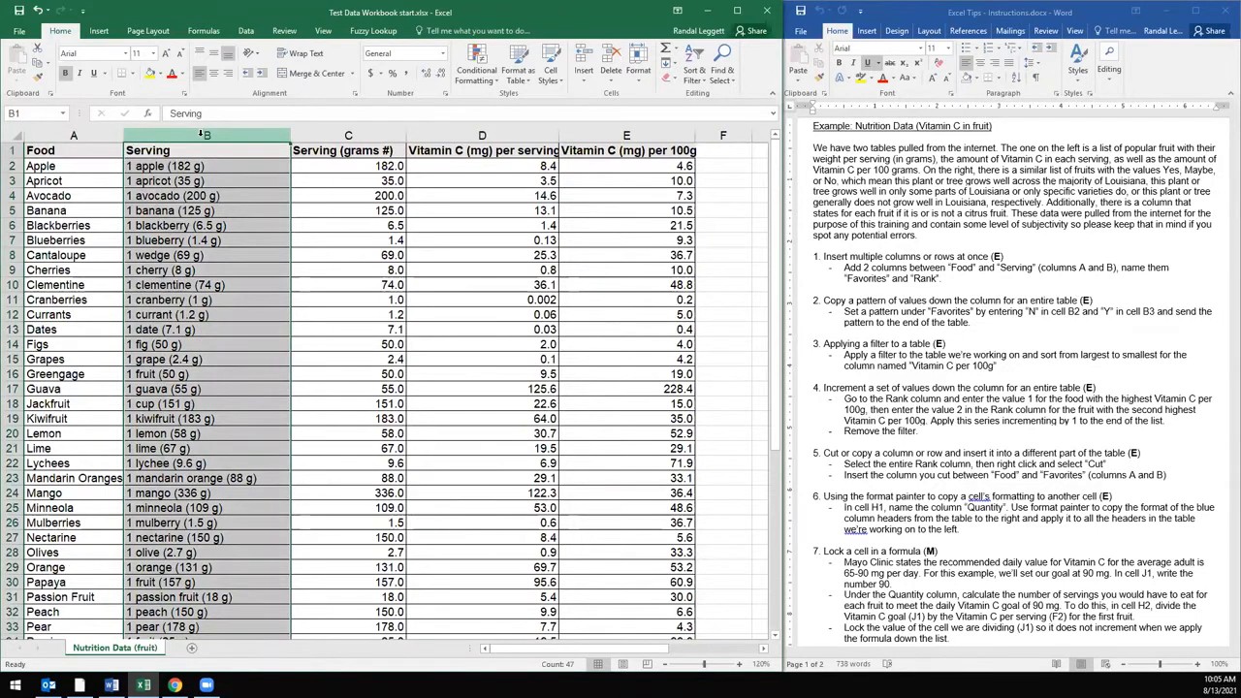
right_click(204, 134)
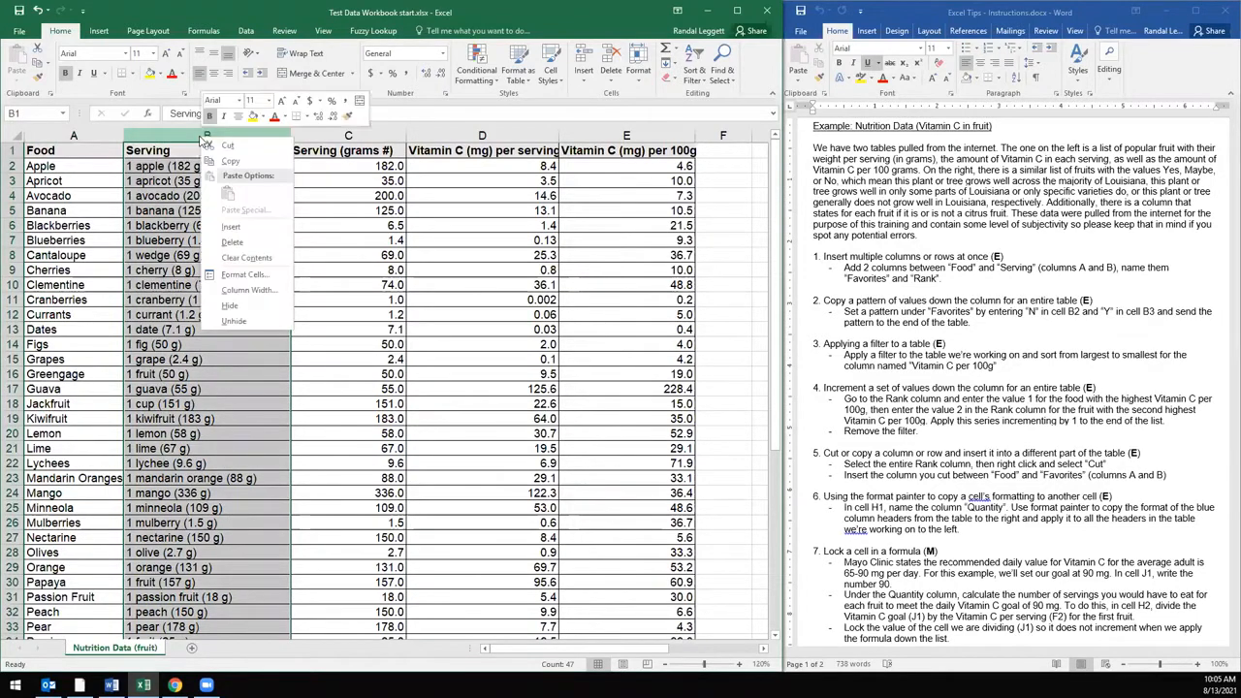
click(227, 229)
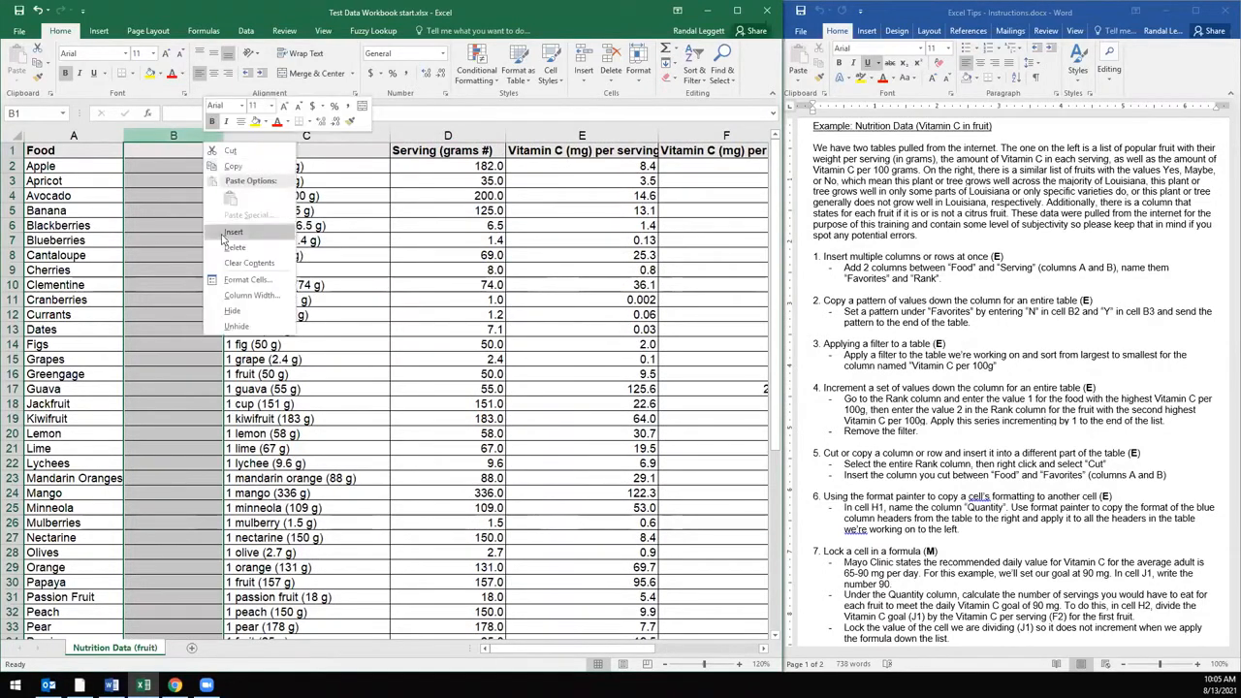
click(234, 231)
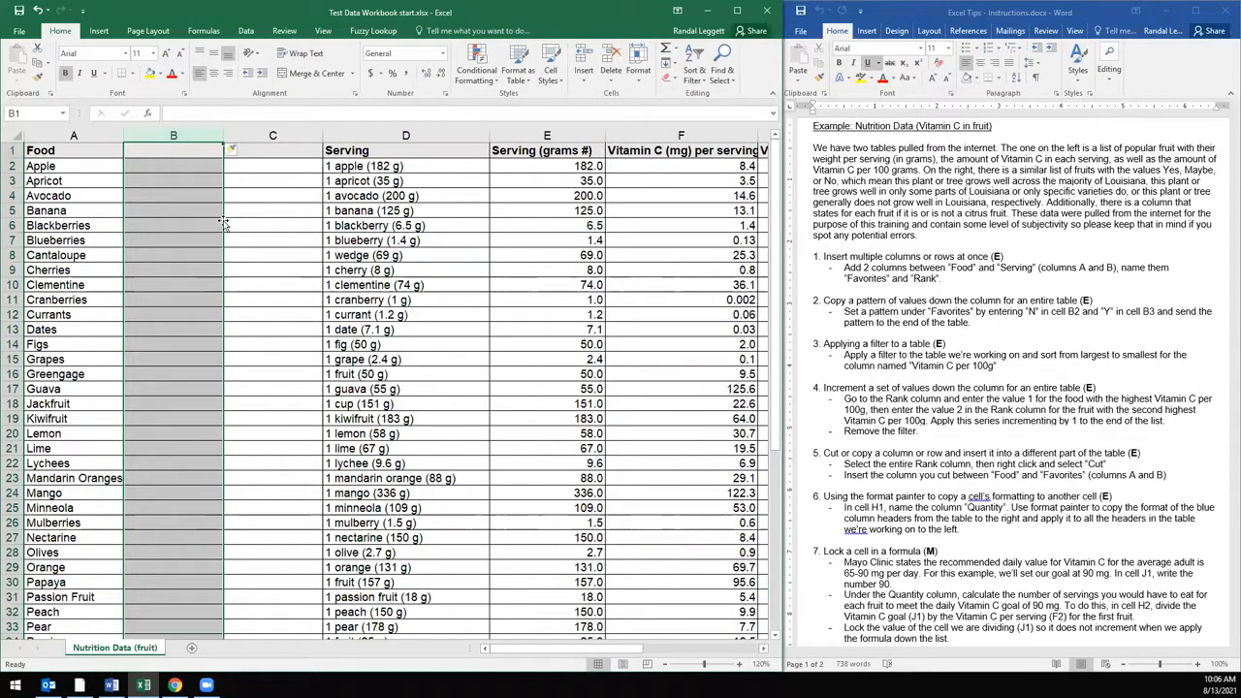
key(ctrl+z)
key(ctrl+z)
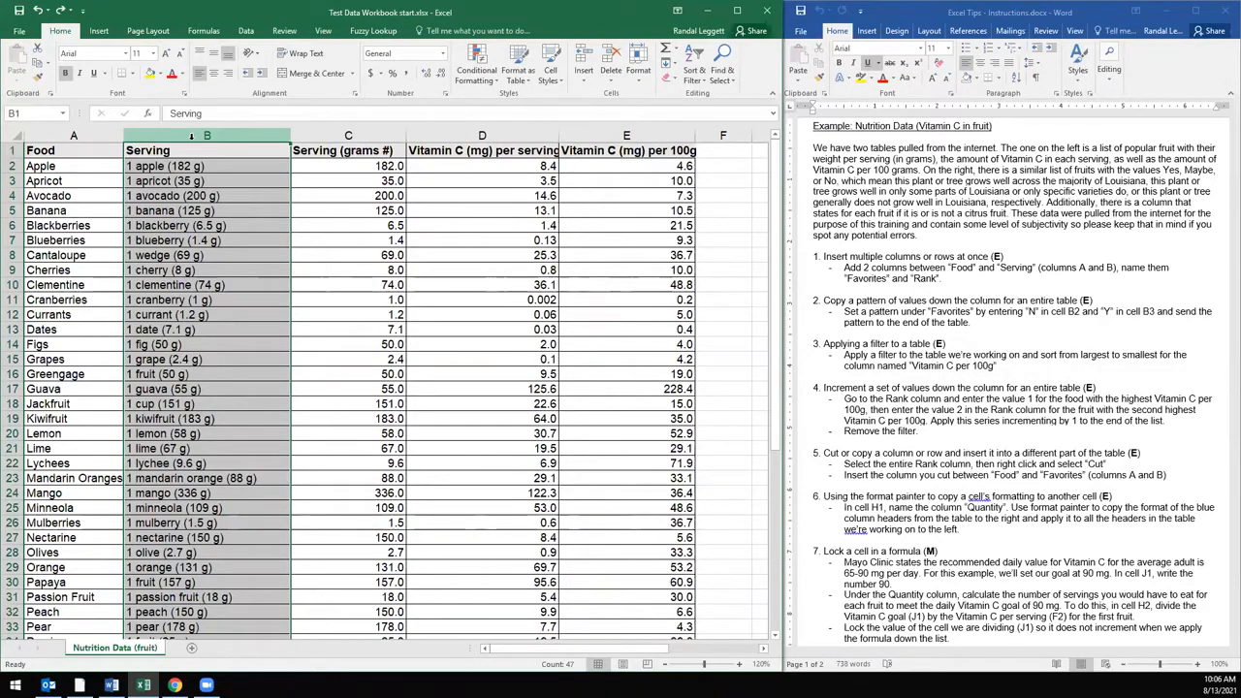
- Insert two blank columns at once between the Food and Serving columns
drag(193, 135, 399, 135)
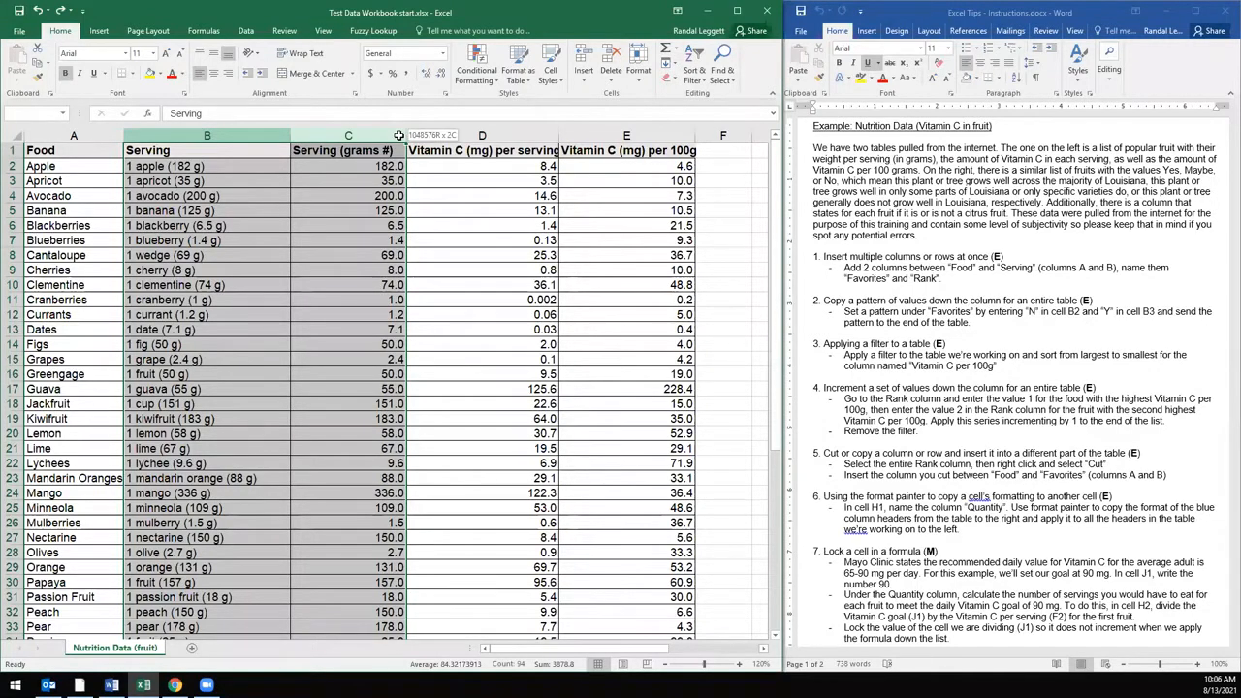
drag(399, 135, 676, 133)
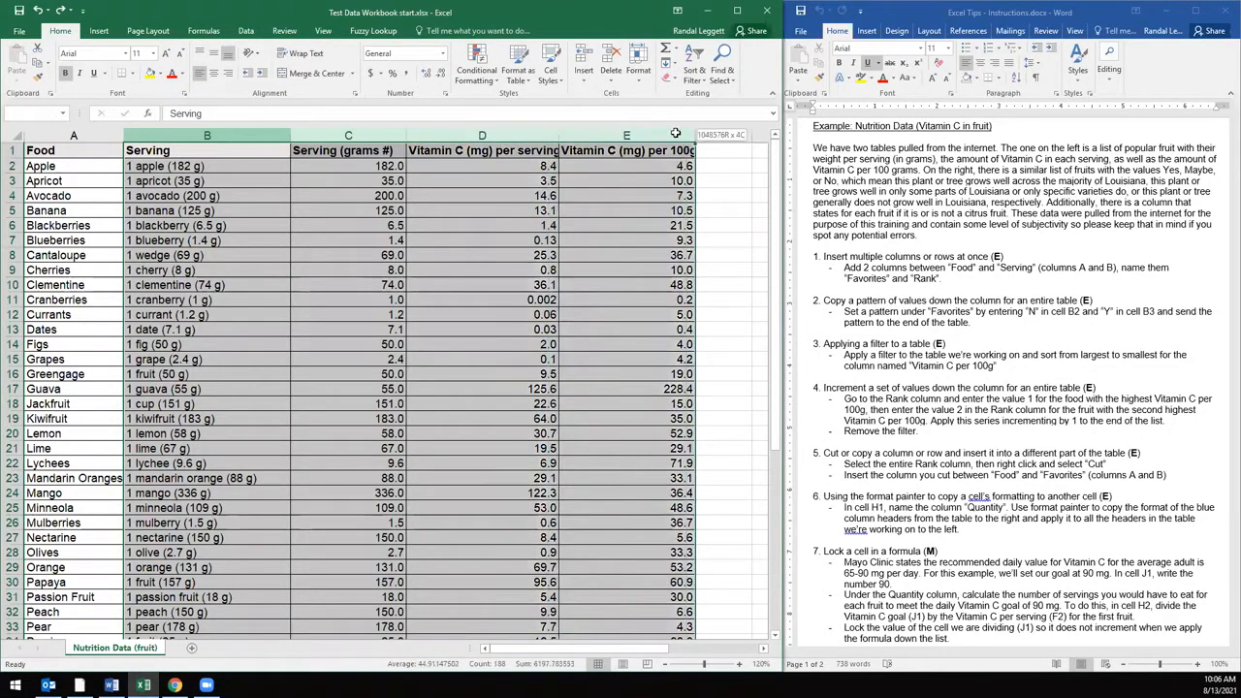
drag(676, 133, 393, 130)
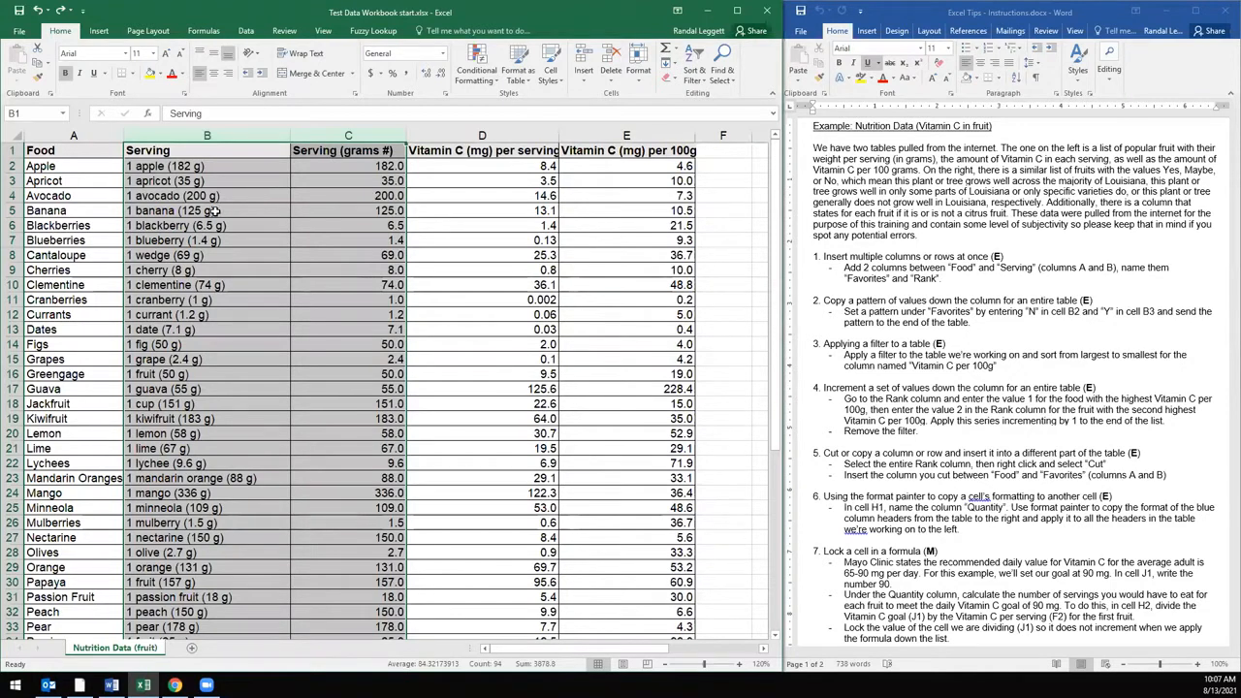
right_click(215, 158)
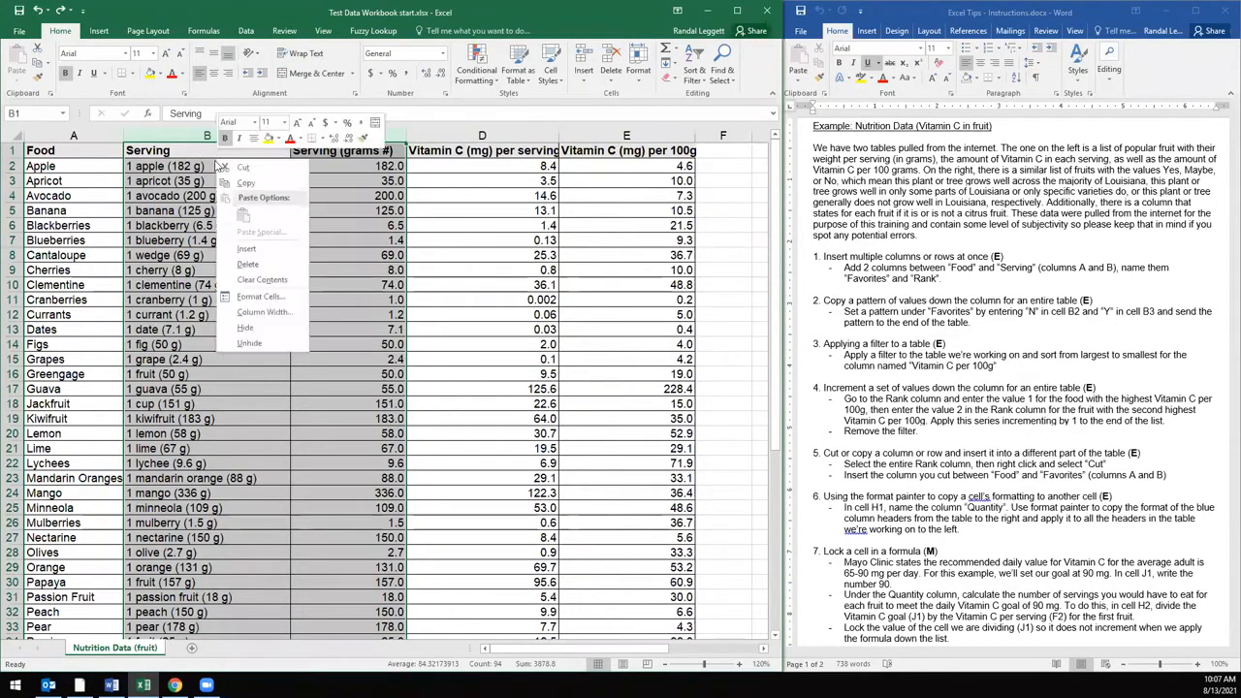
click(240, 246)
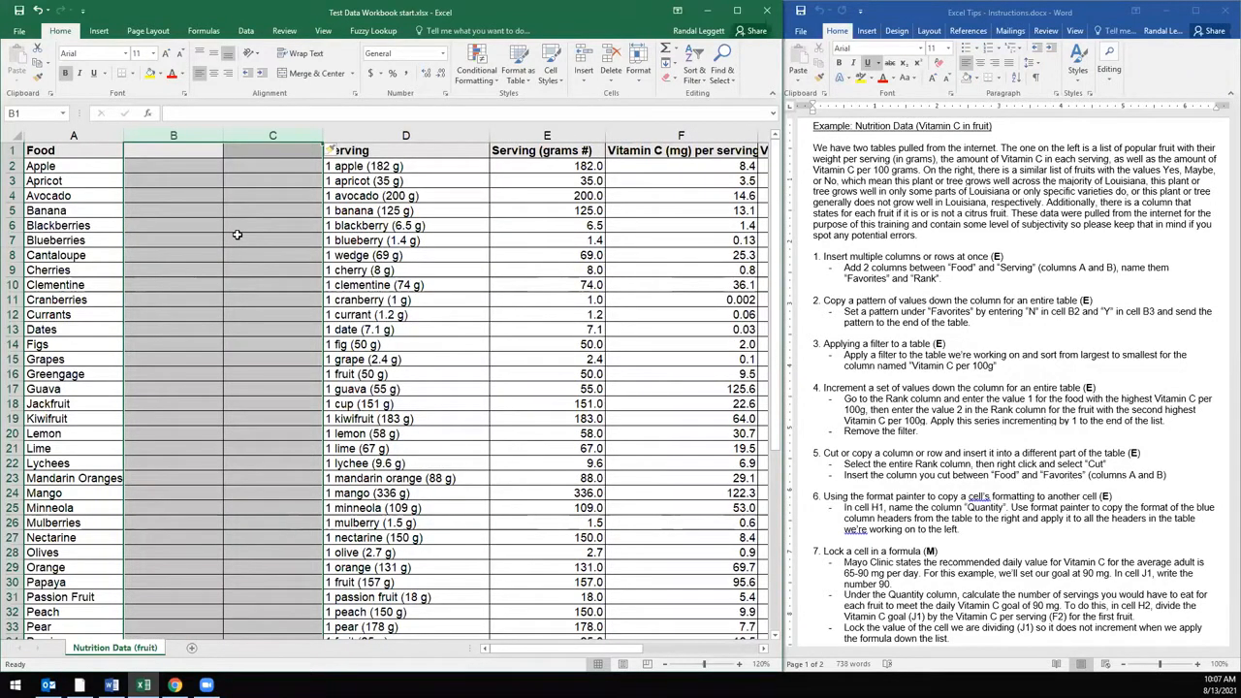
- Name the two new columns "Favorites" in B1 and "Rank" in C1
click(184, 153)
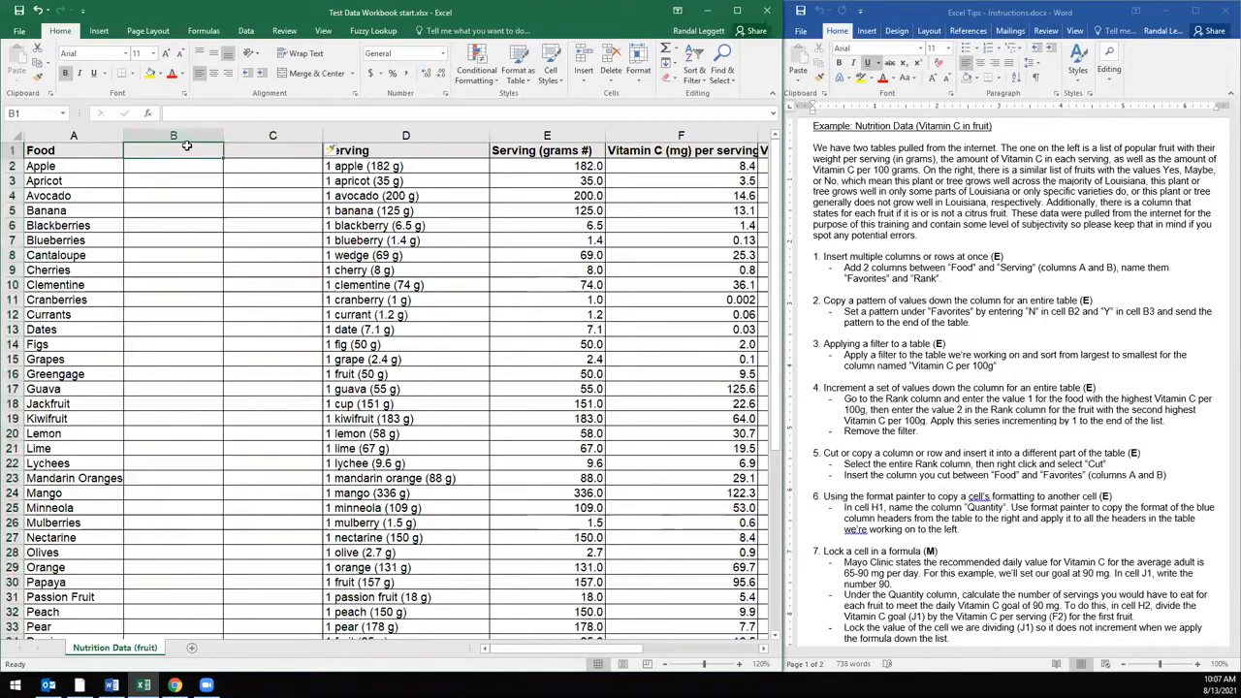
text(Favorites)
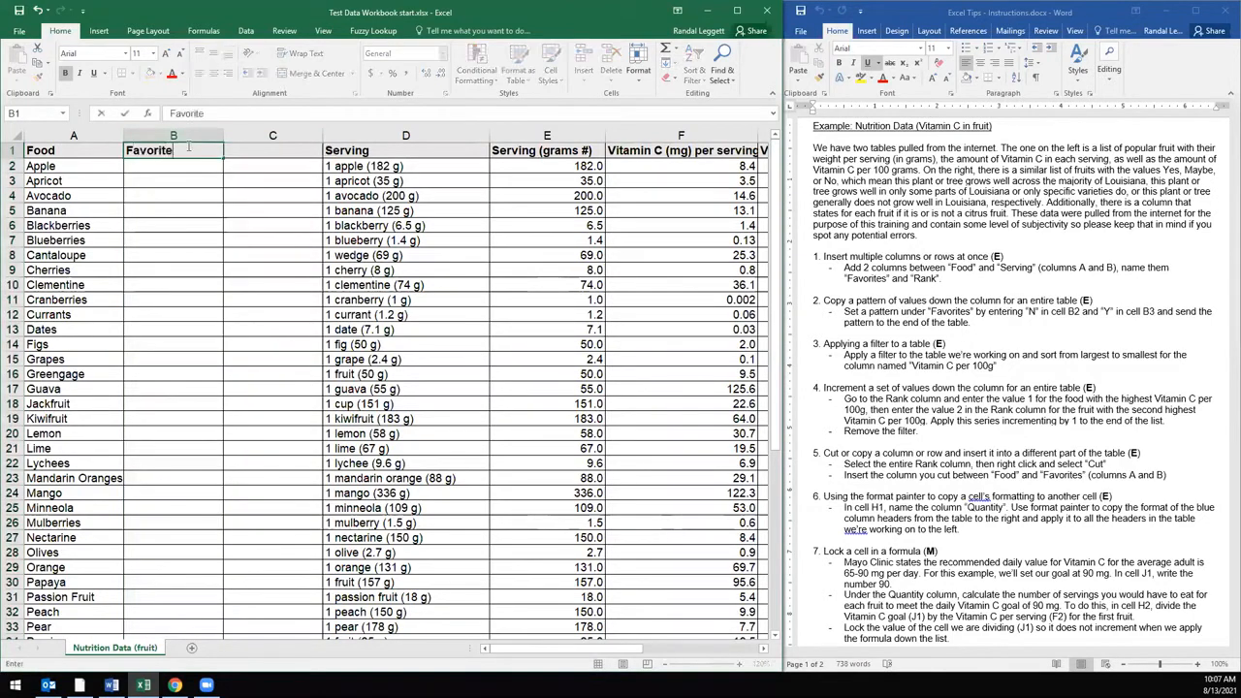
key(Tab)
text(Rank)
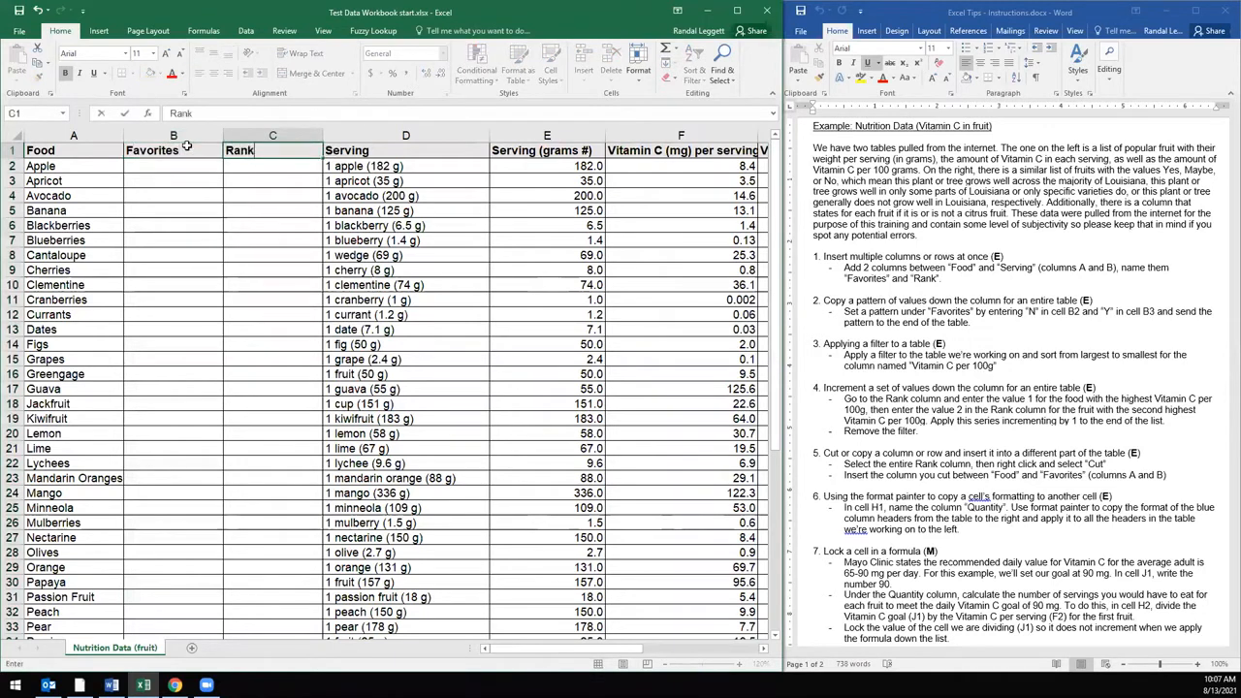
key(Return)
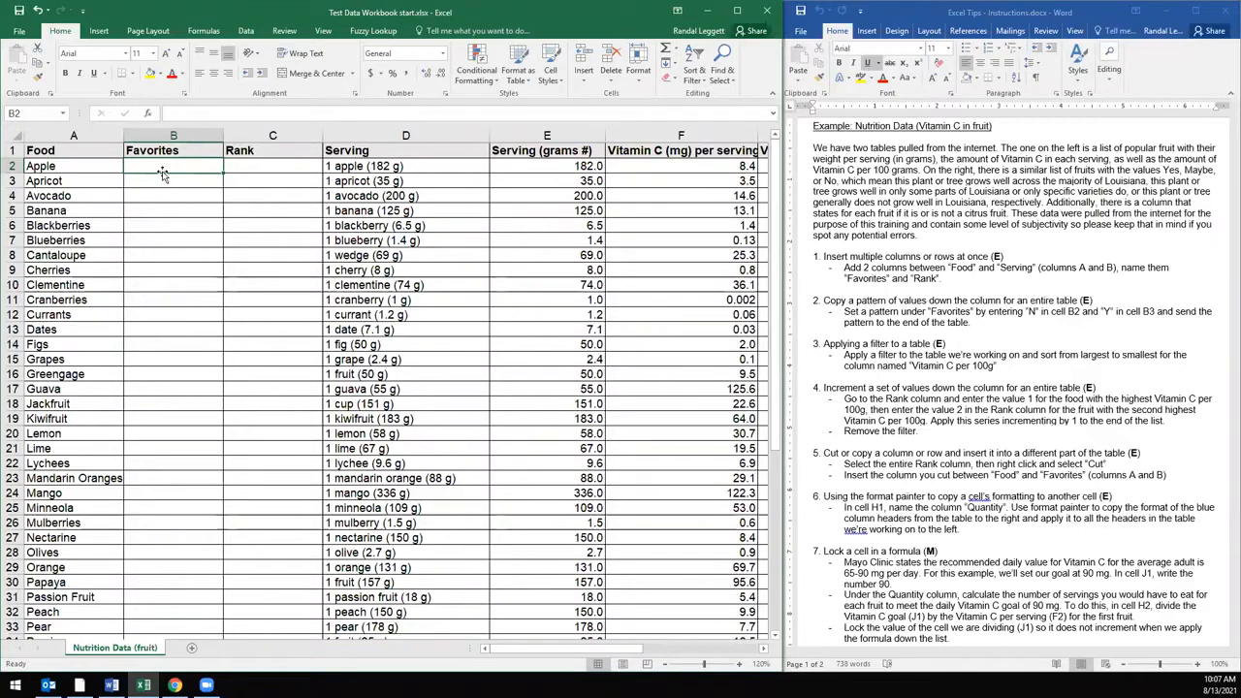
- Enter N in B2 and Y in B3, and fill this alternating pattern down the Favorites column to the table's end
text(N)
key(Return)
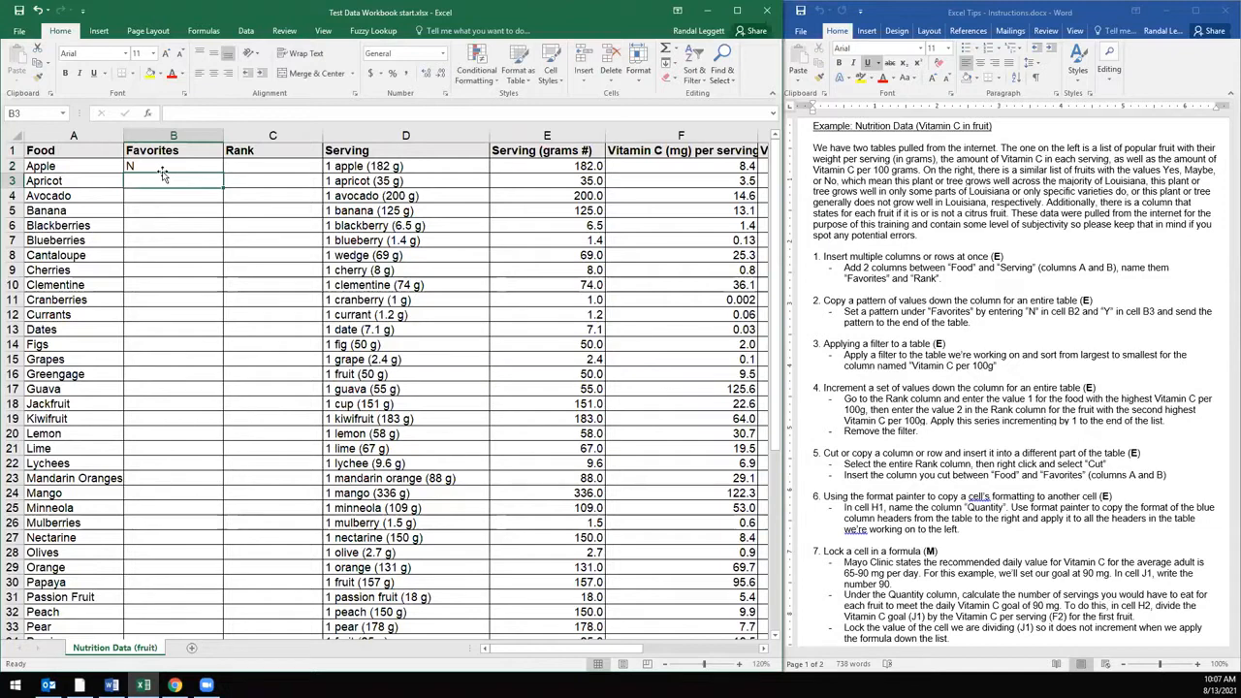
text(Y)
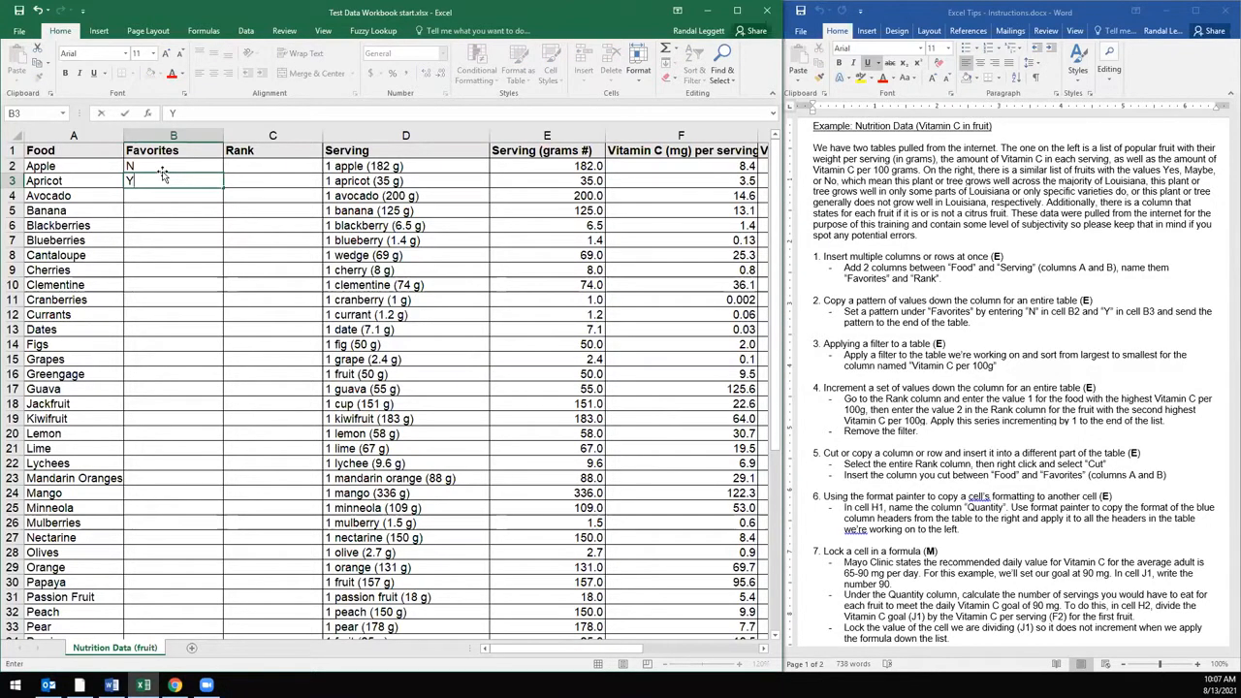
click(179, 167)
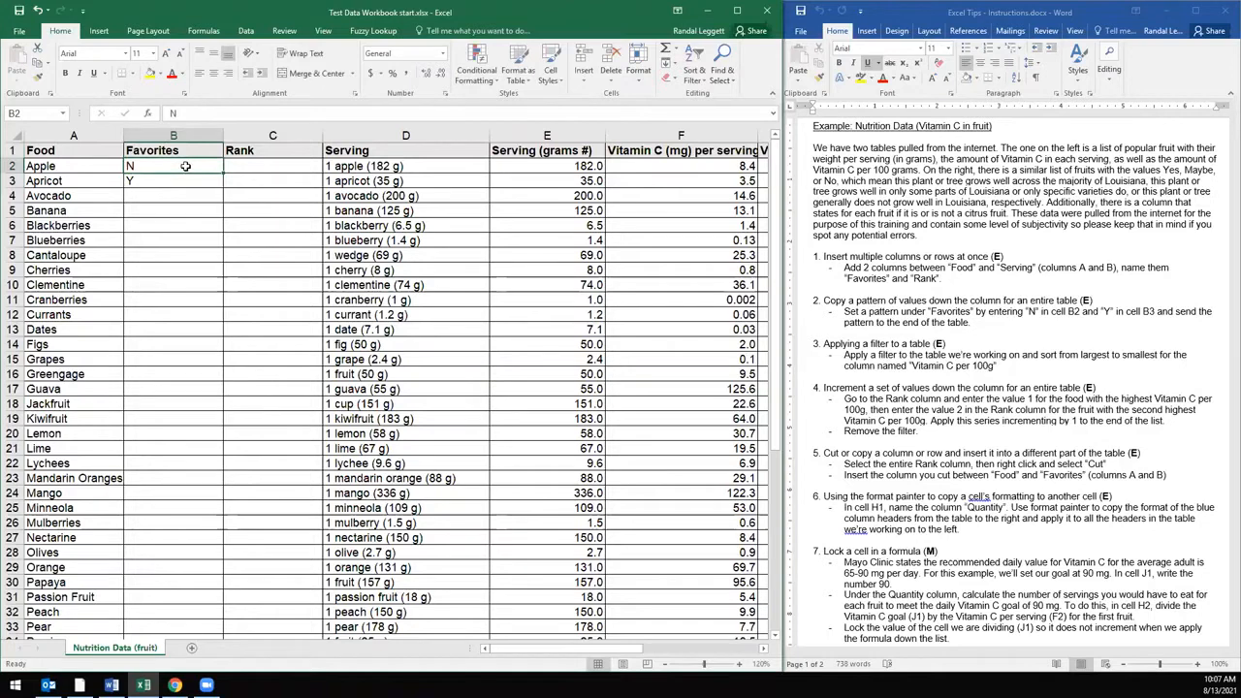
drag(181, 169, 179, 181)
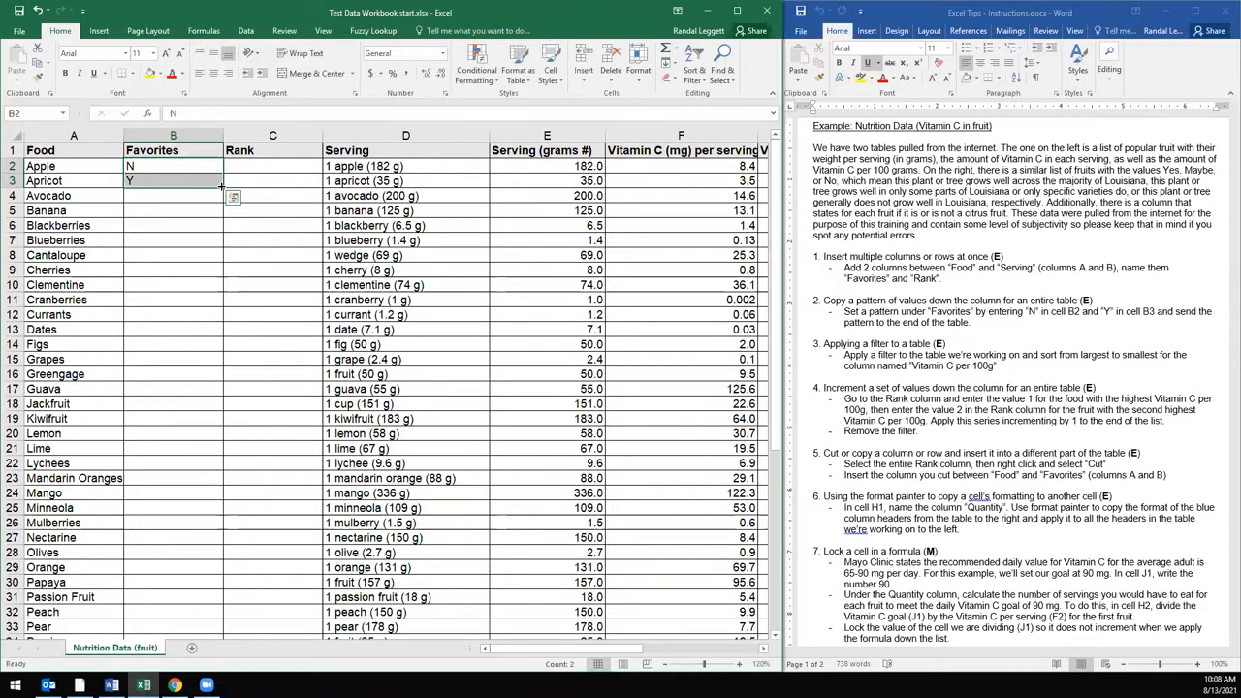
double_click(222, 186)
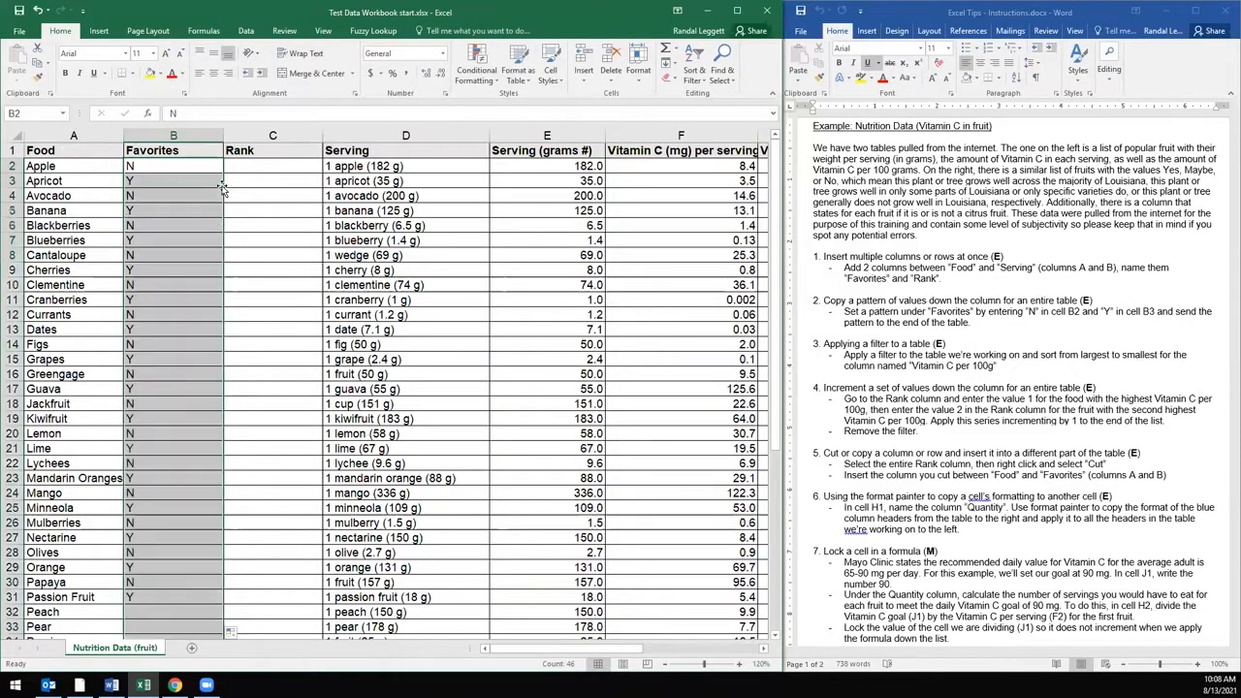
scroll(183, 346, down, 7)
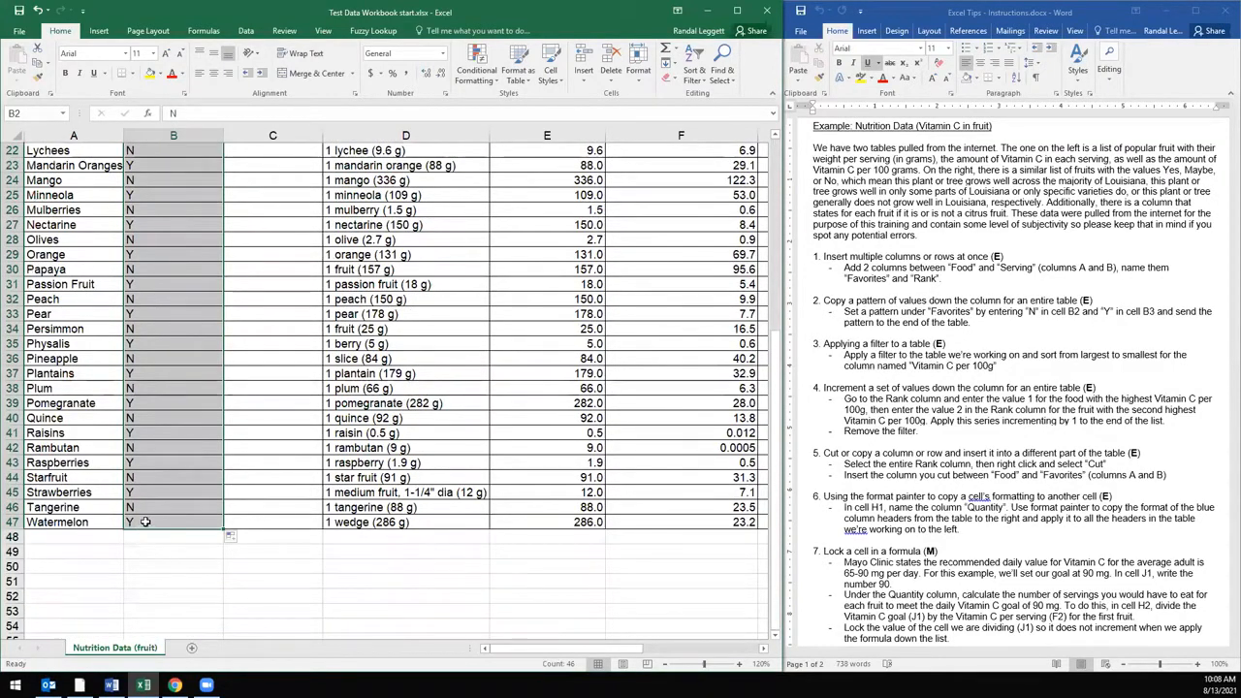
scroll(146, 522, up, 7)
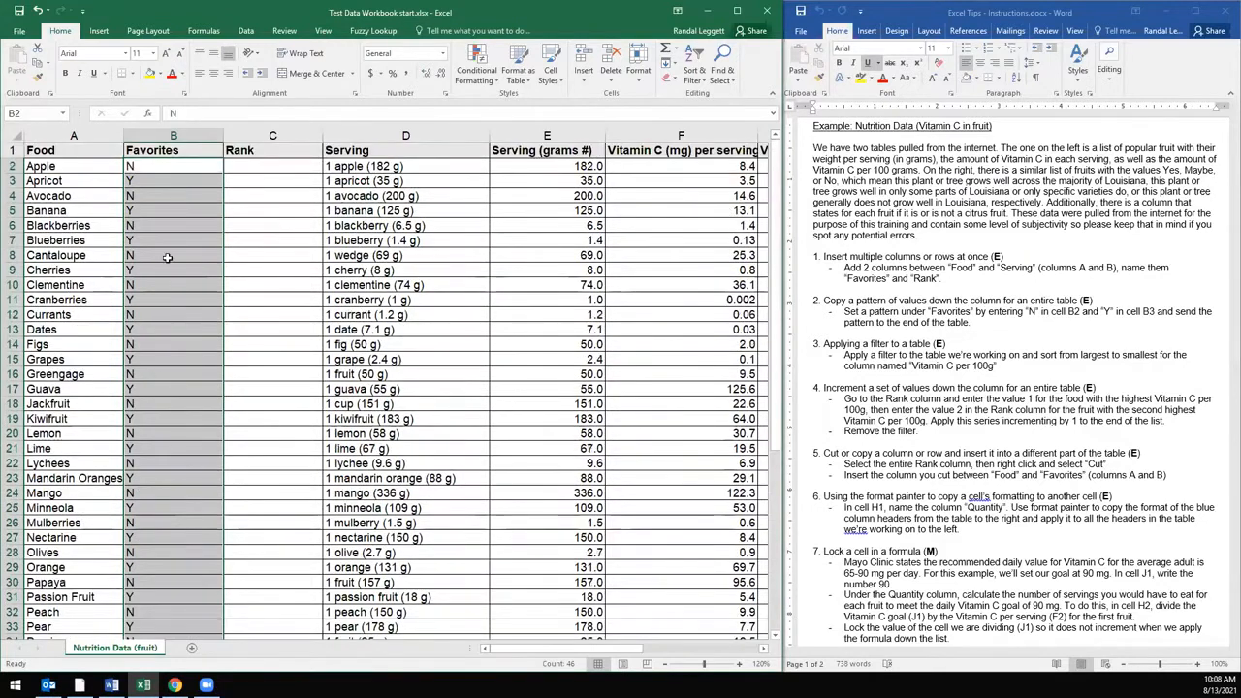
- Fill the single value N from B2 down the Favorites column, and set B3 to Y
click(189, 166)
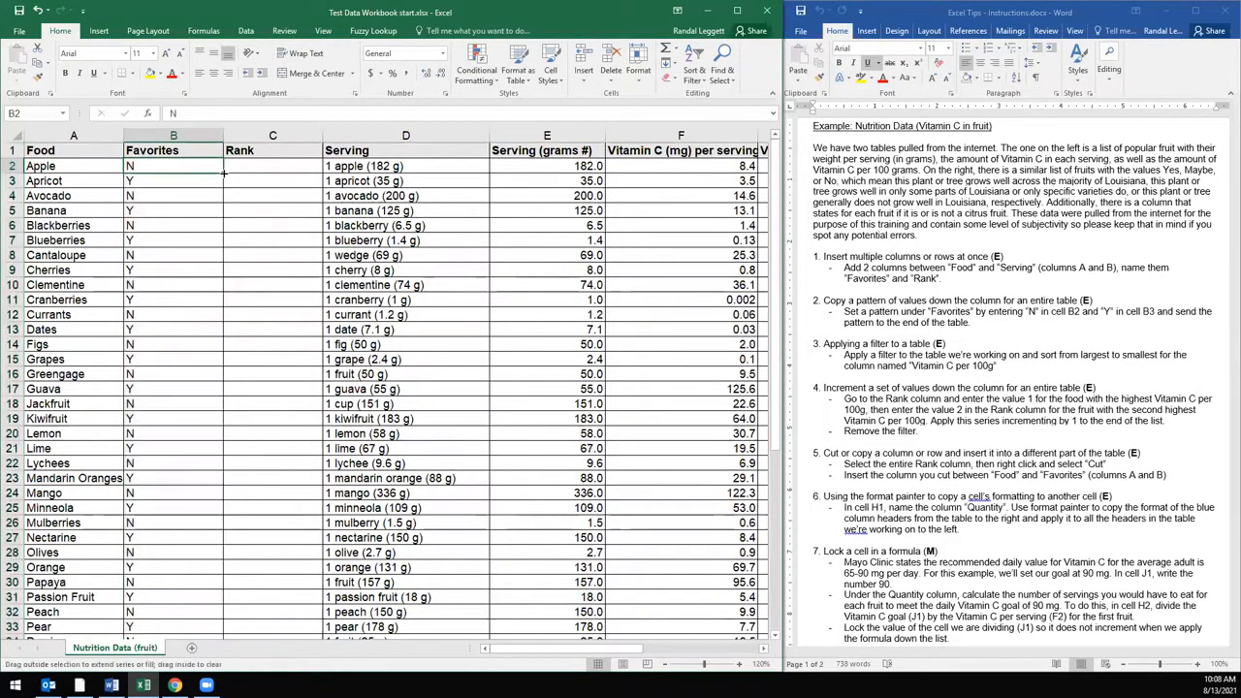
double_click(223, 174)
click(175, 183)
text(Y)
key(Up)
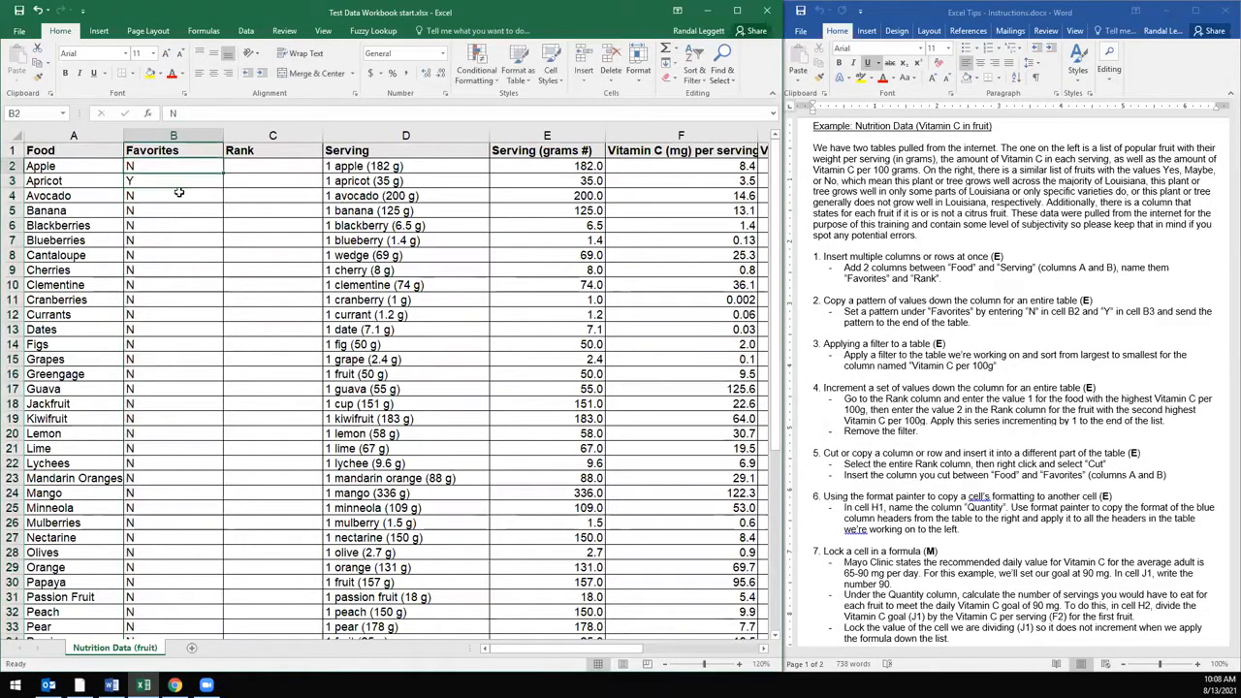
- Fill the three-cell pattern N, Y, N from B2:B4 down the rest of the Favorites column
key(shift+Down)
key(shift+Down)
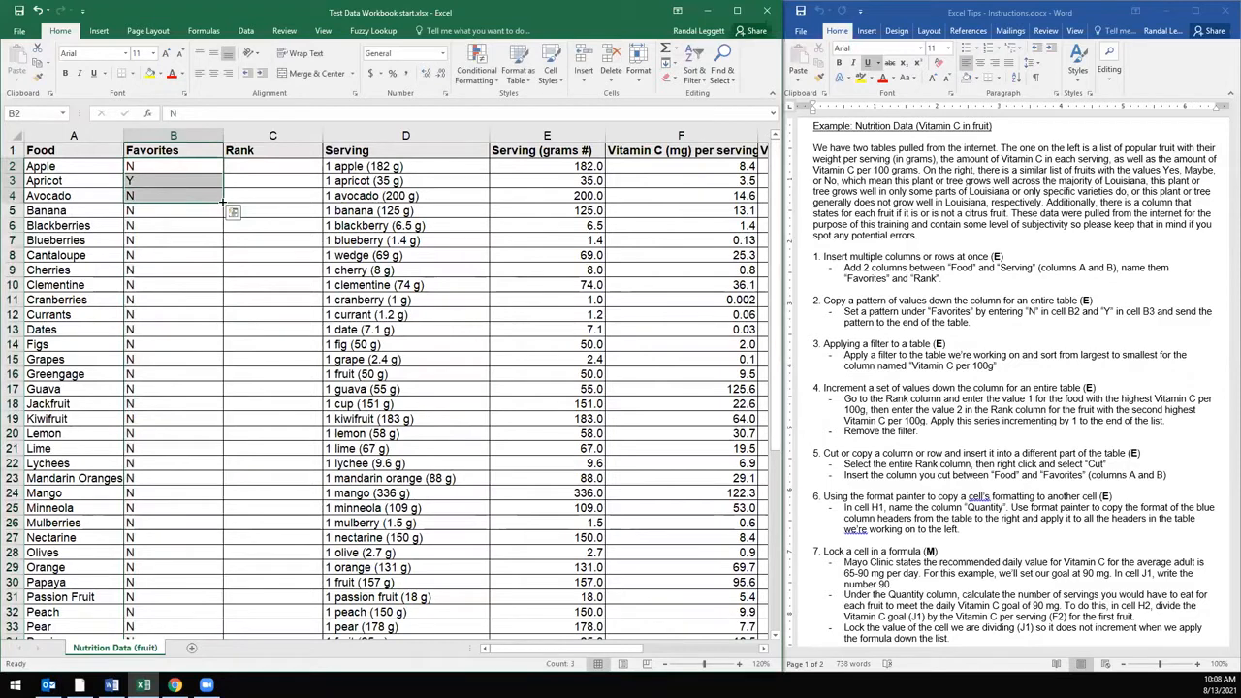
double_click(223, 204)
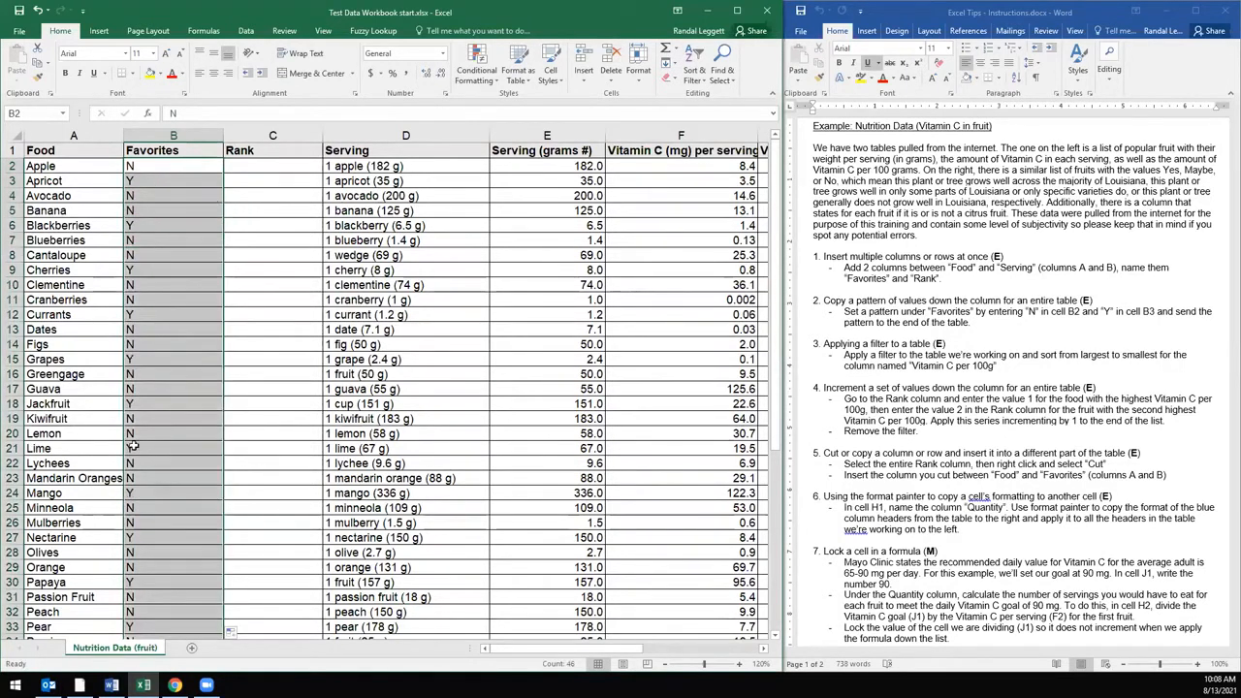
- Refill the Favorites column down to the last table row with the alternating N, Y pattern from B2:B3
click(176, 169)
text(N)
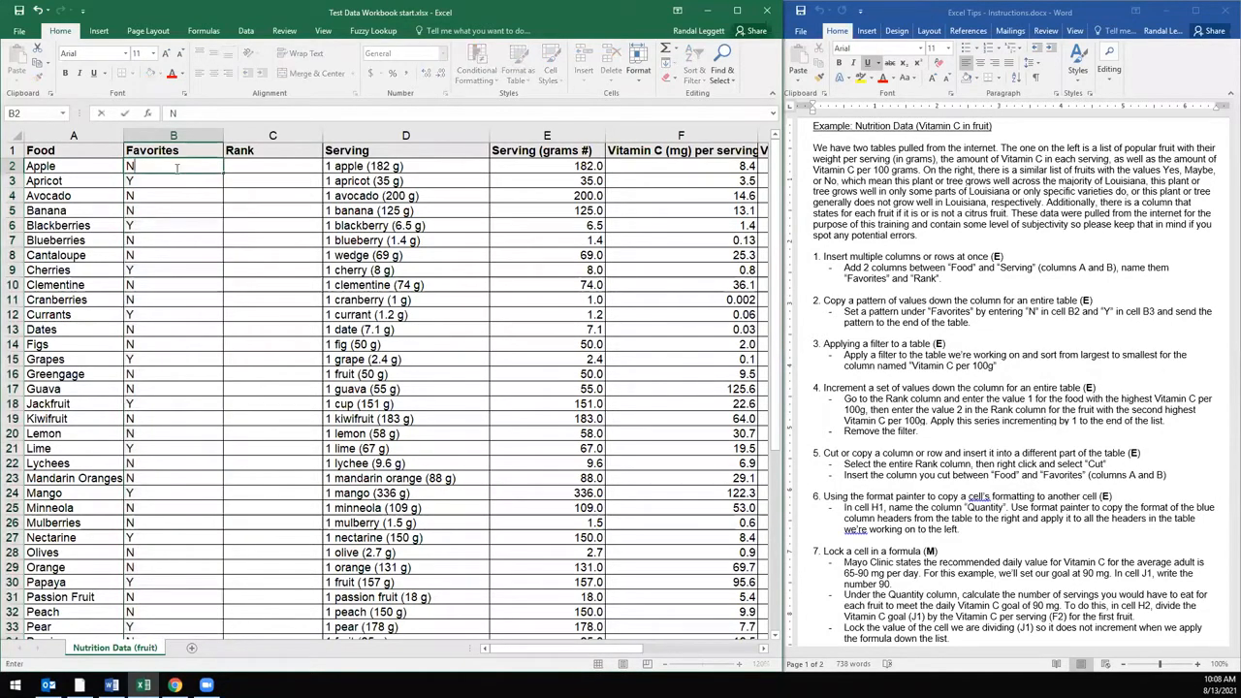
key(Escape)
key(shift+Down)
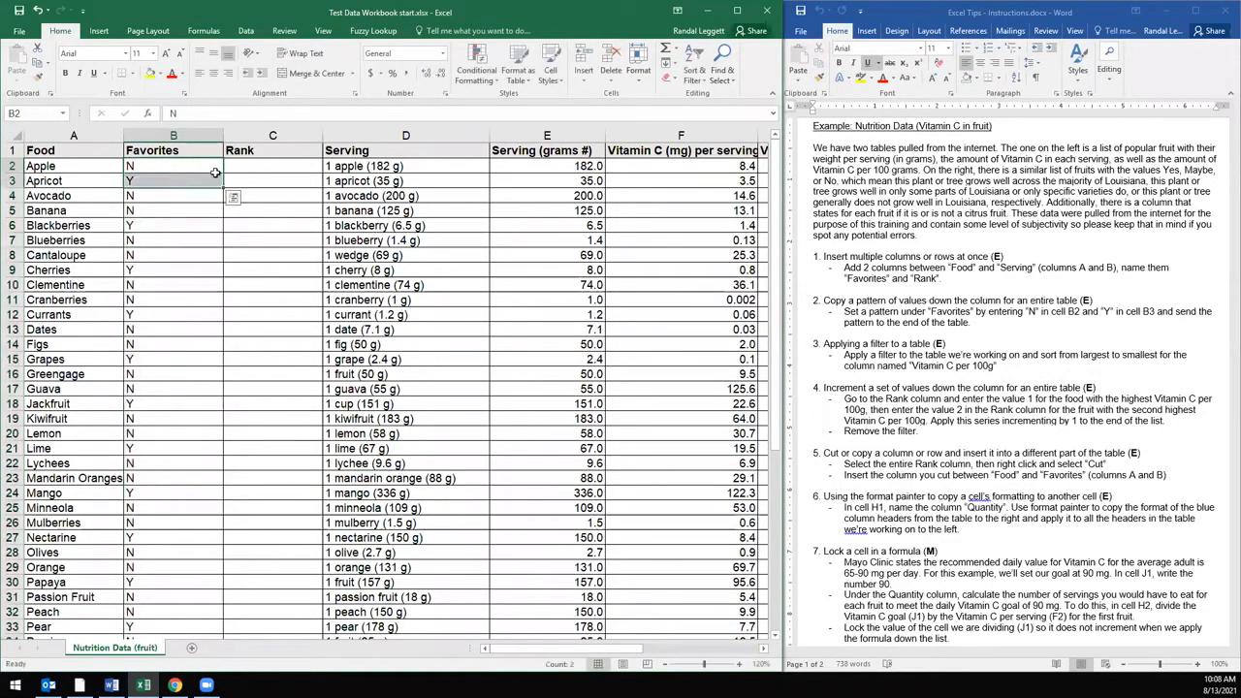
double_click(222, 186)
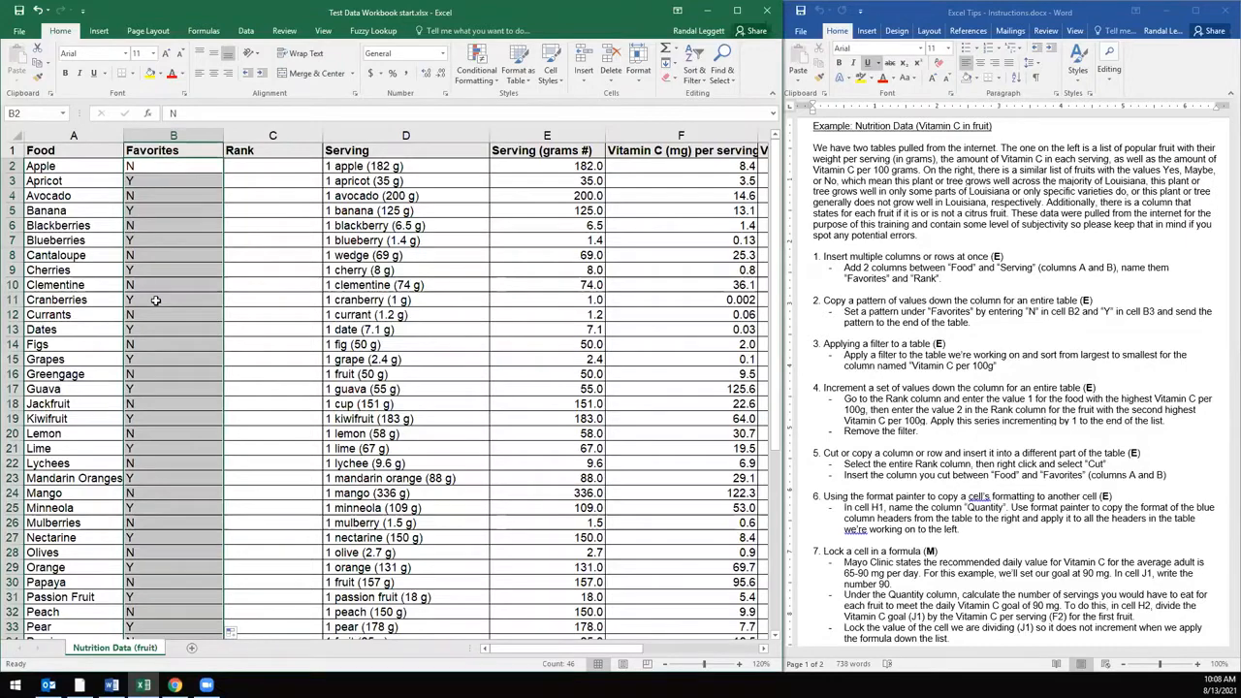
scroll(183, 284, down, 8)
scroll(182, 285, down, 1)
scroll(189, 252, up, 9)
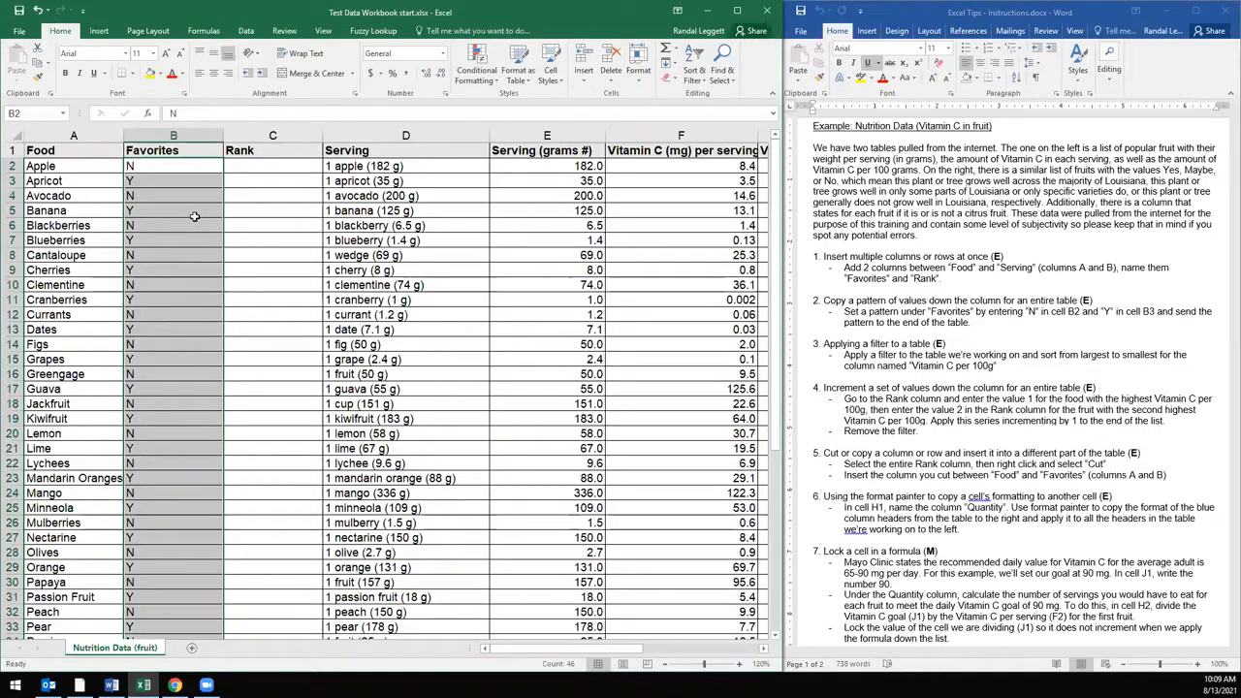
click(198, 146)
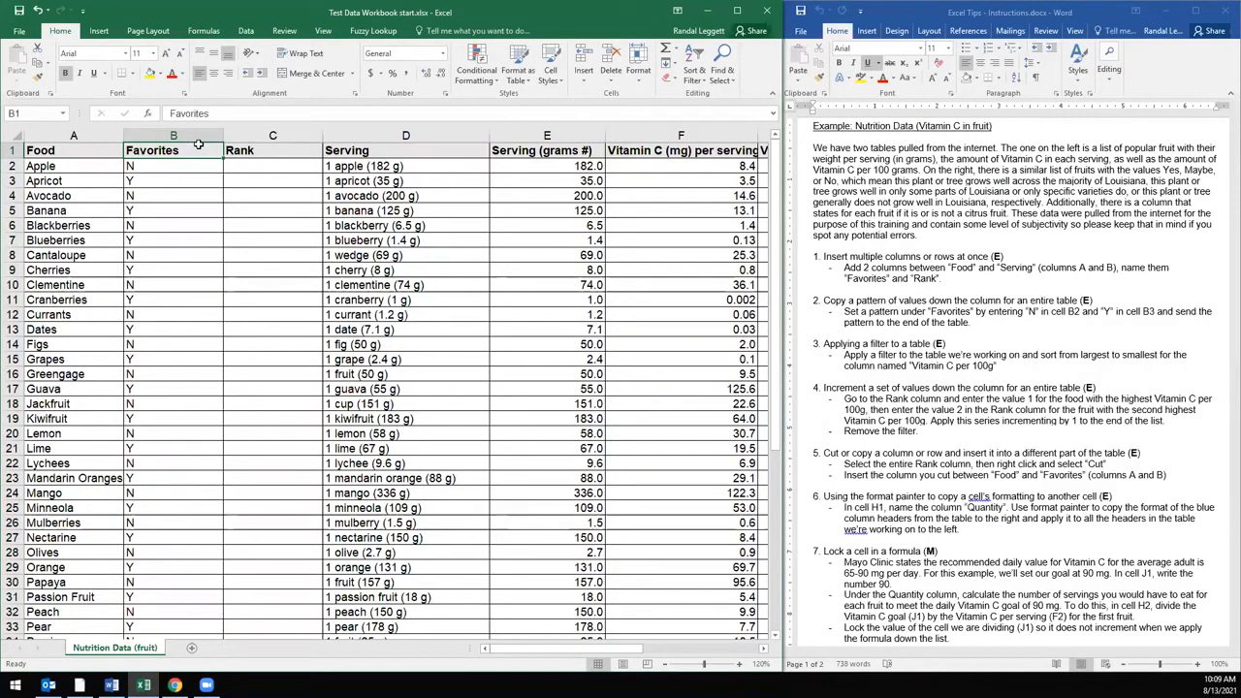
key(Right)
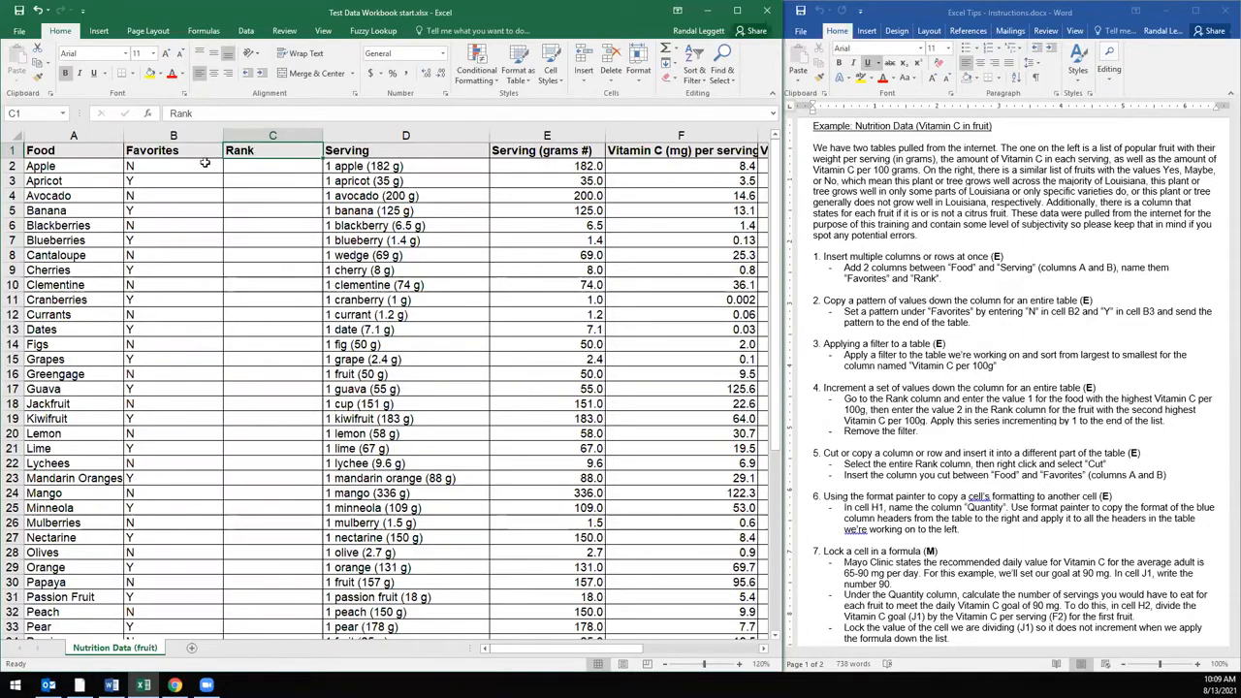
drag(93, 153, 407, 152)
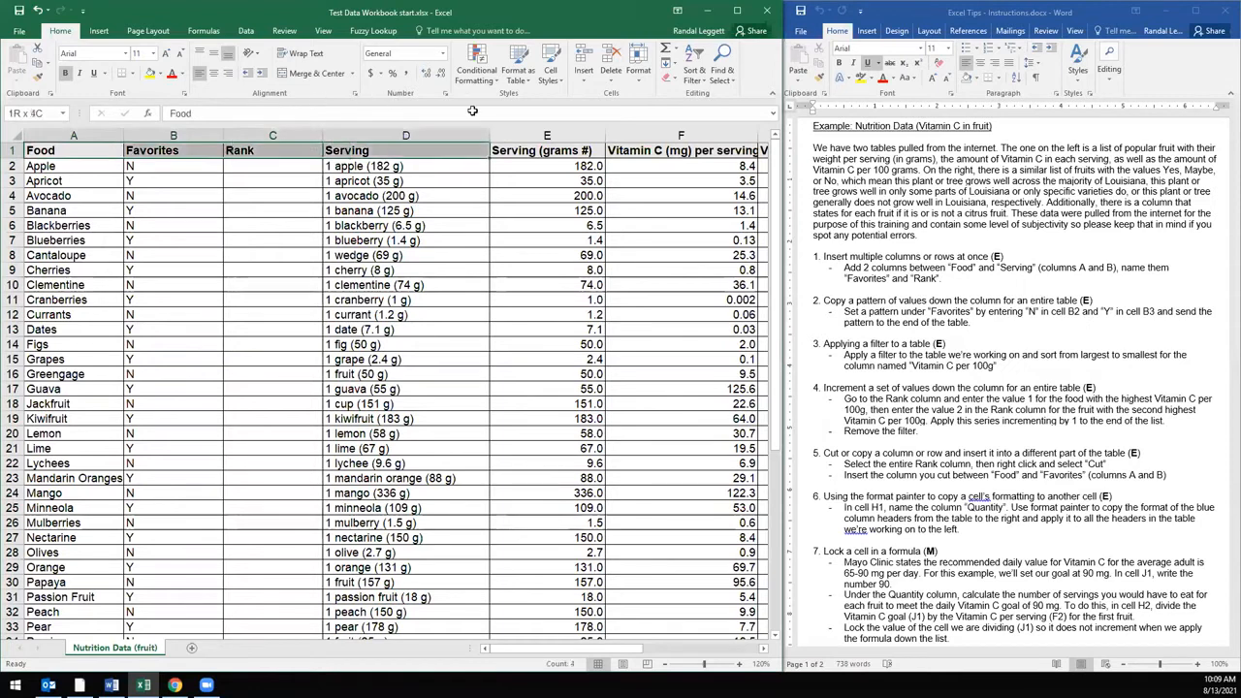
click(409, 227)
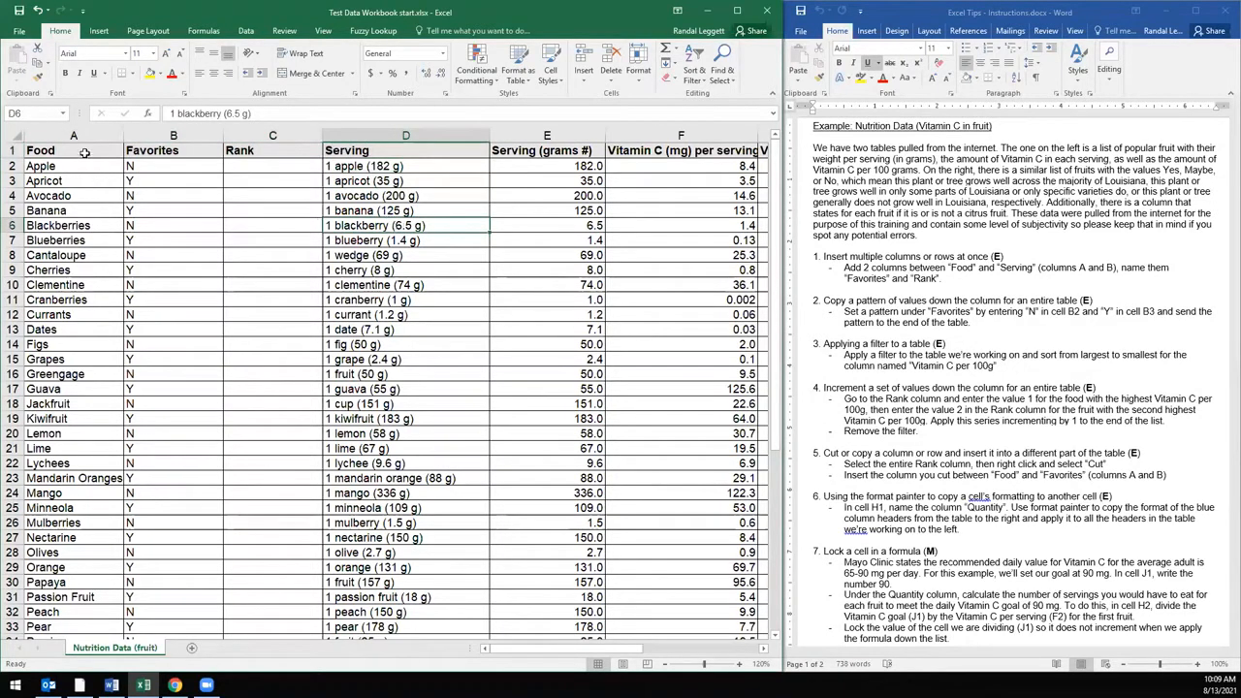
- Apply a filter to the header row of the fruit nutrition table
drag(85, 148, 615, 615)
scroll(549, 524, up, 5)
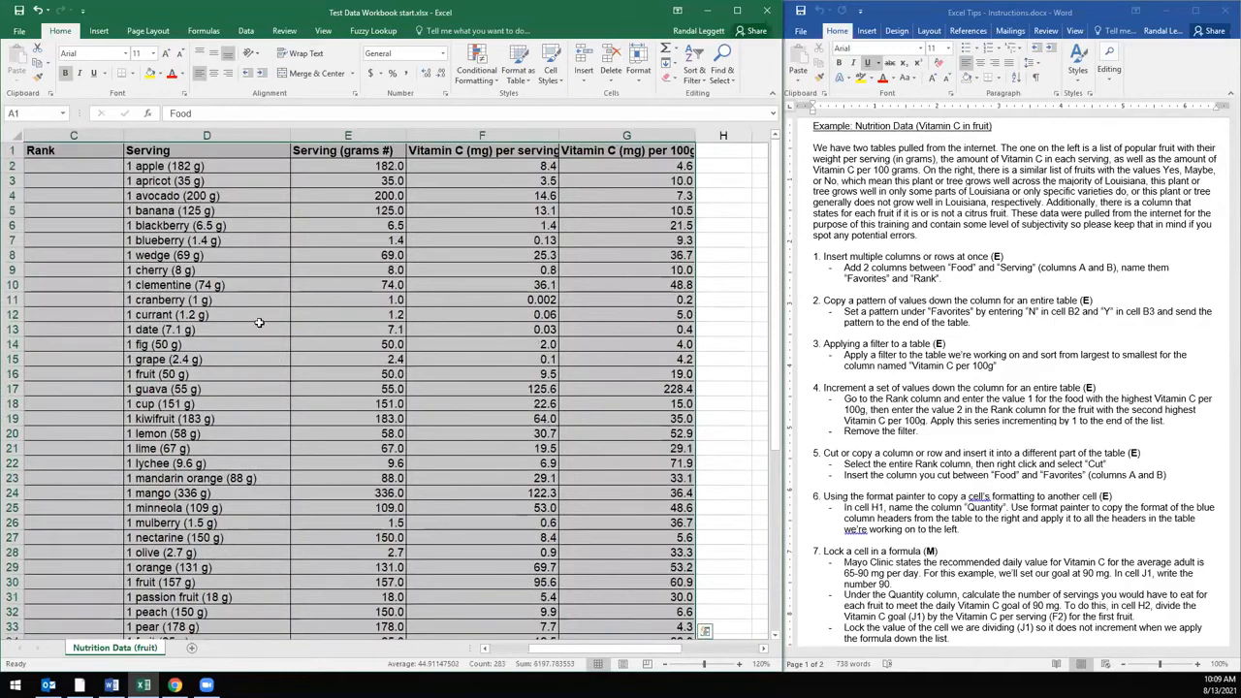
click(249, 285)
click(205, 152)
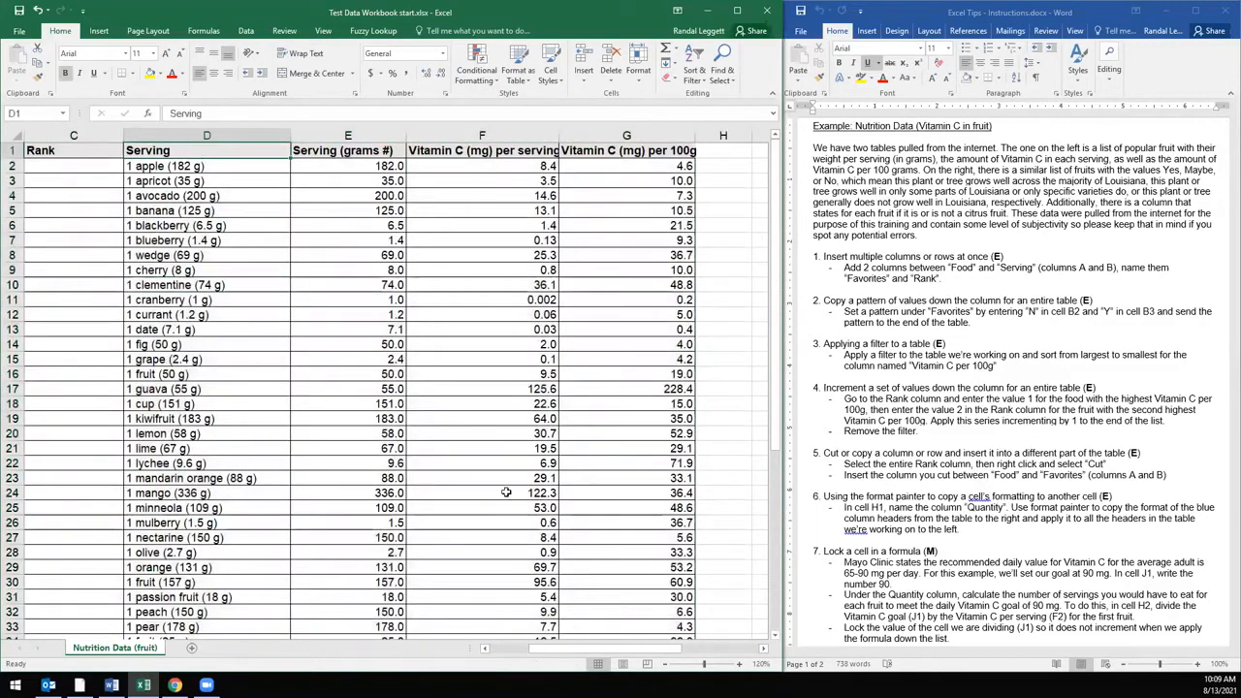
scroll(481, 340, left, 2)
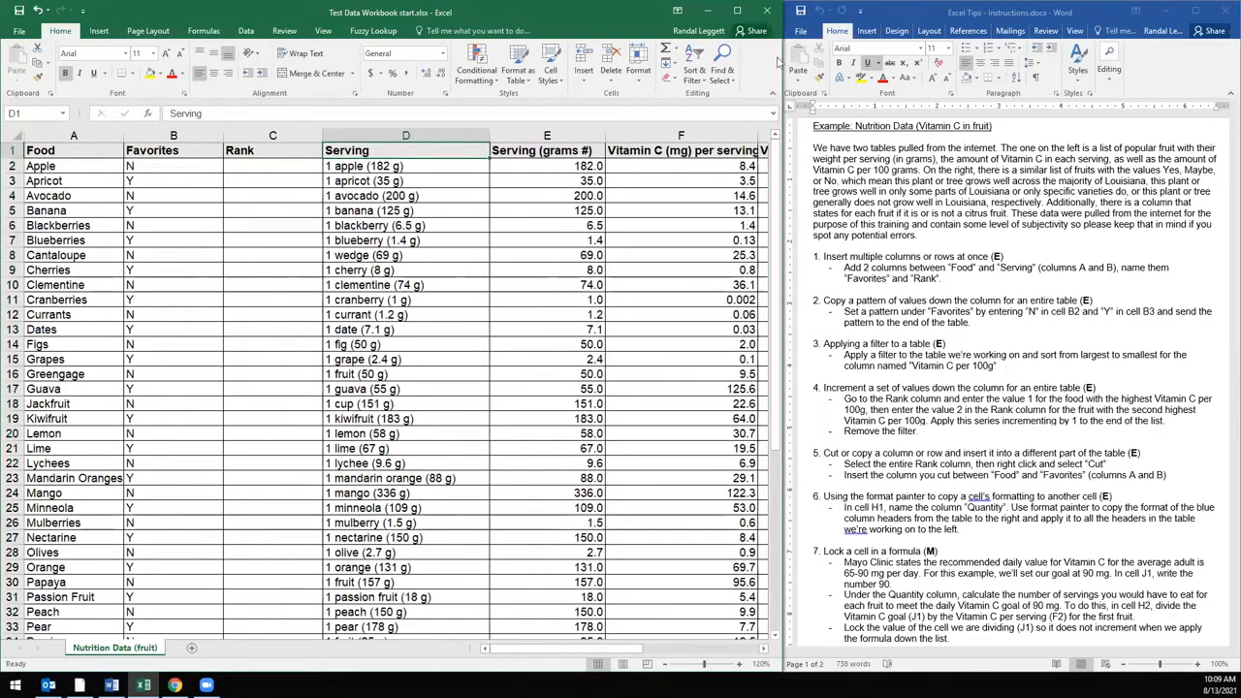
click(697, 70)
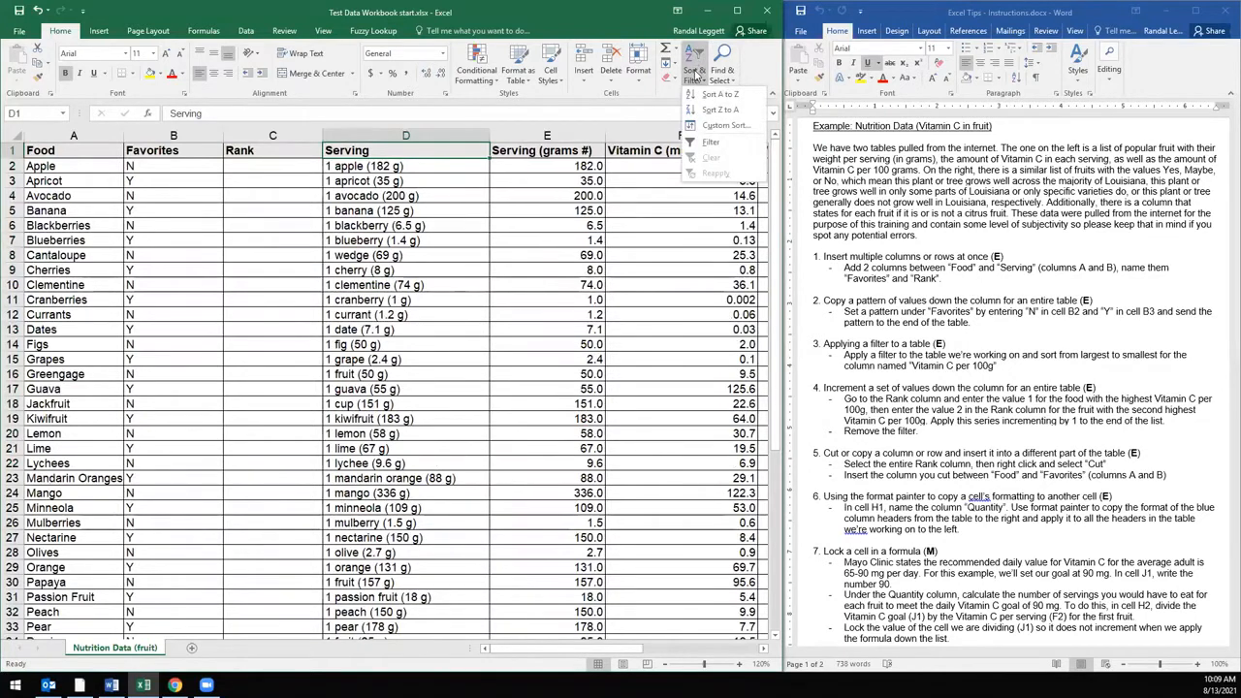
click(700, 134)
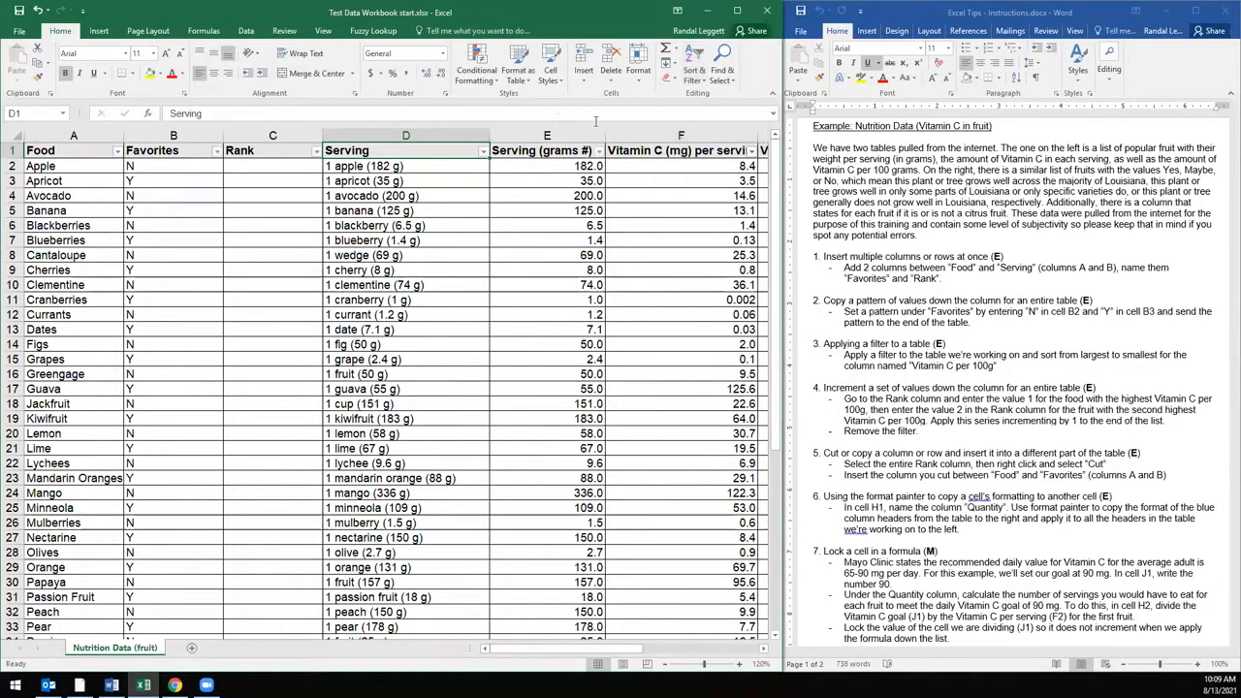
- Remove the filter and reapply it with the whole table selected, from the Food header to the last Vitamin C row
click(247, 33)
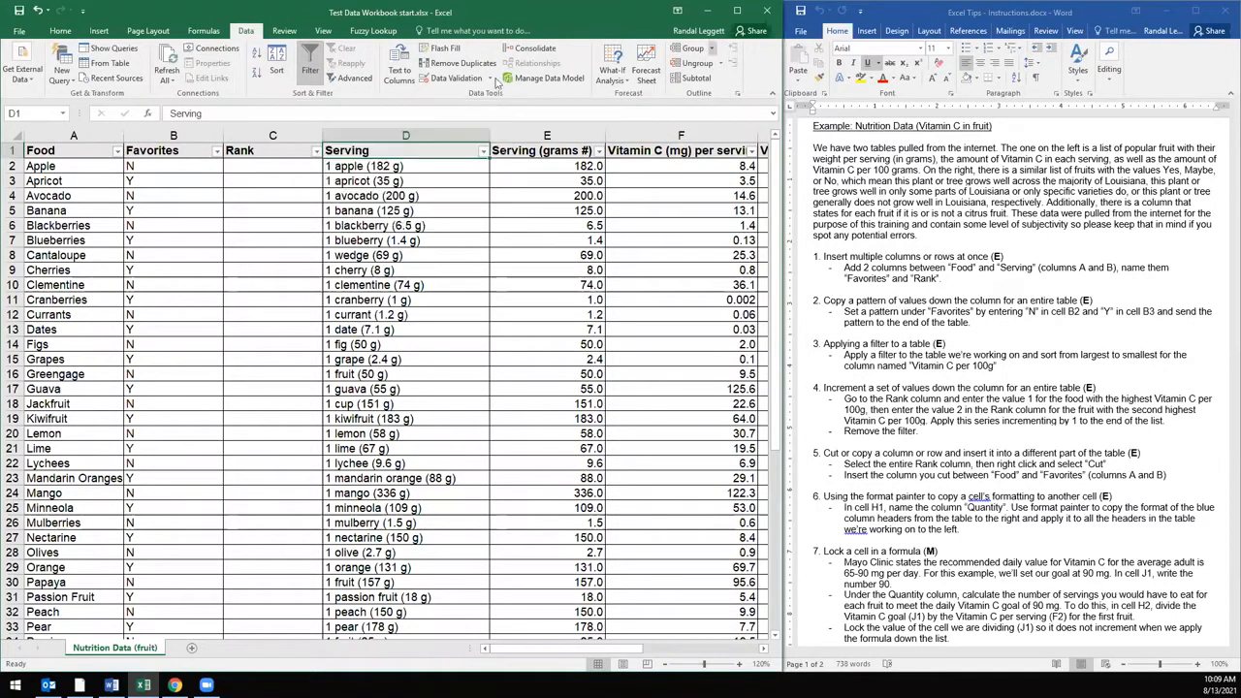
click(310, 64)
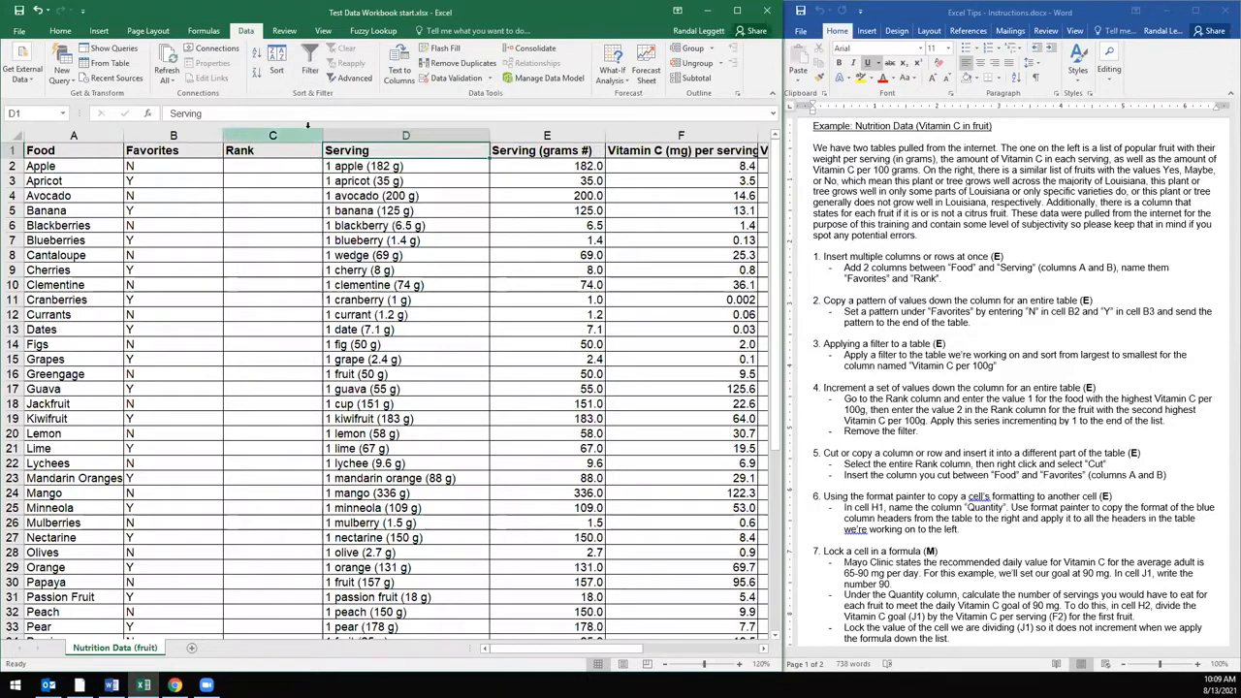
drag(58, 150, 553, 628)
scroll(444, 477, up, 5)
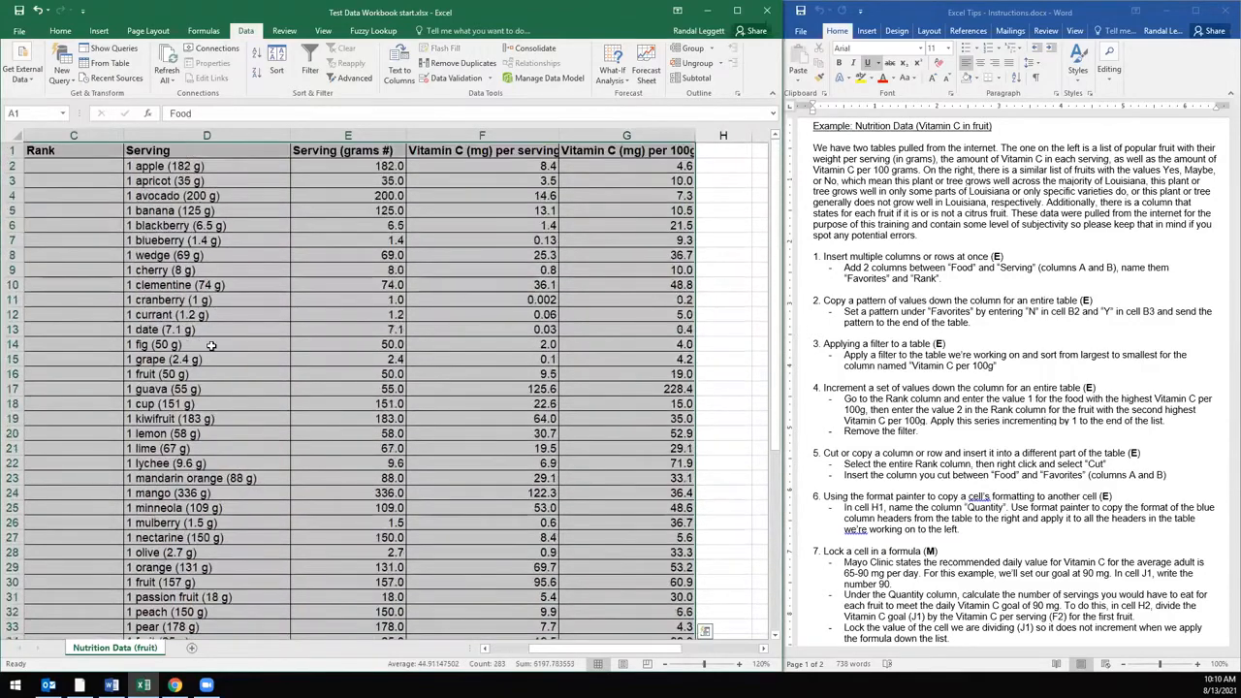
click(515, 649)
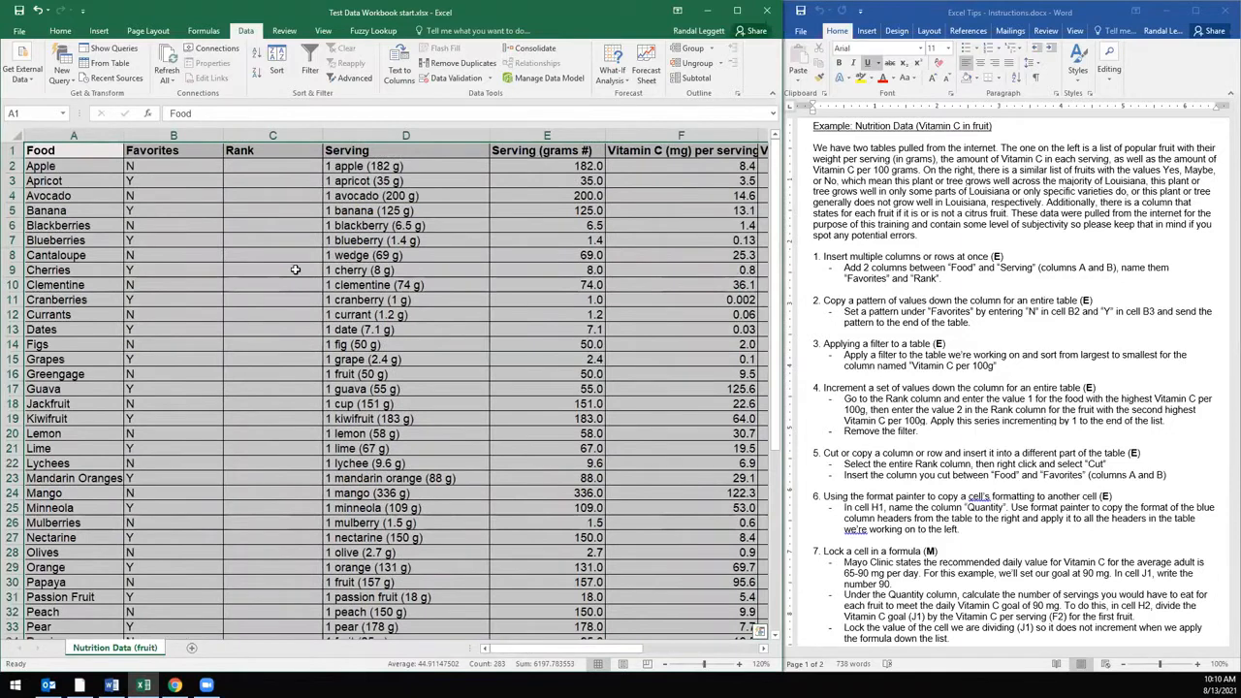
click(309, 66)
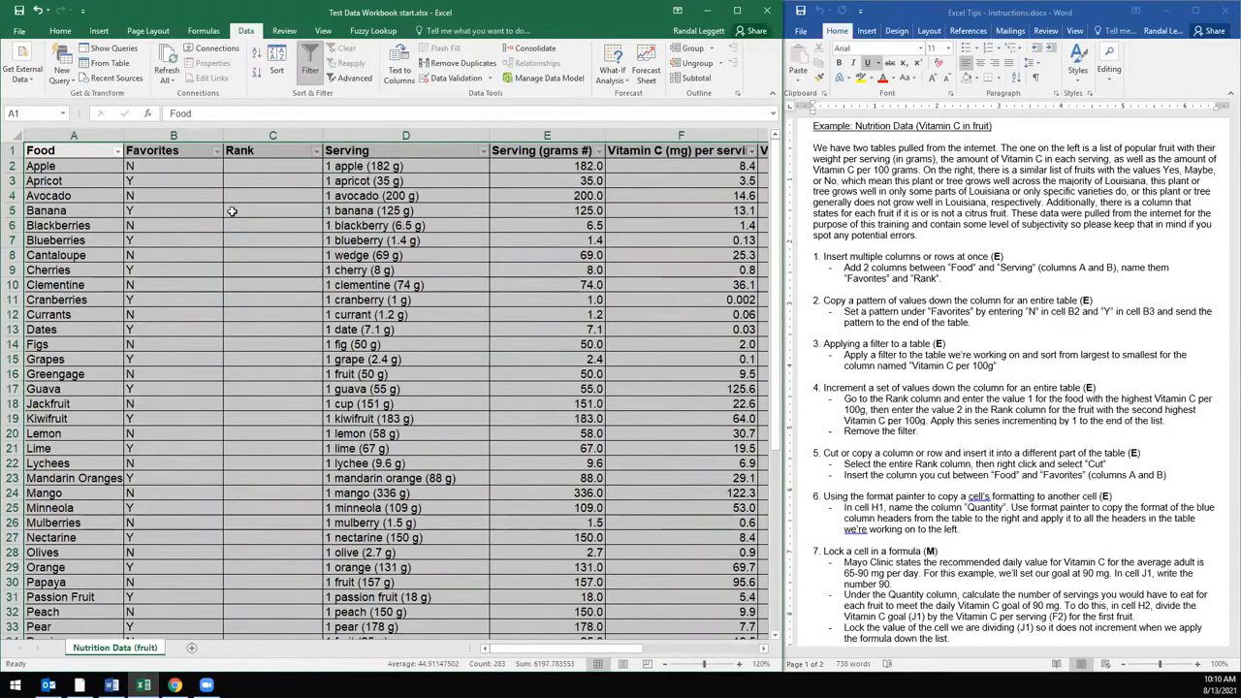
- Turn the table's filter off and back on with only the Favorites header selected
click(165, 155)
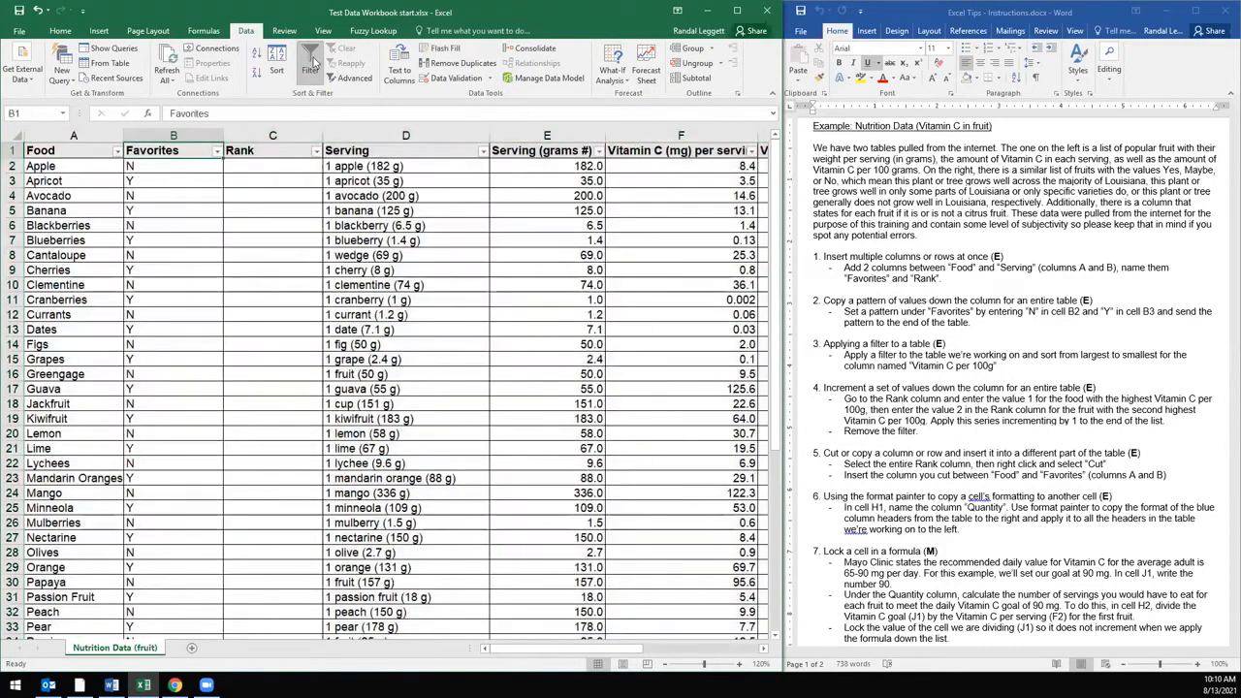
click(309, 62)
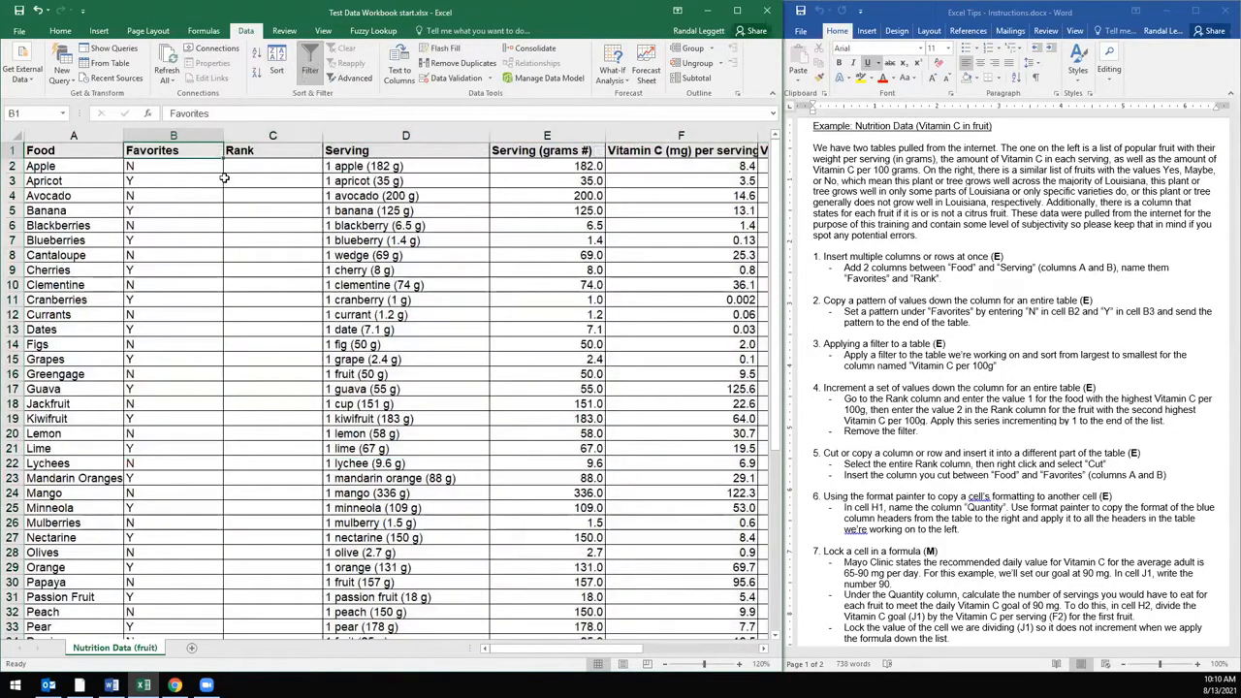
click(310, 60)
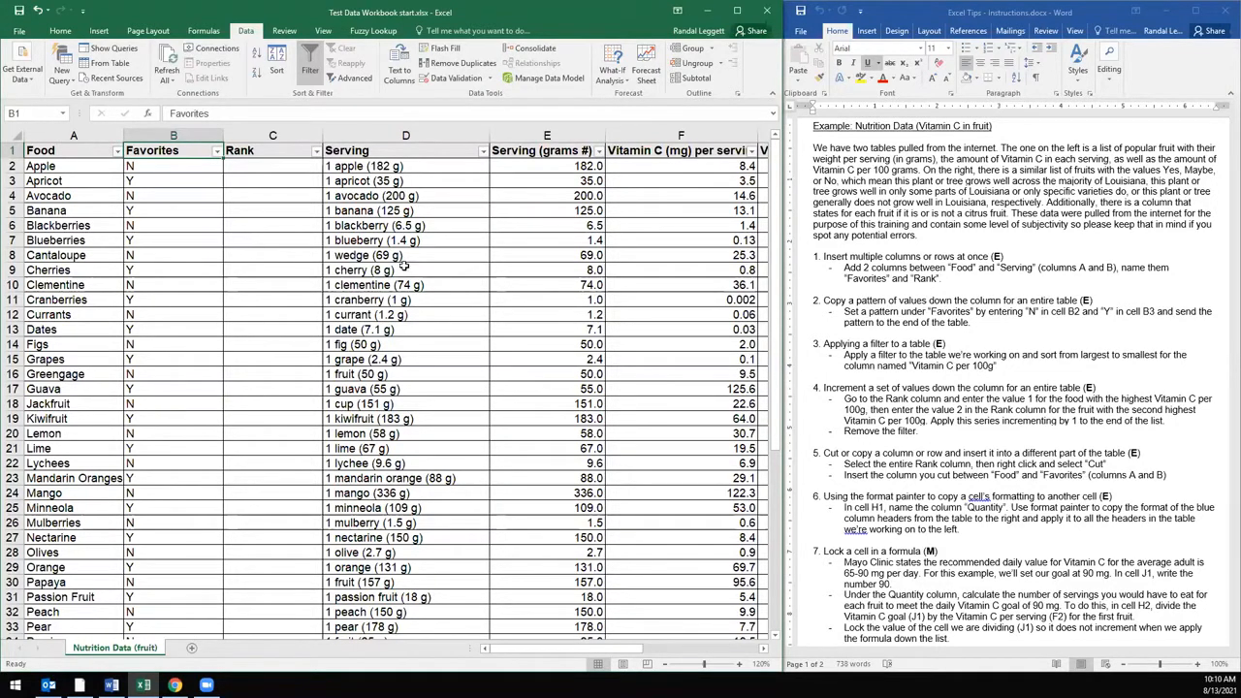
- Filter the Food column to hide Avocado, Banana, Blackberries, Blueberries and Cantaloupe
drag(532, 654, 506, 654)
click(97, 157)
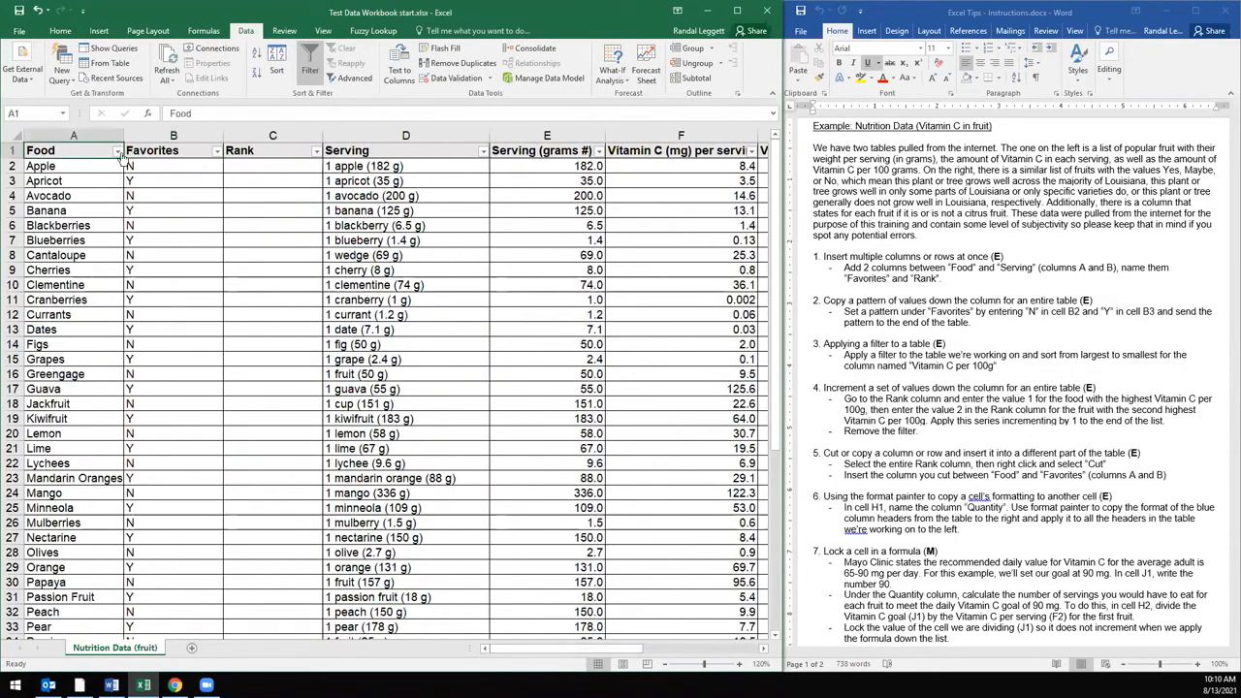
click(117, 152)
click(53, 308)
click(53, 318)
click(58, 329)
click(54, 339)
click(56, 349)
click(89, 397)
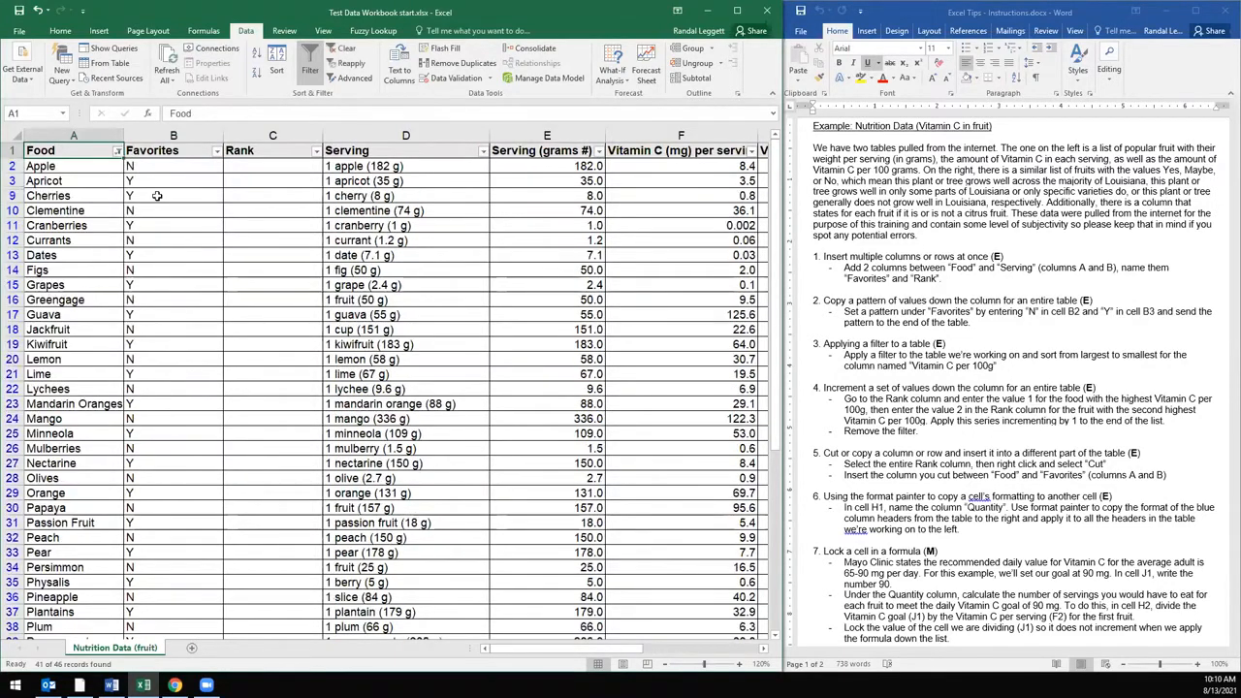
- Filter the Vitamin C (mg) per 100g column to exclude the values 0.0, 0.2 and 0.4
drag(554, 653, 570, 649)
click(690, 151)
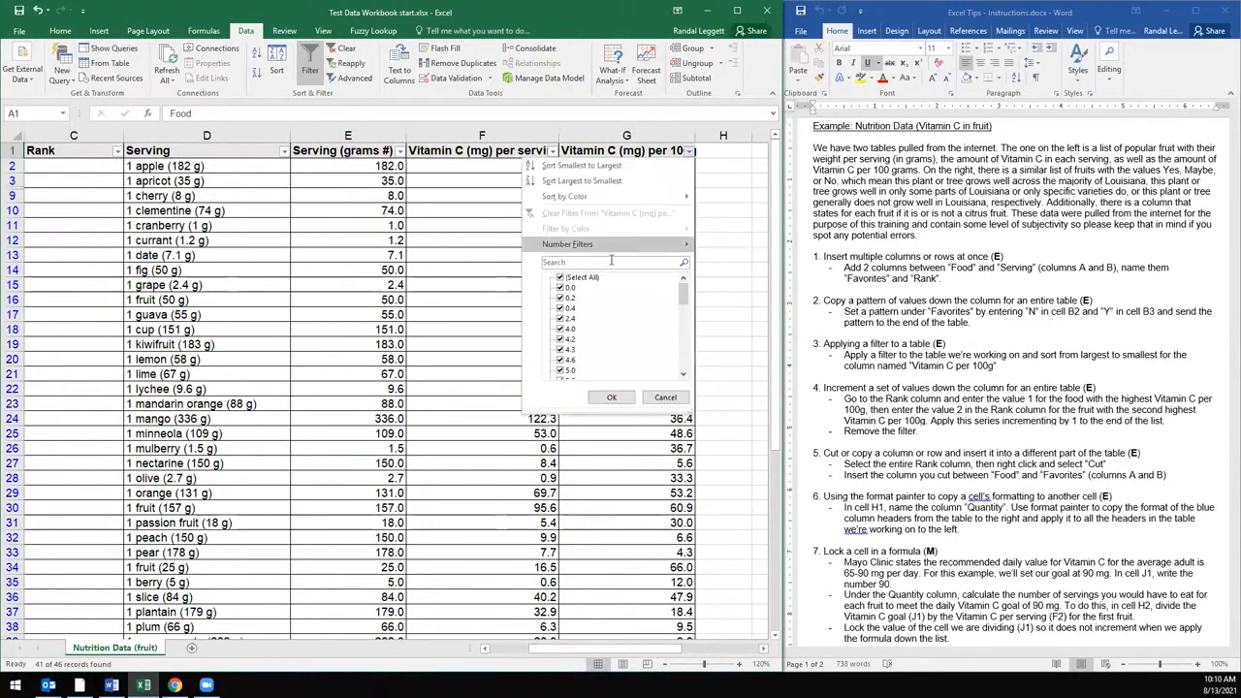
click(559, 288)
click(560, 298)
click(560, 308)
click(612, 397)
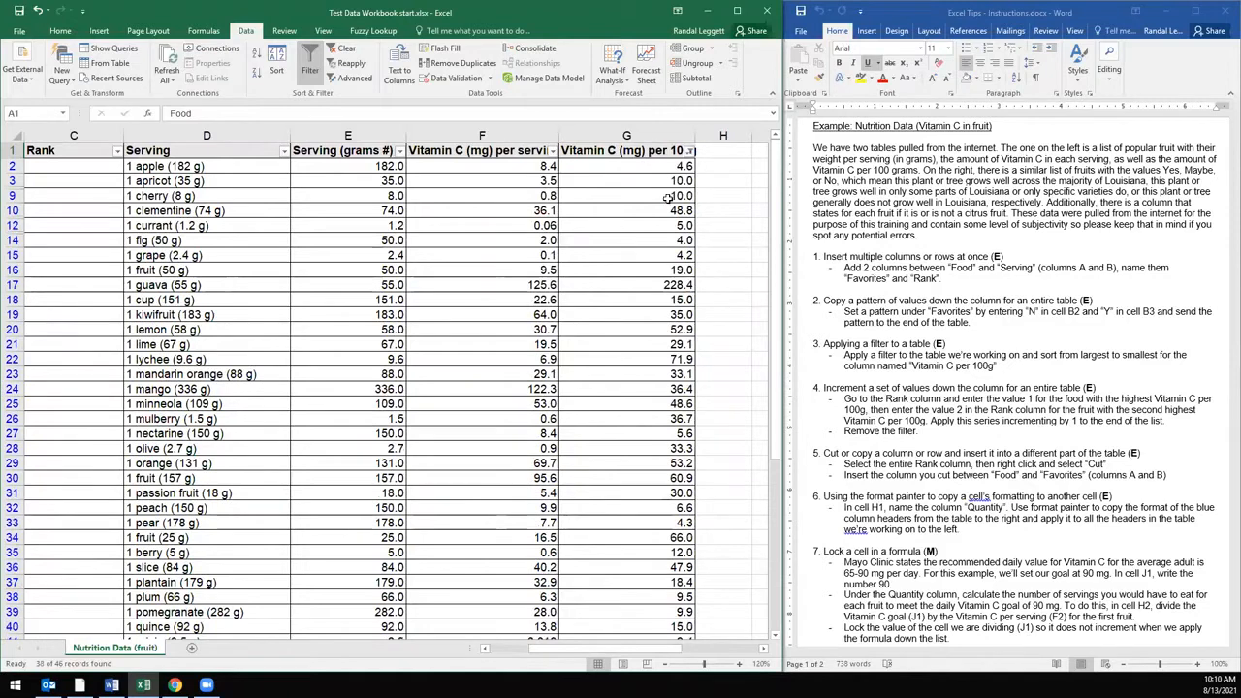
- Restore all values in the Vitamin C (mg) per 100g and Food column filters
click(689, 151)
click(559, 277)
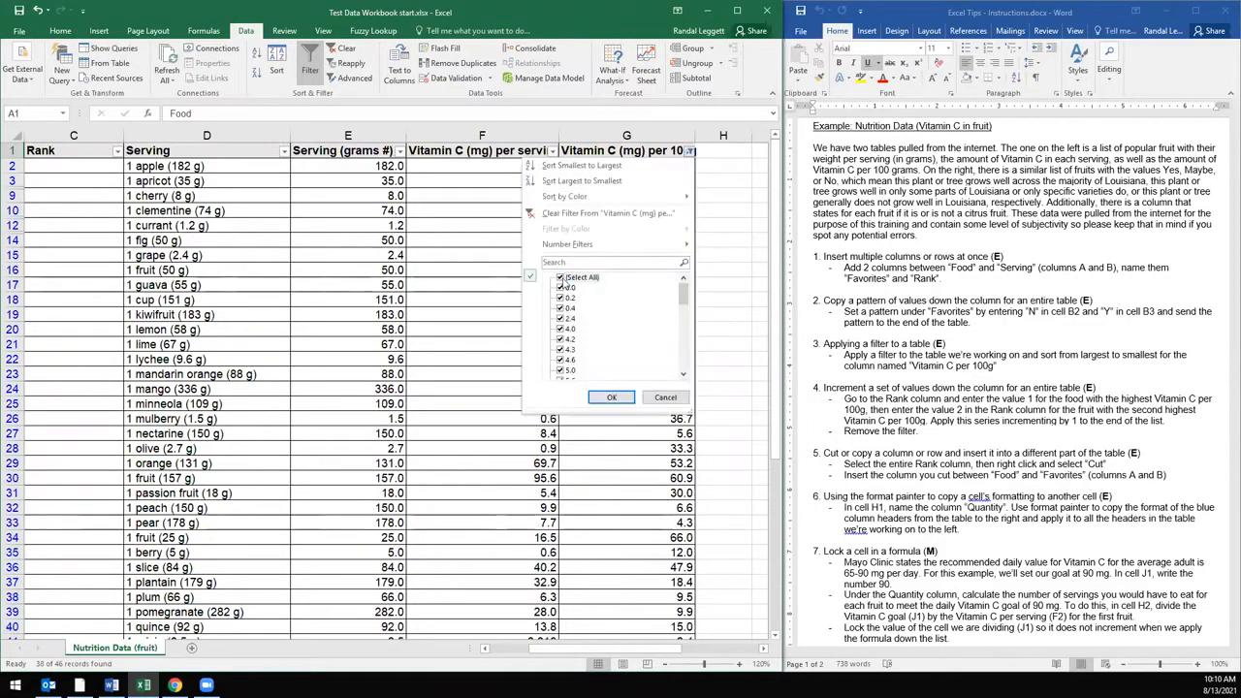
click(612, 397)
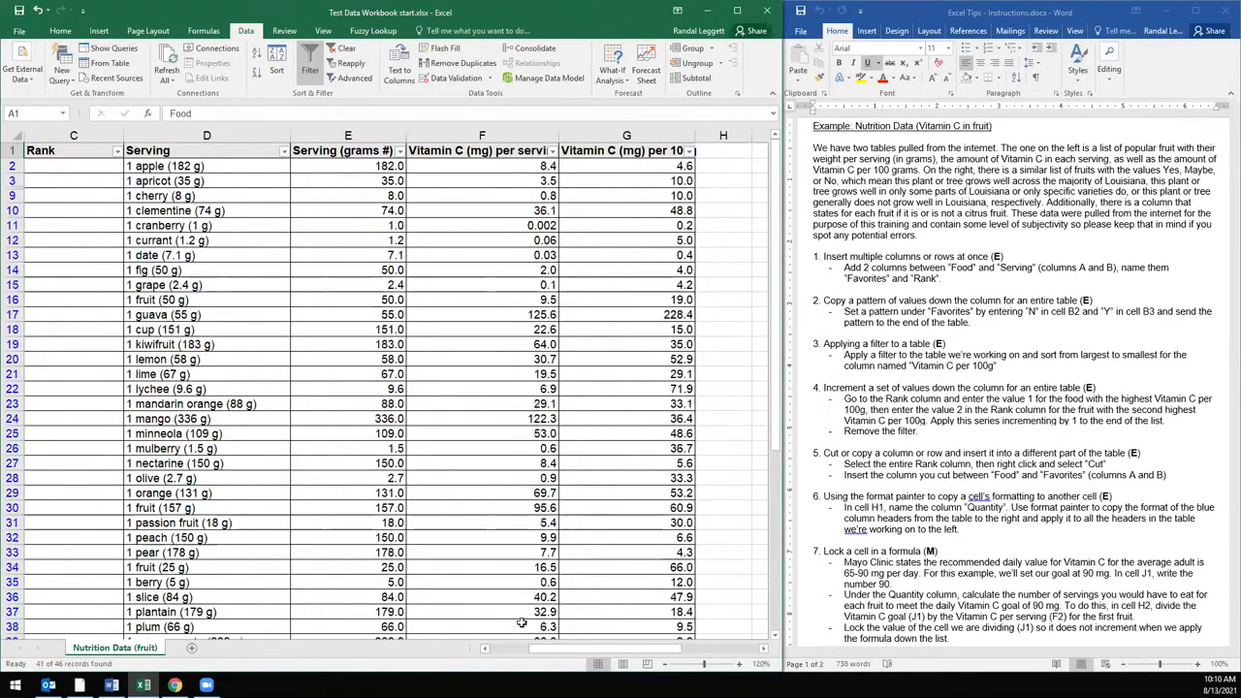
scroll(114, 161, left, 2)
click(117, 151)
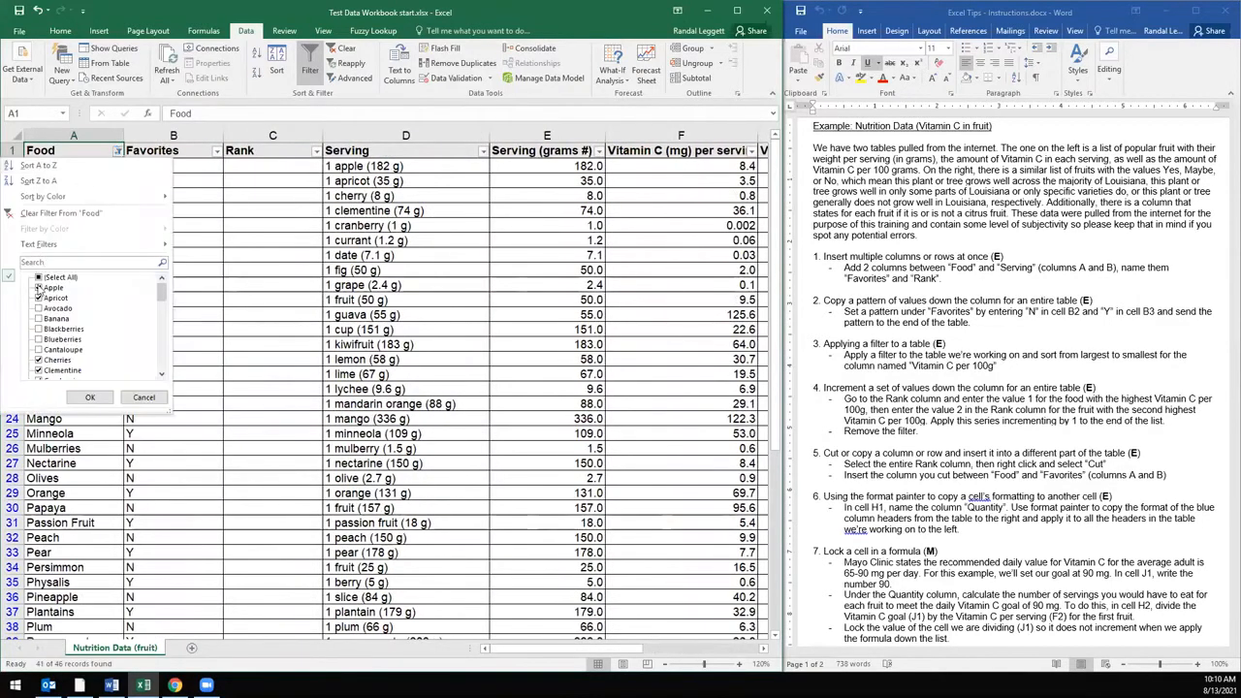
click(91, 398)
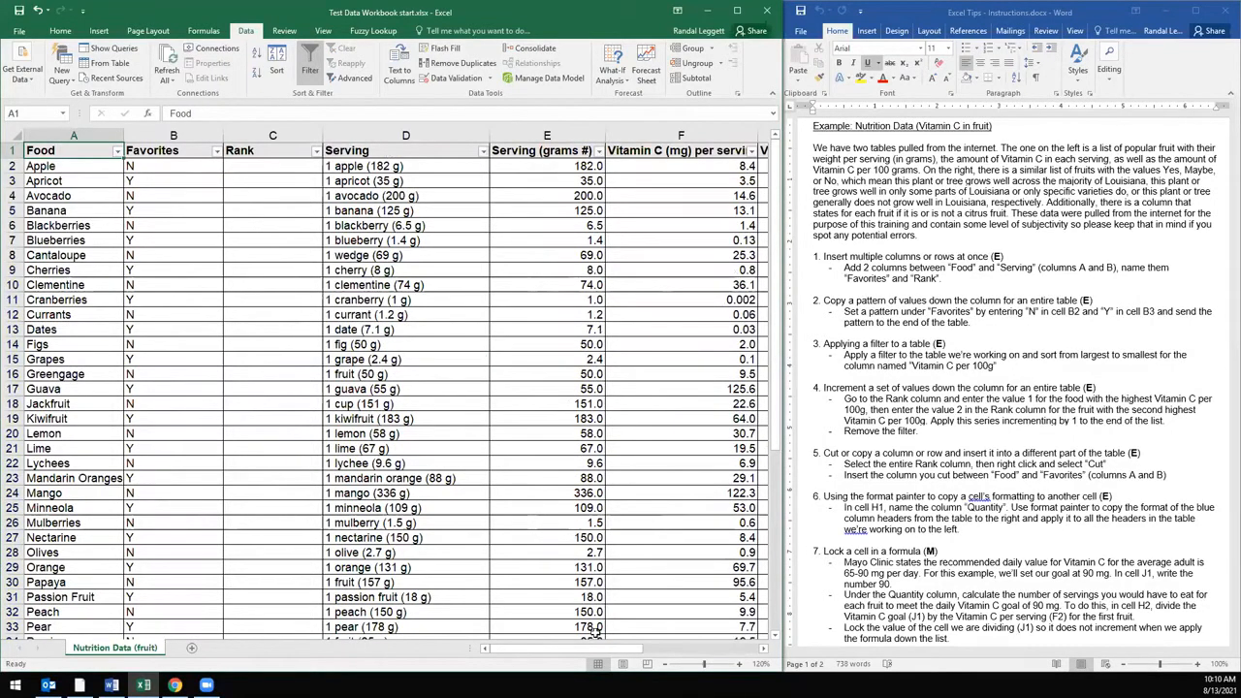
- Widen column G to fit its full heading, and sort the table by Vitamin C (mg) per 100g from largest to smallest
drag(598, 652, 634, 646)
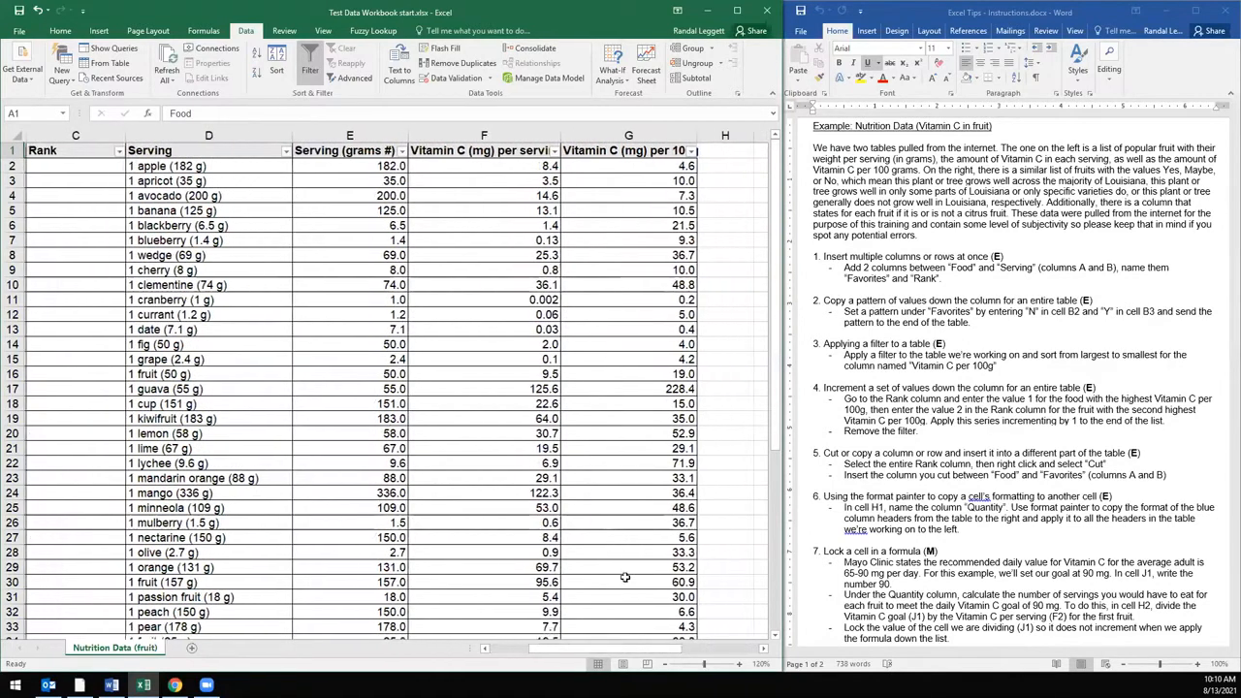
click(640, 150)
drag(695, 135, 718, 135)
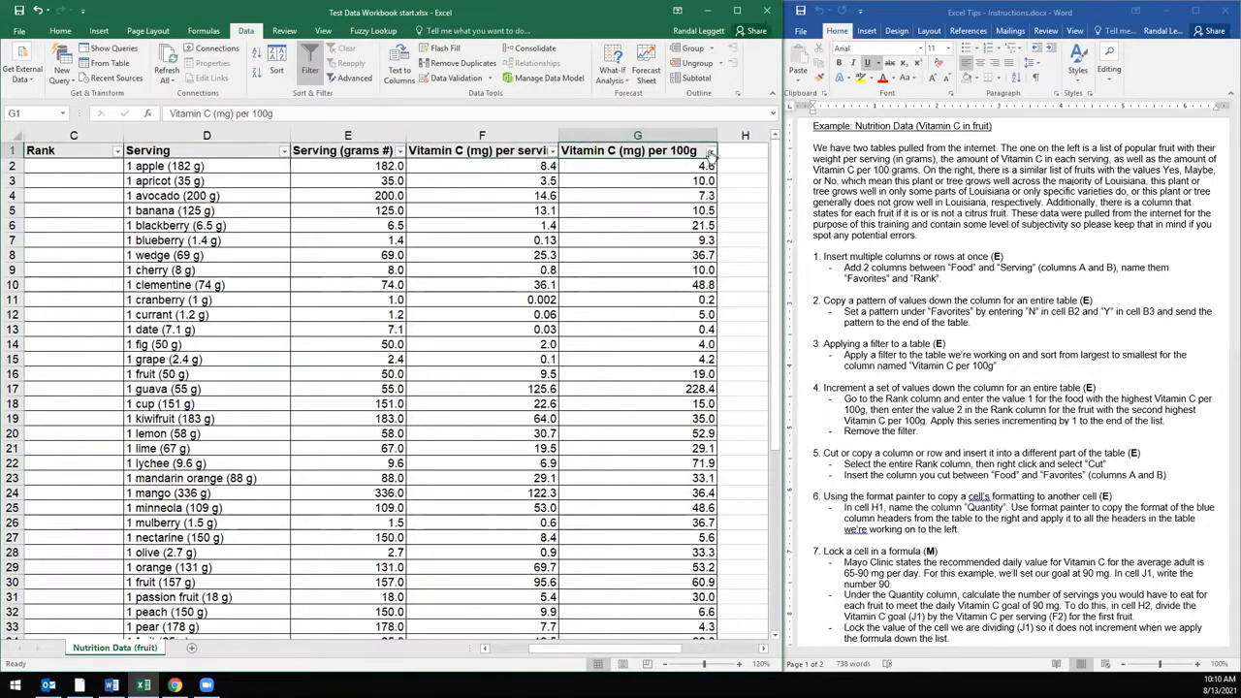
click(710, 150)
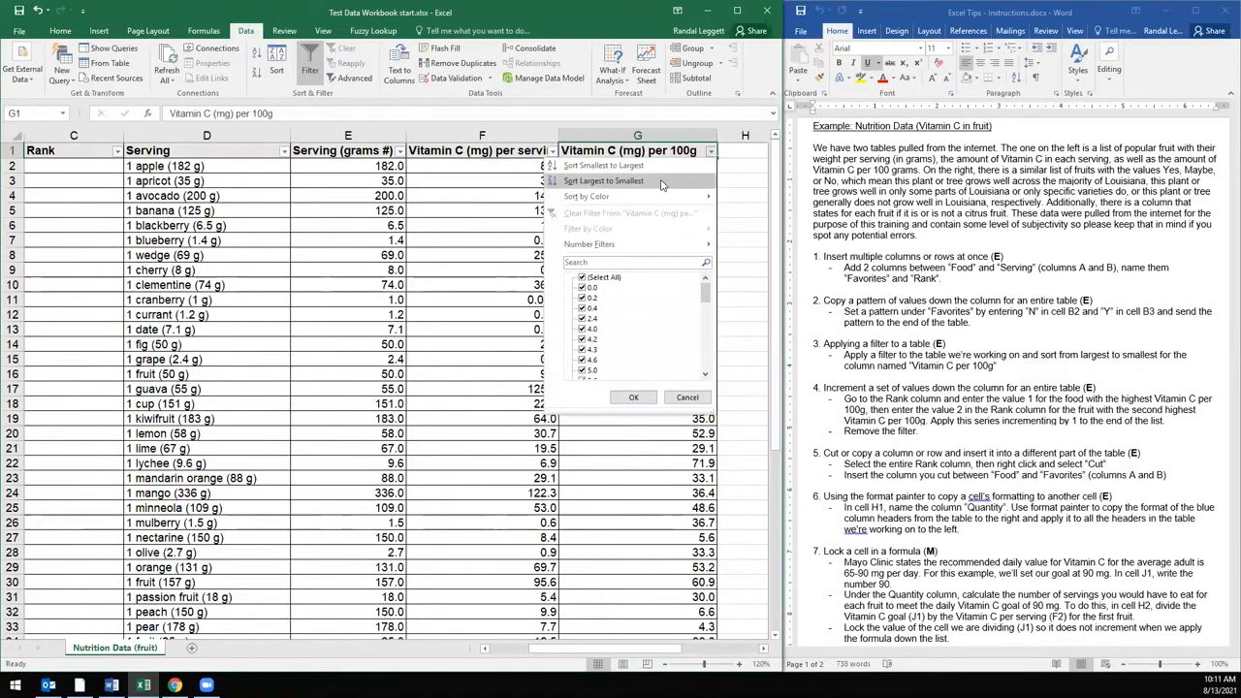
click(661, 182)
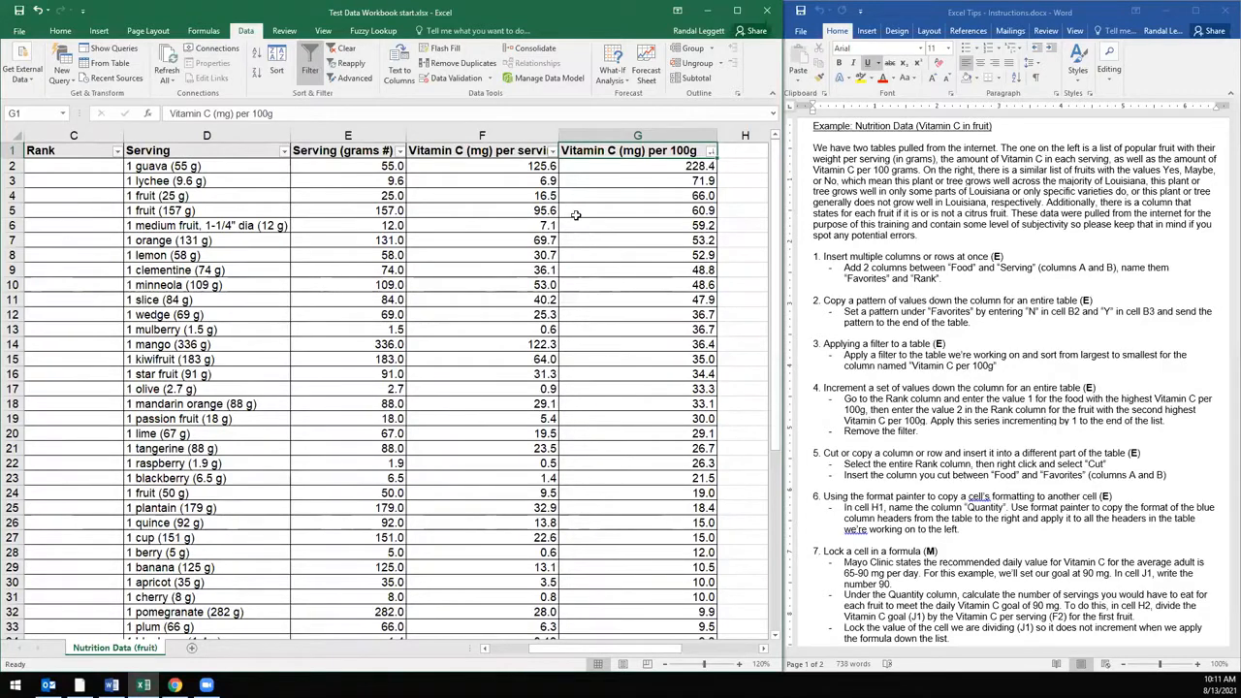
- Enter rank 1 for Guava in C2 and rank 2 for Lychees in C3
click(485, 647)
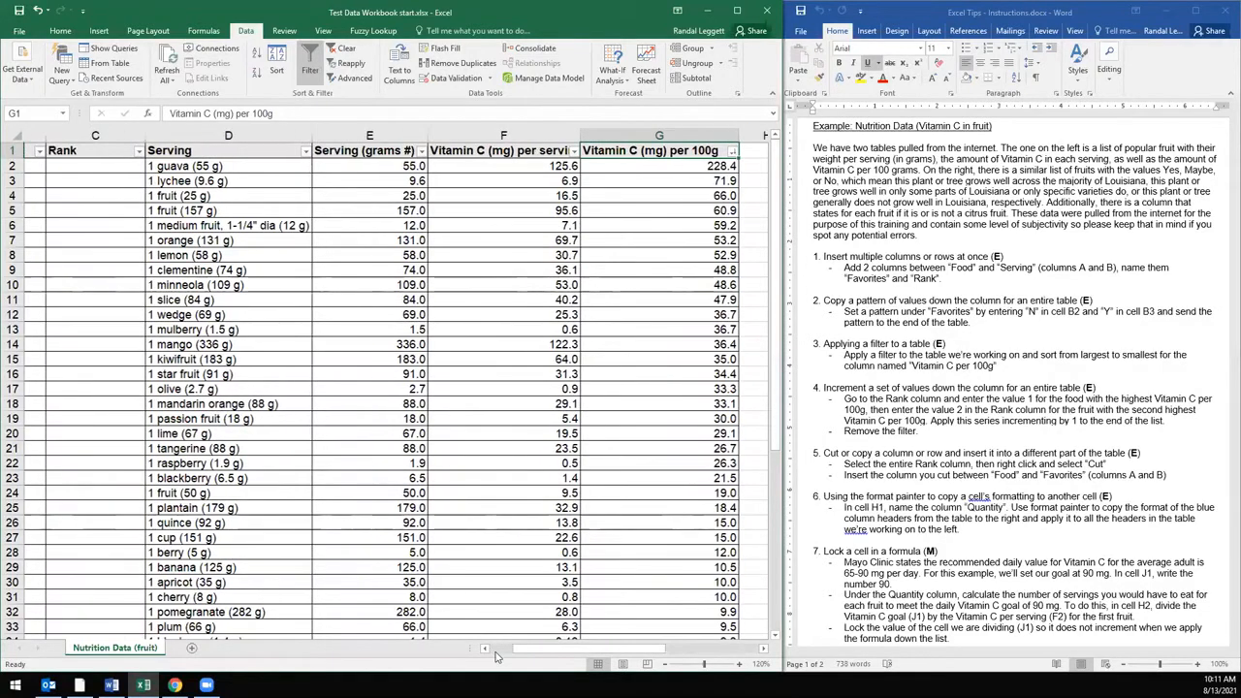
click(485, 648)
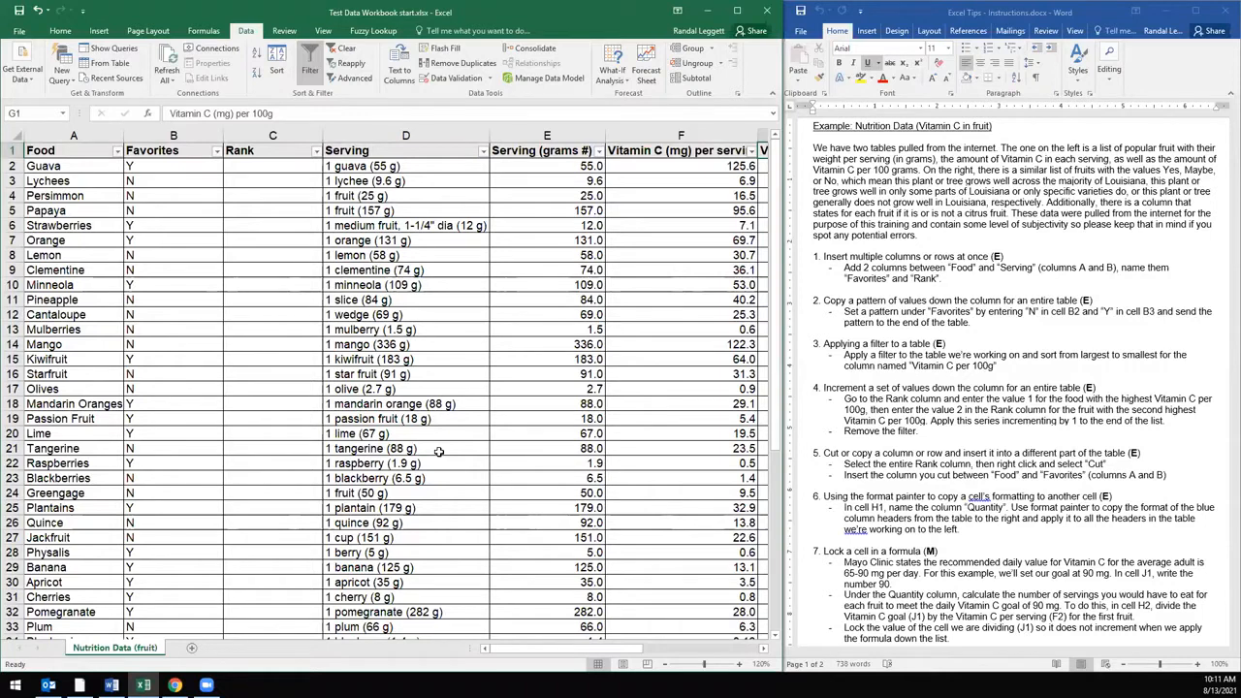
click(302, 167)
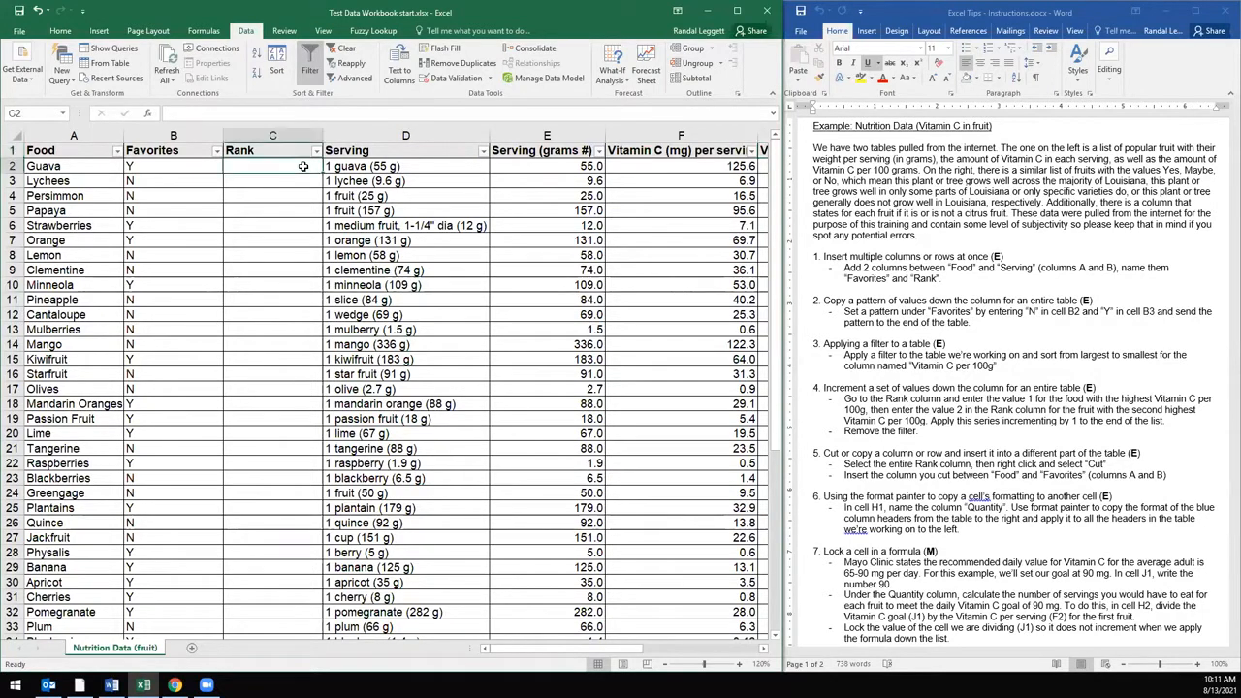
text(1)
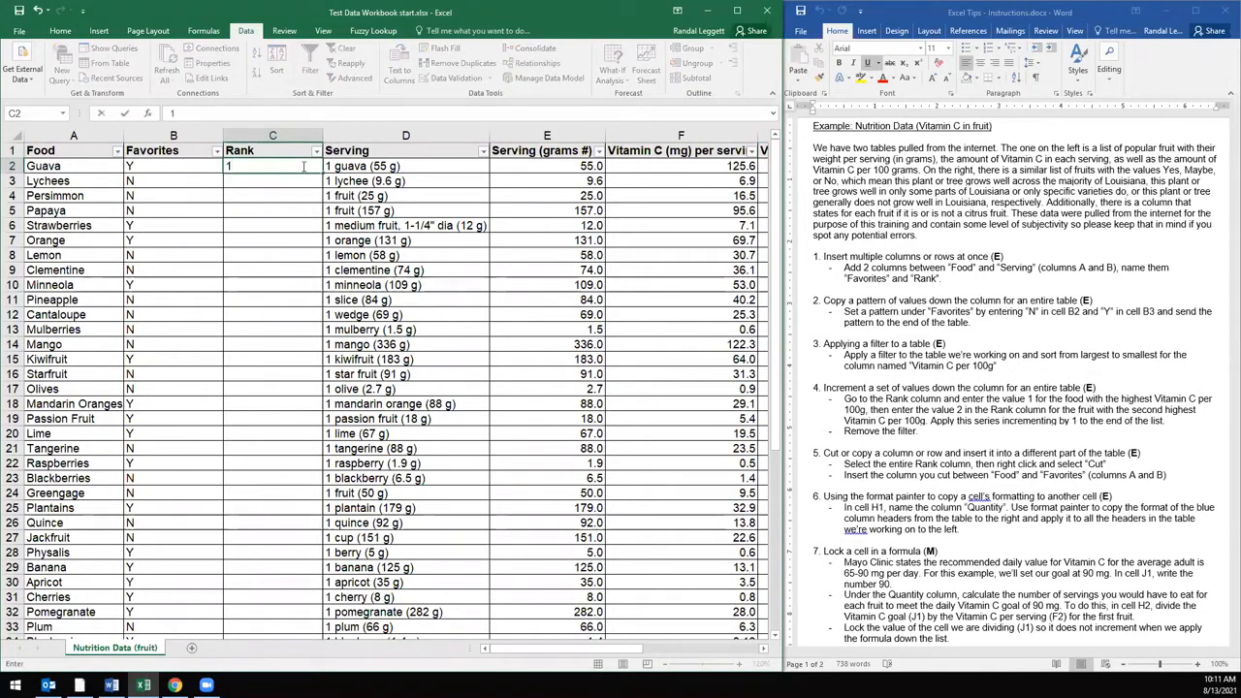
key(Return)
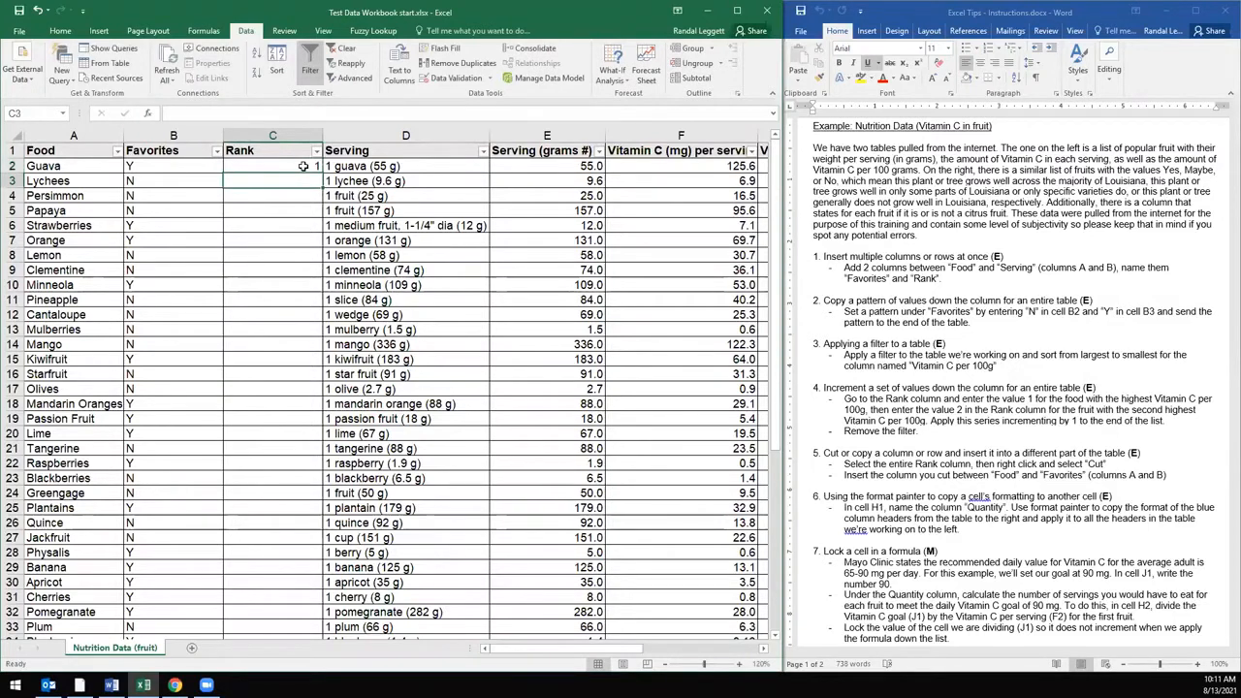
text(2)
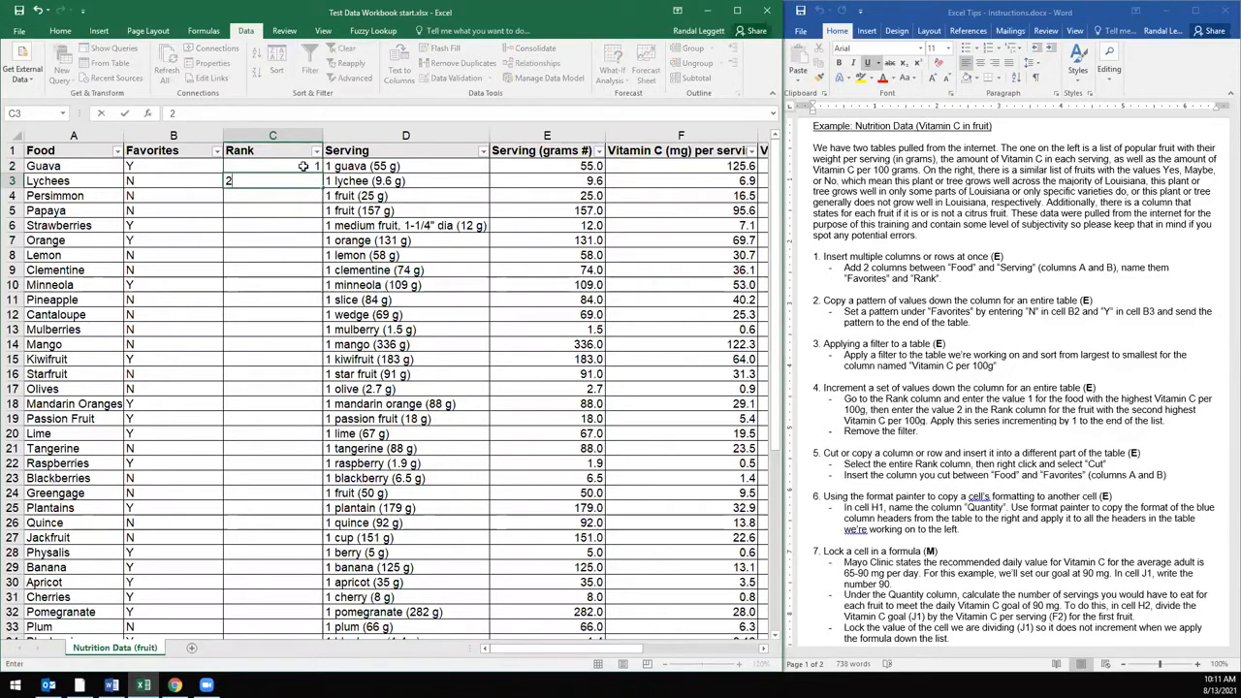
- Fill the Rank series from C2:C3 down to the table's end, incrementing by 1
click(303, 166)
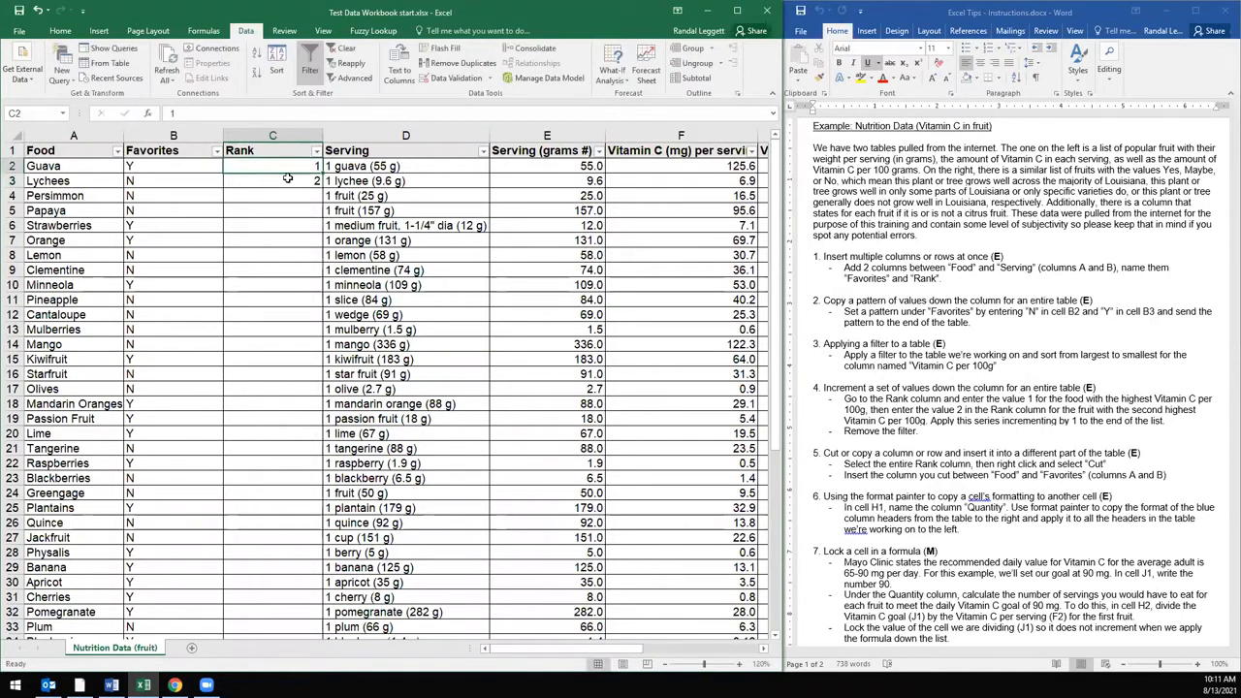
drag(285, 163, 291, 180)
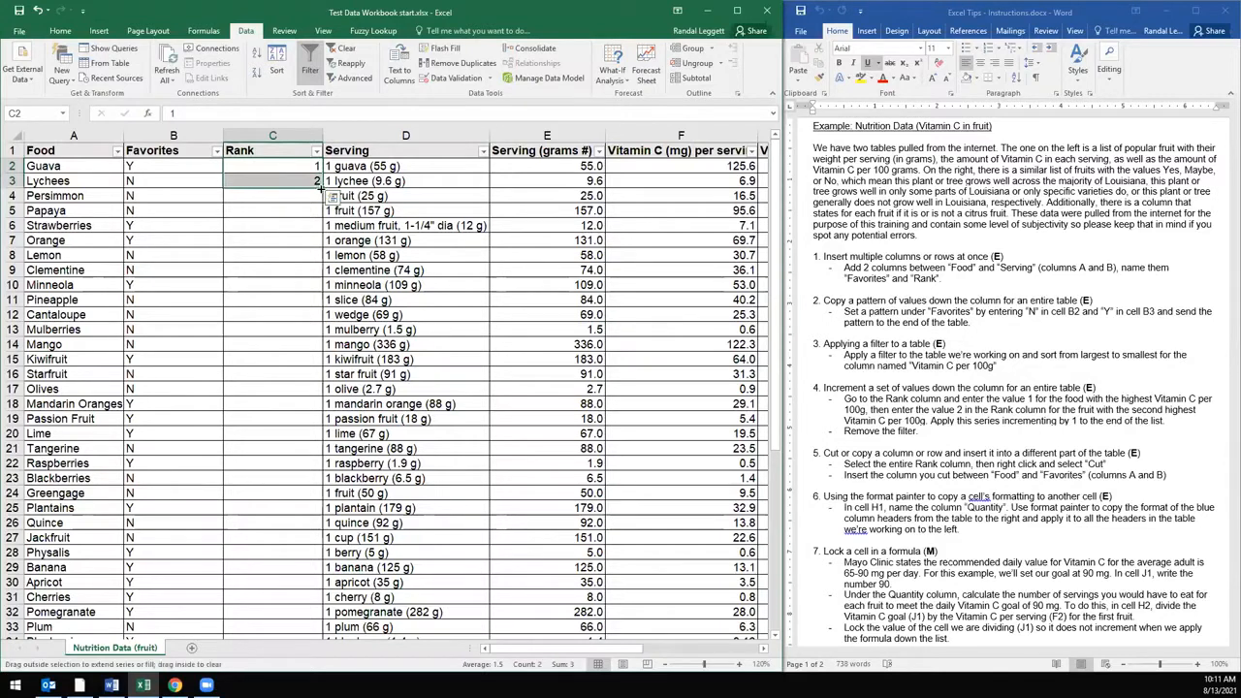
double_click(320, 188)
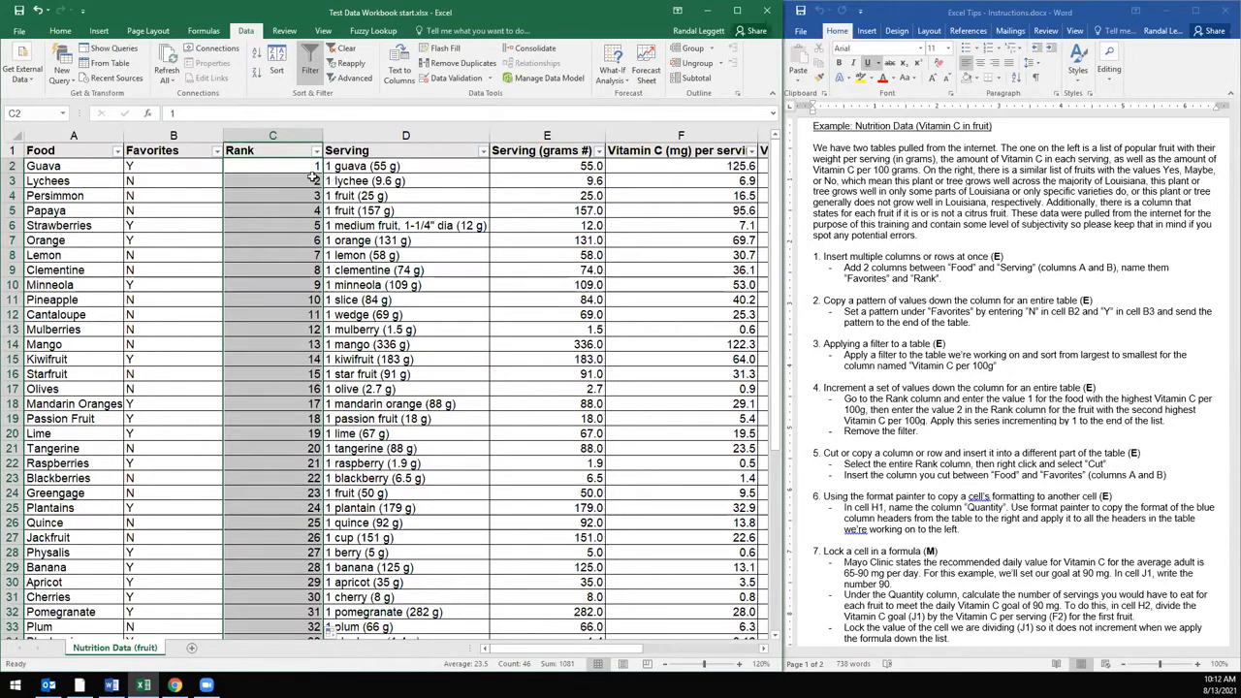
click(308, 181)
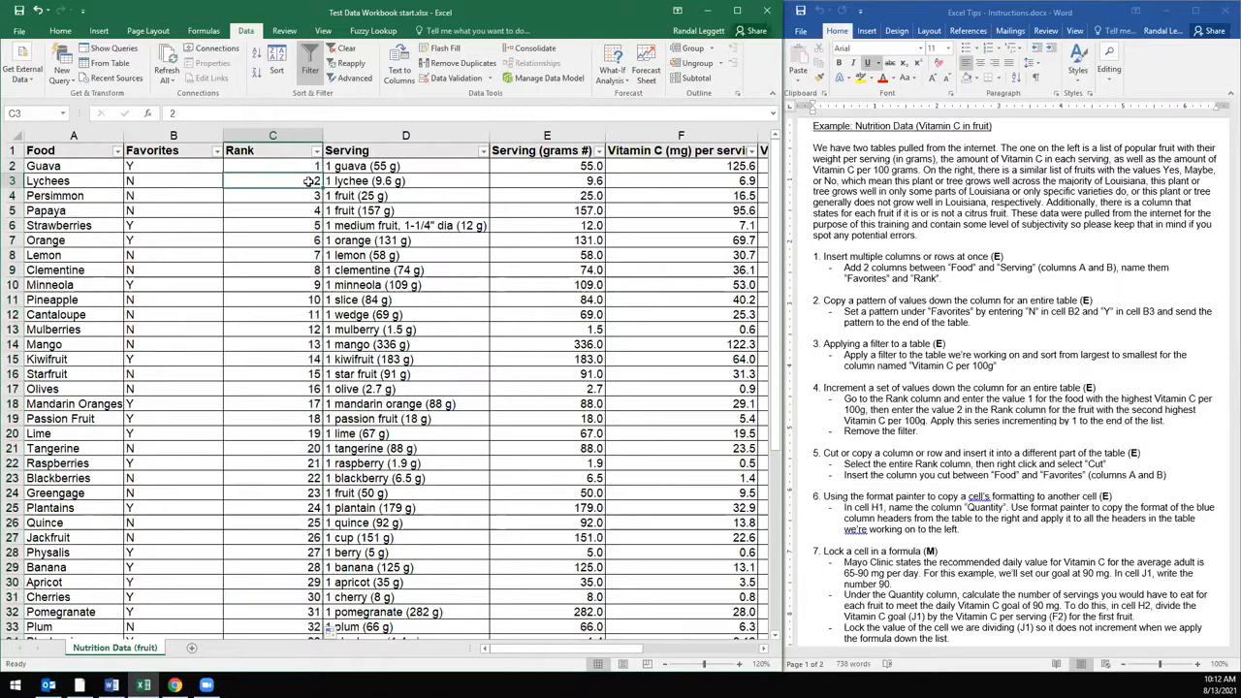
- Set the rank in C3 to 3 and fill the series from C2:C3 down the Rank column
text(3)
key(Up)
key(shift+Down)
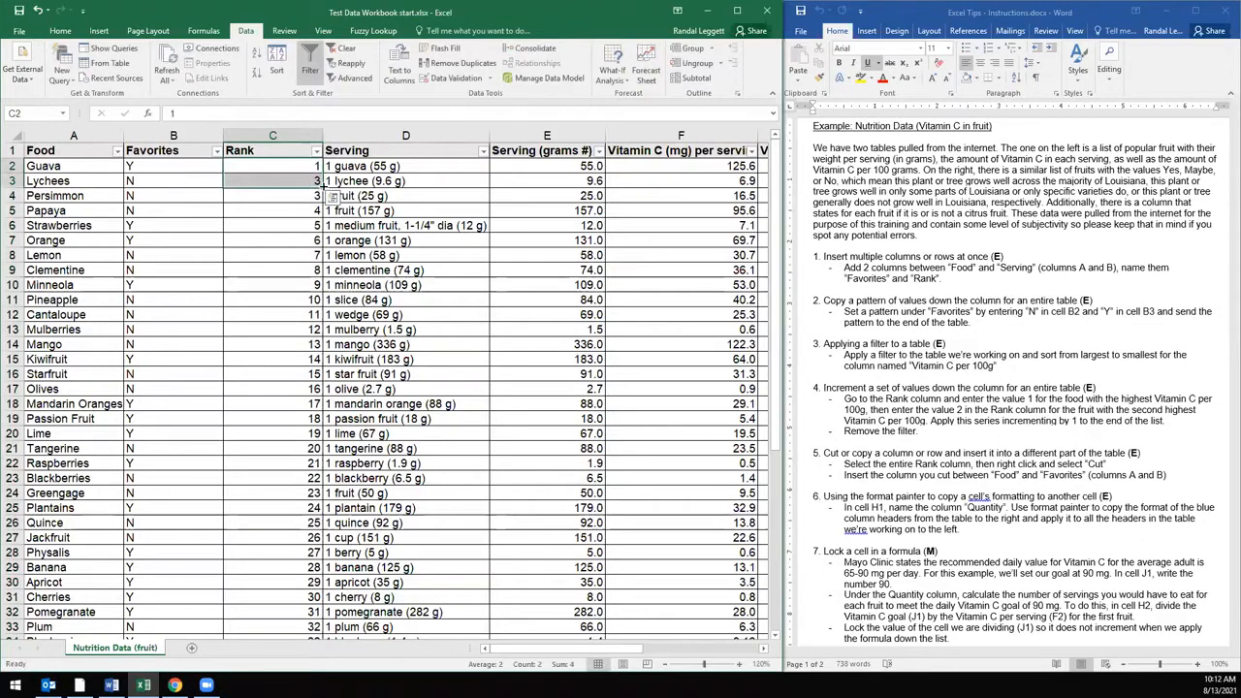
double_click(319, 186)
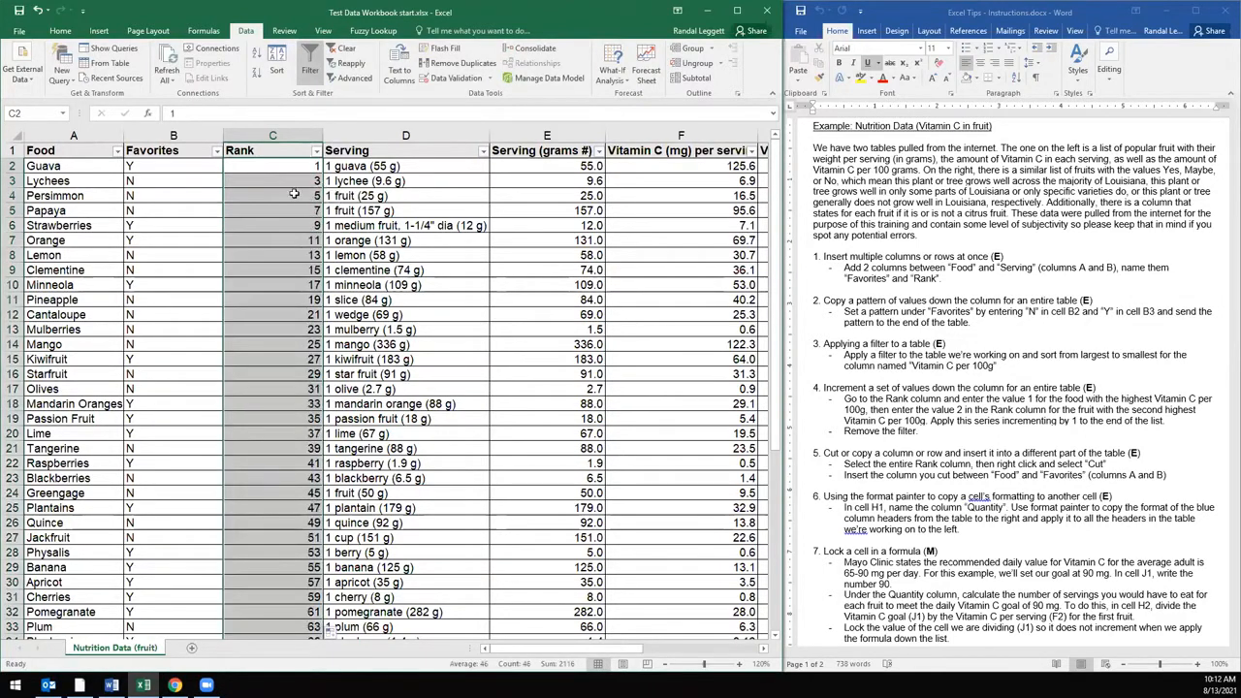
- Enter 5 in C2 and 10 in C3, and fill the series down the Rank column in increments of 5
click(308, 166)
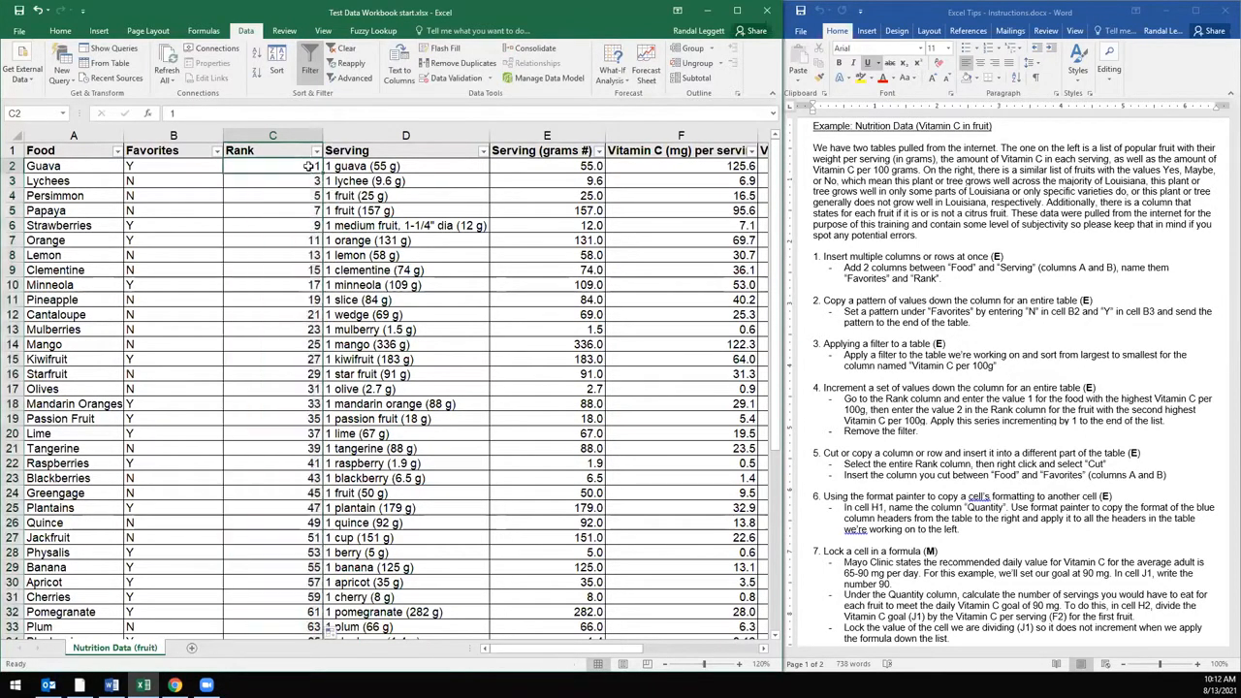
text(5)
key(Return)
text(1)
drag(307, 166, 316, 181)
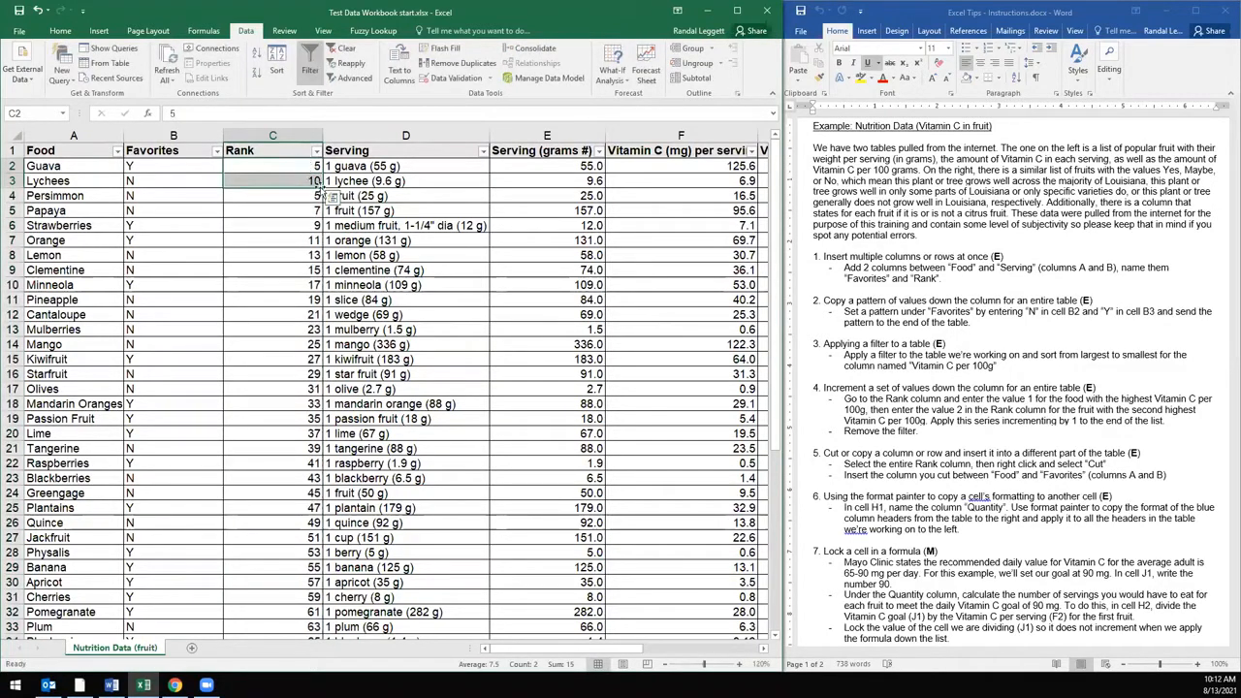
double_click(321, 187)
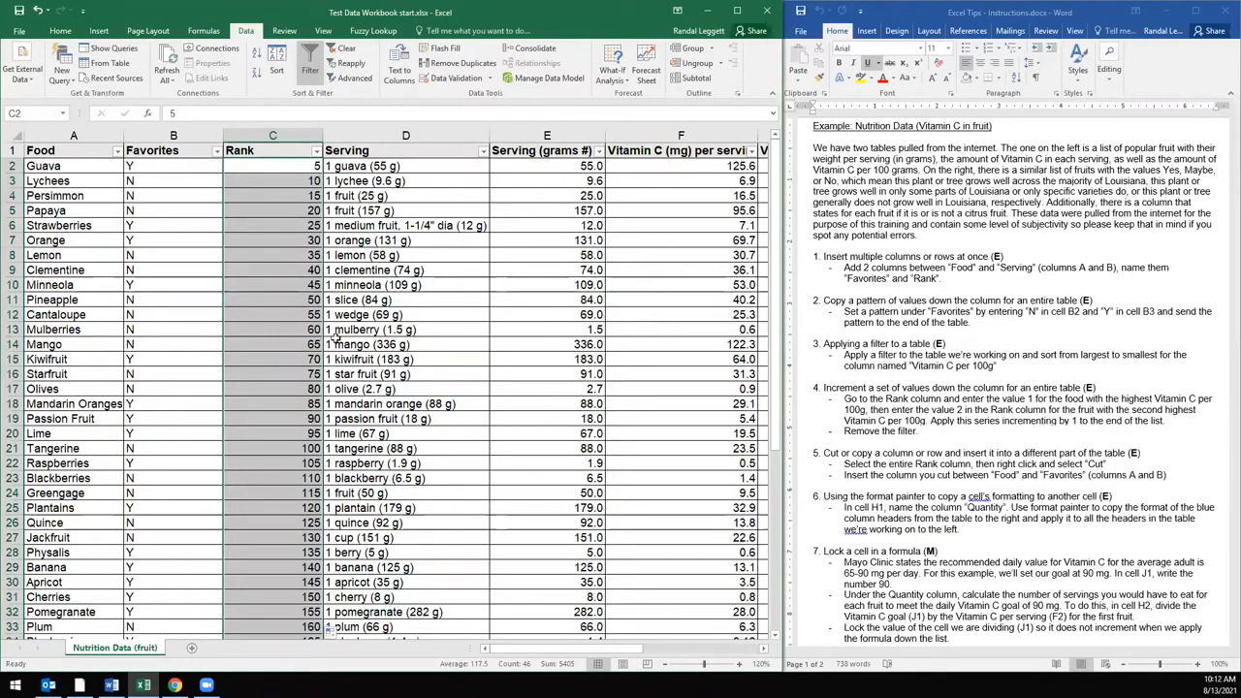
- Enter 1 in C2 and 2 in C3, and fill the Rank series down to the table's end in increments of 1
click(314, 167)
text(1)
key(Return)
text(2)
click(314, 167)
drag(314, 167, 316, 181)
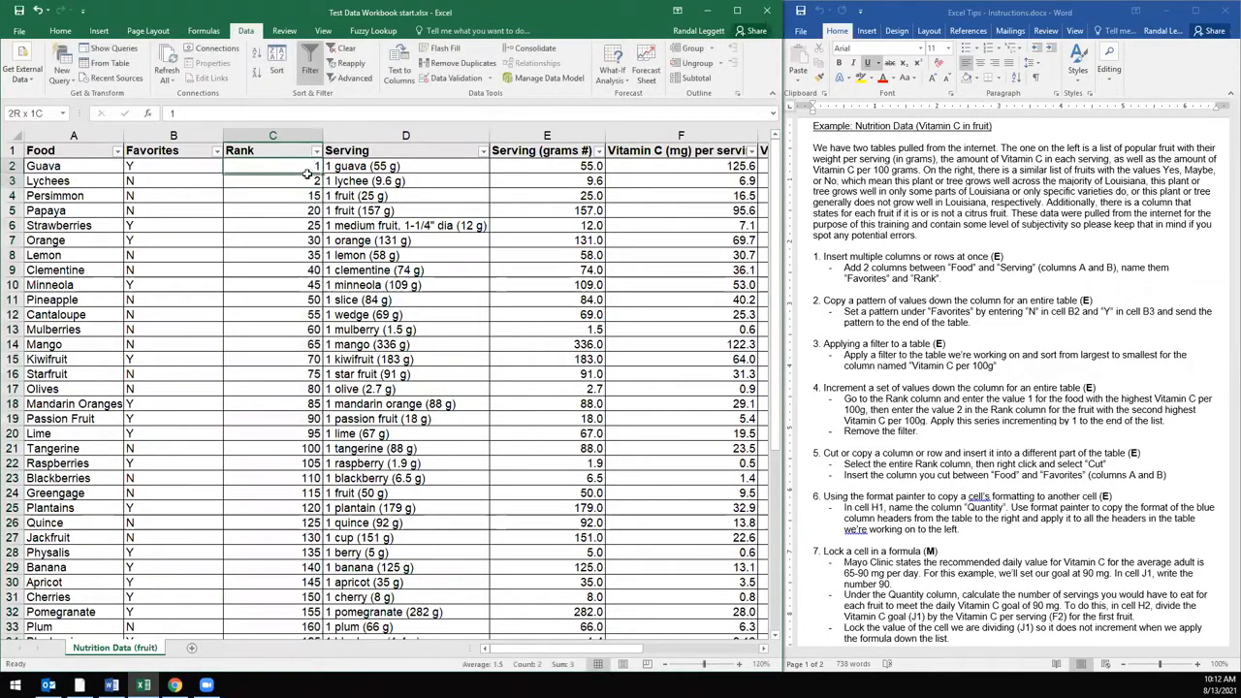
double_click(318, 187)
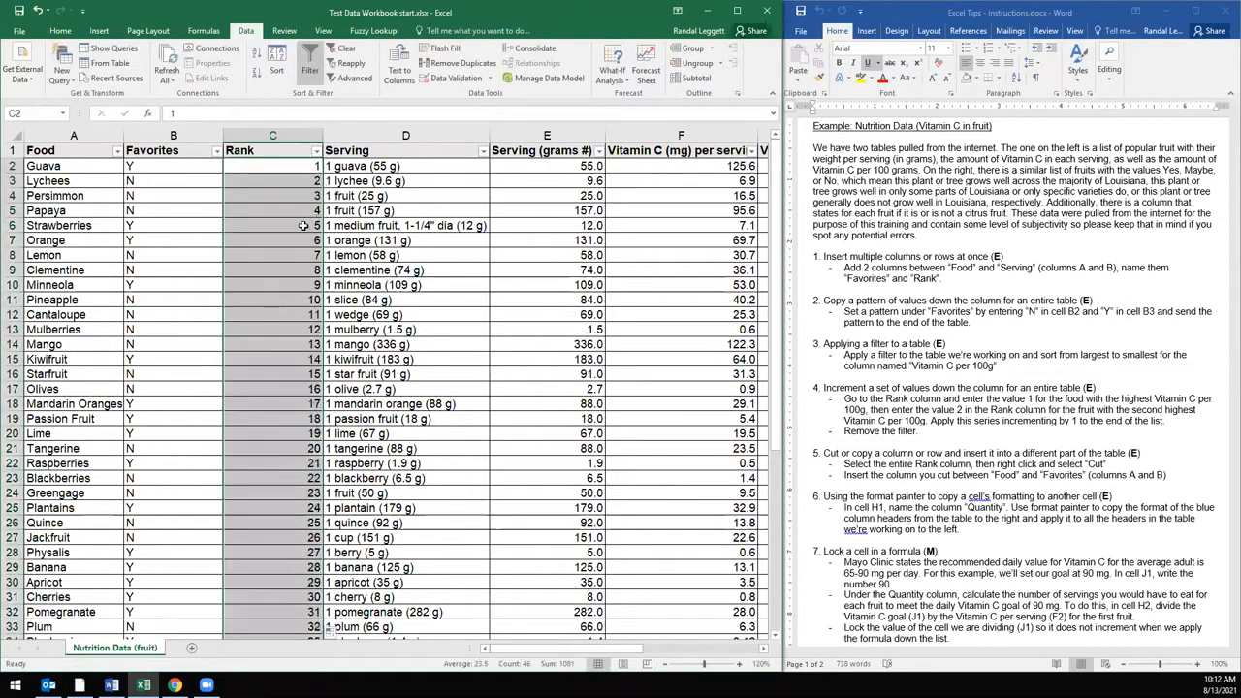
scroll(281, 252, down, 7)
scroll(273, 278, up, 7)
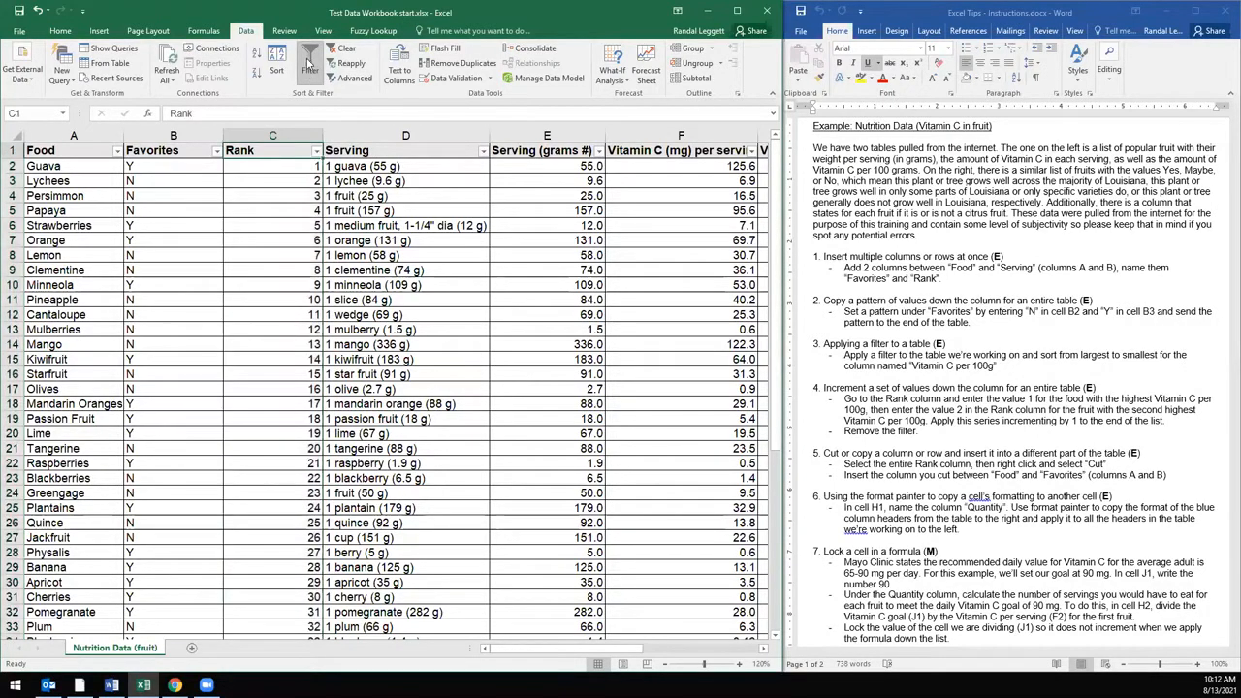
- Remove the filter from the fruit table and check the remaining exercises in the Word instructions document
click(59, 31)
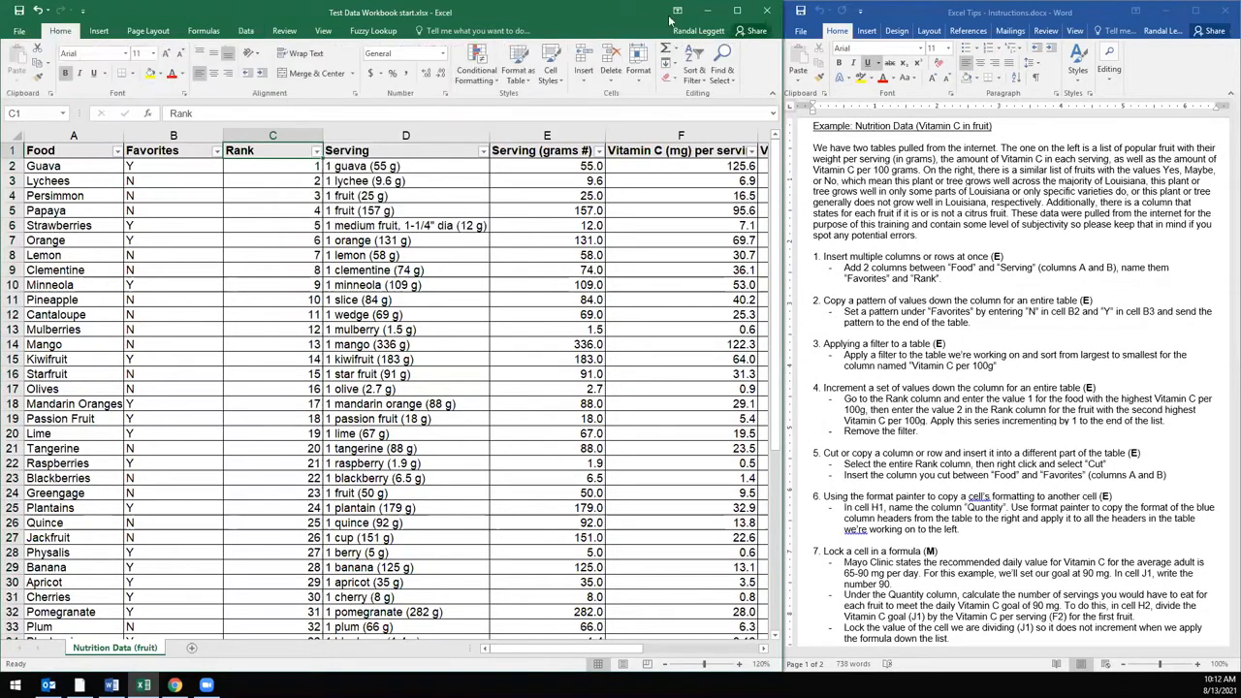
click(694, 72)
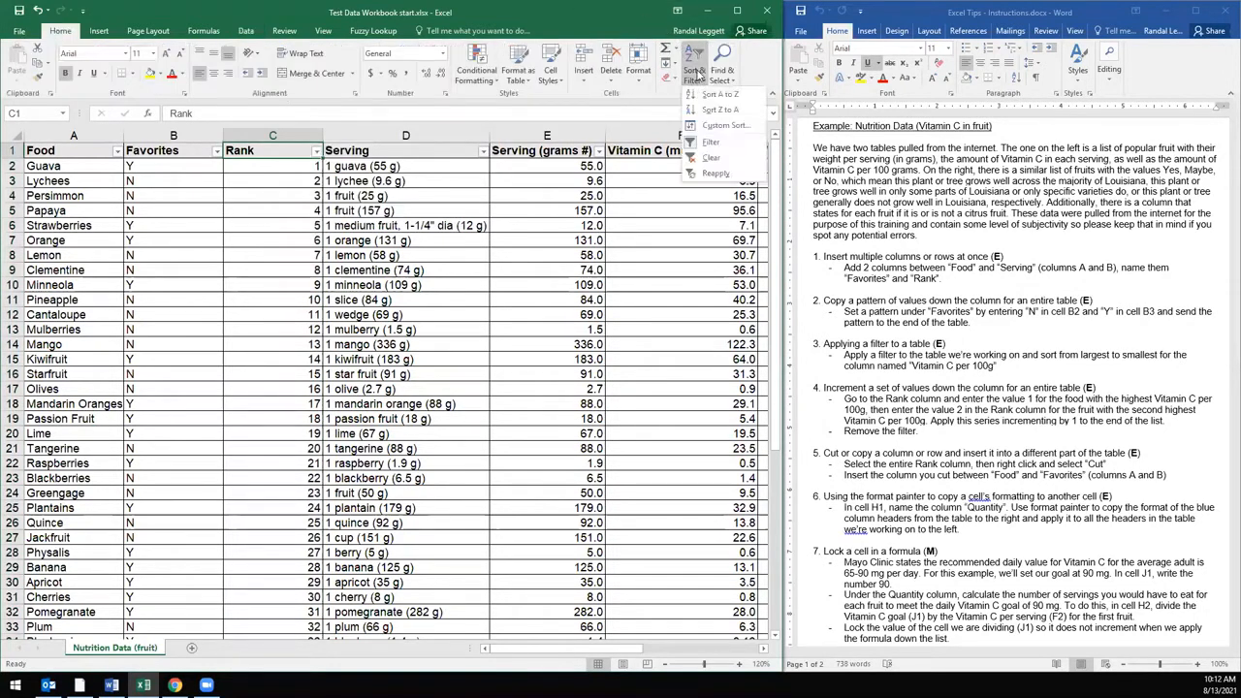
click(708, 141)
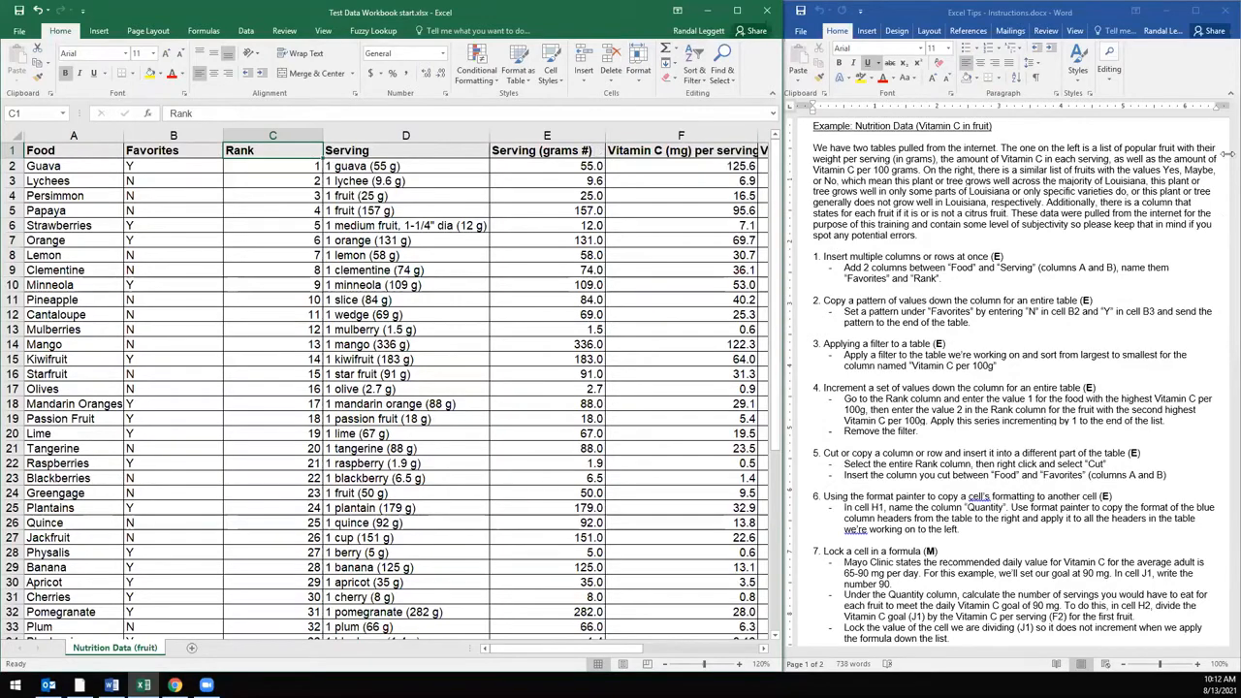
click(1098, 387)
scroll(1032, 414, down, 5)
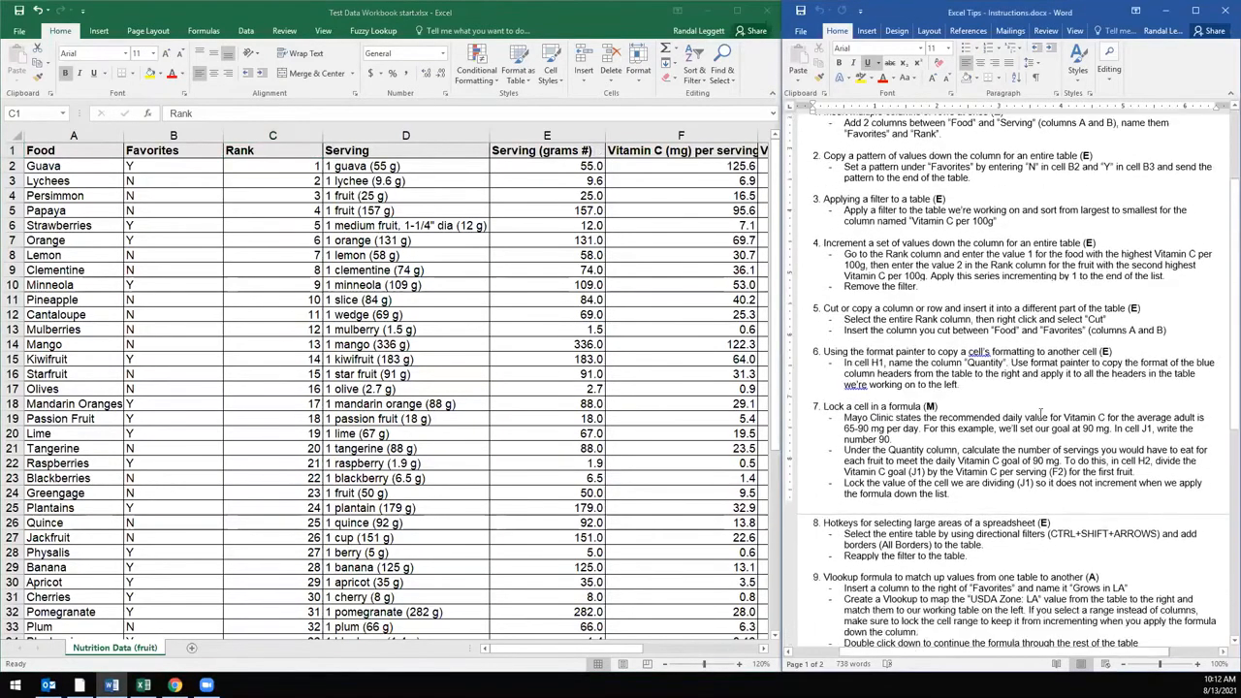
click(393, 21)
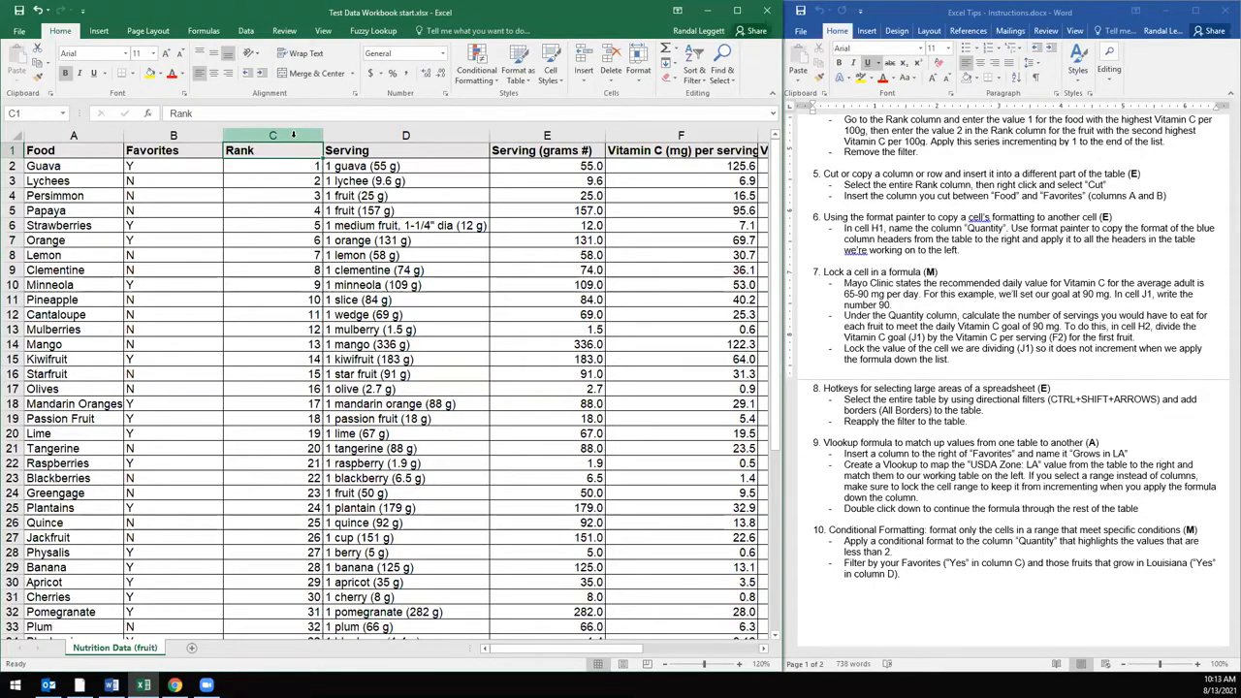
- Try moving the Rank column between Food and Favorites by inserting the cut column, and undo the move
click(293, 135)
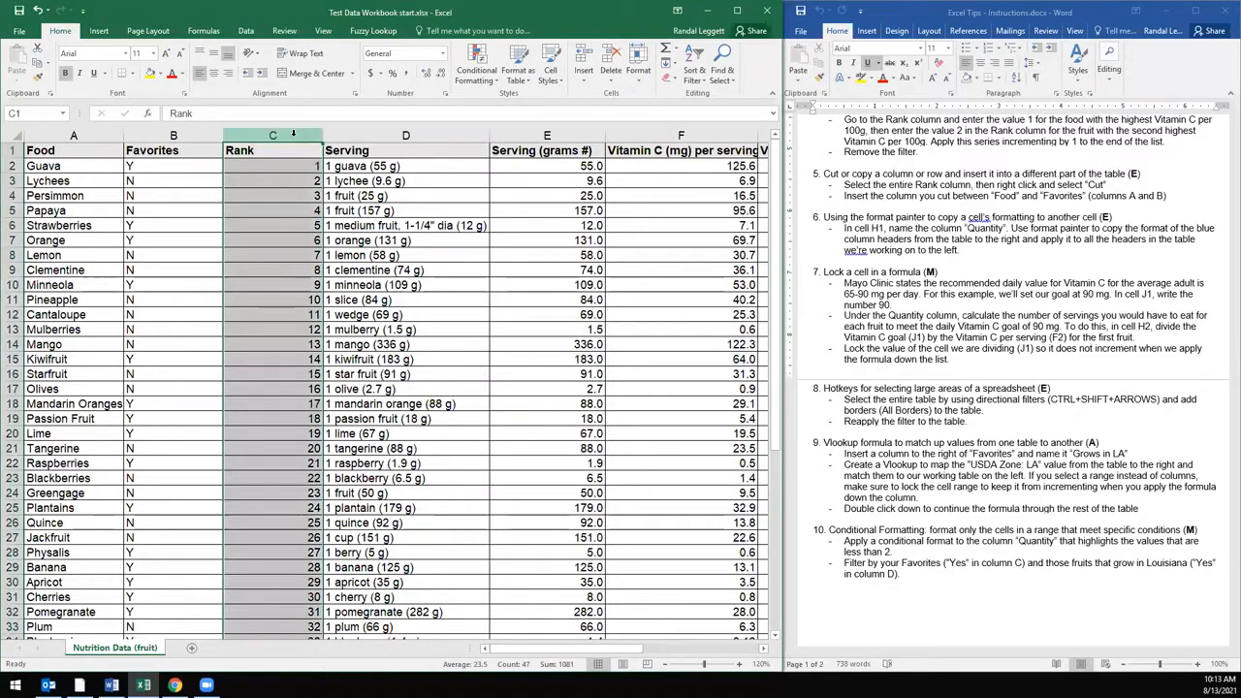
right_click(293, 135)
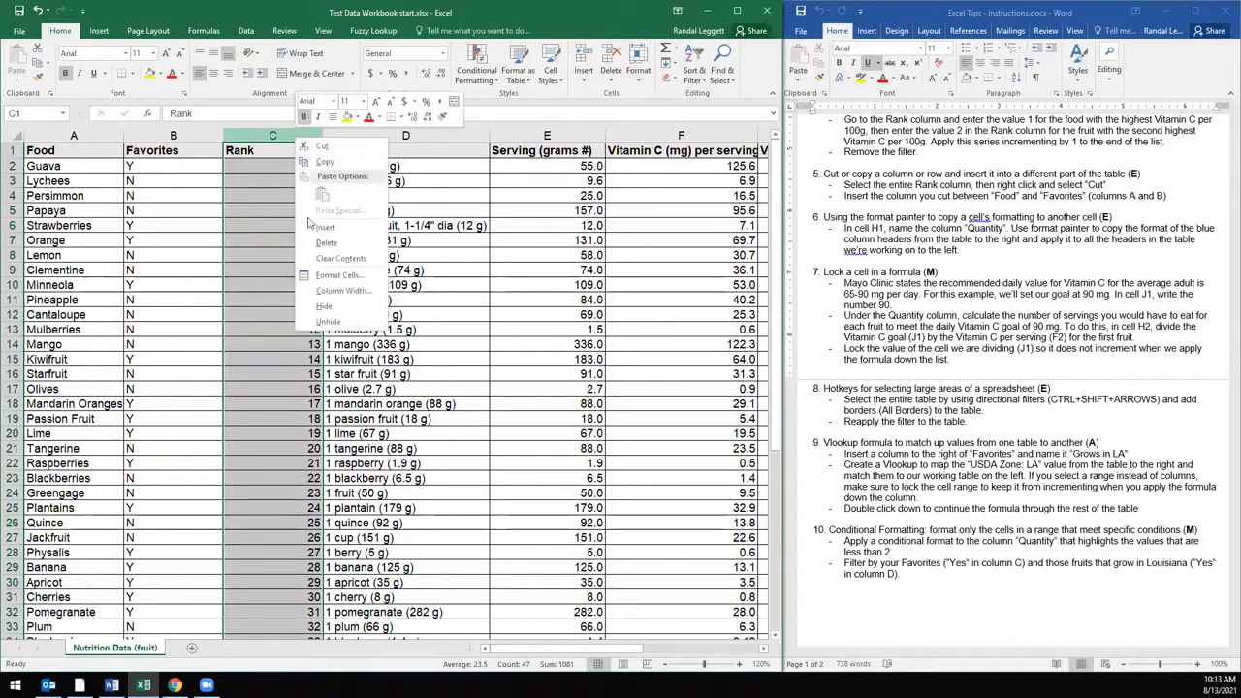
click(329, 147)
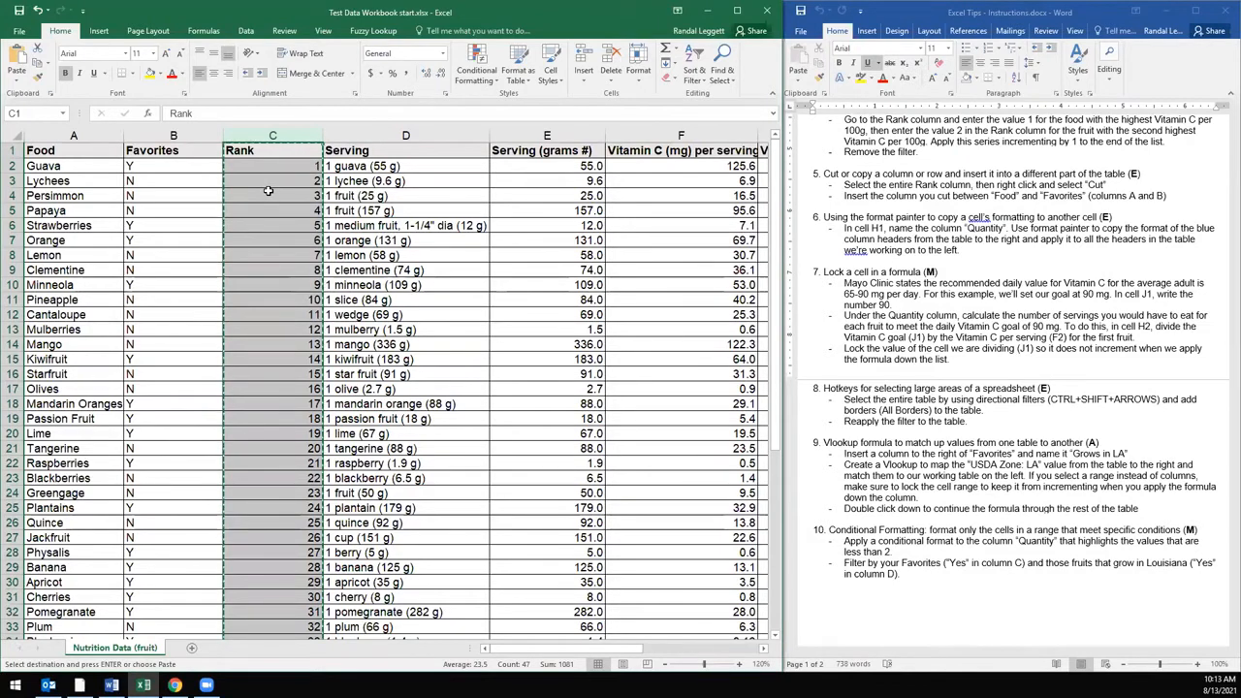
click(147, 135)
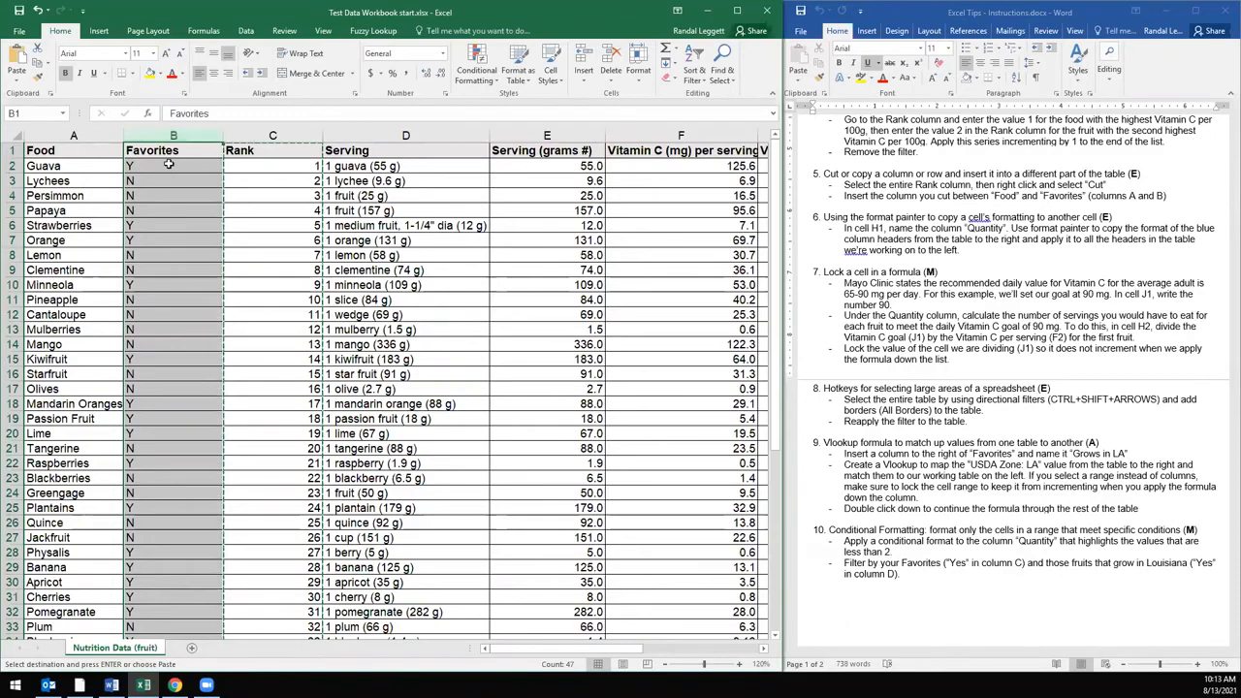
right_click(168, 165)
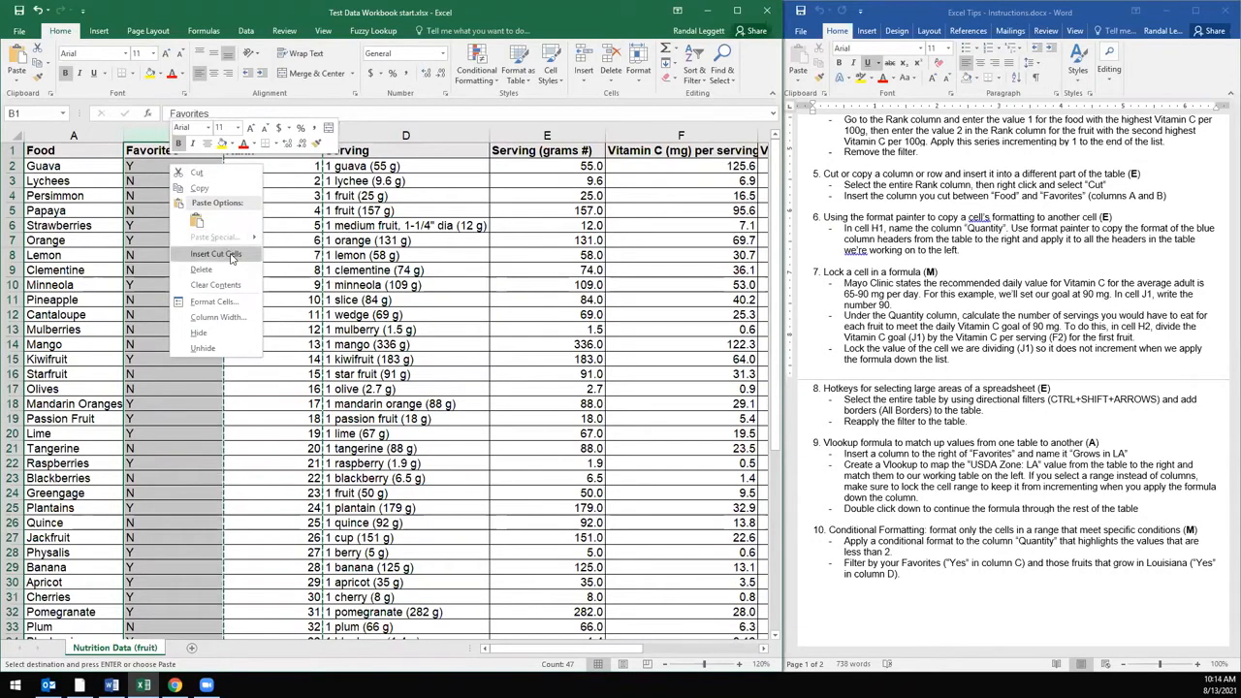
click(215, 254)
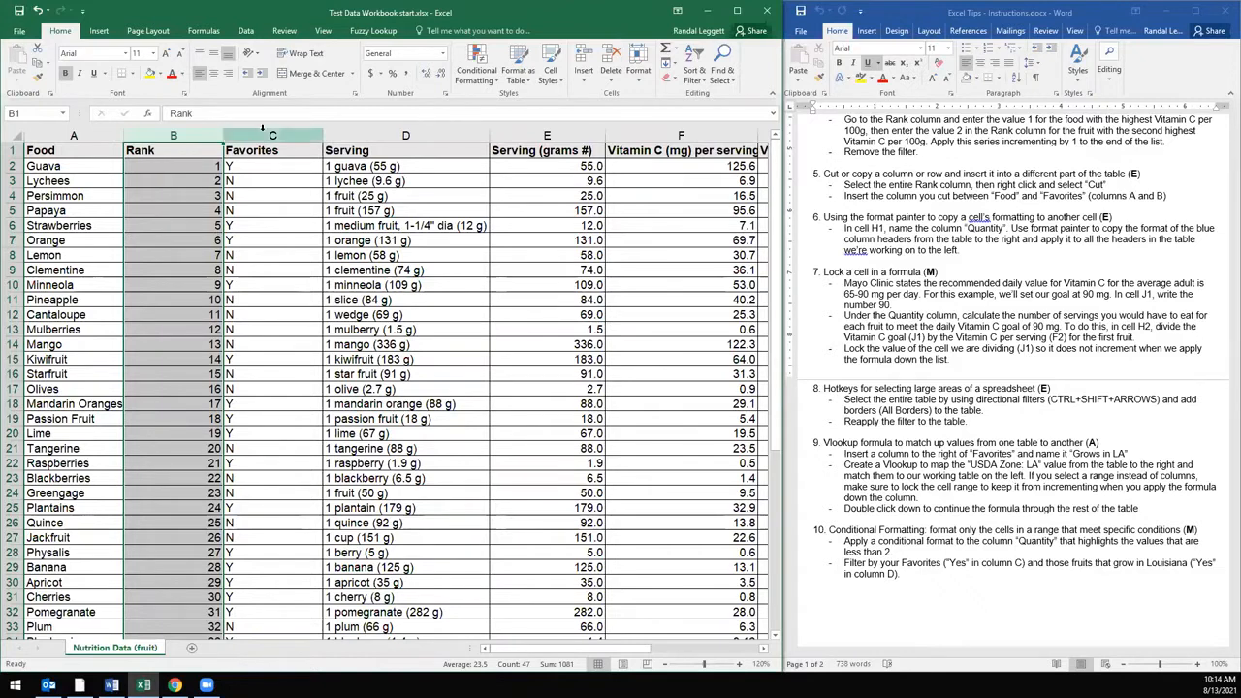
key(ctrl+z)
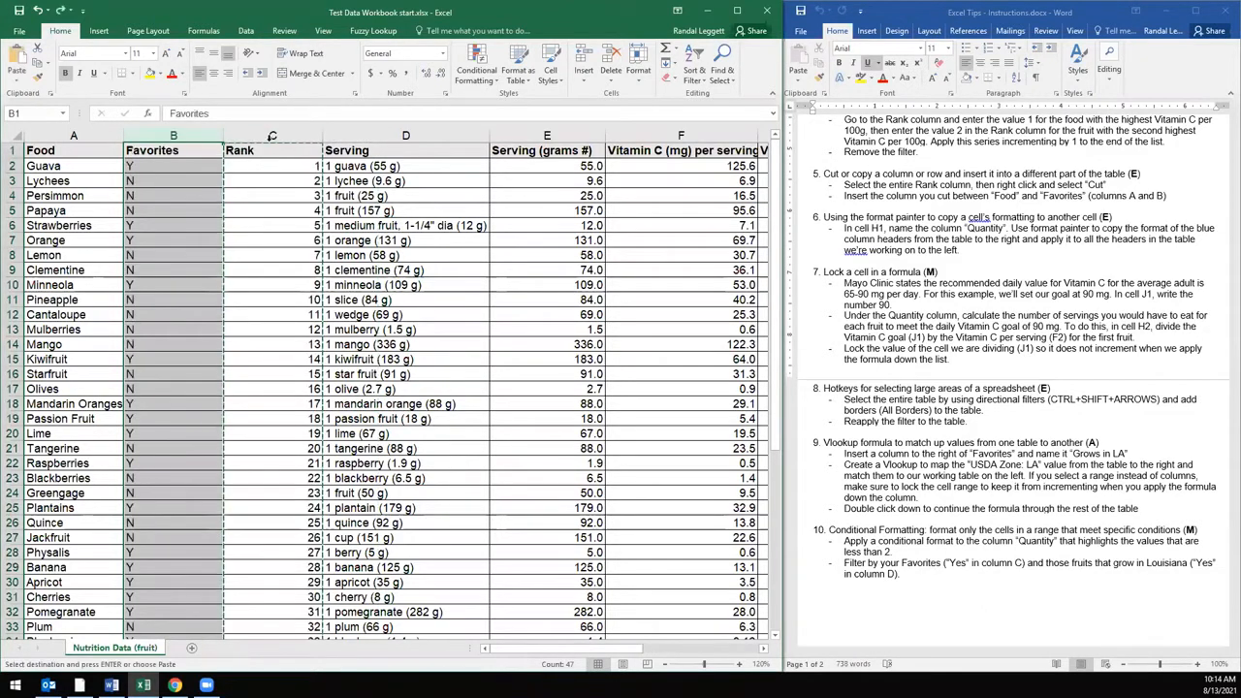
- Insert a copy of the Rank column between Food and Favorites, and undo the insertion
click(273, 134)
right_click(273, 186)
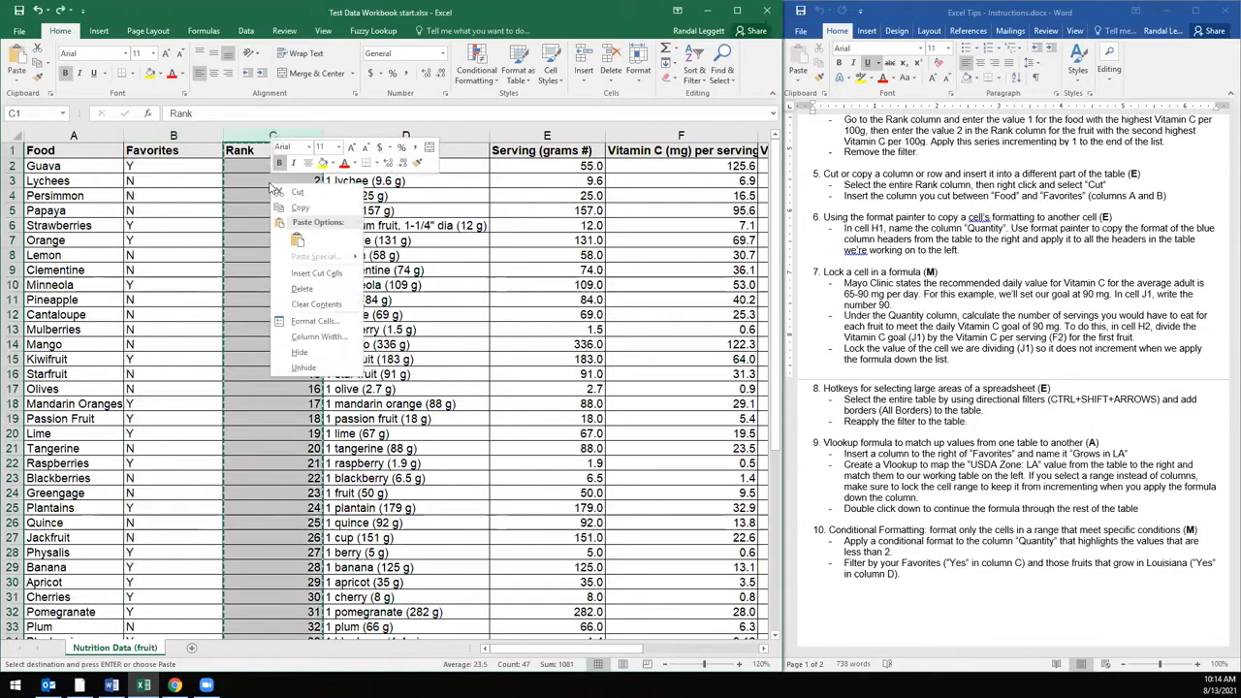
click(262, 133)
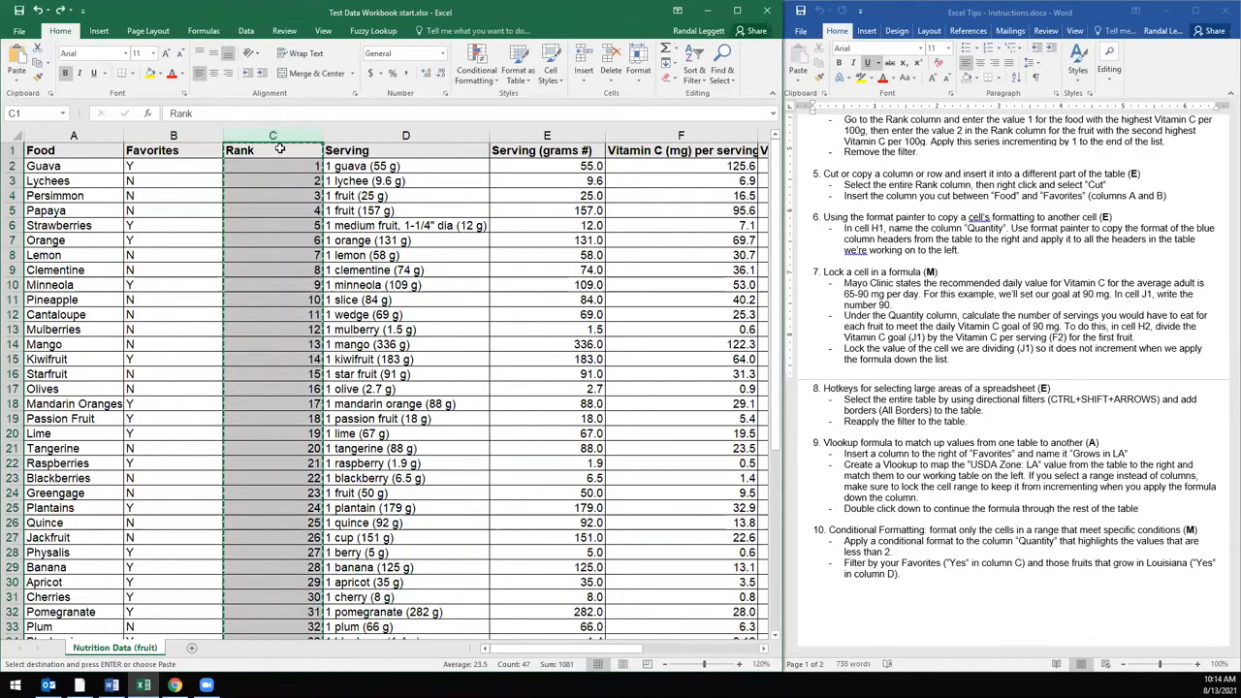
right_click(270, 191)
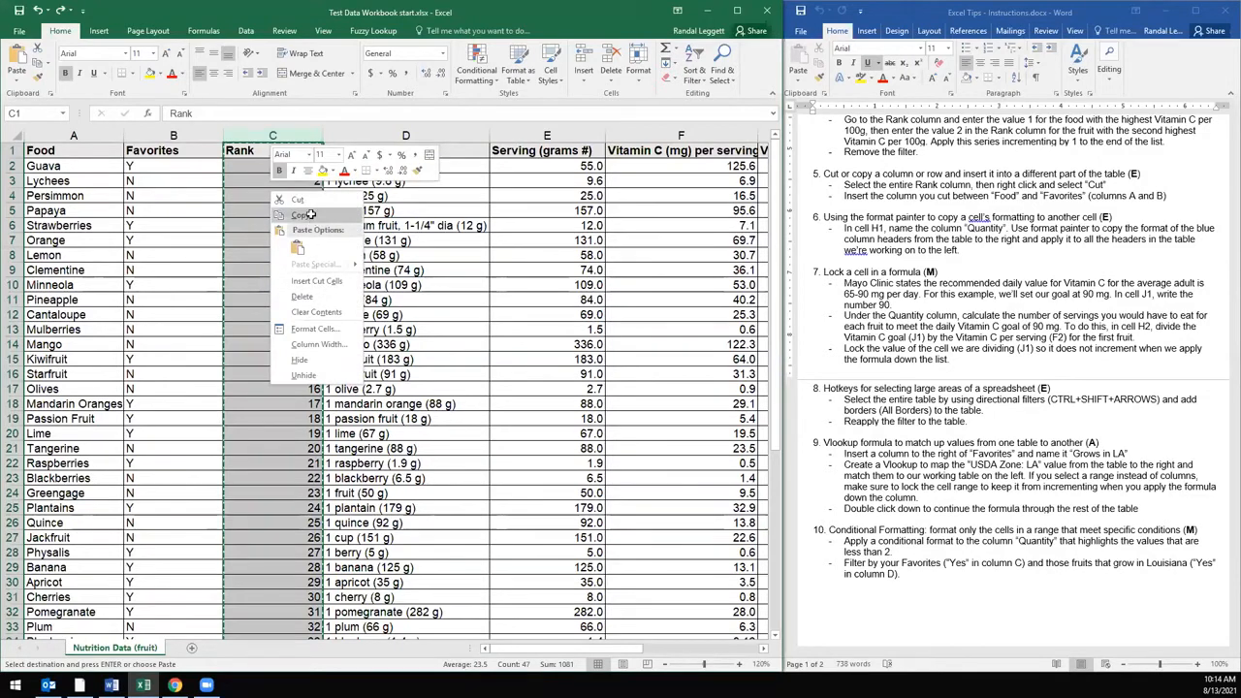
click(310, 215)
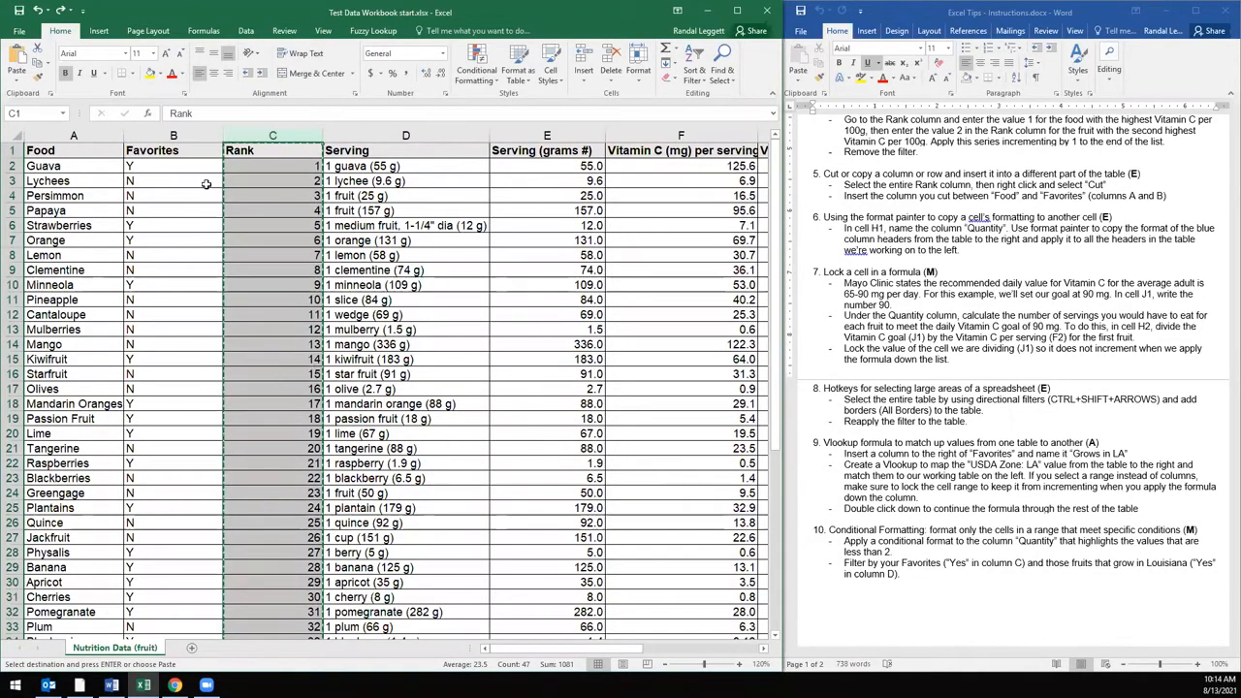
click(151, 130)
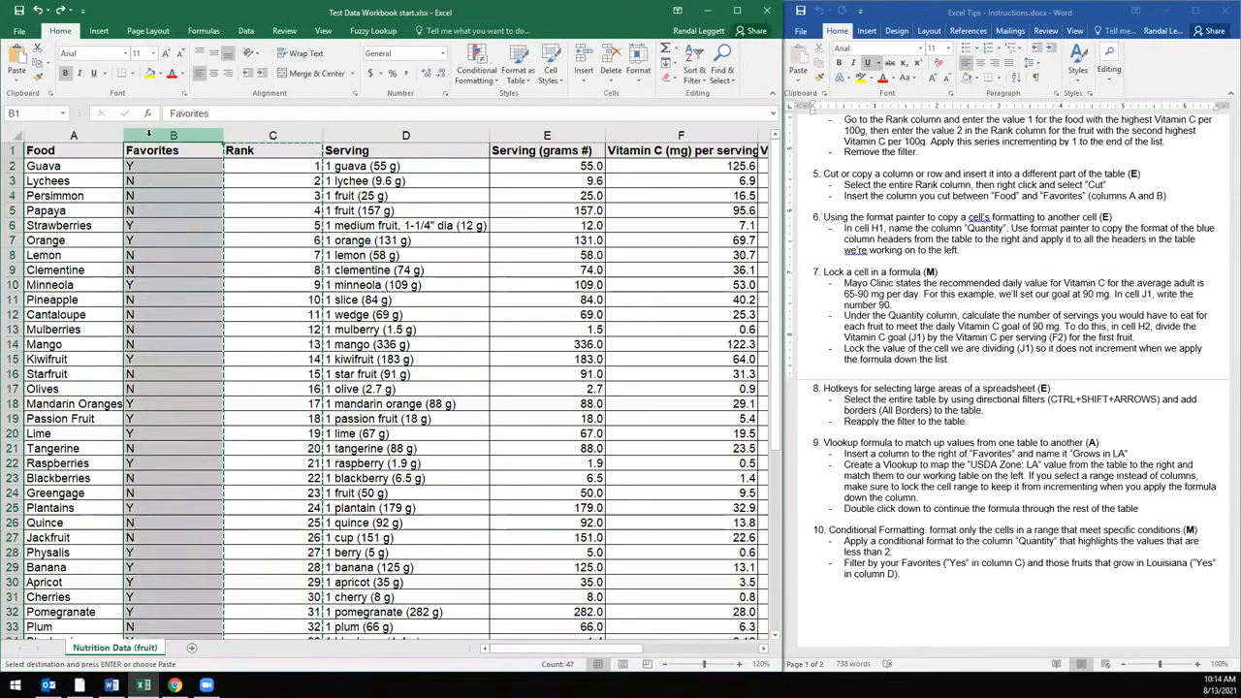
right_click(152, 134)
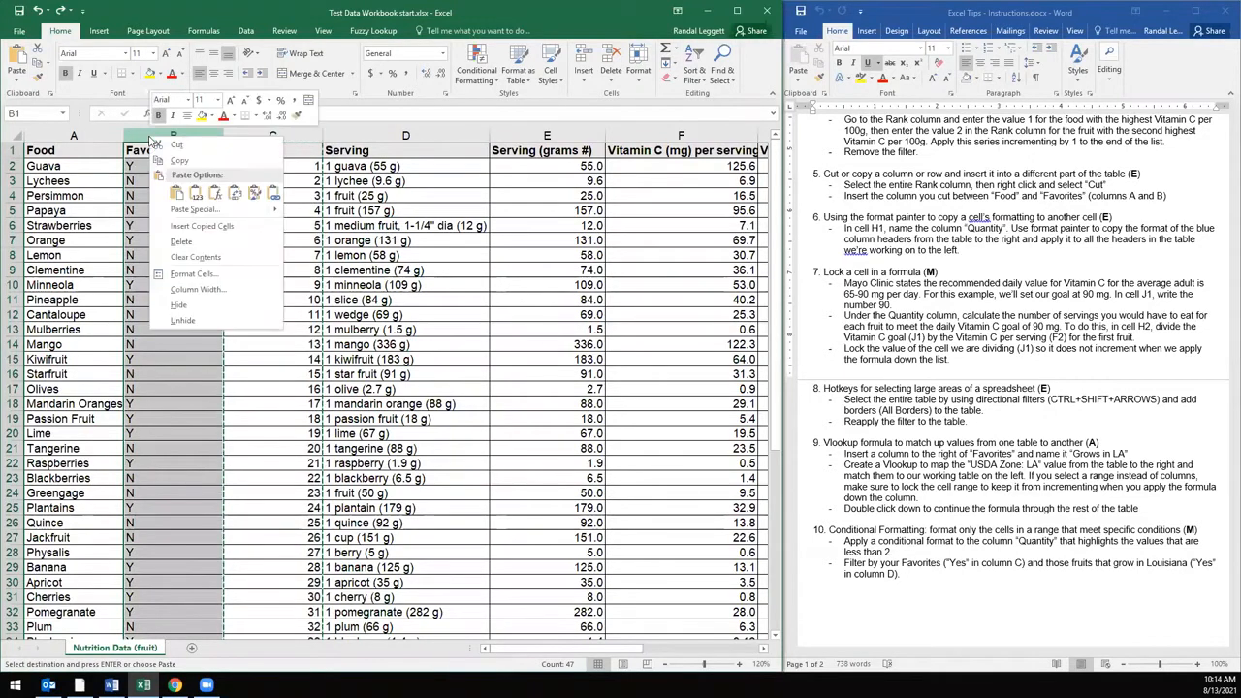
click(211, 226)
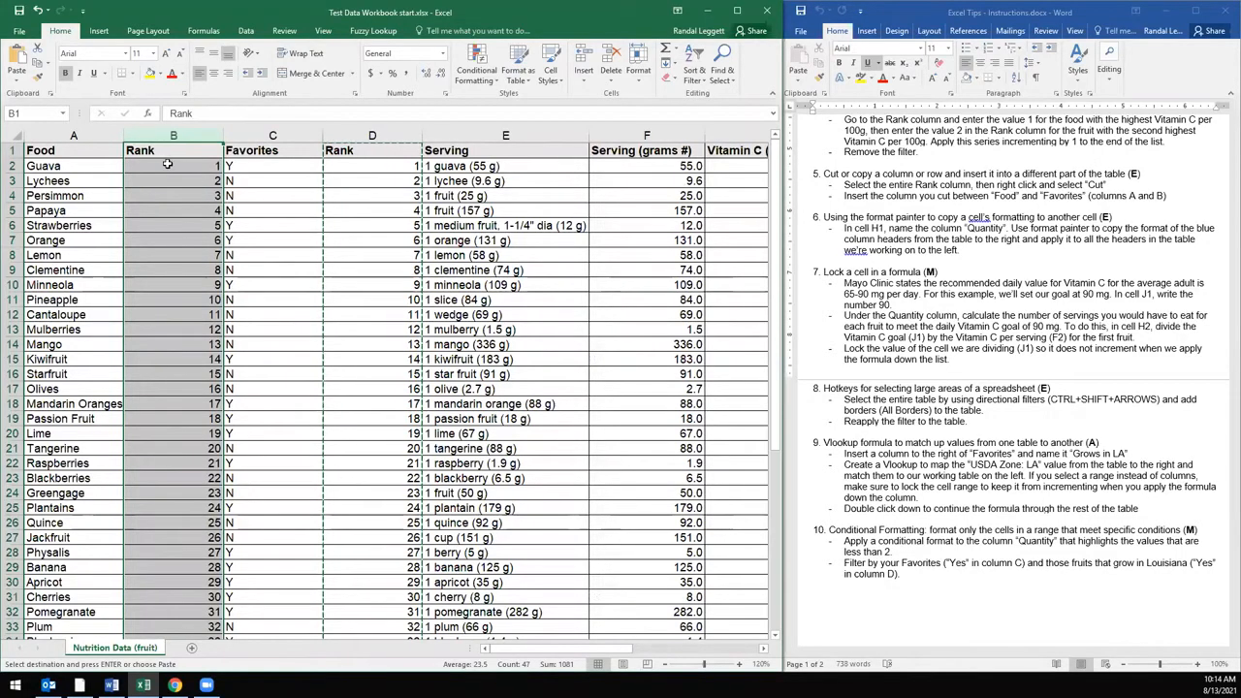
key(ctrl+z)
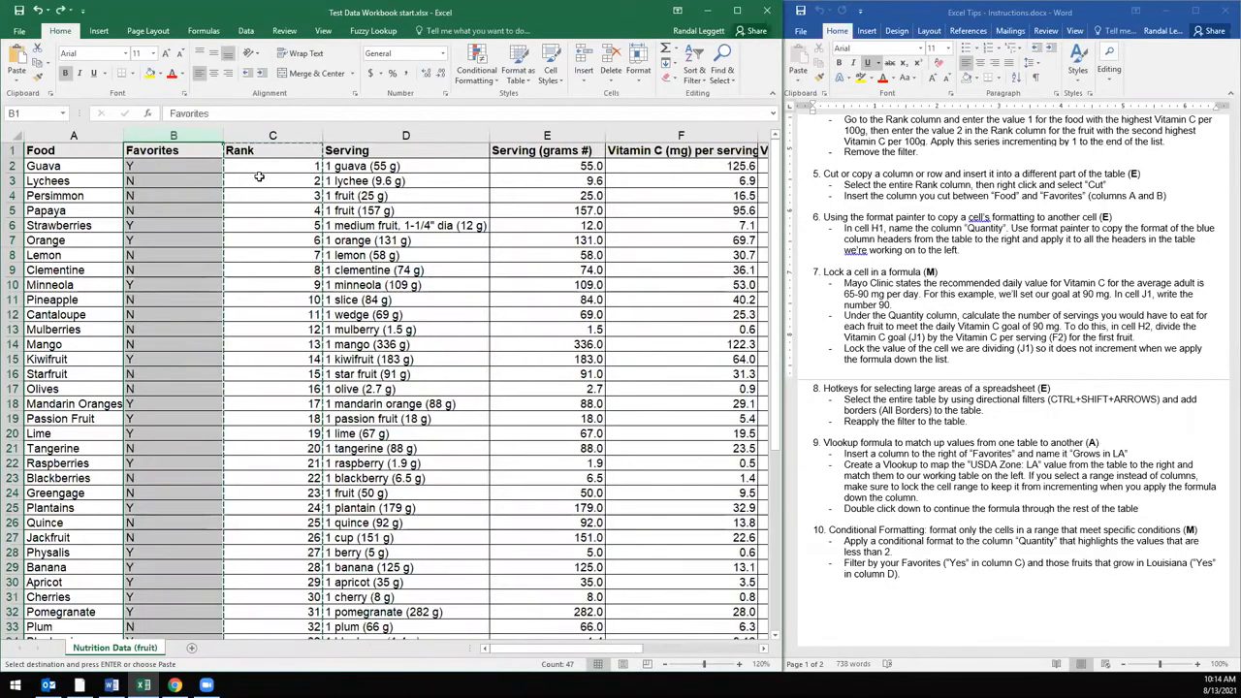
- Cut the entire Rank column and insert it between the Food and Favorites columns
click(274, 135)
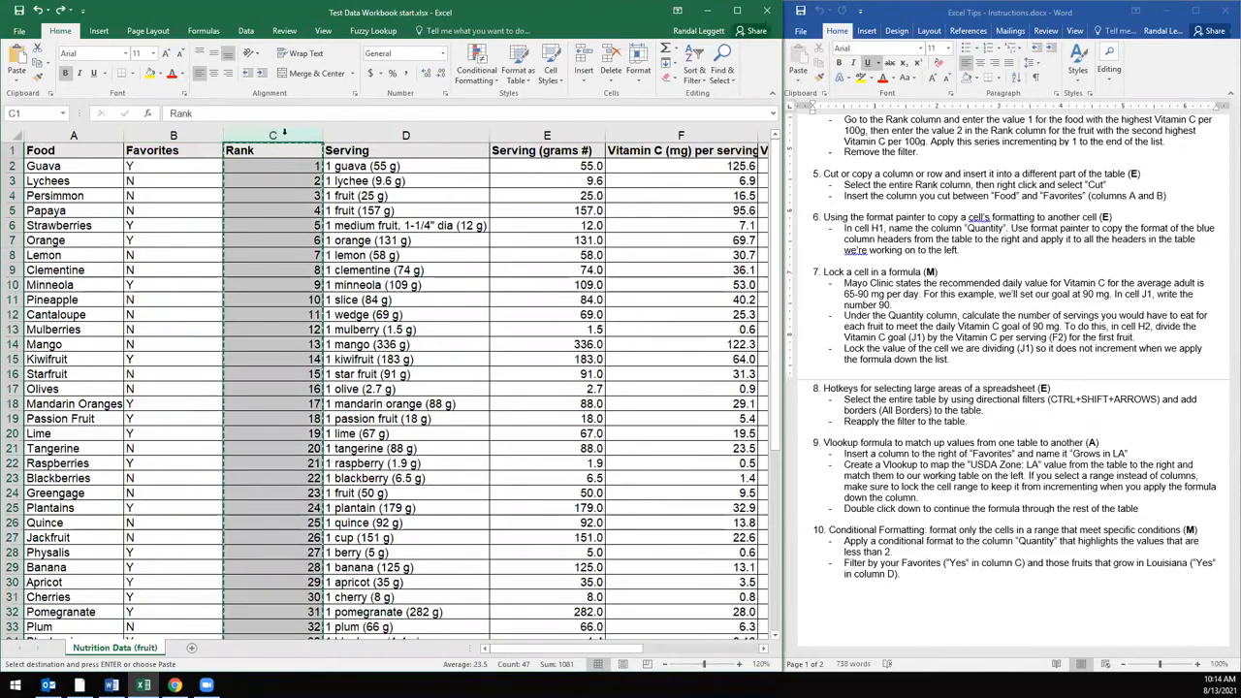
right_click(266, 192)
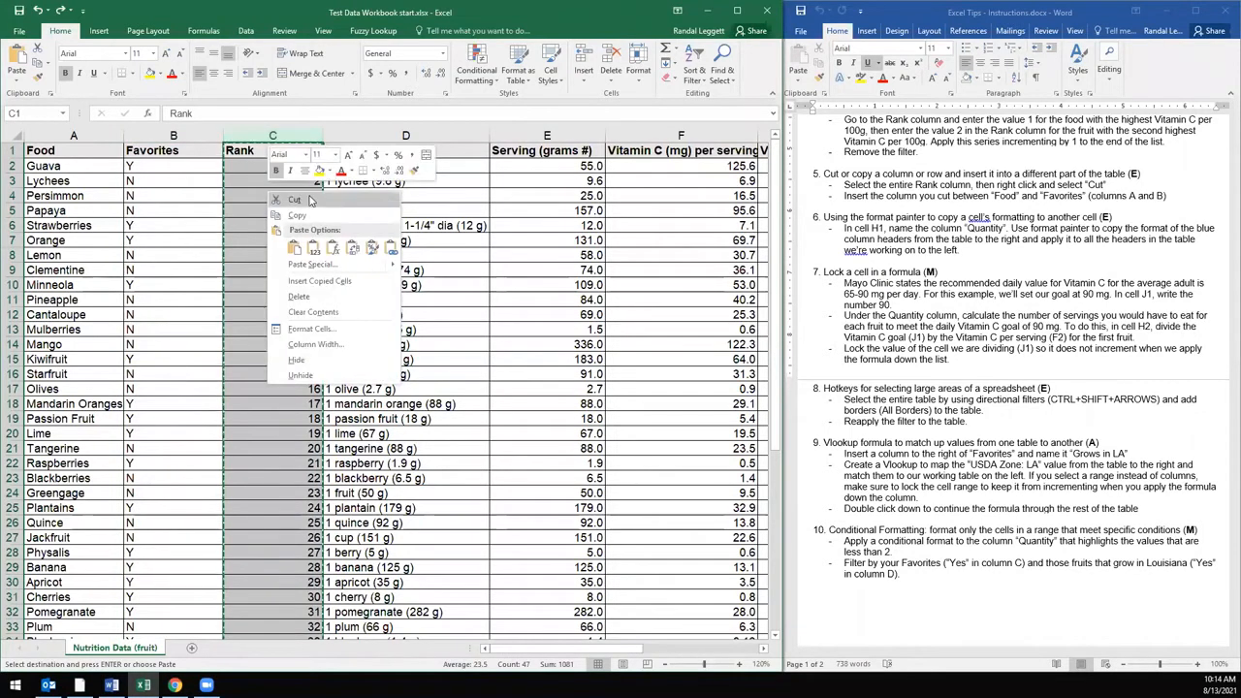
click(294, 198)
right_click(160, 136)
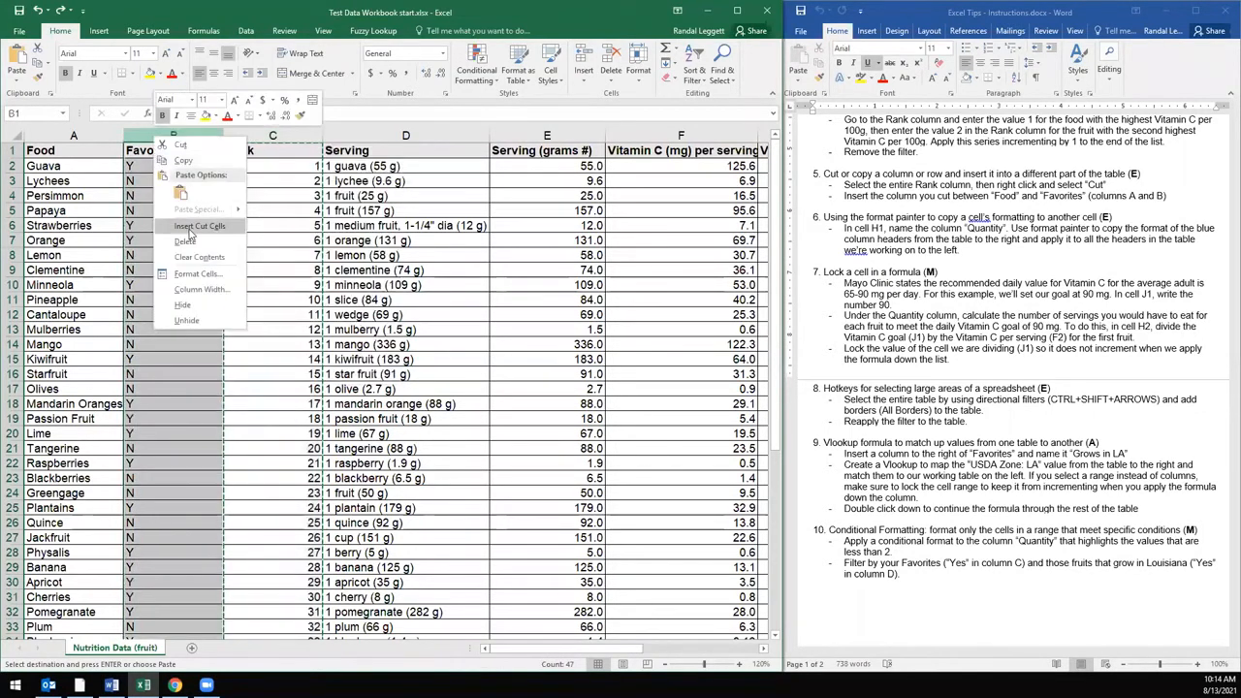
click(190, 229)
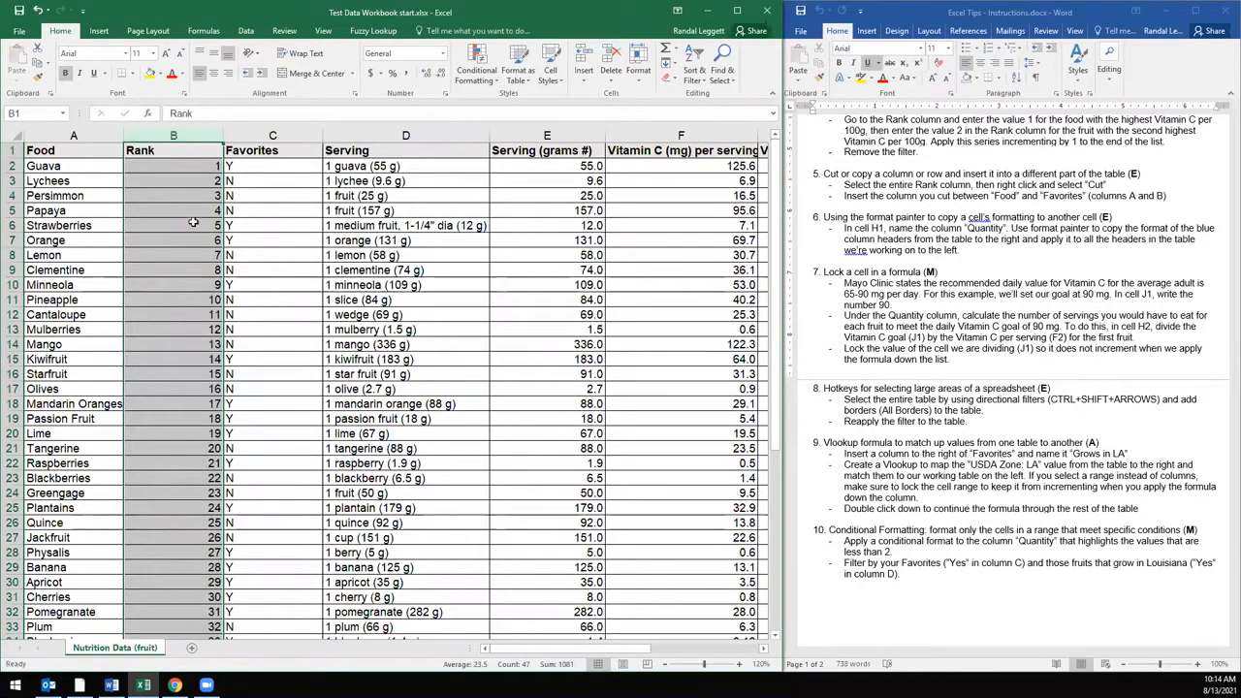
click(197, 177)
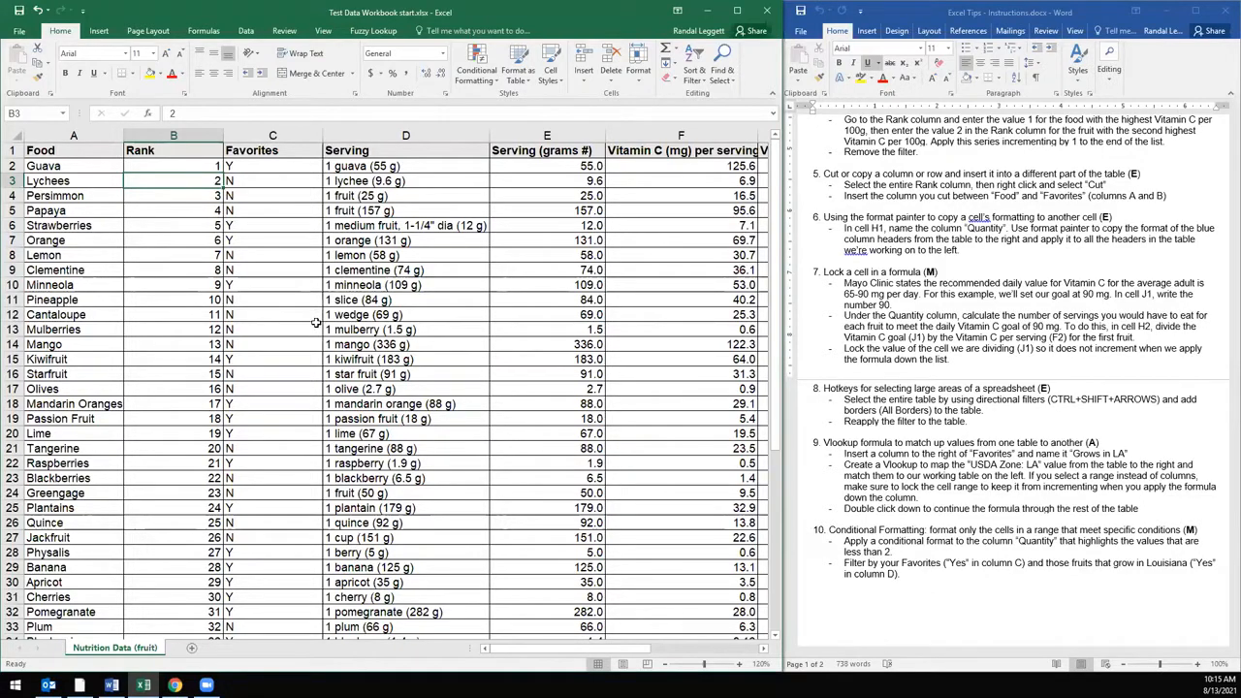
- Enter the column header Quantity in cell H1, beside Vitamin C (mg) per 100g
drag(541, 650, 669, 651)
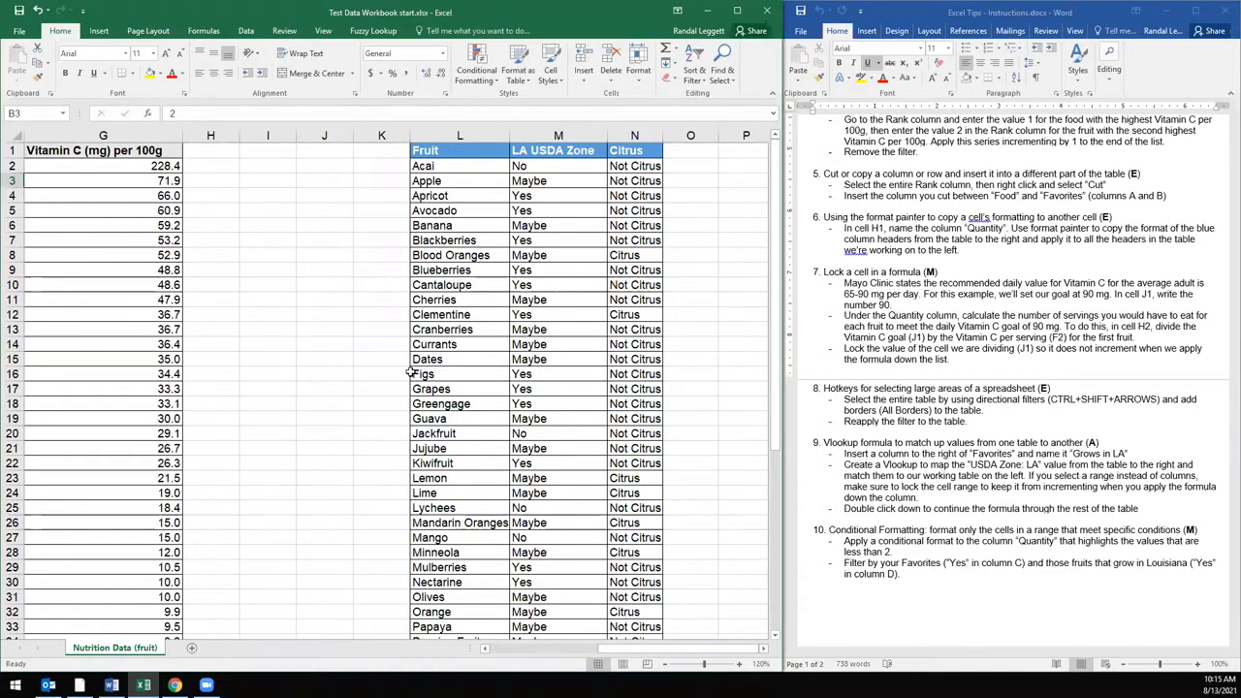
click(213, 152)
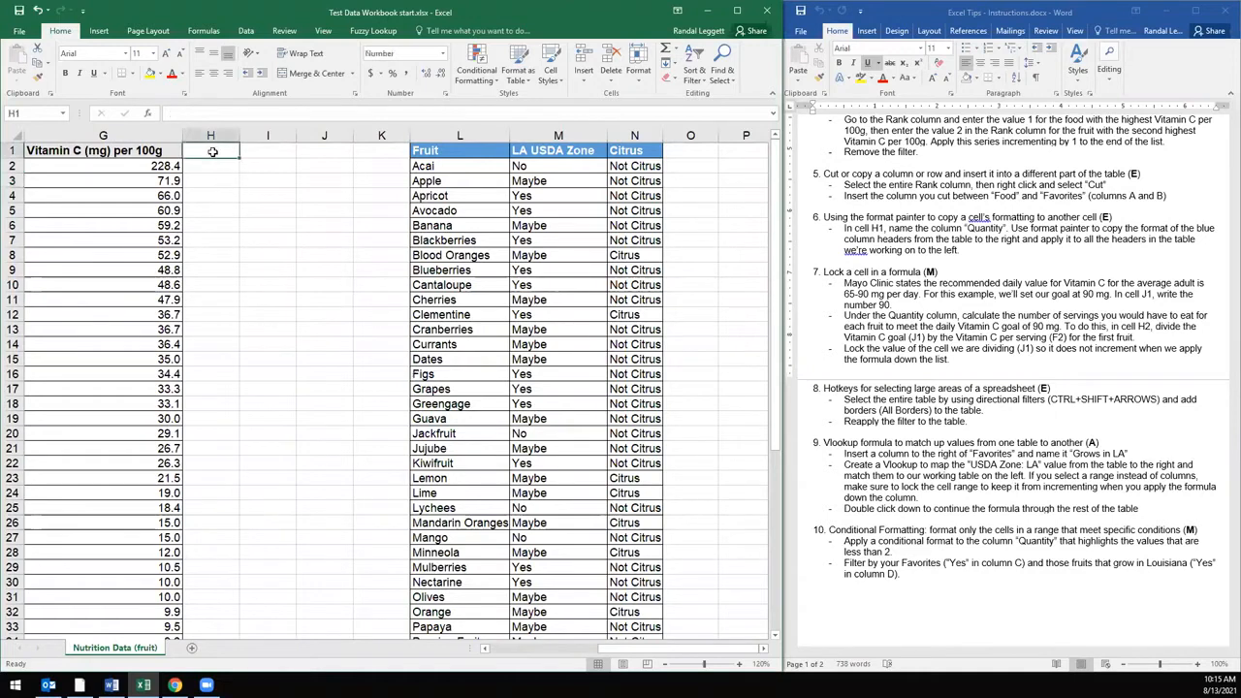
text(Quantity)
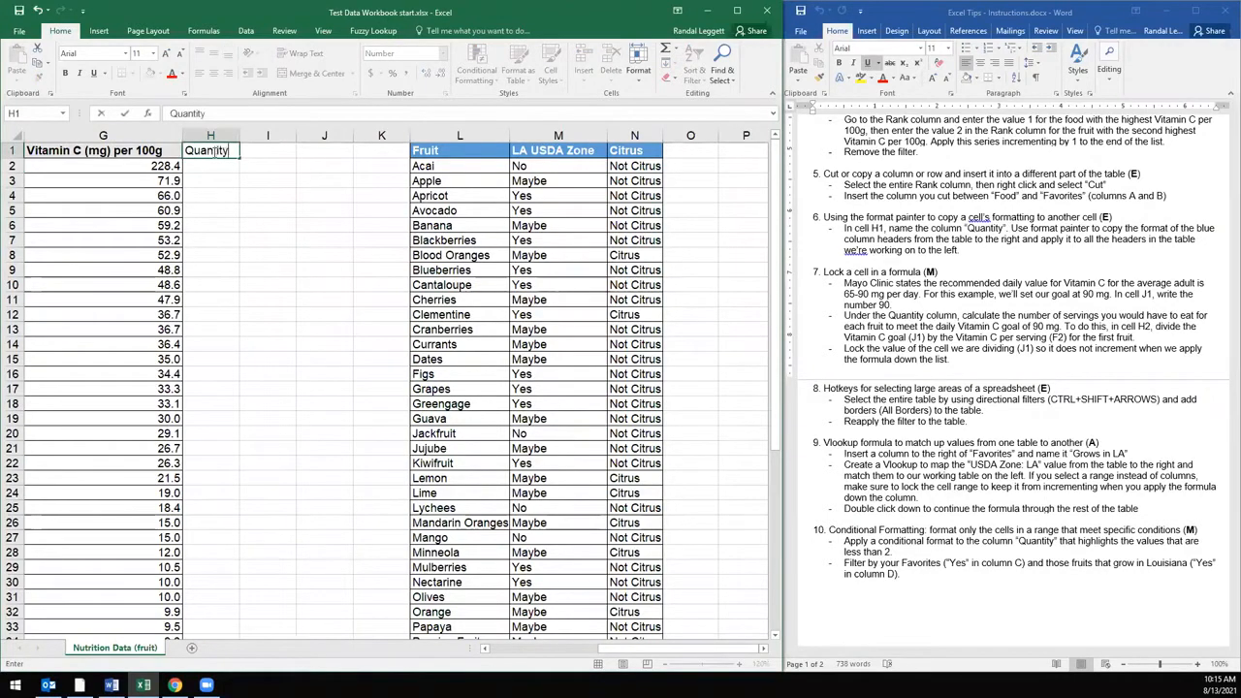
key(Return)
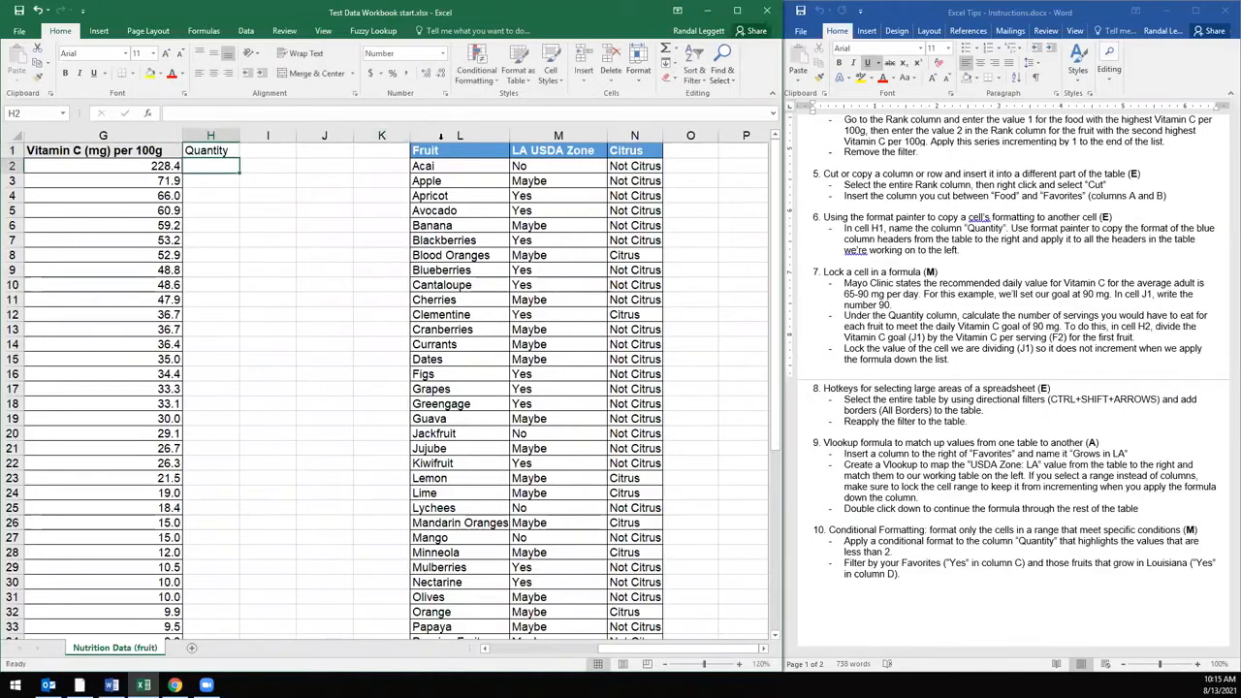
- Use Format Painter to copy the blue Fruit header's formatting onto the working table's headers from Food through Quantity (A1:H1)
click(447, 151)
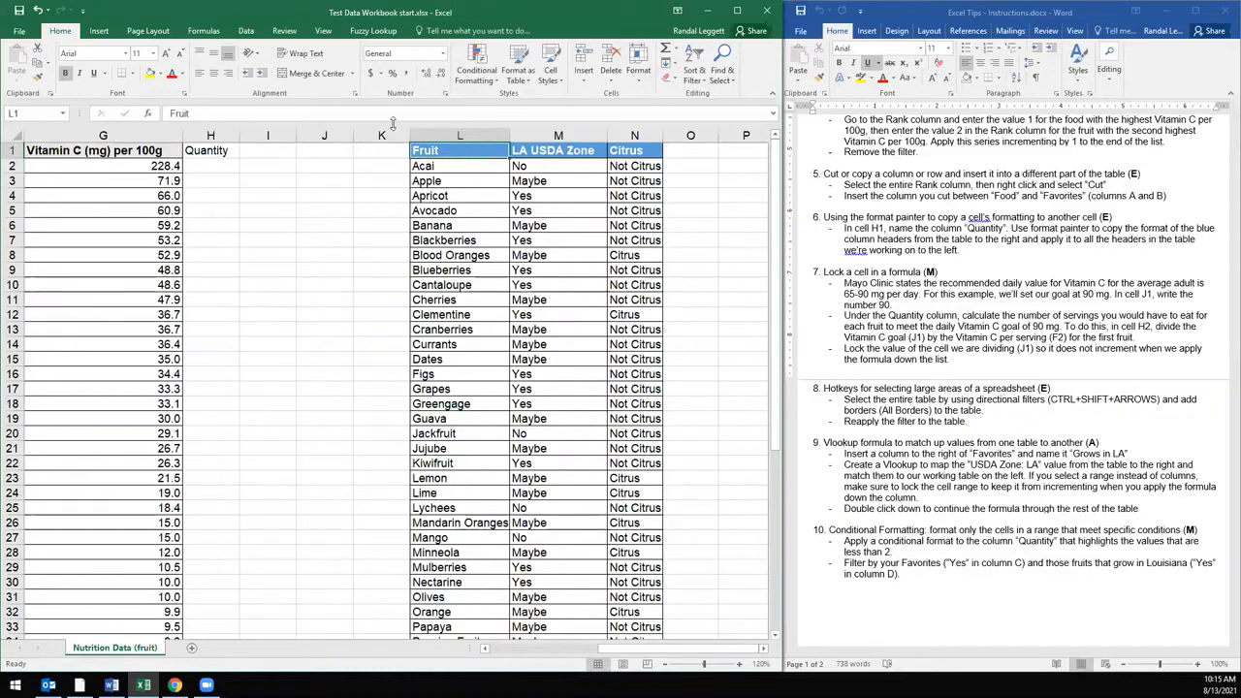
click(37, 78)
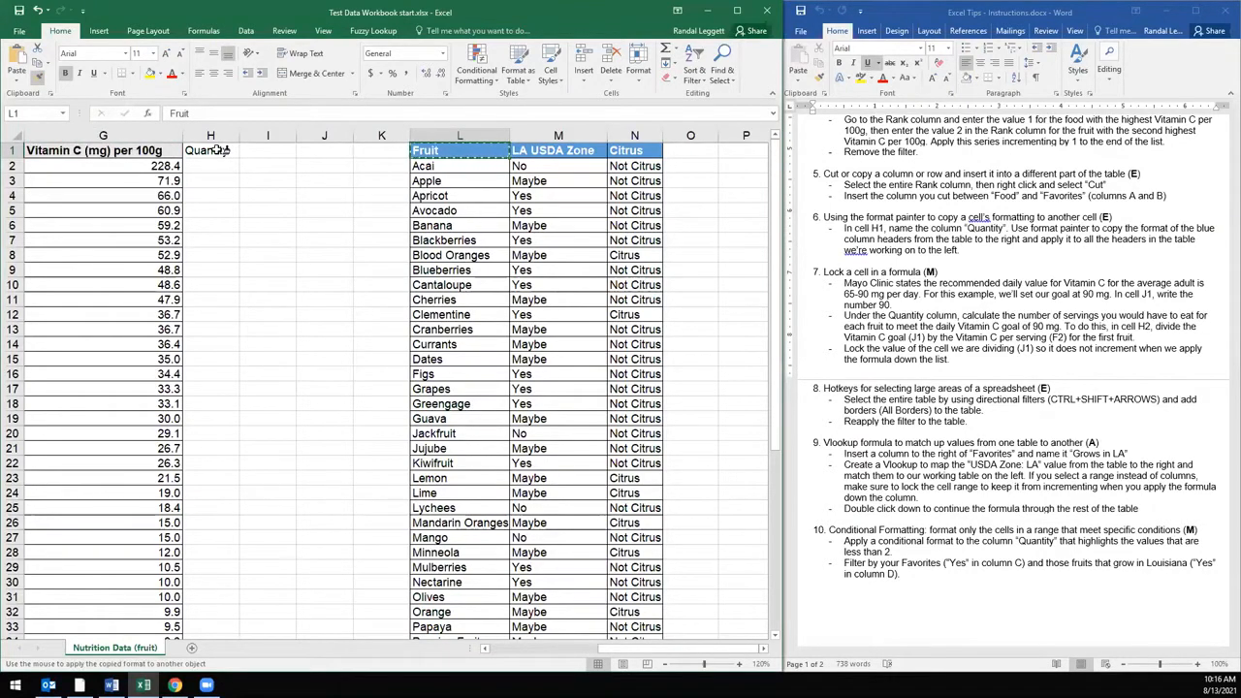
drag(218, 150, 8, 150)
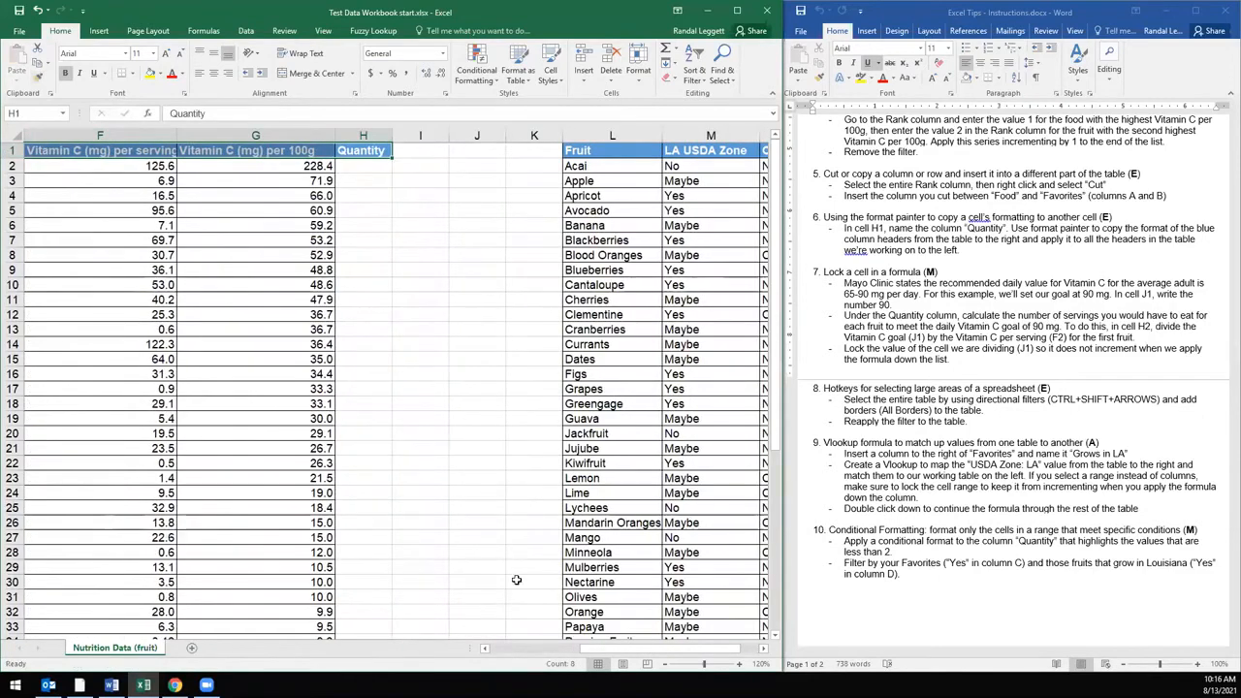
drag(485, 647, 484, 648)
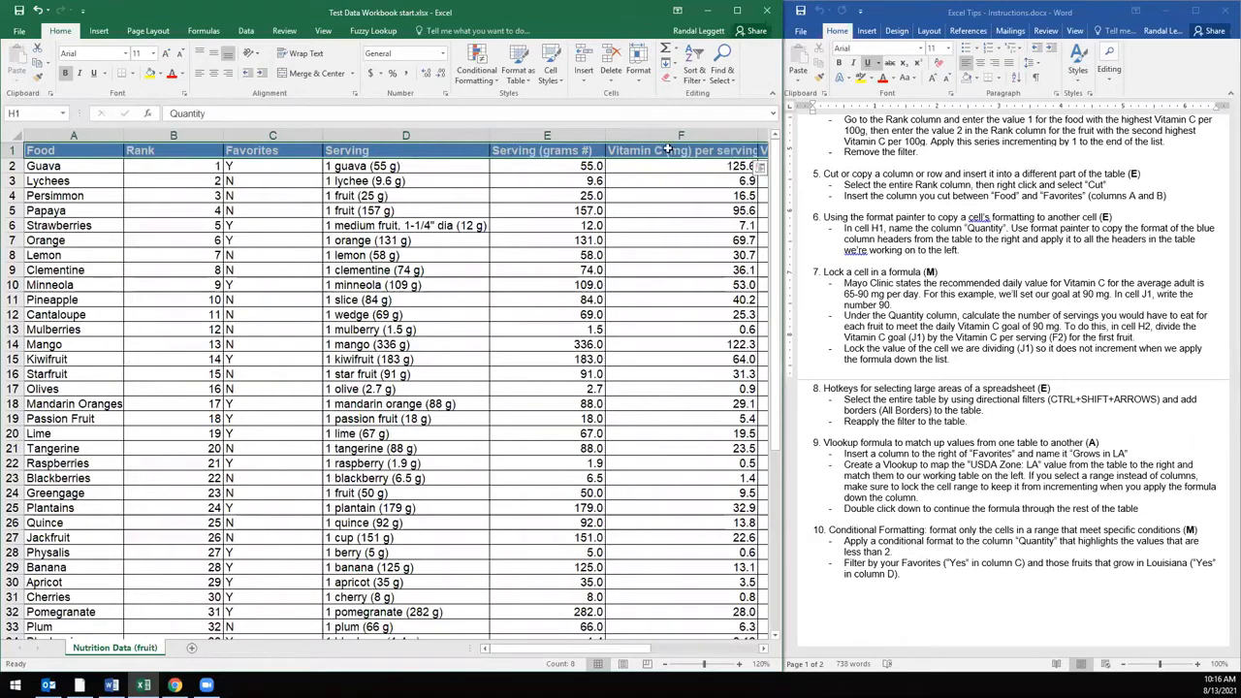
drag(582, 648, 665, 642)
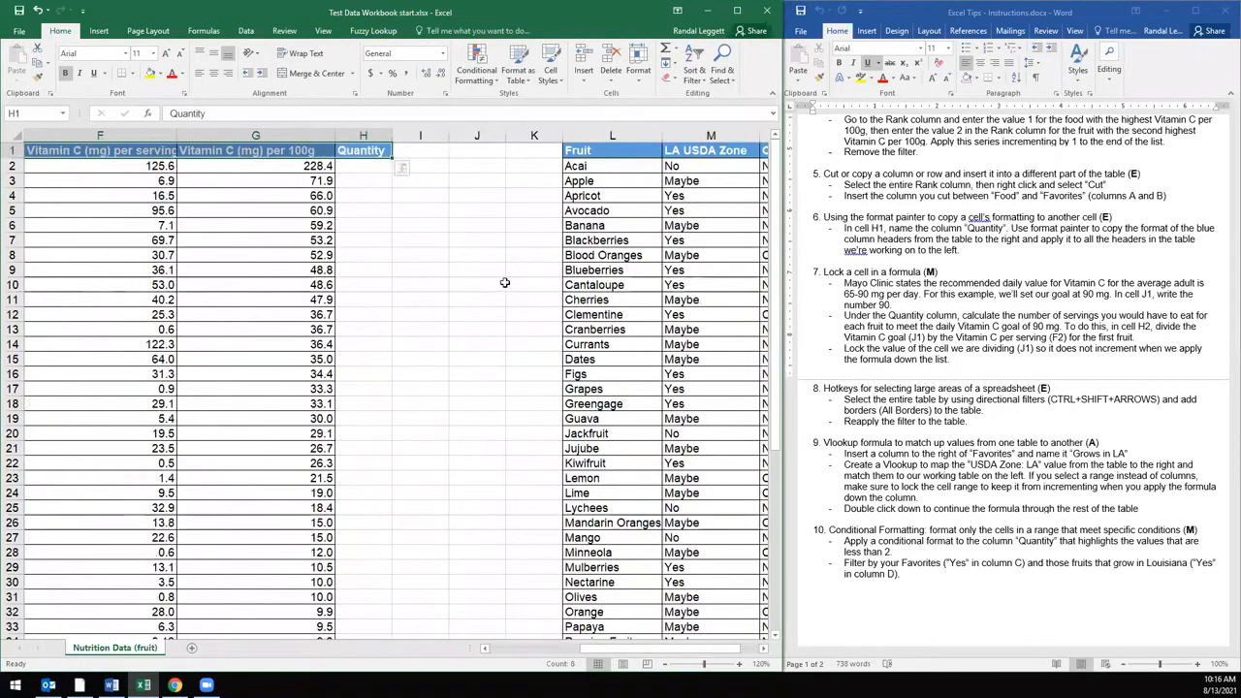
- Try repeated Format Painter use by applying the Fruit header's formatting to cells G3, G7, G9, G12 and G15
click(630, 153)
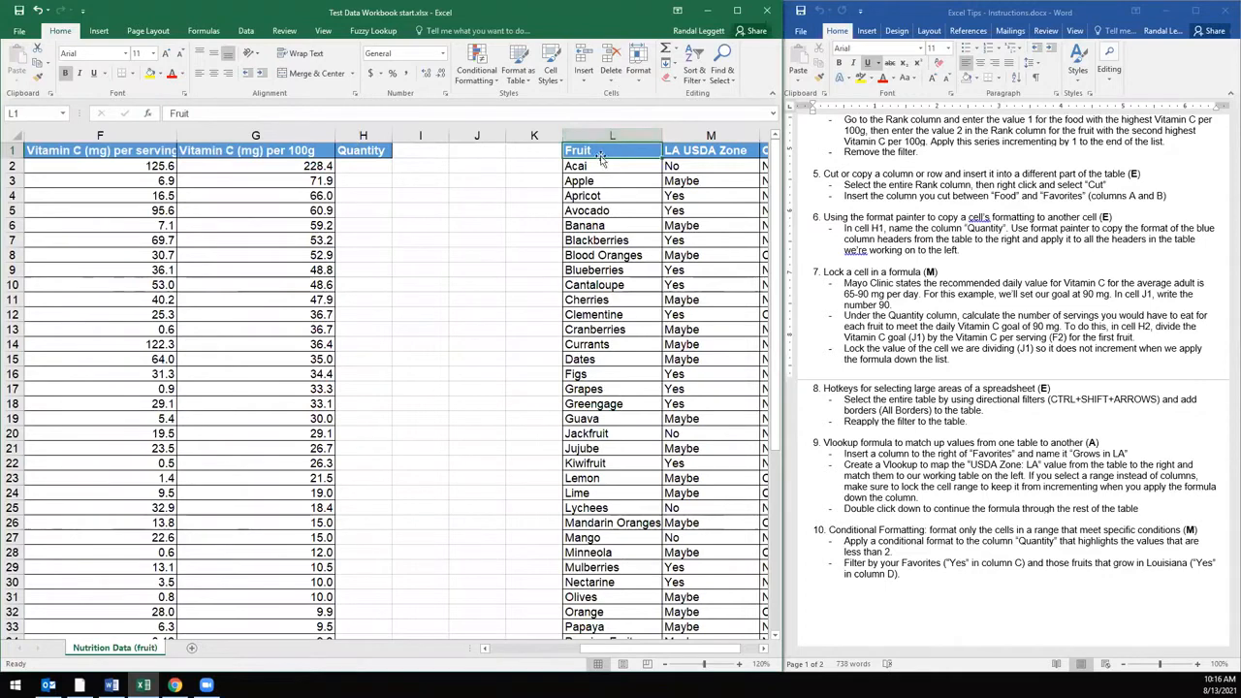
click(37, 78)
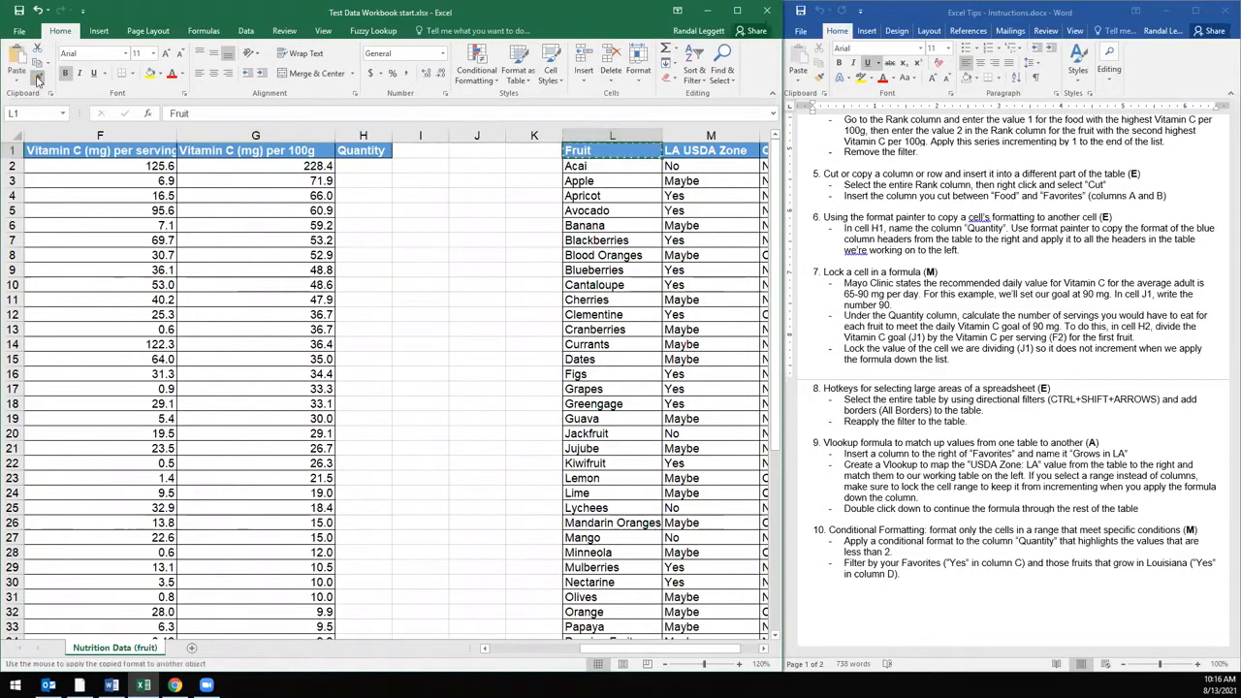
click(320, 181)
click(303, 242)
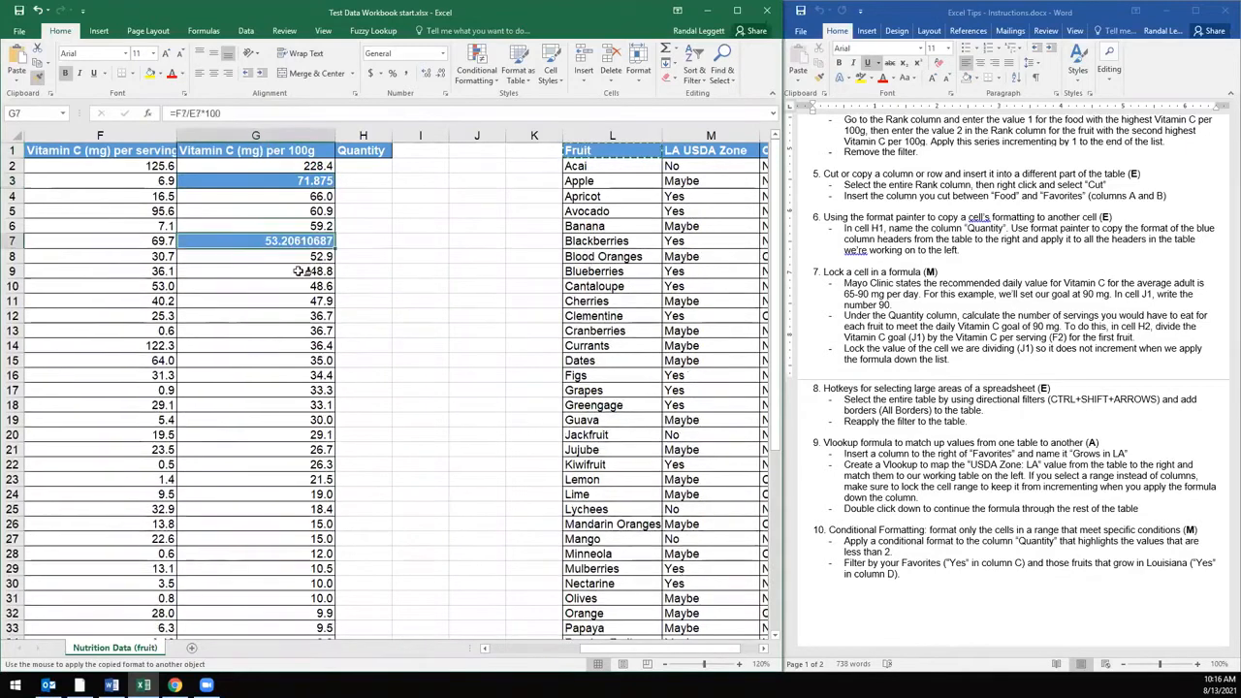
click(300, 271)
click(291, 316)
click(276, 361)
click(38, 76)
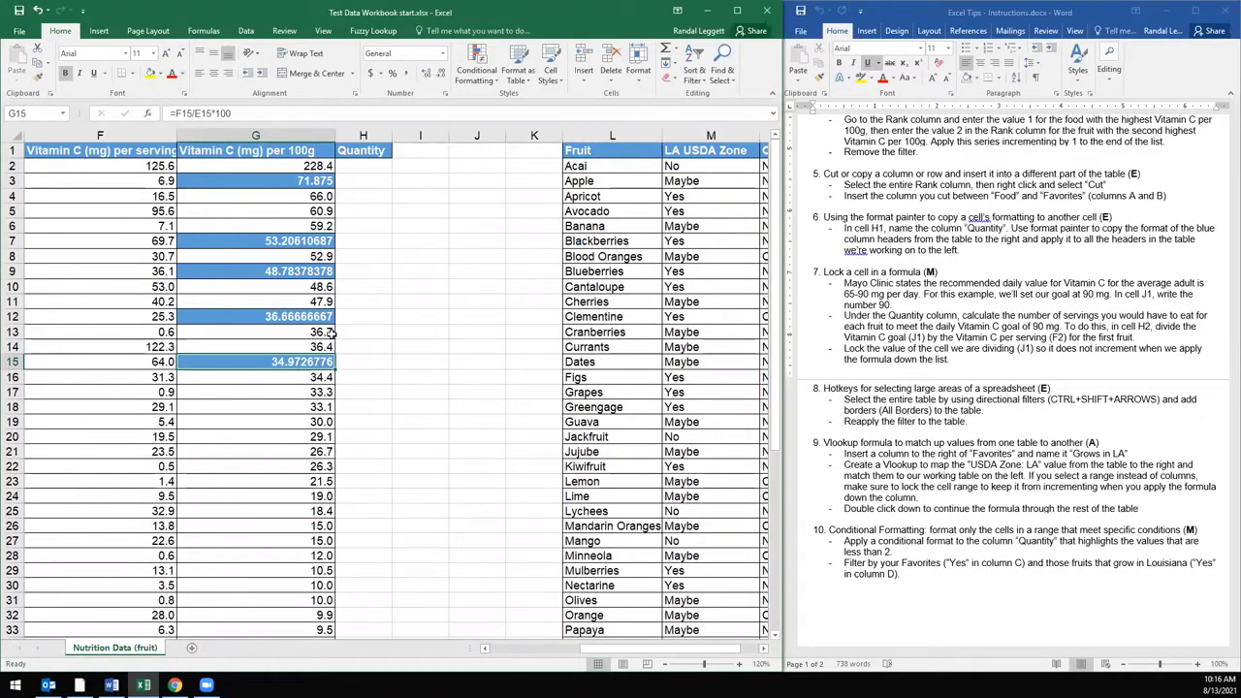
- Undo the header formatting painted onto the individual Vitamin C (mg) per 100g cells
key(ctrl+z)
key(ctrl+z)
key(ctrl+z)
key(ctrl+z)
key(ctrl+z)
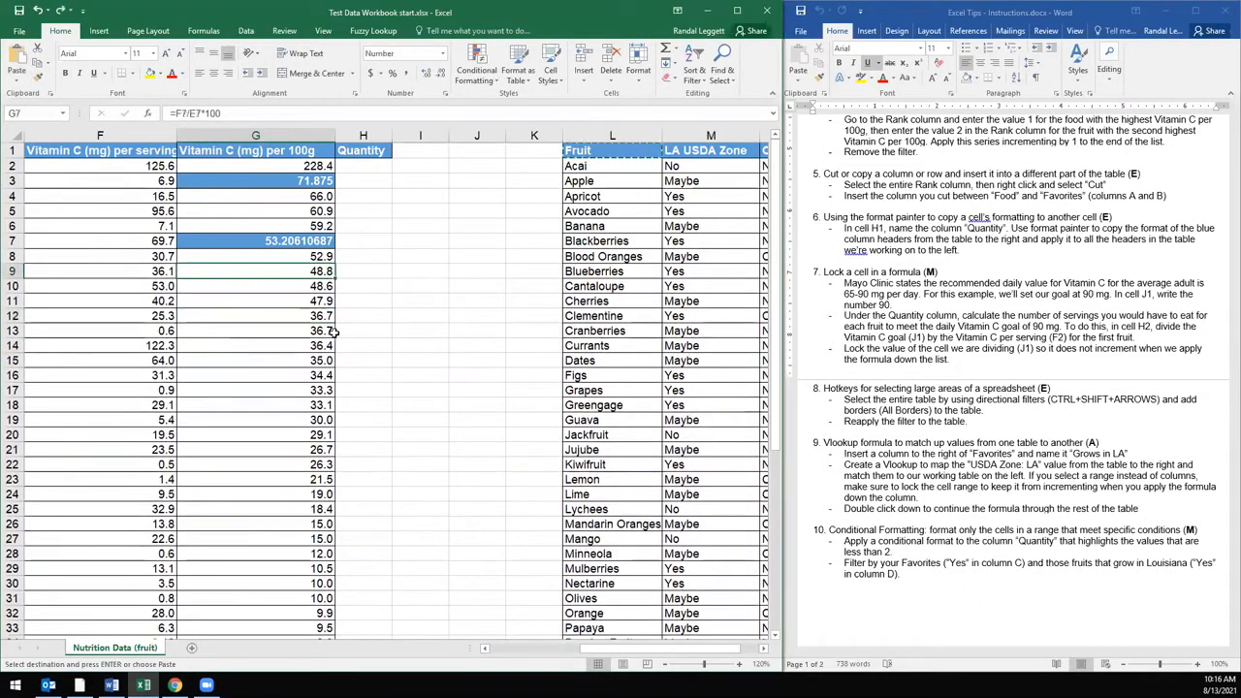
click(317, 149)
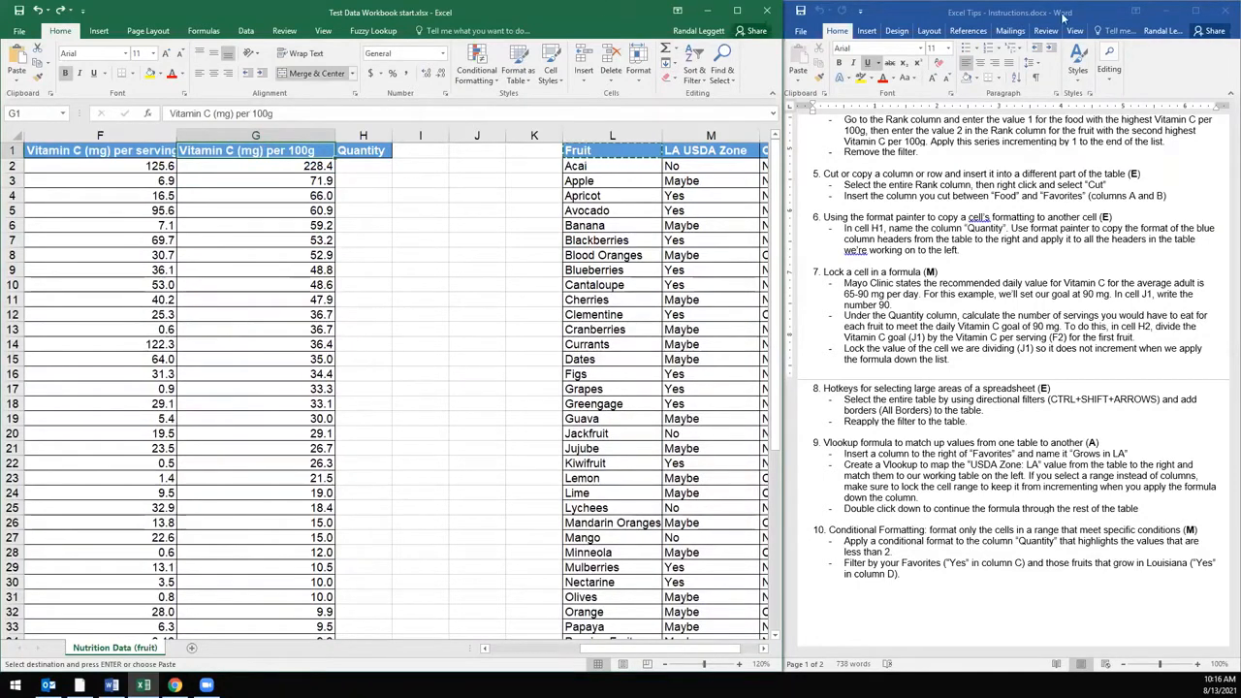
- Check exercise 7 in the Word instructions and enter the daily Vitamin C goal of 90 in cell J1
scroll(1105, 330, down, 1)
scroll(1105, 329, up, 1)
click(1105, 330)
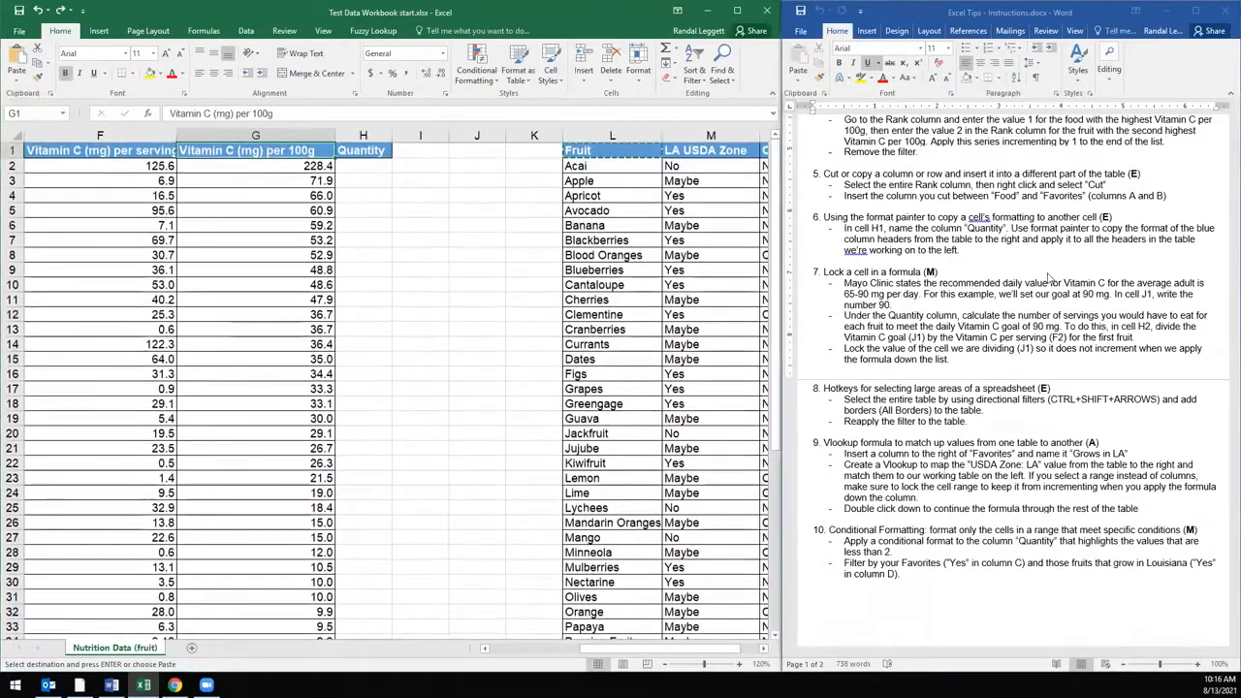
scroll(1105, 330, down, 3)
click(298, 156)
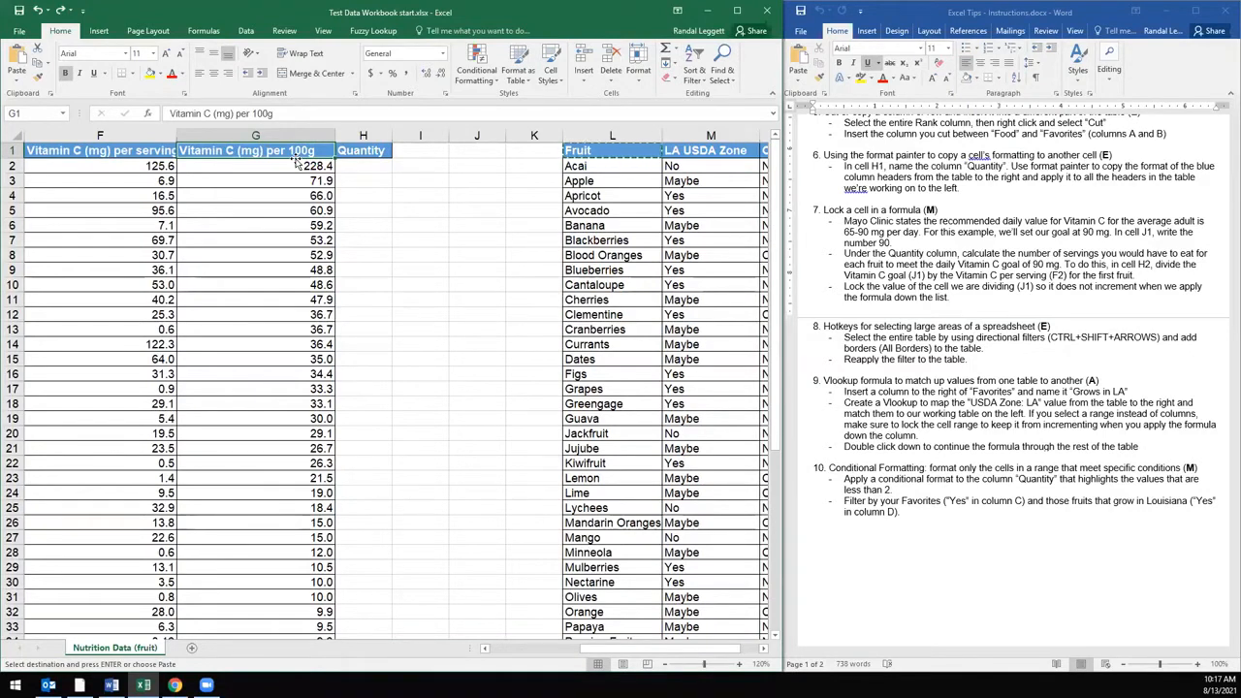
click(472, 155)
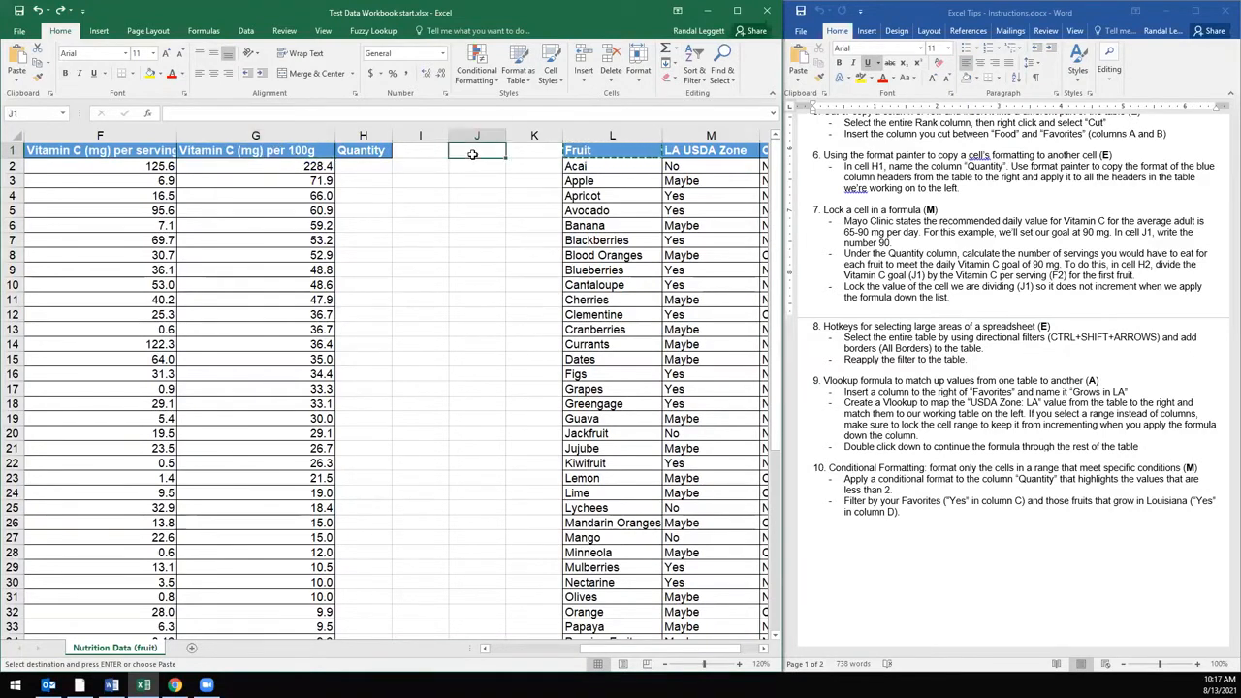
text(90)
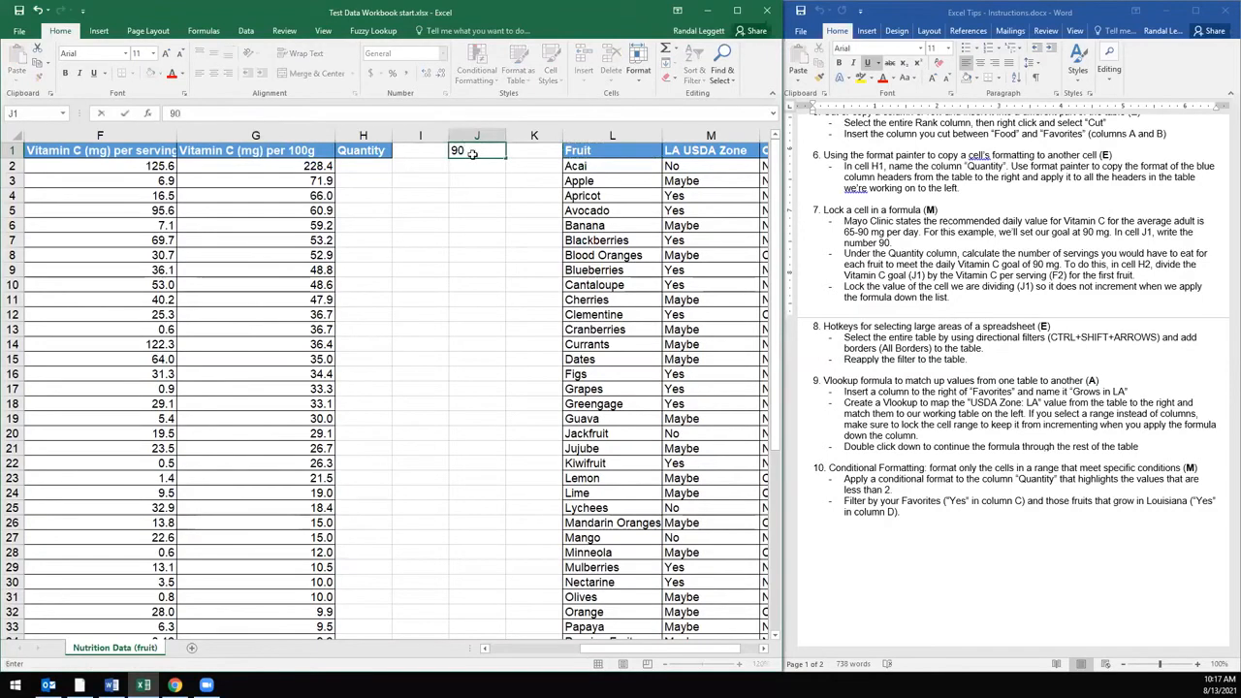
key(Return)
- Enter the formula =J1/F2 in cell H2 and fill it down the Quantity column
click(366, 169)
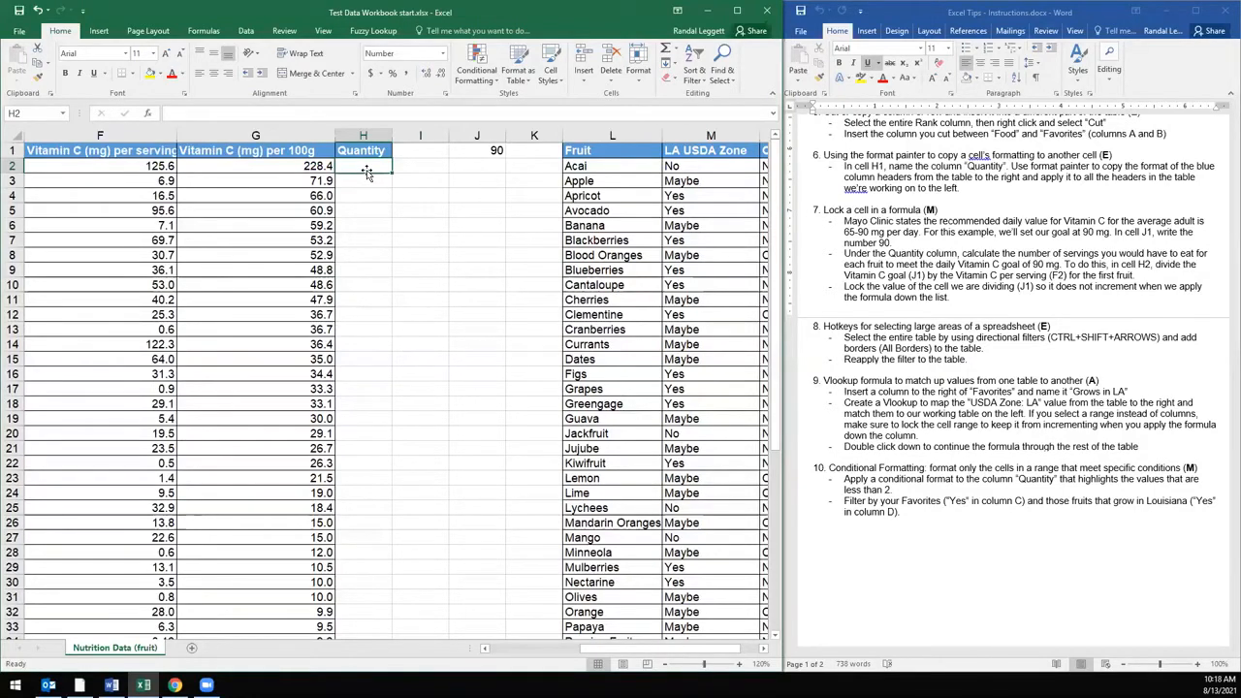
text(=)
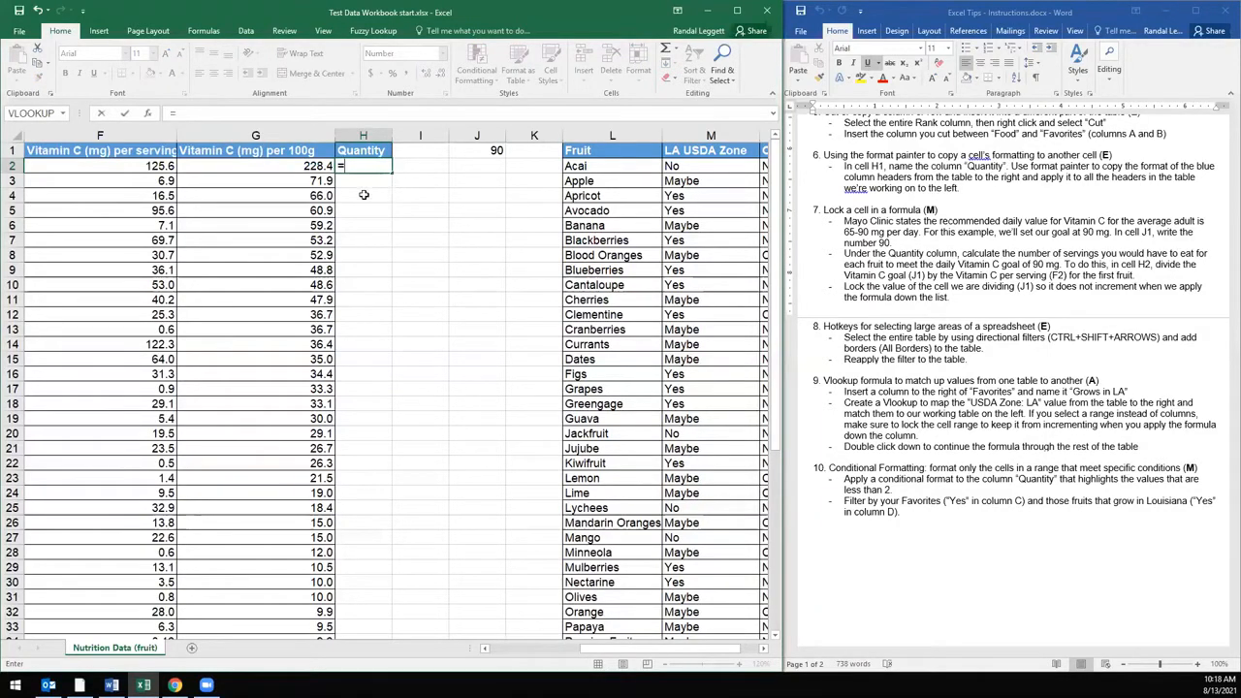
click(487, 152)
text(/)
click(133, 166)
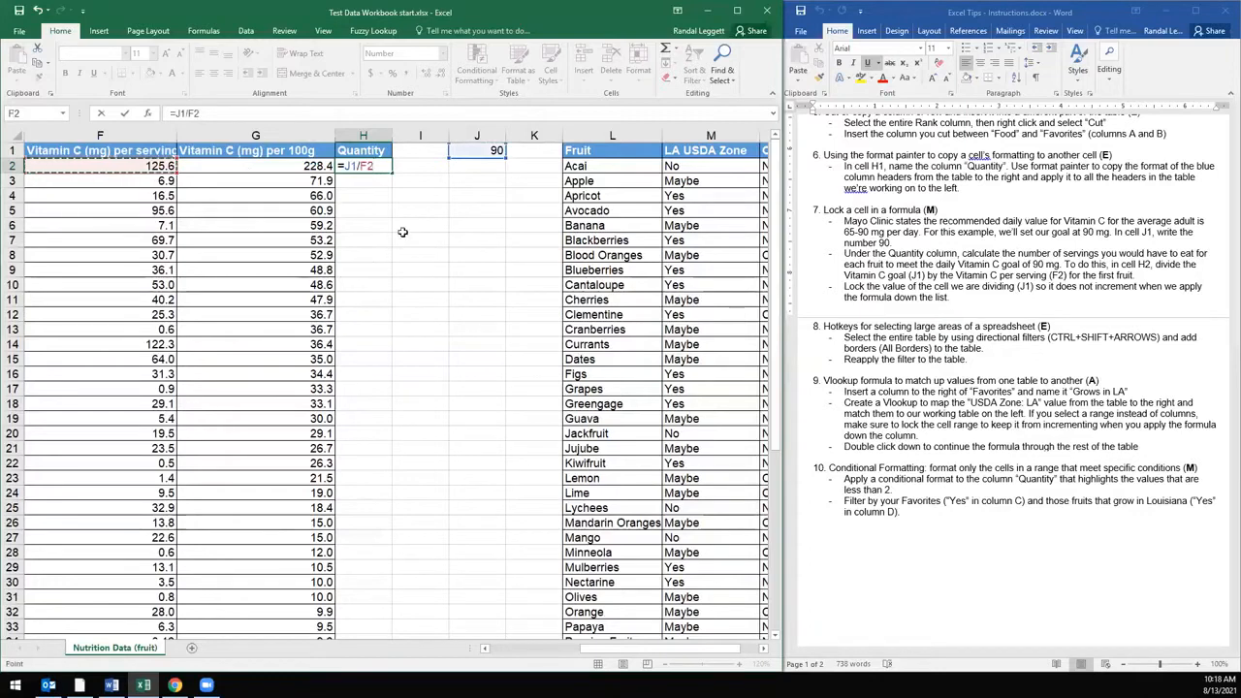
key(Return)
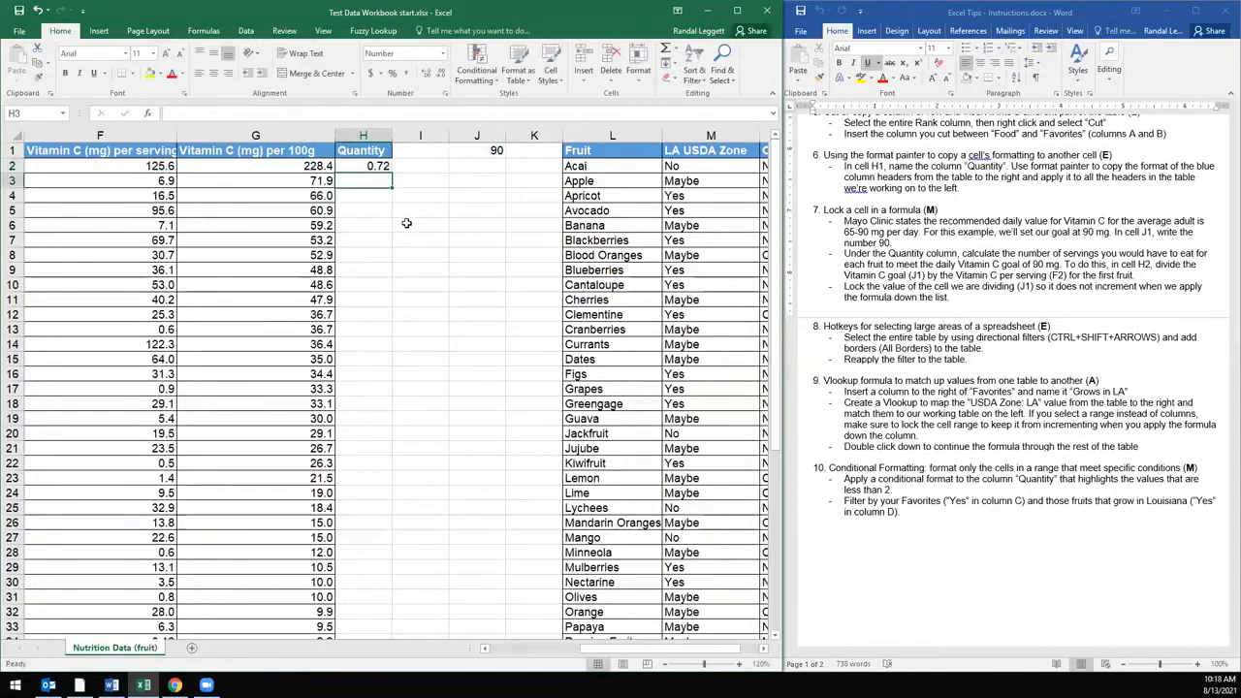
key(Up)
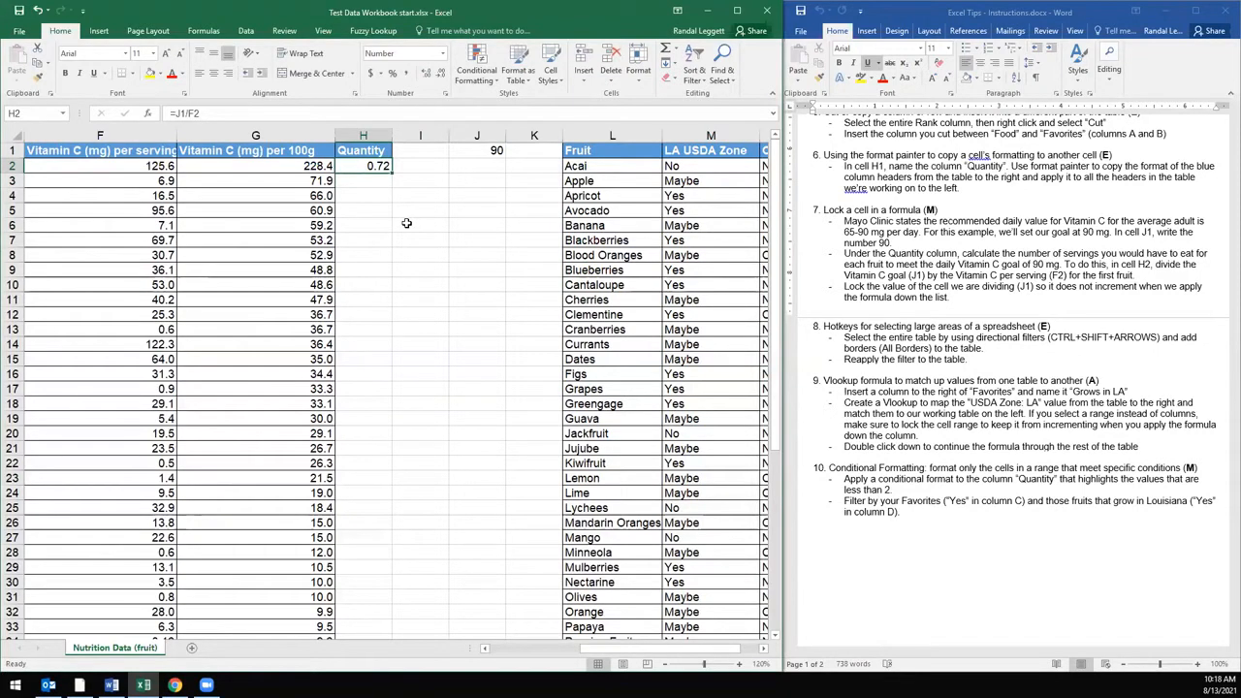
double_click(391, 174)
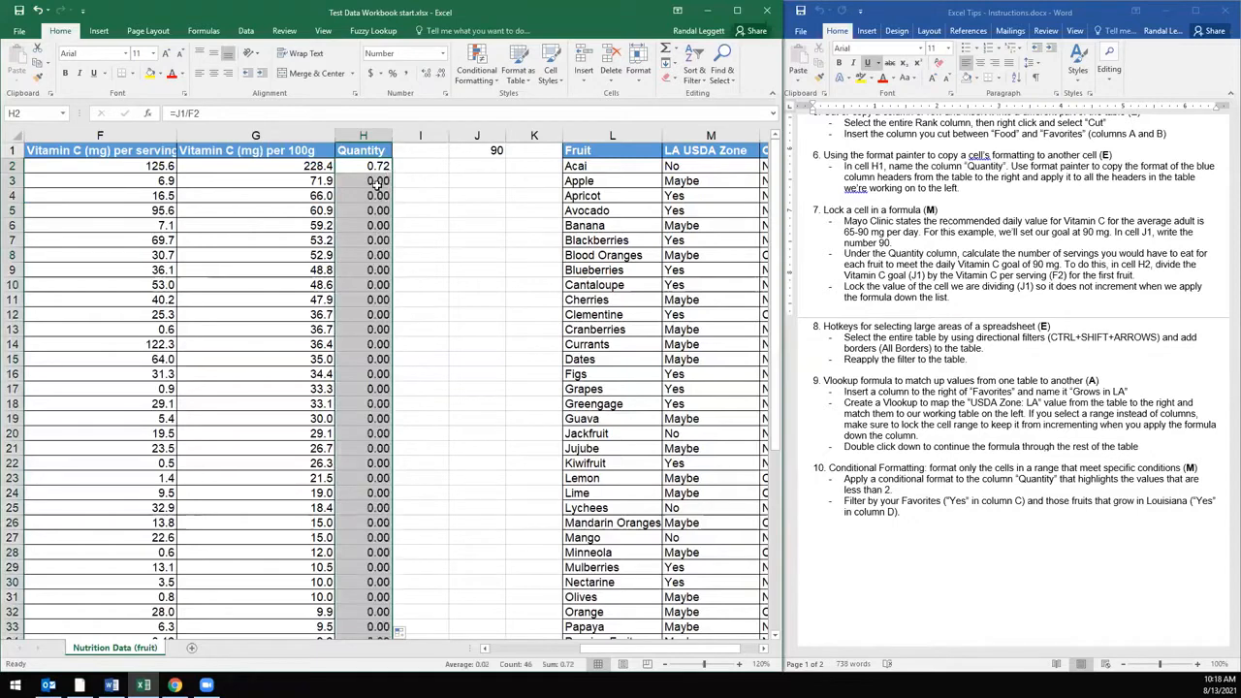
- Examine the filled Quantity formulas in cells H3 through H9 to see which cells each one references
click(378, 181)
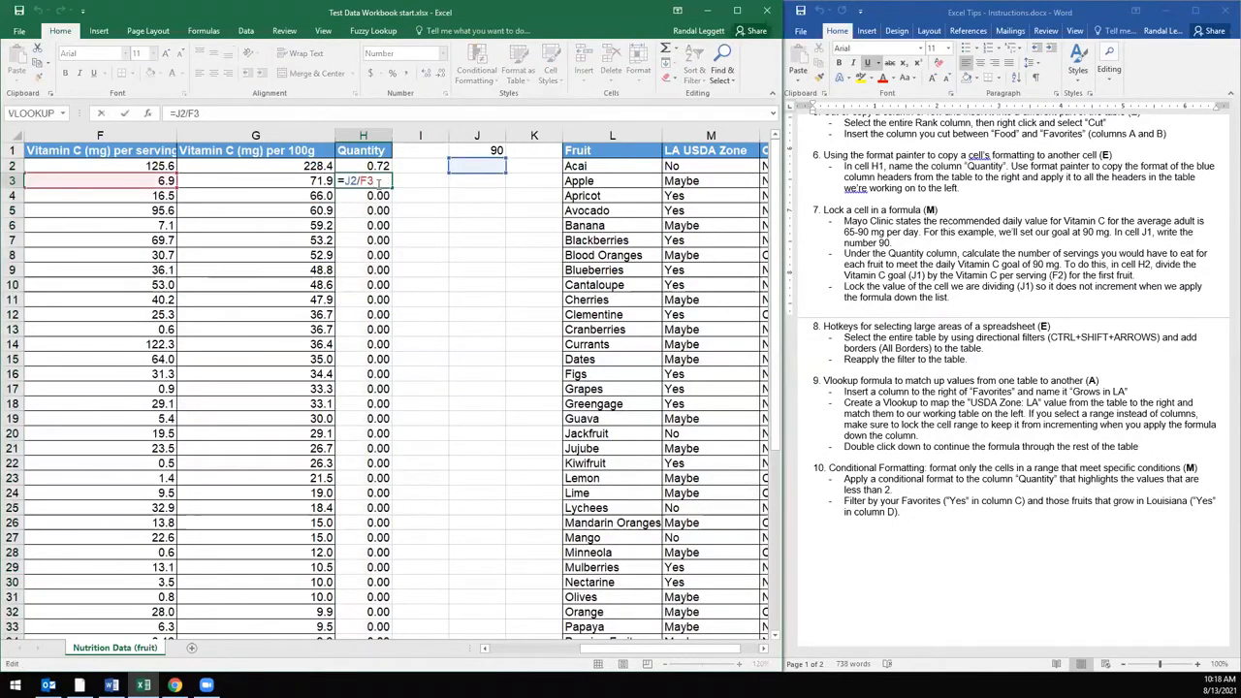
key(Down)
key(F2)
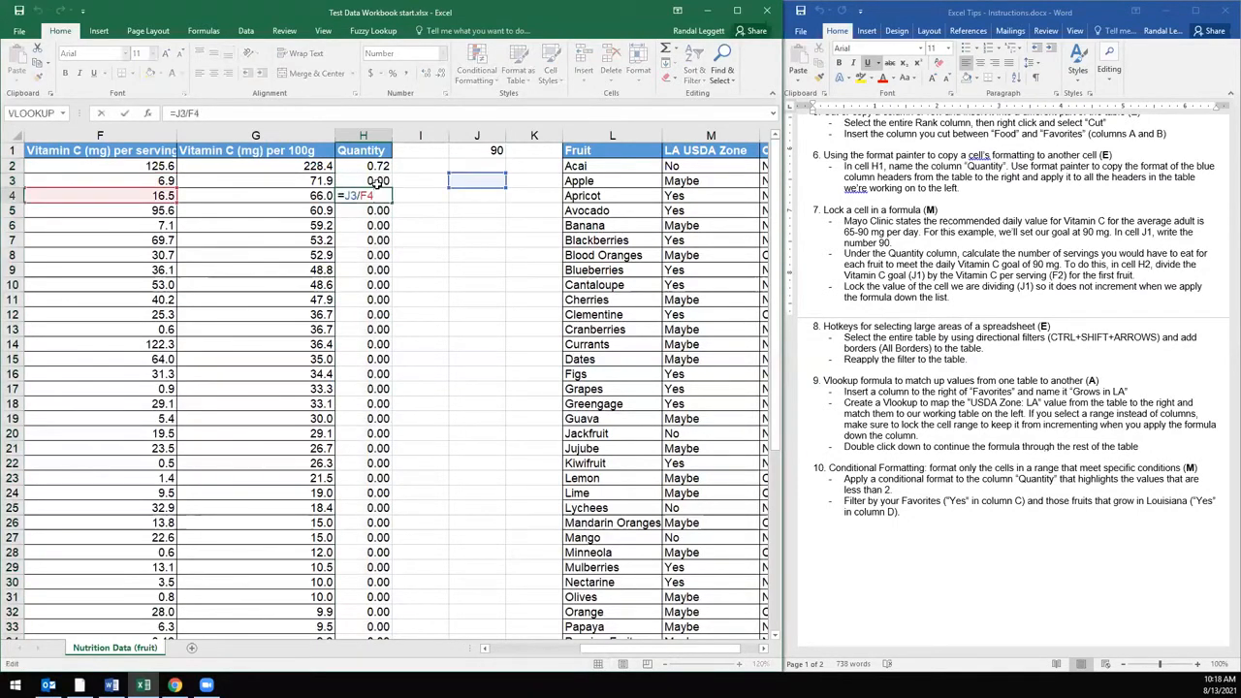
key(Escape)
key(Down)
key(F2)
key(Escape)
key(Down)
key(F2)
key(Escape)
key(Down)
key(F2)
key(Escape)
key(Down)
key(F2)
key(Escape)
key(Down)
key(F2)
key(Escape)
key(Up)
key(Up)
key(Up)
key(Up)
key(Up)
key(Up)
key(Up)
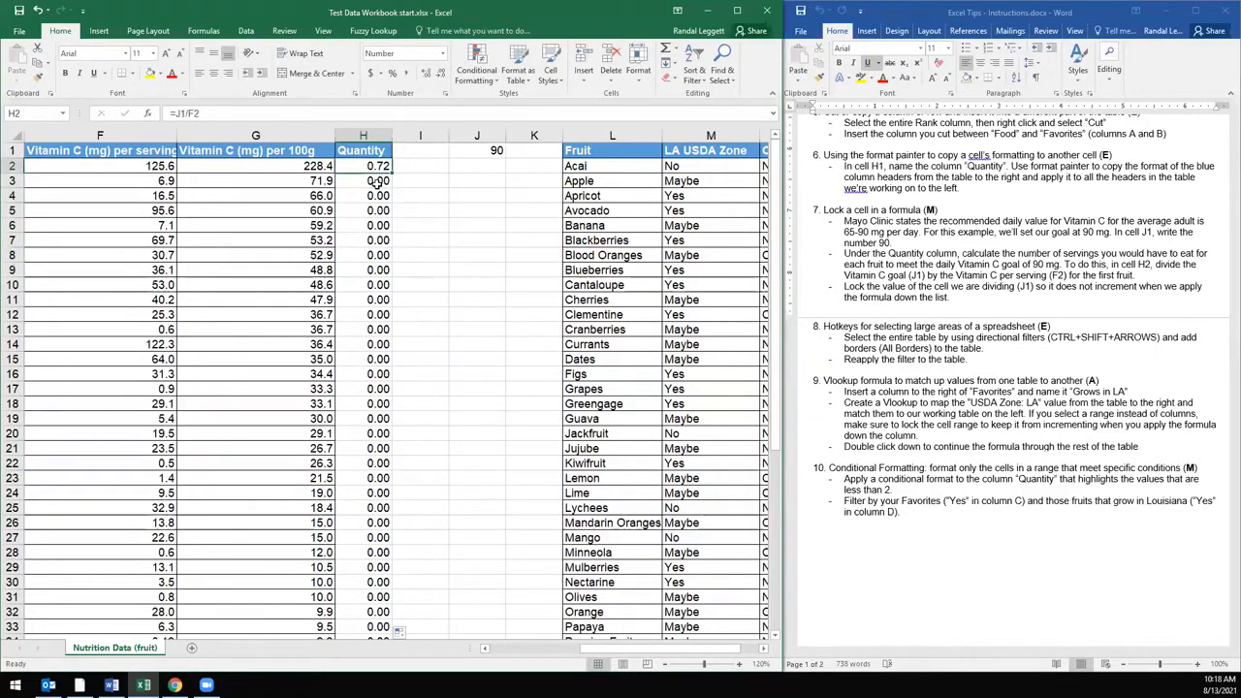
- Add dollar signs manually to make the H2 formula =$J$1/F2, and undo the edit
click(173, 114)
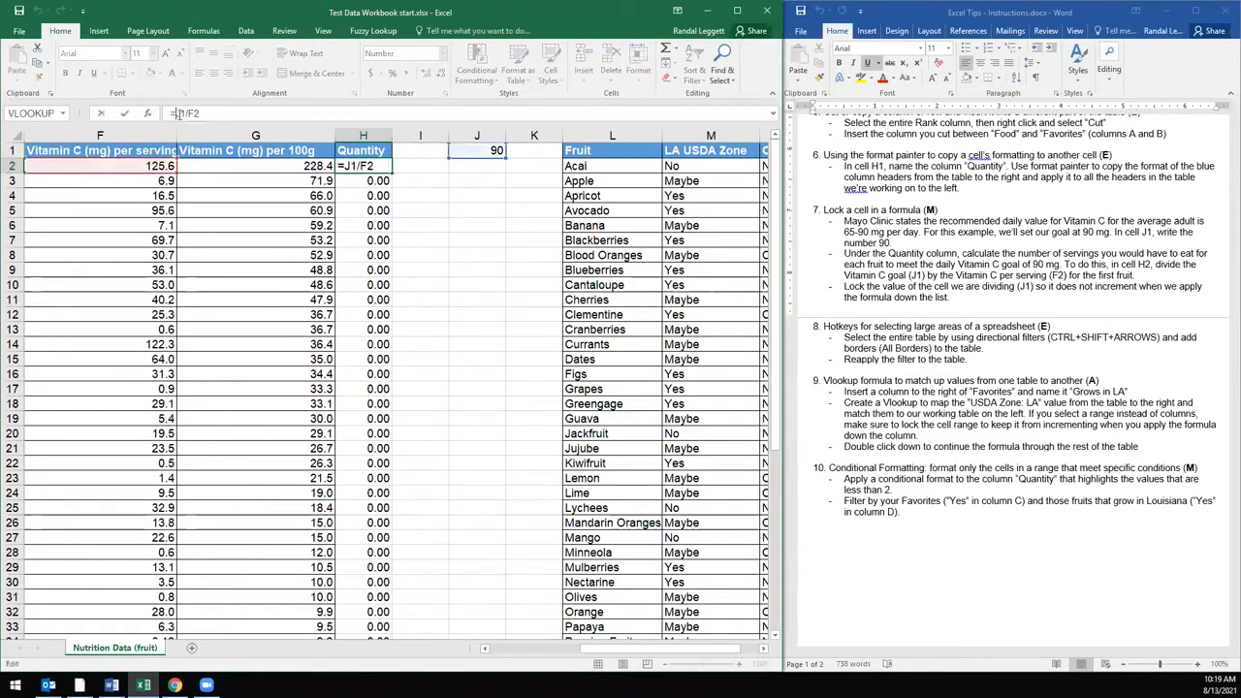
click(176, 113)
text($J$)
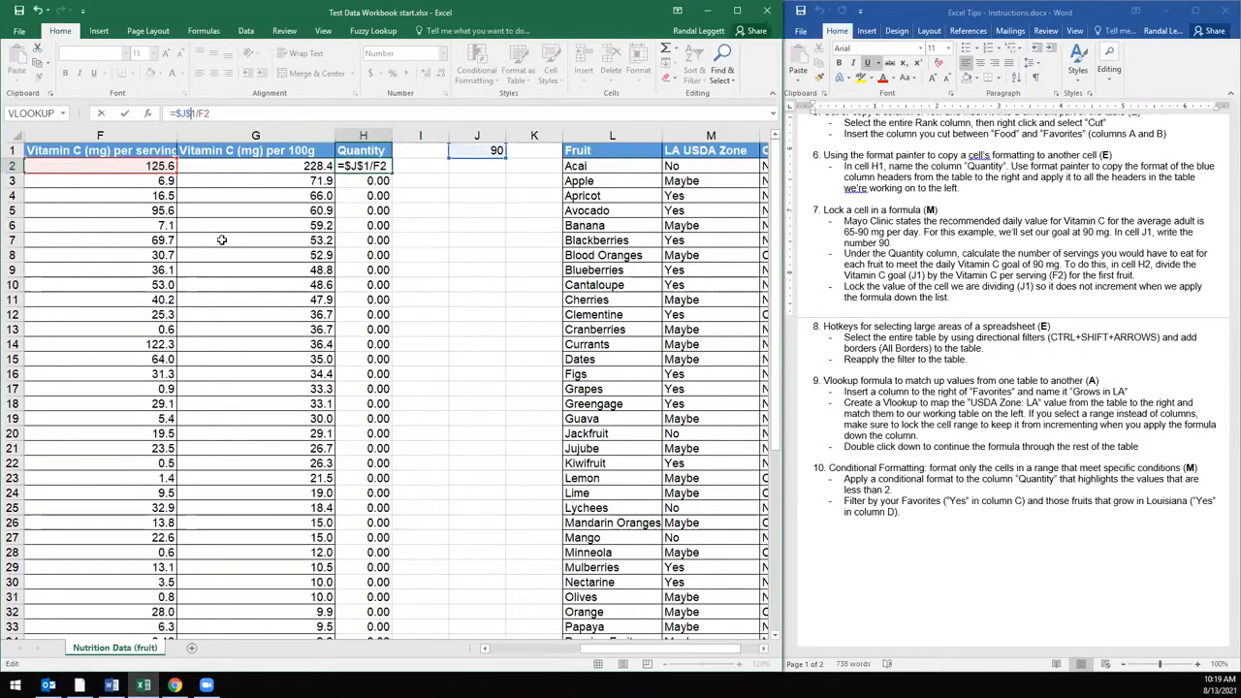
key(ctrl+Return)
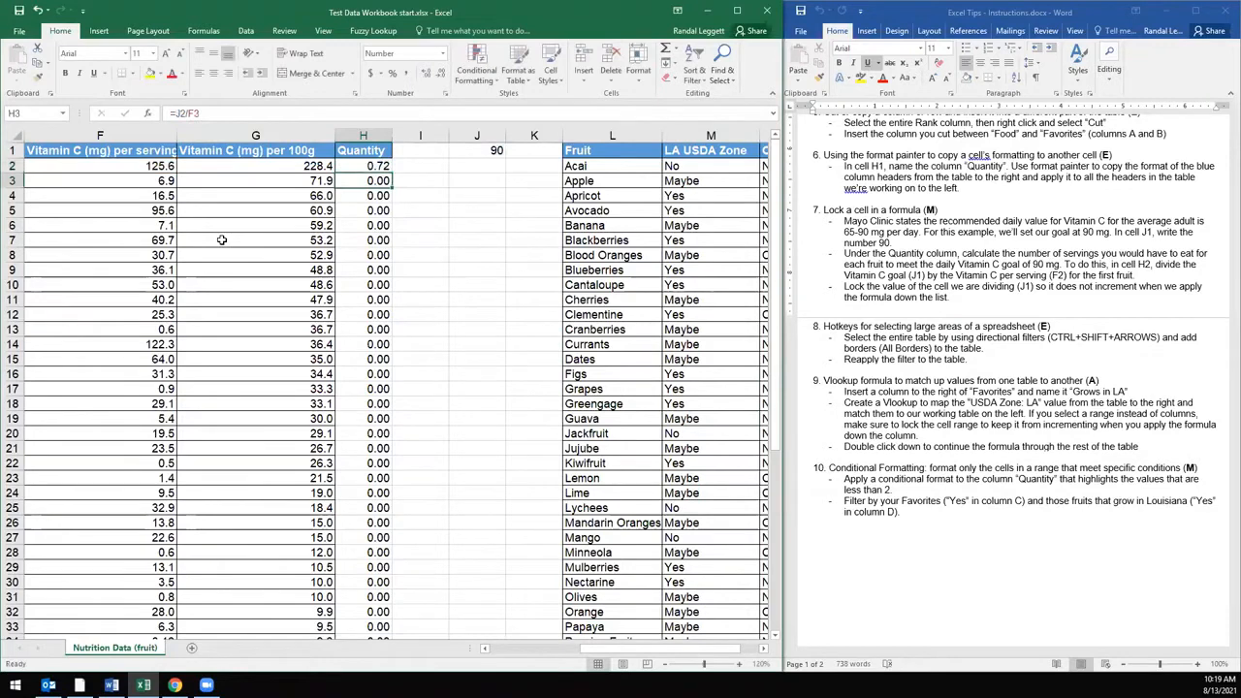
key(ctrl+z)
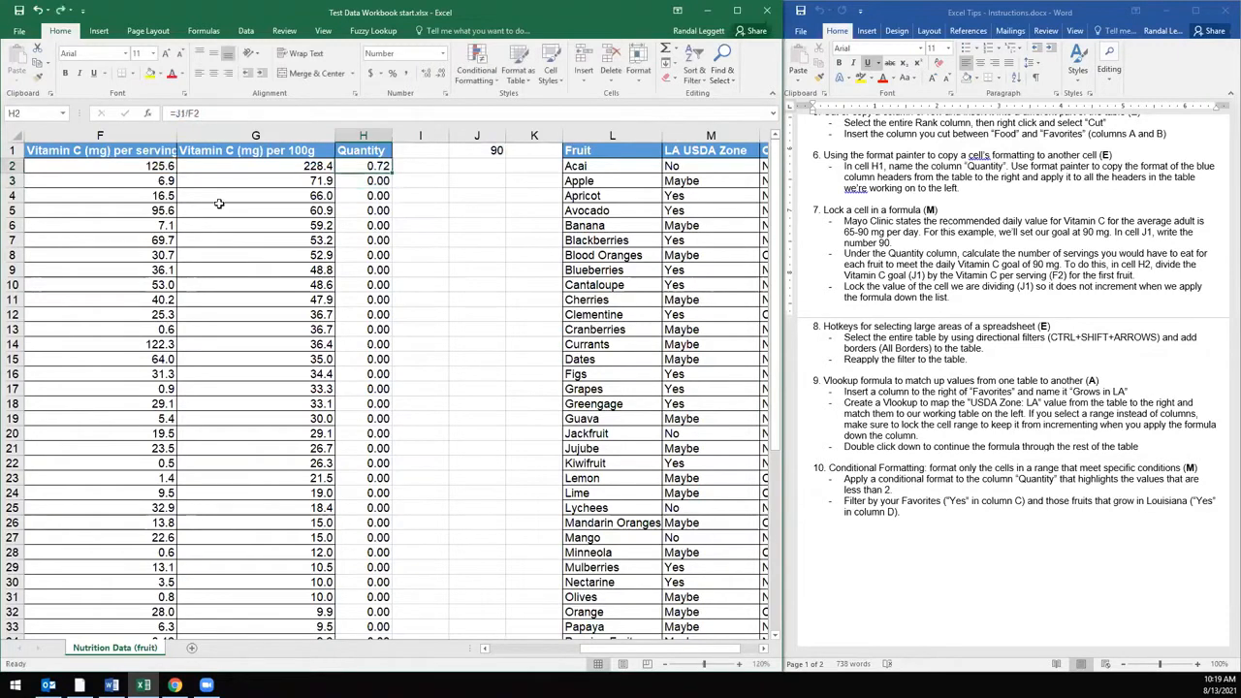
- Lock the J1 reference in the H2 formula as an absolute reference, giving =$J$1/F2
click(178, 113)
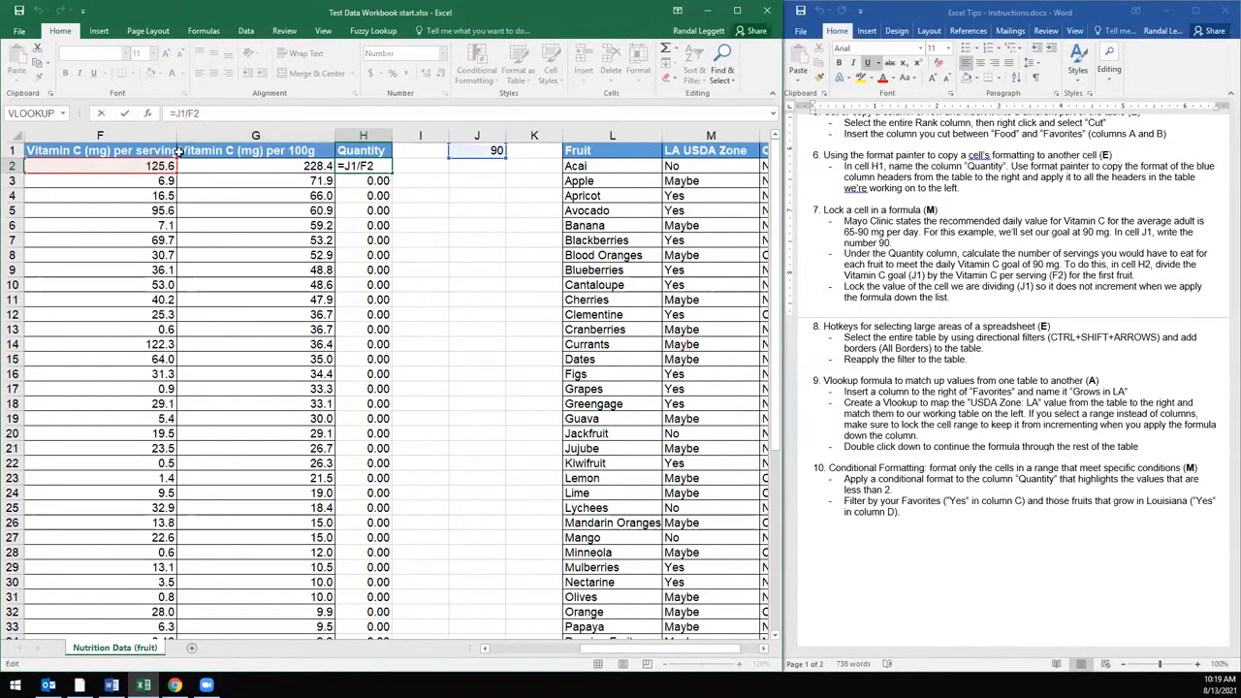
key(F4)
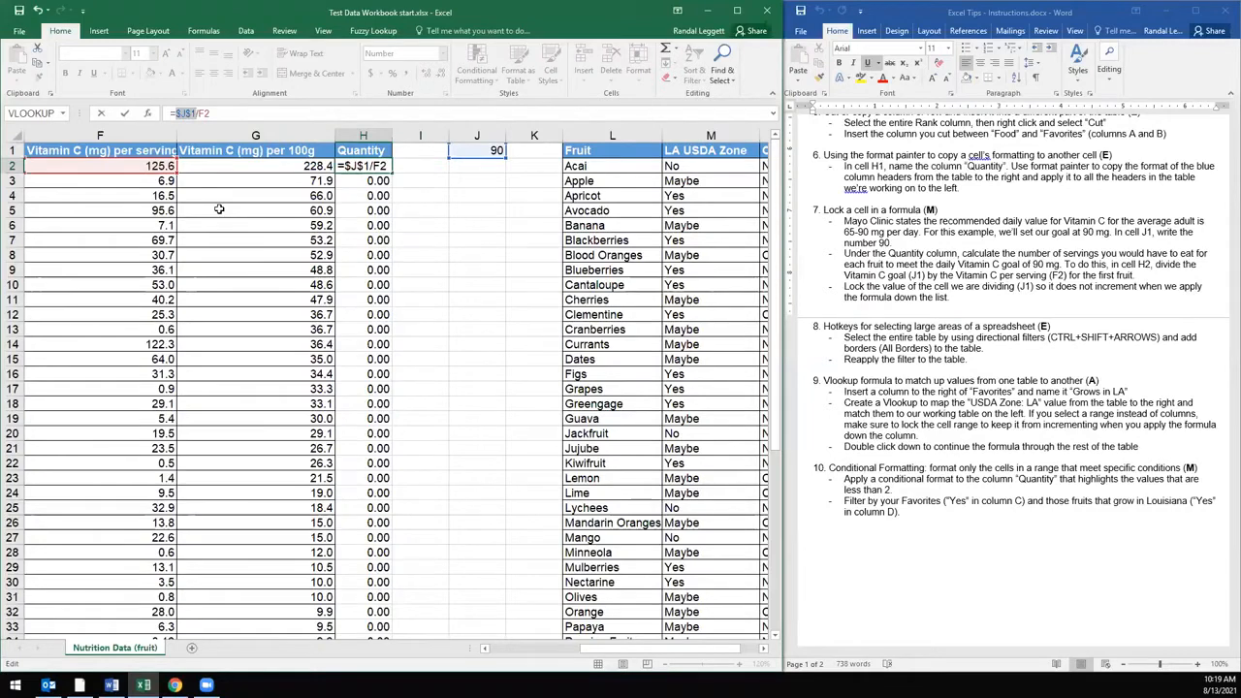
key(ctrl+Return)
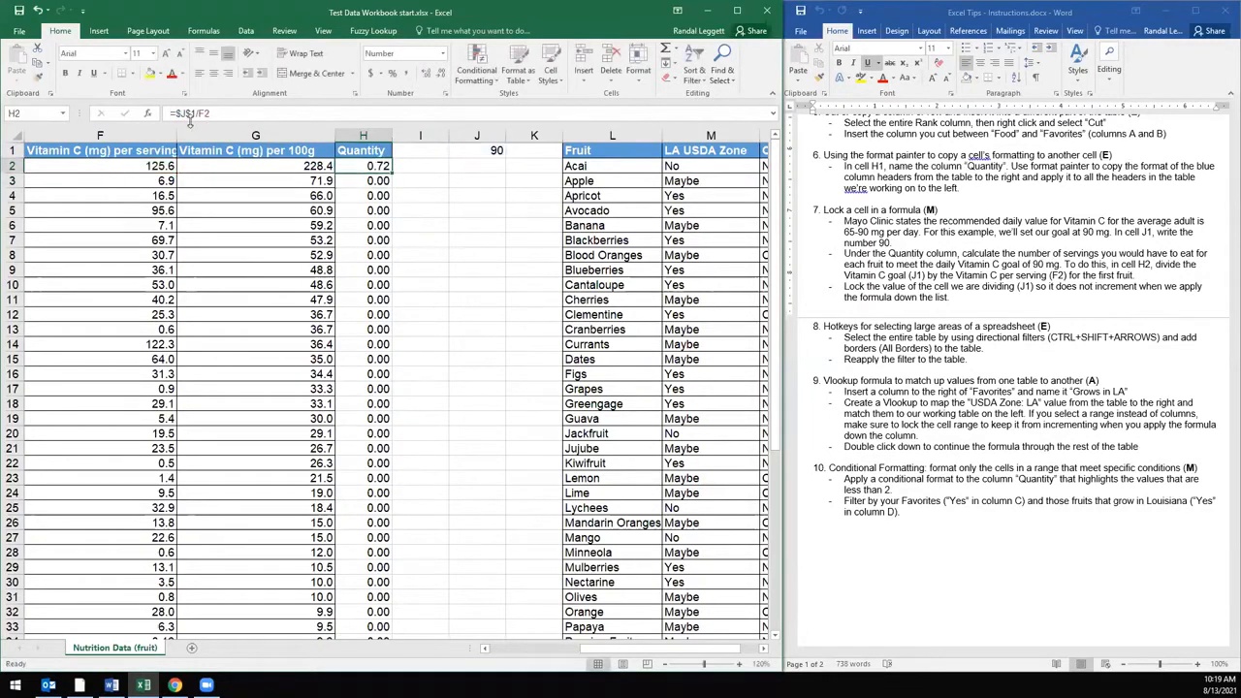
- Fill the locked formula =$J$1/F2 from cell H2 down the whole Quantity column
click(180, 113)
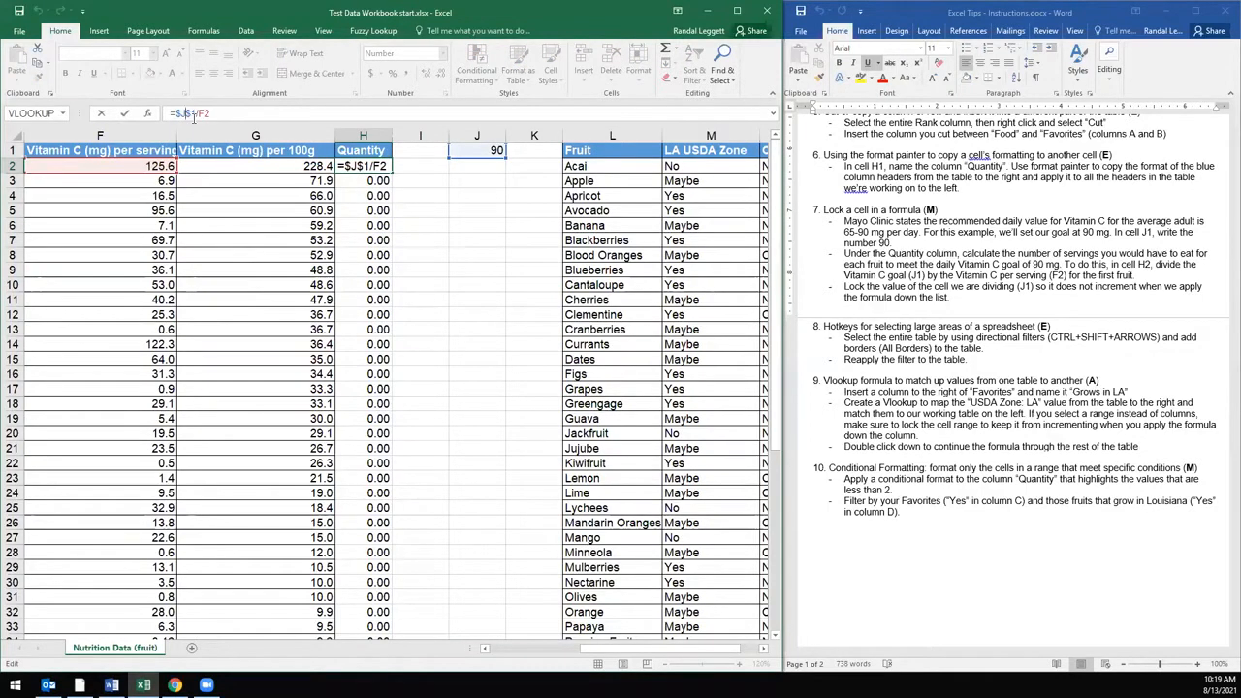
key(Return)
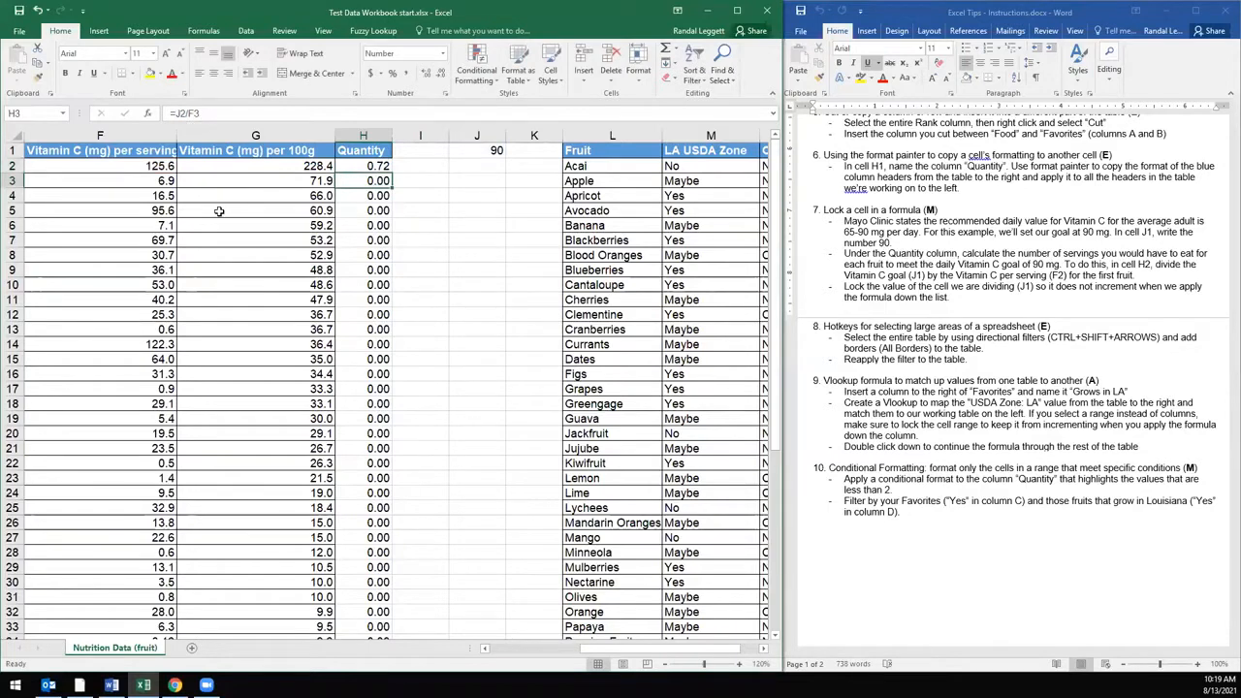
click(356, 165)
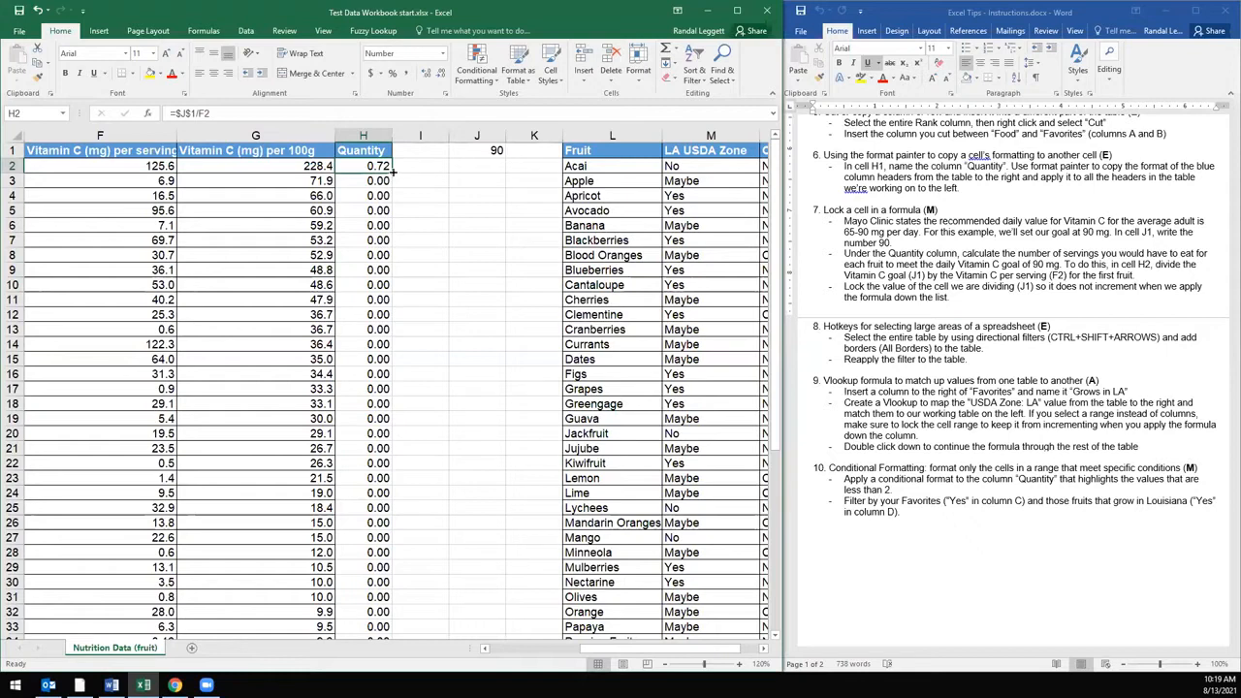
double_click(393, 172)
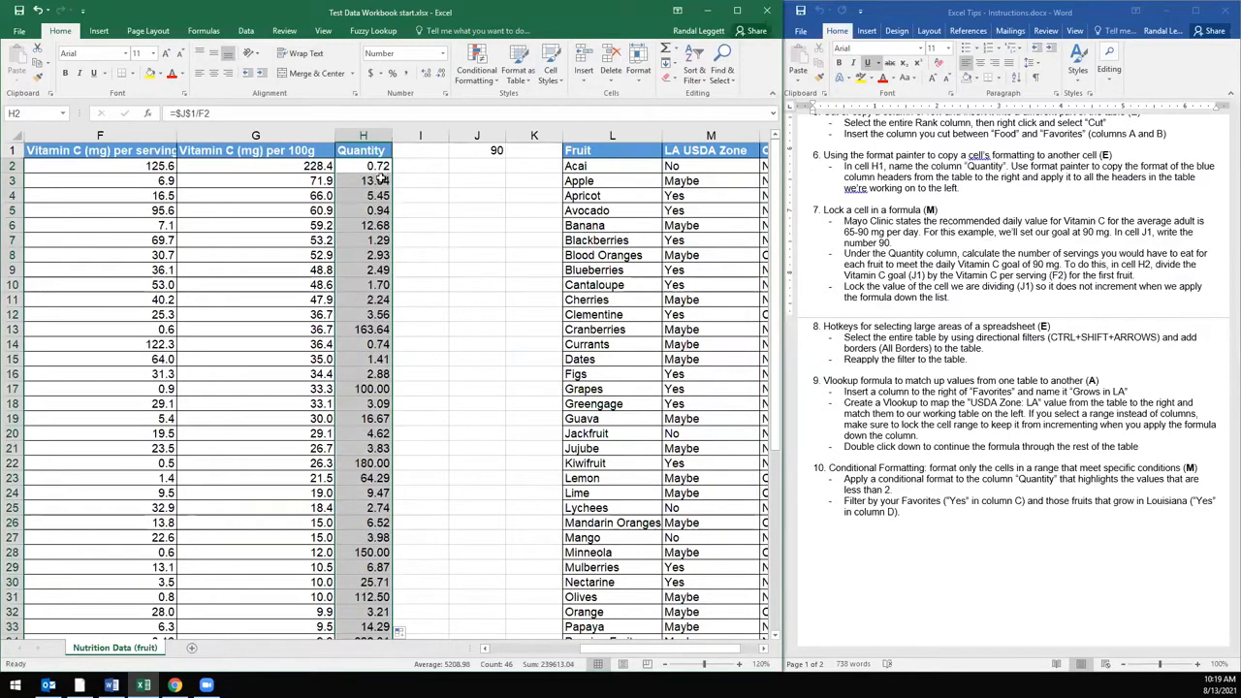
- Check the refilled Quantity formulas from H3 to H9 for the cells each one references, and return to H2
click(381, 181)
key(Down)
key(Down)
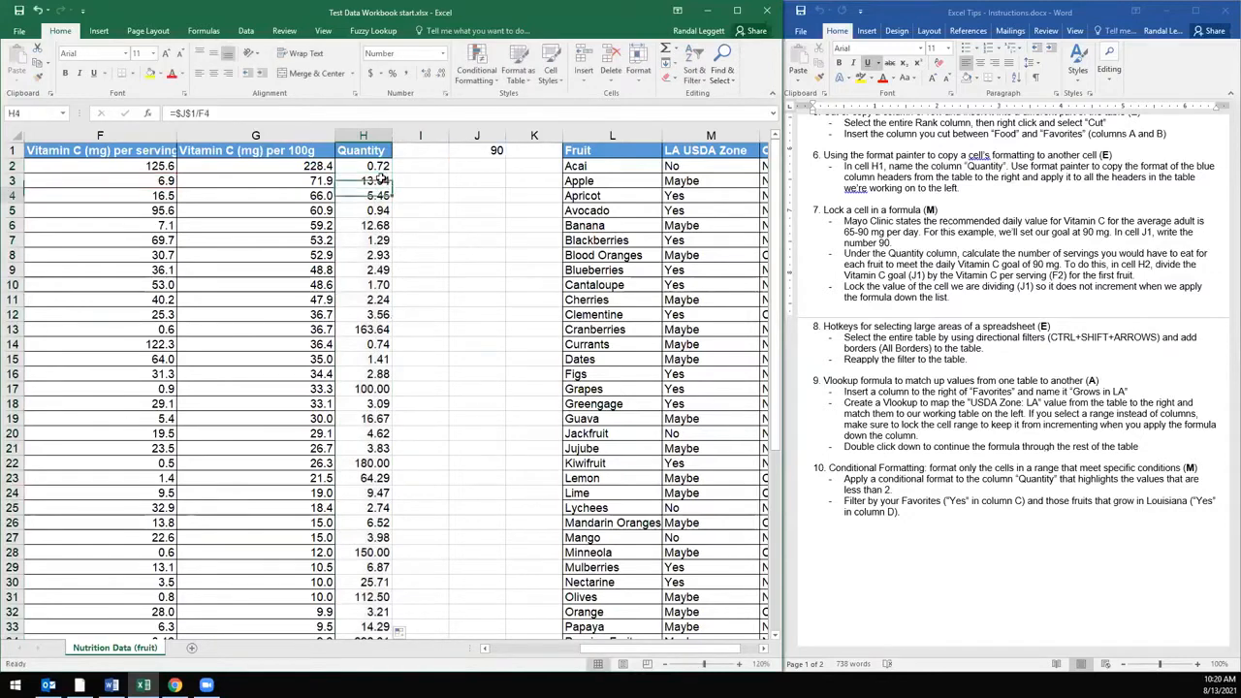
key(F2)
key(Return)
key(F2)
key(Return)
key(F2)
key(Return)
key(F2)
key(Return)
key(F2)
key(Return)
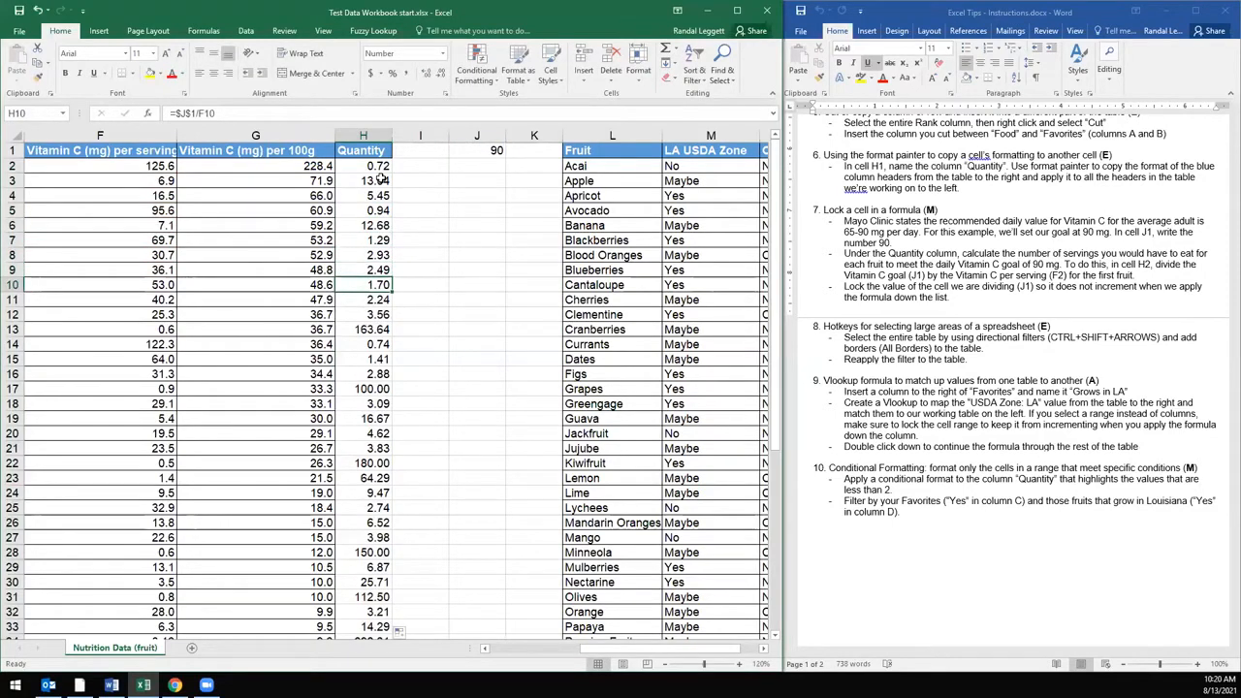
key(ctrl+Up)
key(Down)
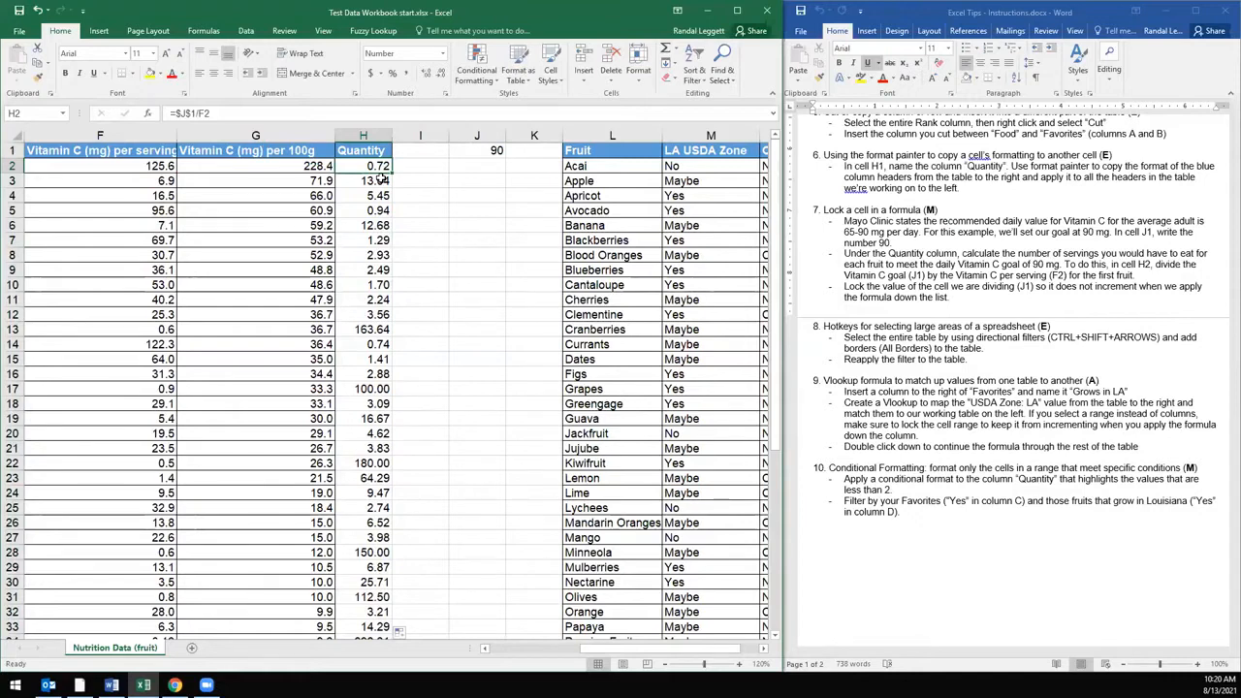
- Try Vitamin C goals of 65 and 75 in cell J1 to recalculate the Quantity column
click(480, 147)
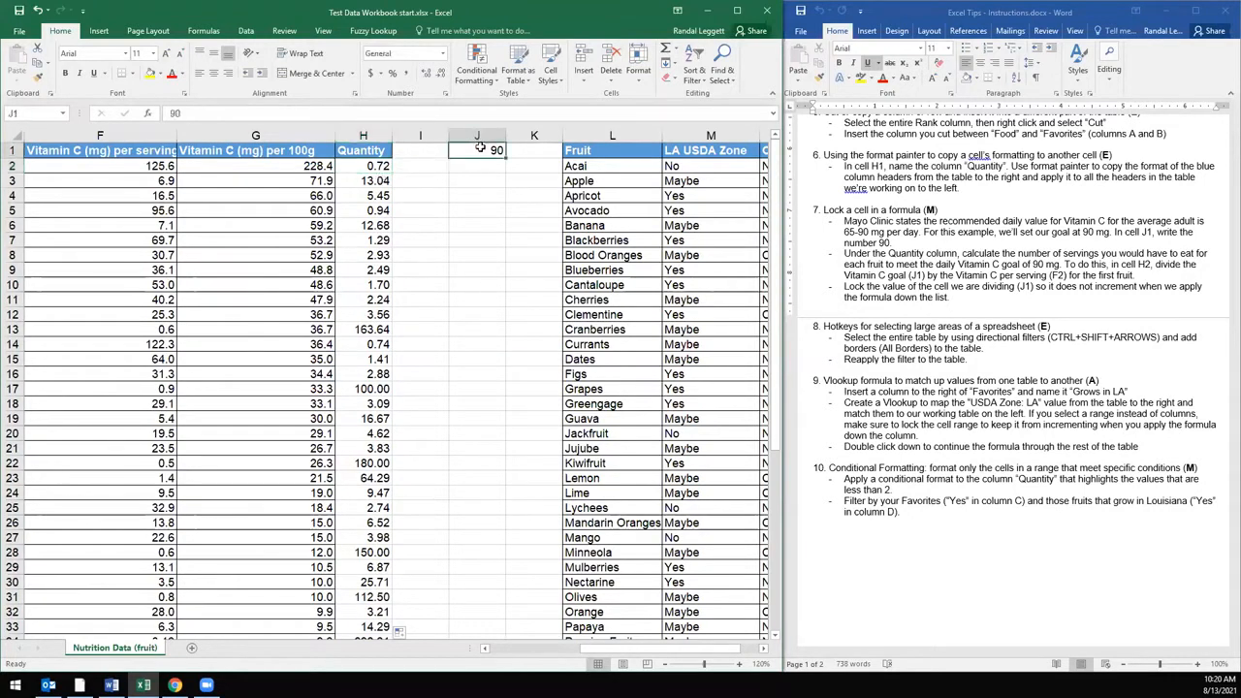
text(65)
key(Return)
click(480, 148)
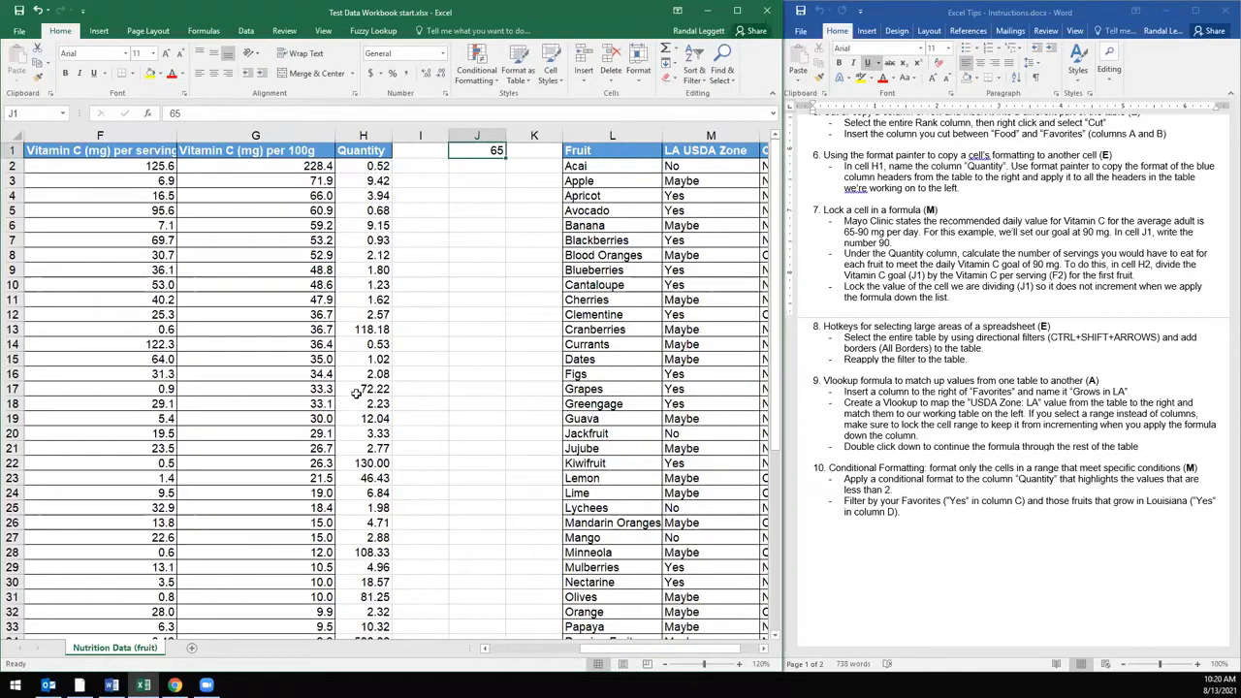
text(75)
key(Return)
click(492, 151)
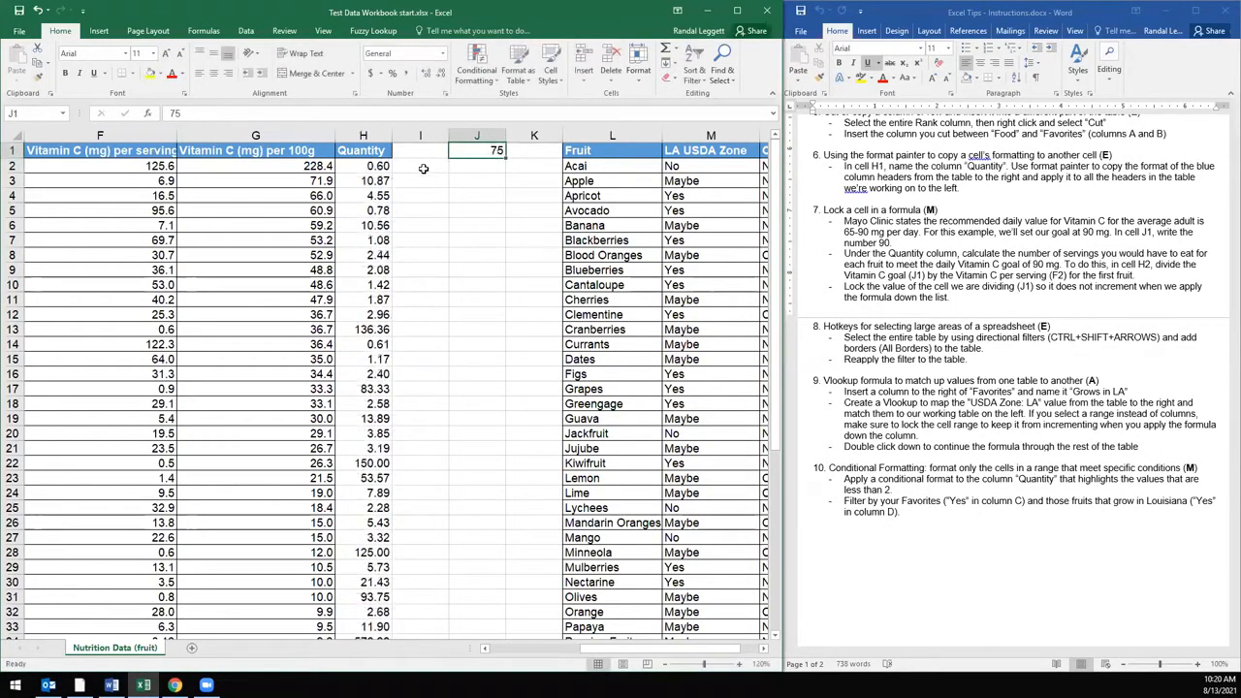
click(378, 167)
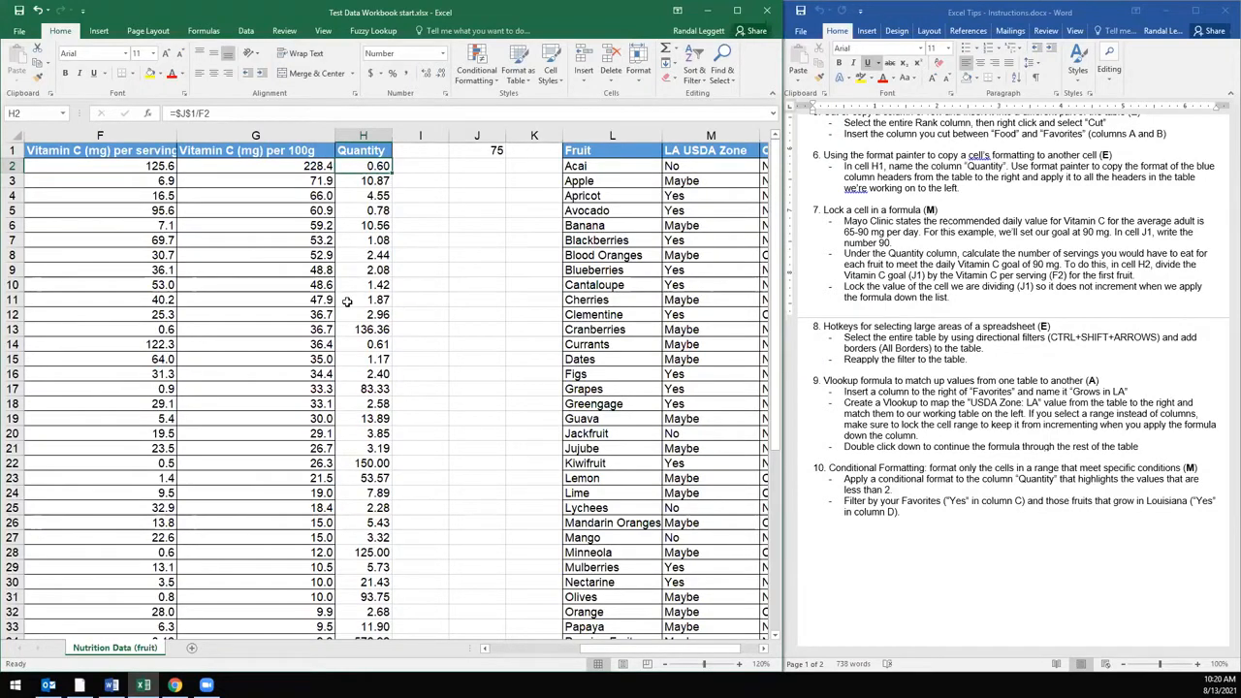
- Set the Vitamin C goal in cell J1 to 90
click(487, 151)
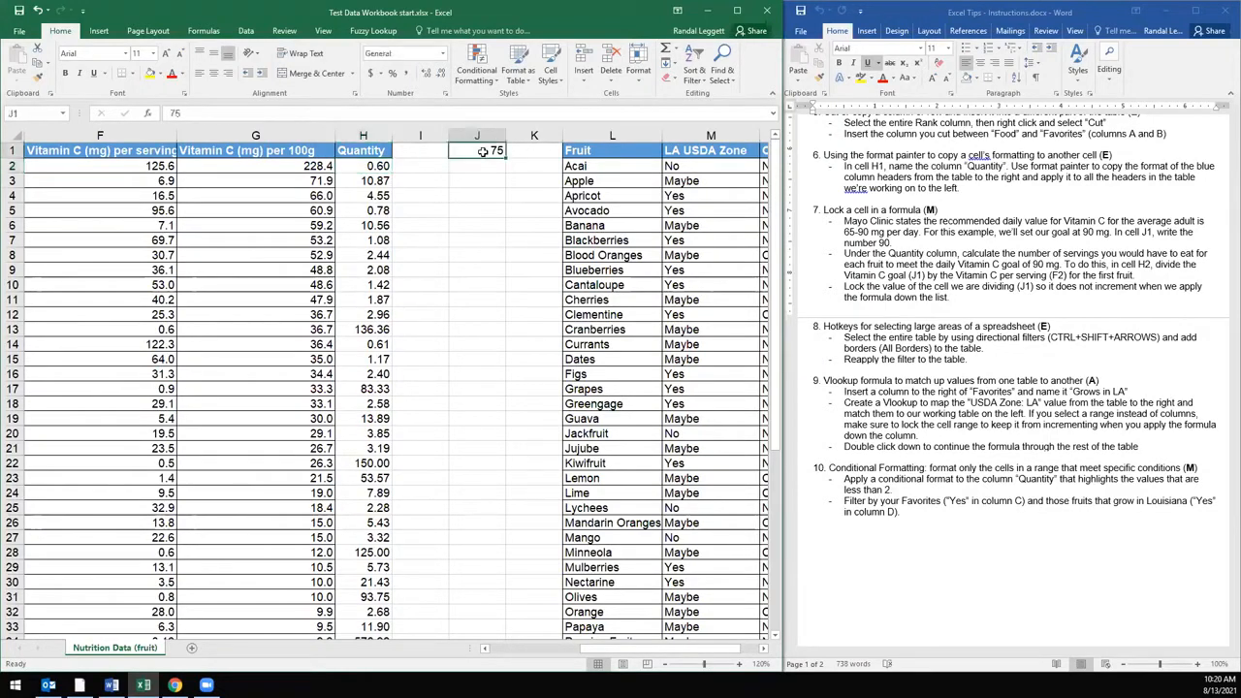
text(90)
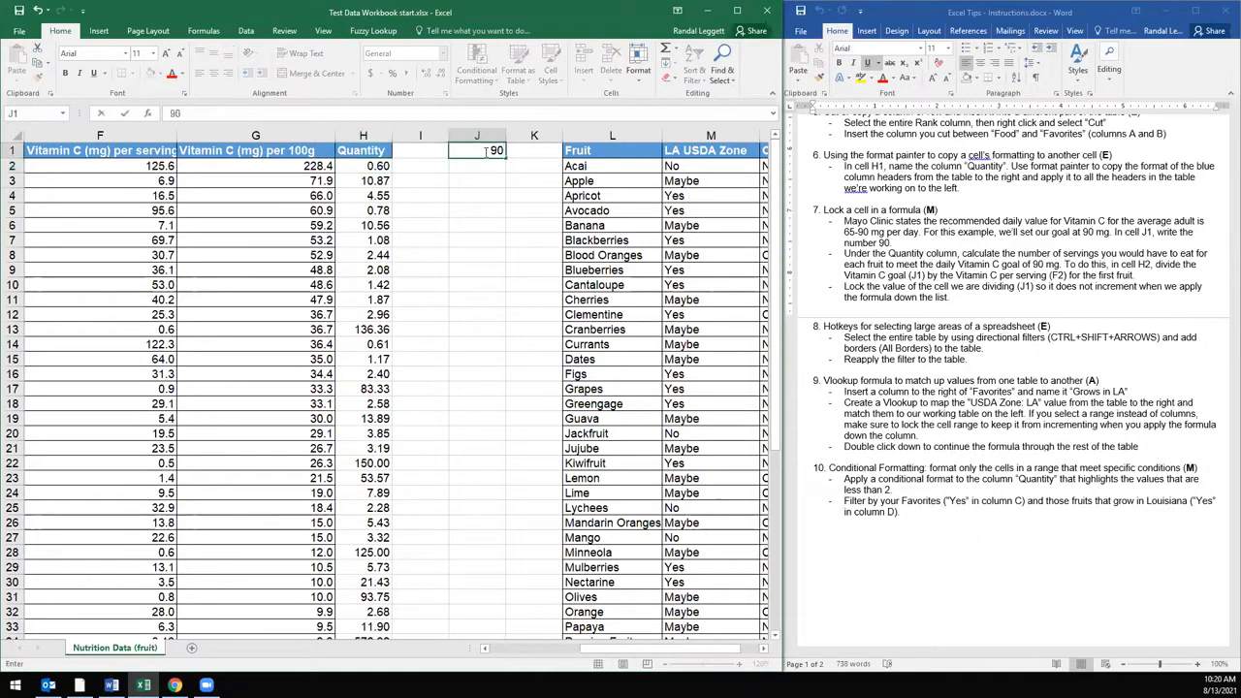
key(Return)
- Move cell by cell from H2 across the fruit table to the Food column and back to the Quantity column
click(365, 164)
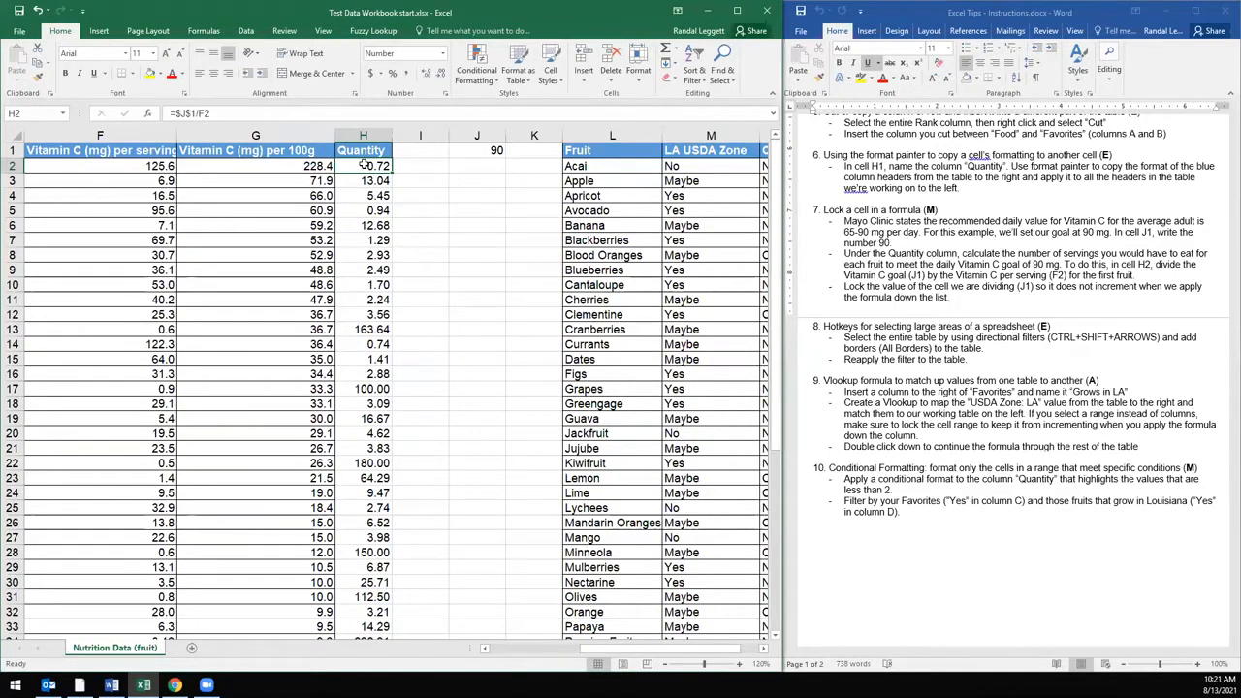
key(Left)
key(Left)
key(Left)
key(Left)
key(Left)
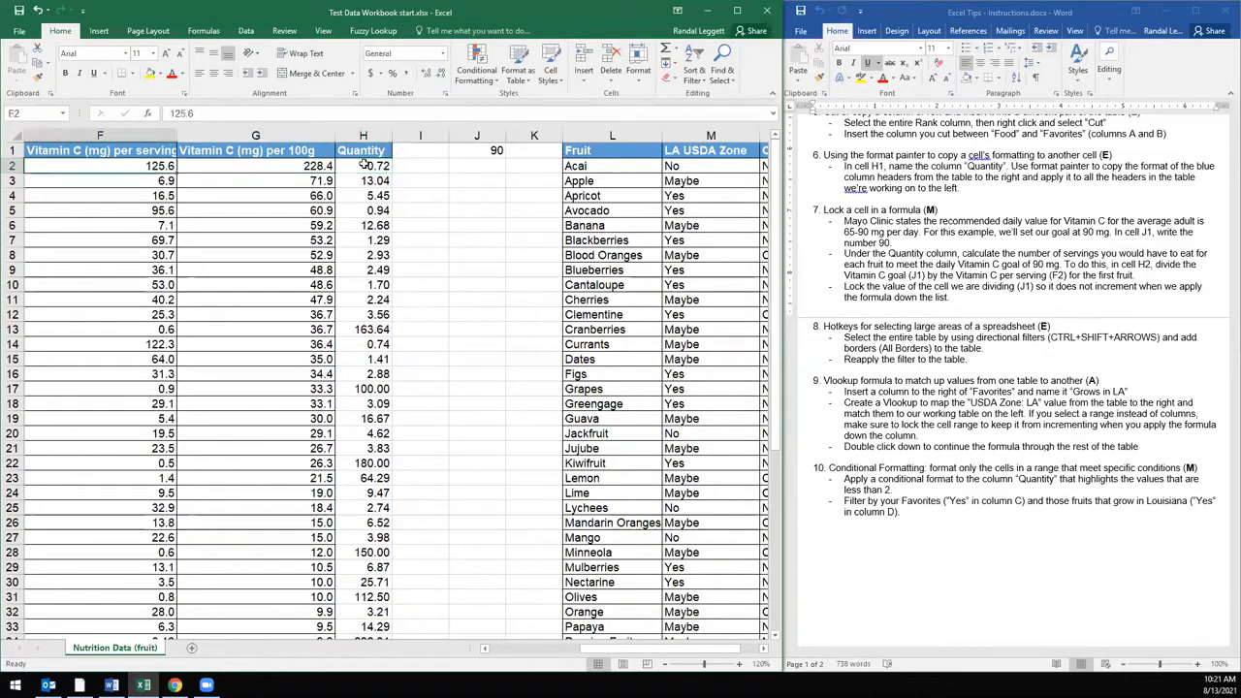
key(Left)
key(Right)
key(Right)
key(Right)
key(Down)
key(Down)
key(Down)
key(Down)
key(Down)
key(Up)
key(Up)
key(Up)
key(Up)
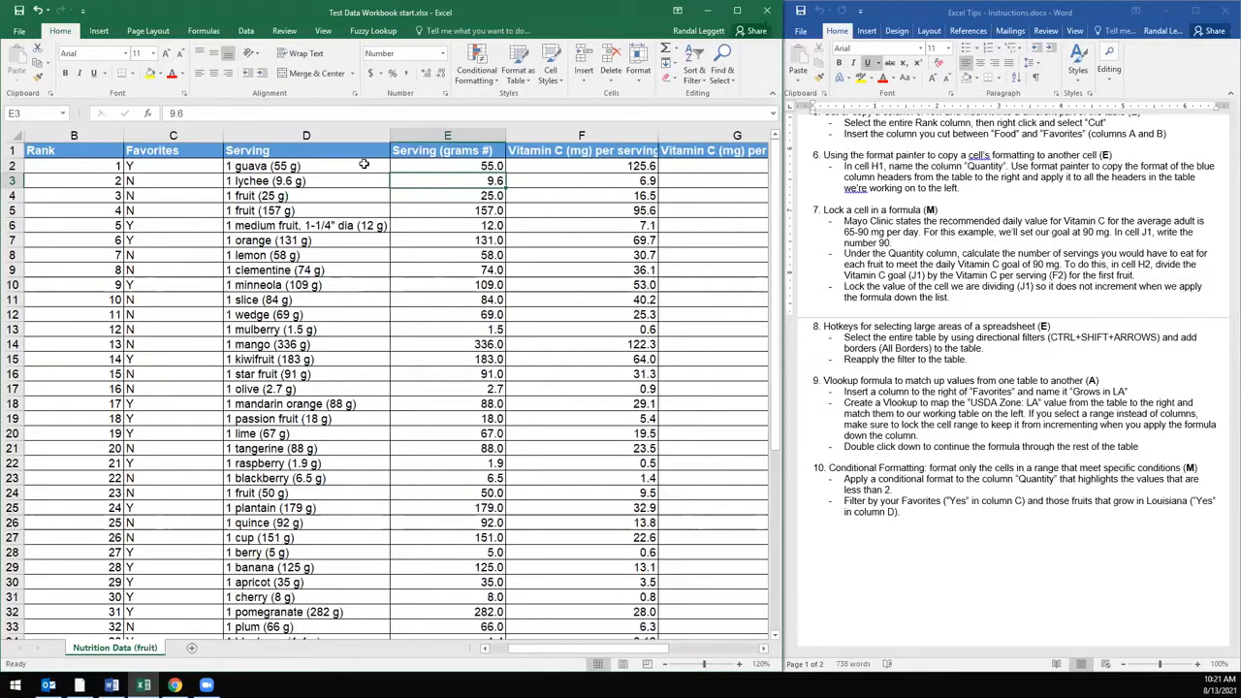
key(Left)
key(Left)
key(Left)
key(Left)
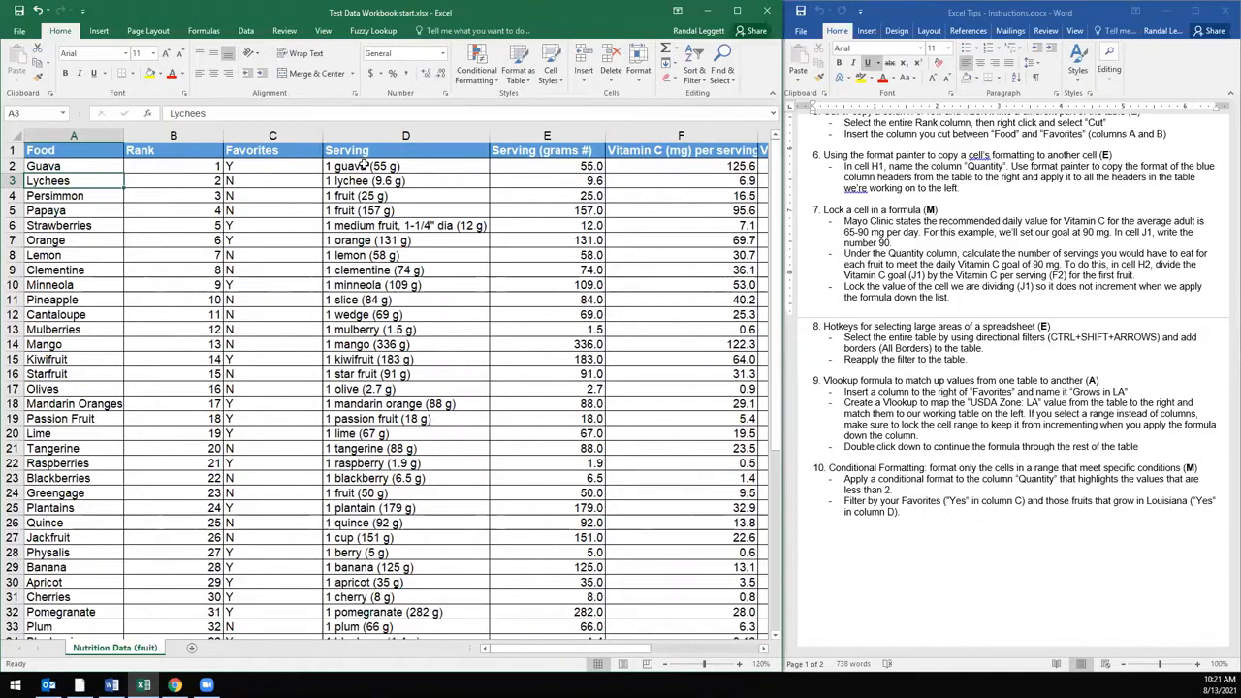
key(Right)
key(Right)
key(Right)
key(Right)
key(Right)
key(Right)
key(Right)
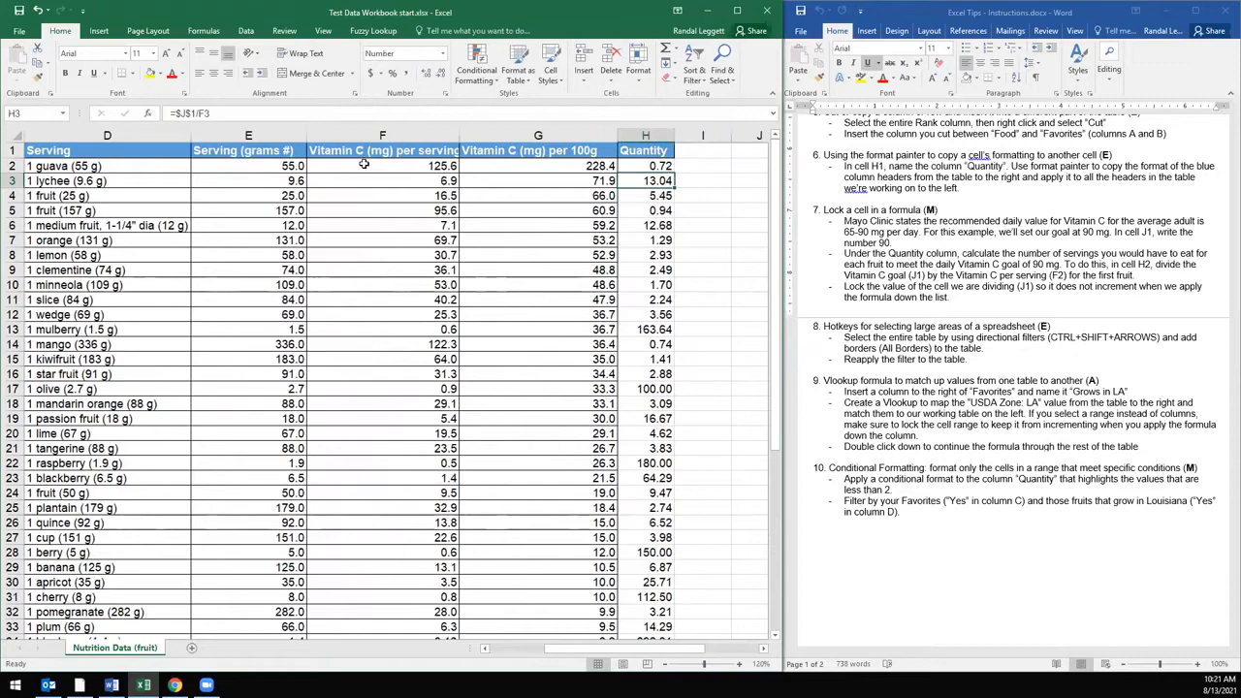
- Jump to the end of the Quantity column, back to its header, and across to the Food header in A1
key(ctrl+Down)
key(ctrl+Up)
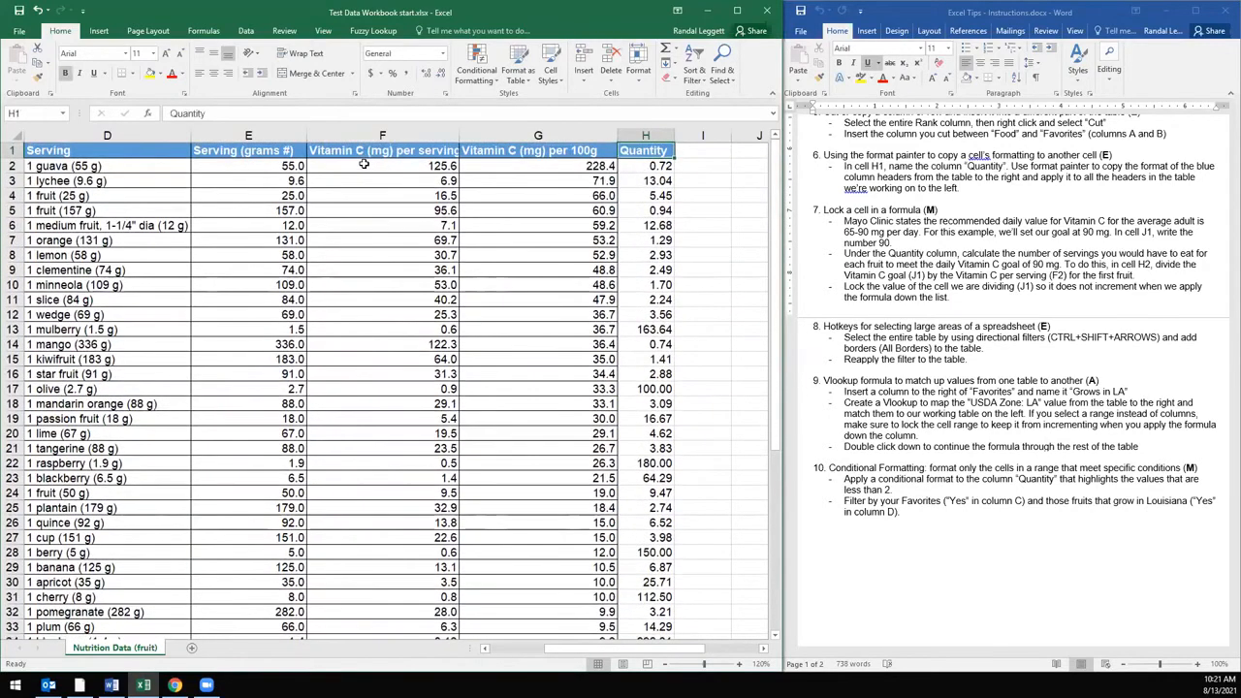
key(ctrl+Left)
scroll(364, 166, down, 4)
scroll(364, 166, up, 4)
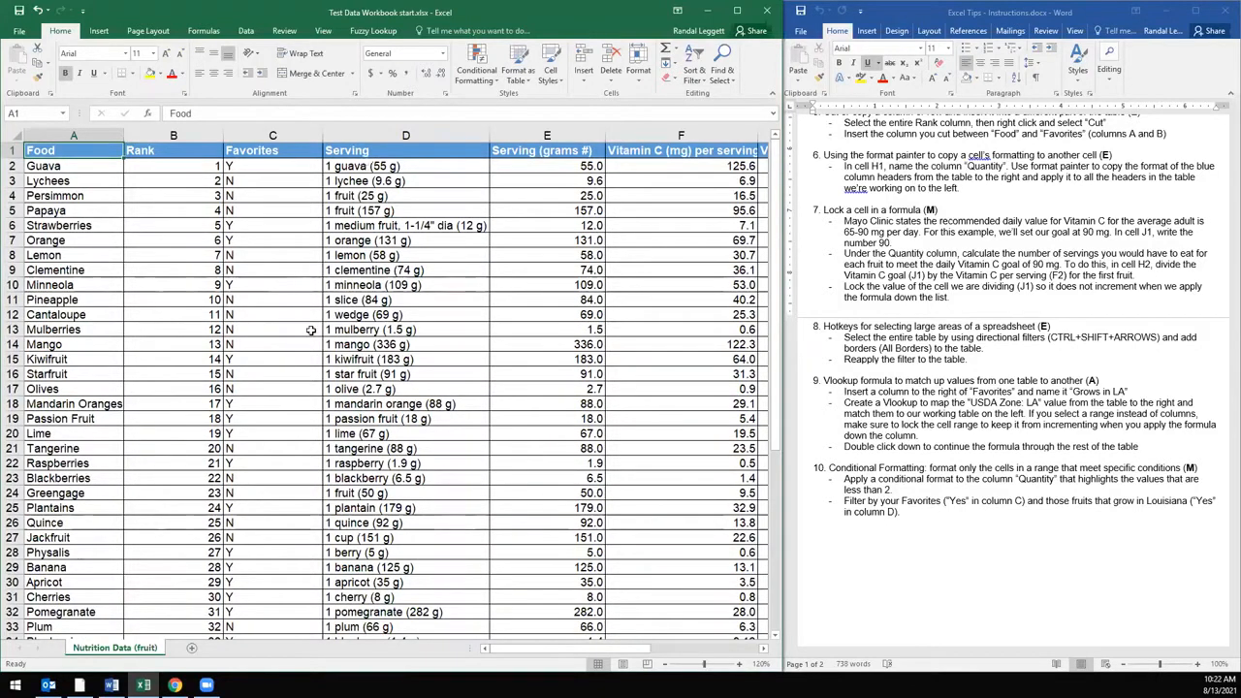
- Clear the food names in A16:A20 and jump from A1 down the Food column past the gap to Rambutan in A47
drag(85, 373, 79, 441)
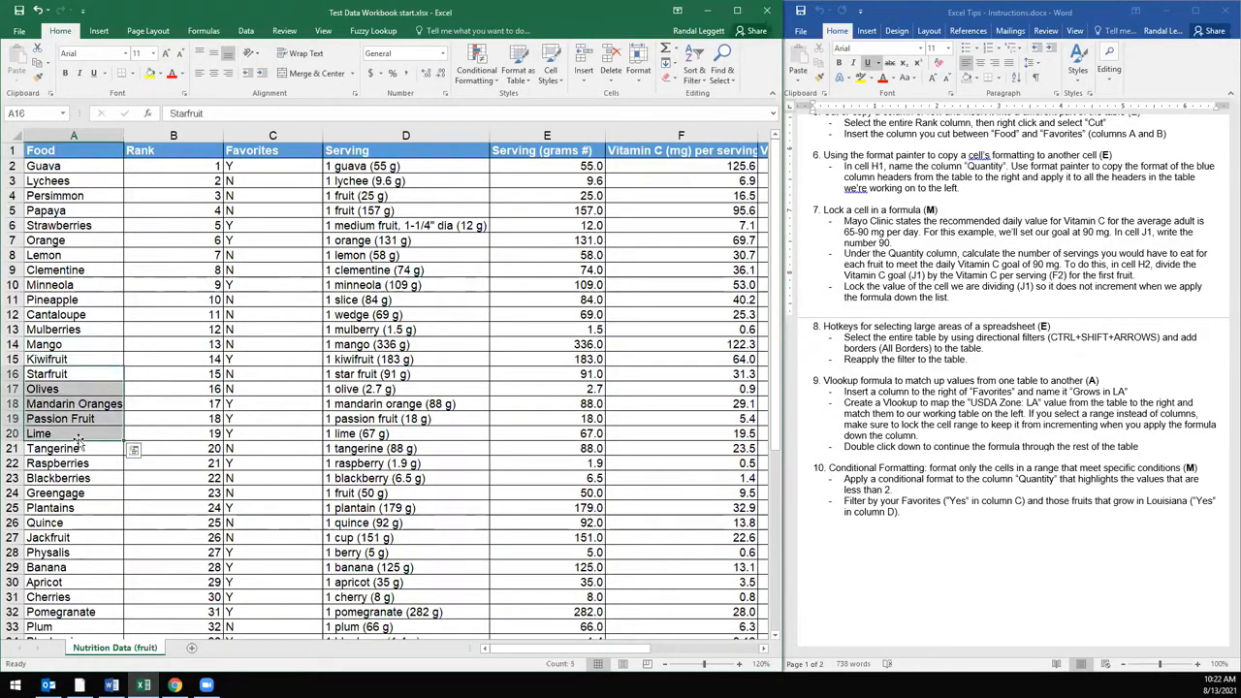
key(Delete)
click(92, 152)
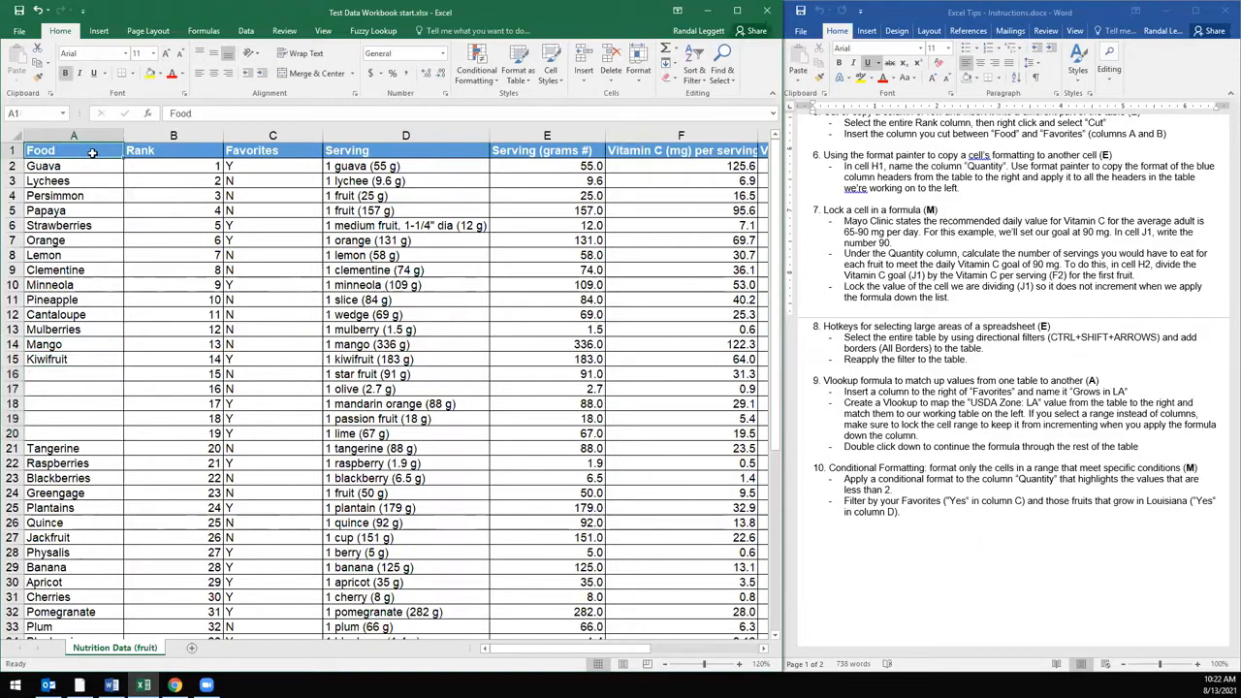
key(ctrl+Down)
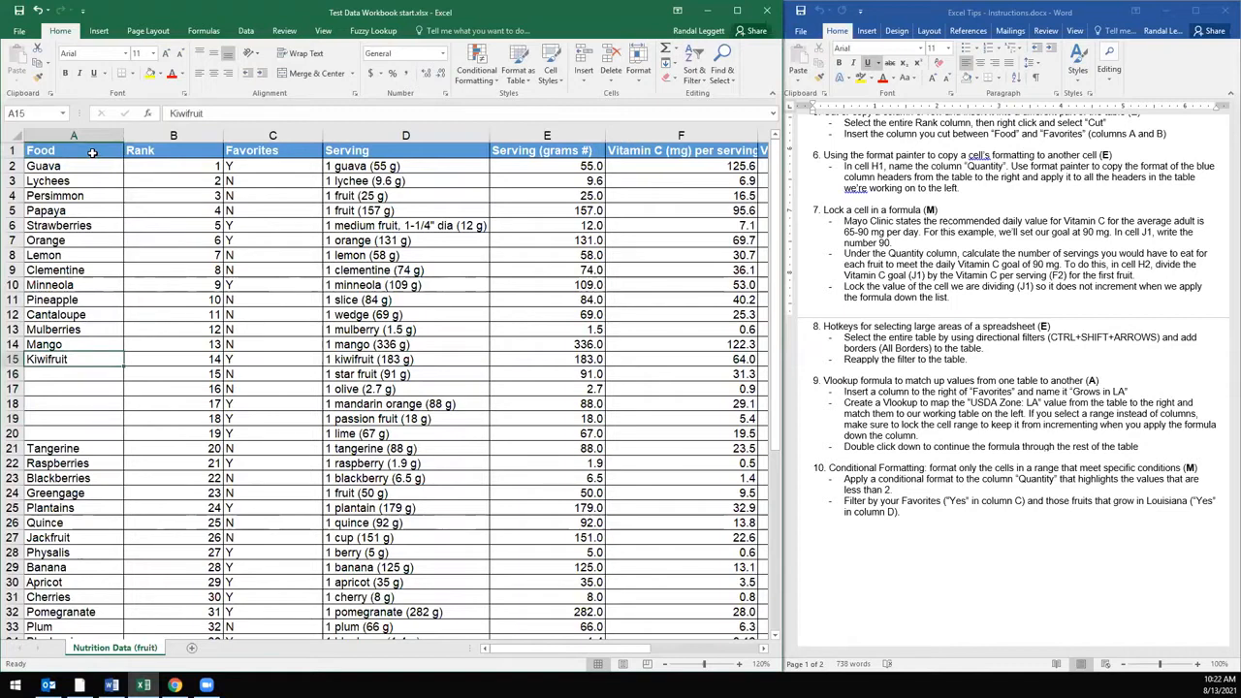
key(ctrl+Down)
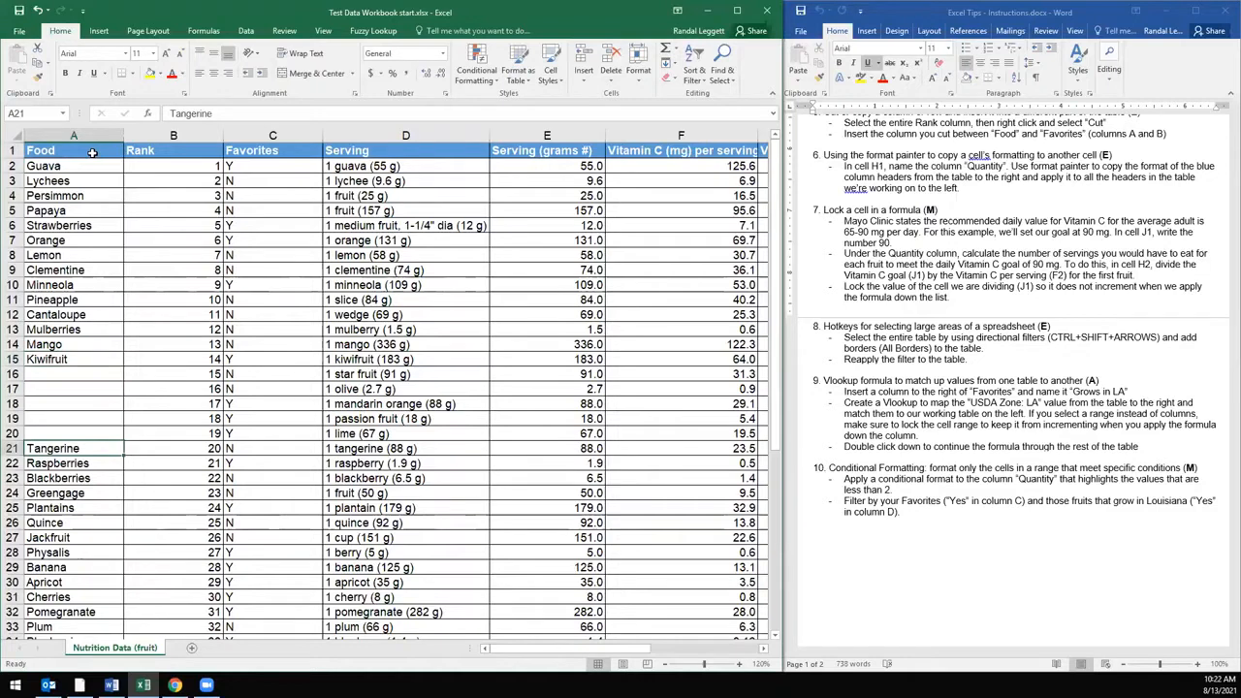
key(ctrl+Down)
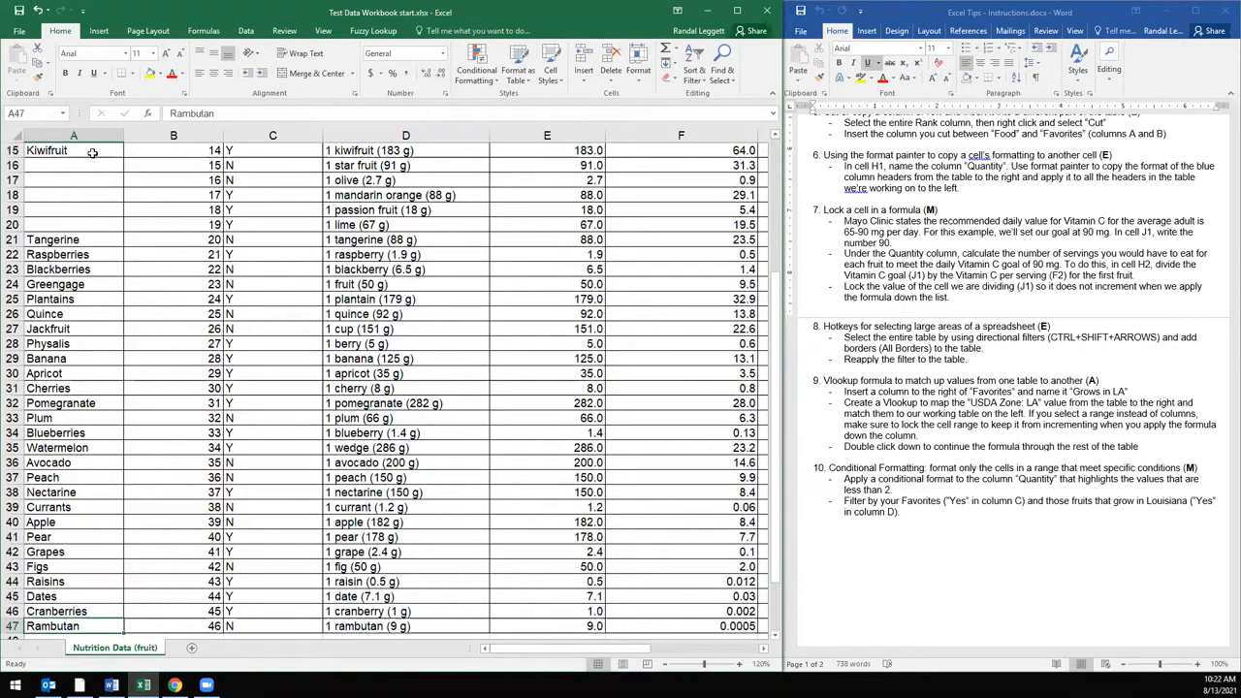
- Jump back up the Food column to A1 and undo the clearing of A16:A20
key(ctrl+Up)
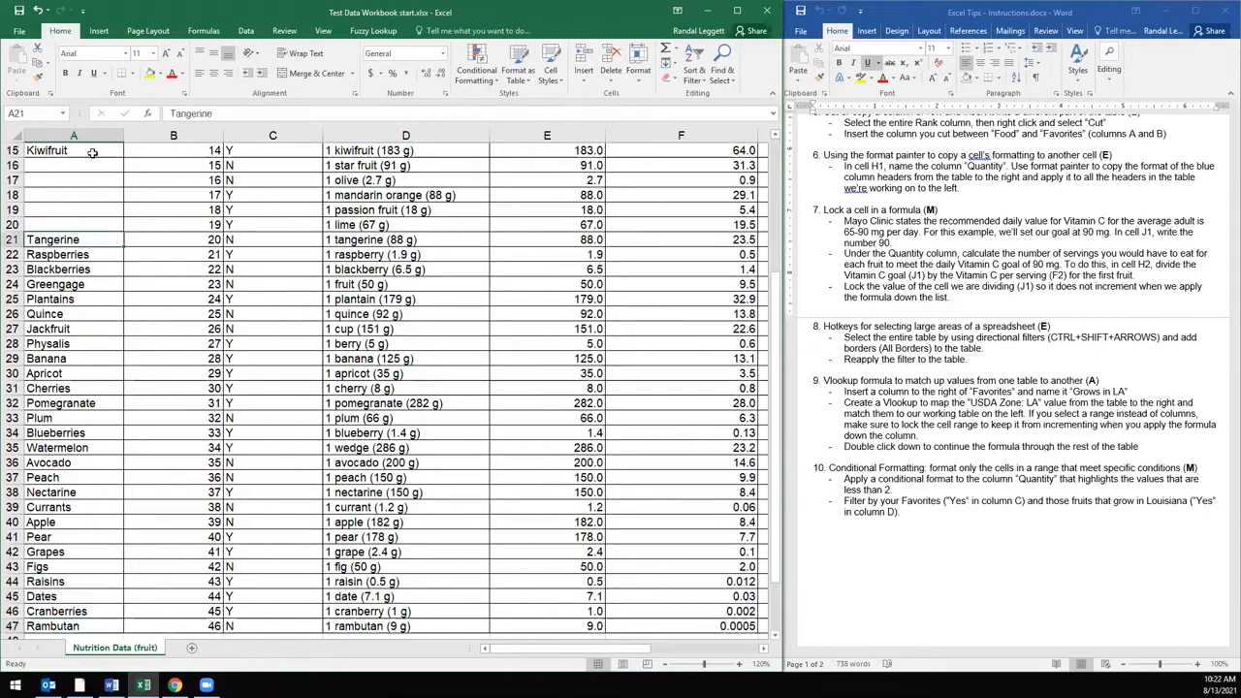
key(ctrl+Up)
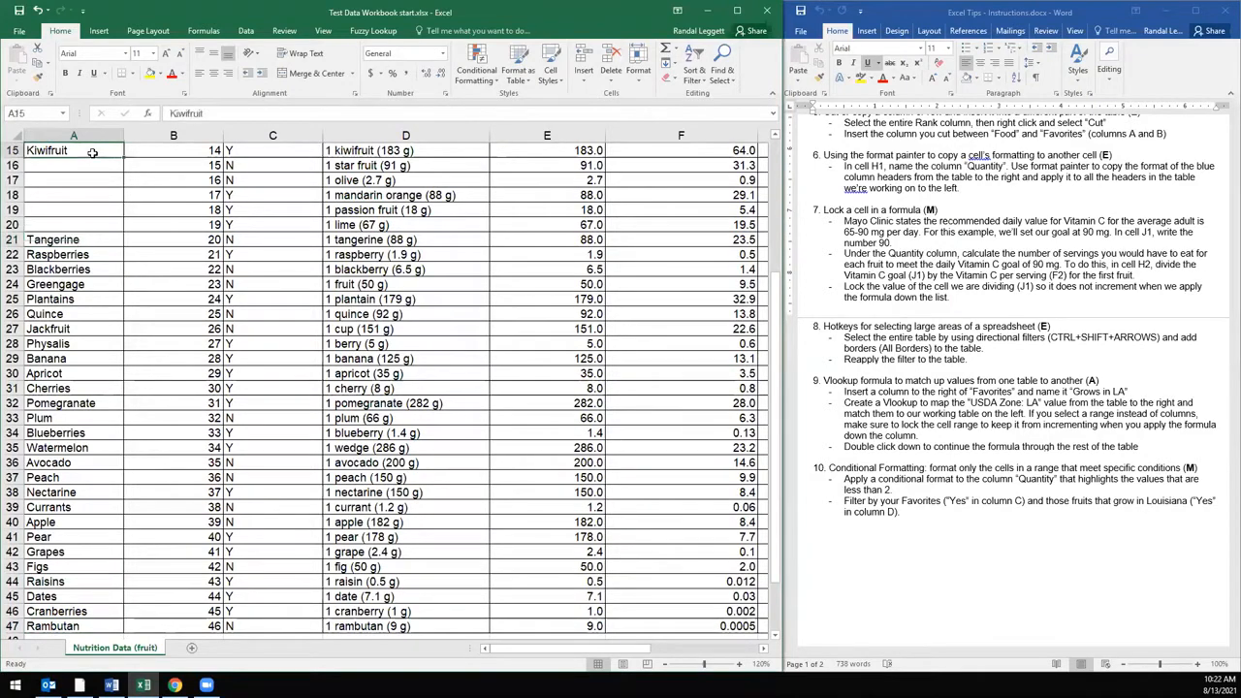
key(ctrl+Up)
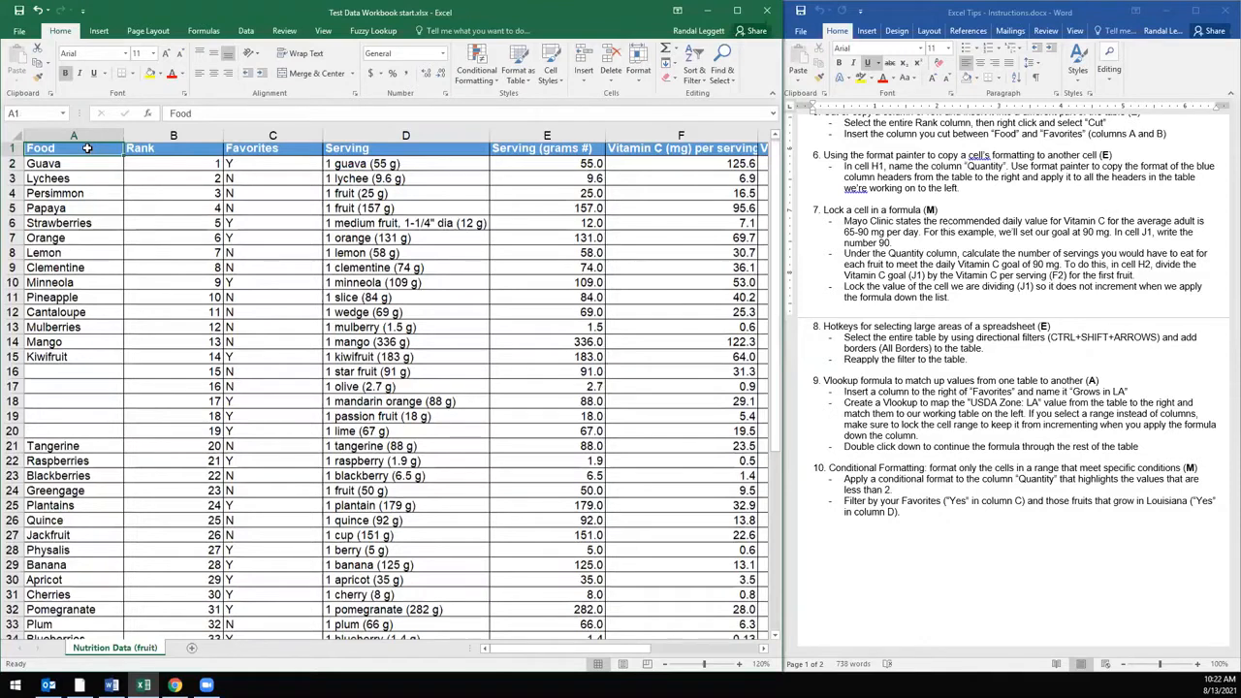
key(ctrl+z)
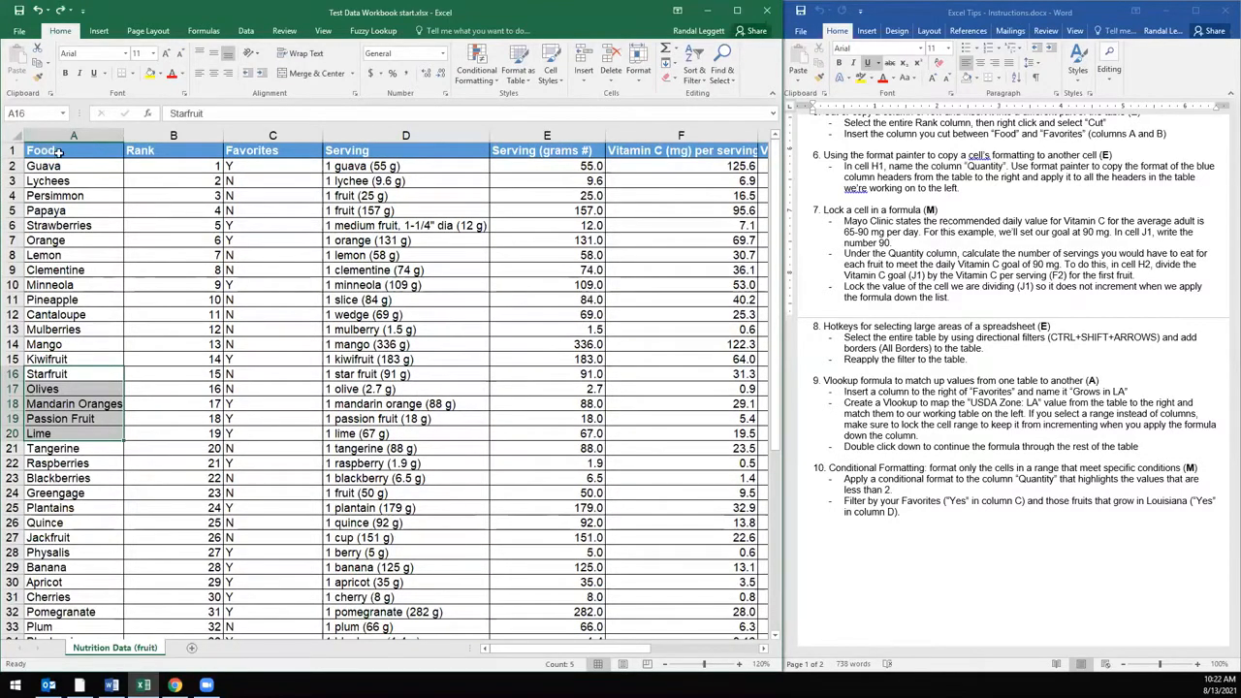
- Select the table's header row A1:H1 in one jump and remove its bold formatting
click(58, 152)
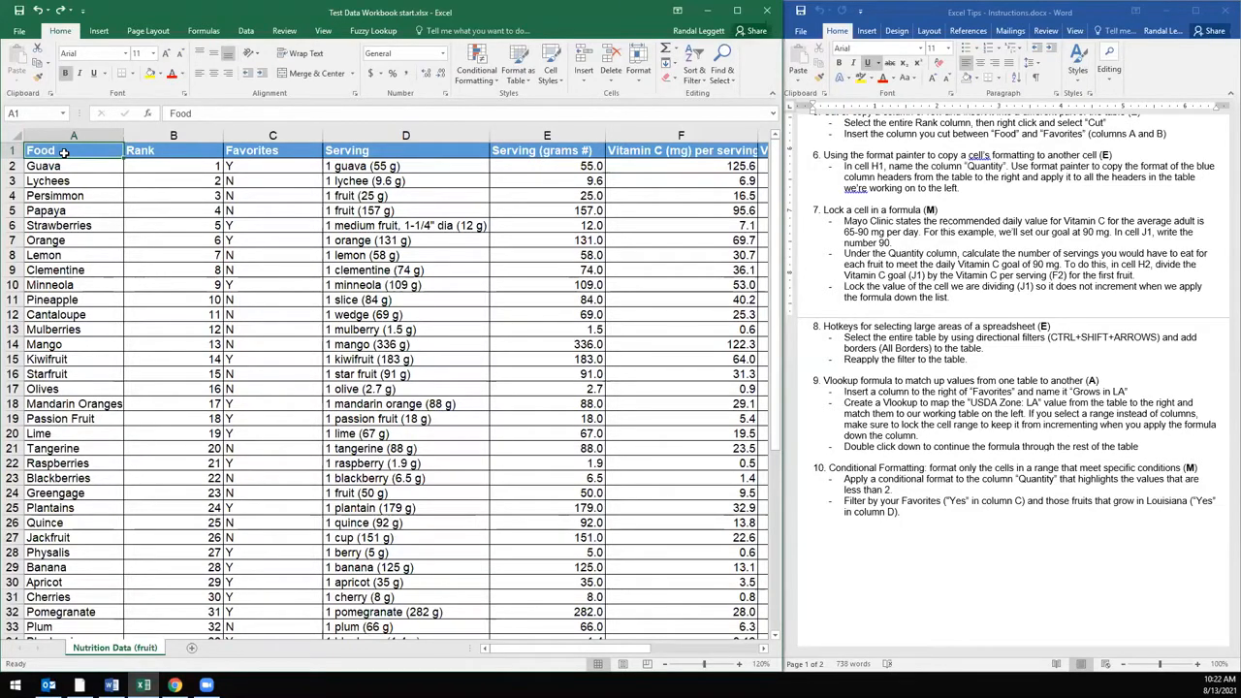
key(ctrl+shift+Right)
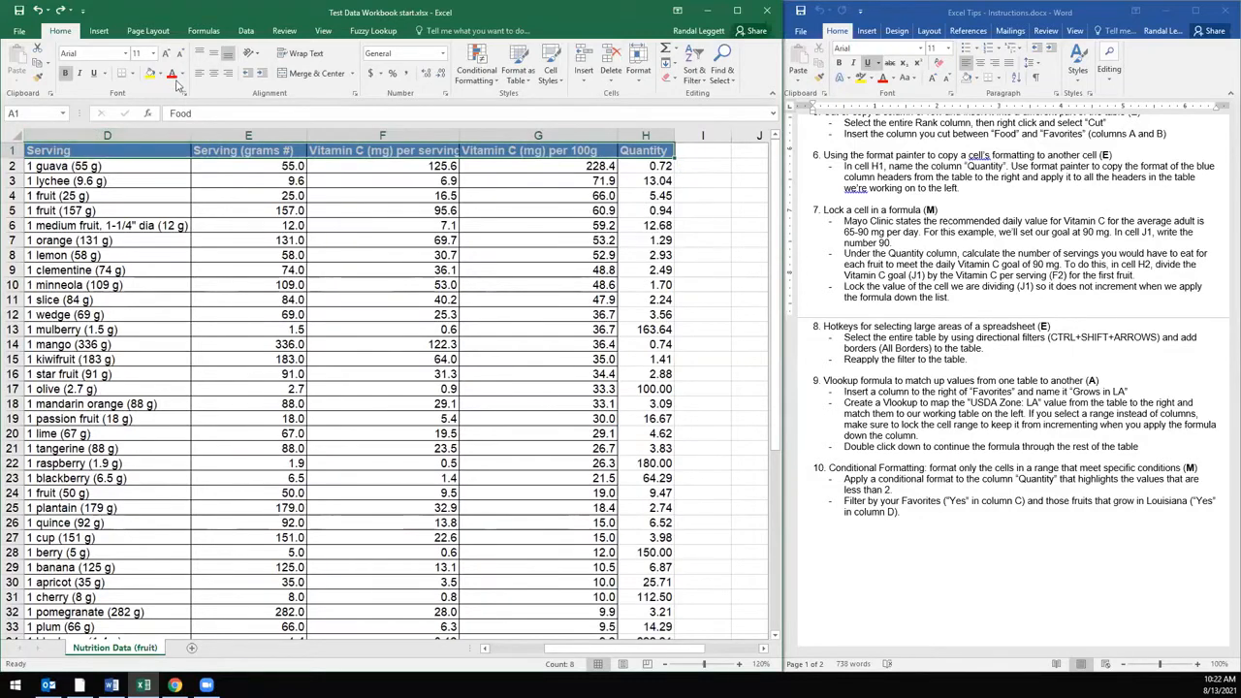
click(67, 74)
- Try bold, a red font and a yellow fill on the header row, and undo all three changes
click(65, 74)
click(171, 75)
click(151, 75)
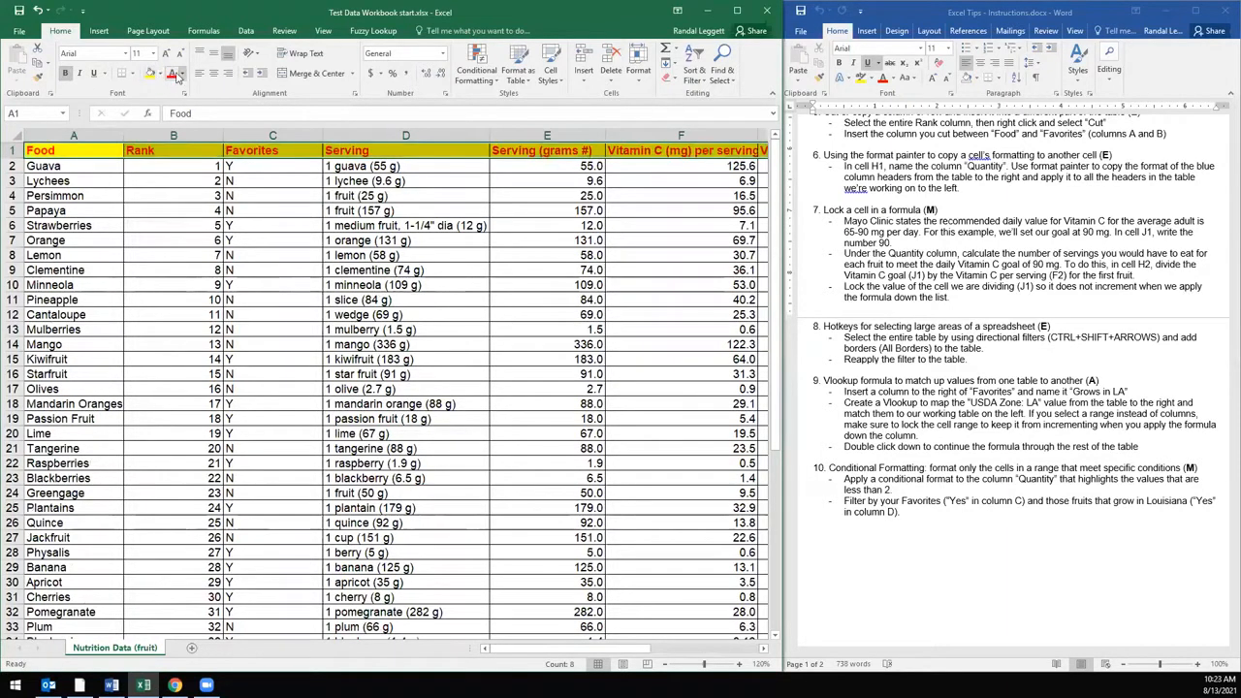
click(38, 12)
click(39, 12)
key(ctrl+z)
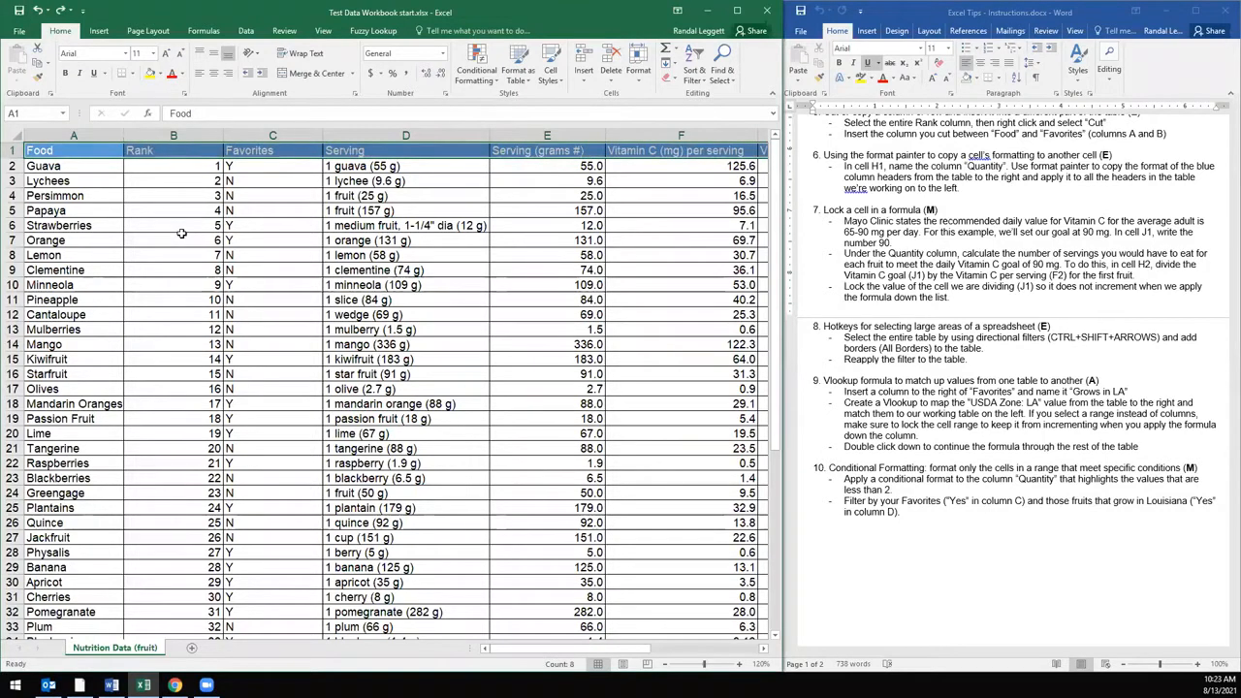
- Select the entire fruit table from A1 to H47 by jumping to its edges and apply All Borders to it
key(Left)
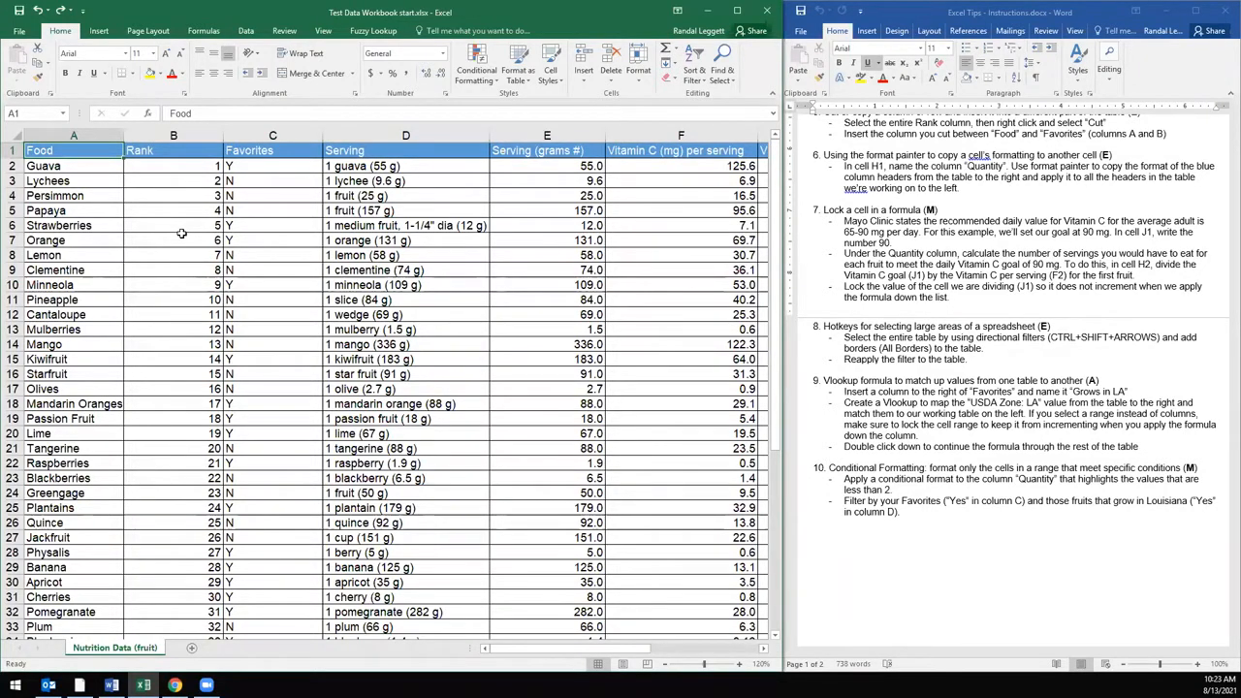
key(ctrl+shift+Right)
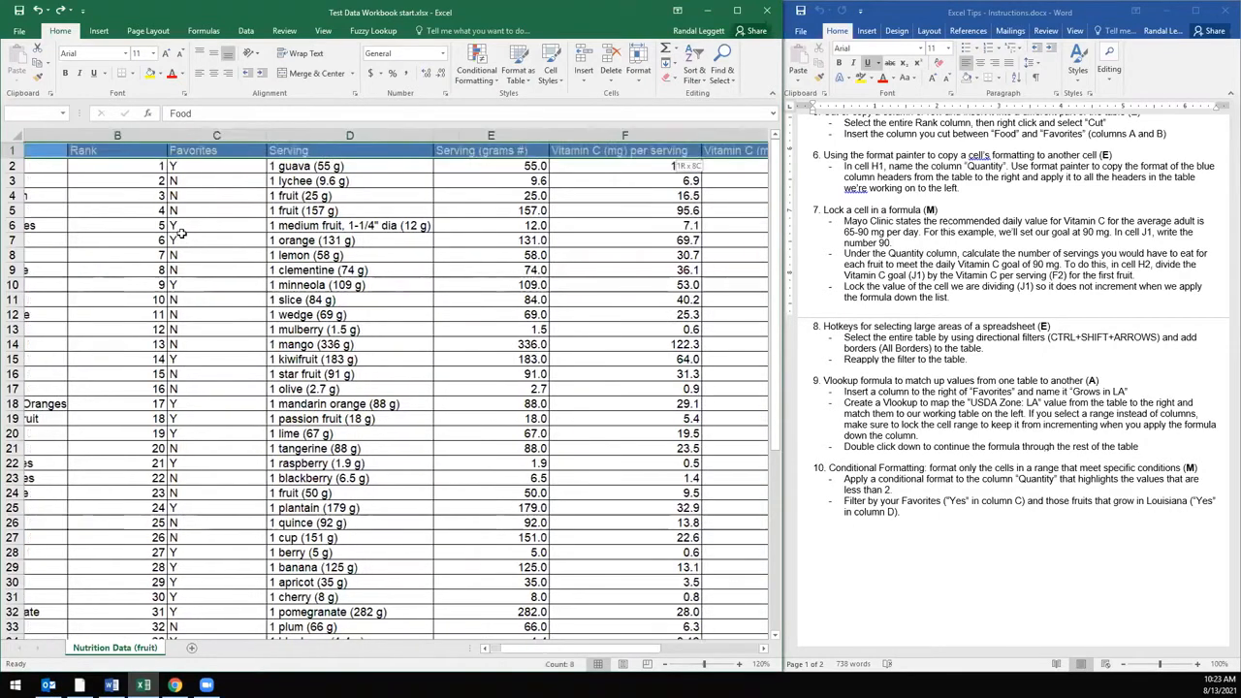
key(ctrl+shift+Down)
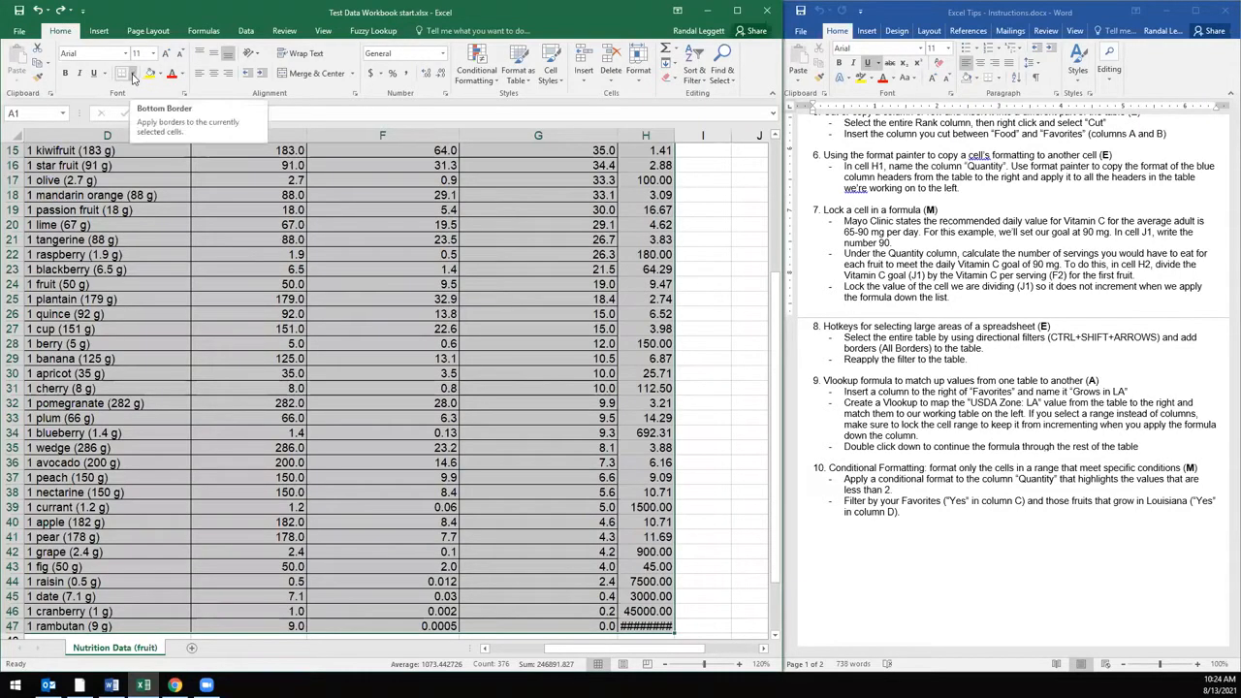
click(134, 75)
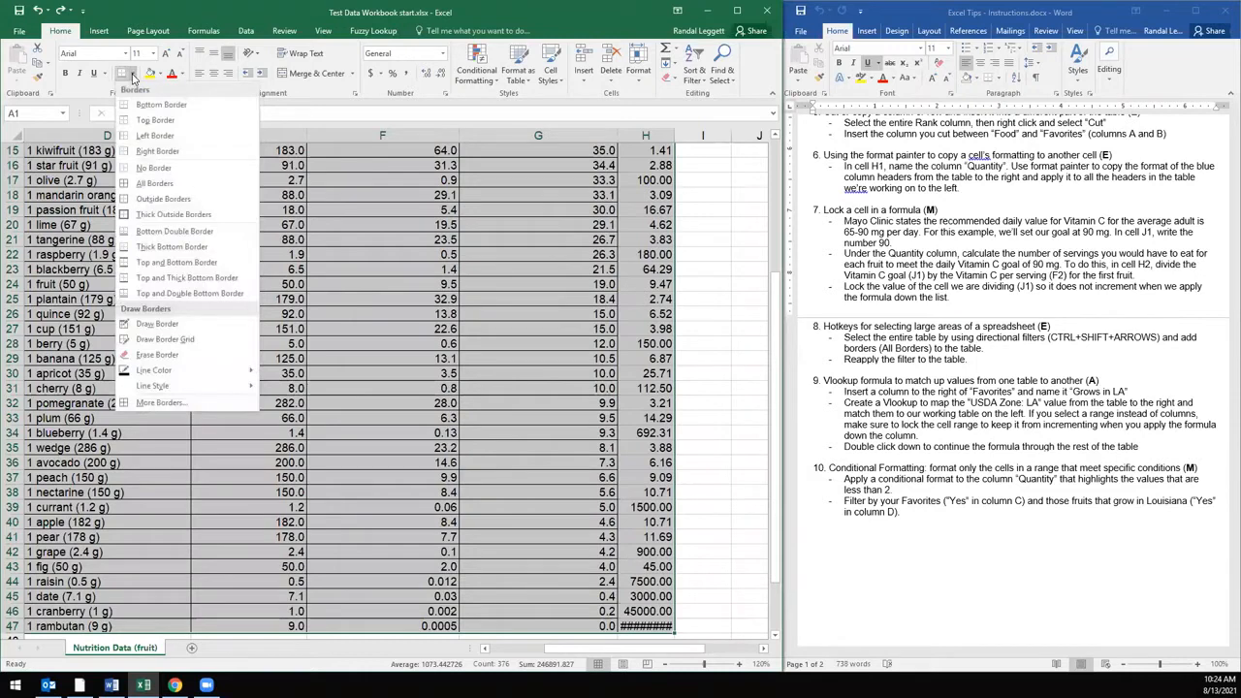
click(186, 187)
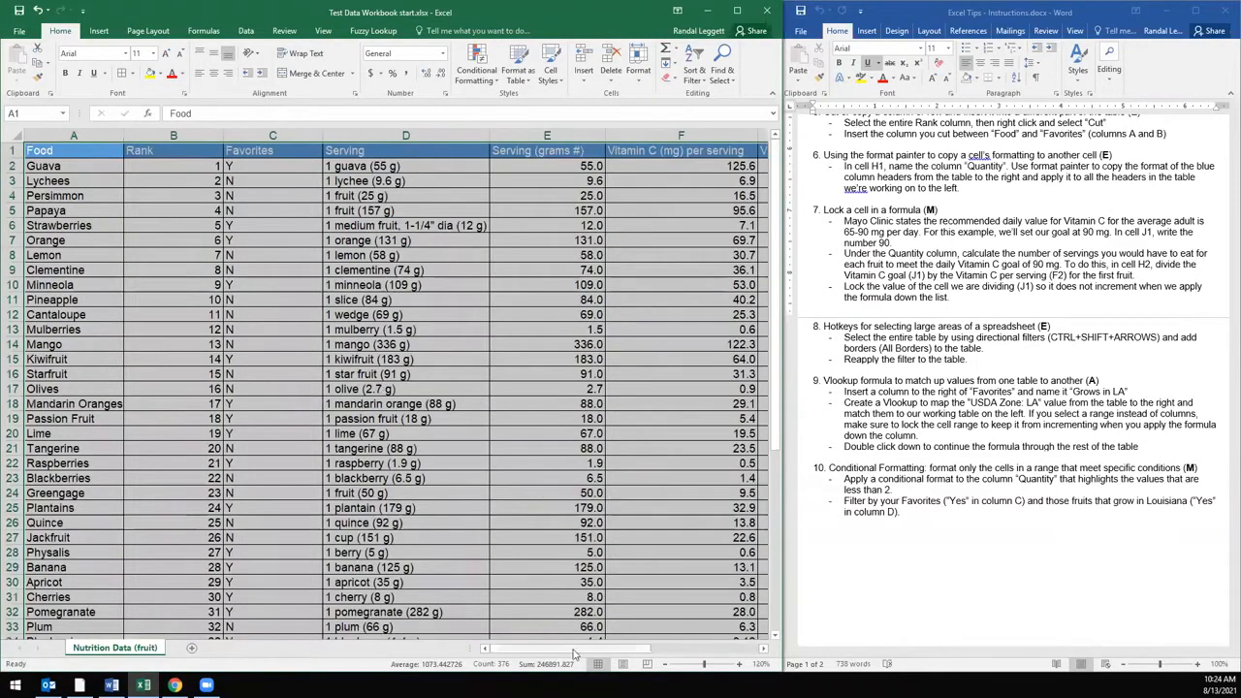
- Widen the Quantity column H so that its longest values fit
drag(573, 654, 609, 655)
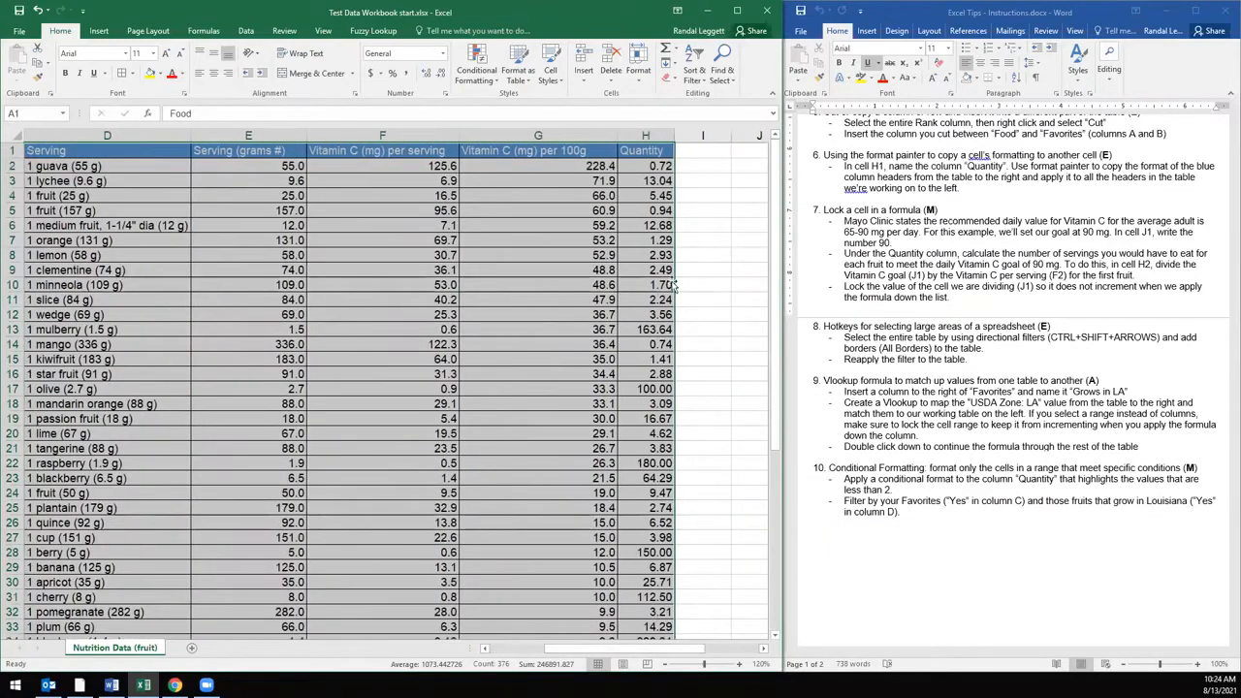
click(666, 180)
drag(676, 135, 692, 130)
drag(563, 653, 501, 652)
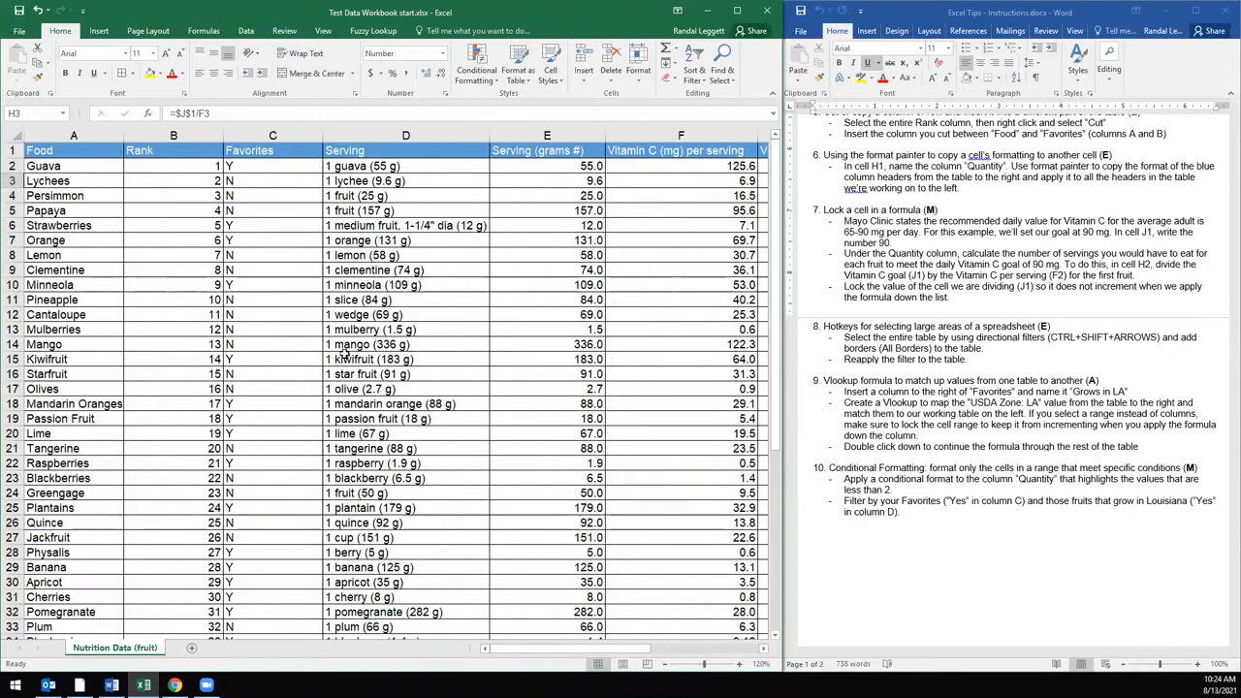
- Reapply the filter to the fruit table's header row, starting from the Food header in A1
click(56, 147)
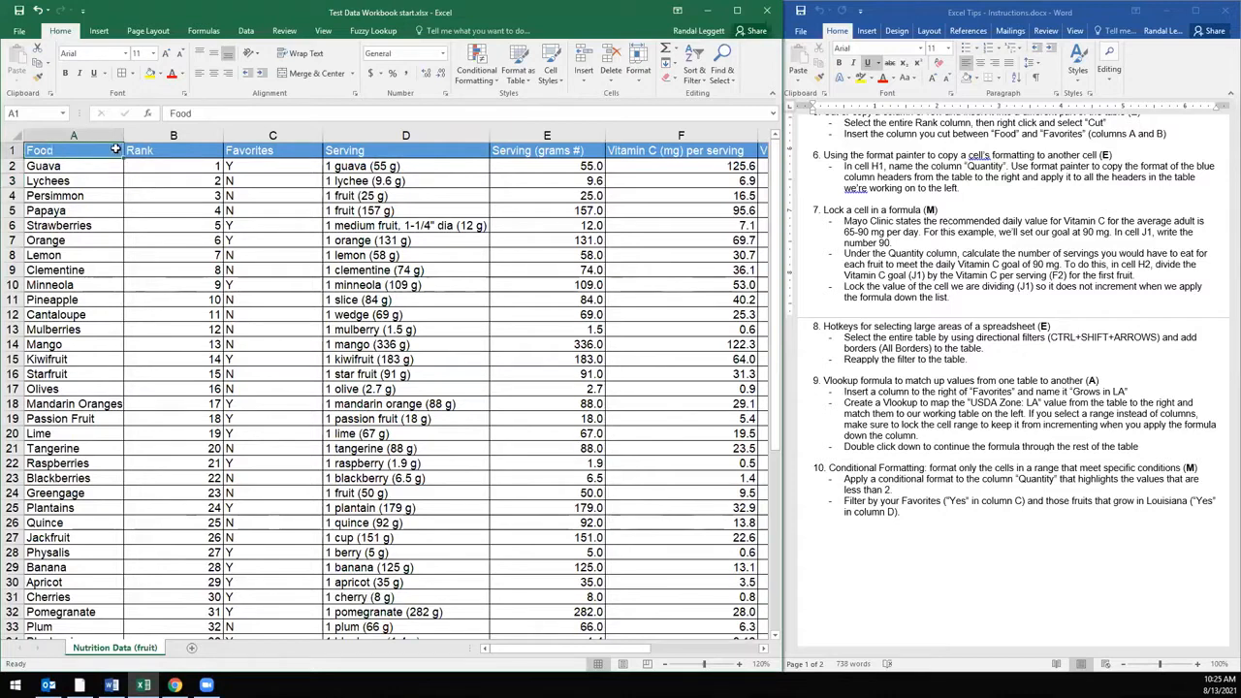
click(701, 74)
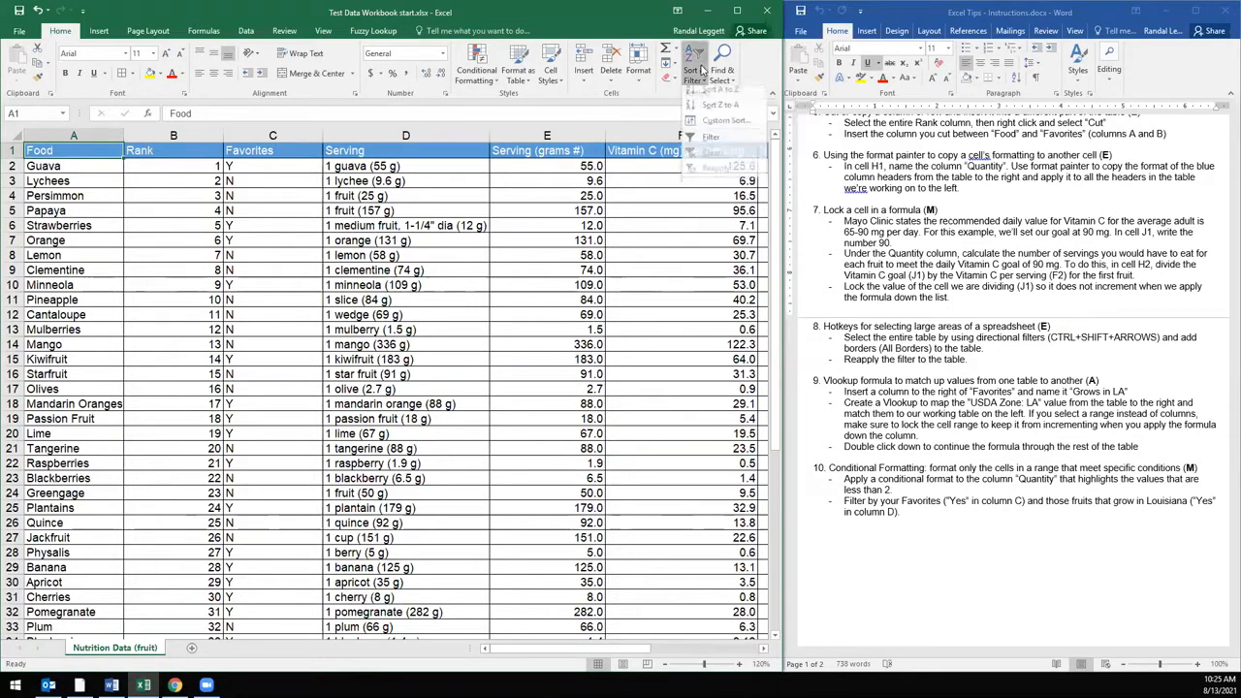
click(711, 142)
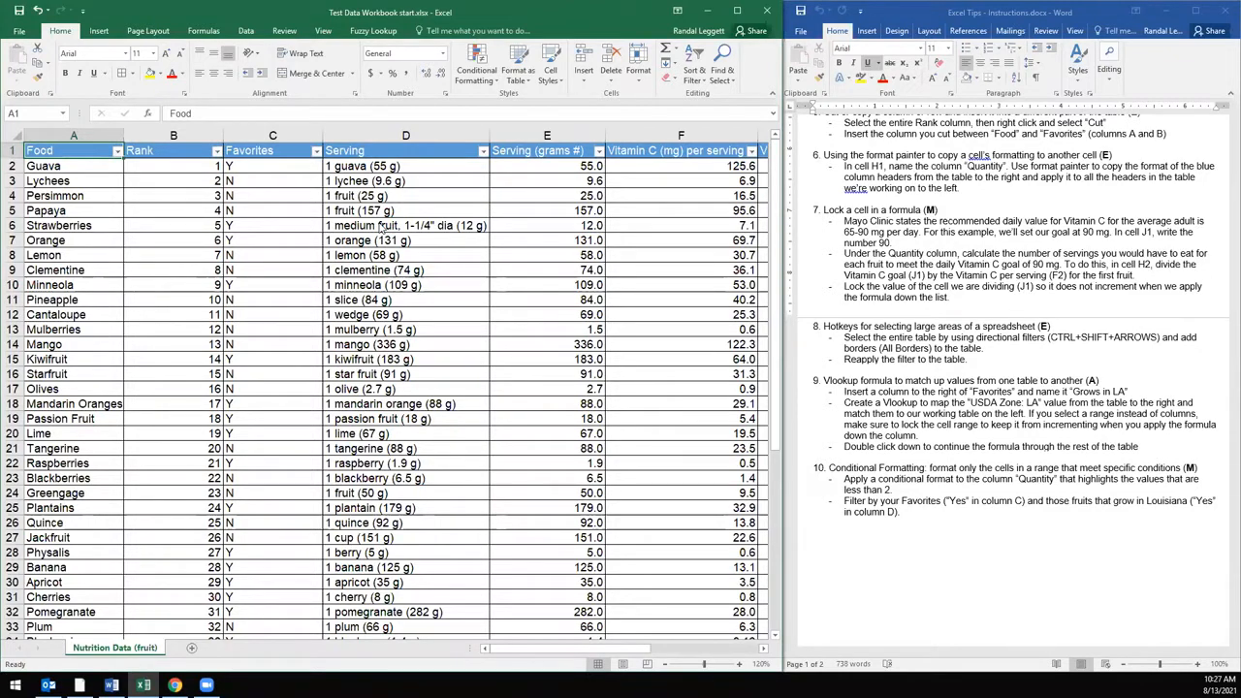
- Try inserting a blank column before the Serving column and undo the insertion
click(381, 227)
click(363, 153)
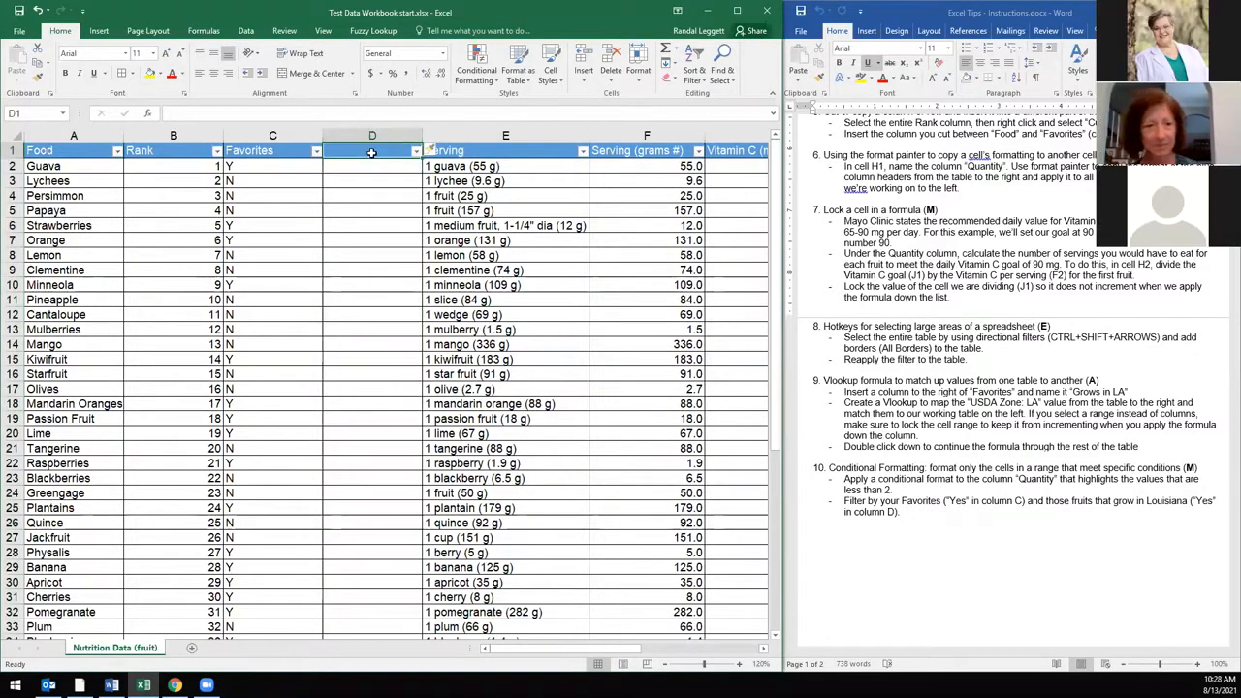
key(ctrl+z)
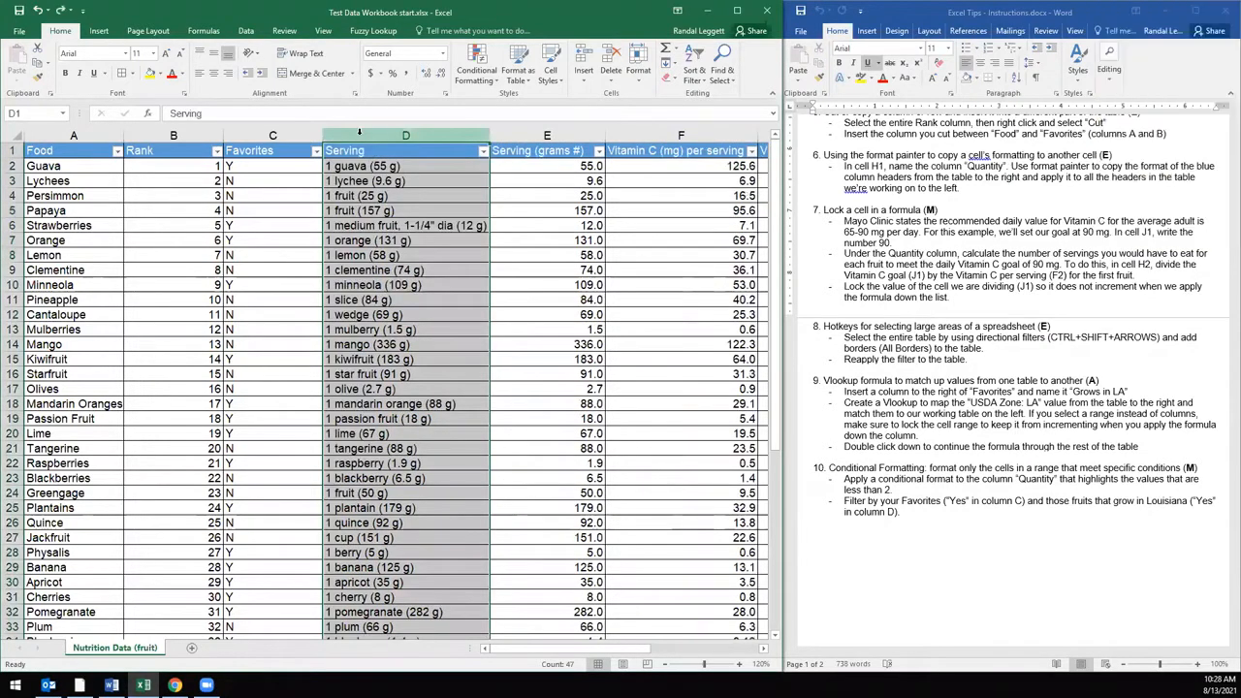
- Insert a new column between Favorites and Serving and name its header "Grows in LA"
right_click(360, 132)
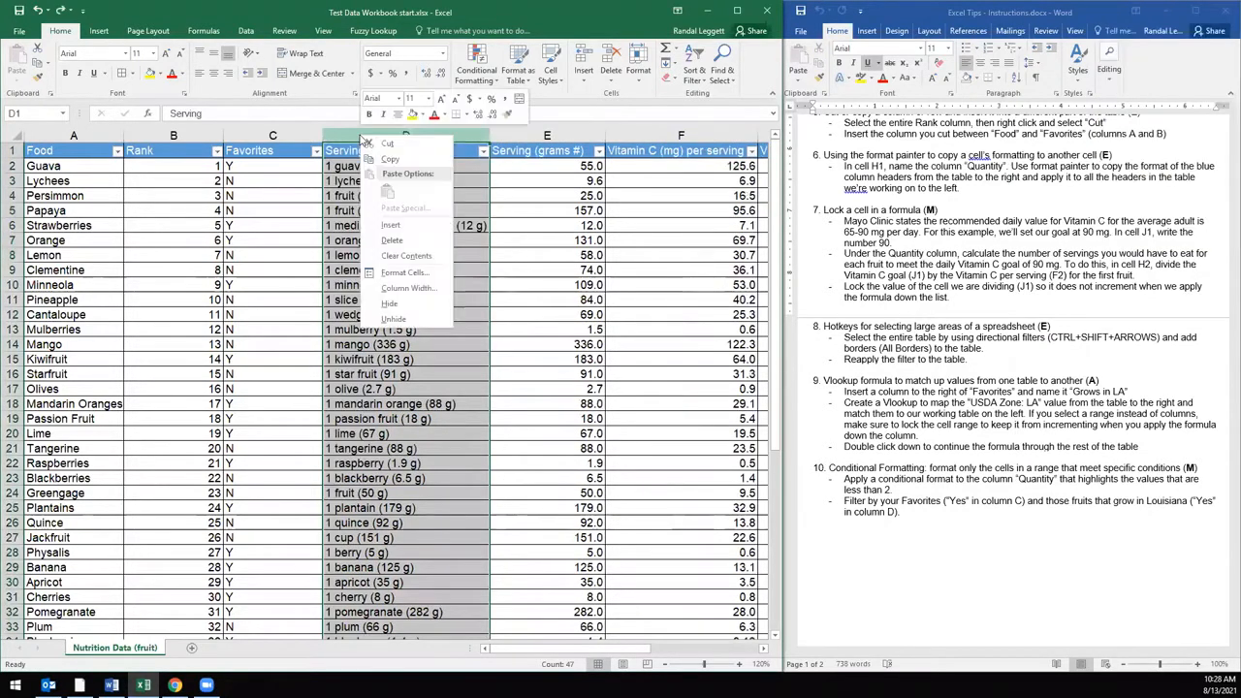
click(390, 225)
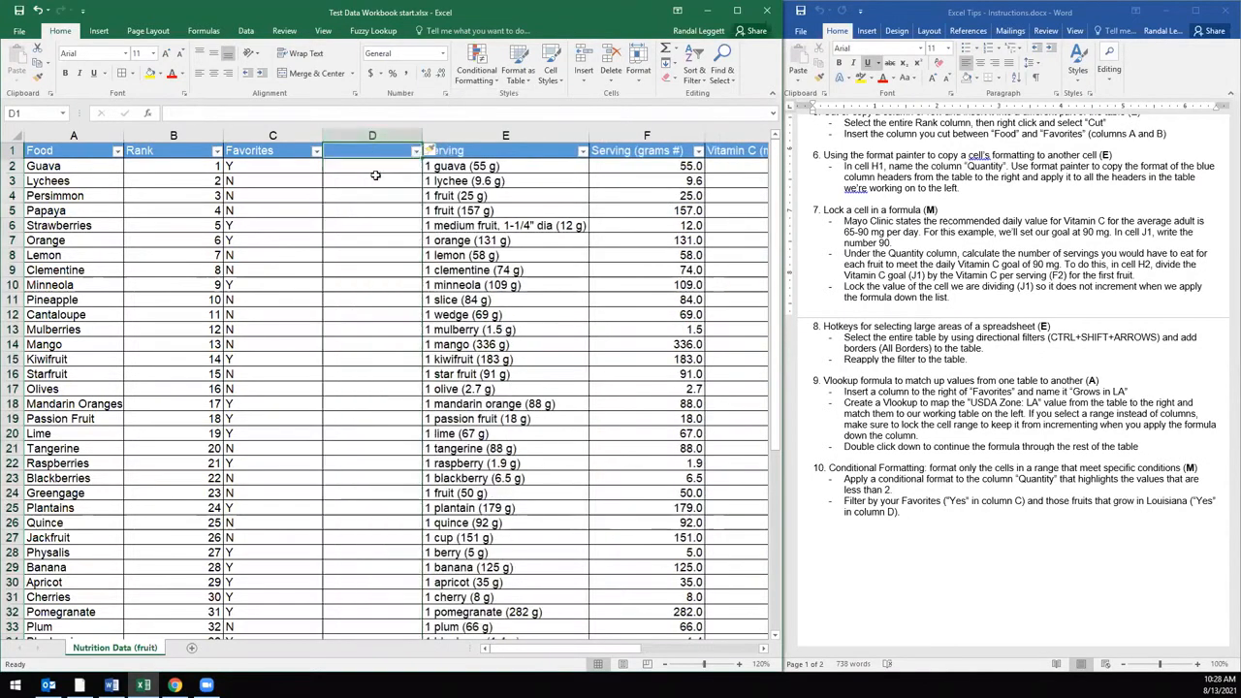
text(Grows in LA)
key(Return)
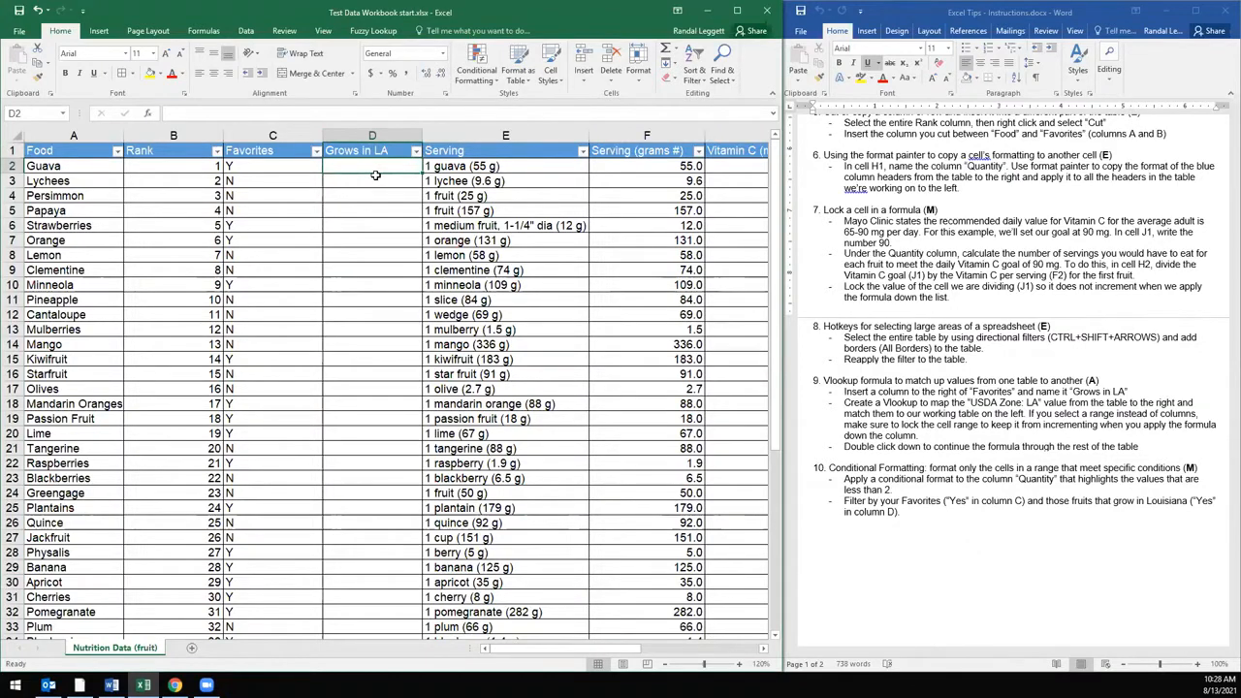
drag(565, 649, 678, 644)
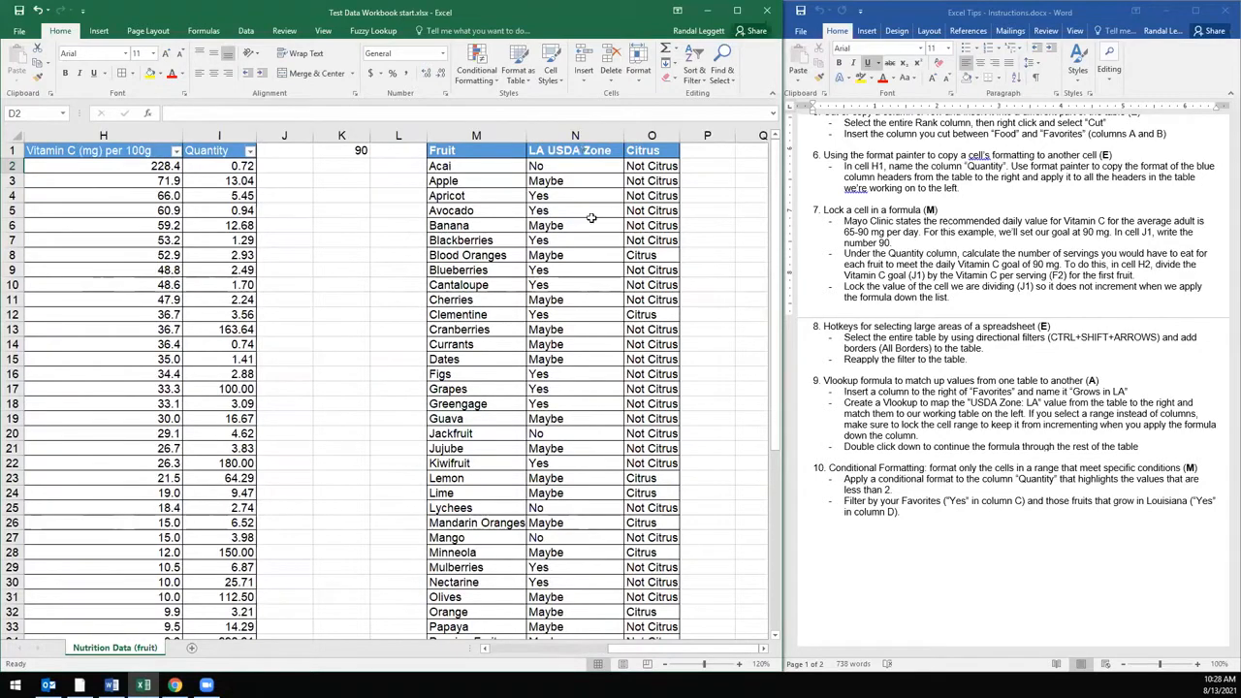
drag(563, 651, 550, 651)
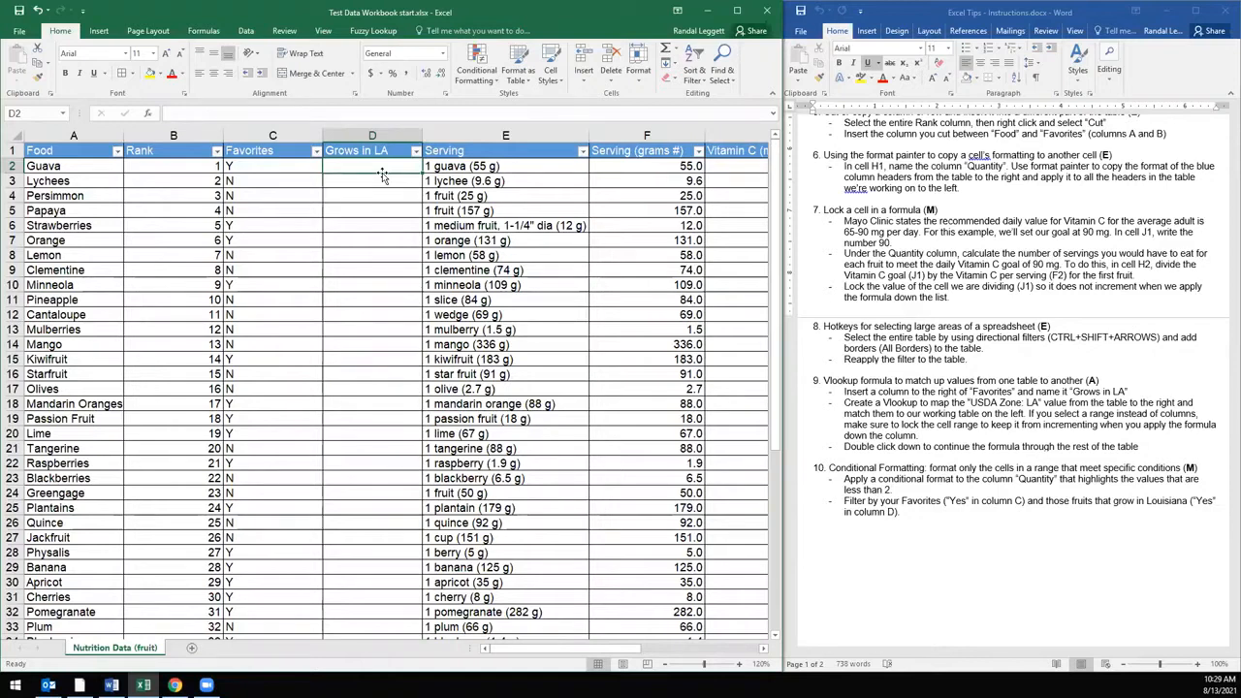
text(=)
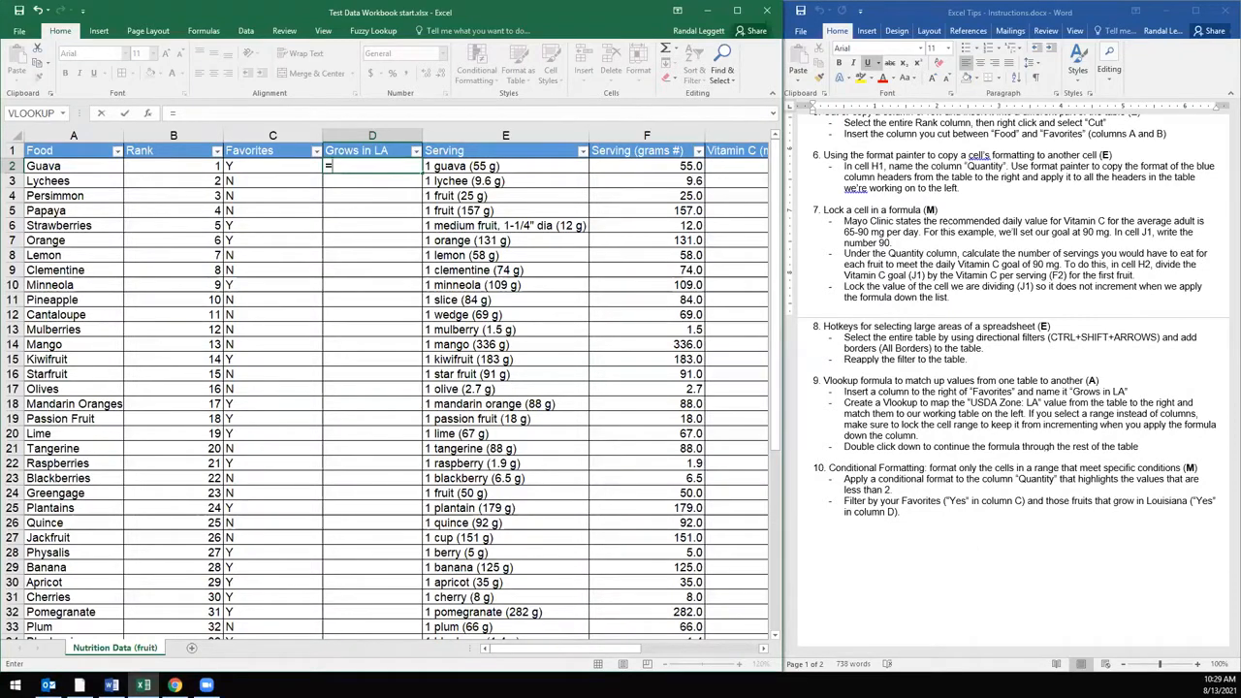
text(vl)
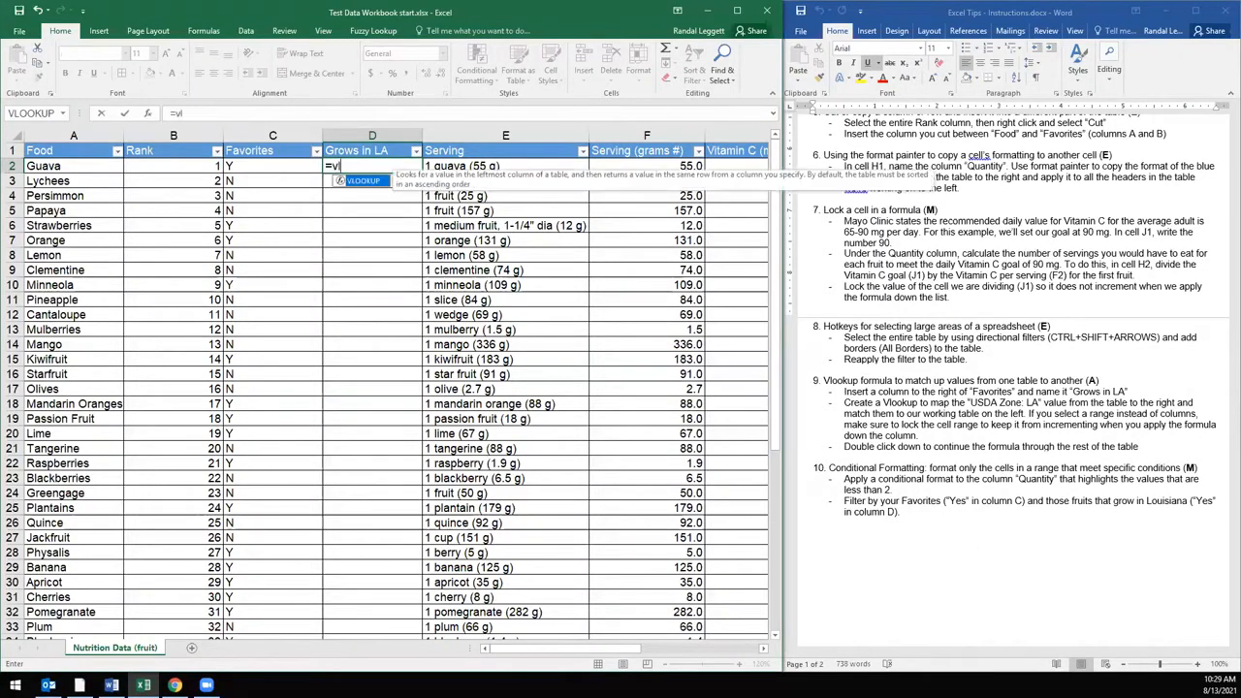
double_click(359, 182)
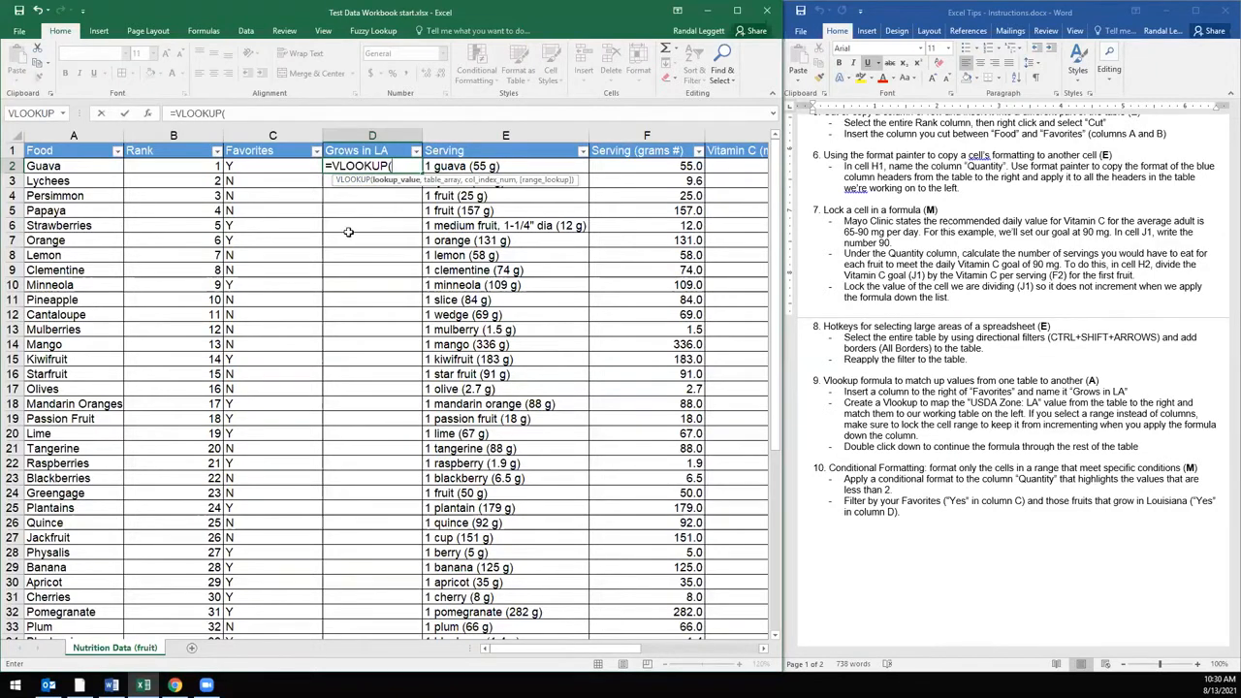
click(148, 114)
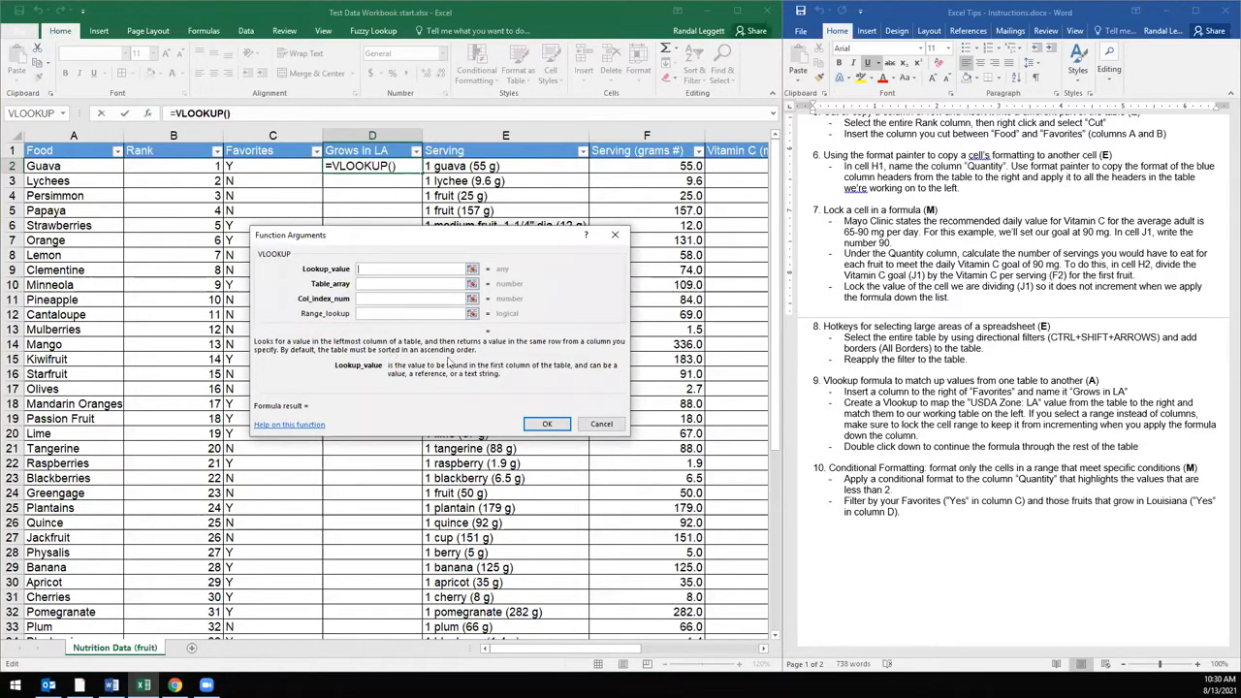
click(601, 424)
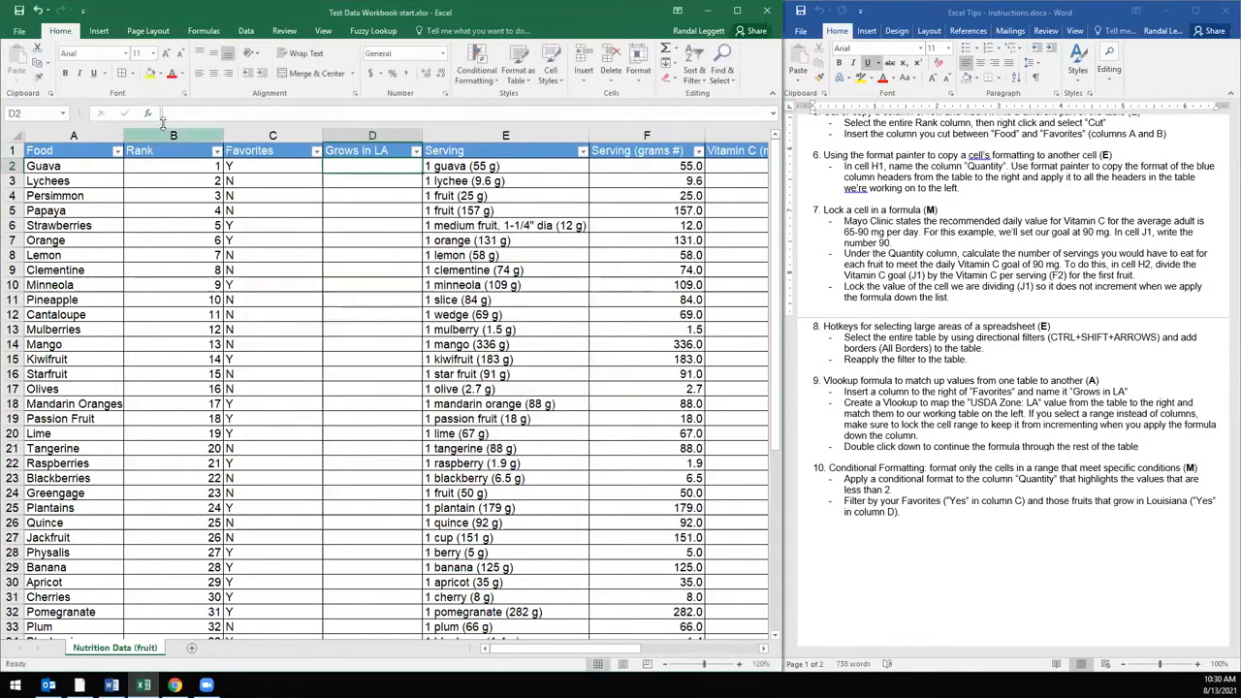
- Search the function list for "look" and "v", and insert the VLOOKUP function in cell D2
click(152, 114)
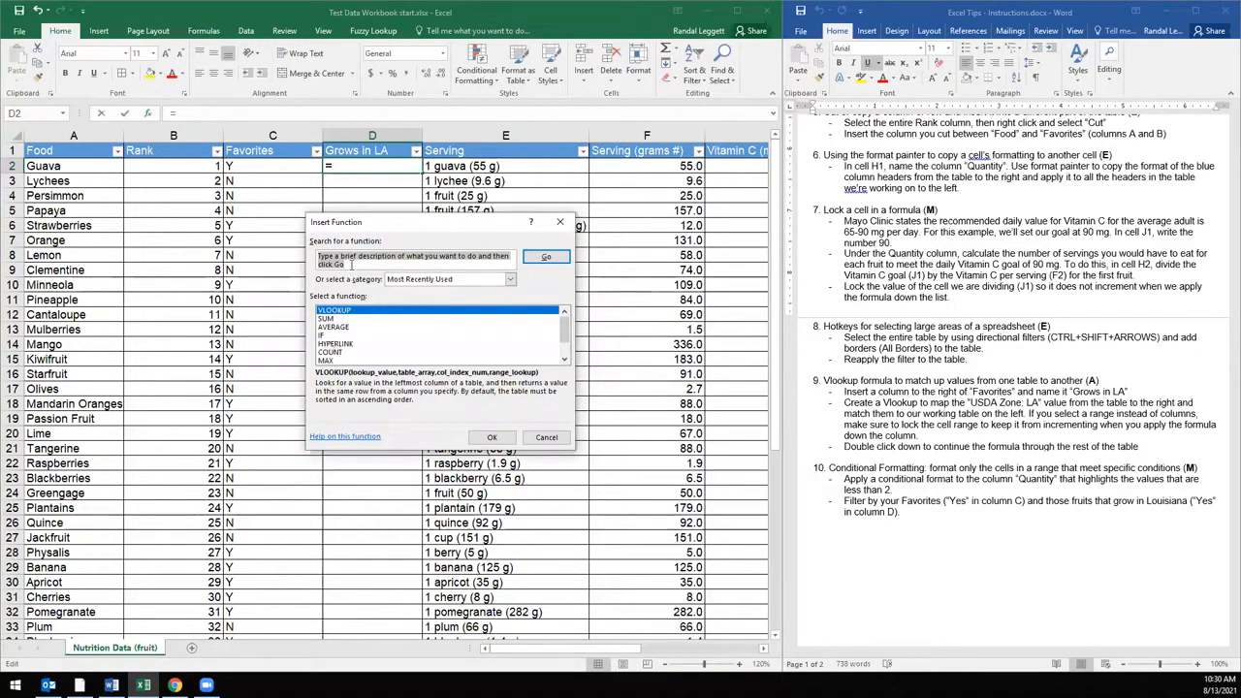
text(look)
key(Return)
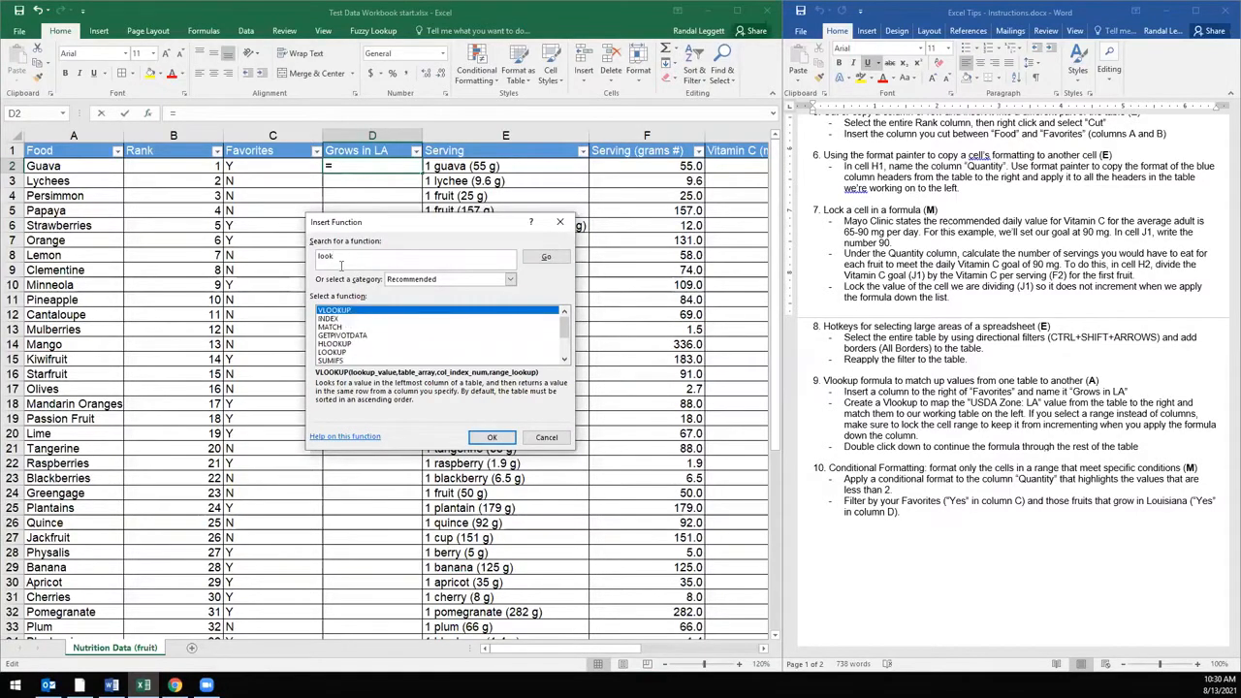
click(314, 256)
text(v)
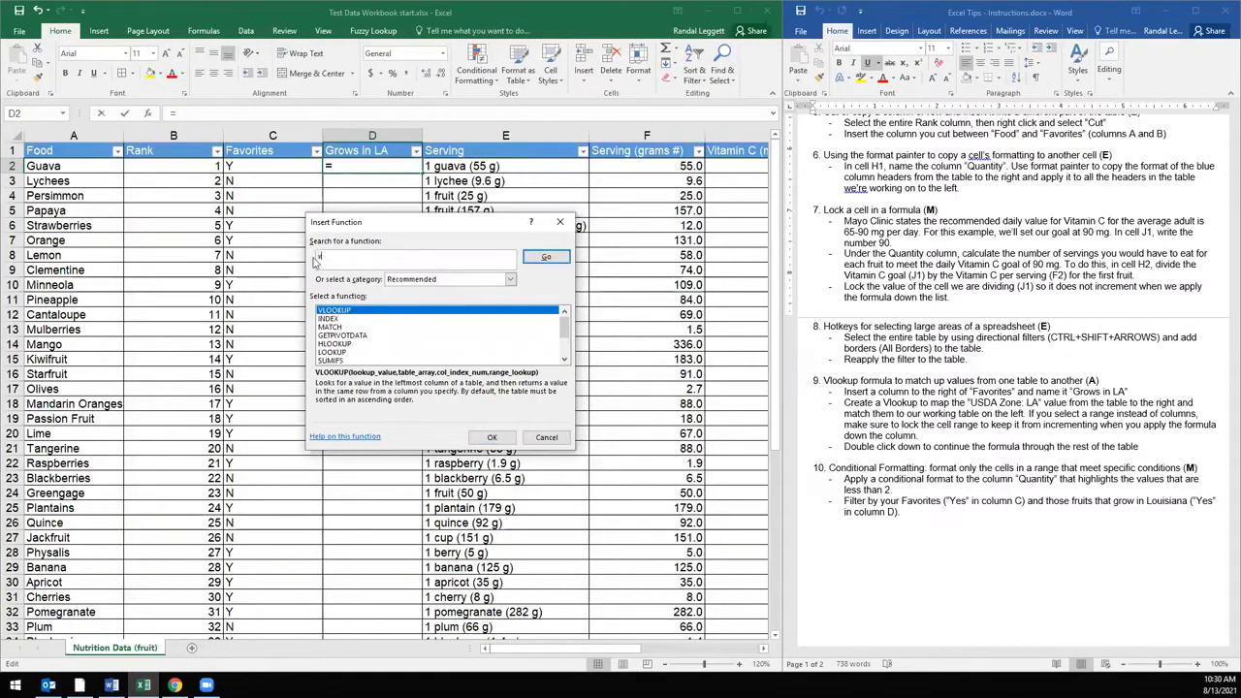
key(Return)
click(349, 328)
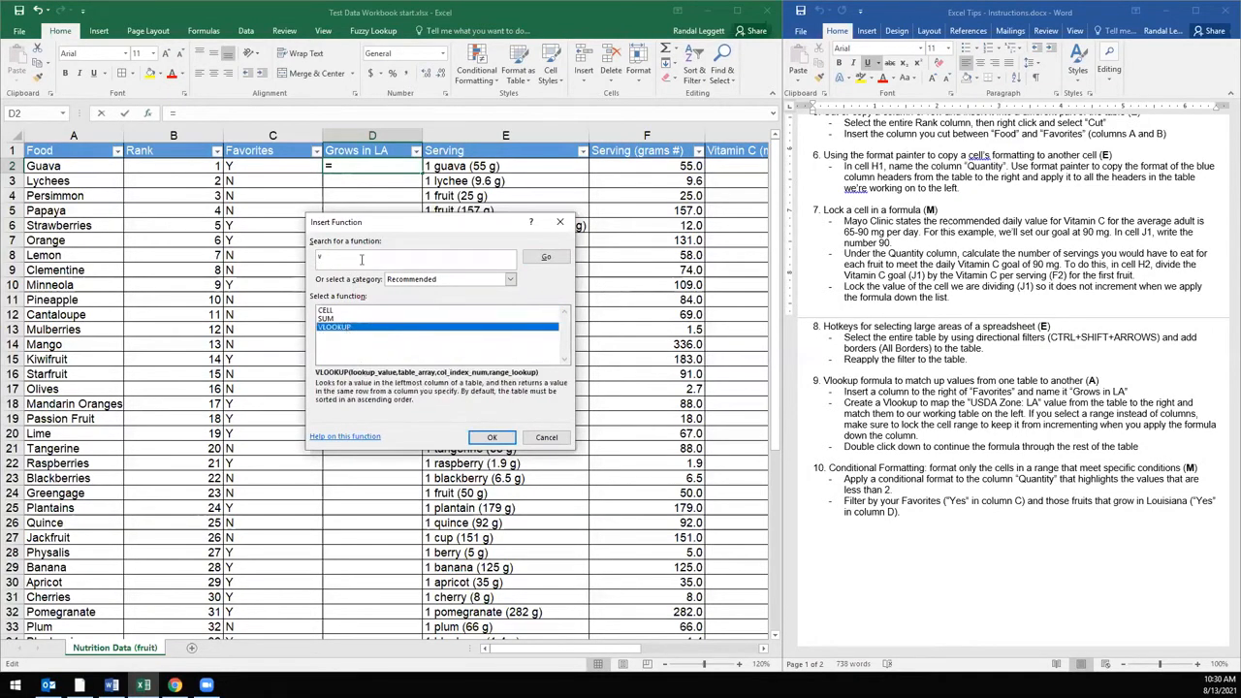
click(492, 438)
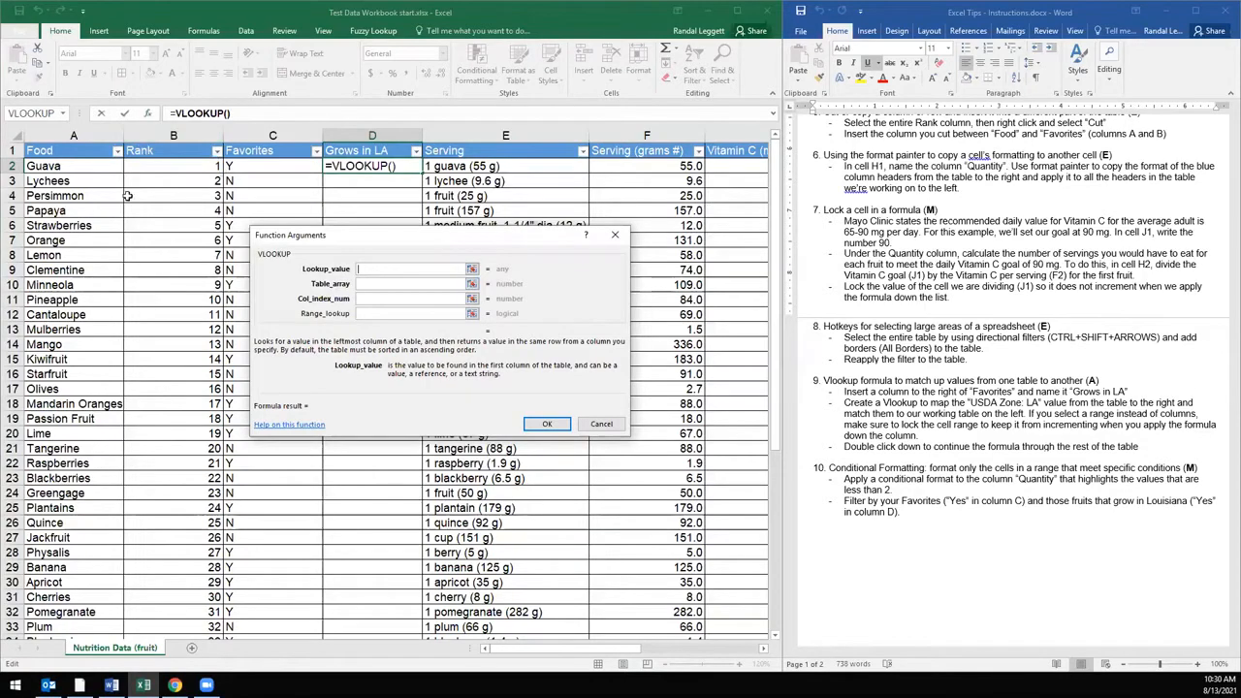
- Compare the fruit table with the LA USDA Zone table and set VLOOKUP's lookup value to the first food, A2
mouse_move(515, 653)
mouse_down()
mouse_move(625, 632)
mouse_move(499, 636)
mouse_up()
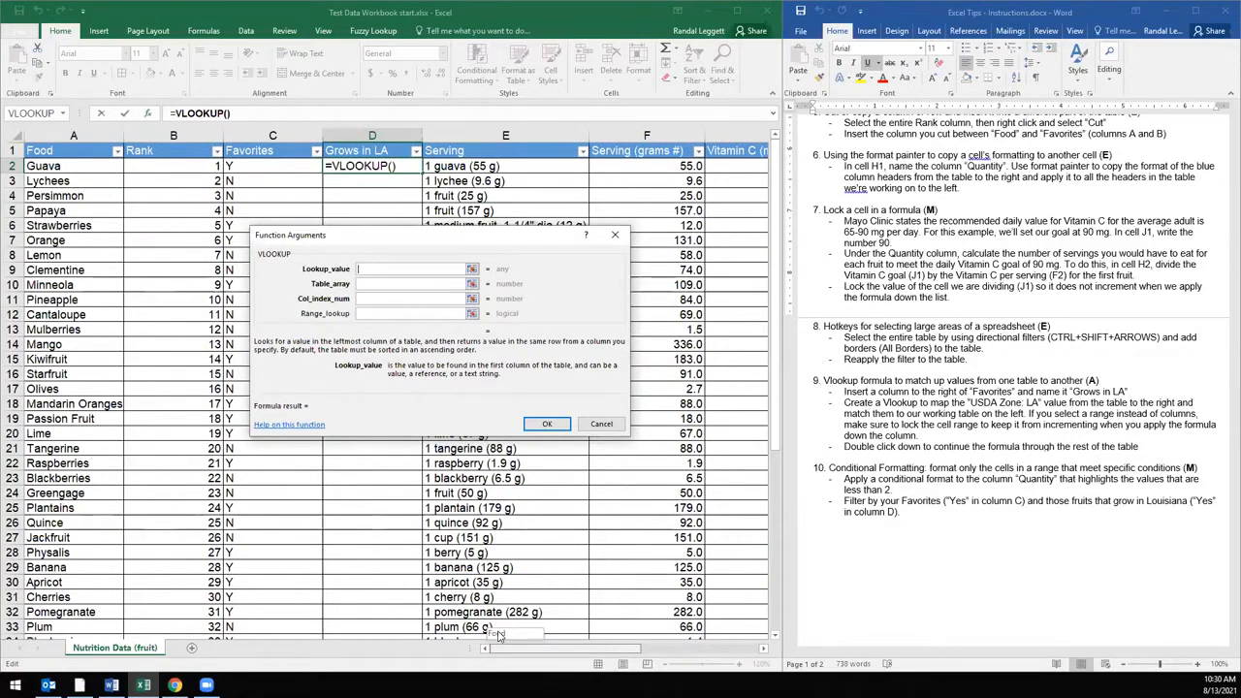
drag(499, 635, 625, 640)
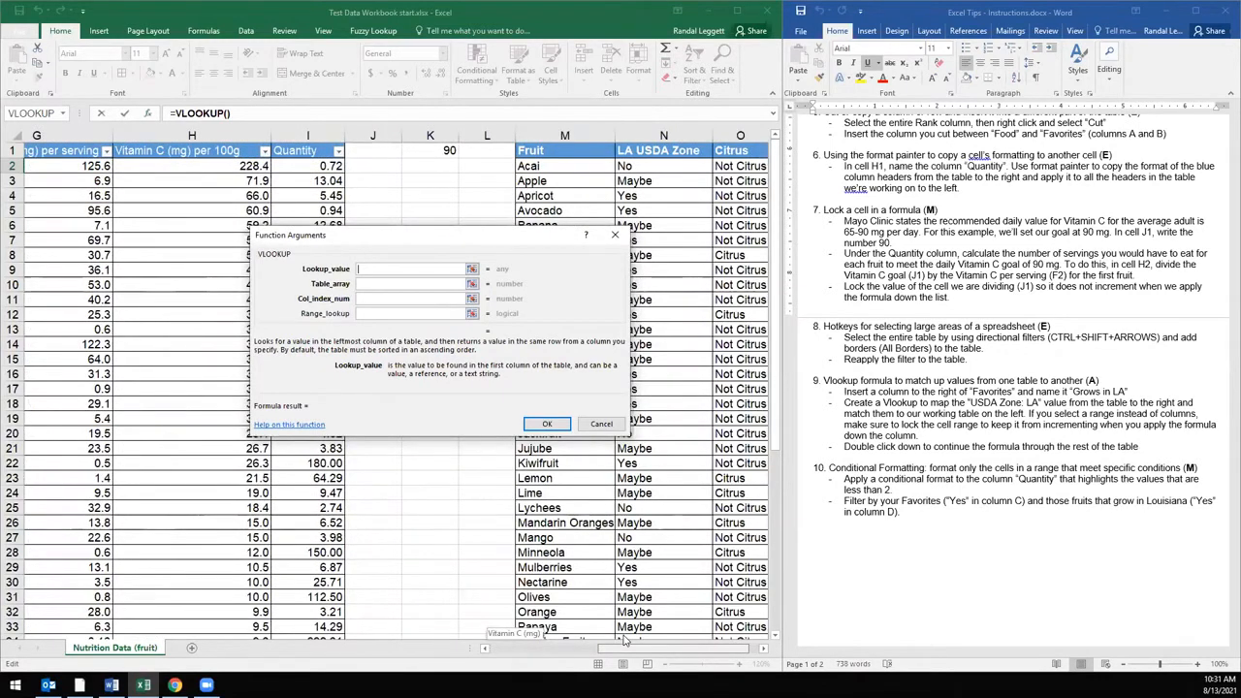
drag(626, 640, 517, 647)
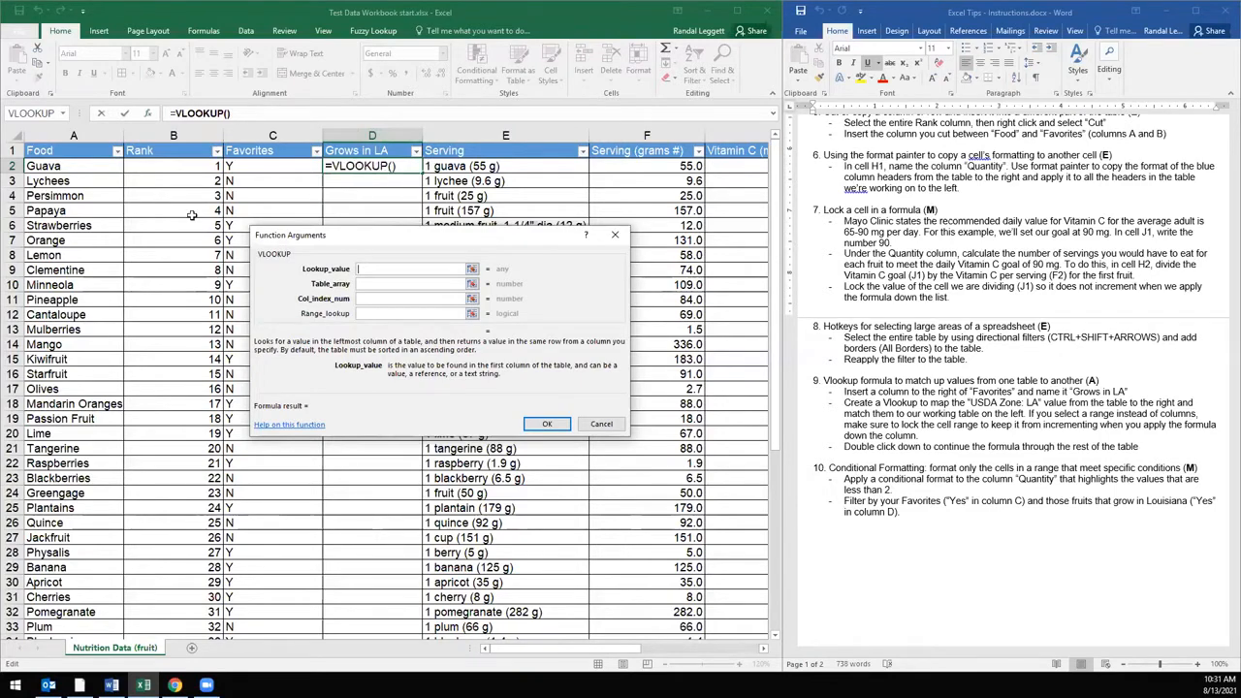
drag(574, 646, 637, 632)
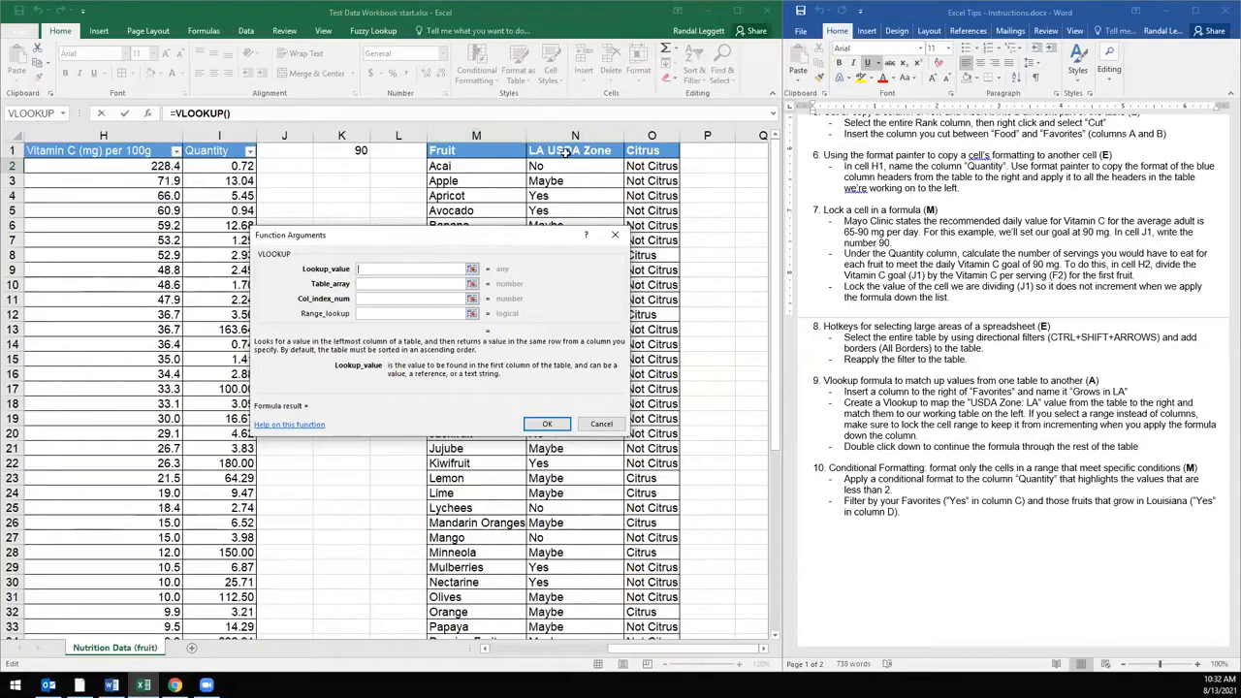
drag(599, 649, 519, 649)
click(70, 165)
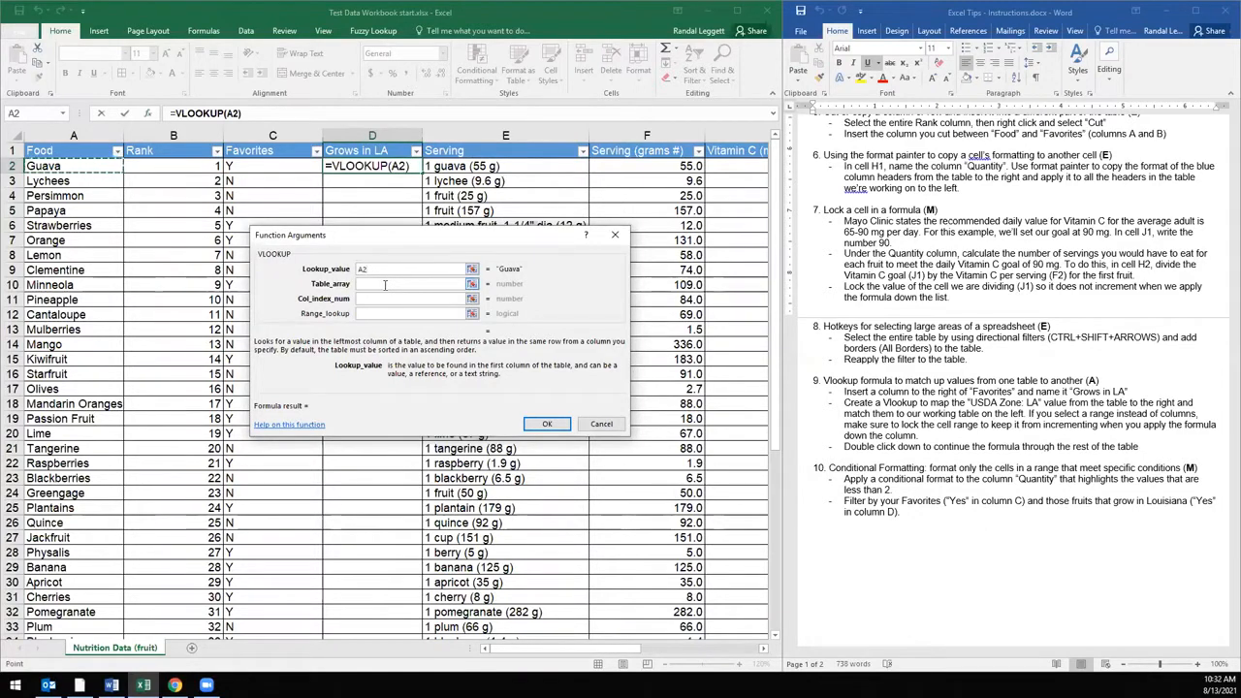
- Set VLOOKUP's table array to the Fruit and LA USDA Zone columns, M:N
click(384, 284)
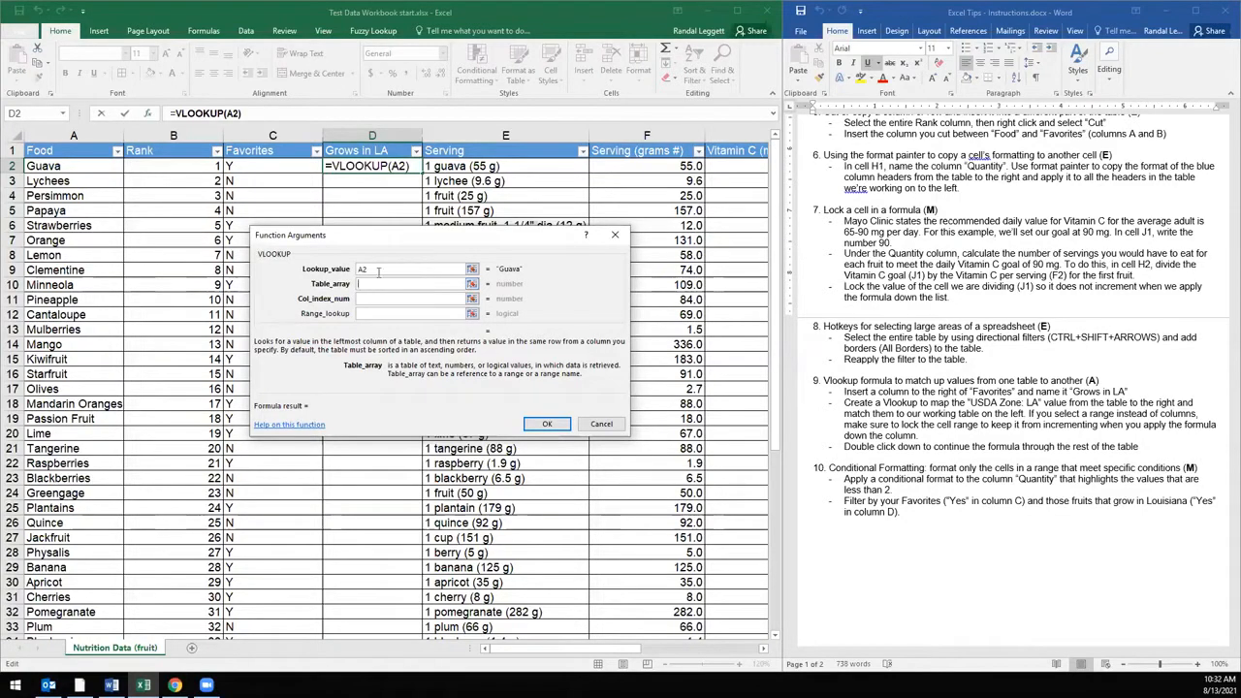
drag(572, 653, 678, 651)
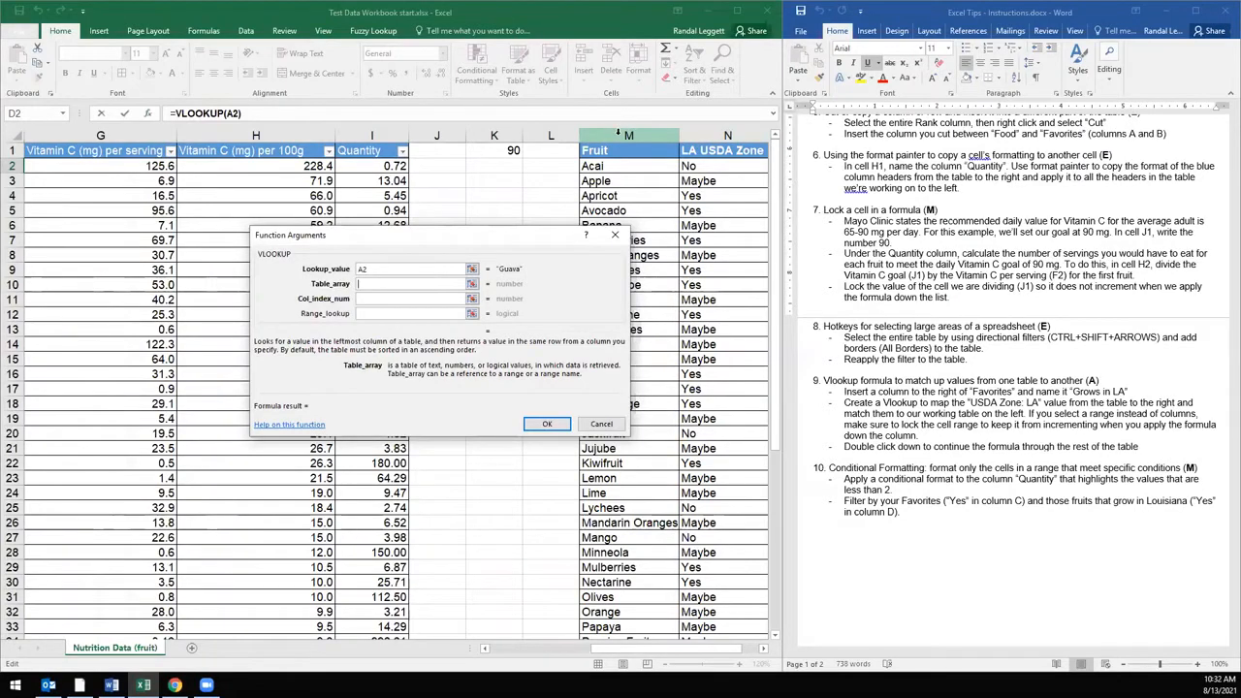
drag(628, 135, 696, 133)
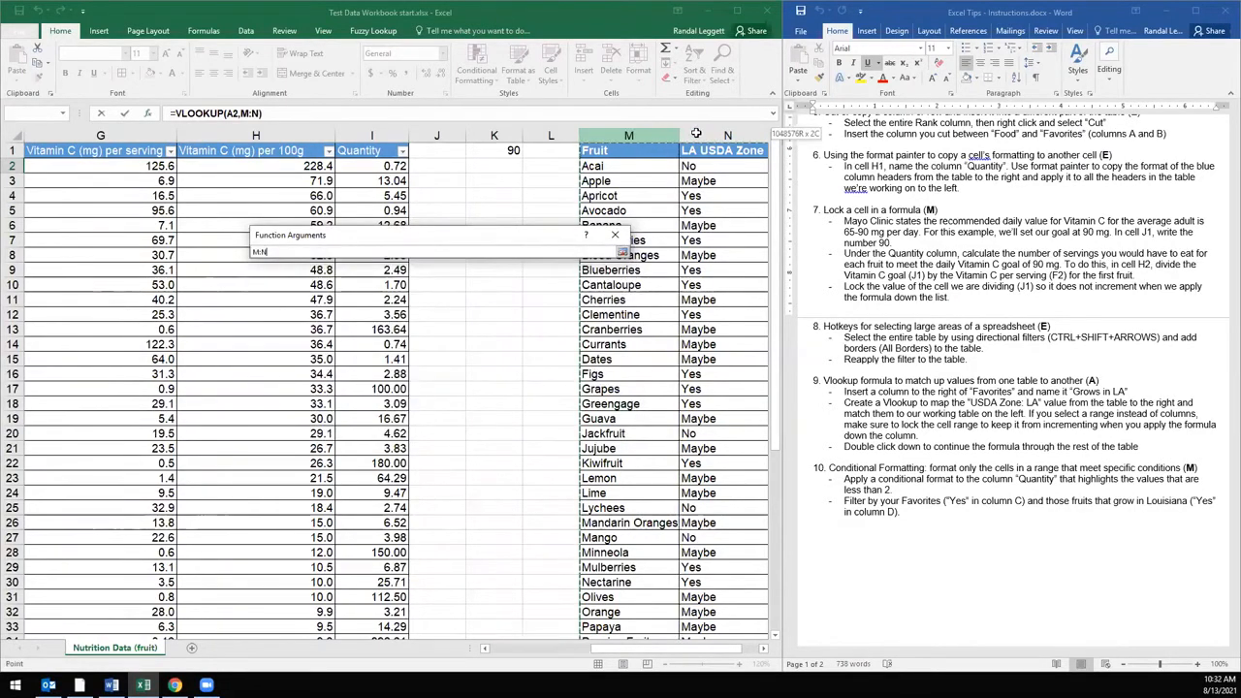
- Set VLOOKUP's column index number to 2 and range lookup to False, and enter the formula in D2
drag(696, 132, 696, 133)
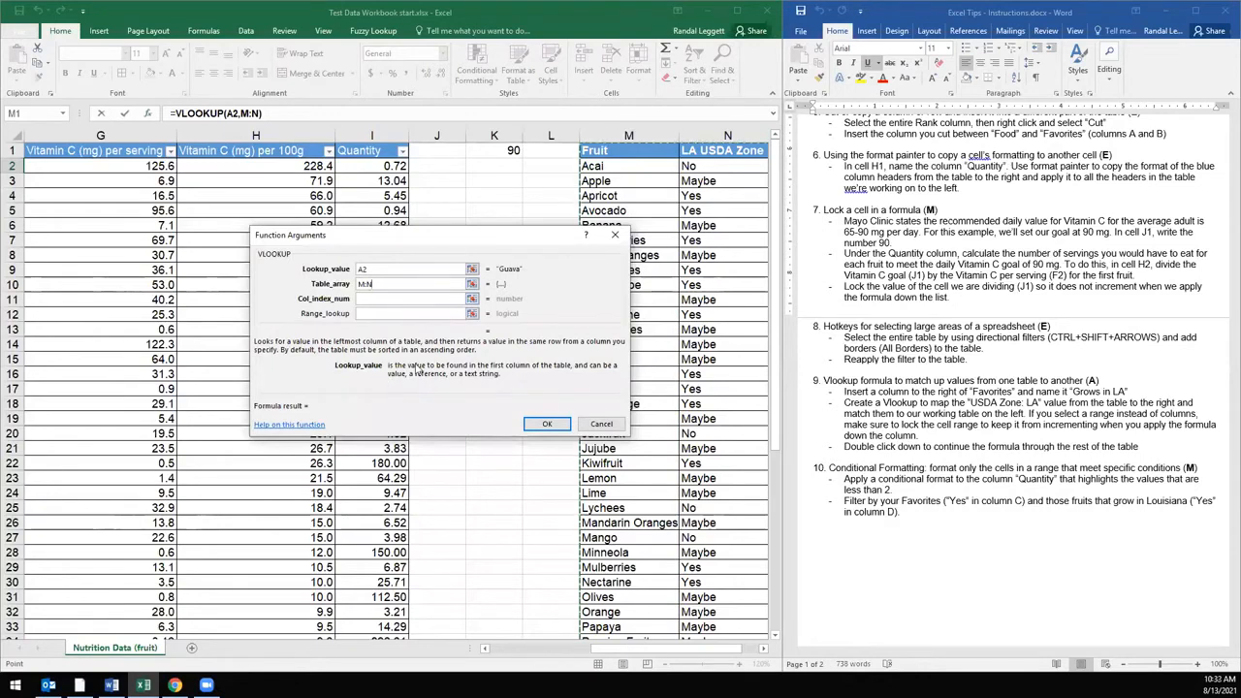
click(369, 301)
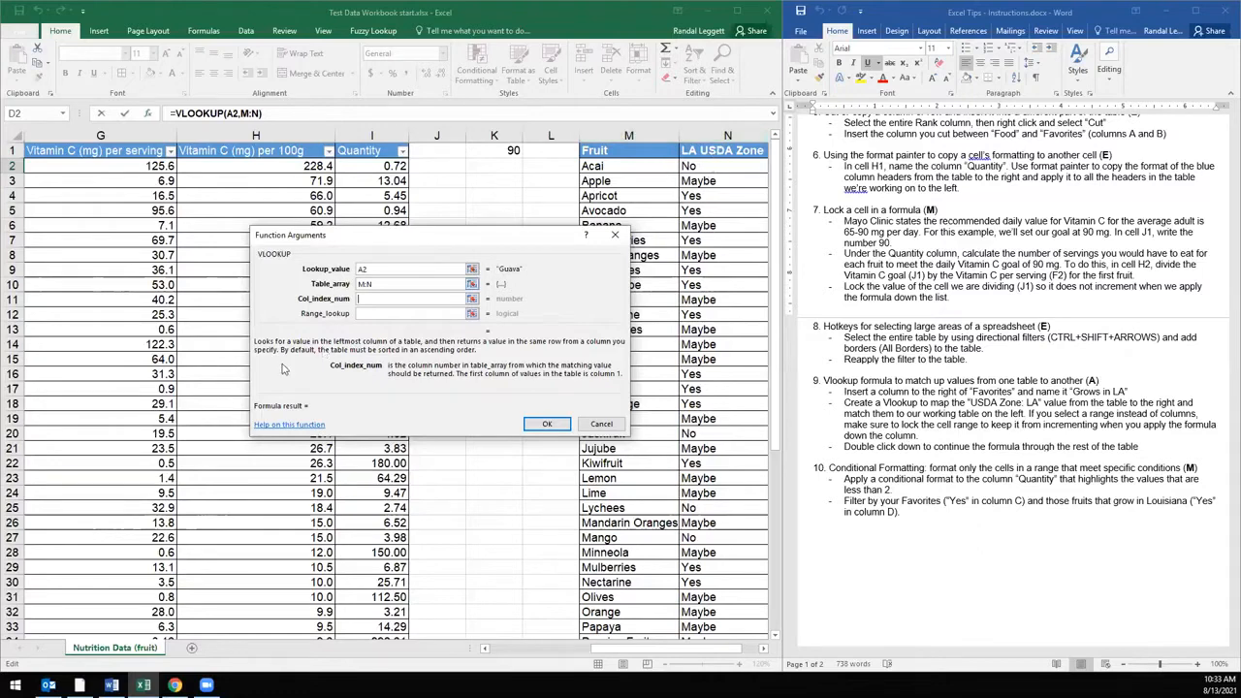
text(2)
click(381, 314)
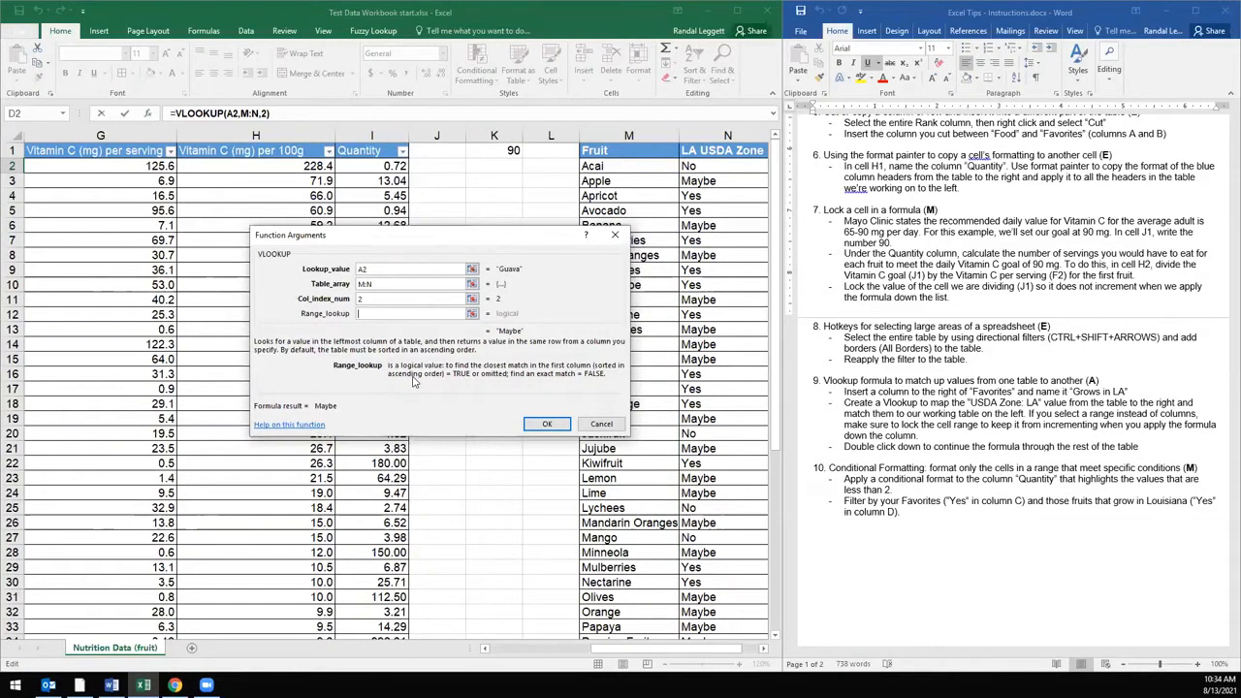
text(False)
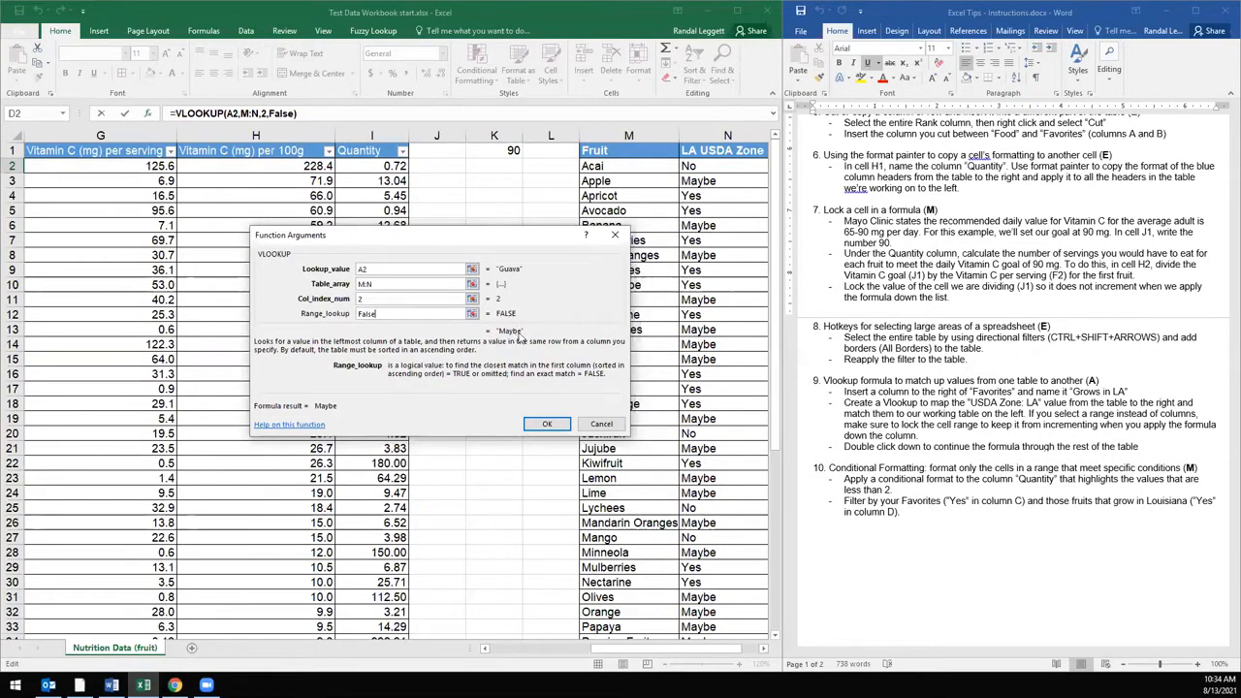
drag(534, 242, 464, 257)
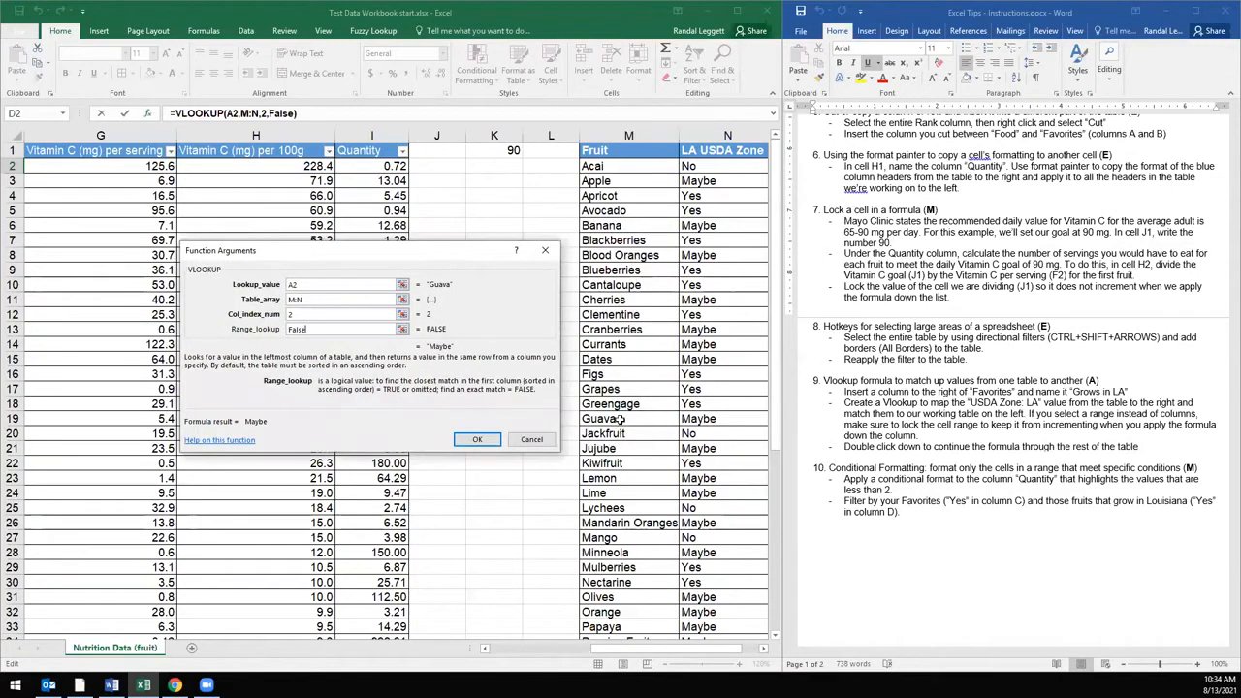
click(476, 441)
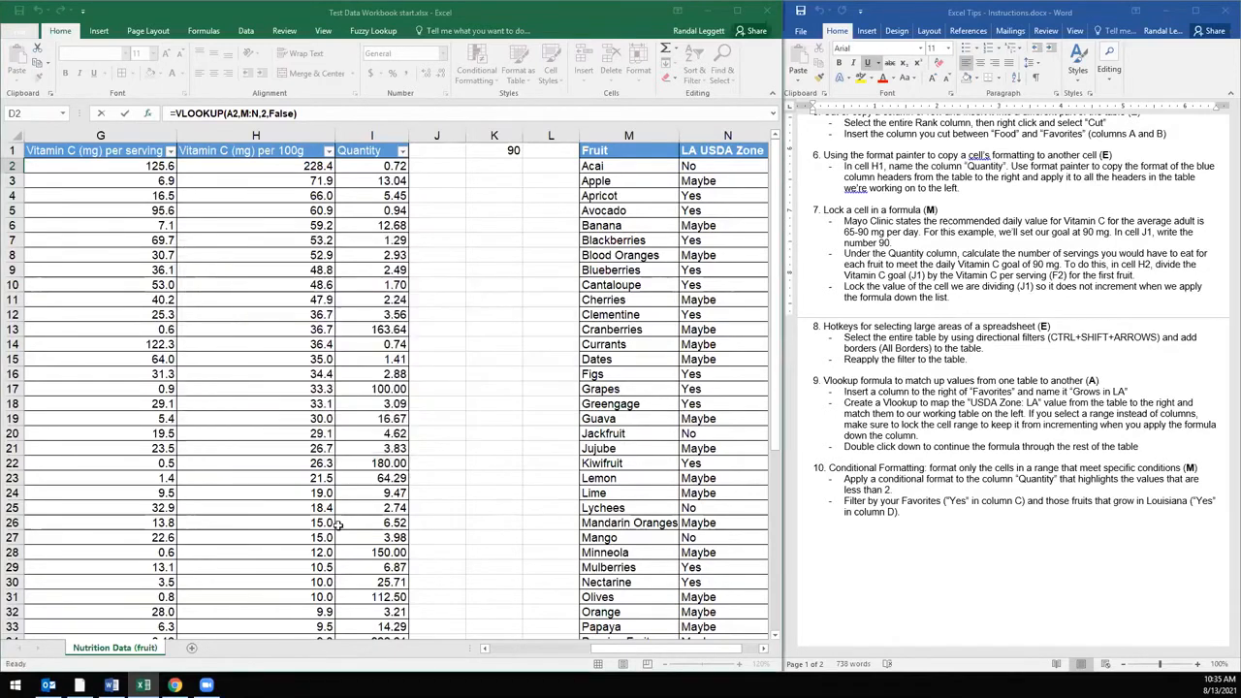
- Fill the VLOOKUP formula from D2 down the whole Grows in LA column to the last fruit
click(518, 647)
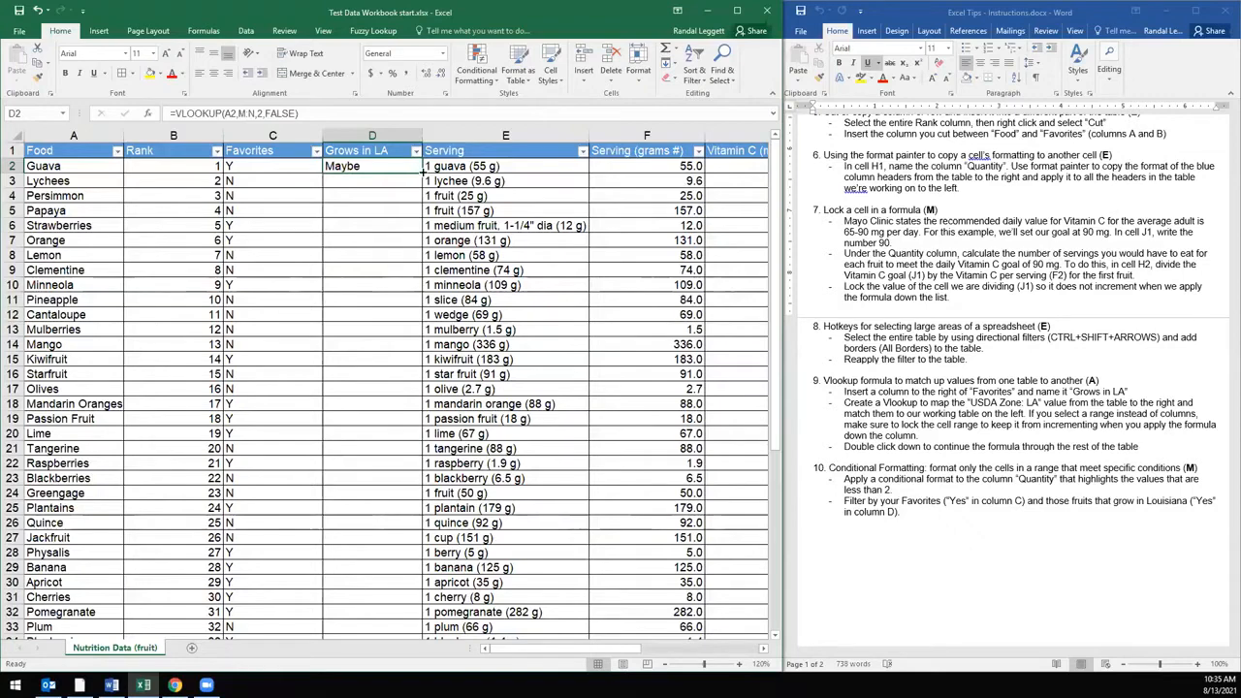
double_click(421, 171)
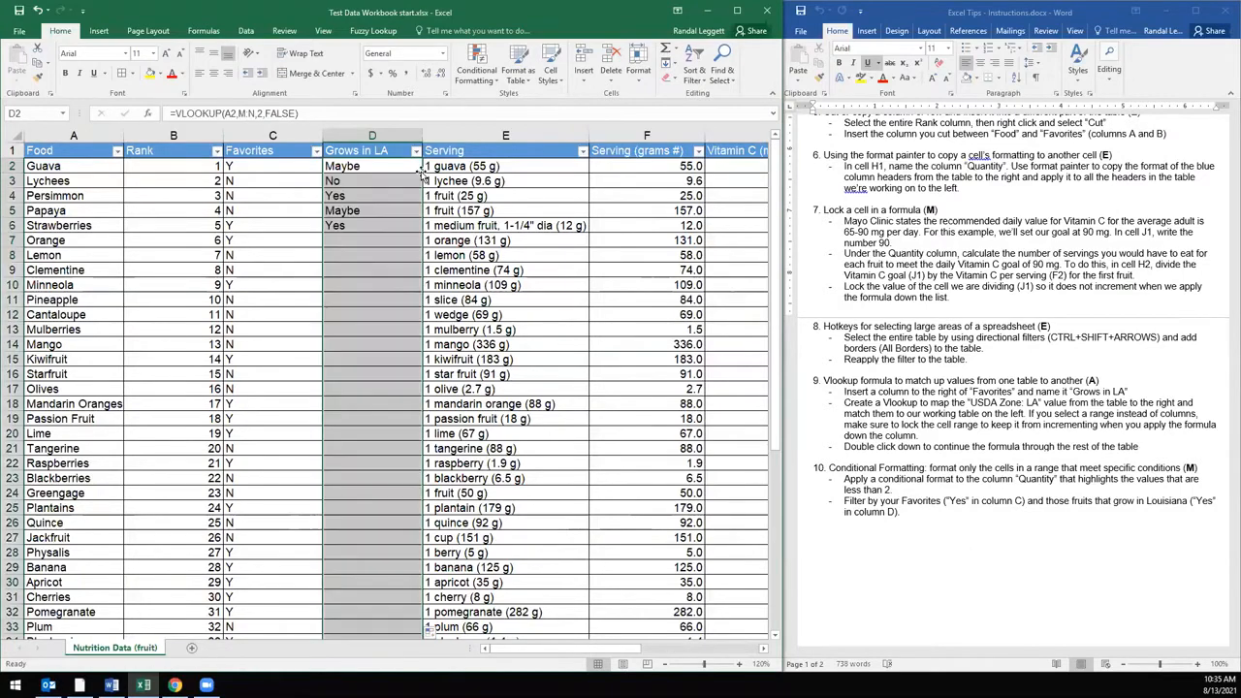
scroll(375, 311, down, 3)
scroll(374, 311, down, 4)
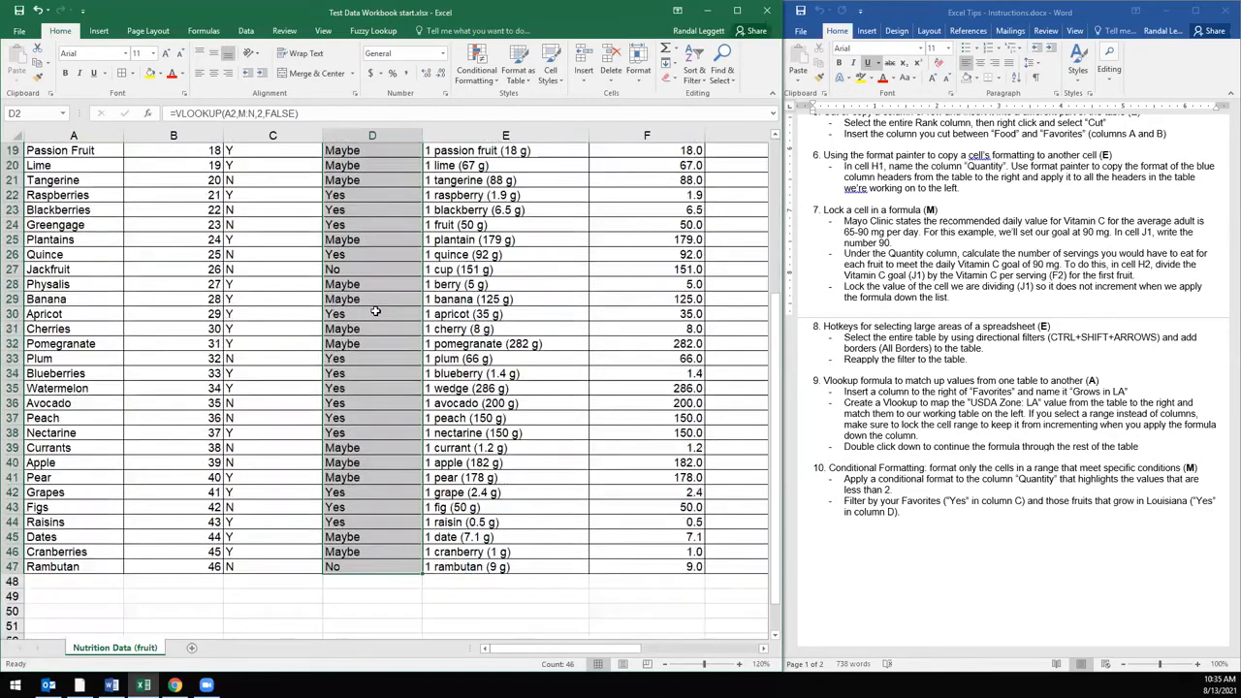
scroll(374, 318, up, 7)
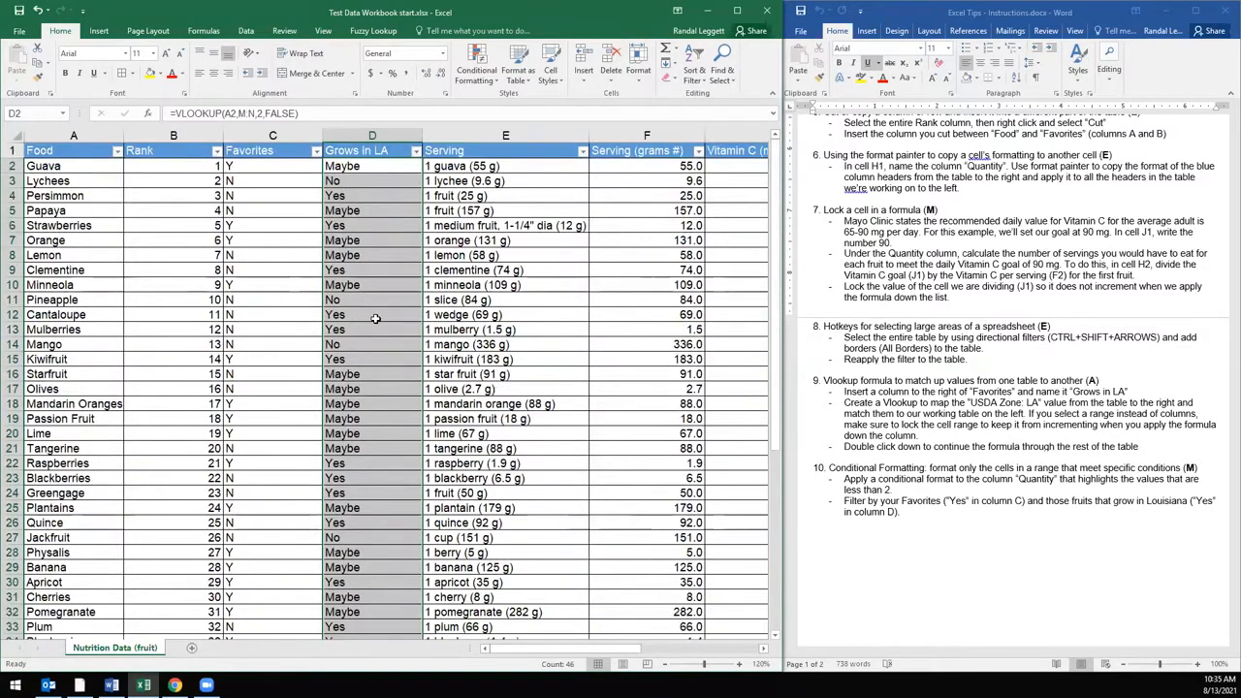
drag(569, 649, 483, 651)
- Clear Banana from cell M6 in the Fruit lookup column and check the Grows in LA values
click(370, 301)
drag(572, 650, 676, 646)
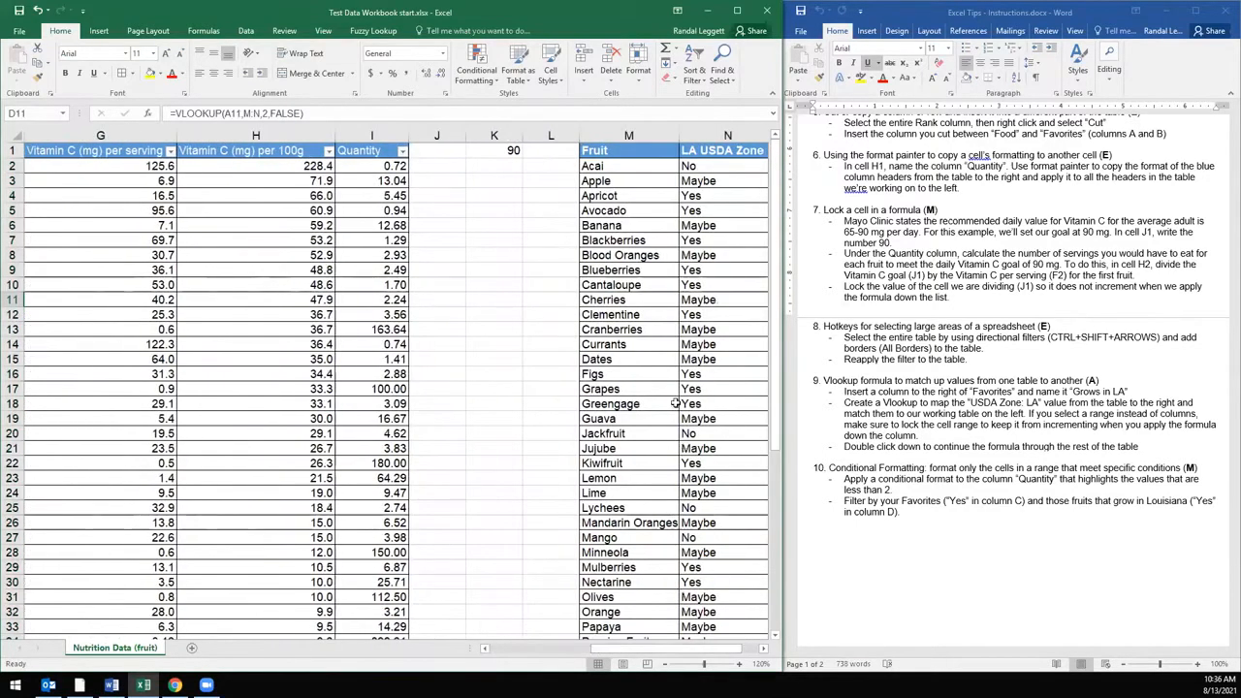
click(631, 314)
click(625, 227)
key(Delete)
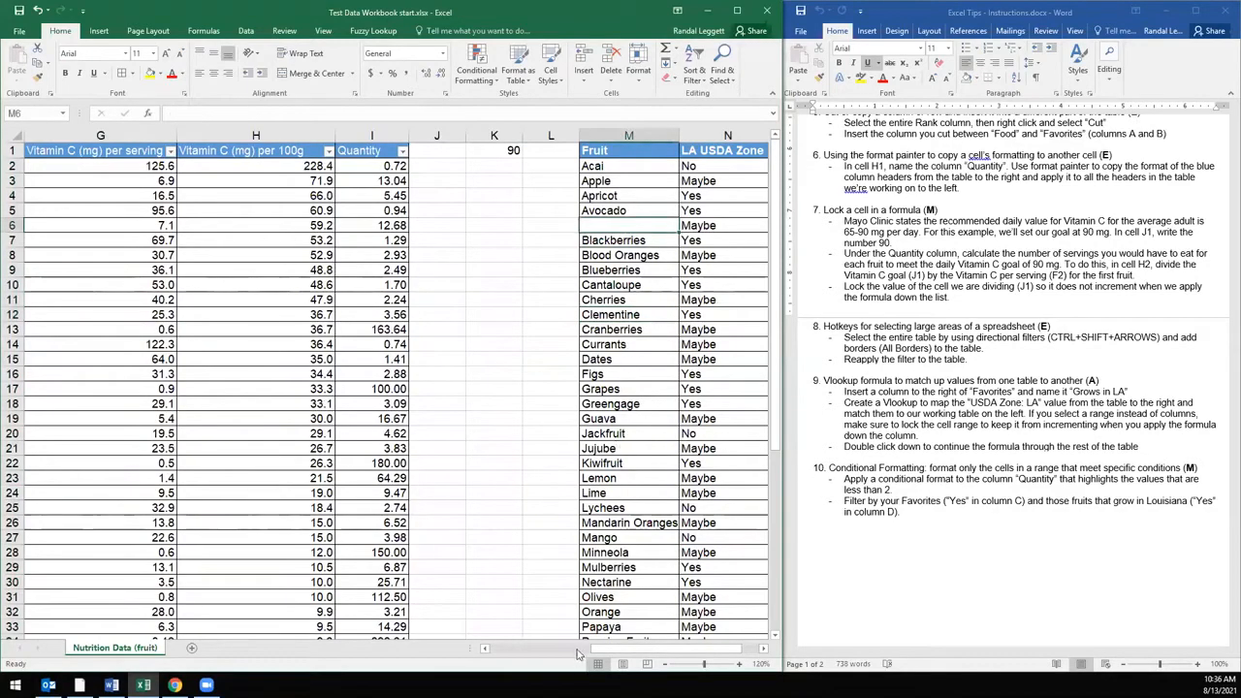
click(578, 650)
scroll(297, 419, down, 7)
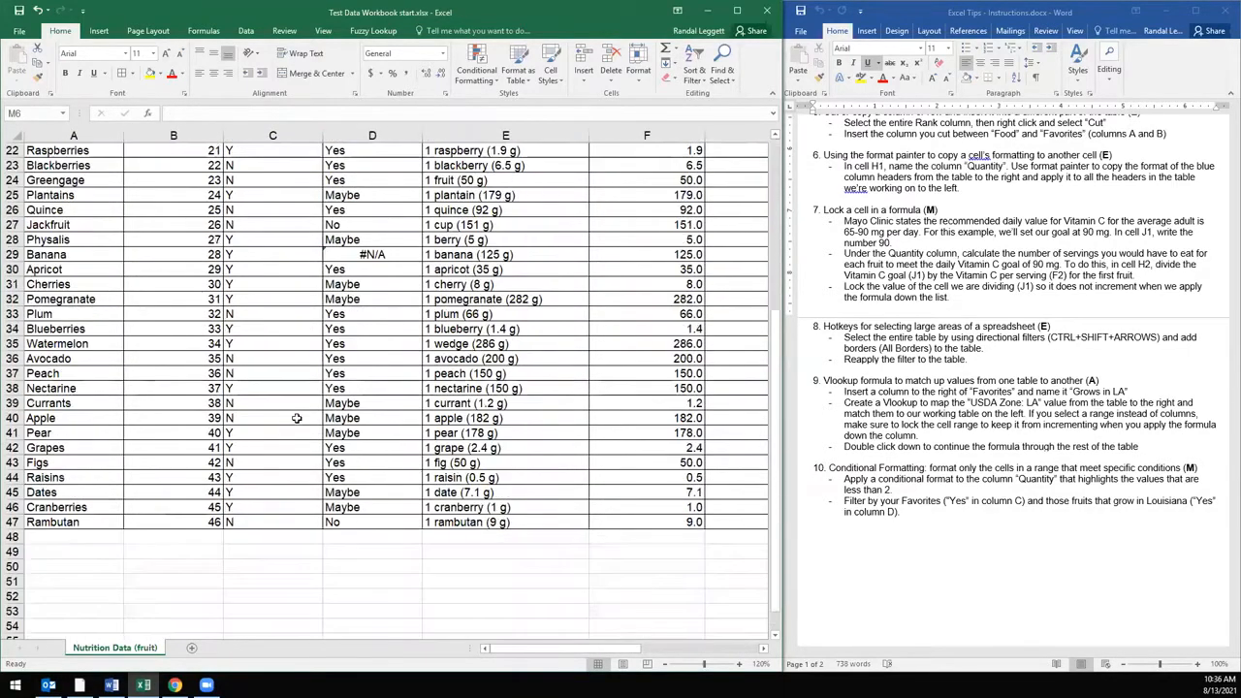
scroll(297, 419, up, 7)
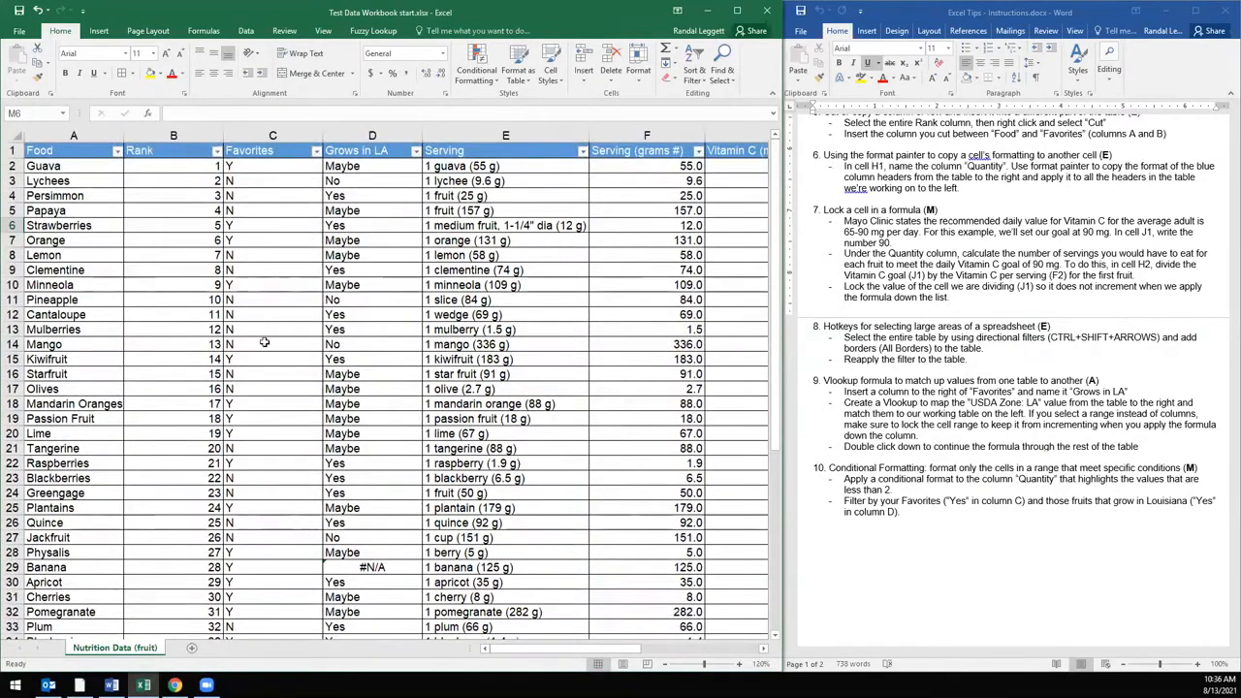
- Inspect Banana's lookup cell, undo the deletion in M6, and recheck the Grows in LA column
click(364, 568)
scroll(386, 550, down, 1)
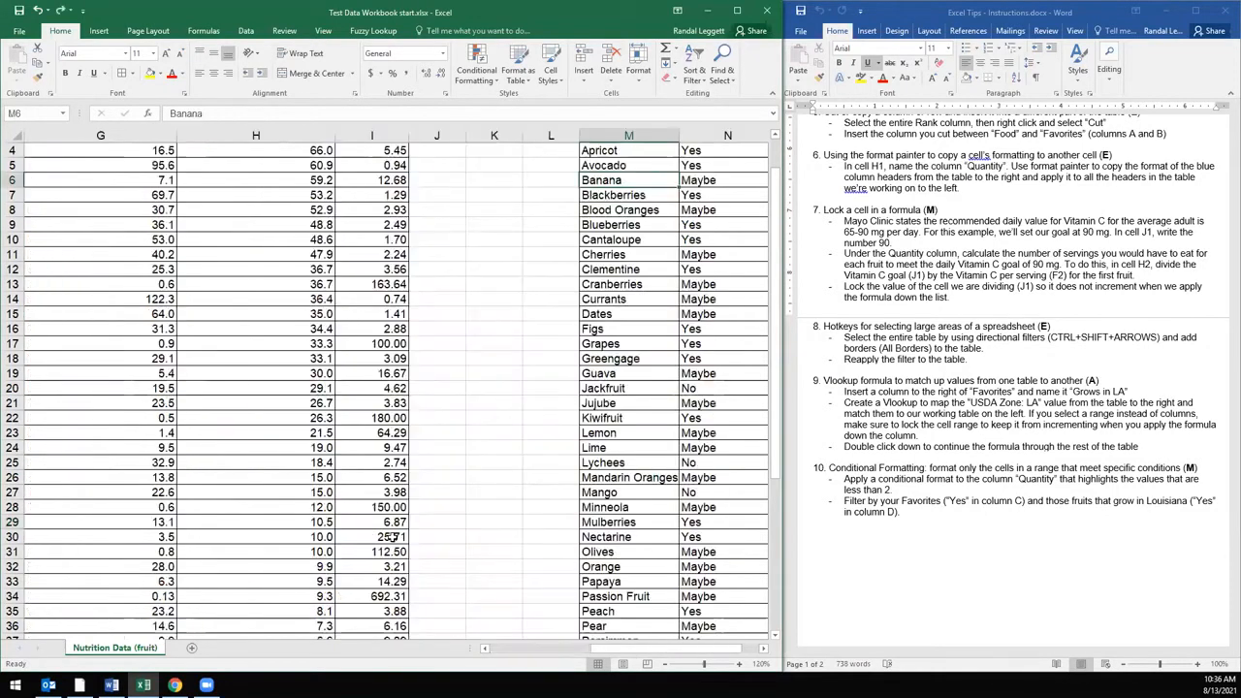
click(519, 649)
scroll(319, 520, up, 1)
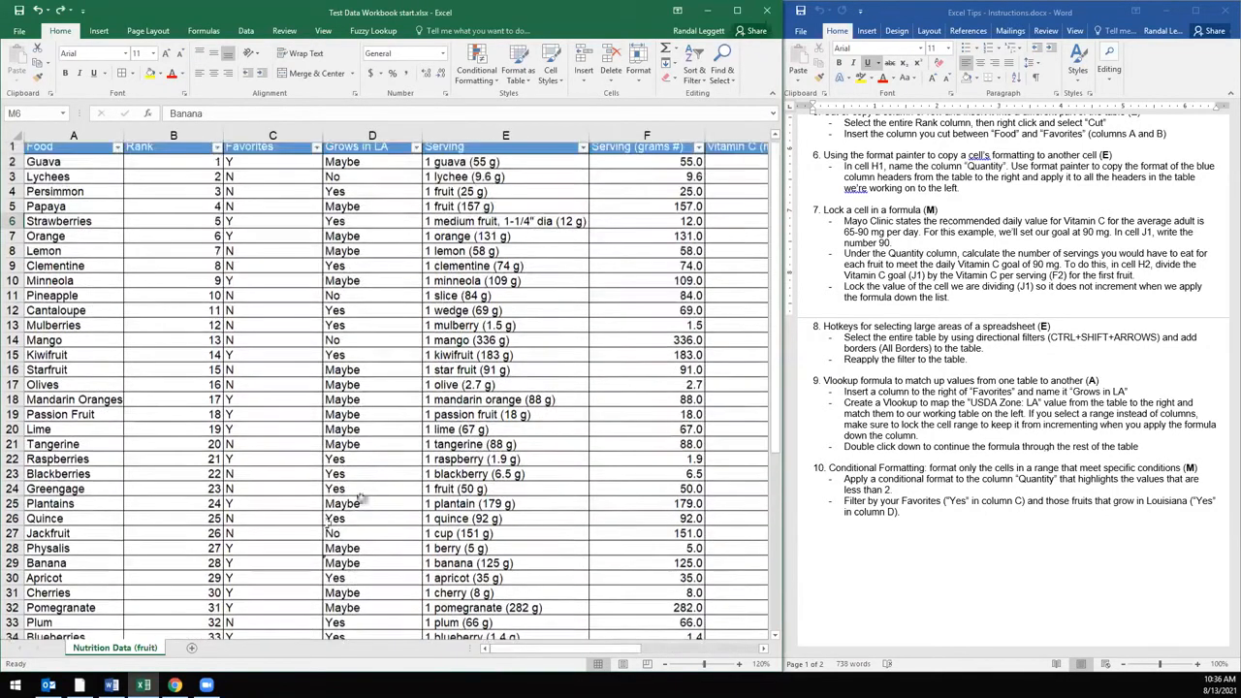
click(361, 418)
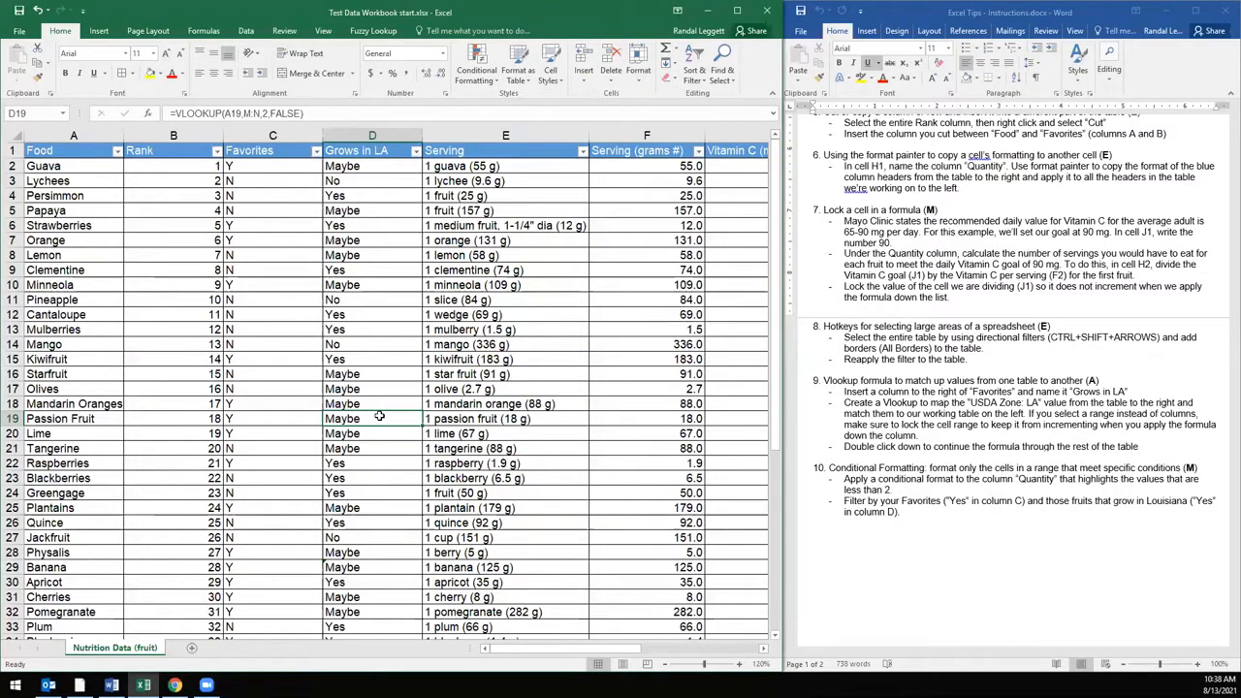
- Maximize the workbook window and select the Quantity values in I2:I47
mouse_move(565, 649)
mouse_down()
mouse_move(623, 647)
mouse_move(564, 648)
mouse_up()
drag(542, 650, 575, 650)
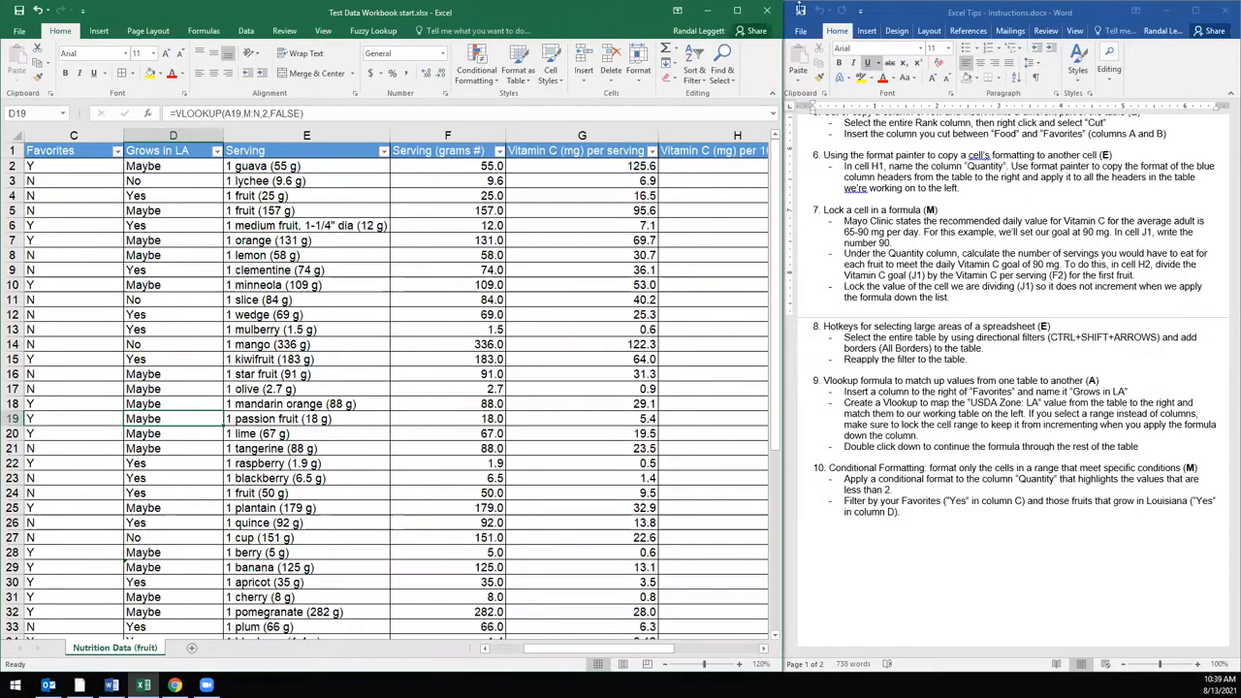
click(738, 11)
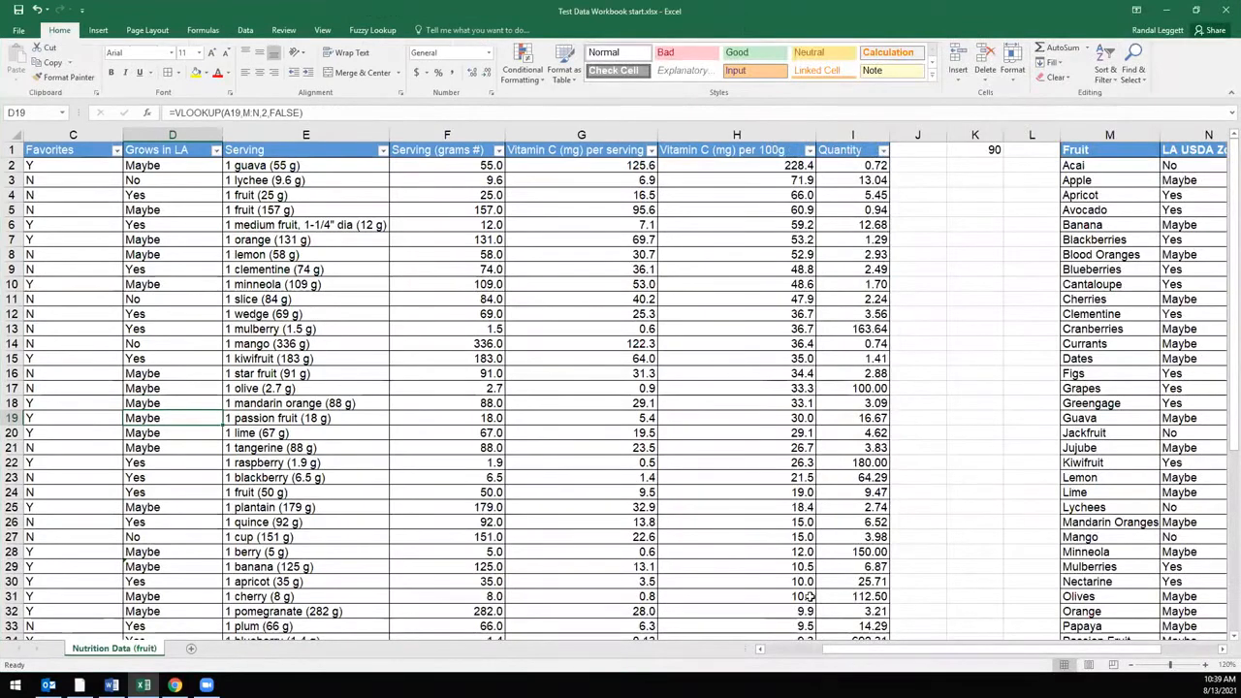
click(784, 649)
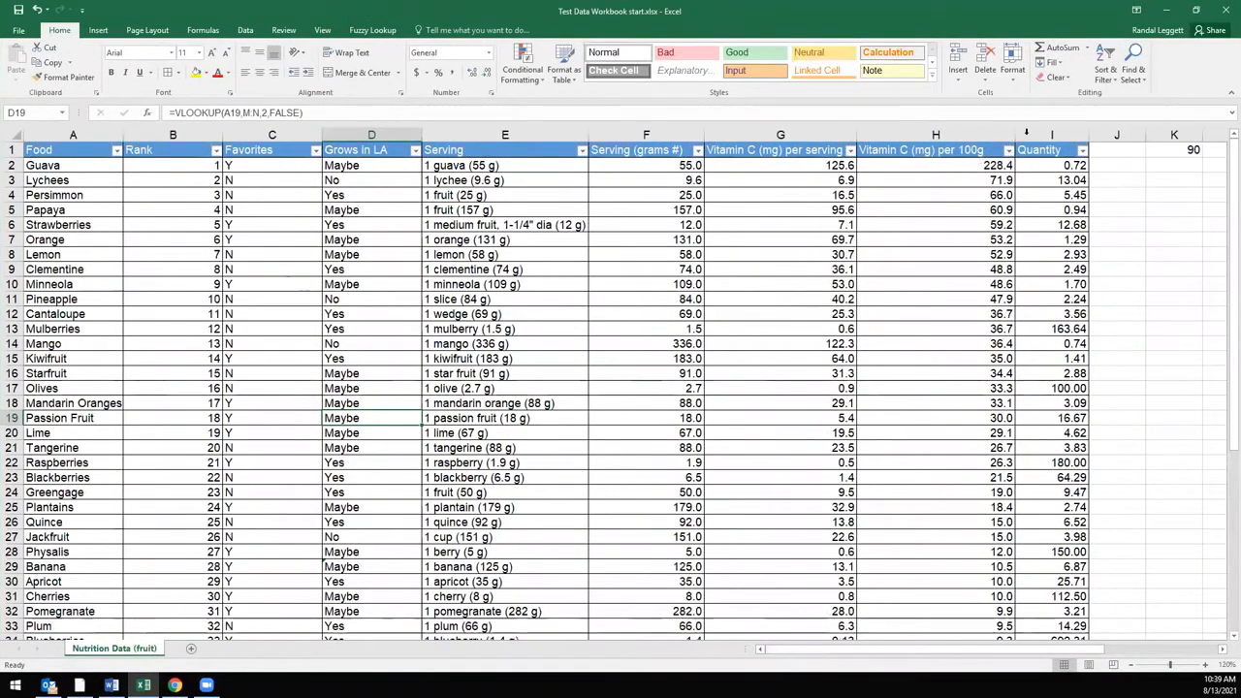
click(1037, 150)
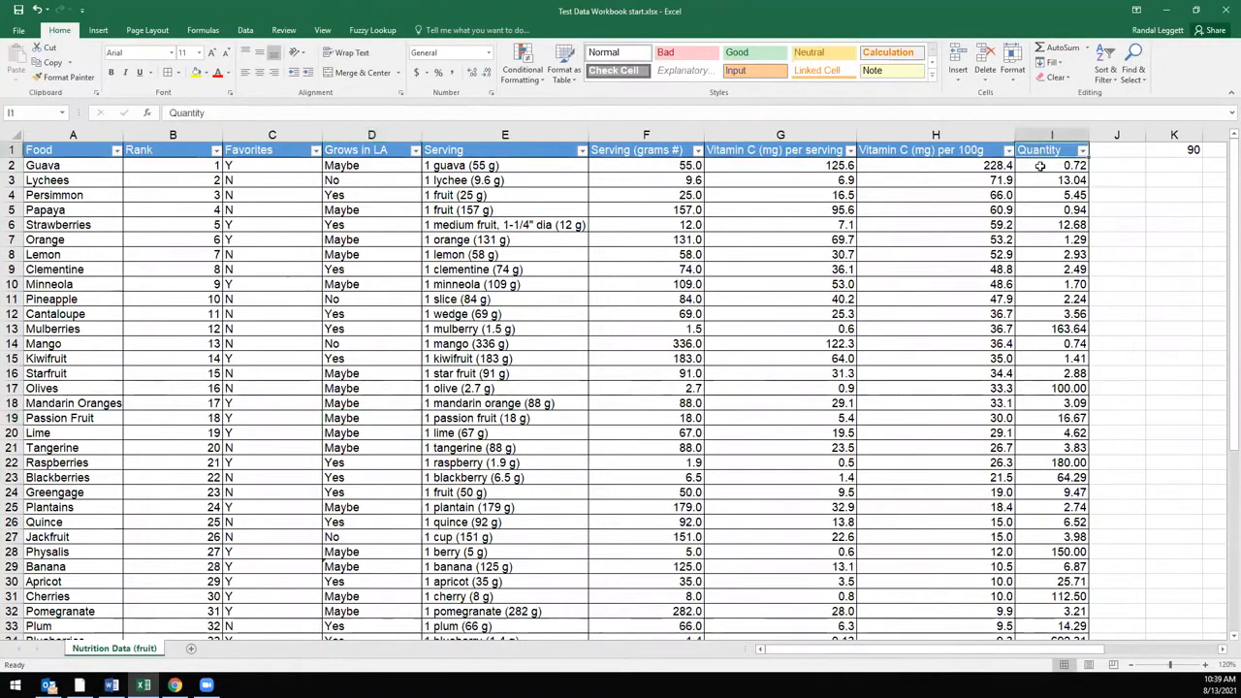
drag(1040, 166, 1063, 609)
scroll(1094, 391, up, 5)
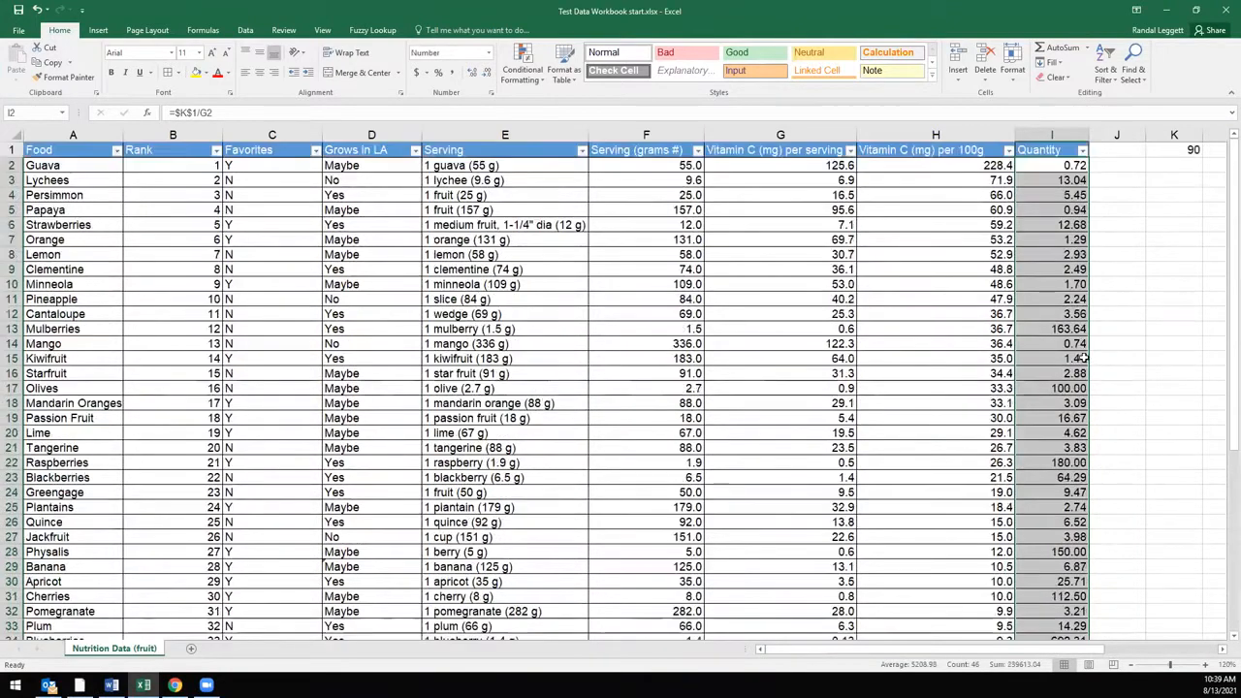
- Preview the icon sets, color scales, data bars and top/bottom rules of conditional formatting on the Quantity values
click(522, 66)
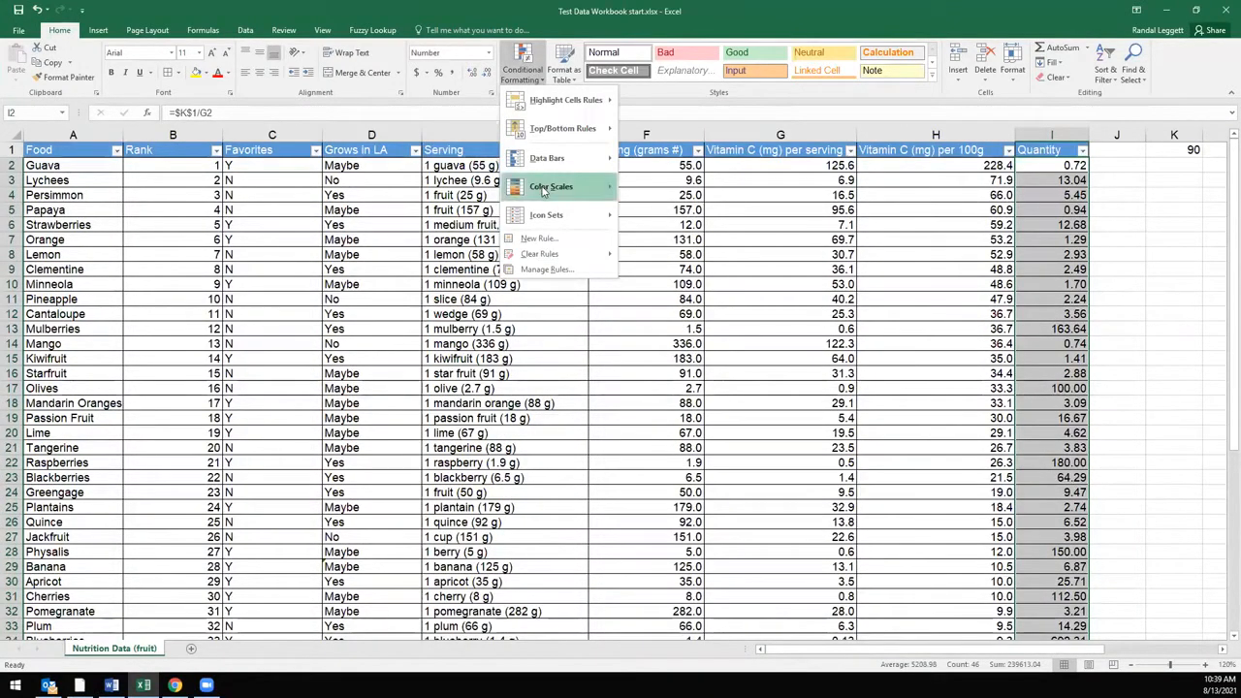
mouse_move(542, 191)
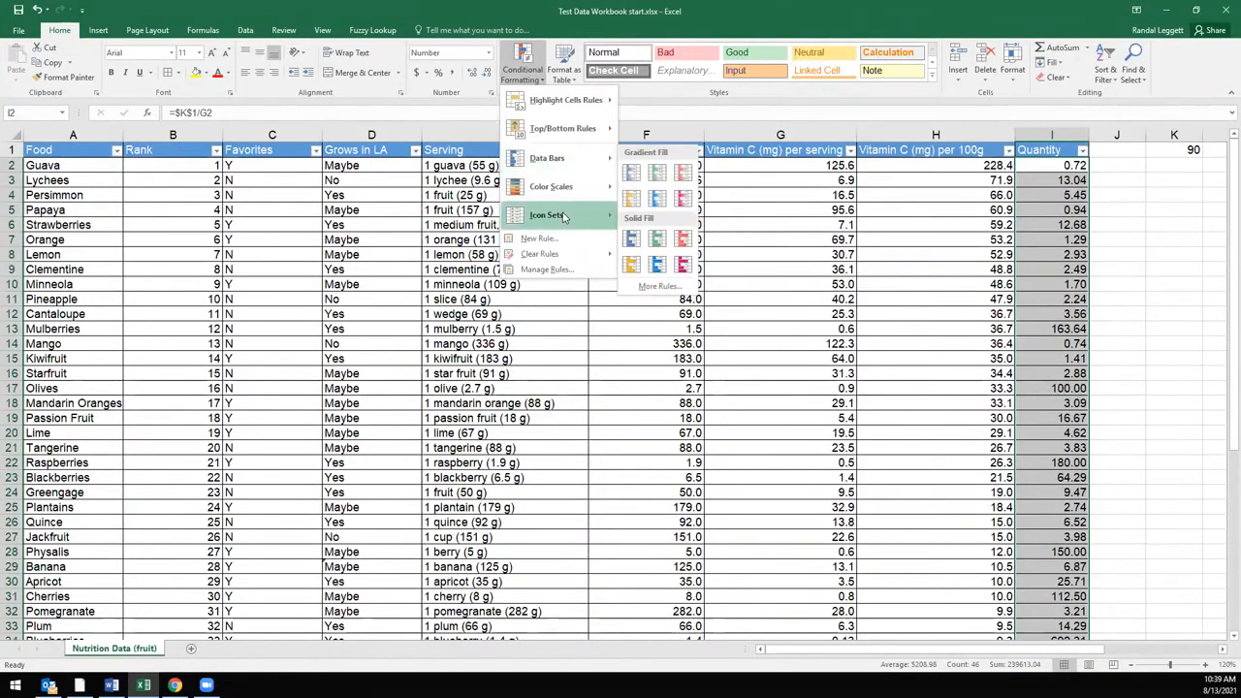
mouse_move(587, 215)
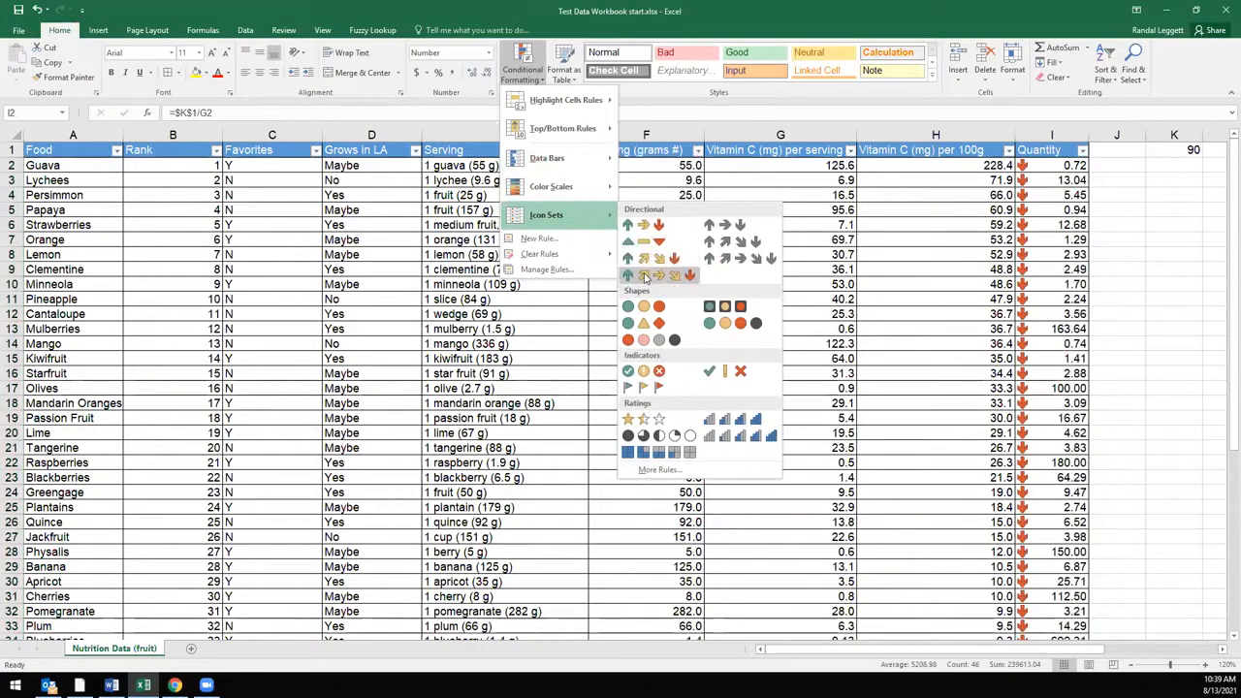
mouse_move(581, 186)
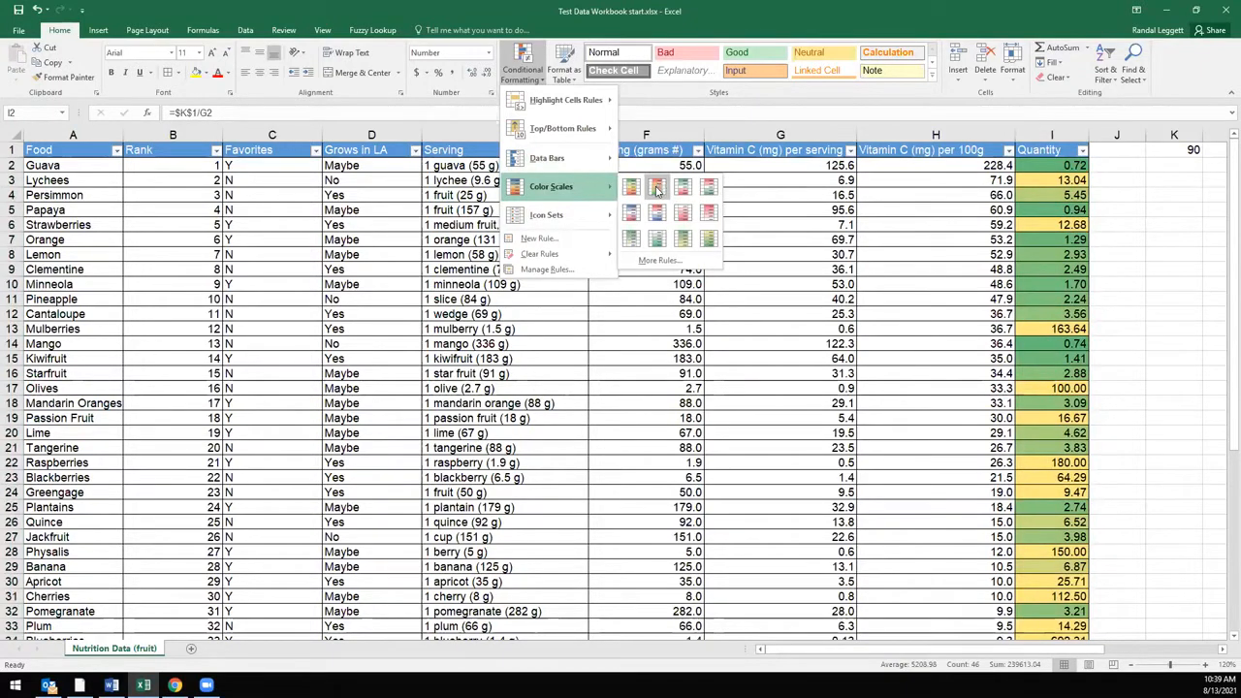
mouse_move(572, 158)
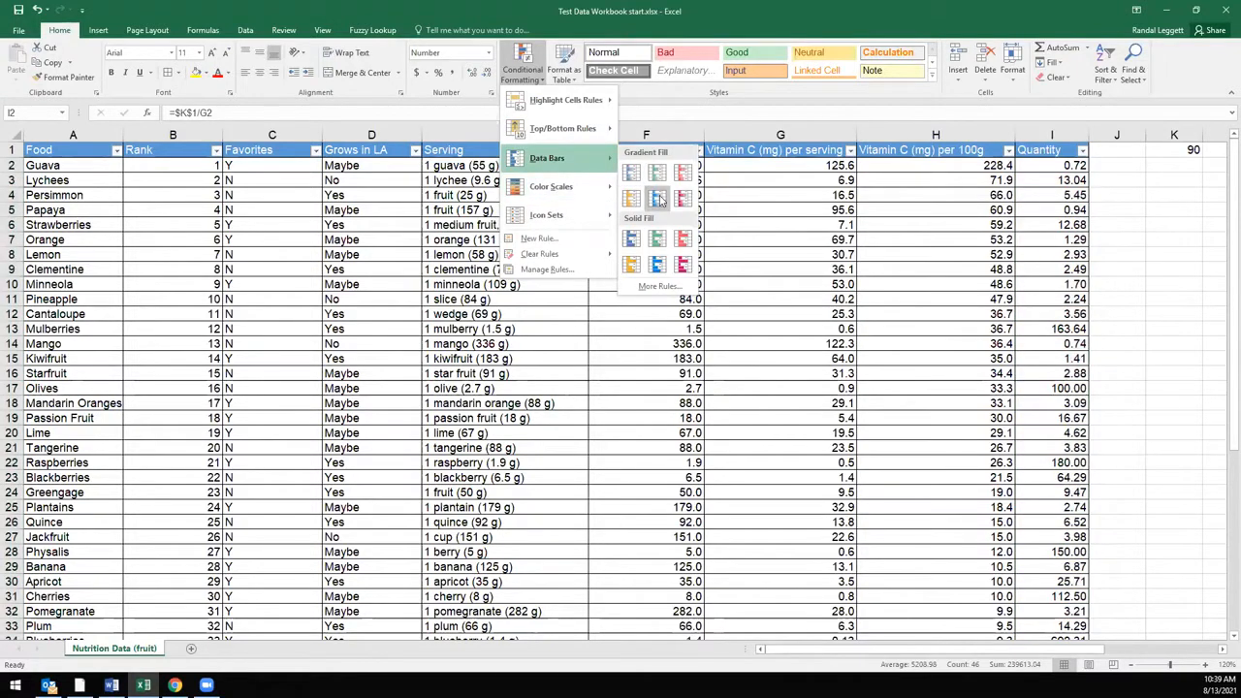
mouse_move(562, 128)
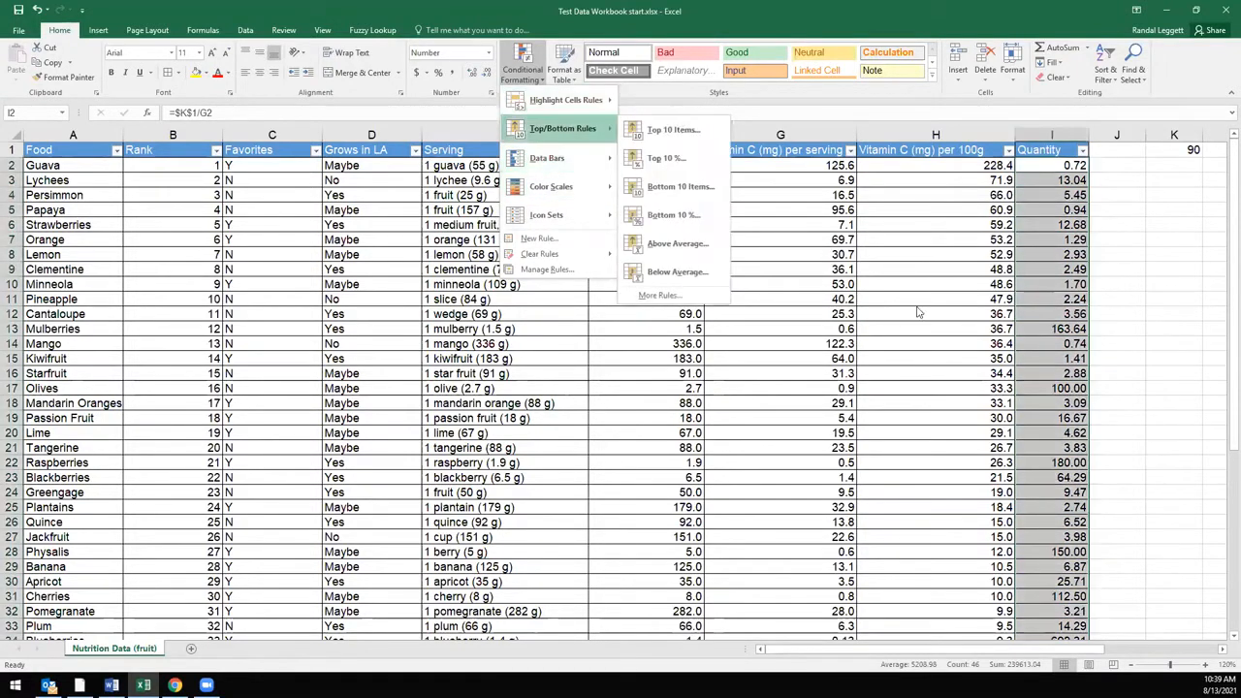
click(1023, 7)
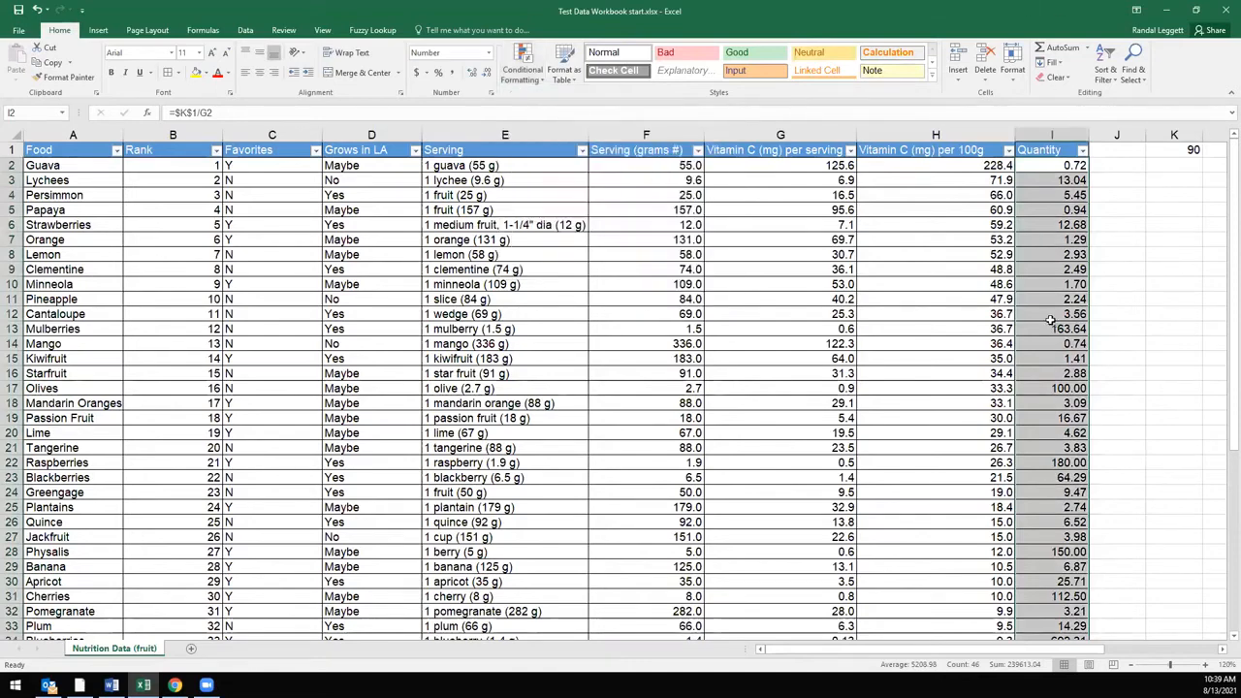
- Examine the selected Quantity values from the first fruit to the last for small and large amounts
scroll(1046, 322, down, 4)
scroll(1045, 322, down, 2)
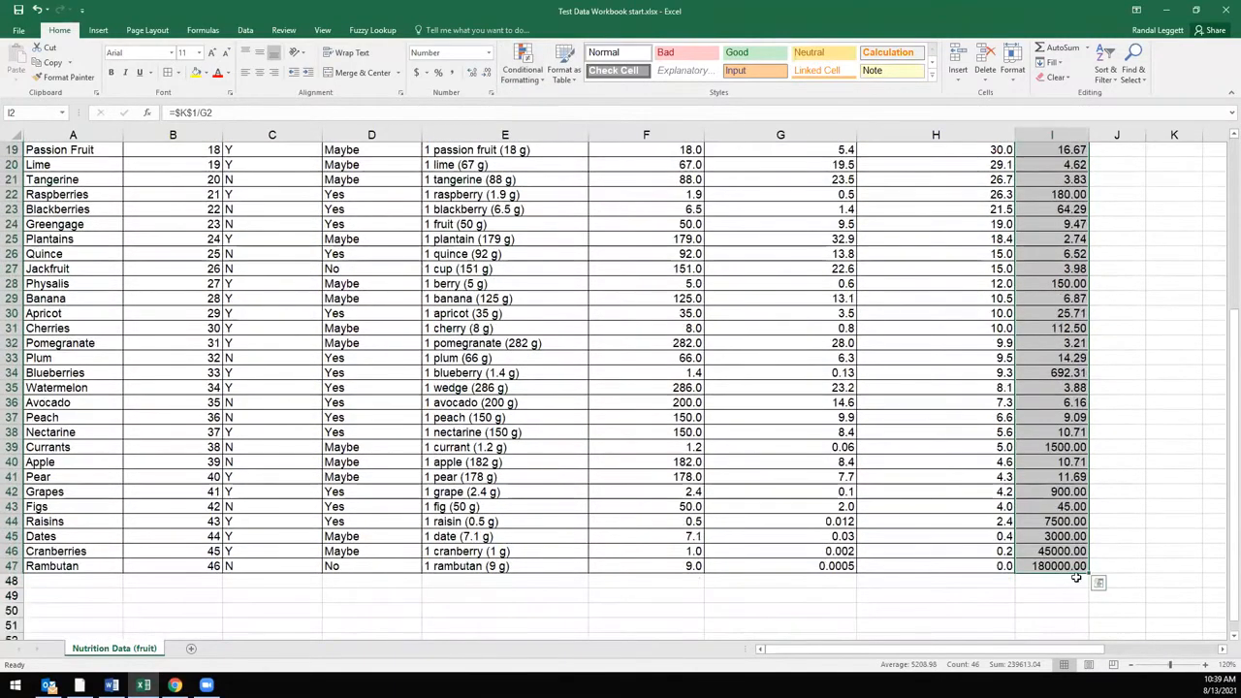
scroll(1059, 480, up, 6)
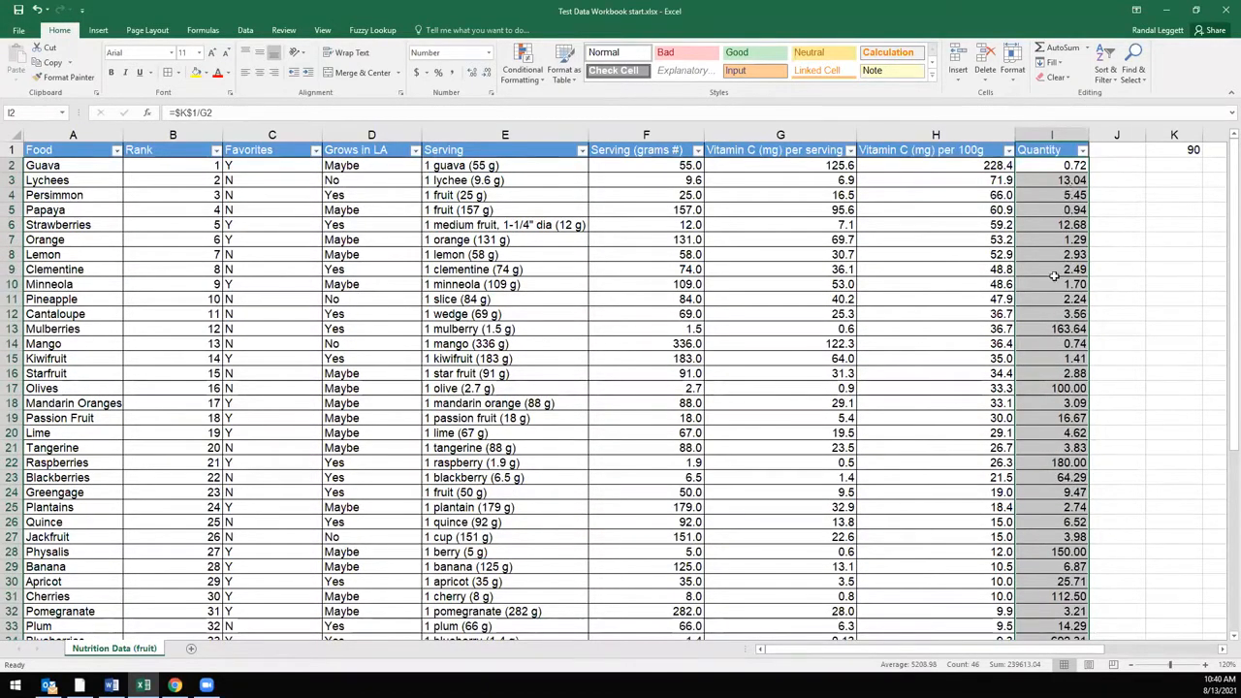
scroll(1060, 269, down, 2)
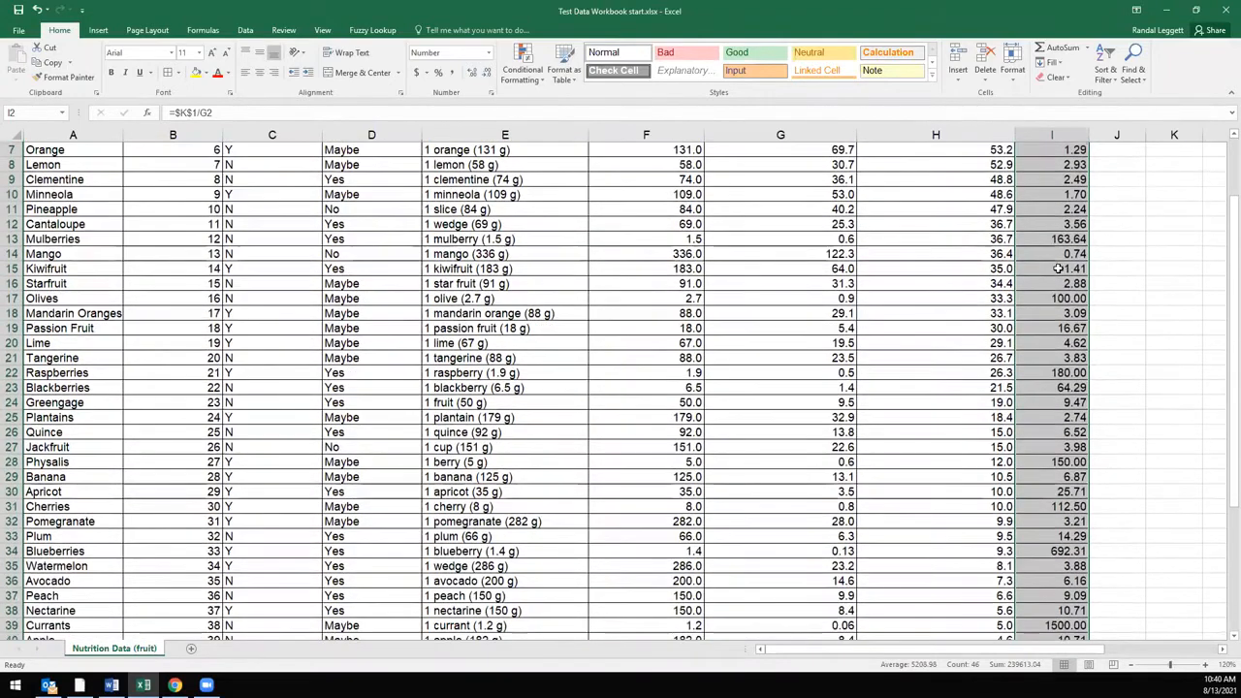
scroll(1057, 286, down, 1)
scroll(1057, 290, down, 1)
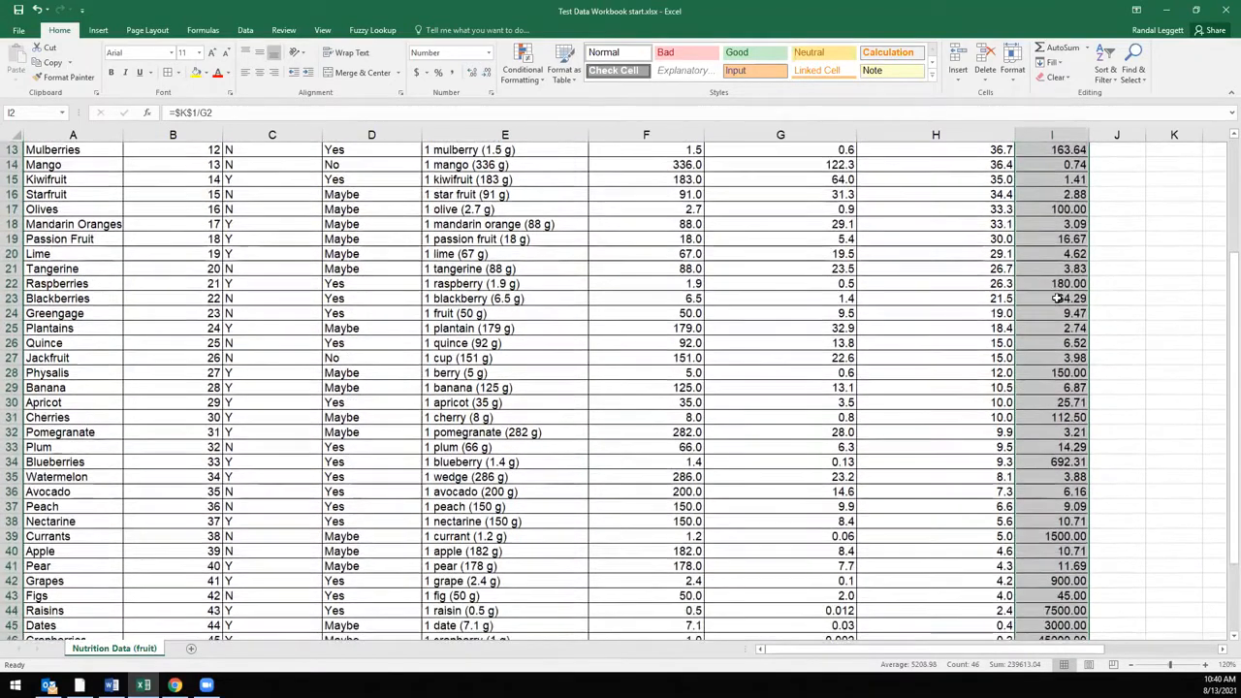
scroll(1057, 316, down, 1)
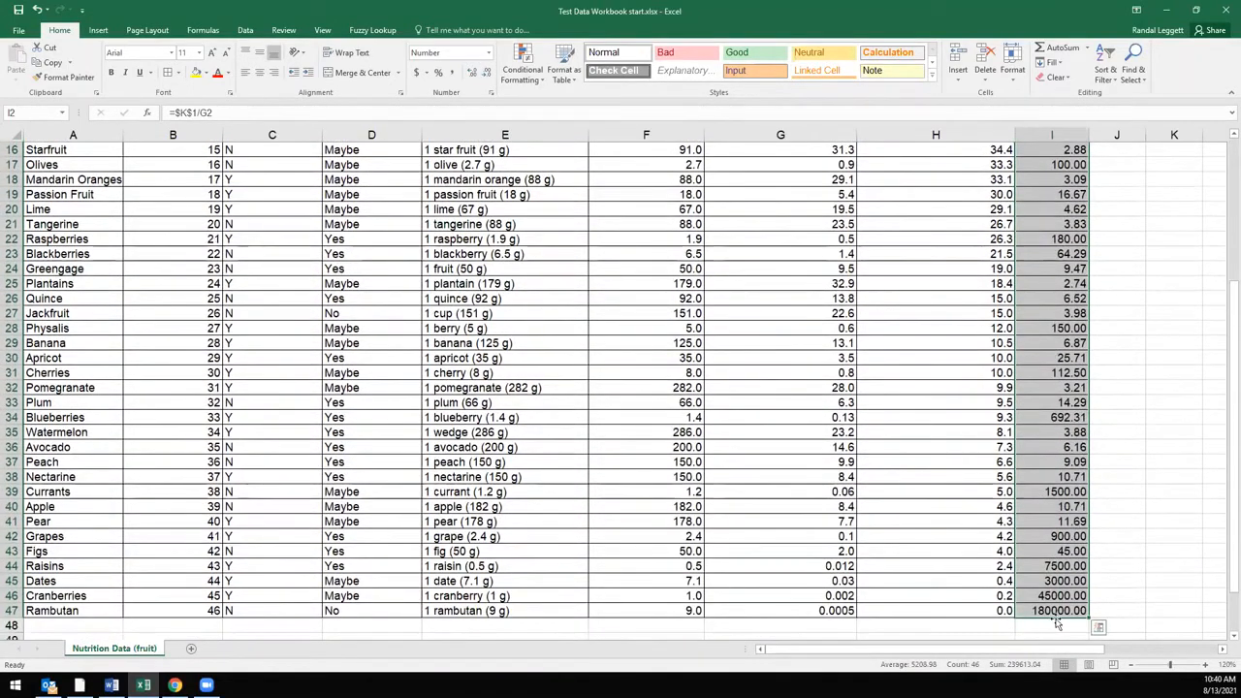
scroll(1053, 592, up, 5)
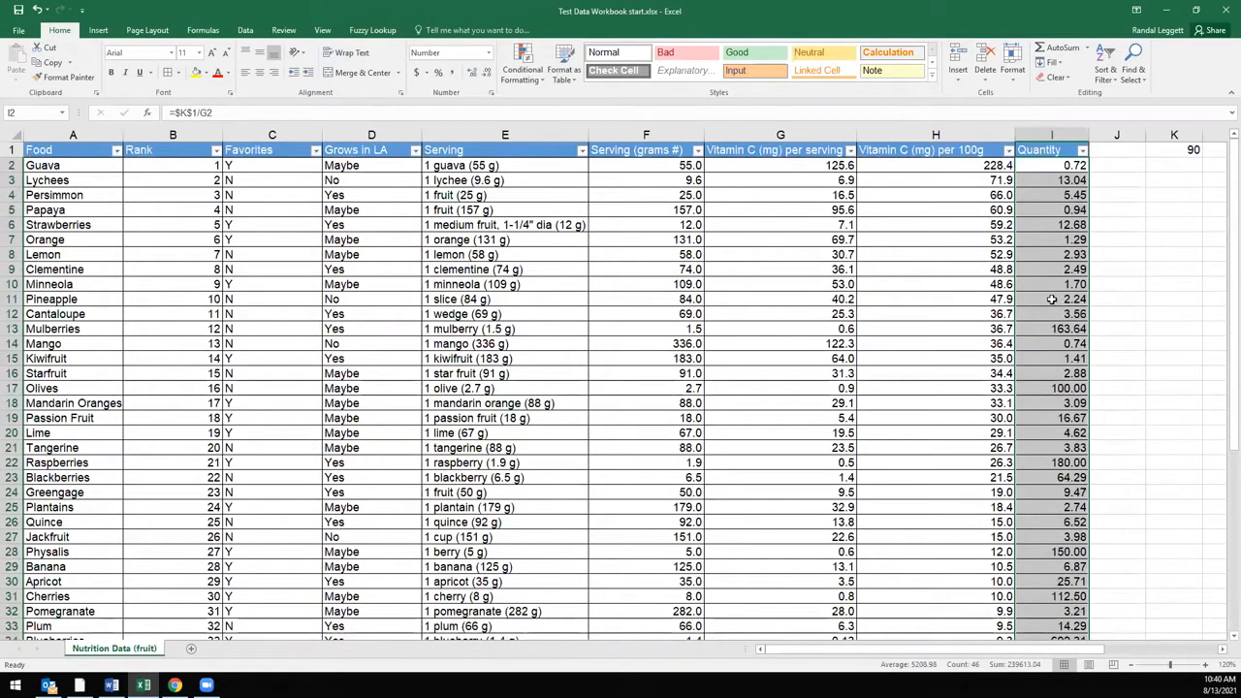
- Apply the Green-Yellow-Red color scale to the Quantity values, check it down to the last fruit, and undo it
click(523, 64)
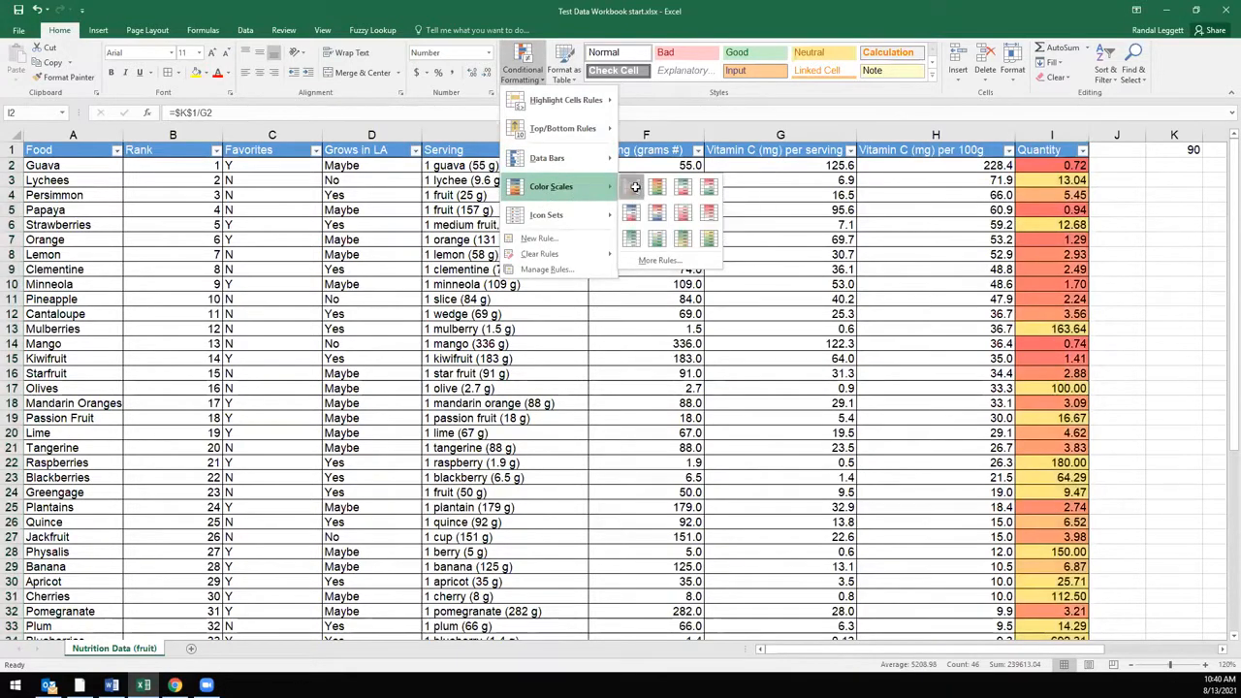
click(635, 187)
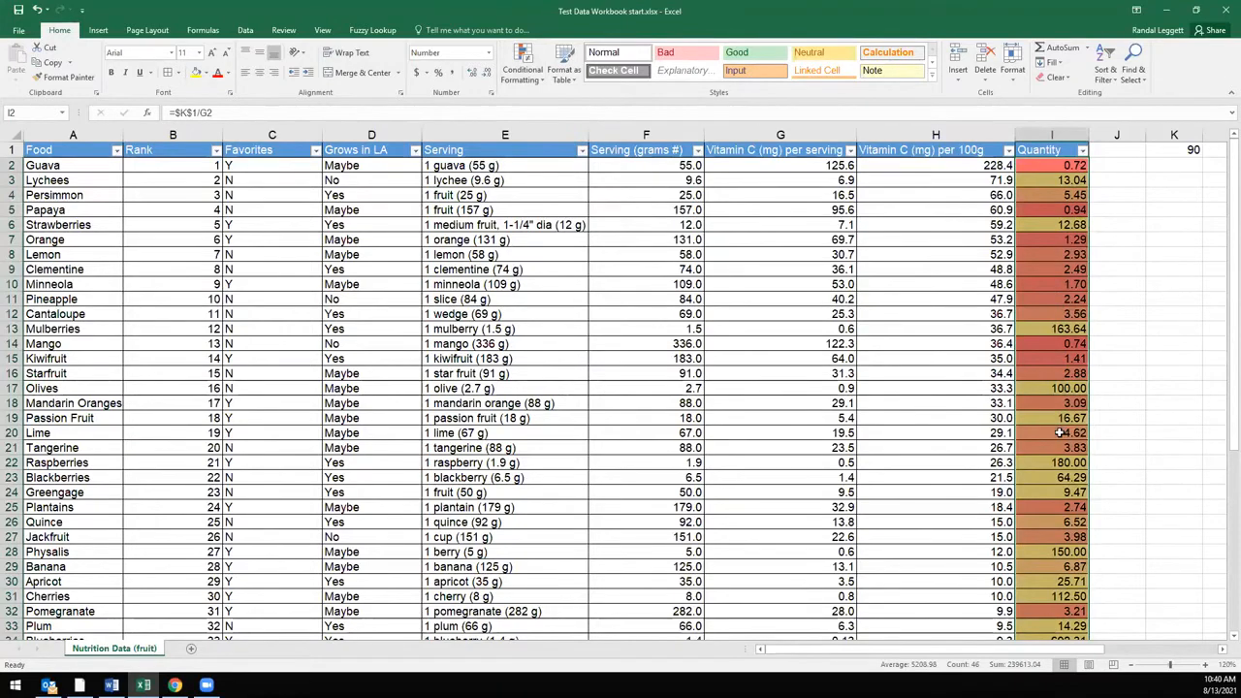
scroll(1060, 432, down, 3)
scroll(1047, 504, down, 3)
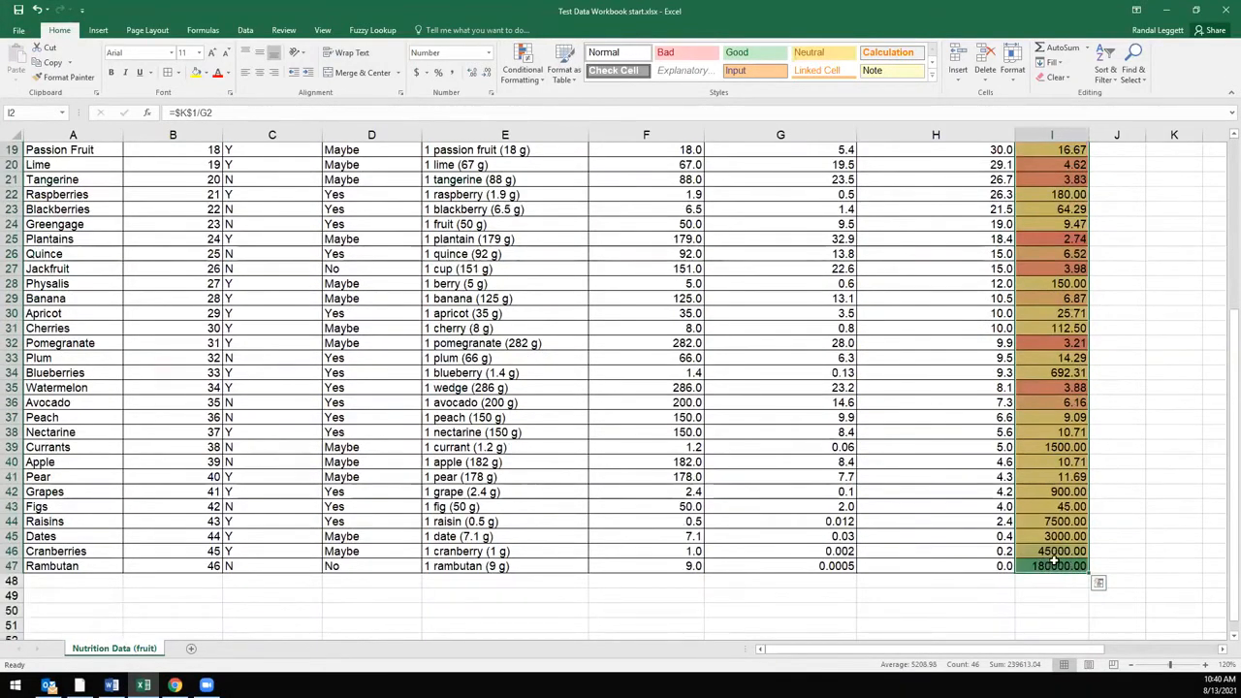
scroll(1053, 561, up, 6)
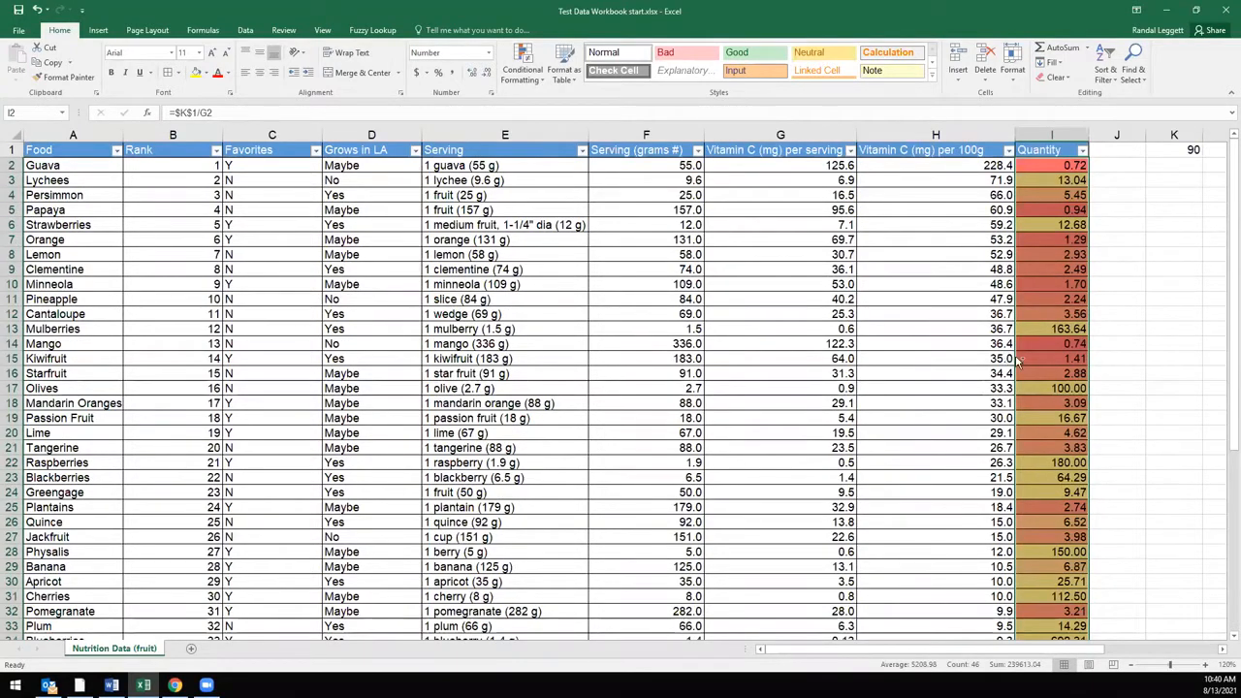
key(ctrl+q)
click(996, 6)
- Highlight Quantity values less than 2 with Green Fill with Dark Green Text and check the whole column
click(523, 63)
mouse_move(539, 183)
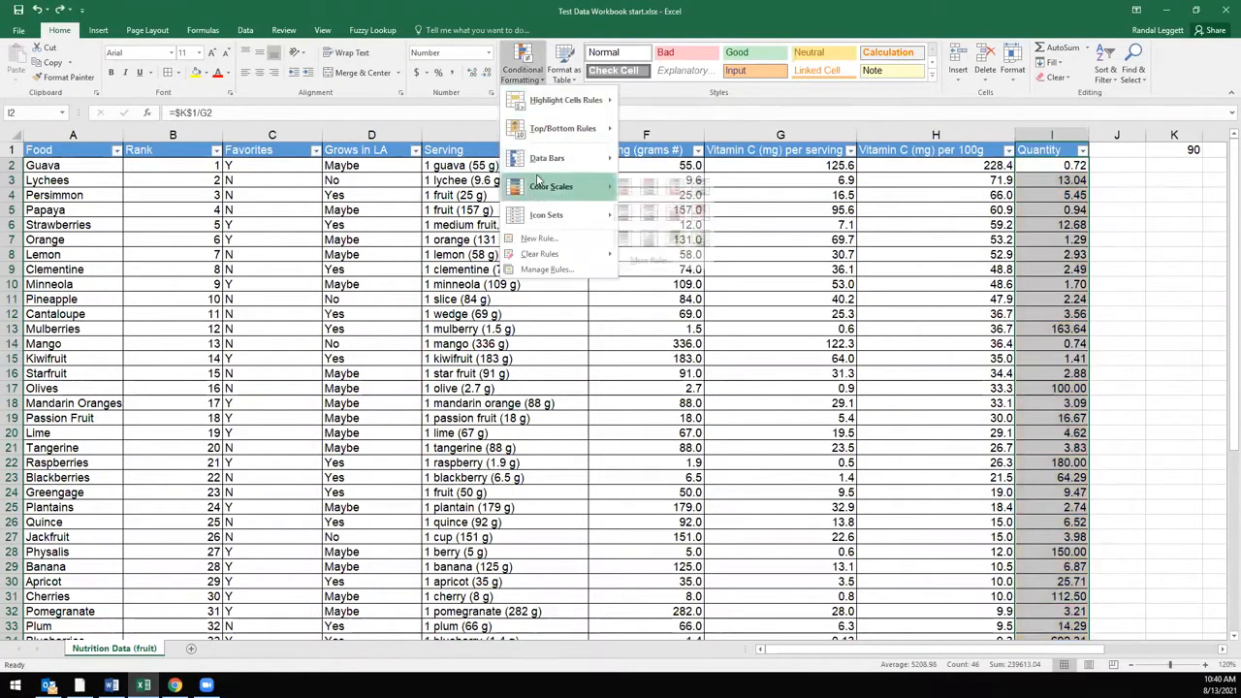
mouse_move(565, 114)
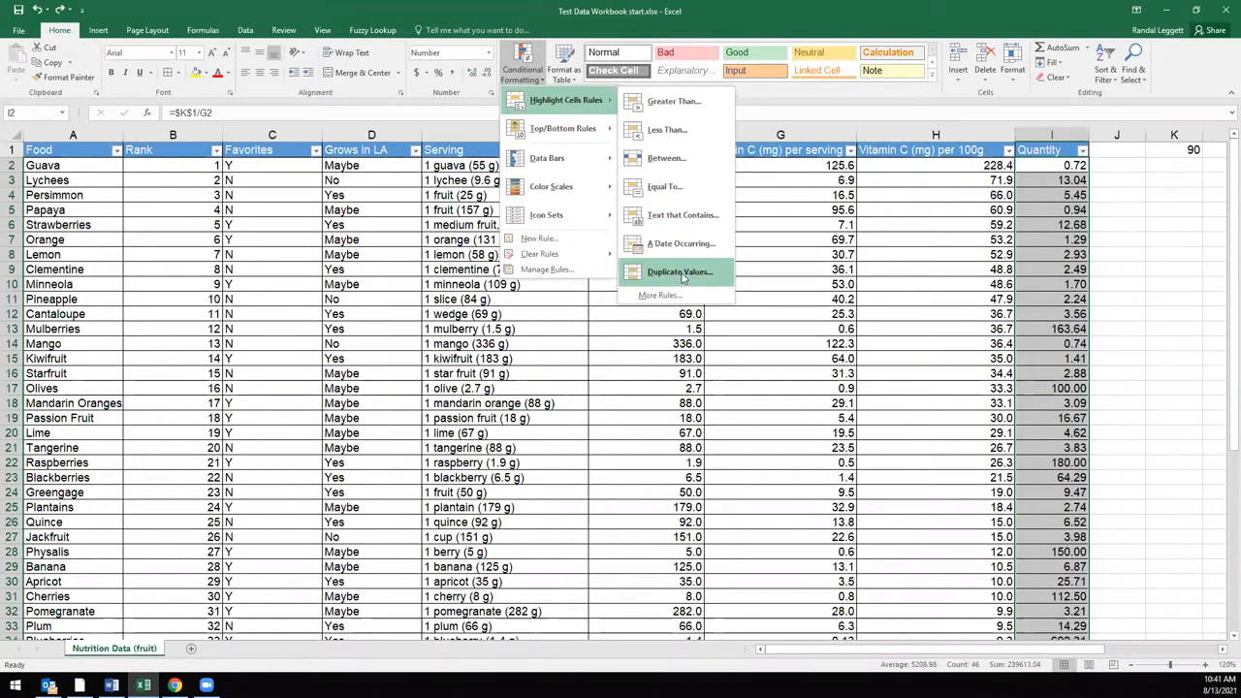
click(682, 135)
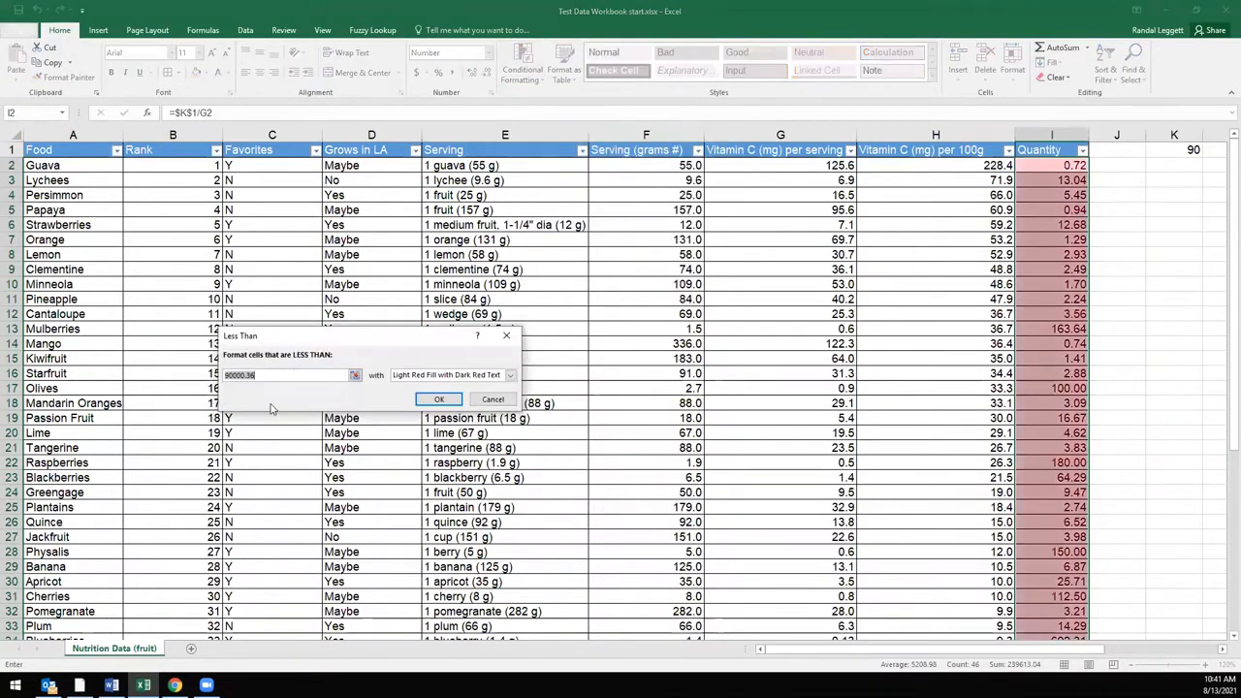
text(2)
click(441, 375)
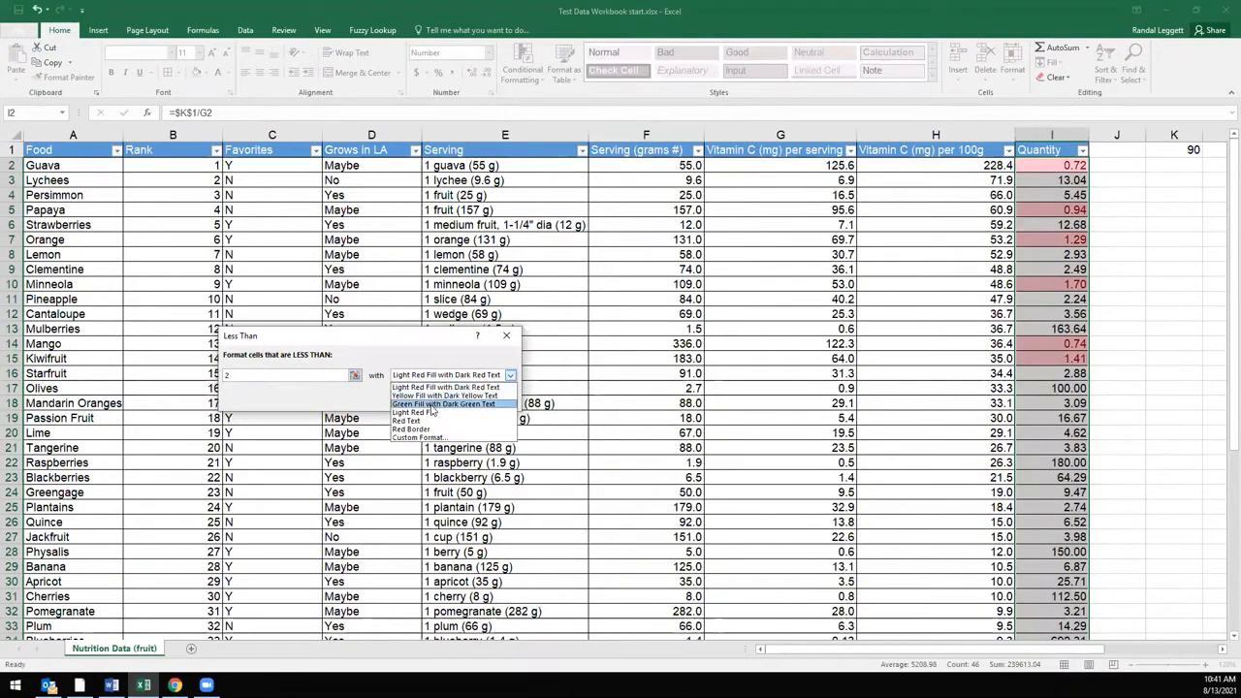
click(432, 404)
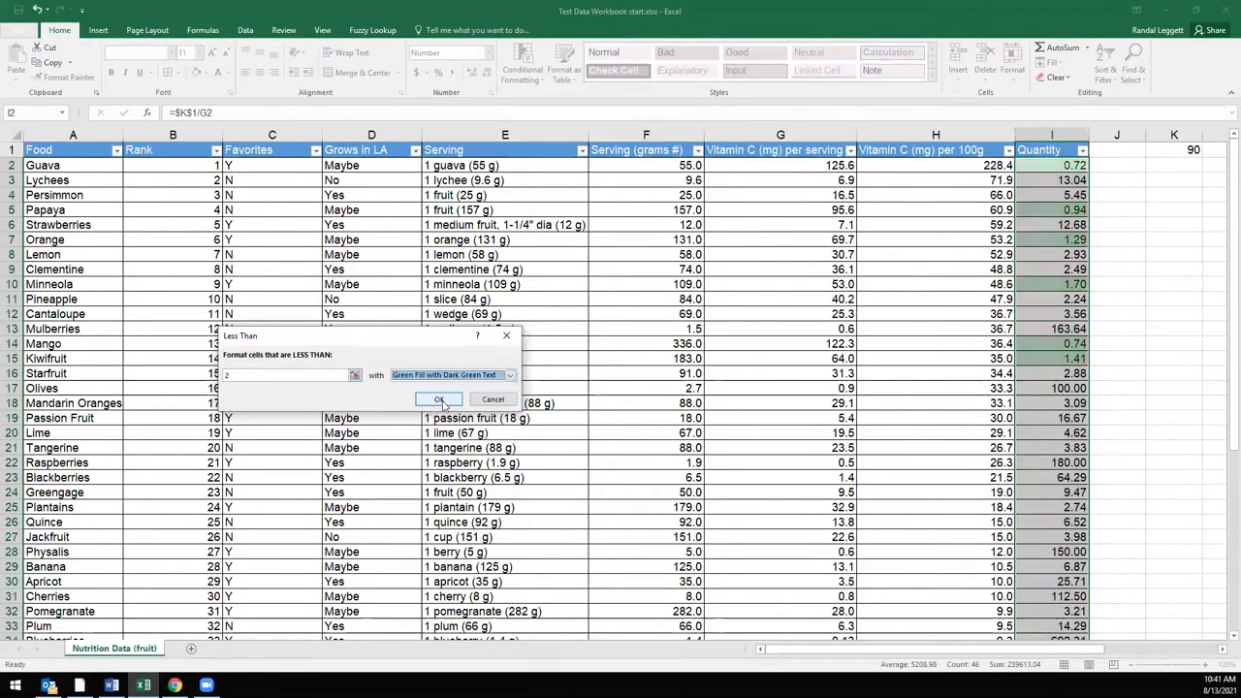
click(439, 401)
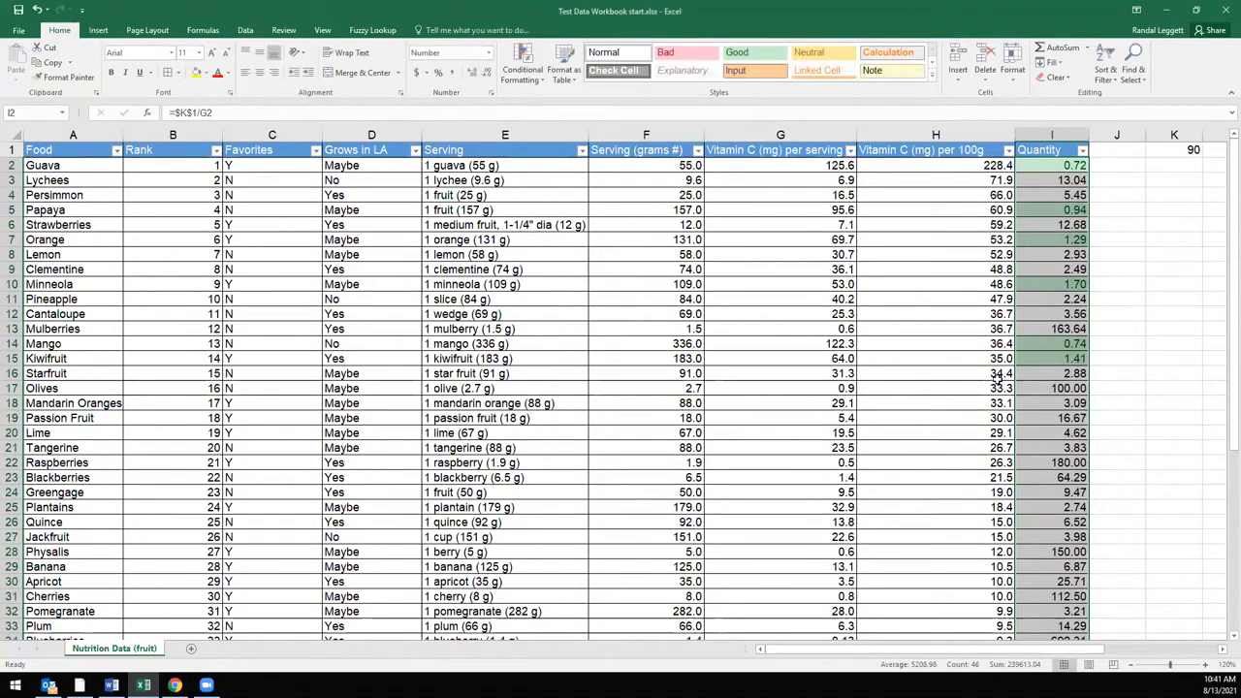
scroll(901, 325, down, 3)
scroll(888, 348, down, 4)
scroll(886, 352, up, 7)
- Filter the Grows in LA column to show only Yes
click(366, 150)
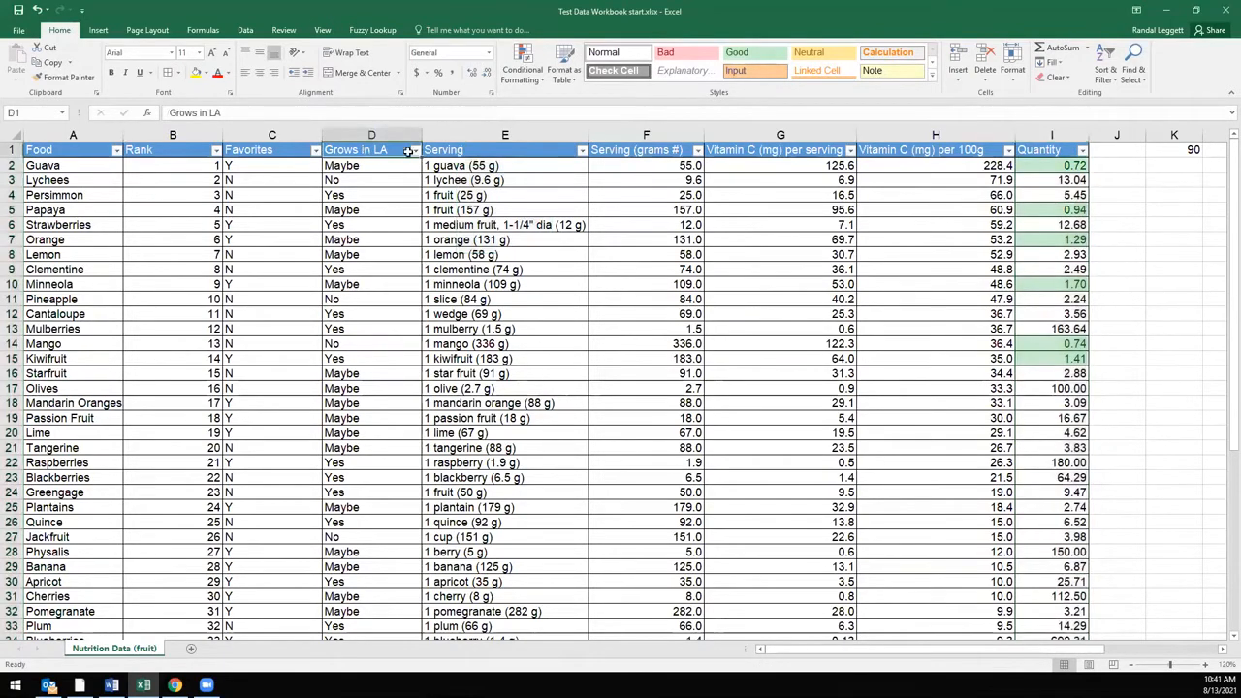
click(415, 151)
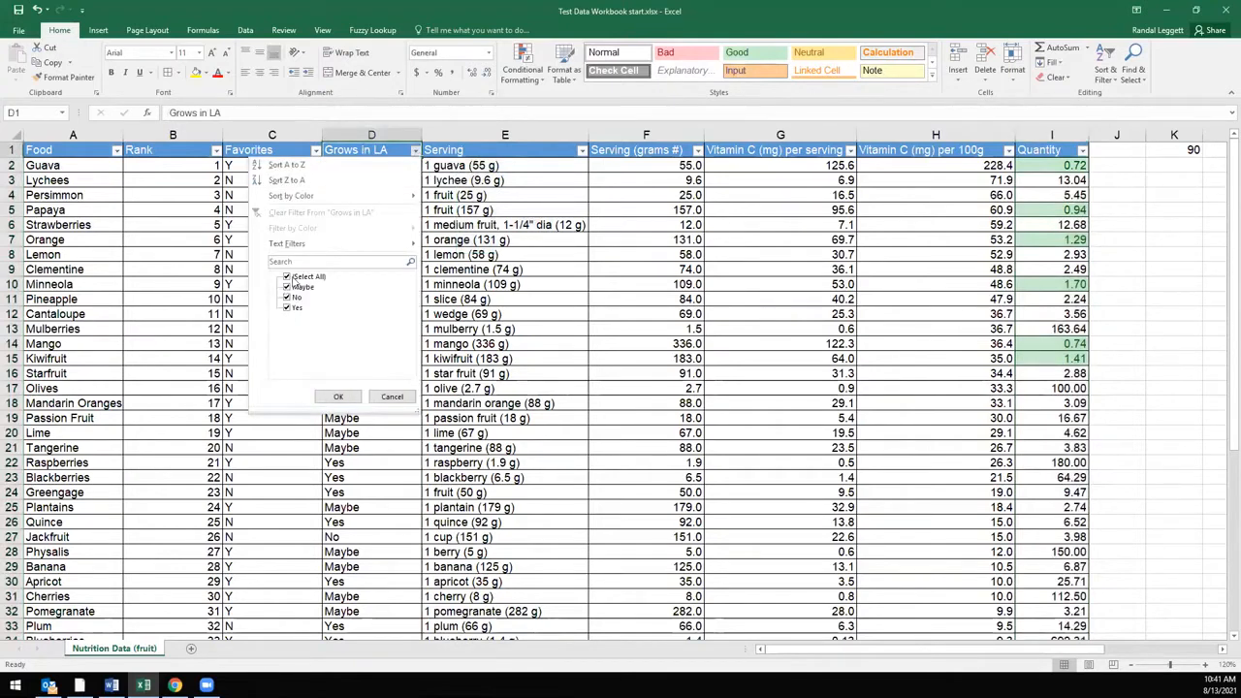
click(286, 287)
click(286, 297)
click(334, 397)
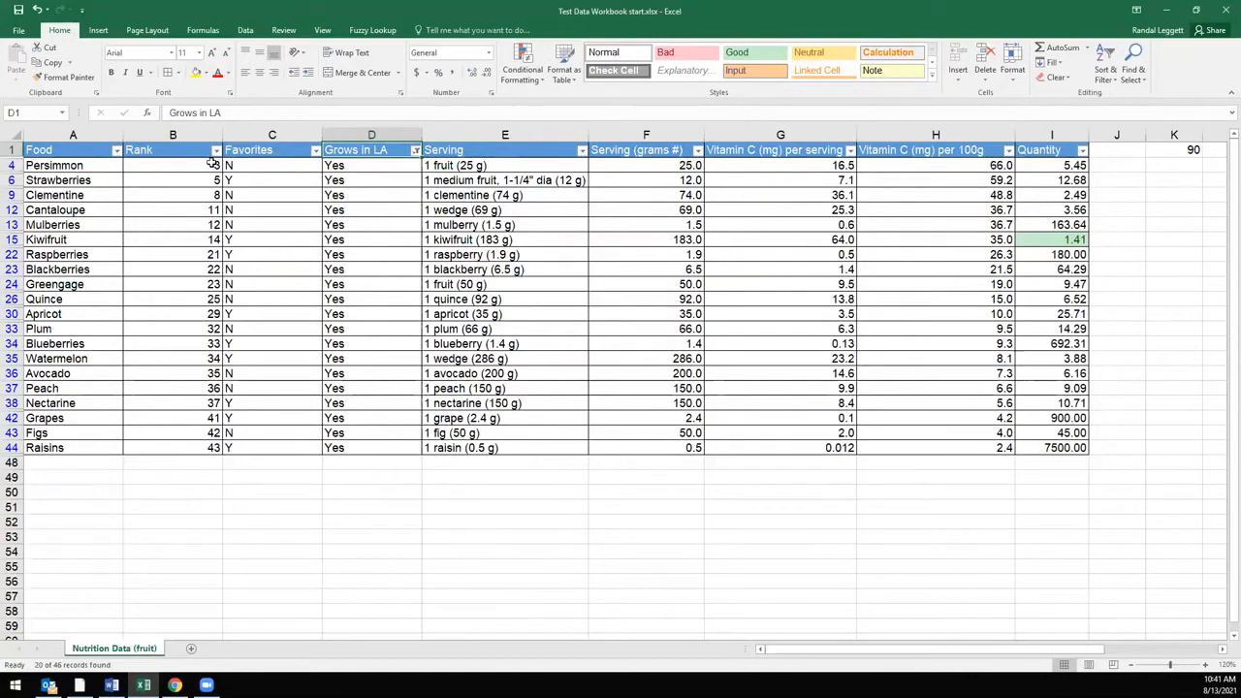
- Filter the Favorites column to show only Y and select the Kiwifruit row from Food to Quantity
click(258, 146)
click(315, 150)
click(187, 287)
click(233, 398)
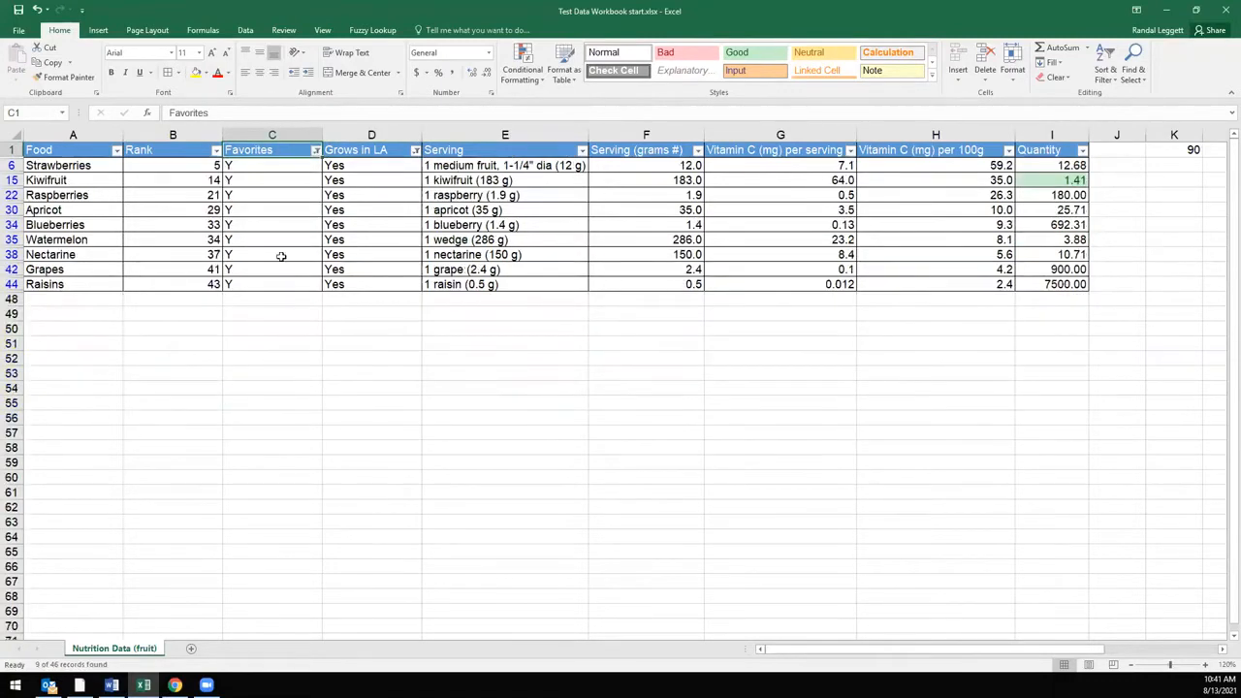
drag(67, 184, 1085, 184)
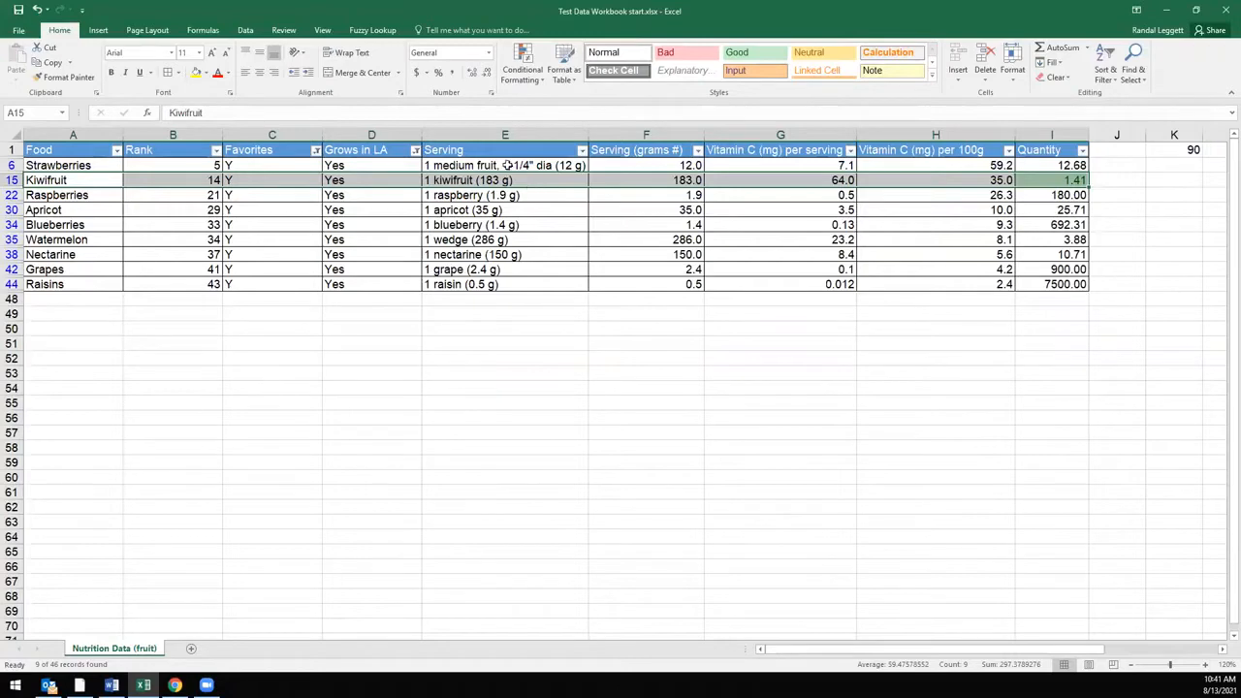
- Show all values again in the Grows in LA and Favorites filters
click(415, 150)
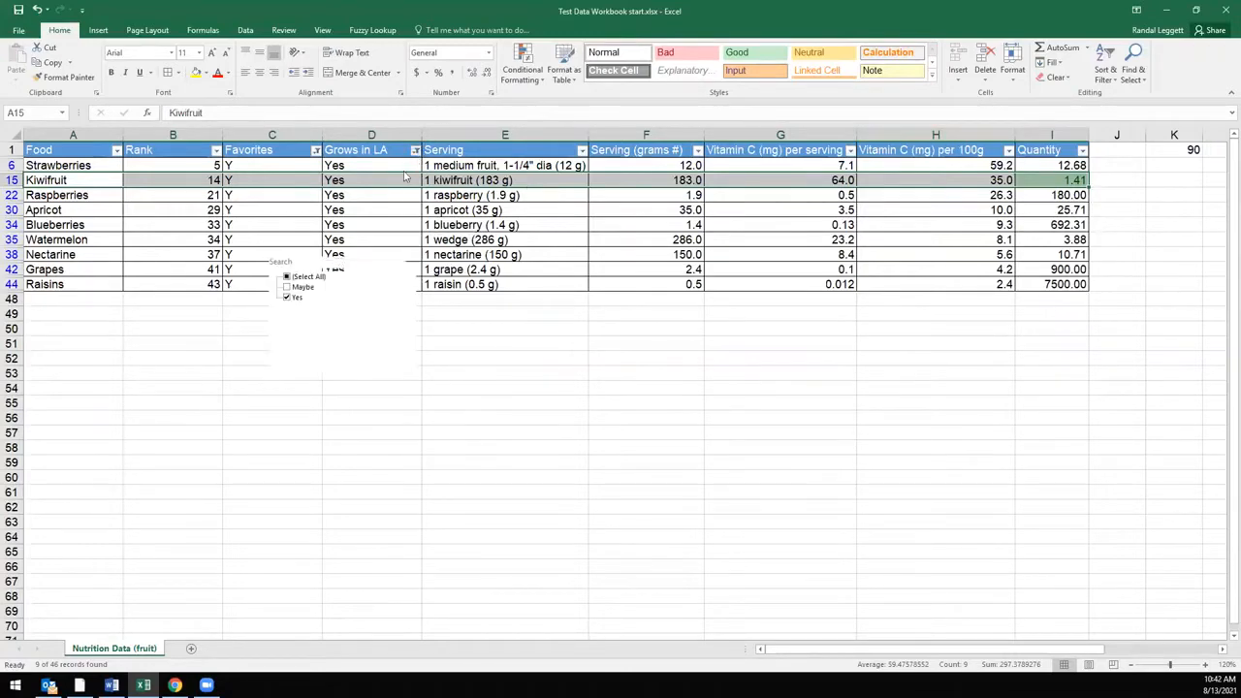
click(288, 277)
click(326, 399)
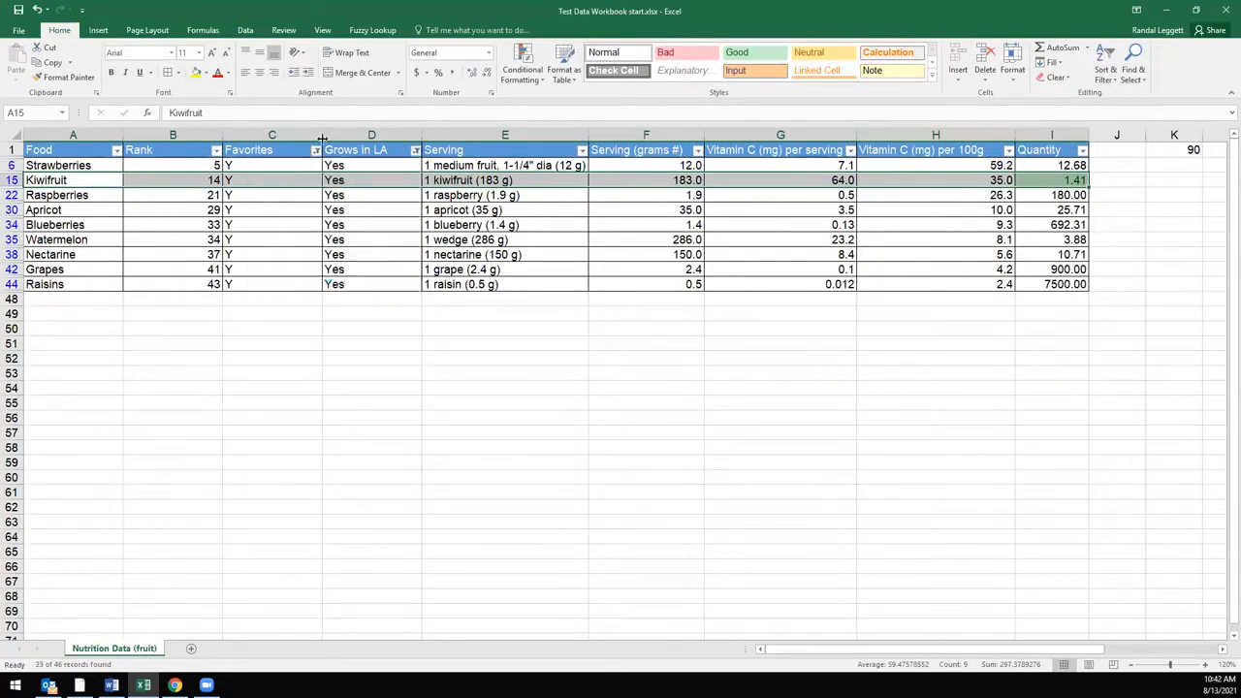
click(315, 150)
click(205, 287)
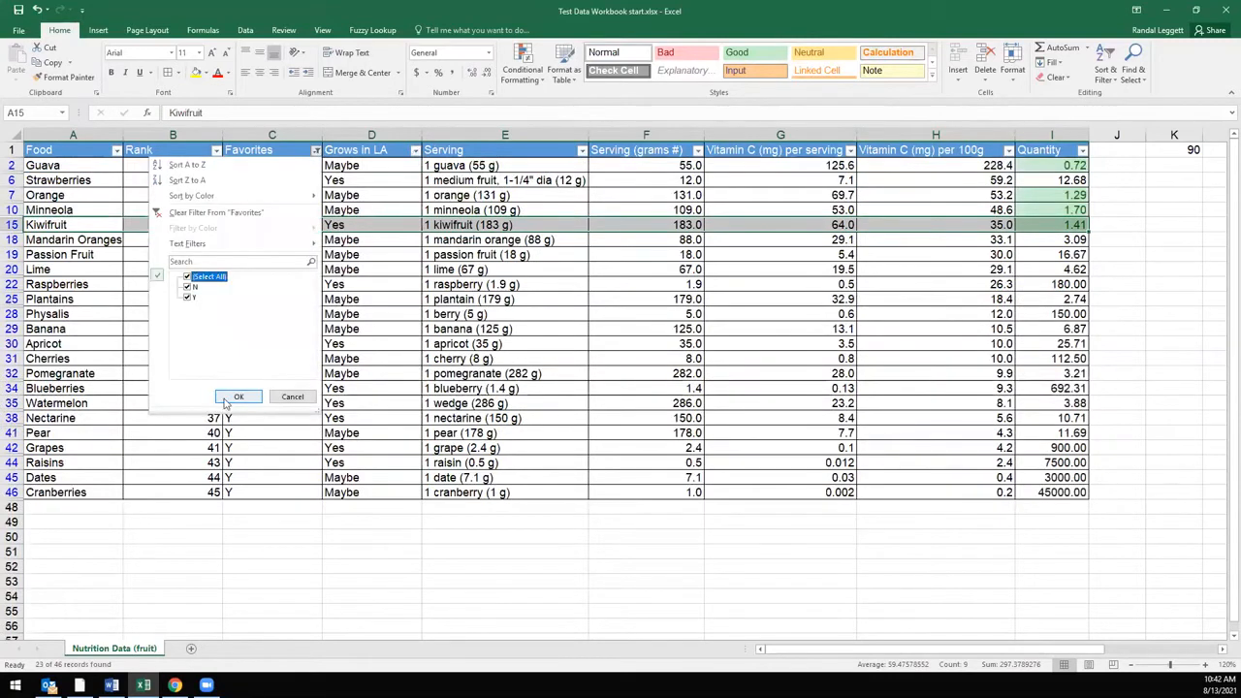
click(238, 396)
- Clear the conditional formatting rules from the entire sheet
click(1031, 149)
click(1035, 165)
click(532, 79)
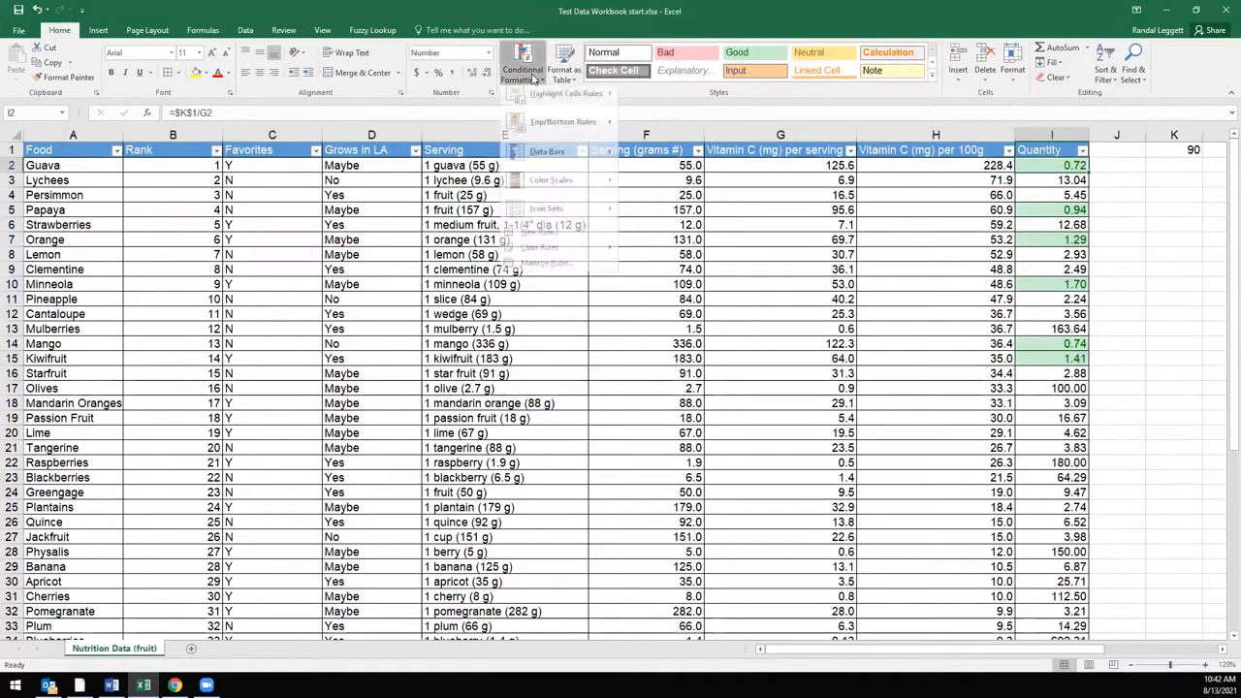
mouse_move(549, 255)
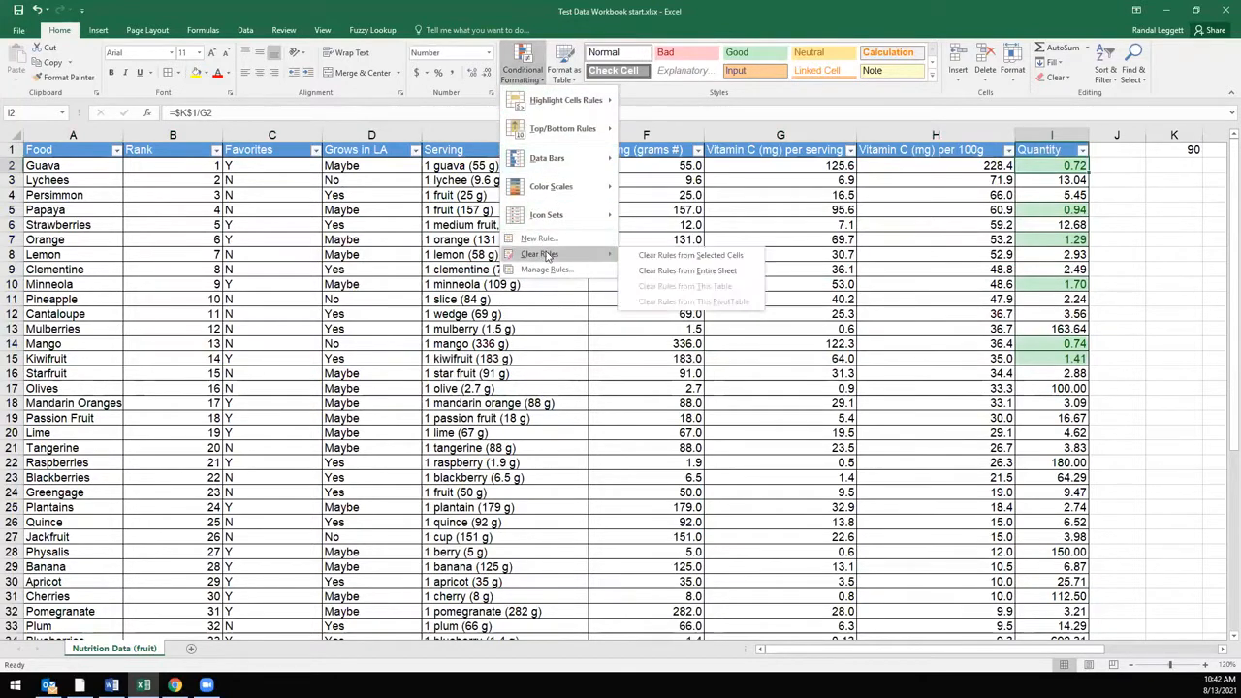
click(666, 272)
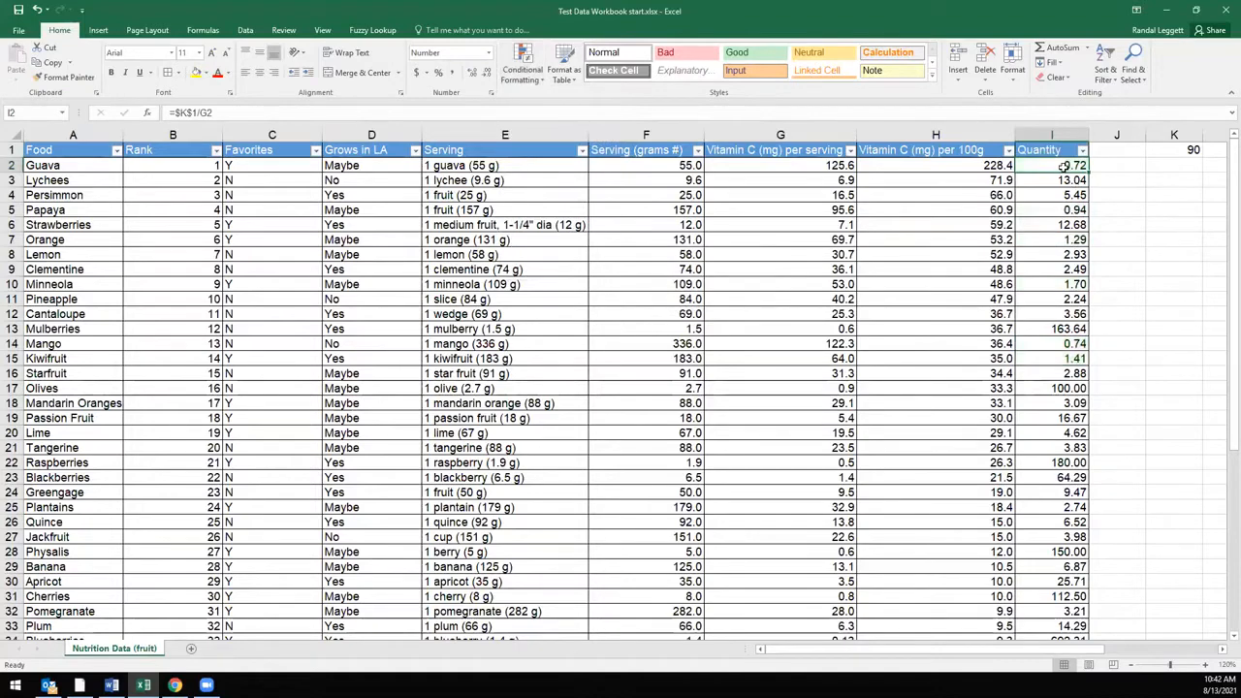
- Select the Quantity values in I2:I47 and start a custom color scale rule with the 3-Color Scale format style
drag(1058, 167, 1061, 616)
scroll(794, 254, up, 5)
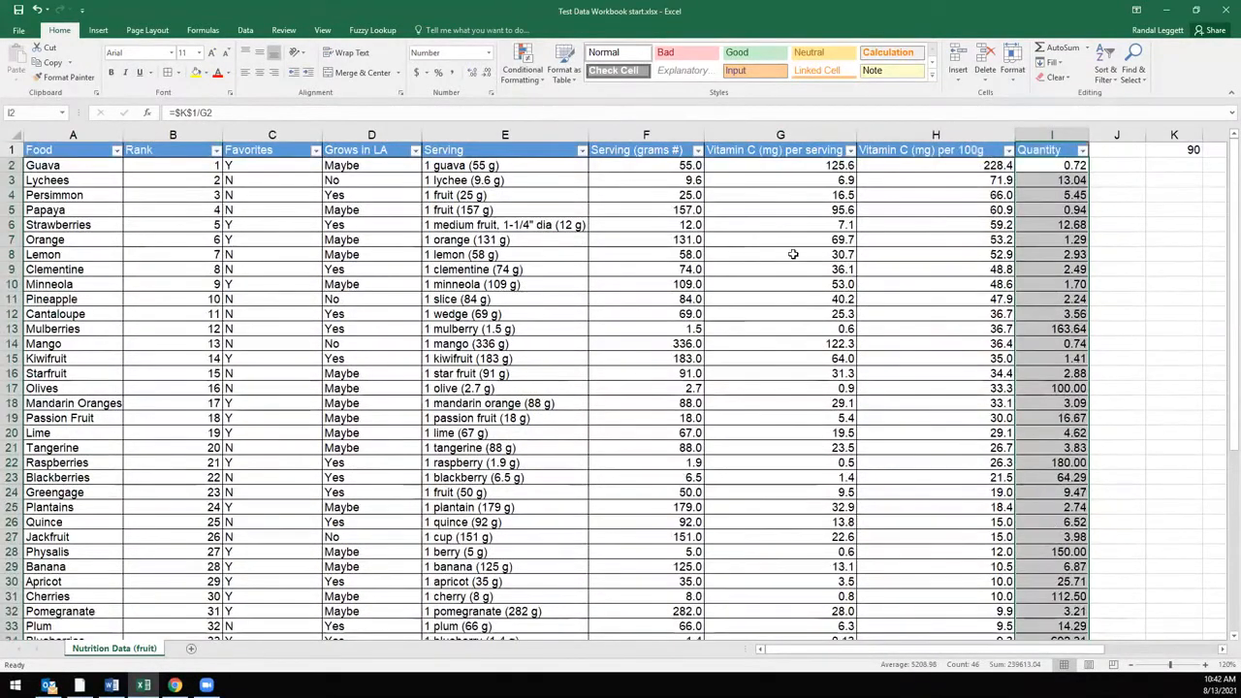
click(528, 81)
mouse_move(531, 192)
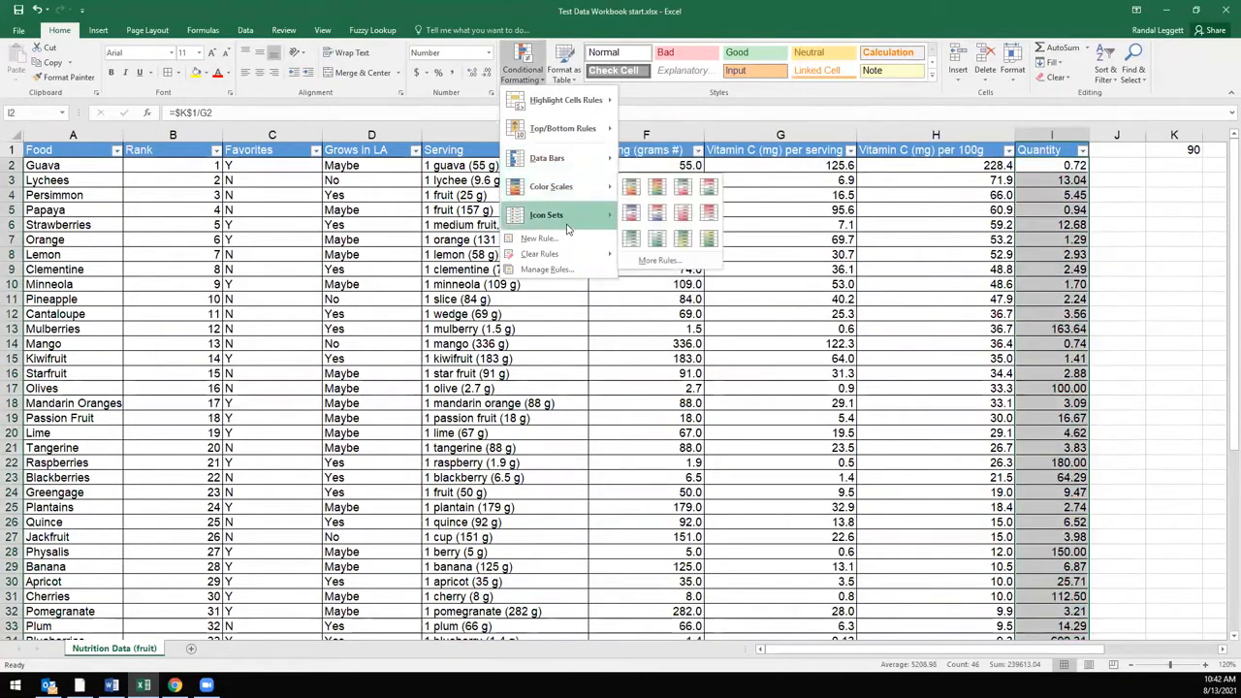
mouse_move(572, 216)
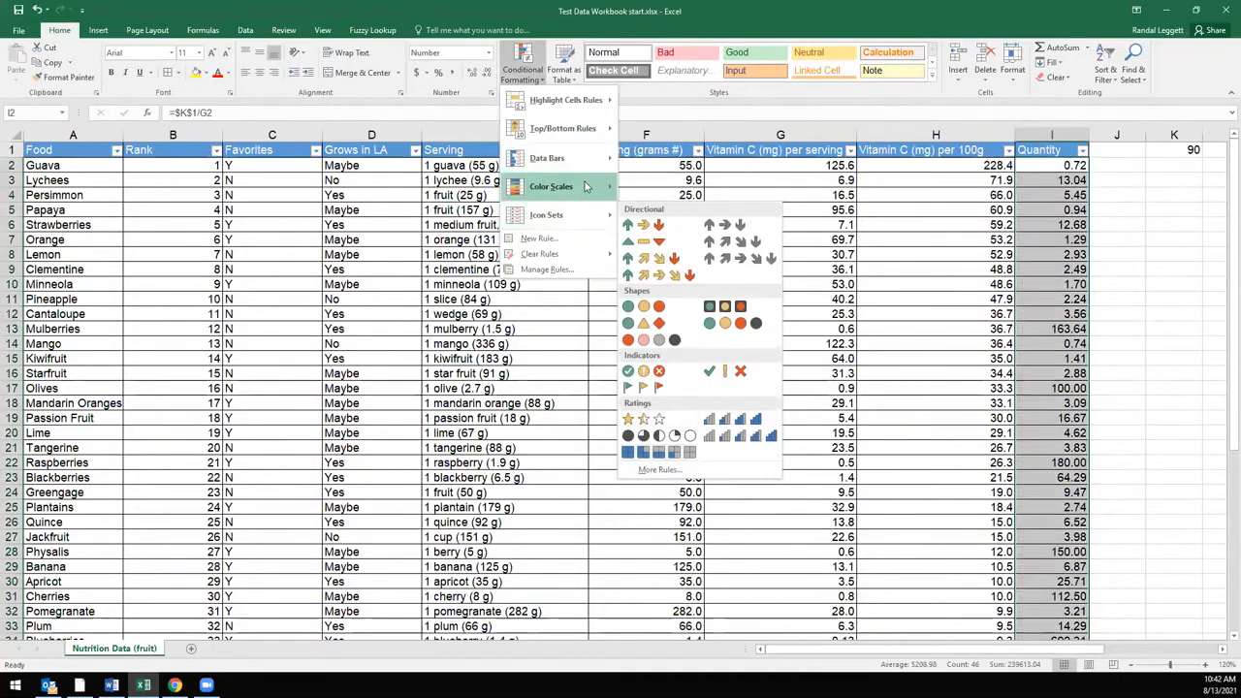
mouse_move(585, 187)
click(656, 270)
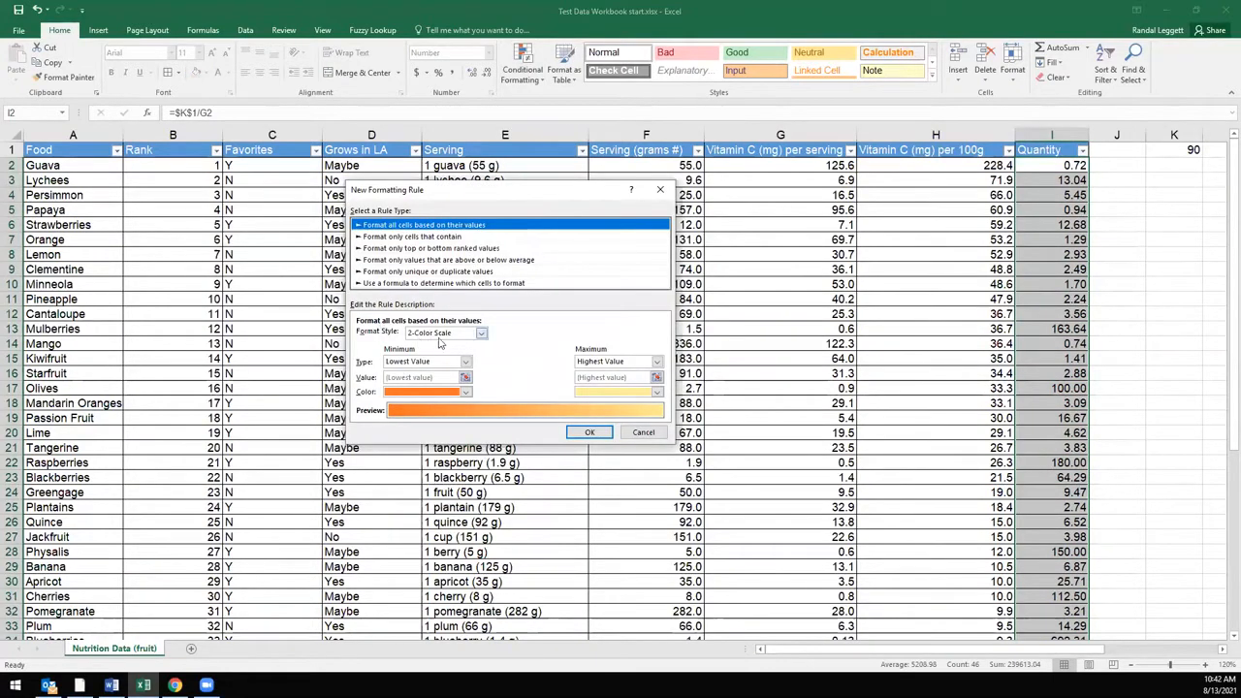
click(485, 336)
click(437, 353)
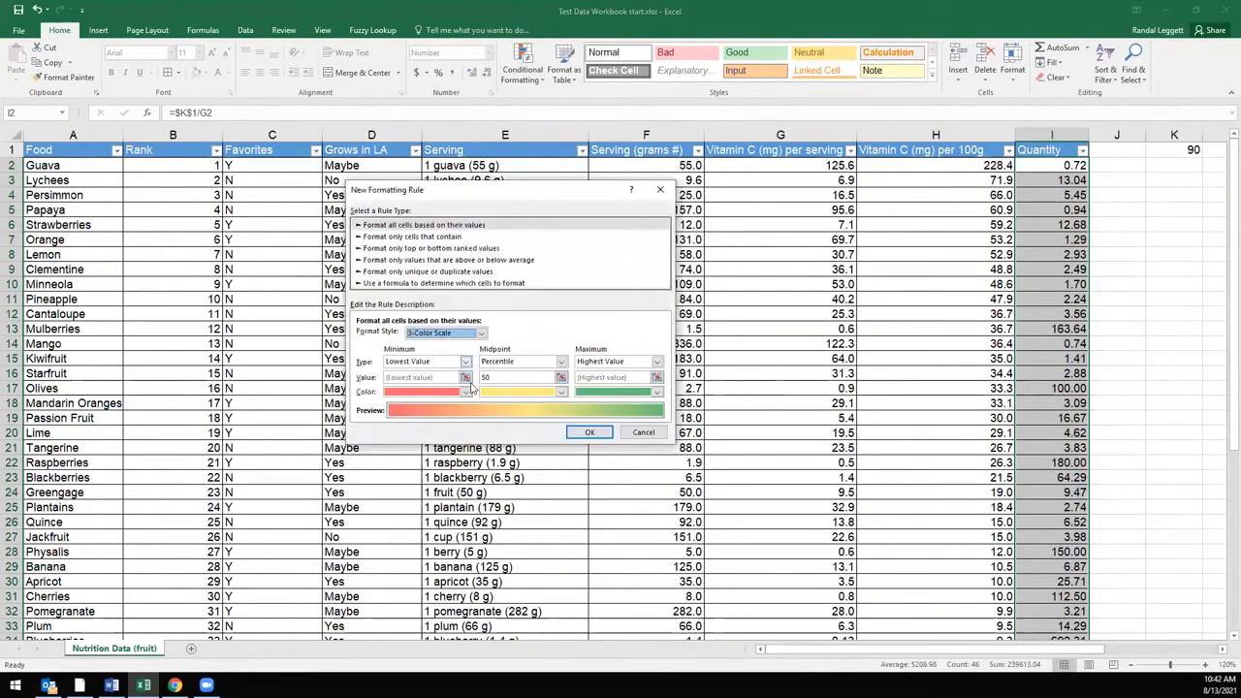
- Set the color scale's minimum color to green and its maximum color to dark red
click(466, 392)
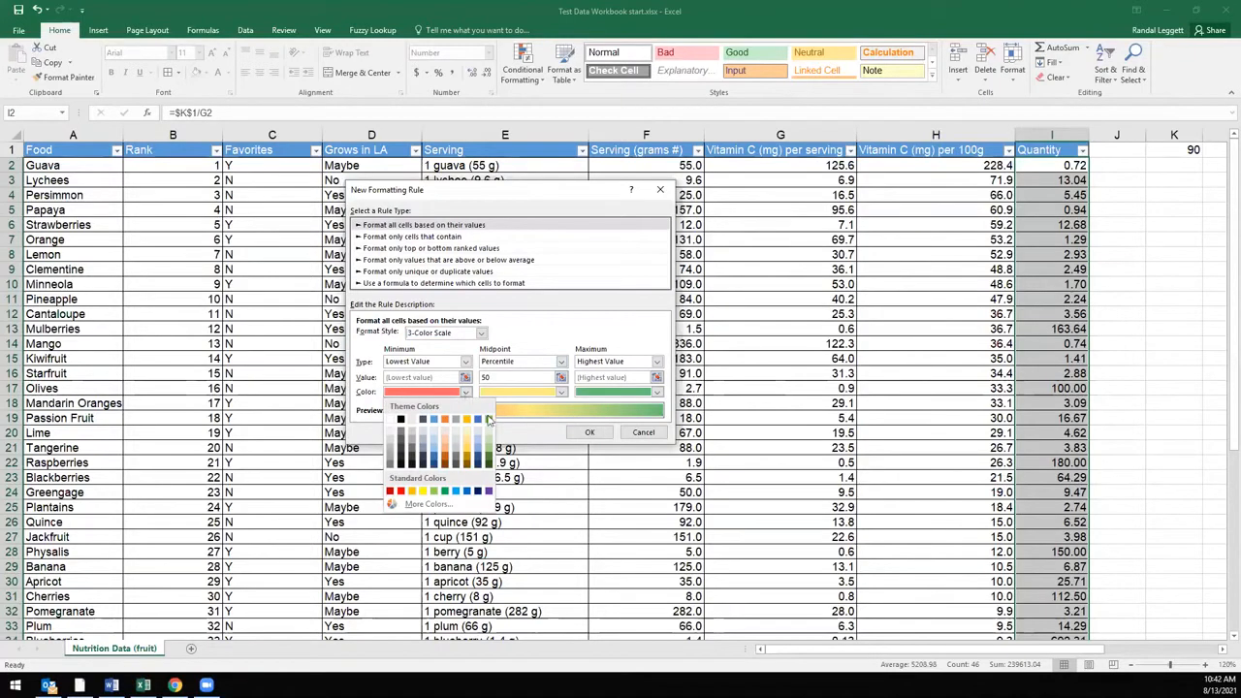
click(488, 427)
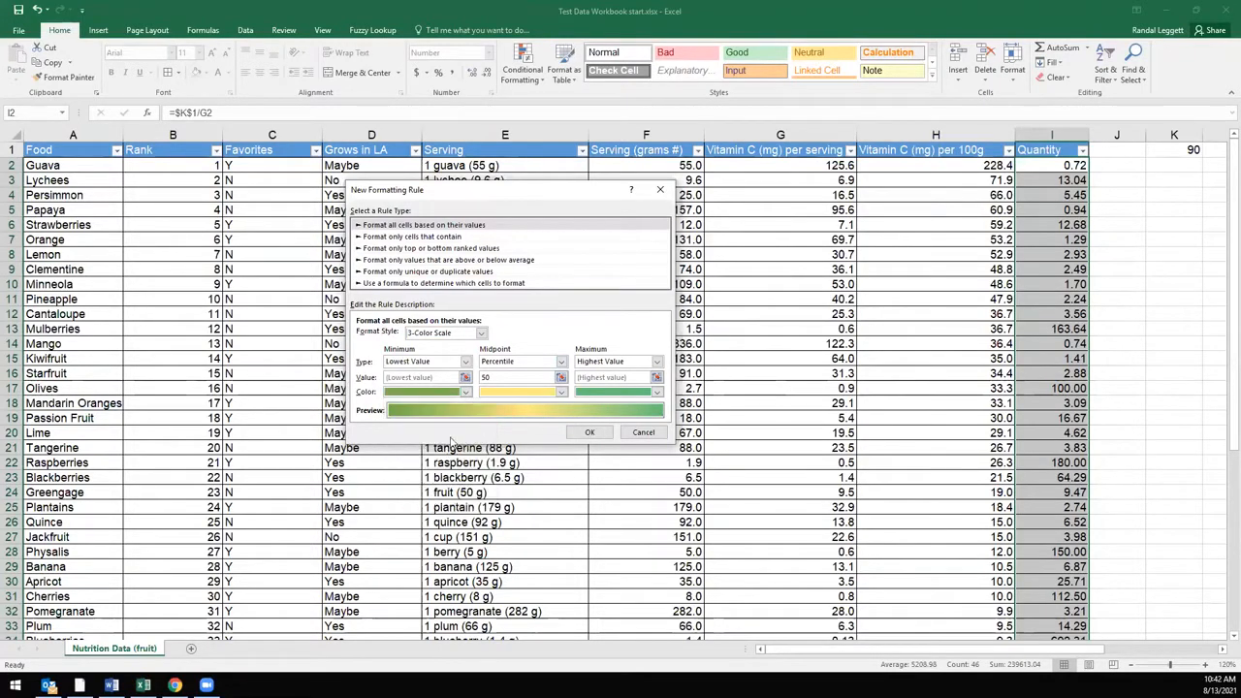
click(658, 393)
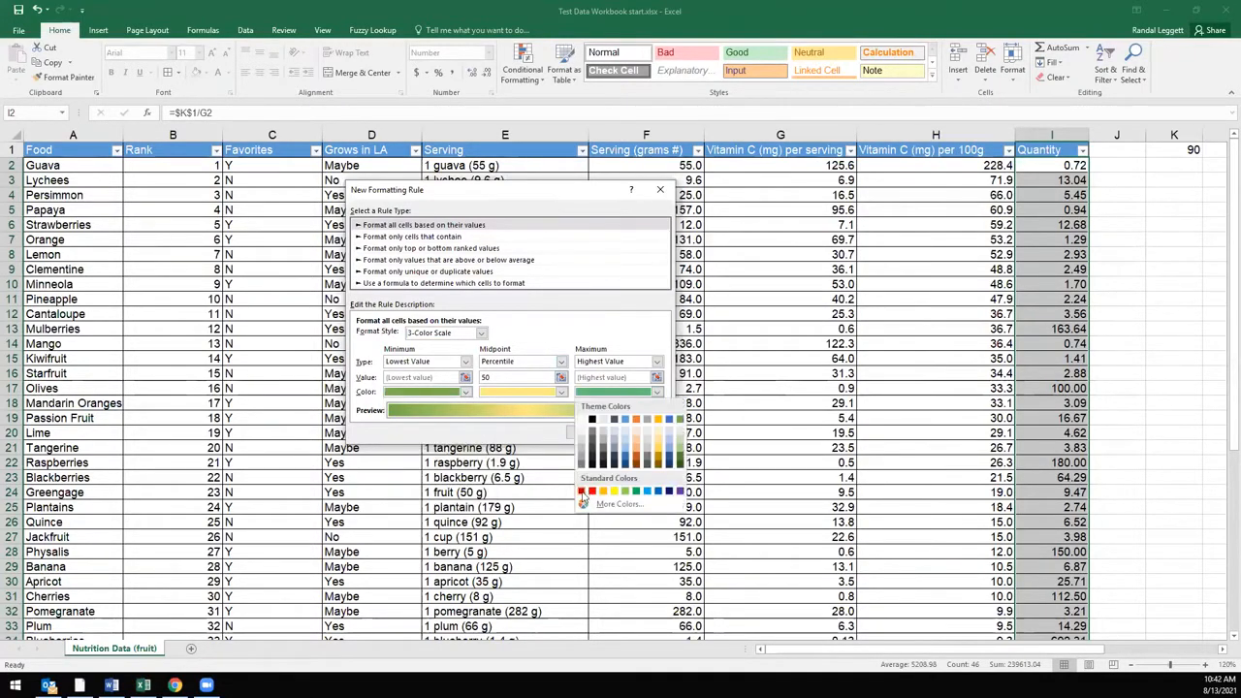
click(582, 492)
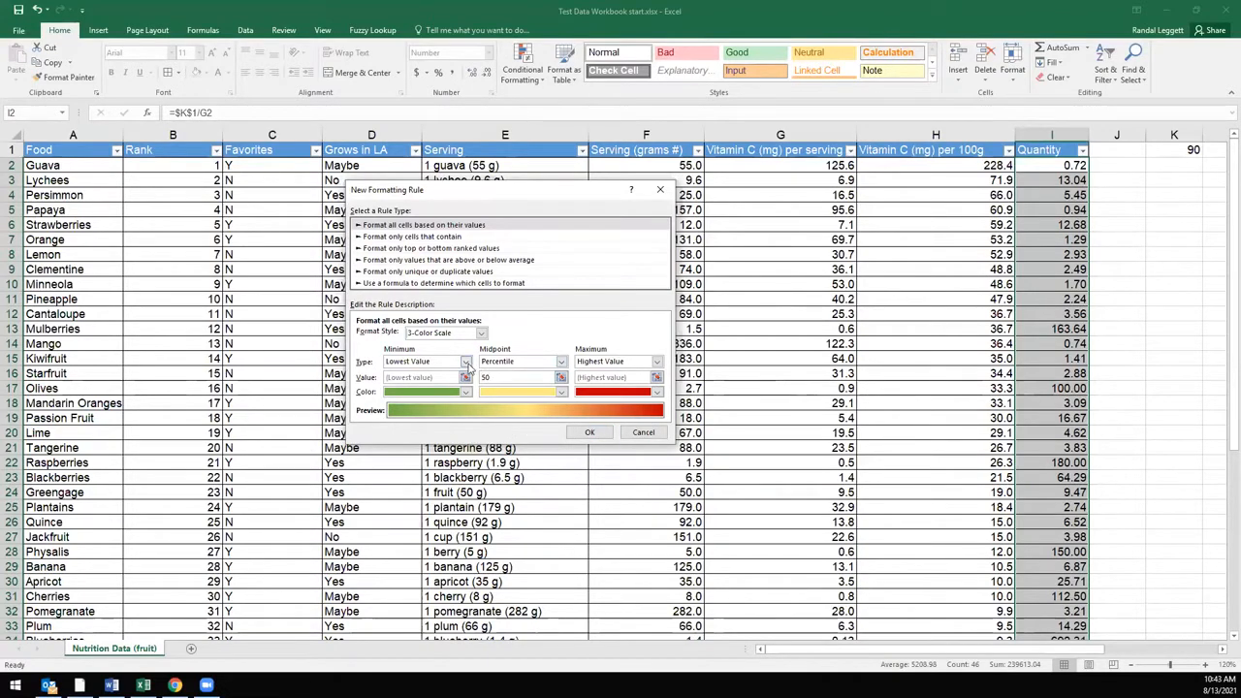
- Set the type of the color scale's minimum, midpoint and maximum to Number
click(466, 363)
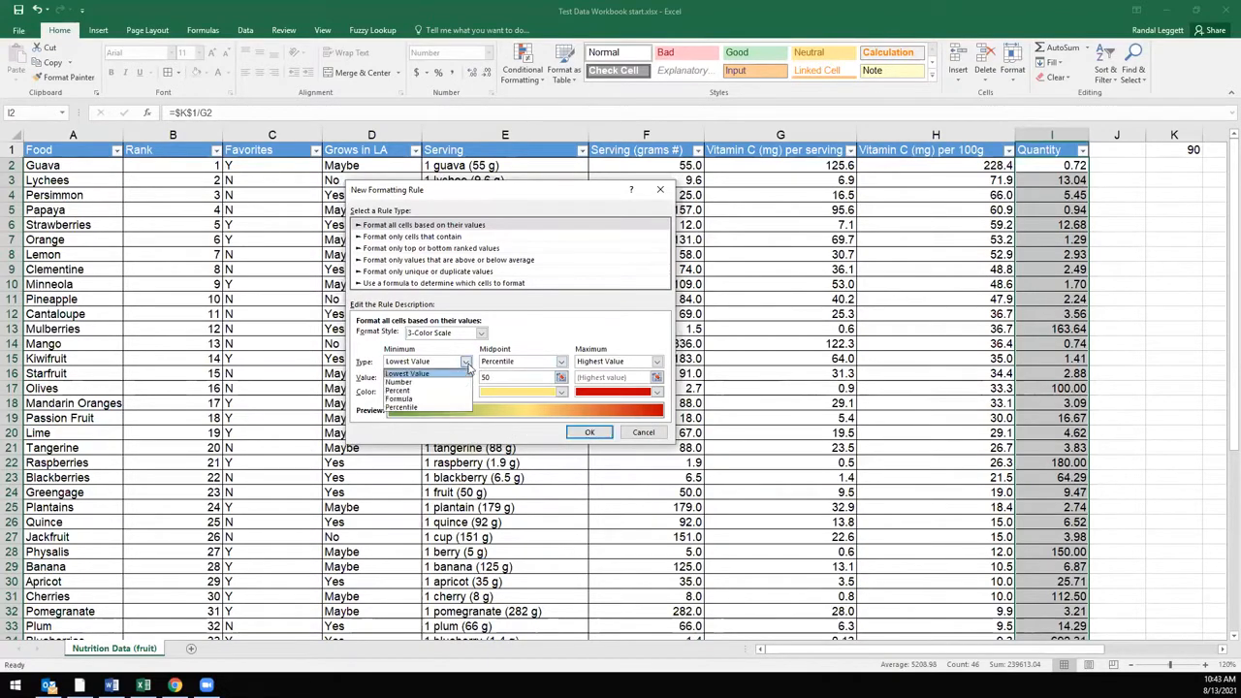
click(440, 383)
click(560, 363)
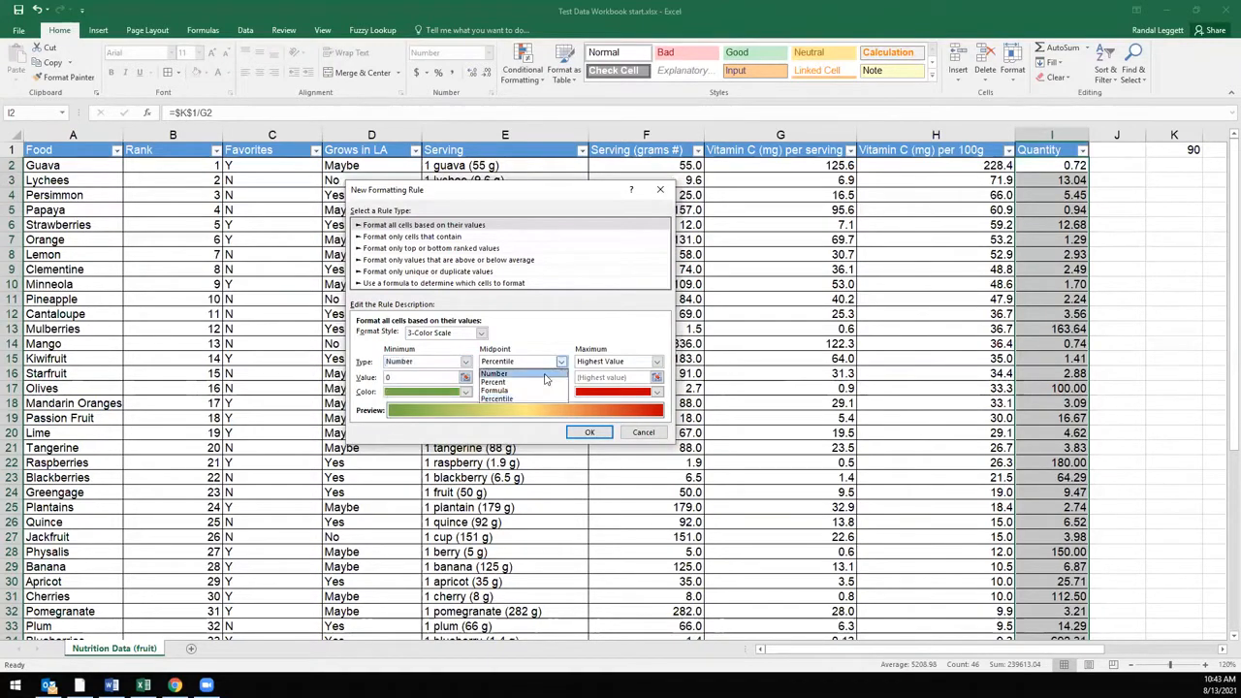
click(543, 375)
click(657, 362)
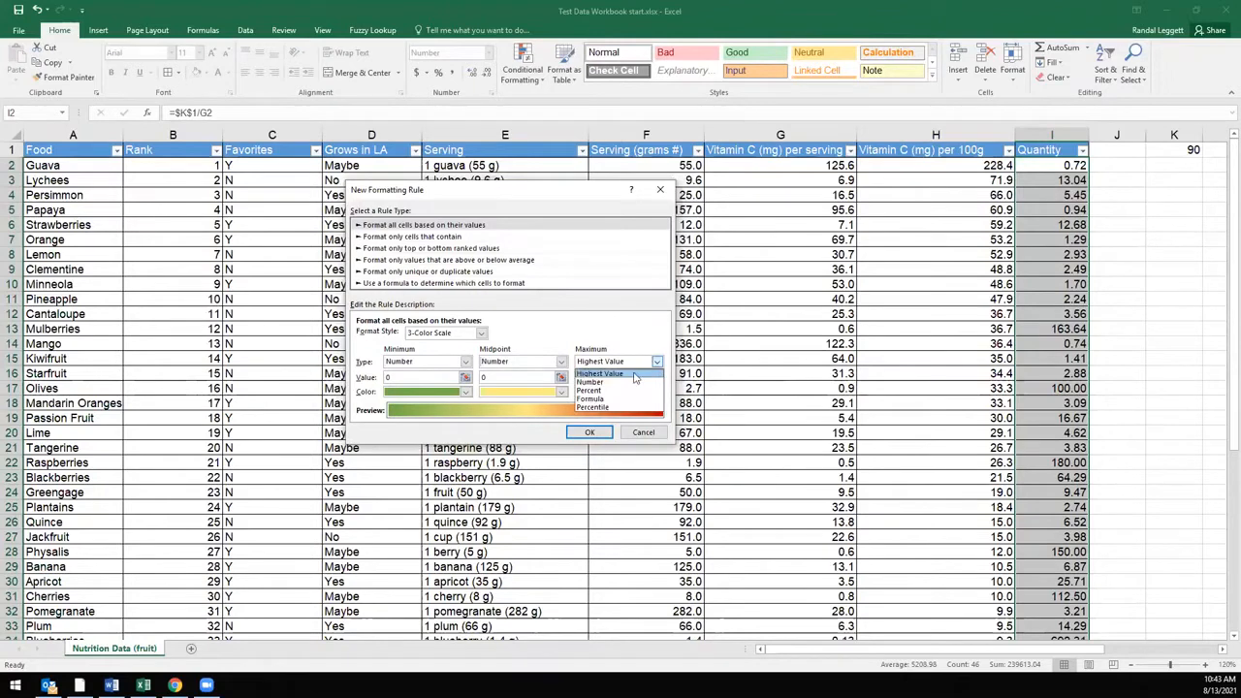
click(606, 380)
- Set the color scale's minimum value to 2, enter number values for midpoint and maximum, and apply the rule
click(402, 378)
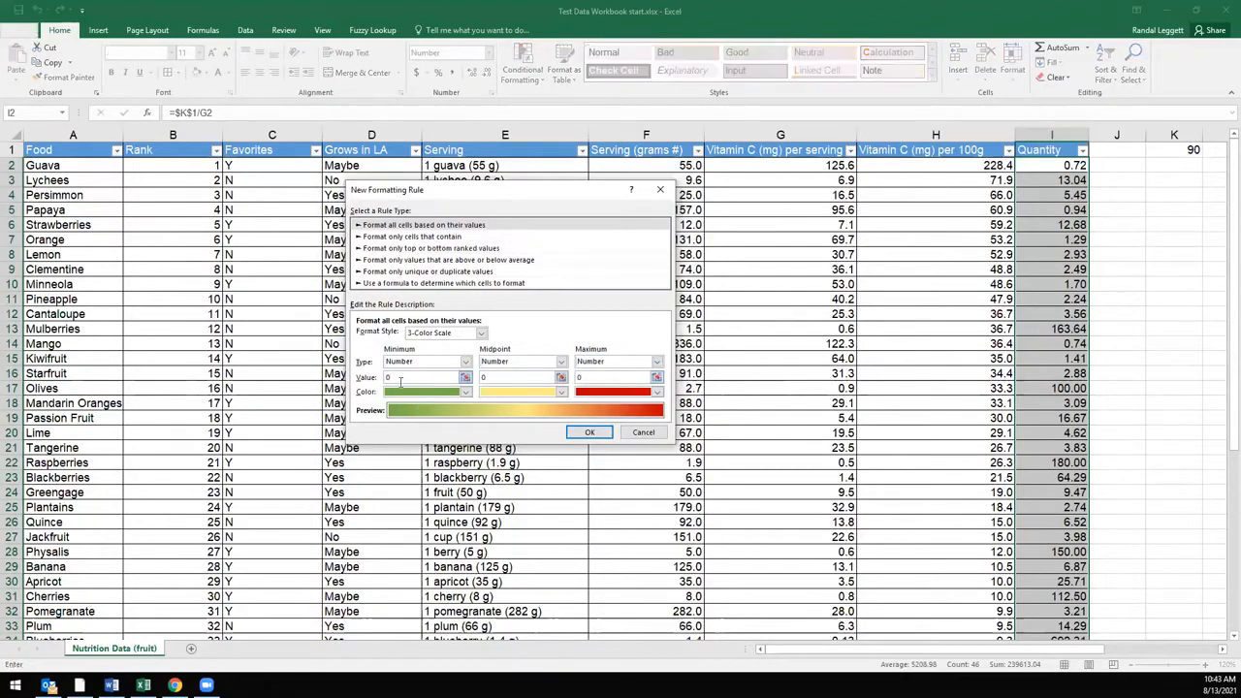
text(2)
click(497, 377)
drag(601, 378, 537, 400)
click(589, 433)
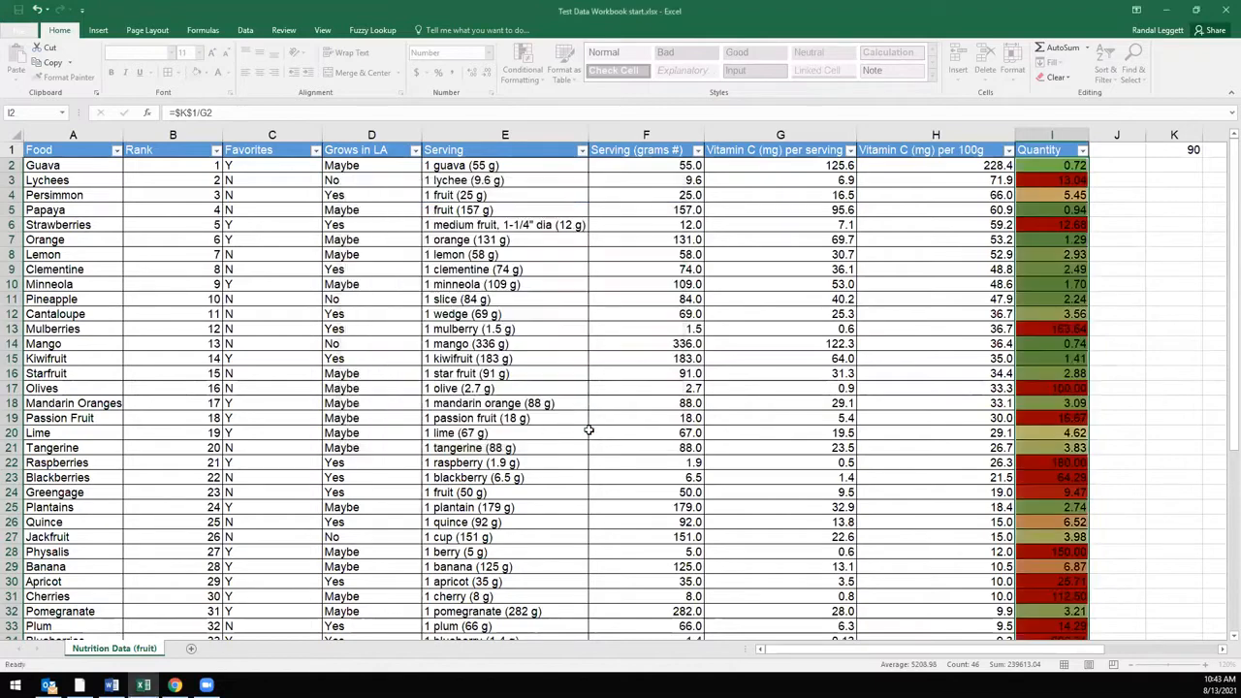
- Review how the three-color scale shades the Quantity values from the first to the last fruit row
click(1072, 255)
scroll(1057, 330, down, 5)
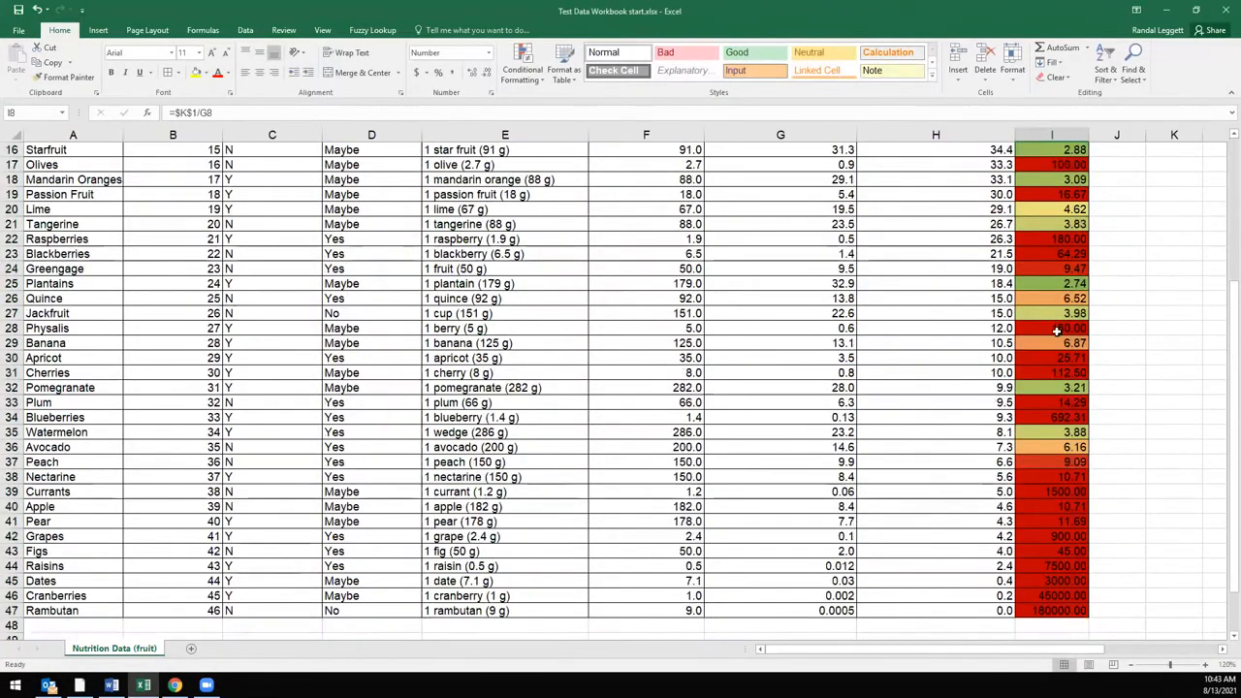
scroll(1057, 334, up, 4)
scroll(1055, 388, down, 4)
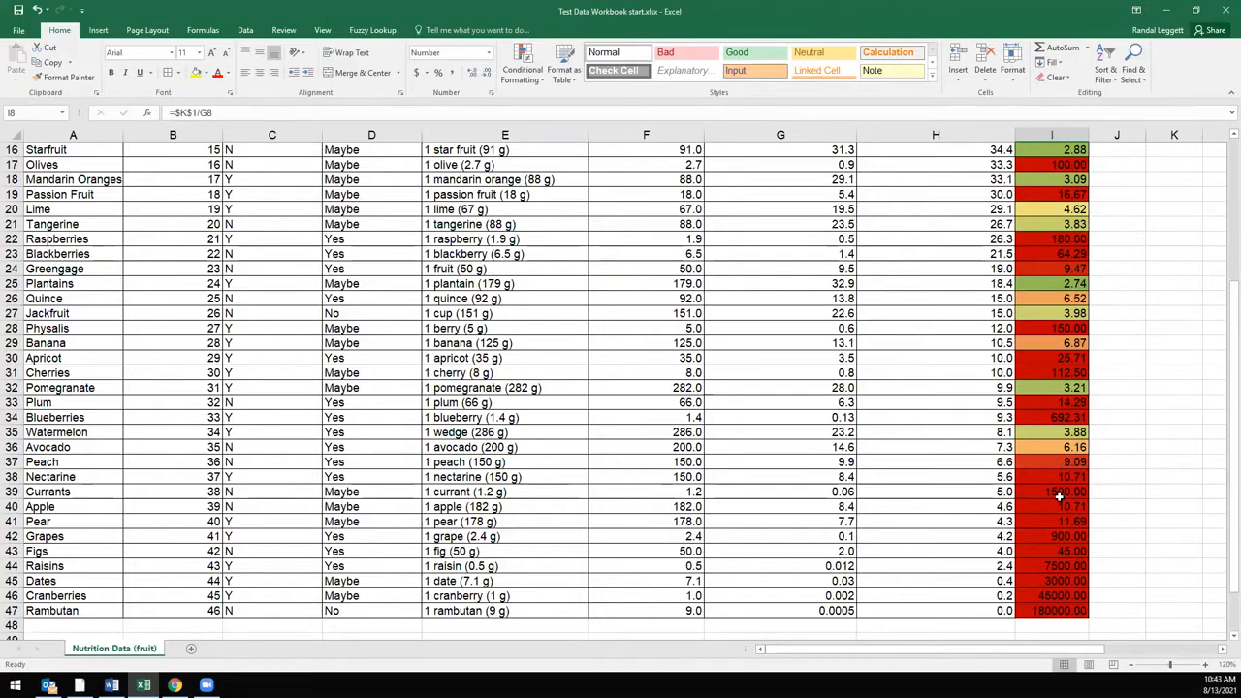
scroll(1062, 475, up, 5)
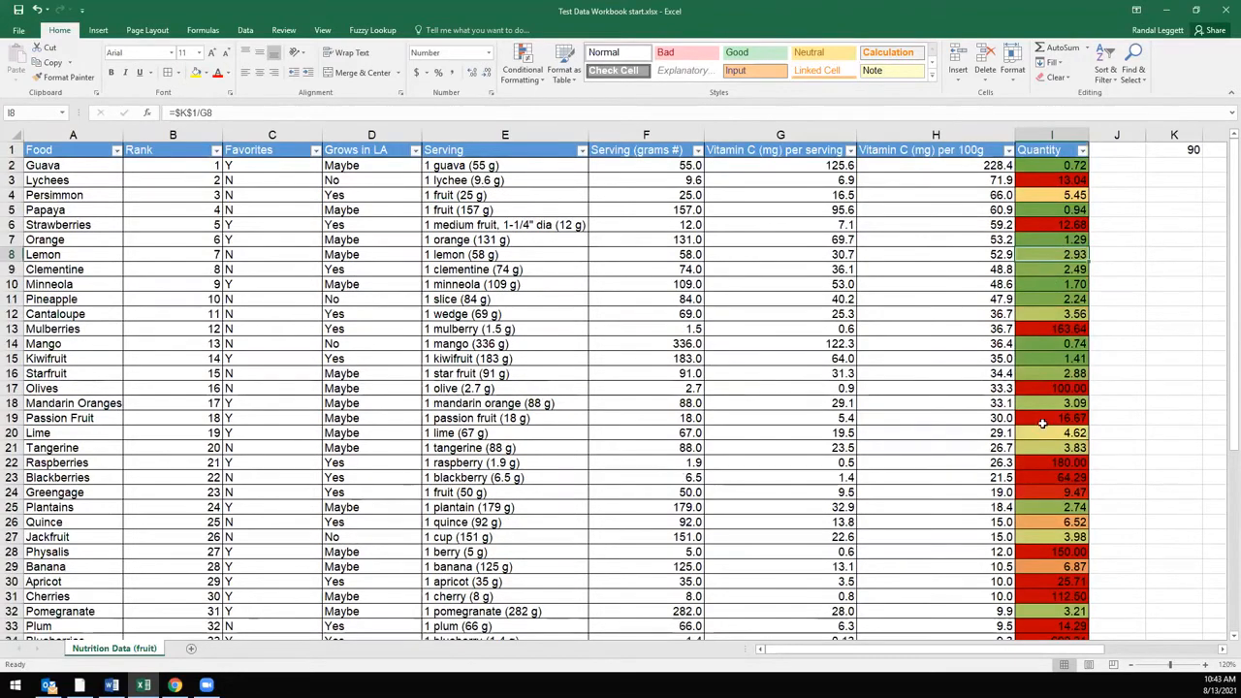
scroll(1044, 424, down, 7)
scroll(1013, 534, down, 1)
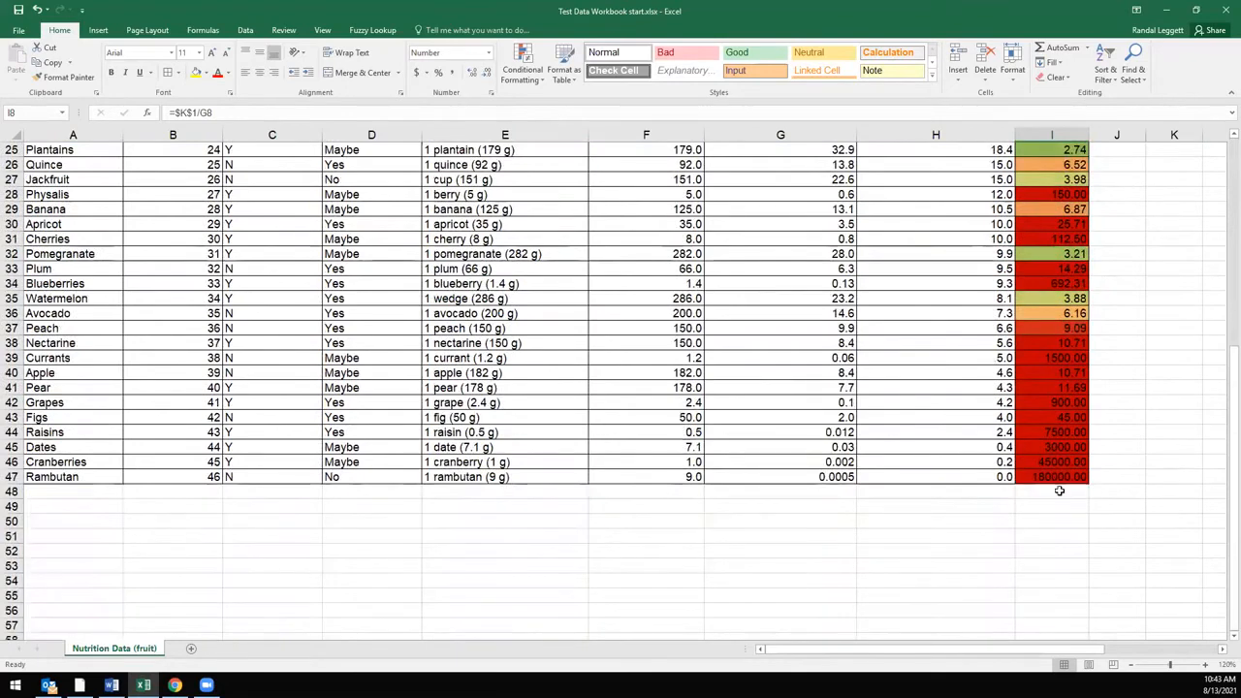
scroll(1061, 493, up, 8)
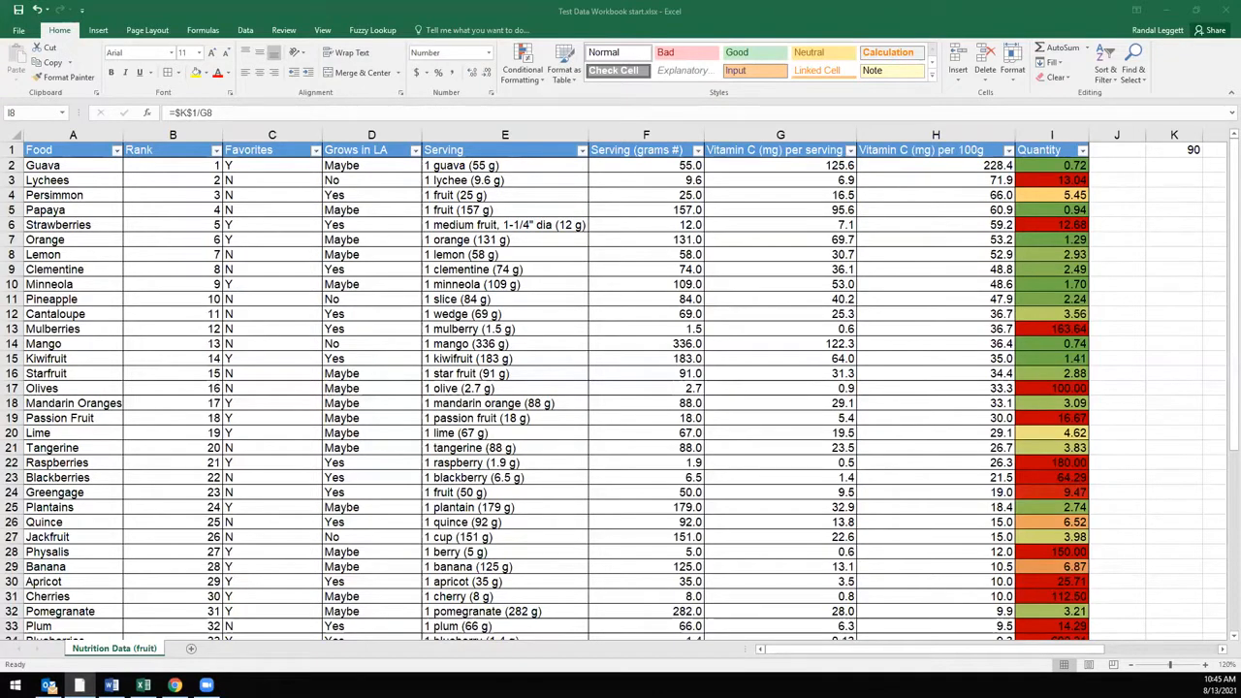
- Switch to the 2020 pilot NPRP data results workbook and compare its Louisiana Pilot Data and LA PM Data sheets
key(alt+Tab)
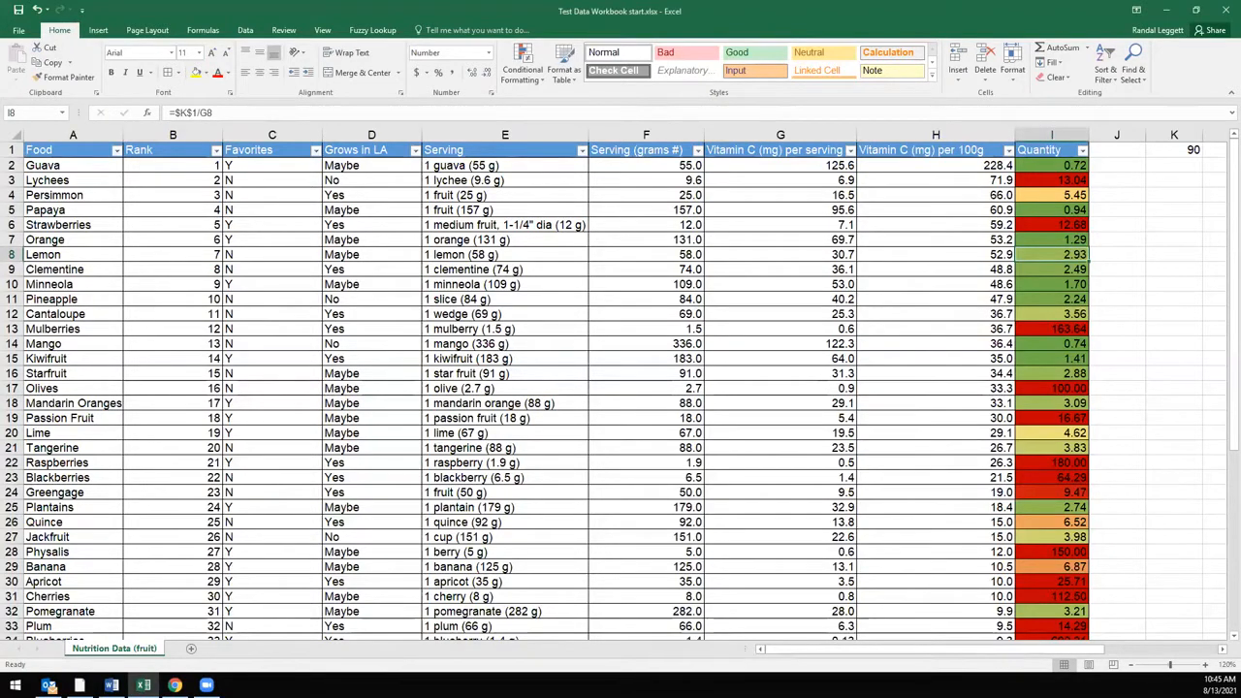
key(alt+Tab)
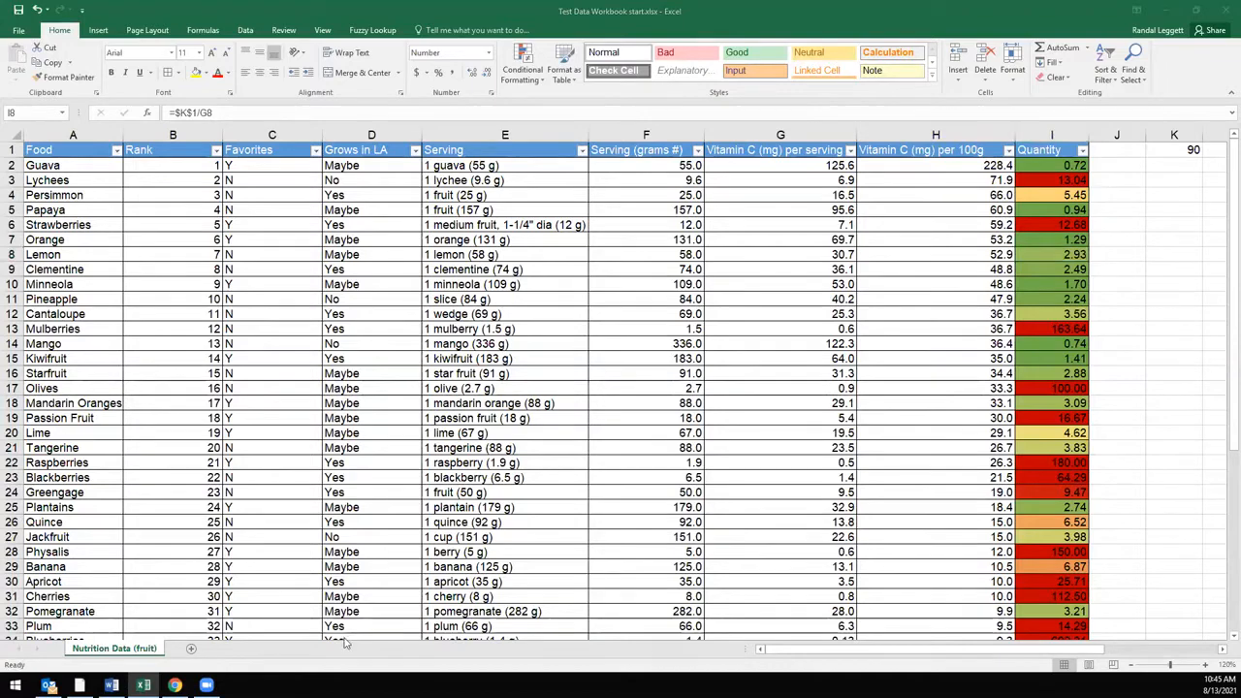
key(alt+Tab)
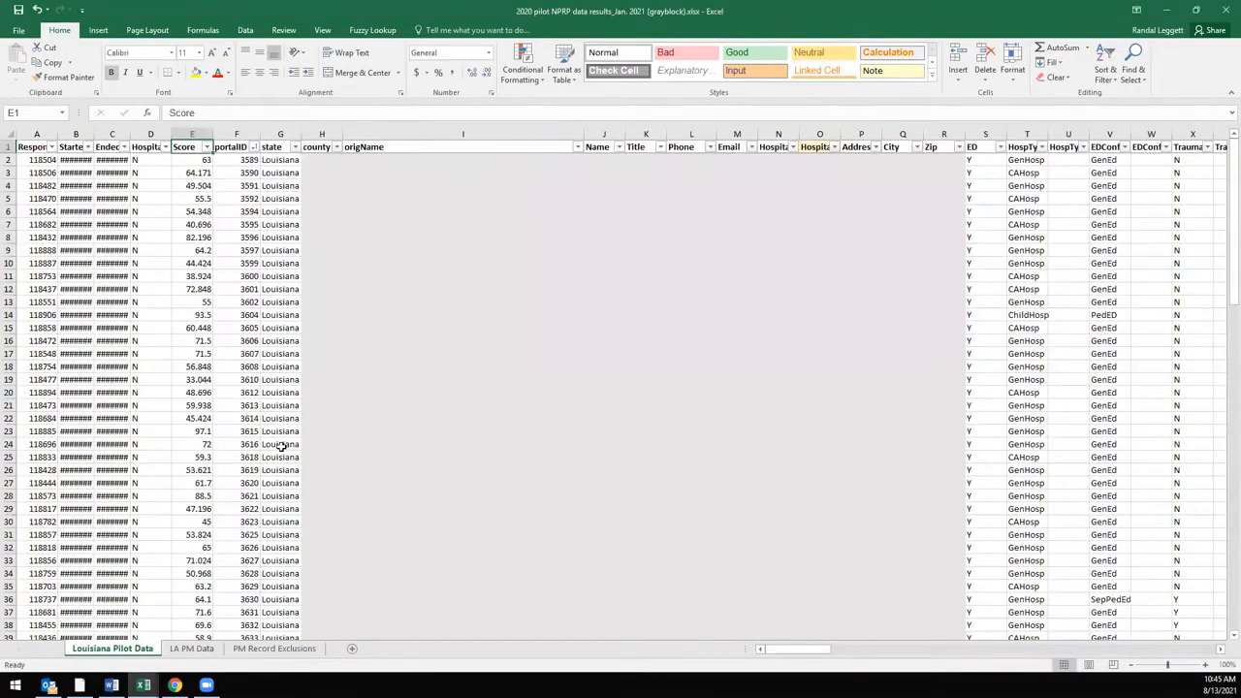
click(321, 161)
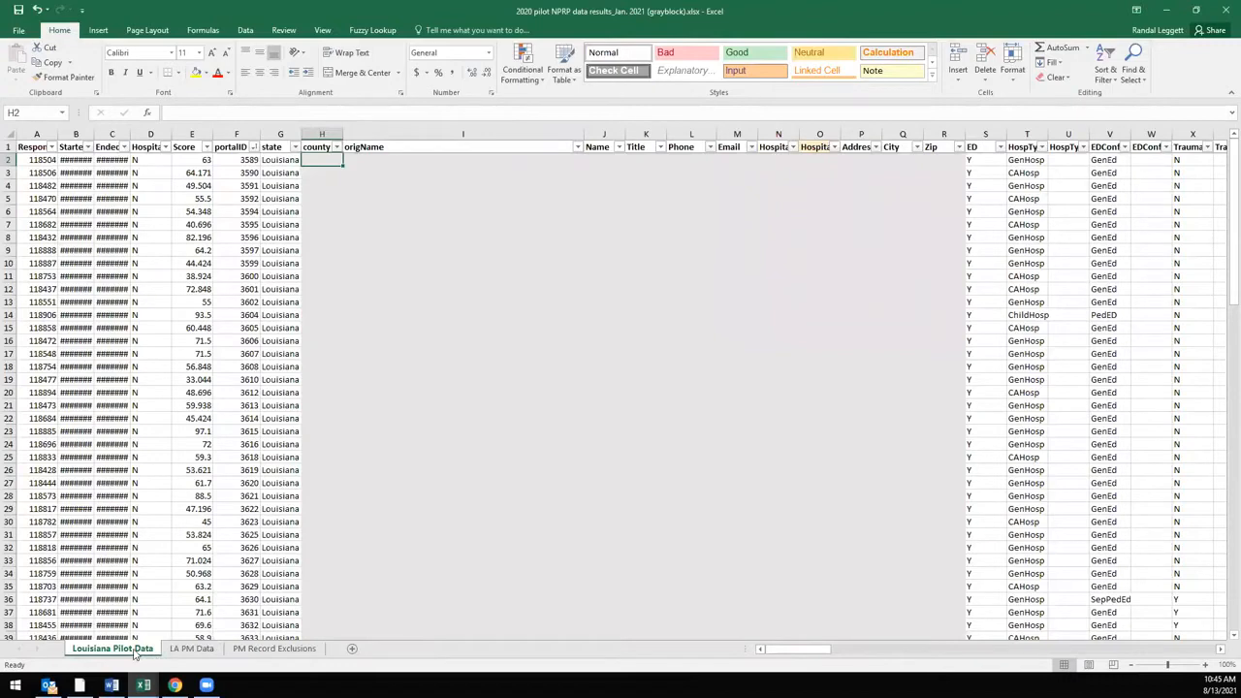
click(191, 649)
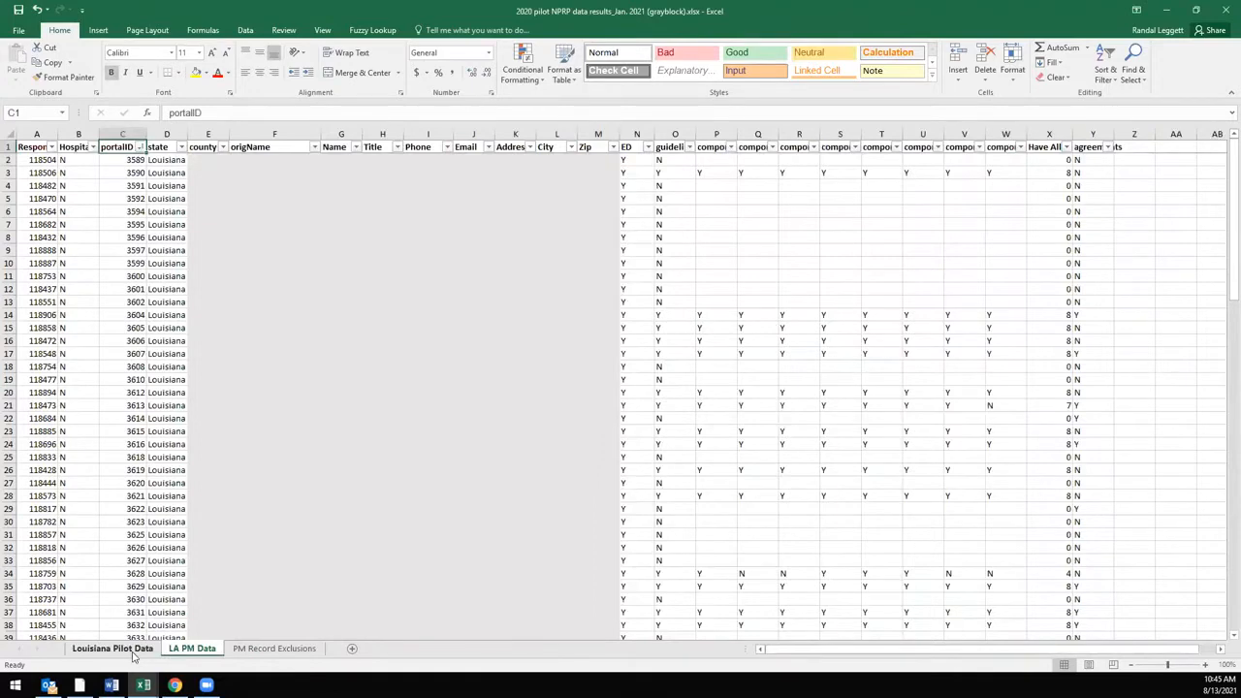
click(133, 651)
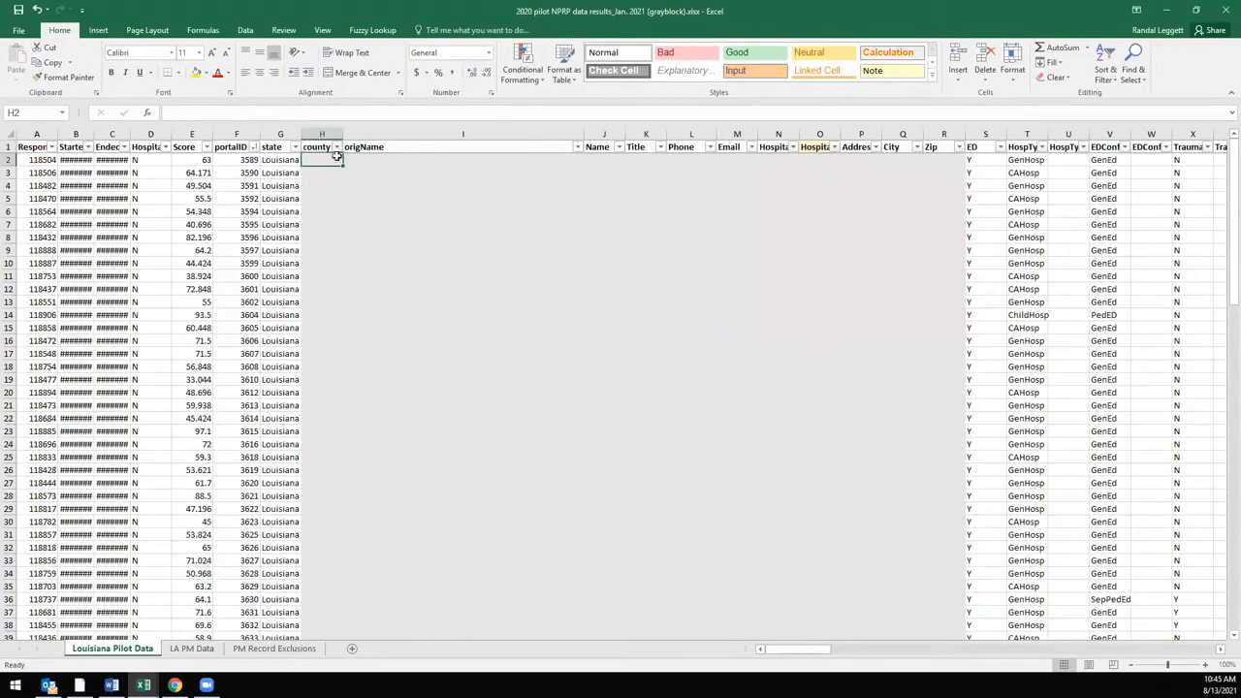
- Mark the grayed-out county to Zip columns on the Louisiana Pilot Data sheet to examine which fields are masked
drag(333, 161, 945, 356)
click(636, 472)
drag(316, 163, 941, 161)
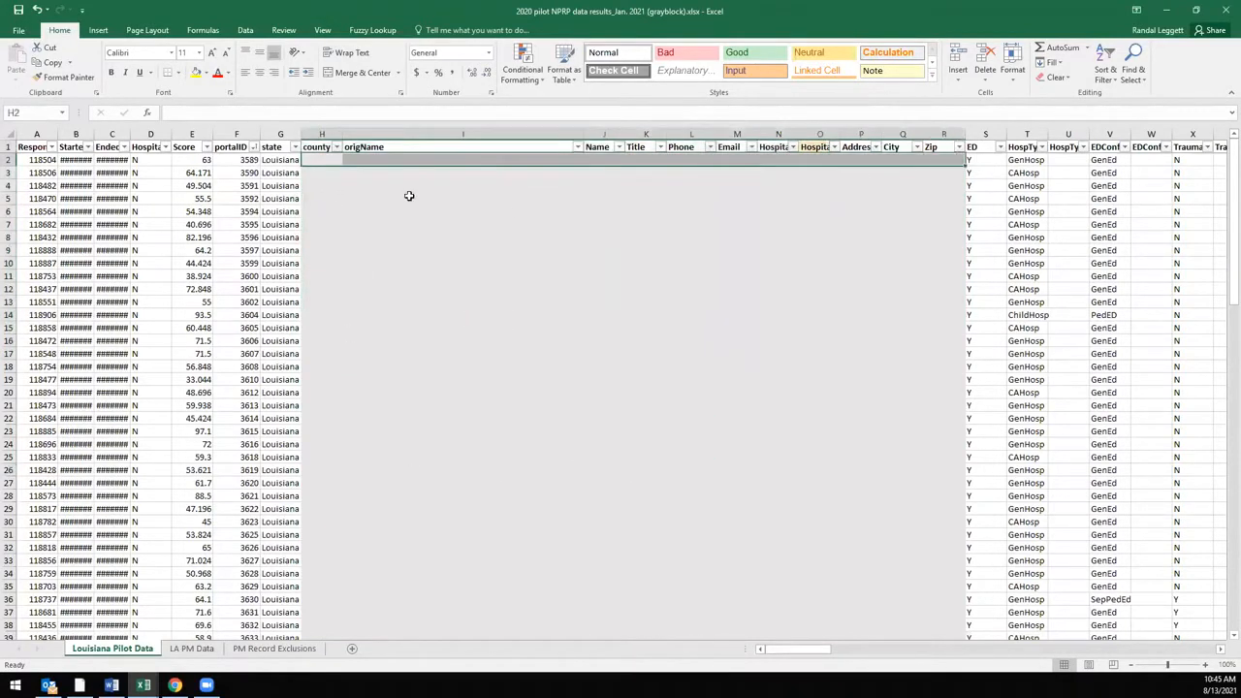
- Examine the portalID column on the Louisiana Pilot Data sheet, going through its header and values down to row 12
click(250, 163)
click(246, 174)
click(247, 185)
click(238, 152)
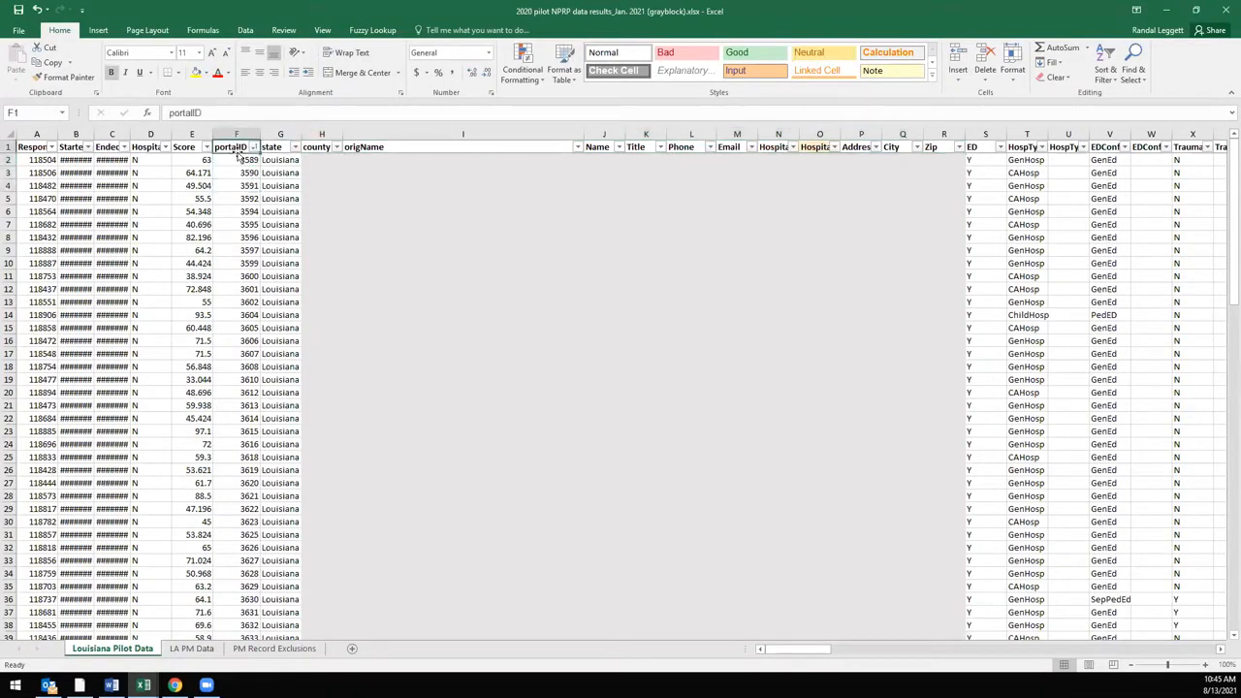
click(246, 161)
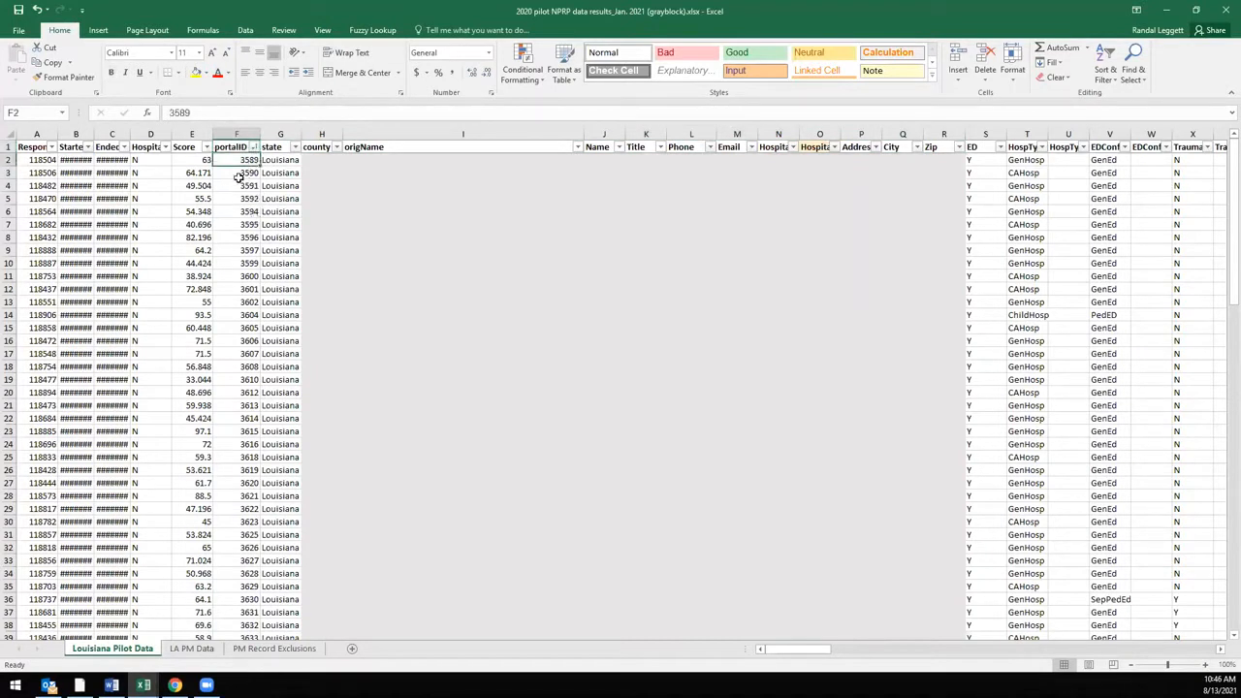
key(Down)
key(Down)
key(Down)
key(Down)
key(Down)
key(Down)
key(Down)
key(Down)
key(Down)
key(Down)
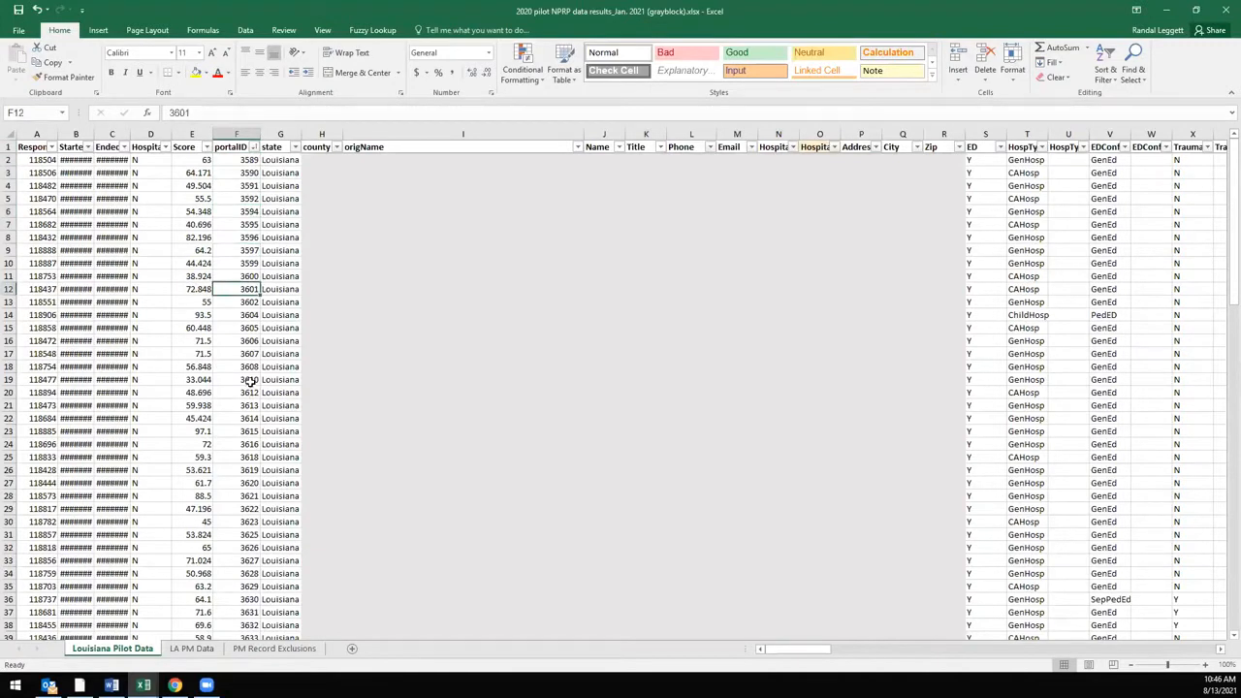
- Check the whole portalID column for repeated IDs with the Duplicate Values highlighting rule, looking through all rows
click(242, 135)
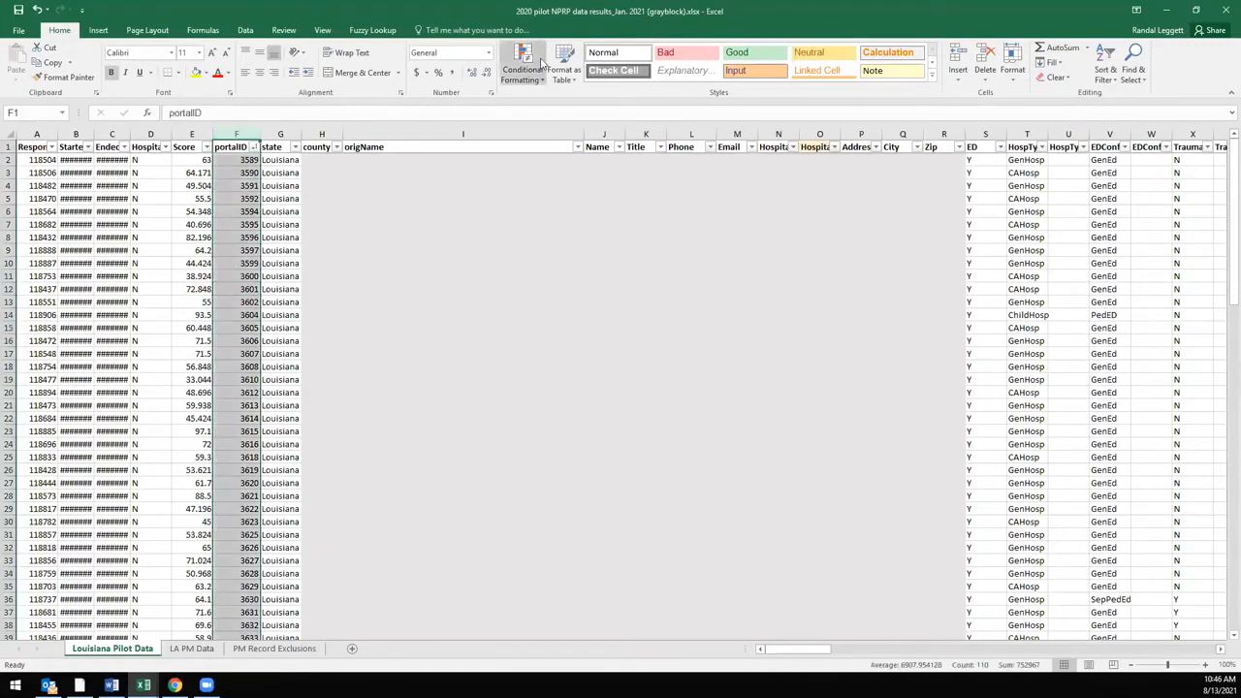
click(533, 64)
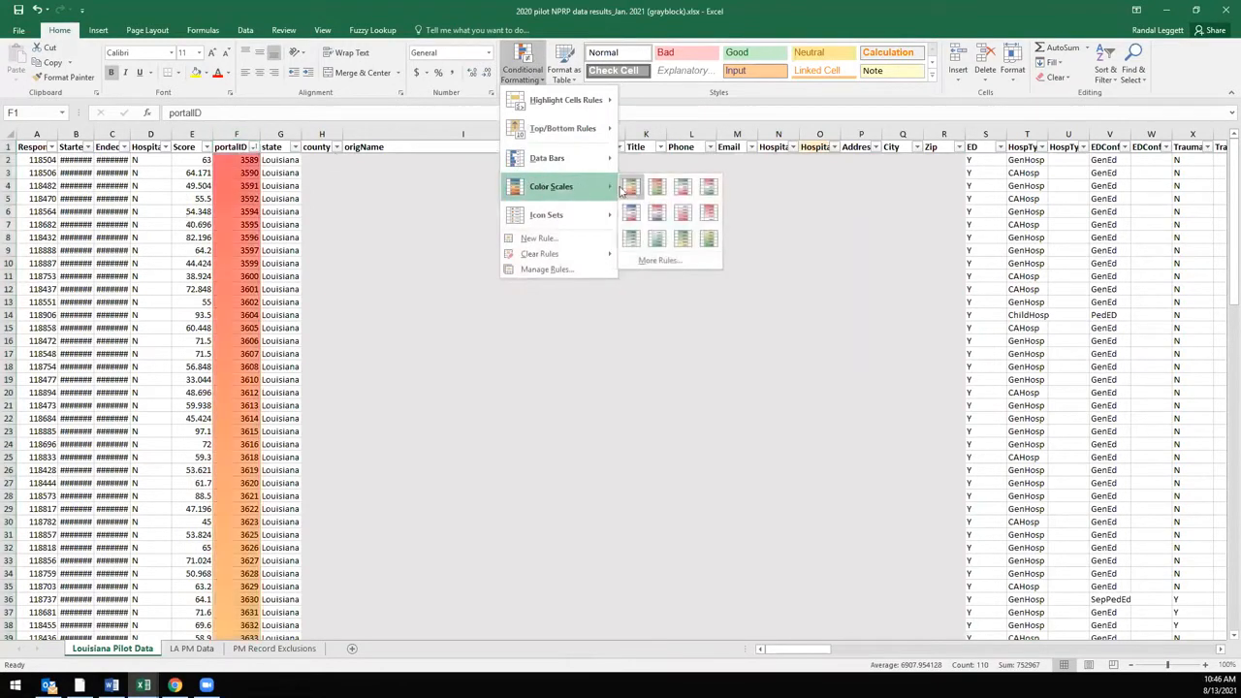
mouse_move(558, 100)
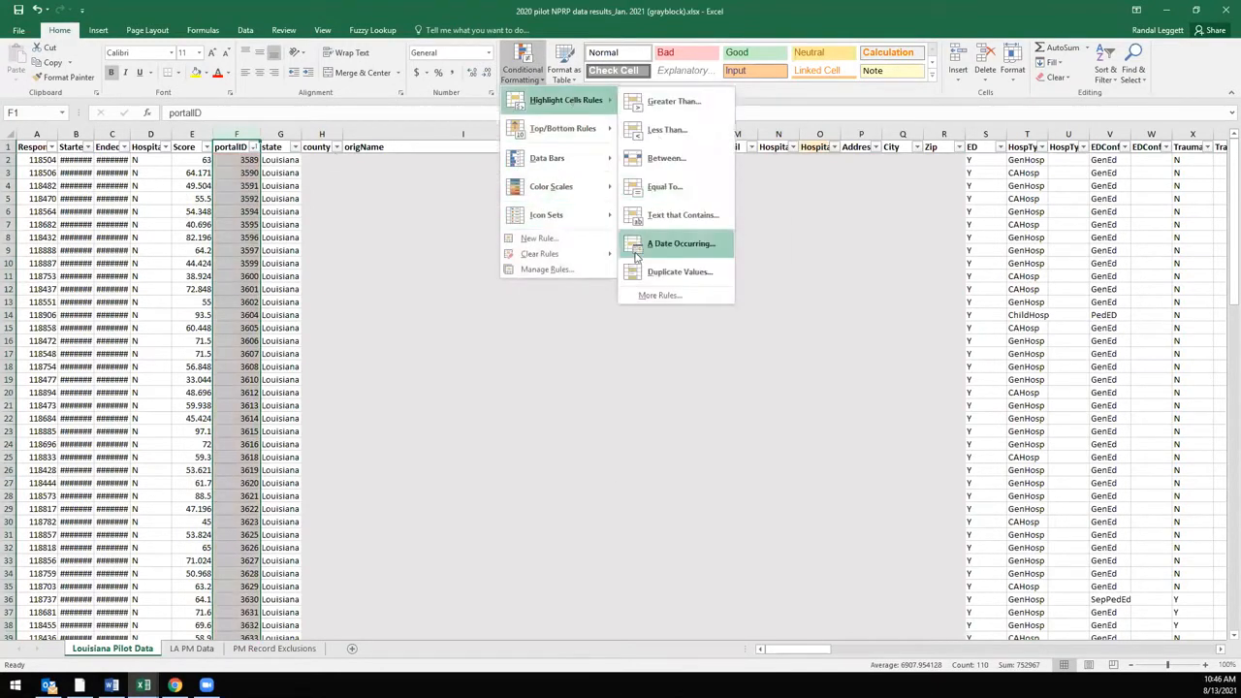
click(636, 274)
click(563, 330)
scroll(240, 340, down, 3)
scroll(240, 340, down, 11)
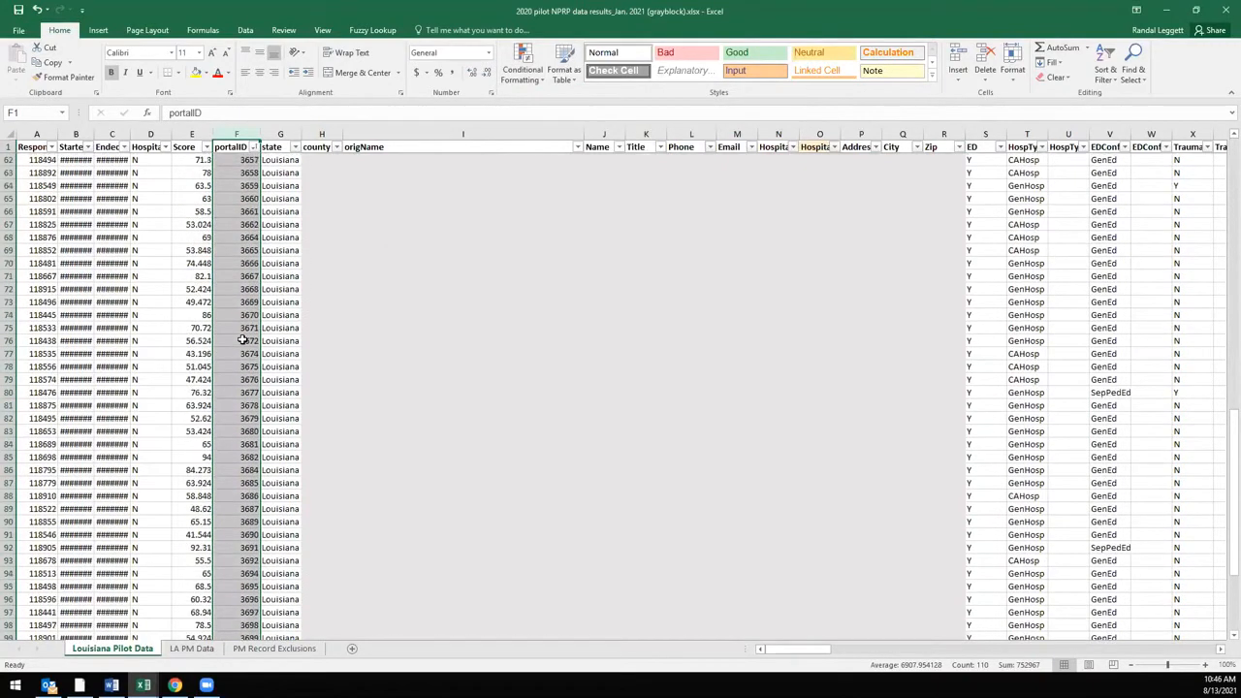
scroll(241, 359, down, 10)
scroll(241, 365, up, 11)
scroll(241, 362, up, 13)
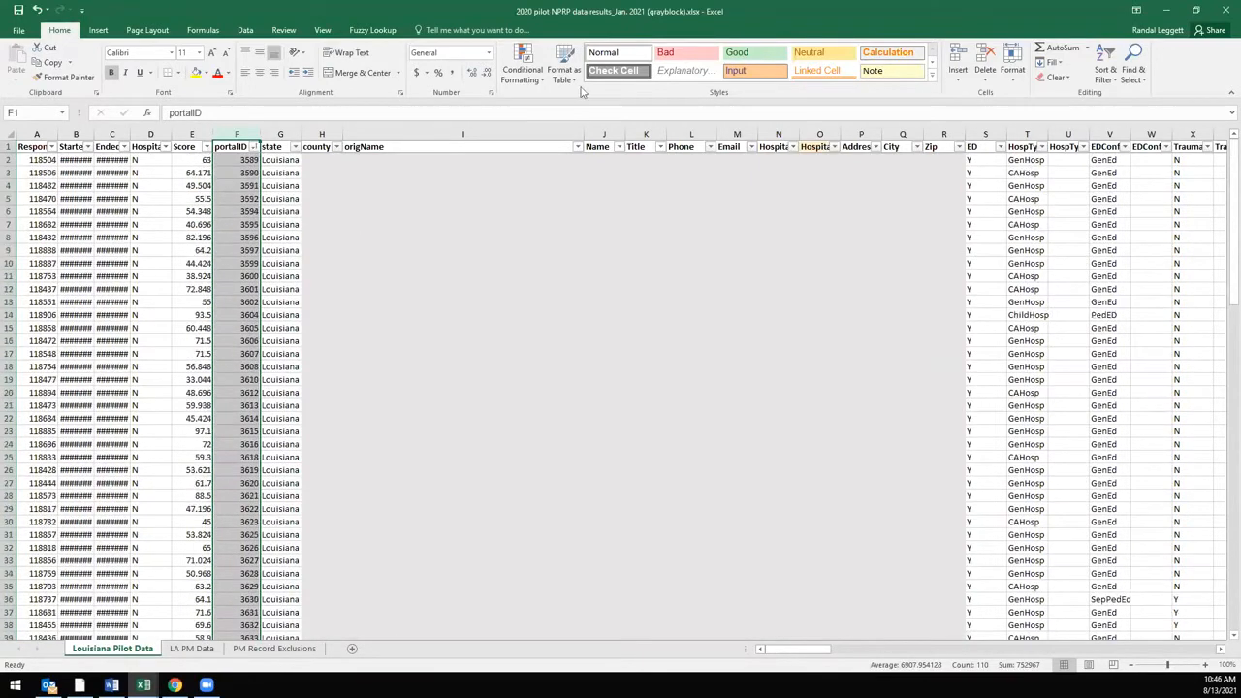
- Clear the conditional formatting rules from the entire Louisiana Pilot Data sheet
click(523, 67)
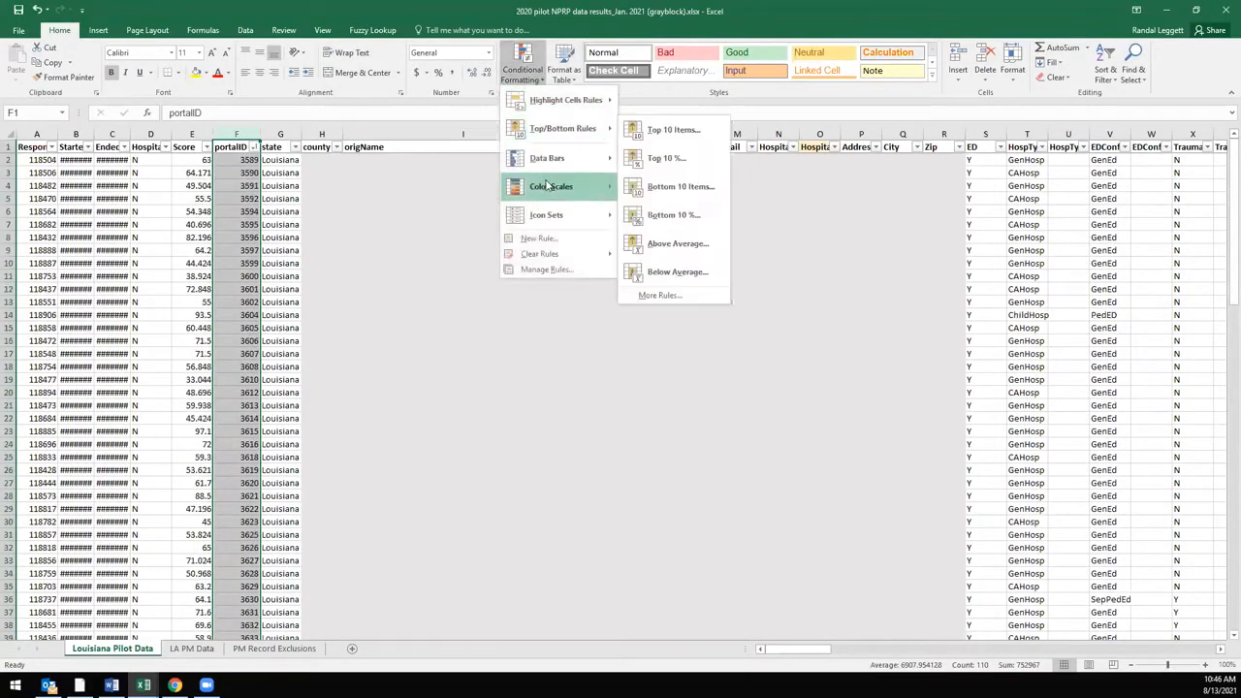
mouse_move(543, 254)
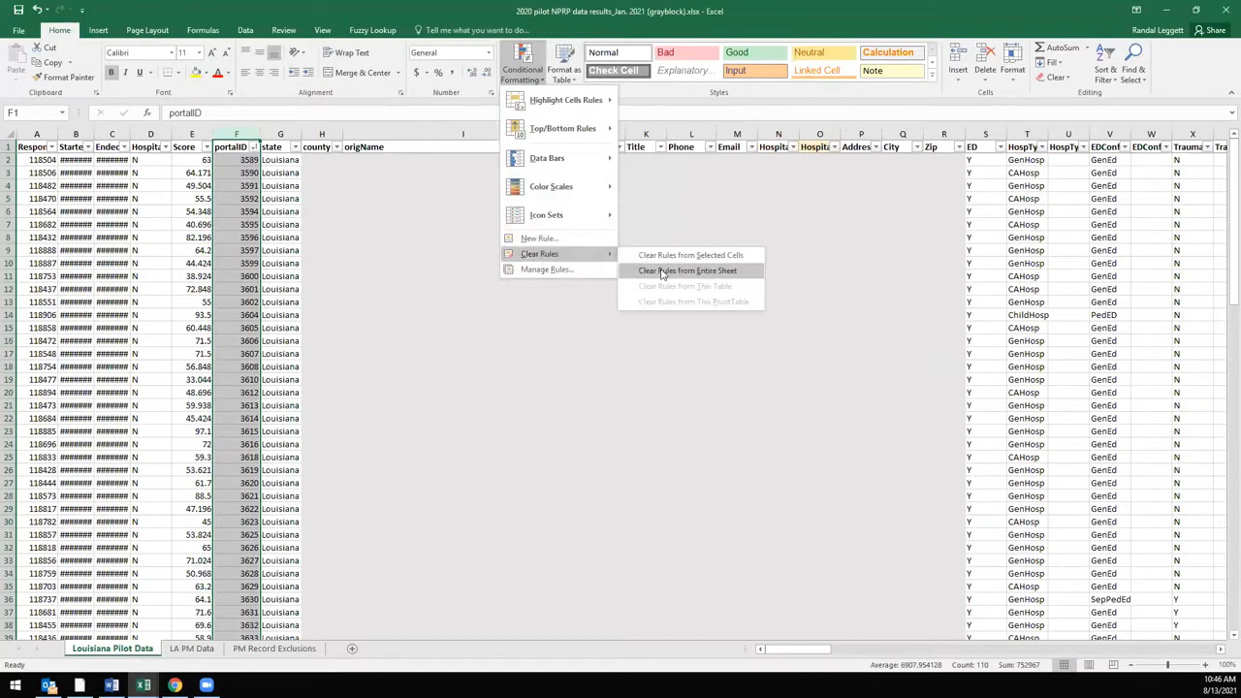
click(663, 274)
- Compare the portalID and Score columns on the Louisiana Pilot Data sheet with the portalID column on LA PM Data
click(244, 198)
click(245, 161)
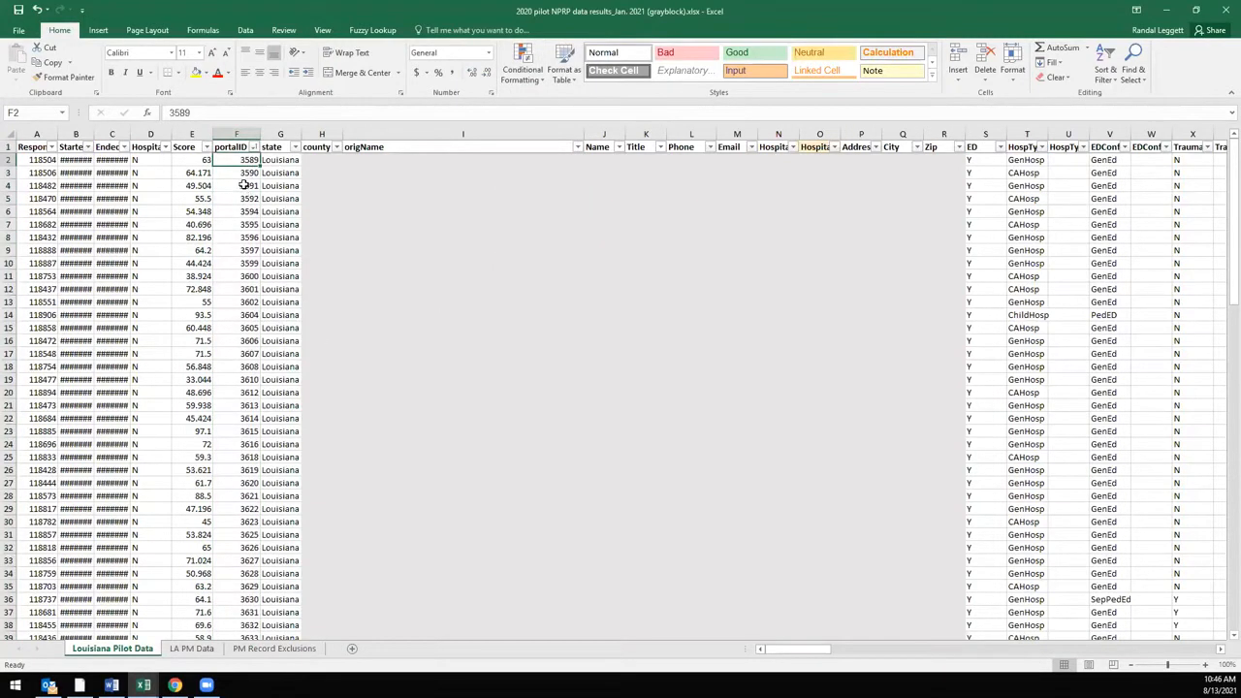
click(200, 161)
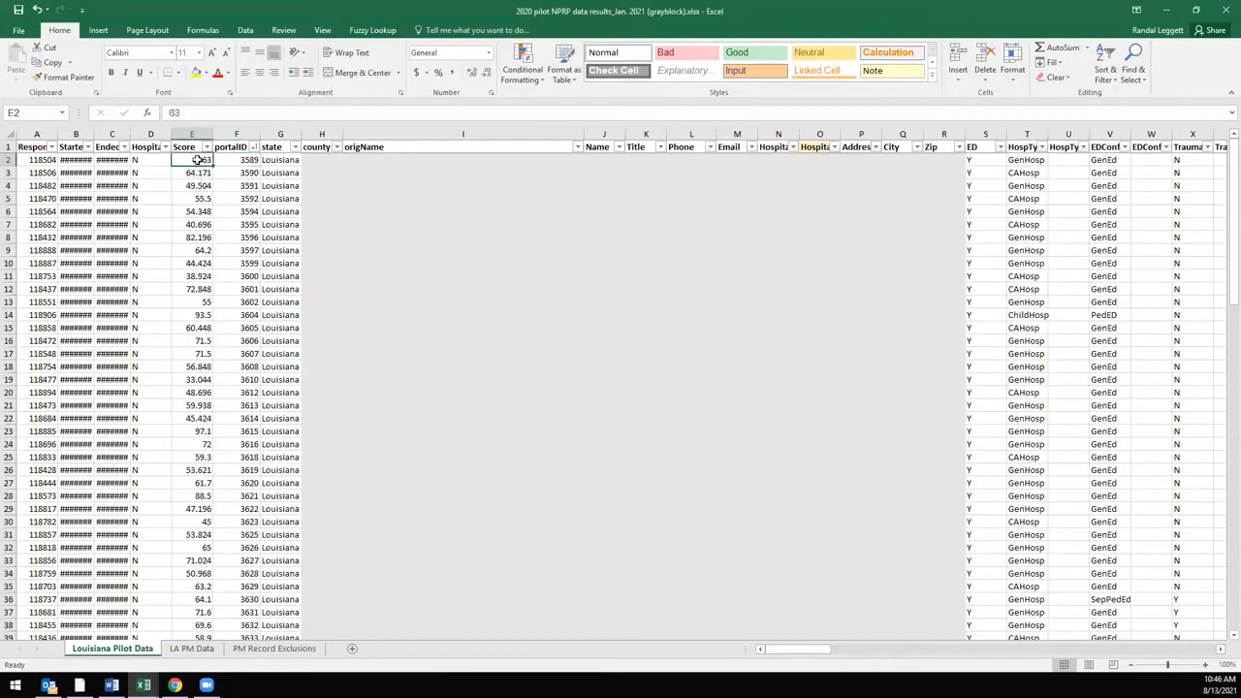
click(204, 646)
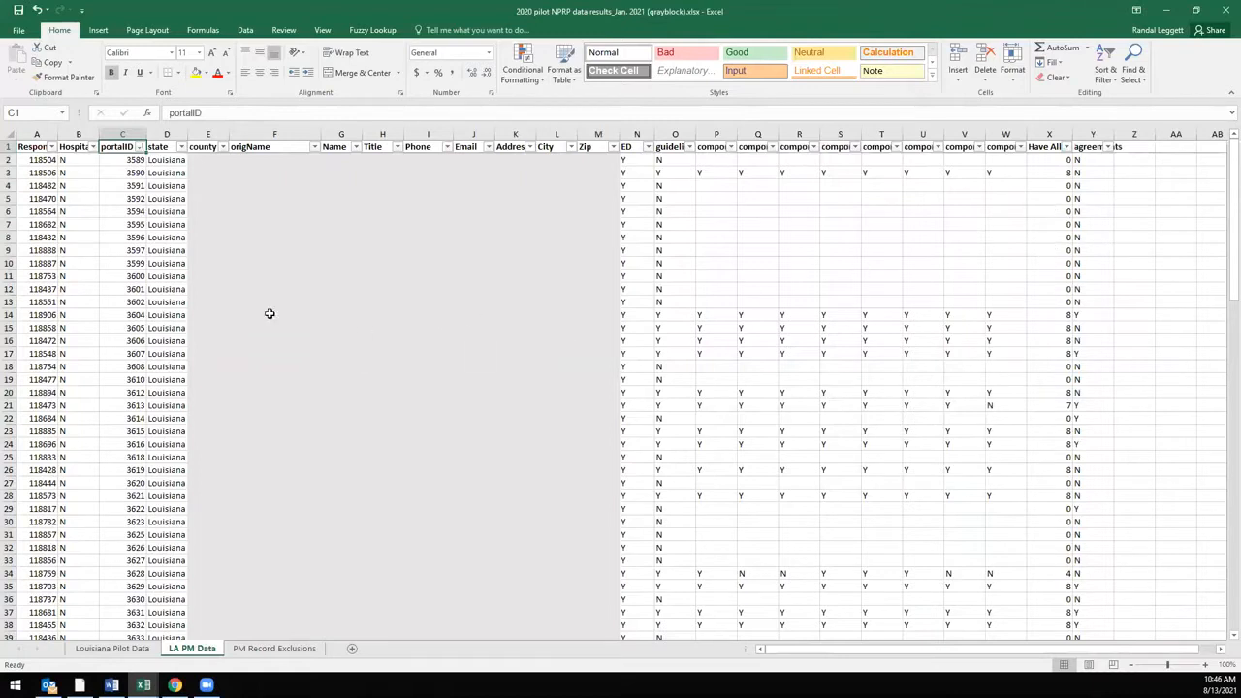
click(135, 161)
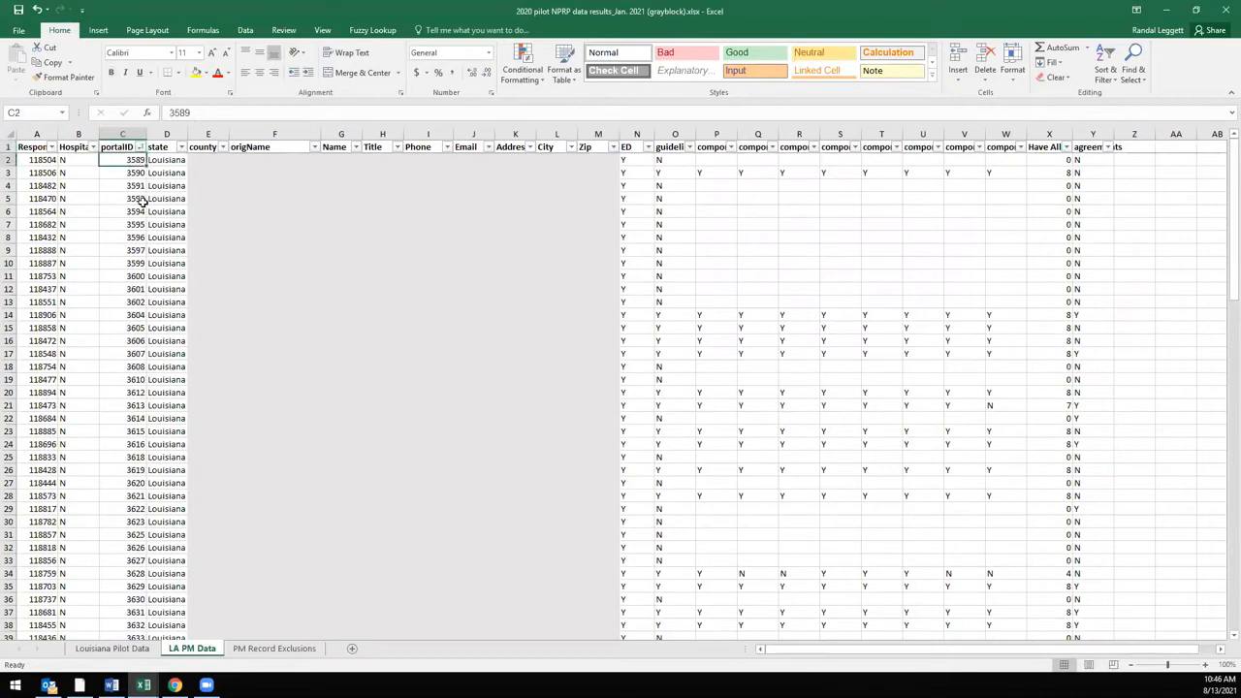
click(111, 647)
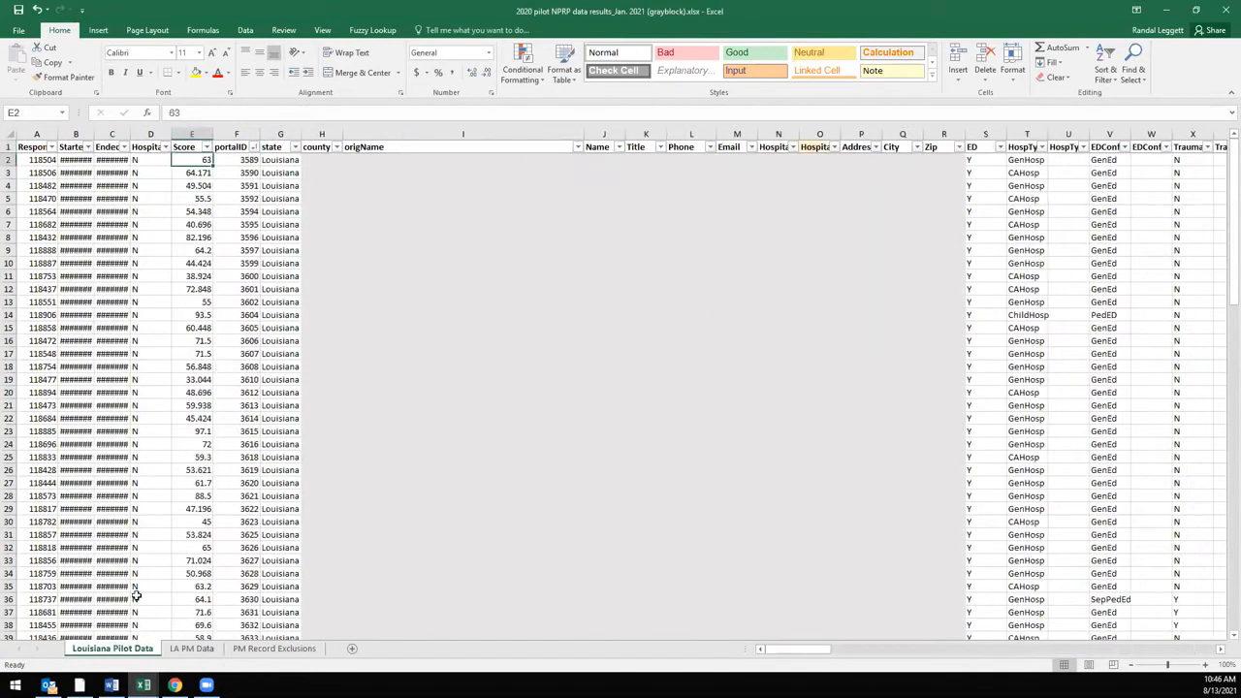
click(197, 650)
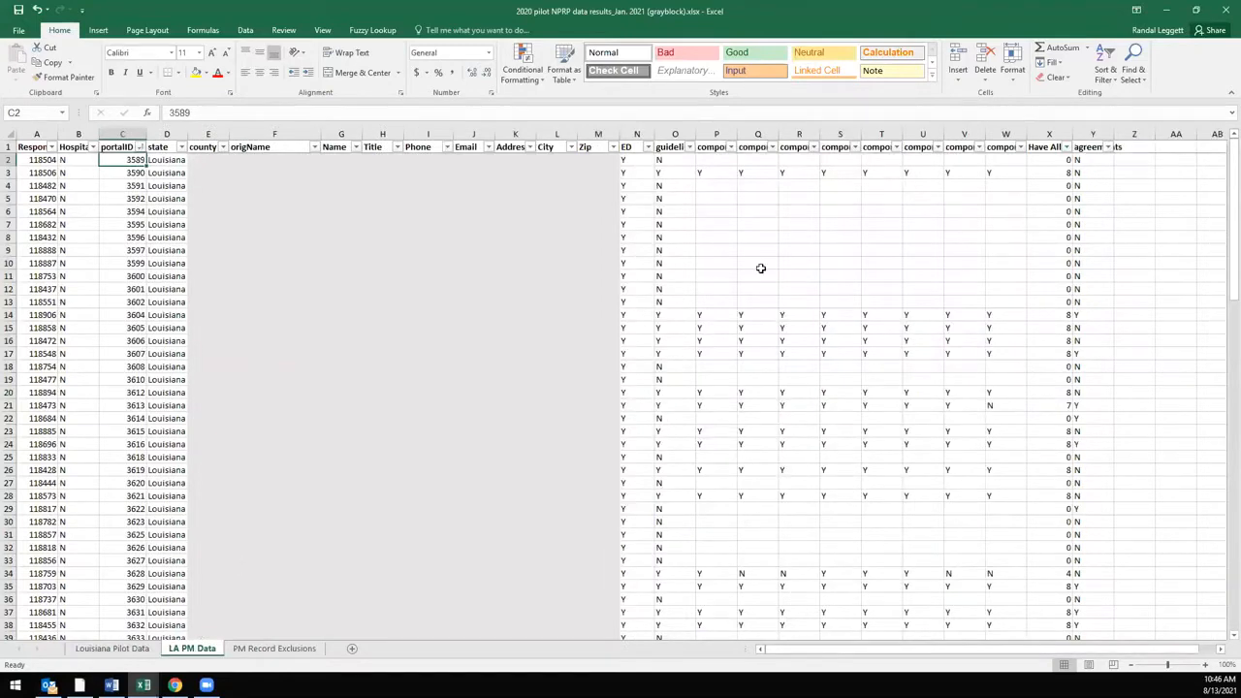
click(107, 649)
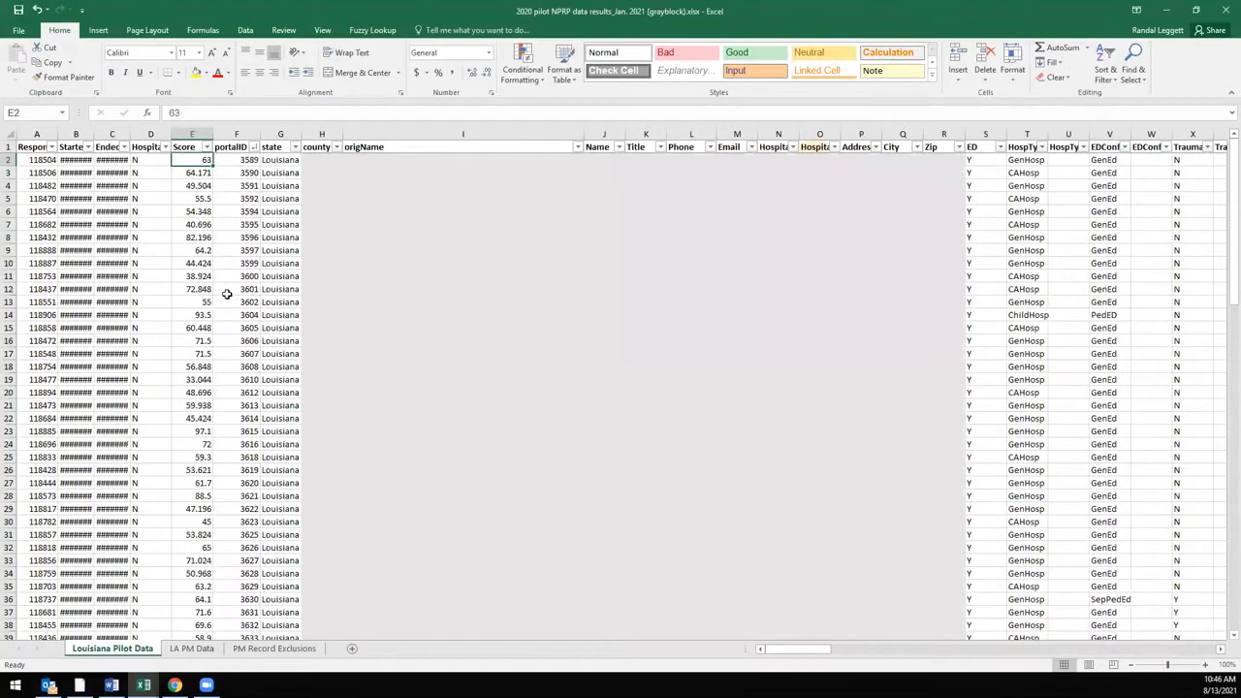
click(242, 160)
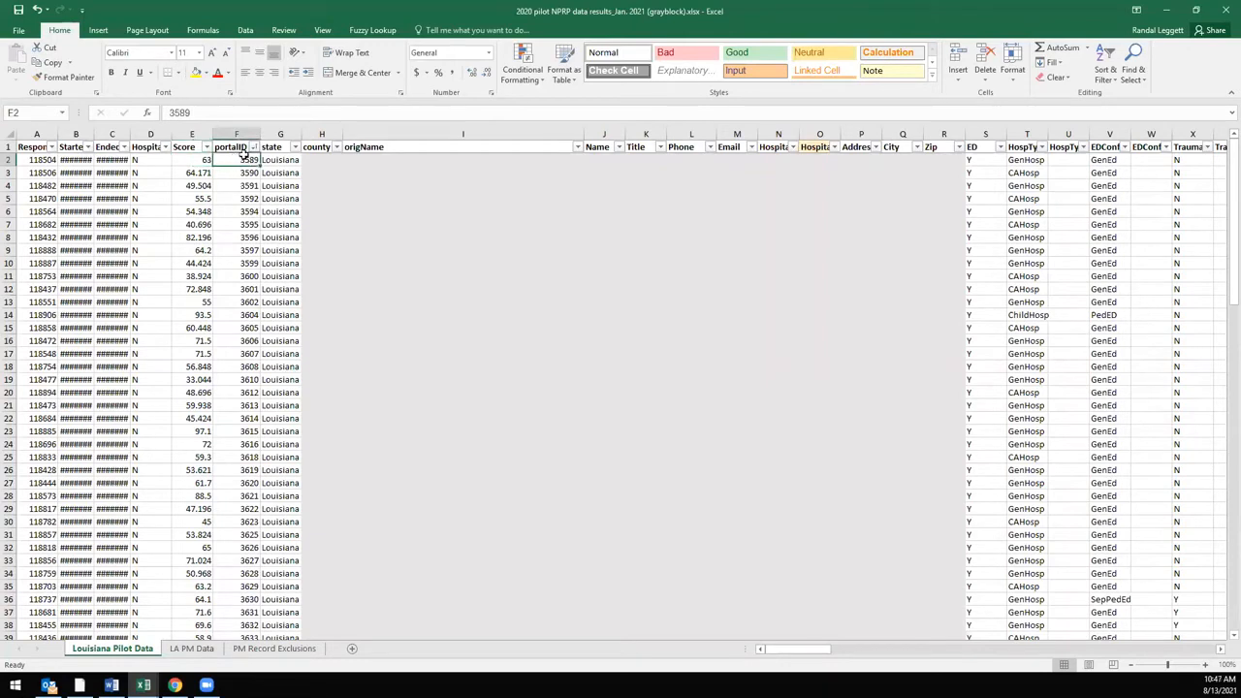
- Add a Score header in cell Z1 of the LA PM Data sheet and return to the Louisiana Pilot Data sheet
click(193, 648)
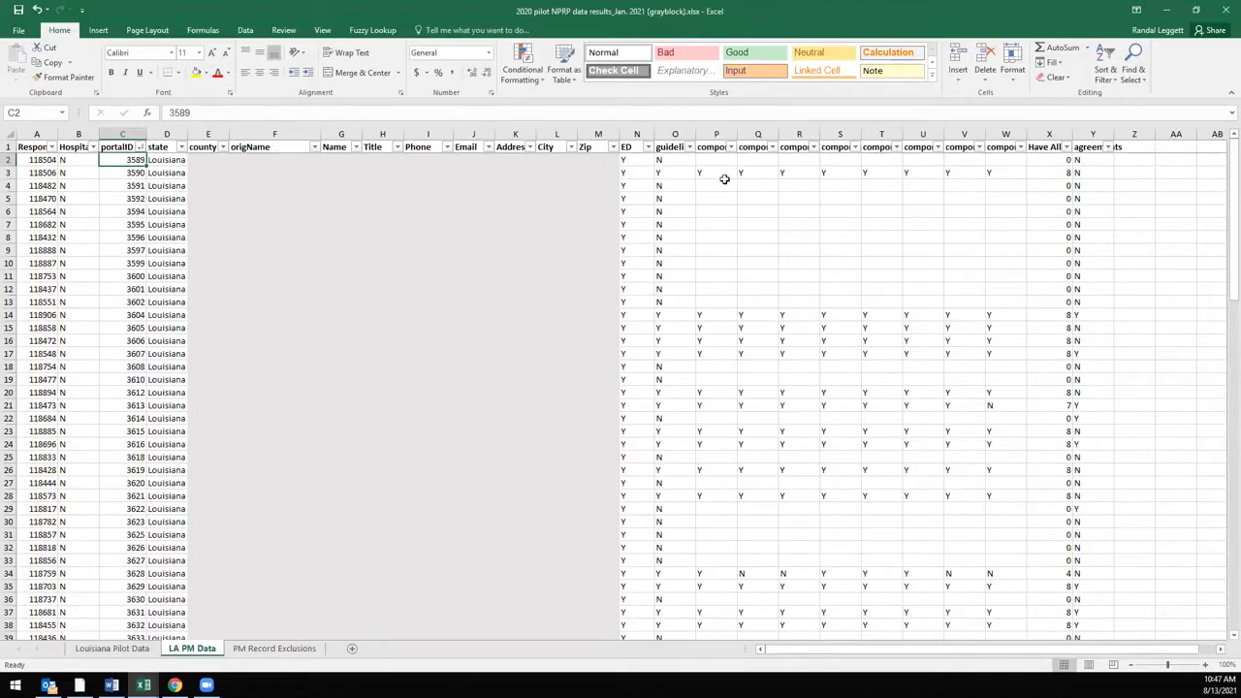
click(1128, 146)
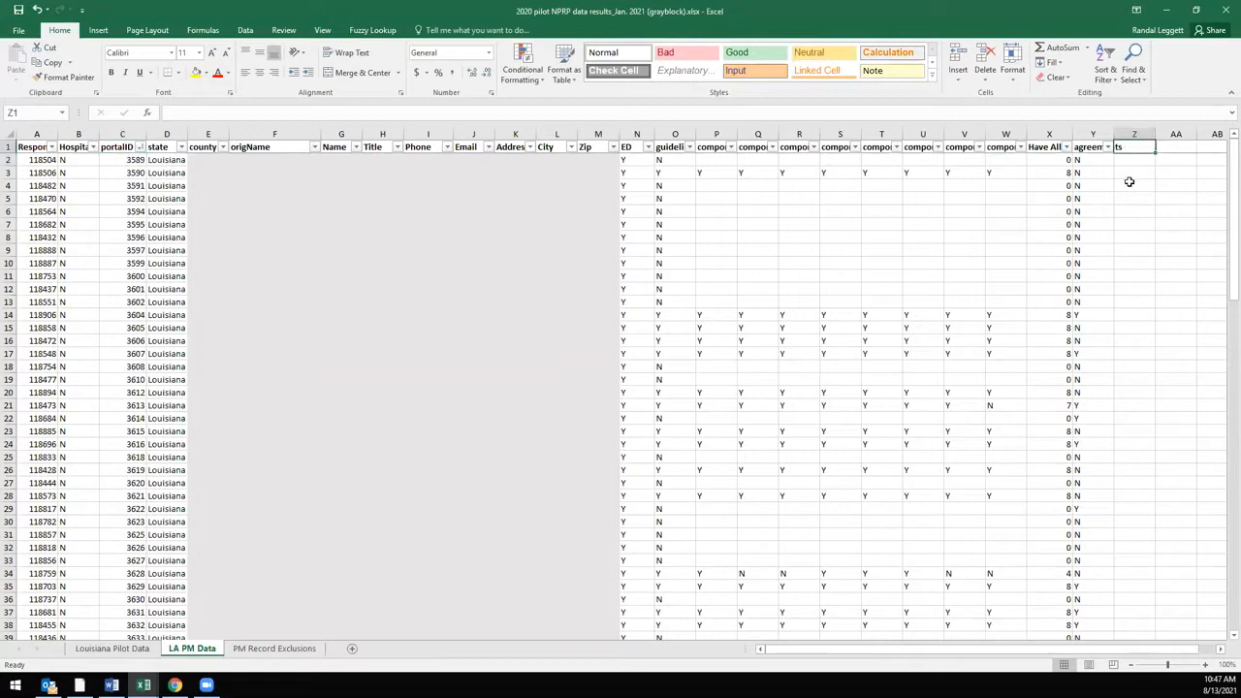
text(Score)
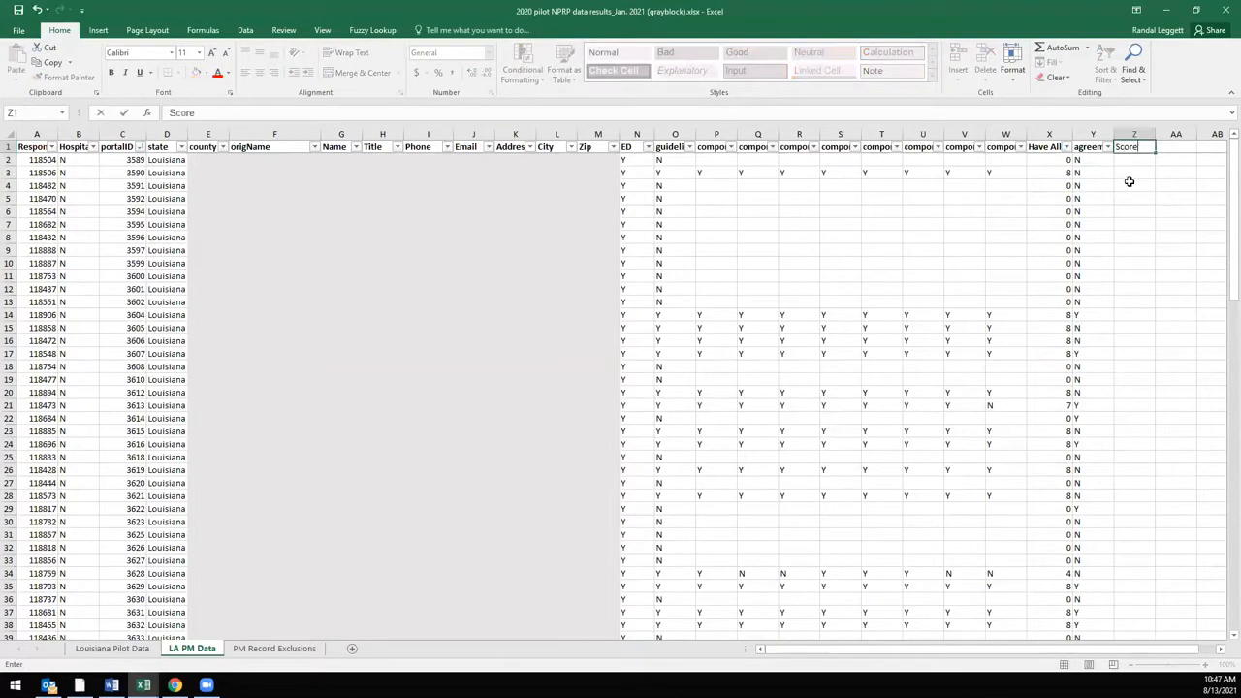
key(Return)
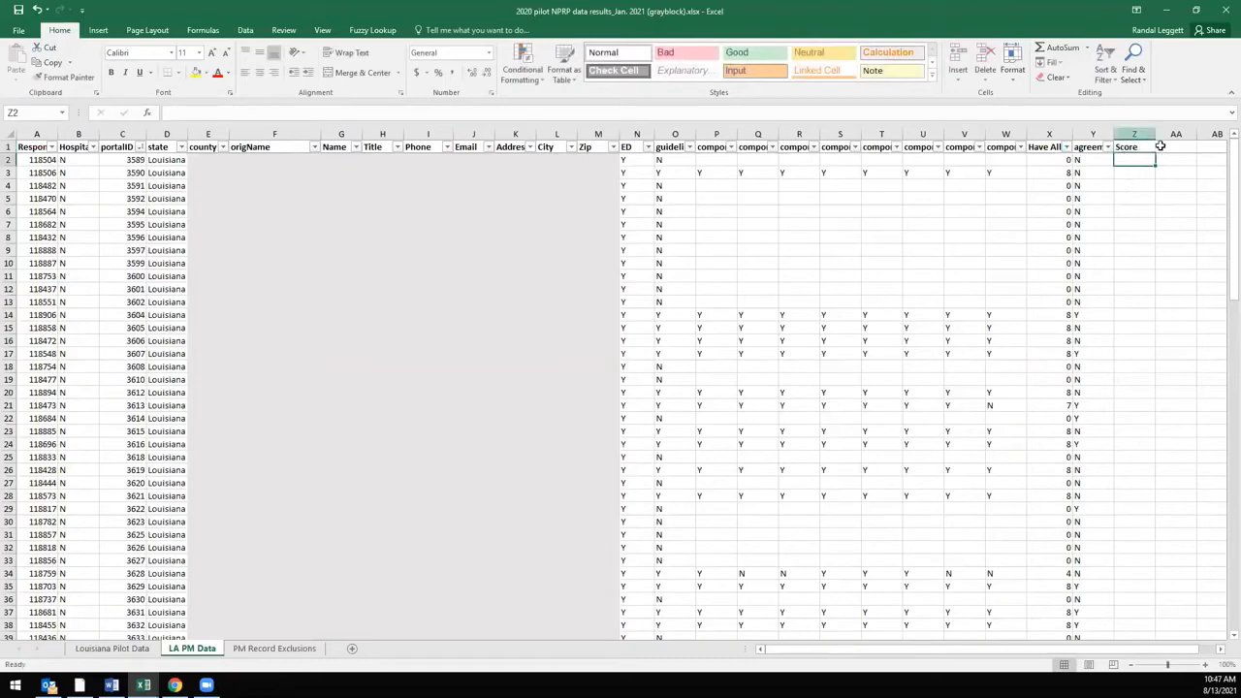
click(109, 648)
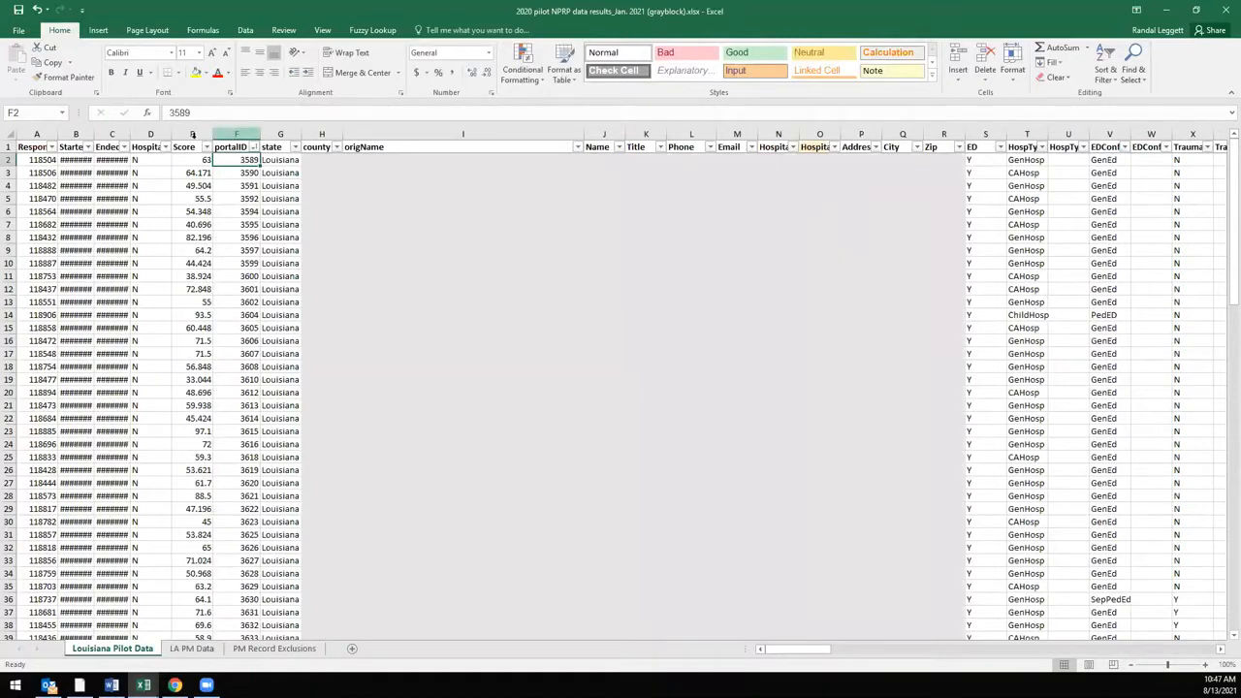
- Move the portalID column ahead of the Score column on the Louisiana Pilot Data sheet by inserting it as cut cells
click(235, 133)
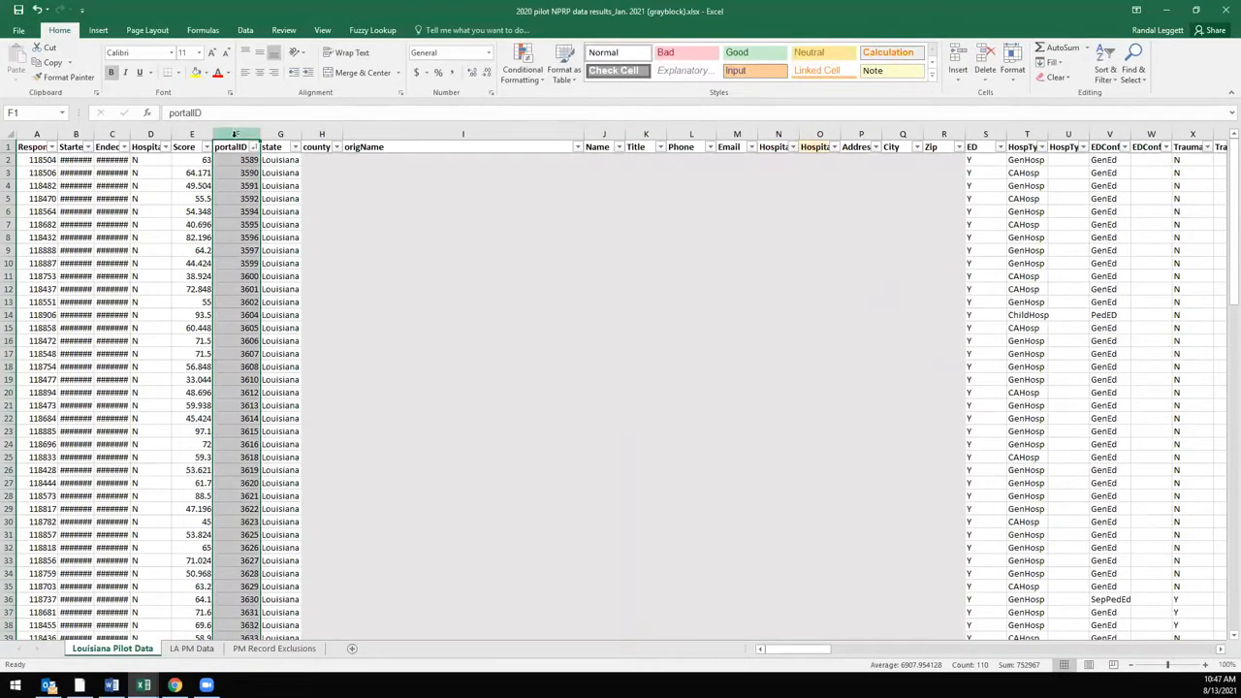
right_click(234, 135)
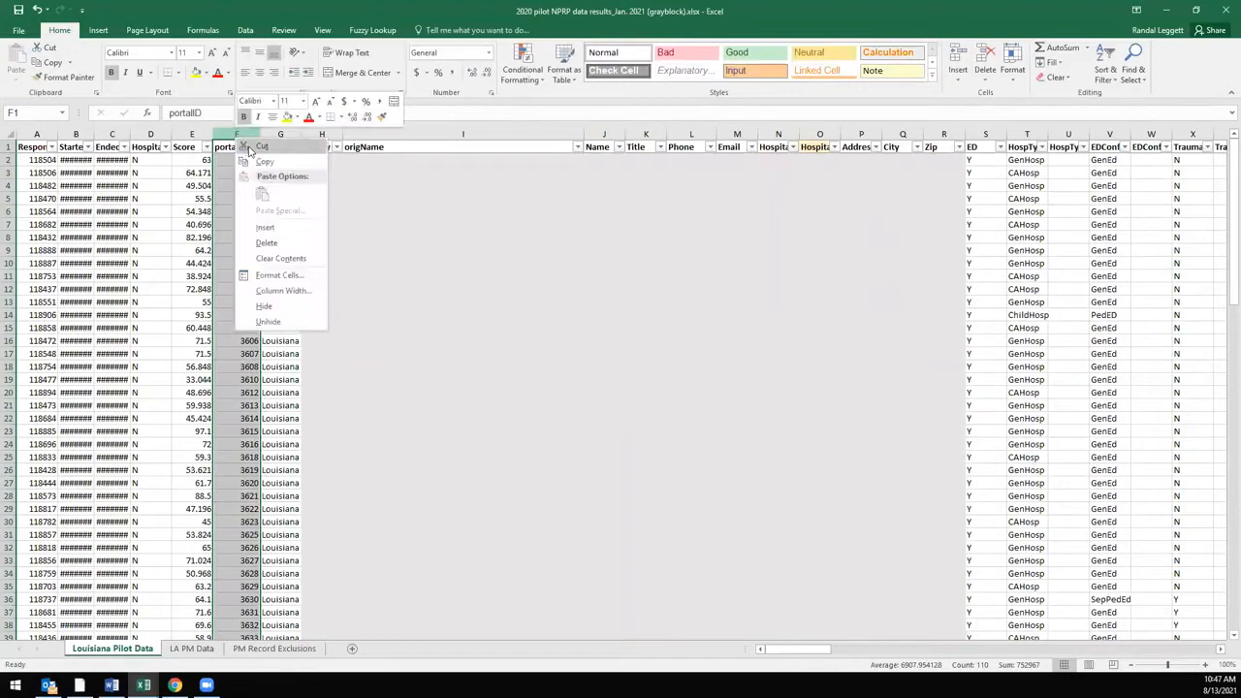
click(255, 147)
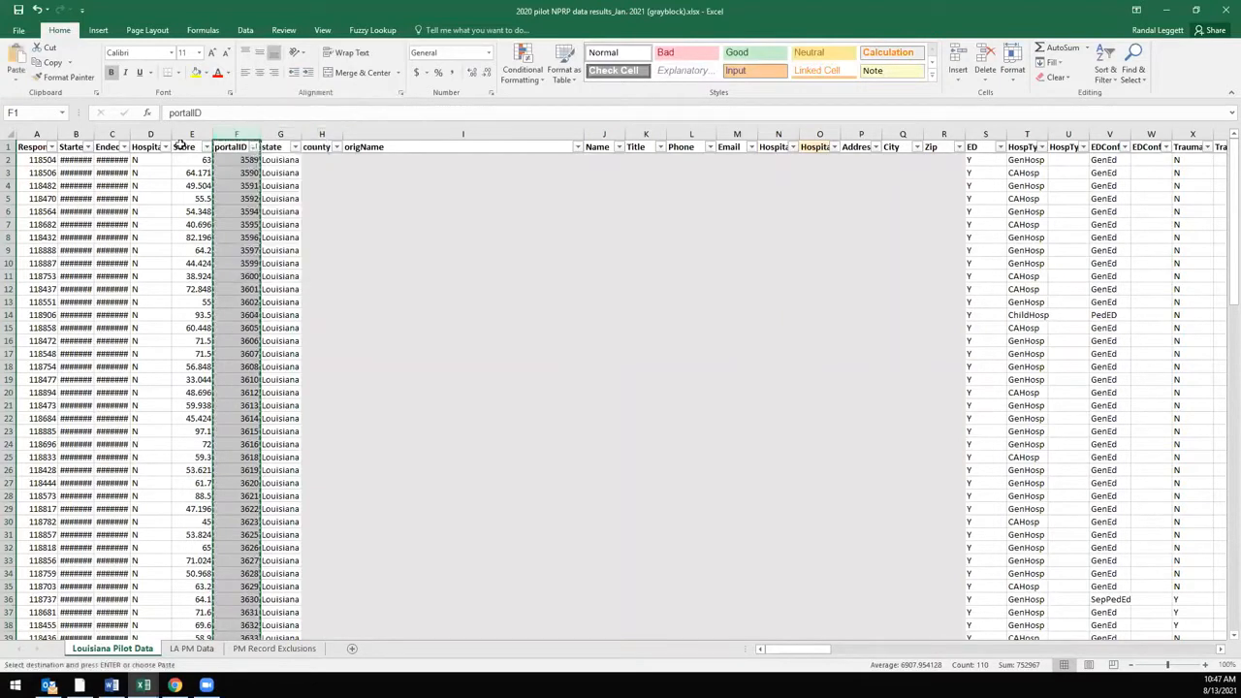
right_click(184, 134)
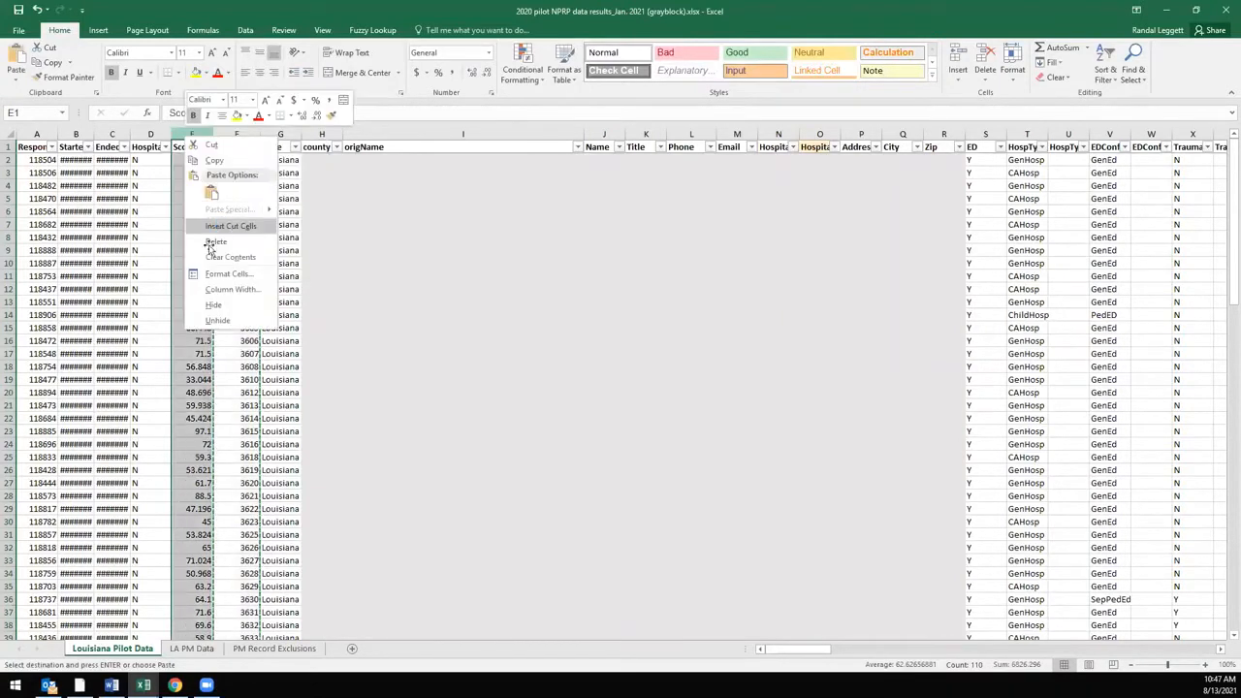
click(223, 226)
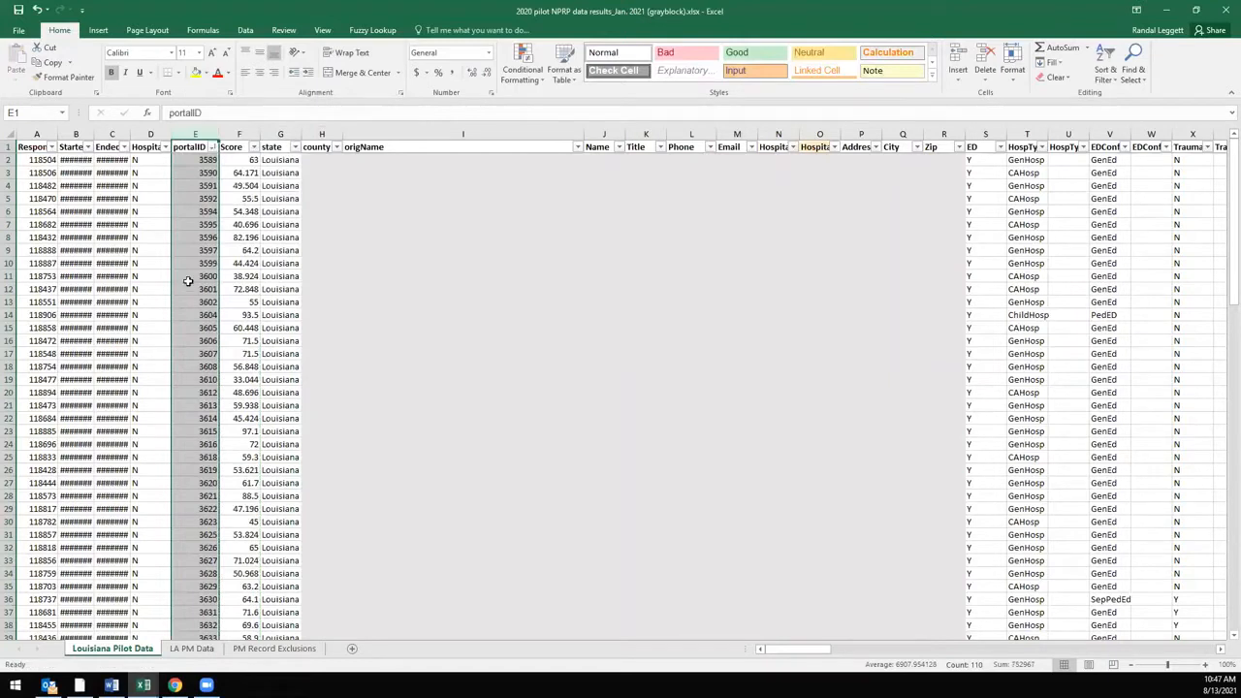
click(203, 160)
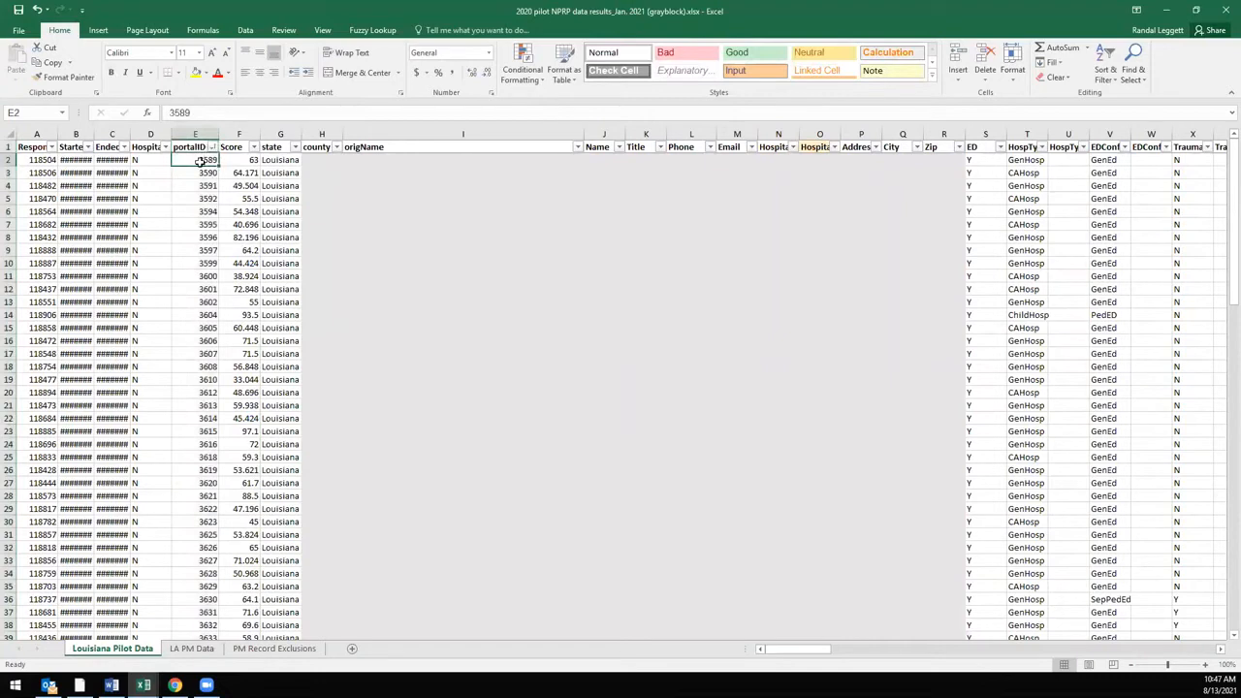
click(245, 159)
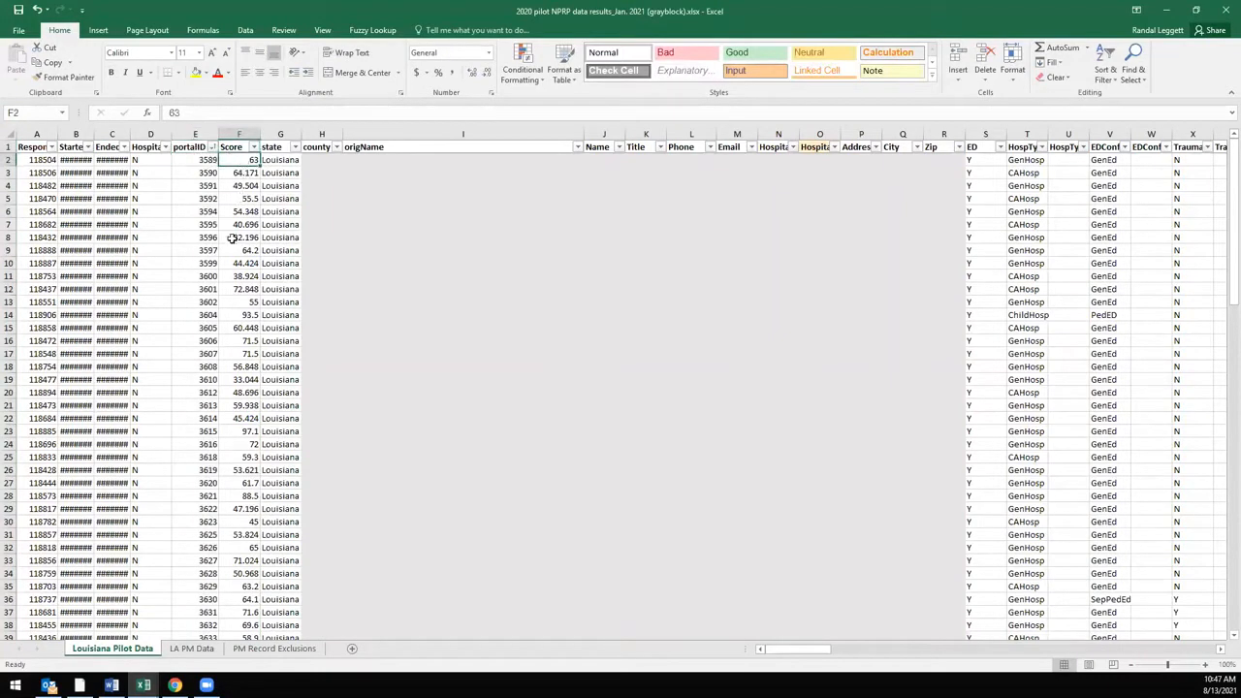
- Start a VLOOKUP function in cell Z2 of the LA PM Data sheet with portalID cell C2 as the lookup value
click(192, 649)
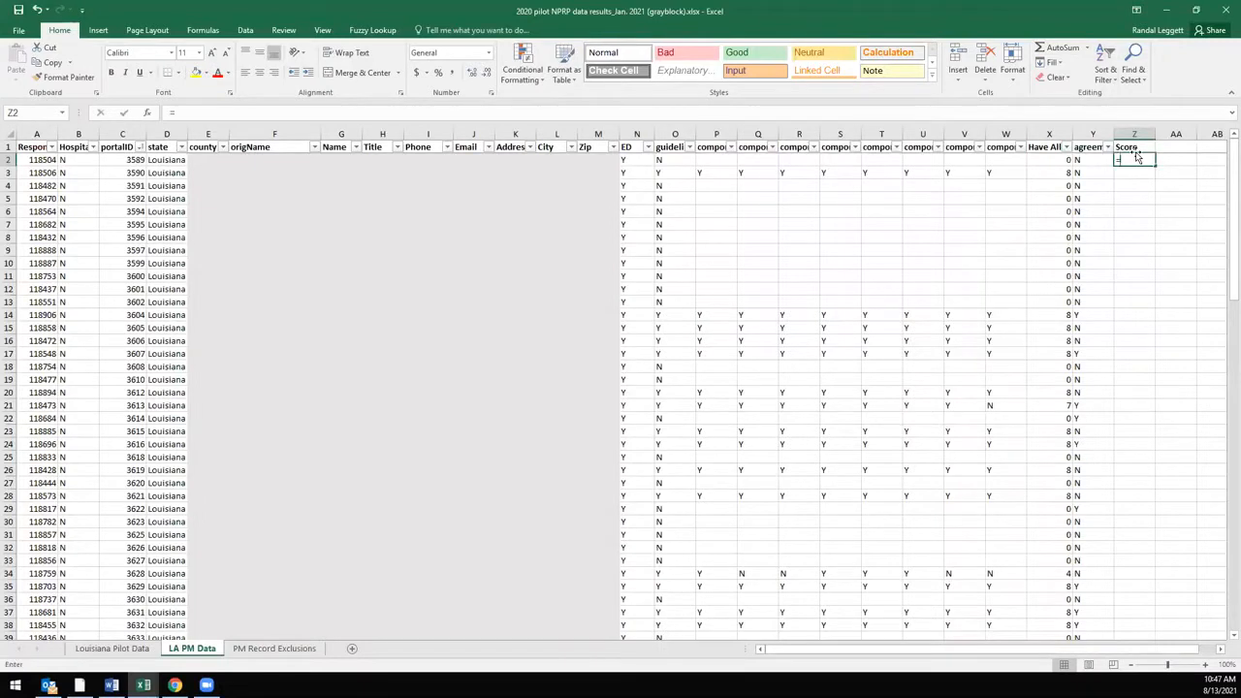
text(vl)
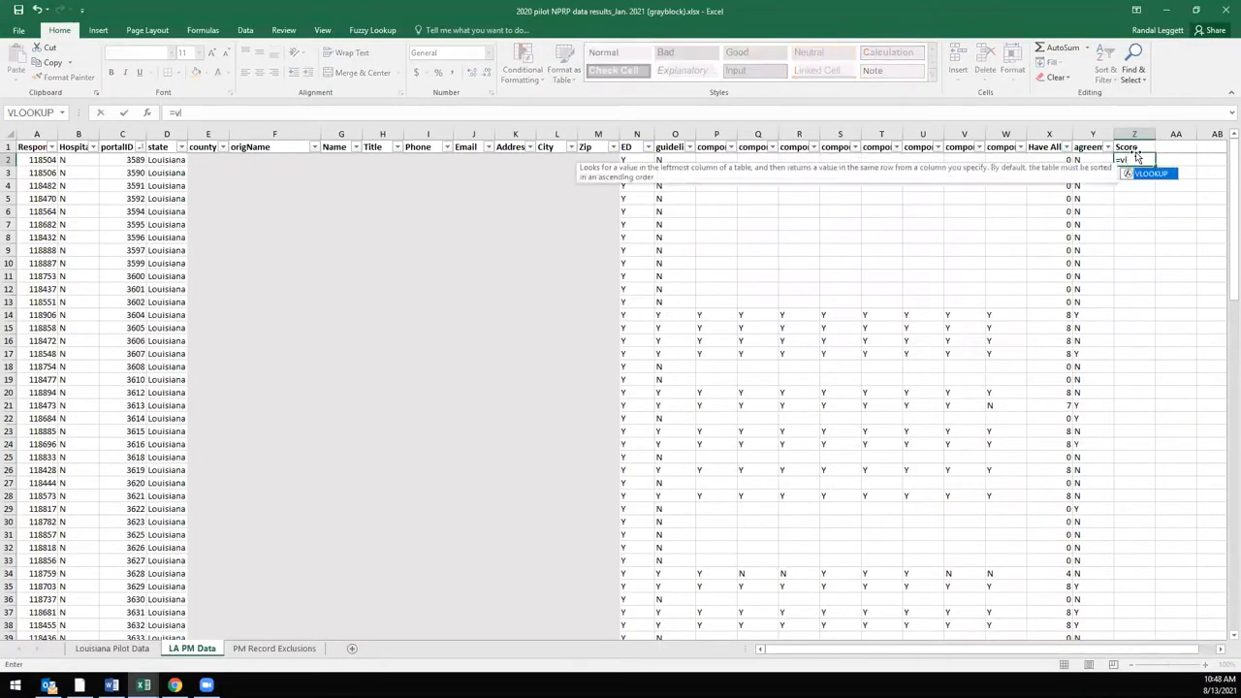
double_click(1150, 173)
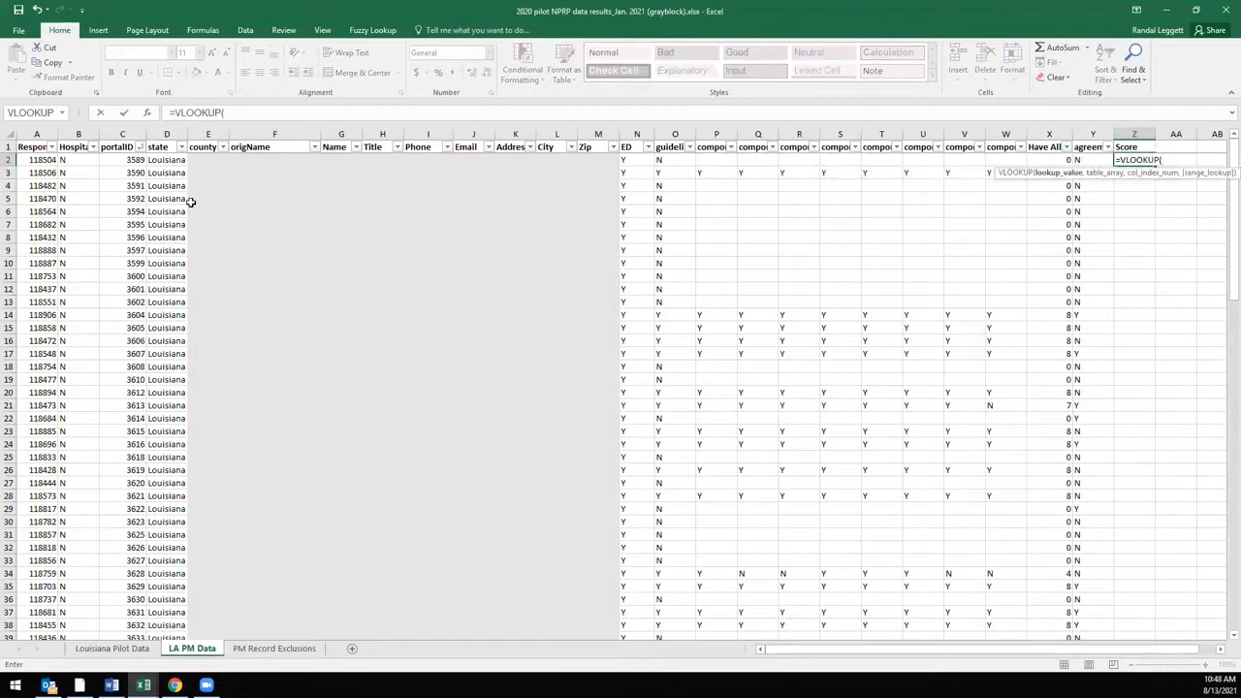
click(147, 112)
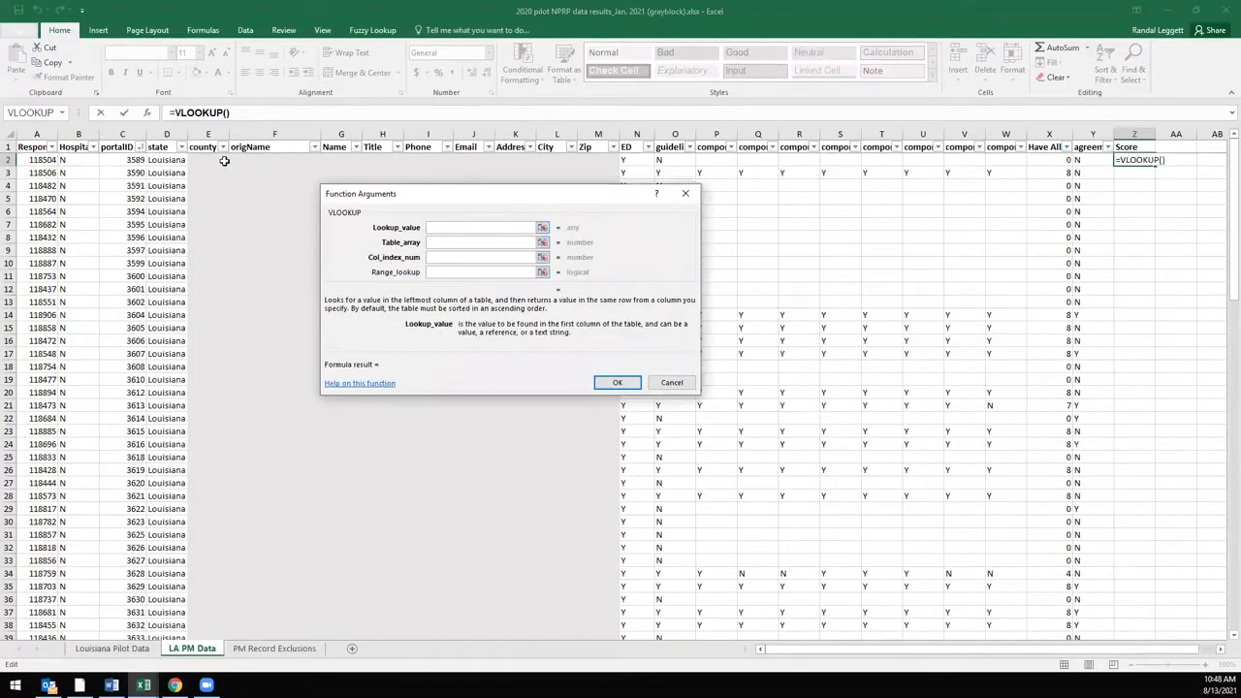
click(131, 160)
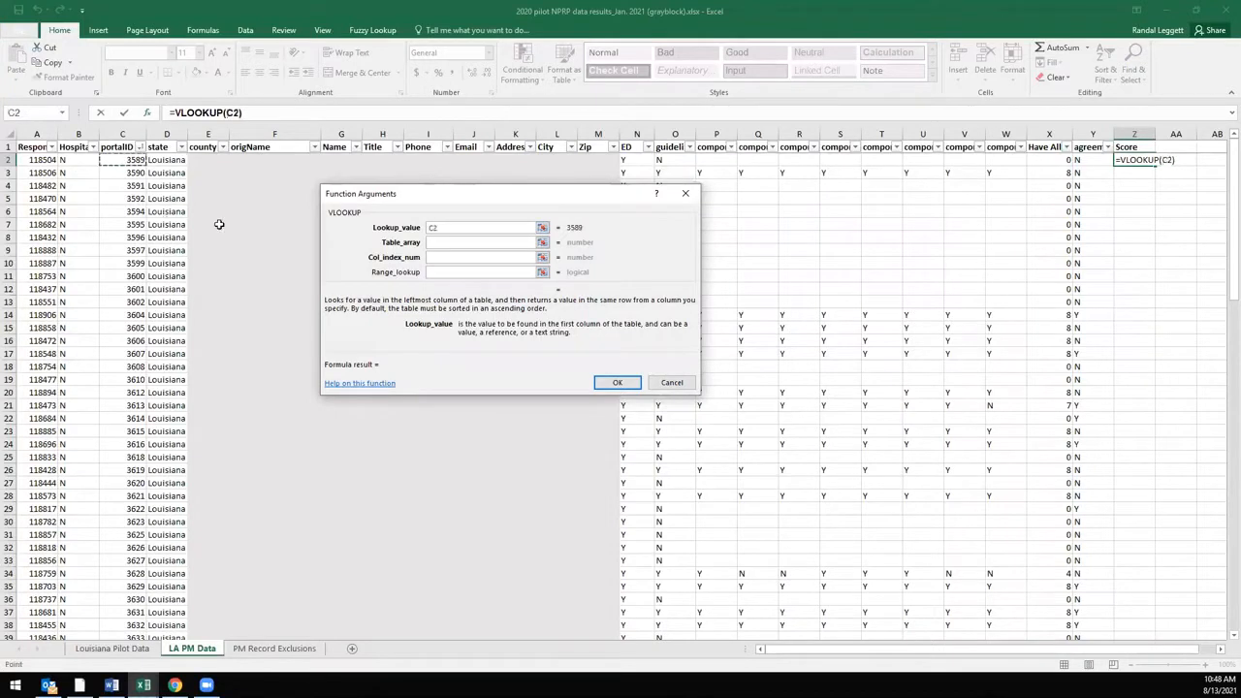
- Set the VLOOKUP table array to columns E:F of the Louisiana Pilot Data sheet
click(441, 243)
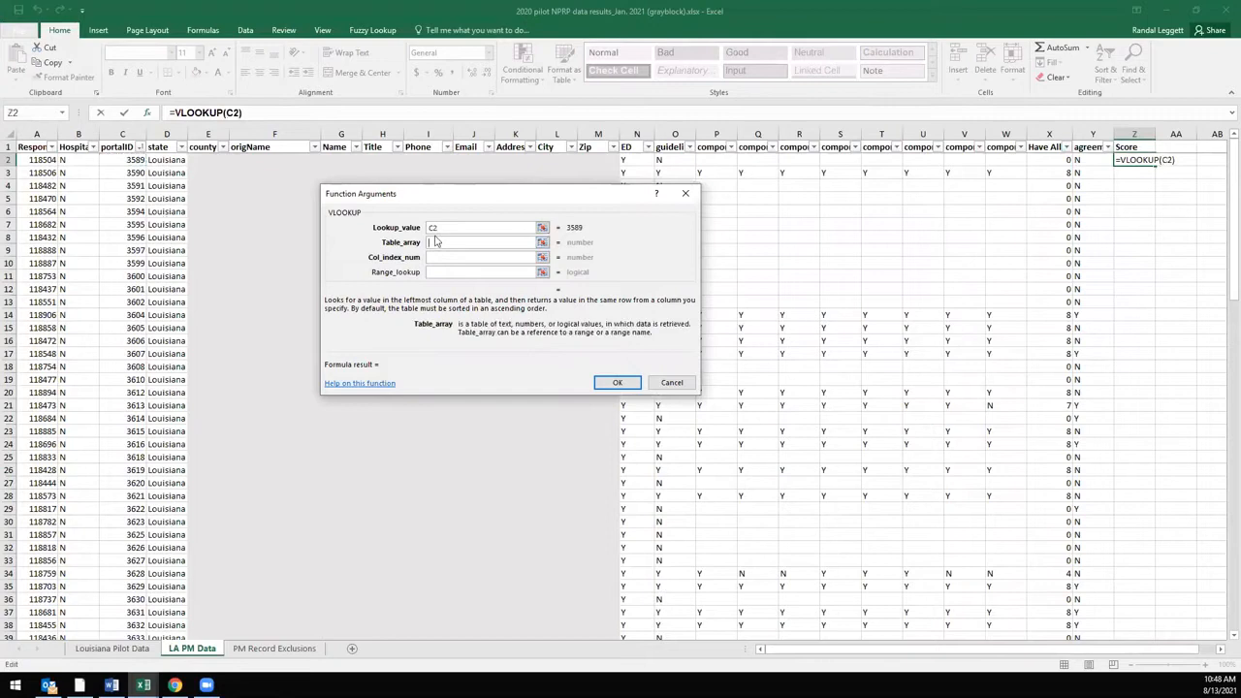
click(111, 649)
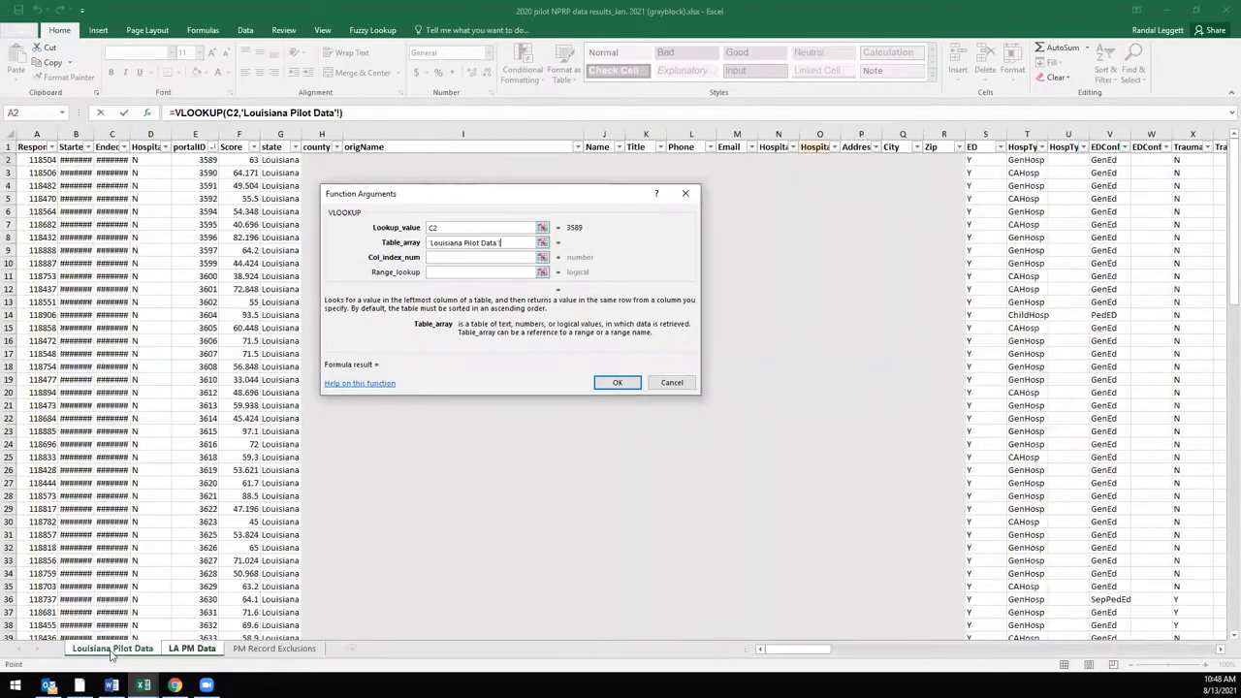
click(198, 134)
drag(199, 134, 239, 134)
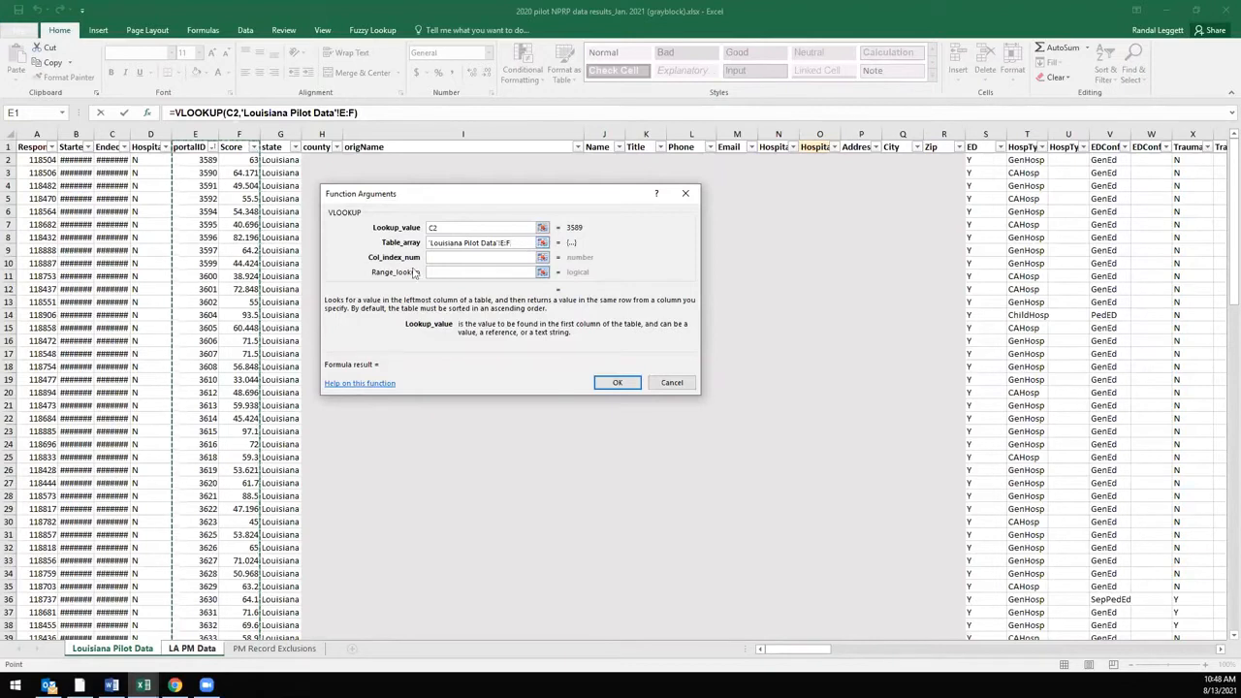
click(502, 244)
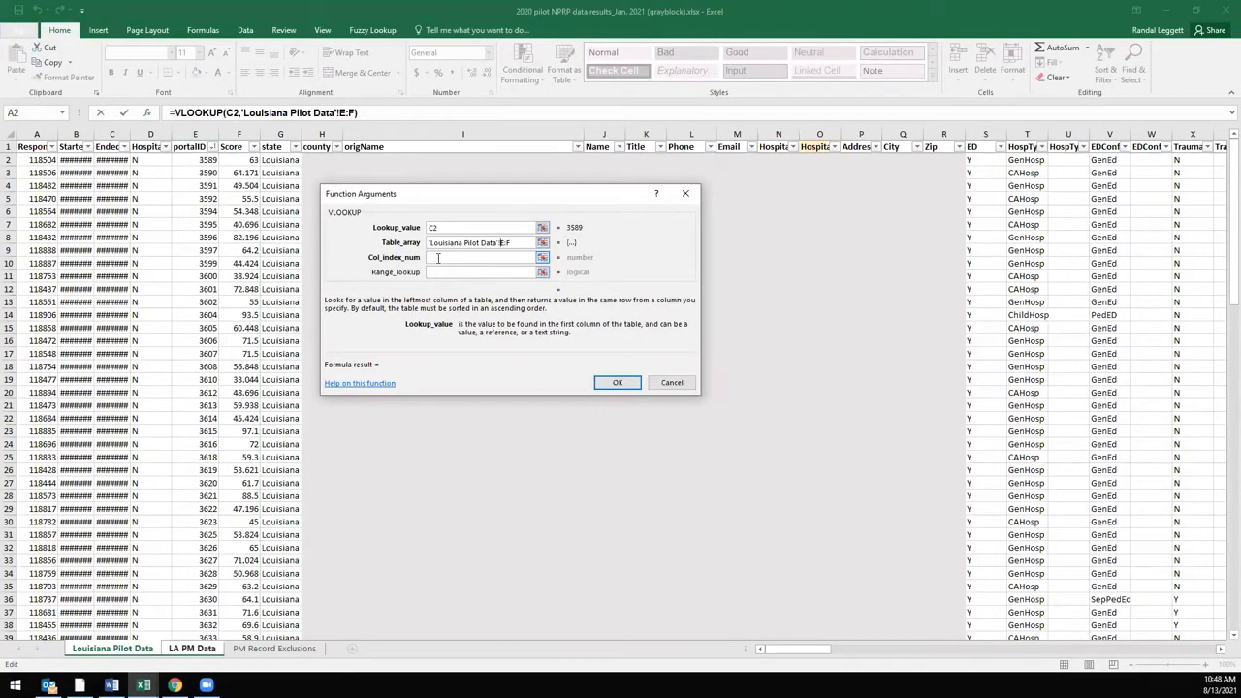
- Complete the VLOOKUP with column index number 2 and range lookup false
click(437, 258)
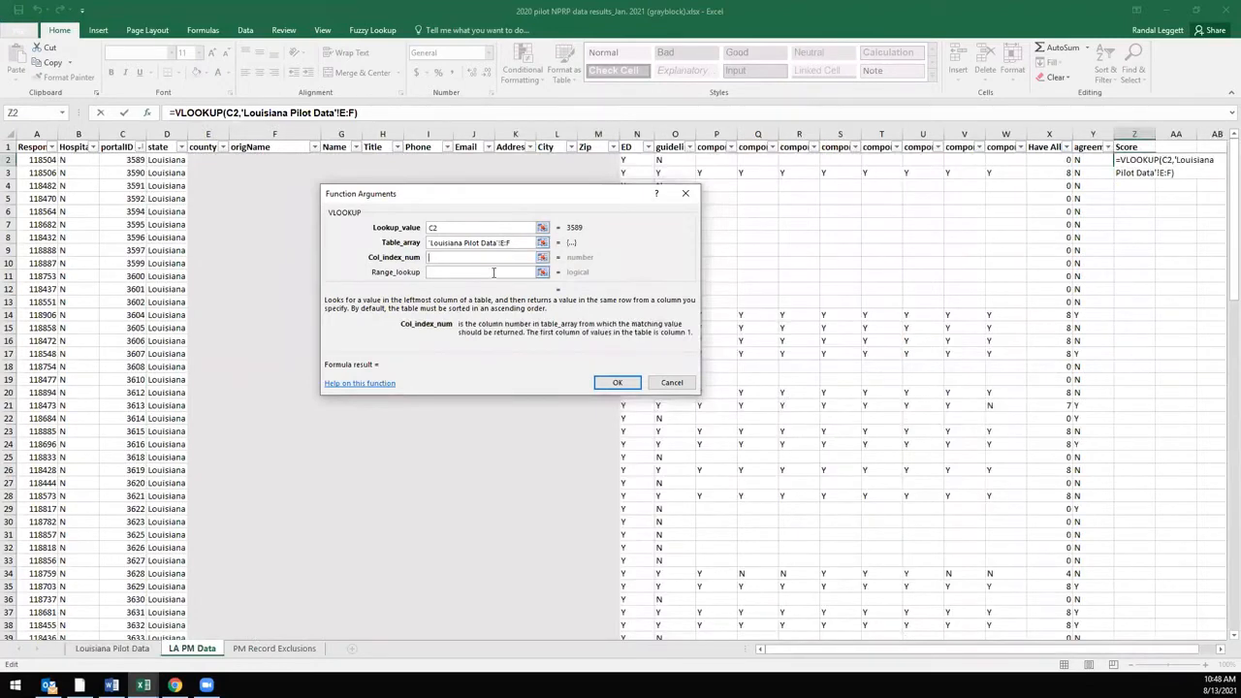
text(2)
click(484, 271)
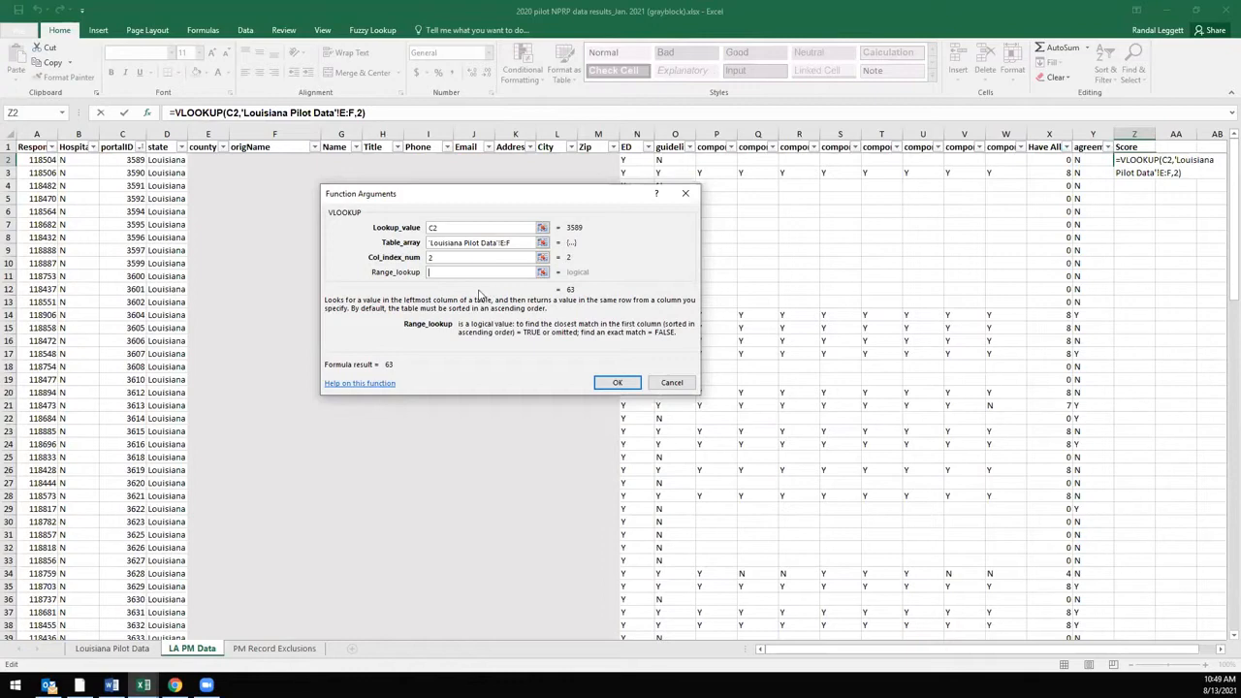
text(false)
click(614, 383)
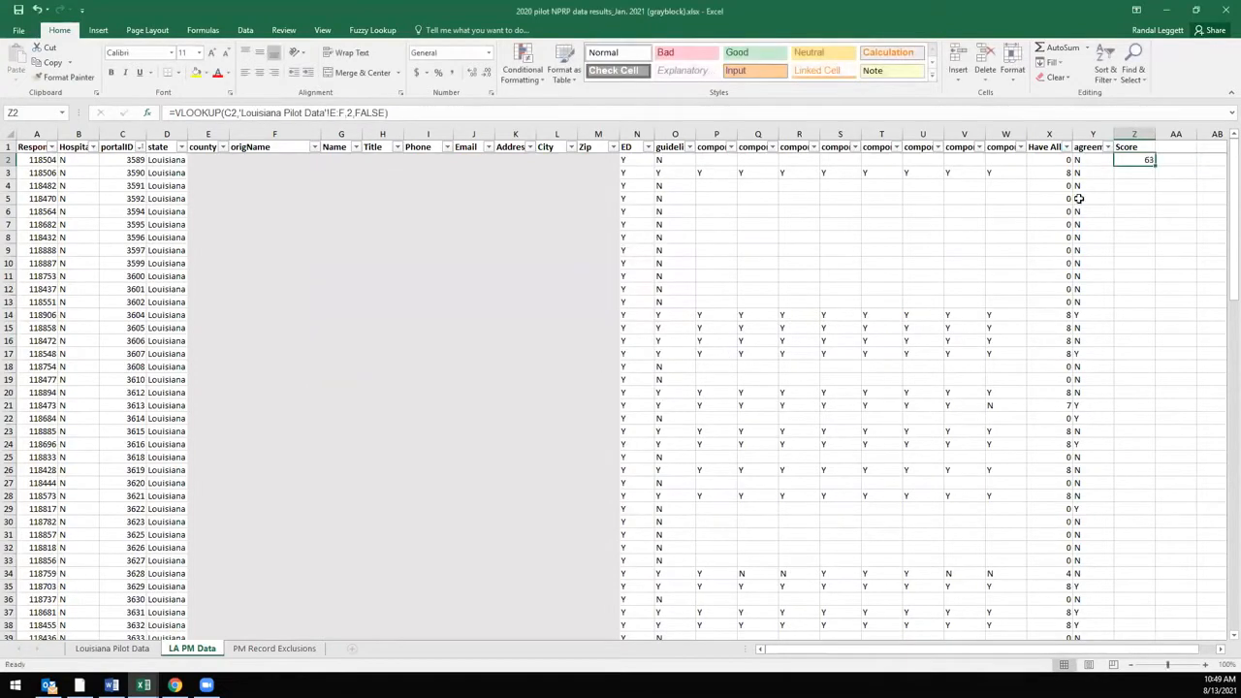
- Fill the Z2 VLOOKUP formula down the Score column to row 109 and look through the filled rows
double_click(1155, 165)
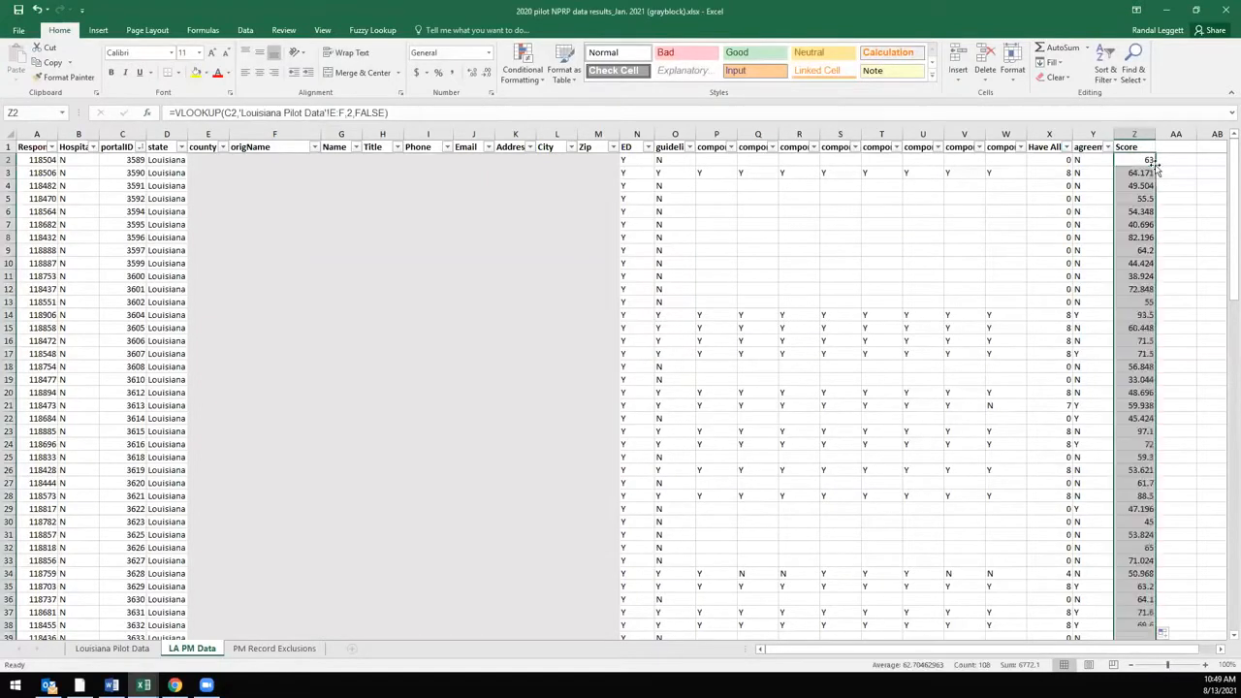
scroll(1128, 223, down, 9)
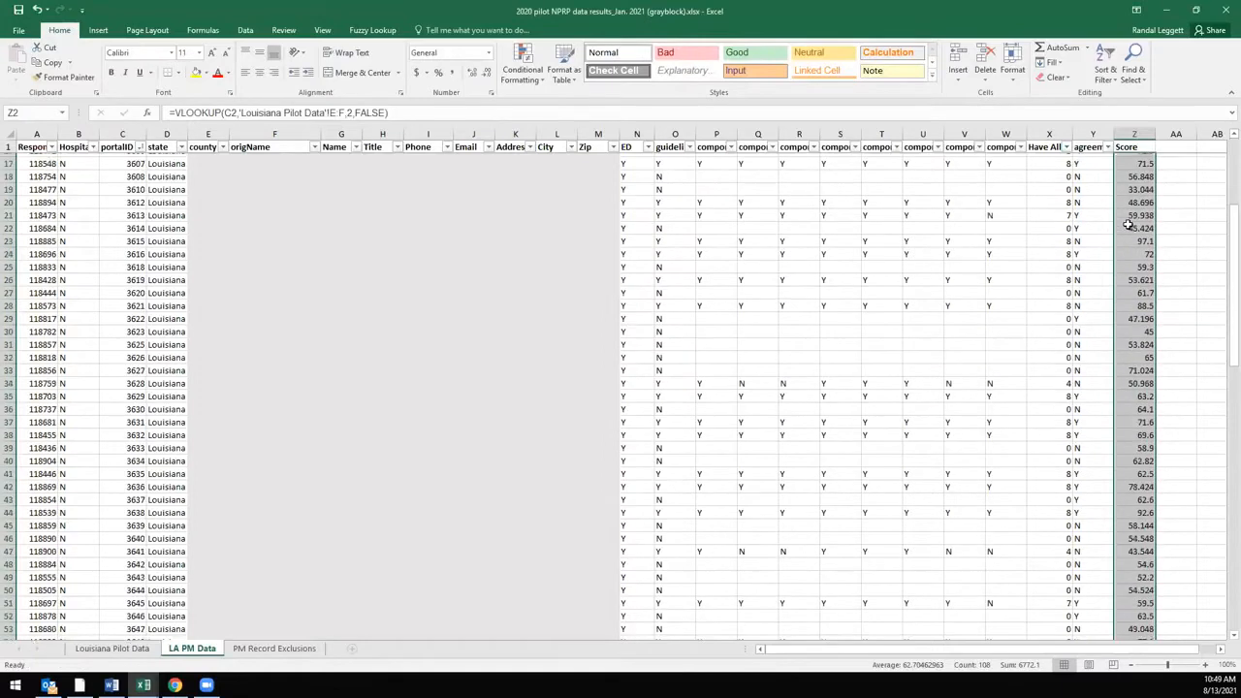
scroll(1128, 223, down, 18)
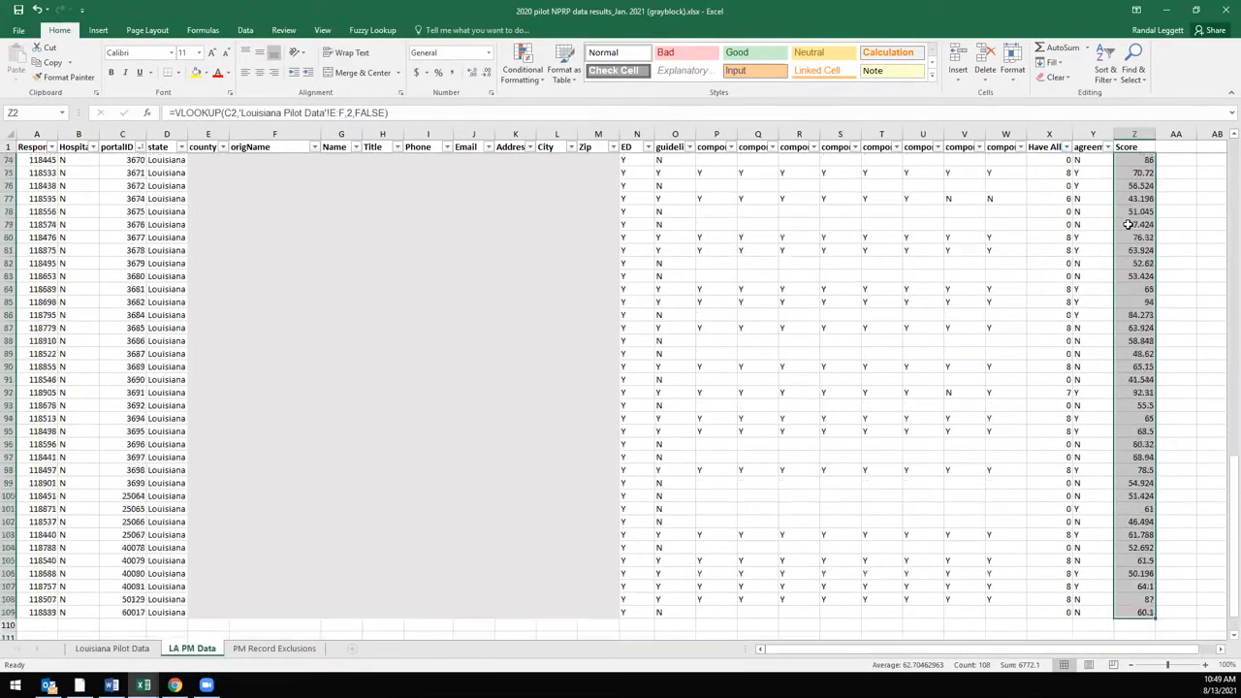
scroll(1038, 433, up, 17)
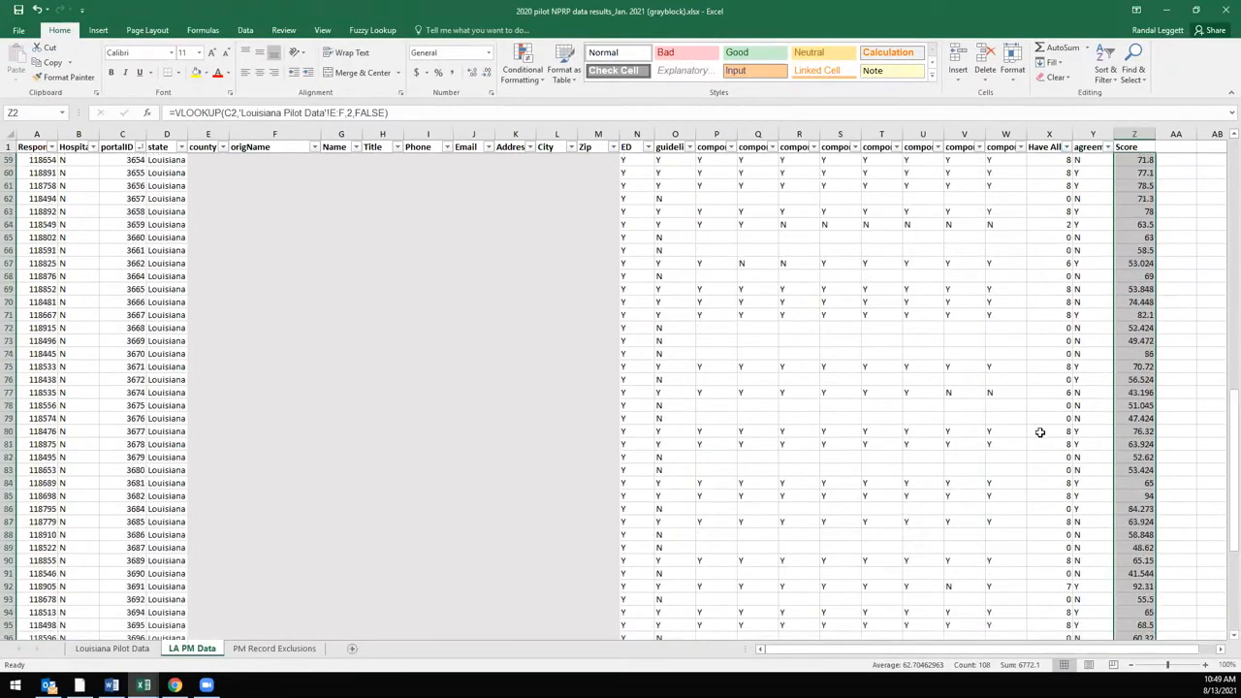
scroll(150, 501, up, 10)
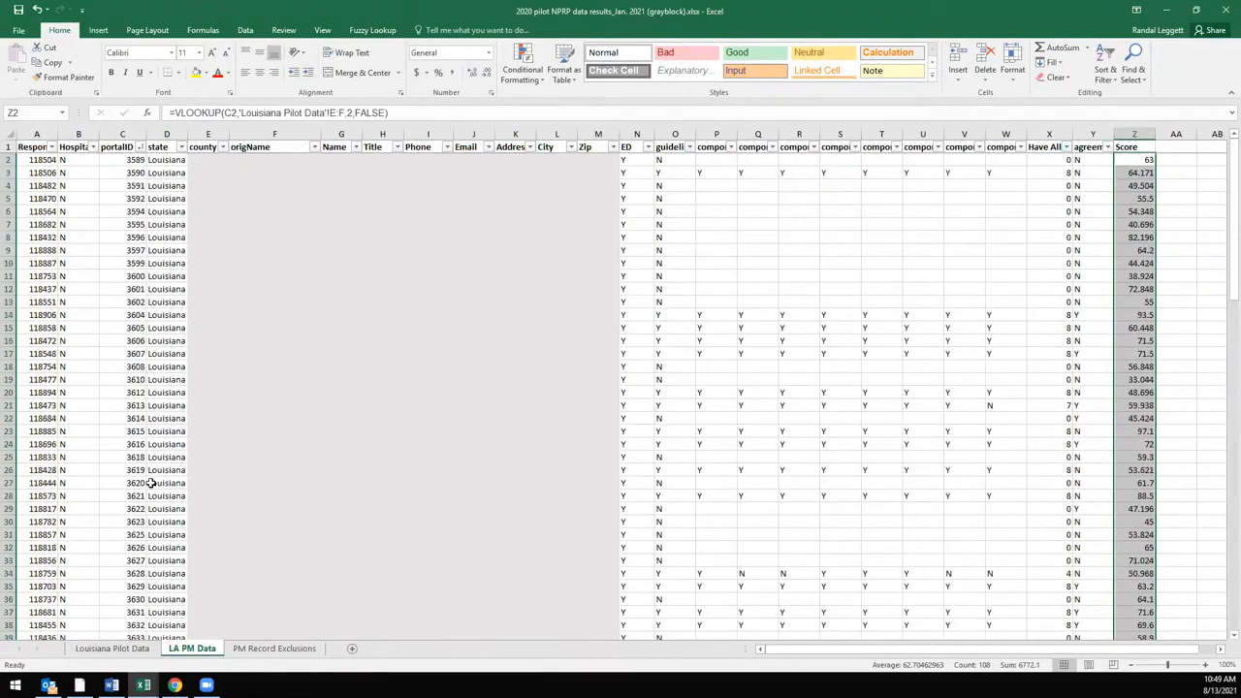
- Compare the portalID and Score records on the LA PM Data sheet with those on the Louisiana Pilot Data sheet
click(141, 285)
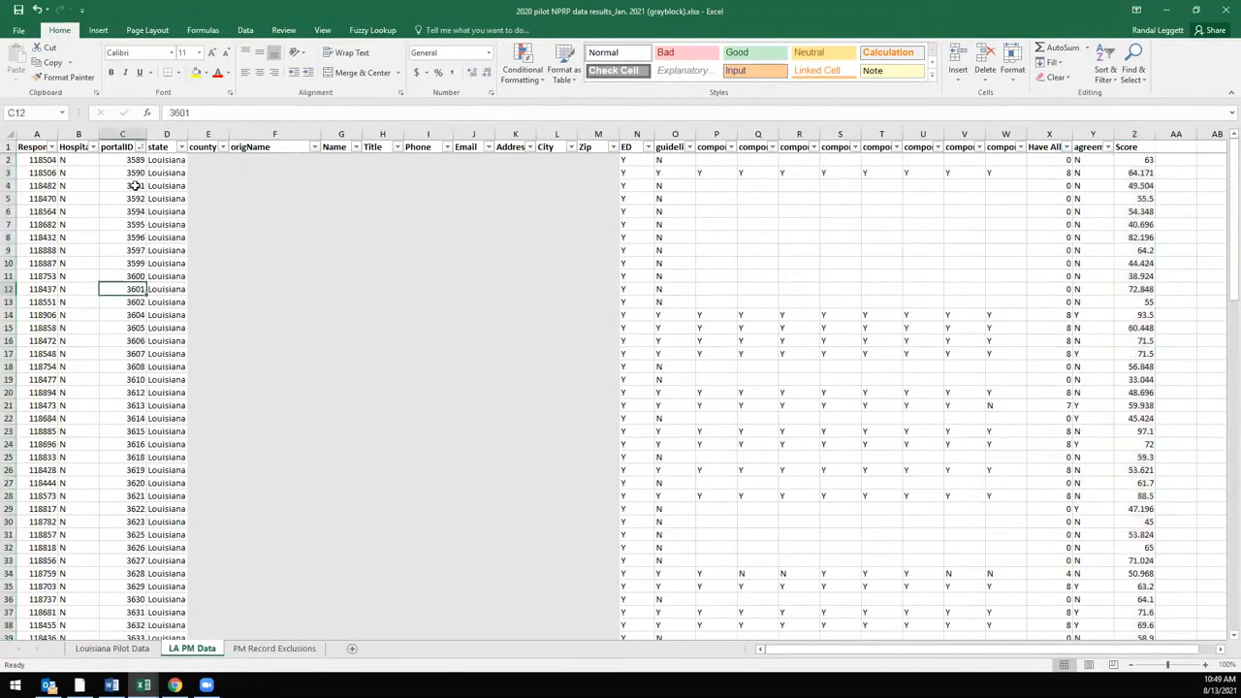
click(126, 648)
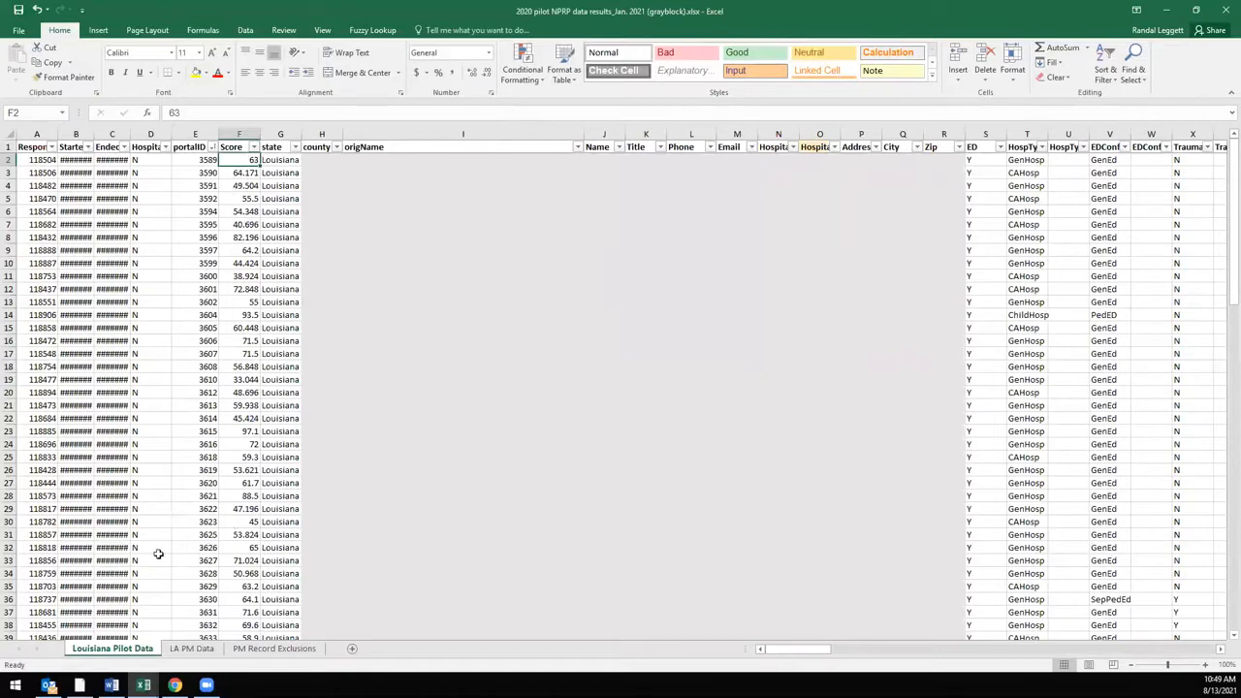
click(190, 648)
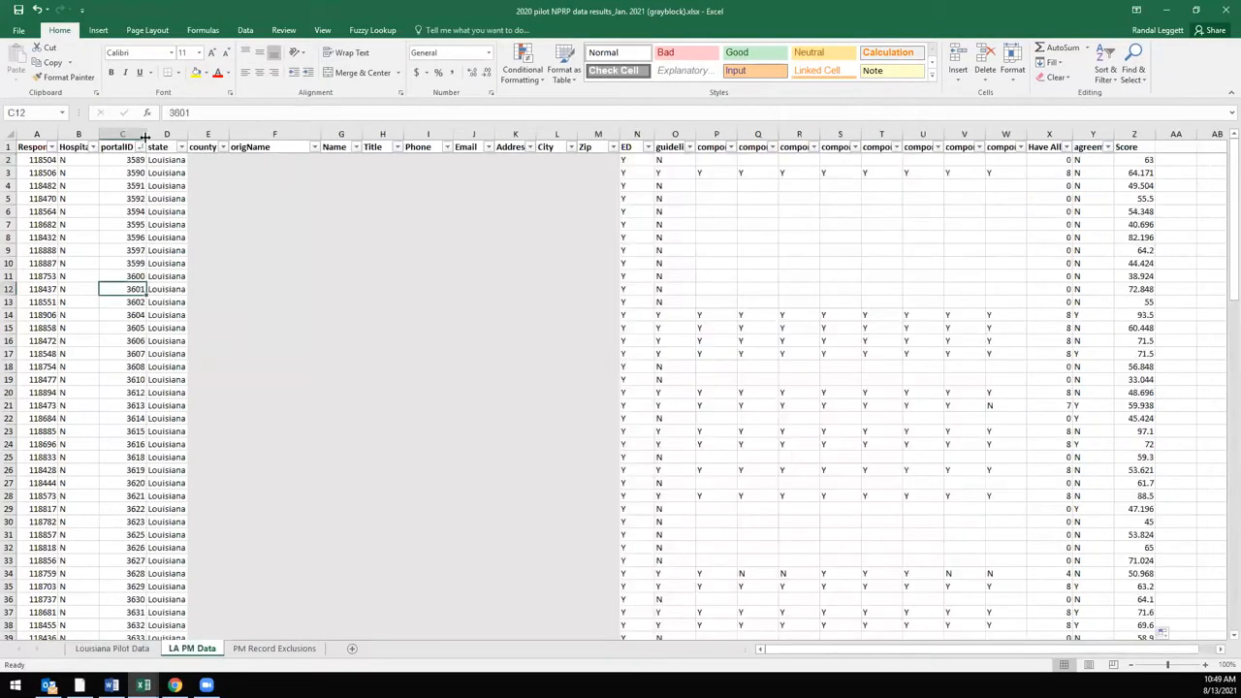
click(7, 159)
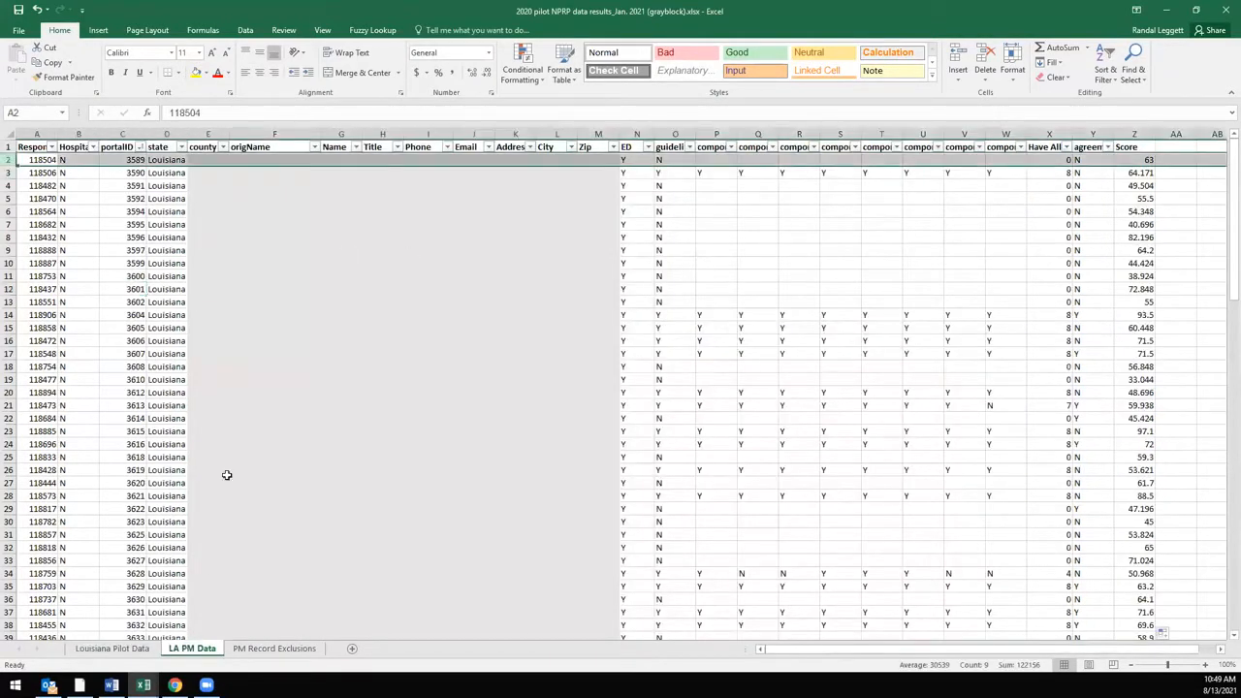
click(112, 649)
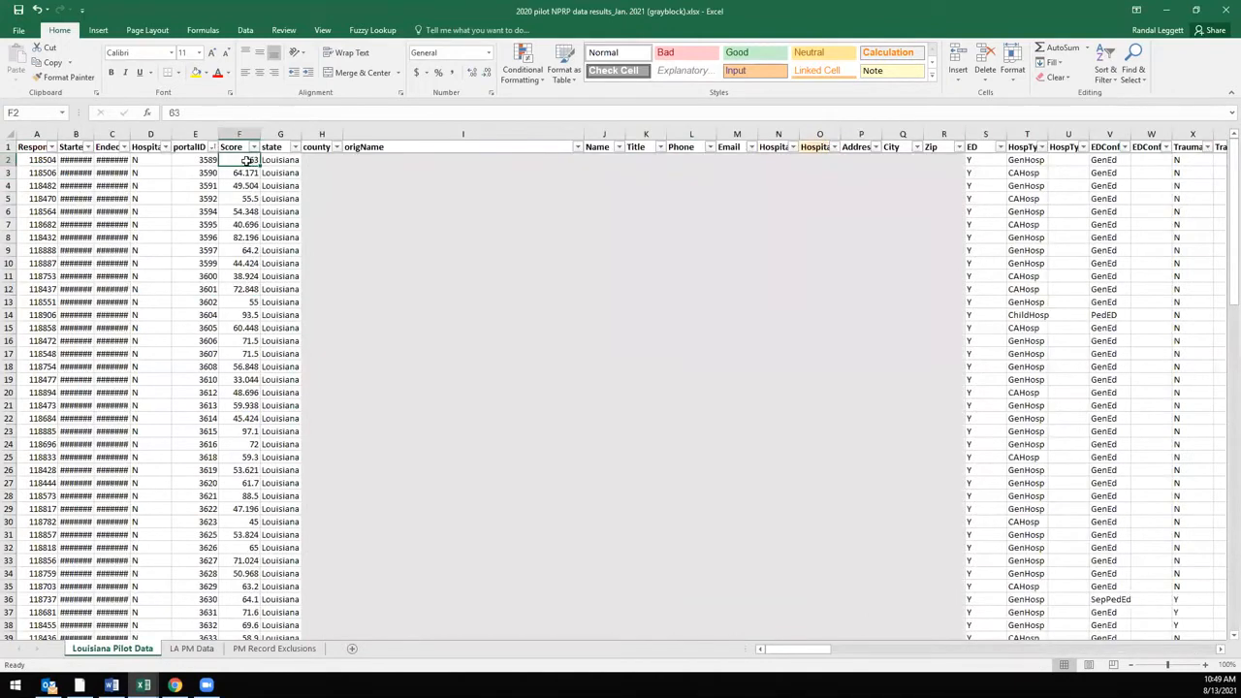
scroll(232, 398, down, 15)
click(235, 456)
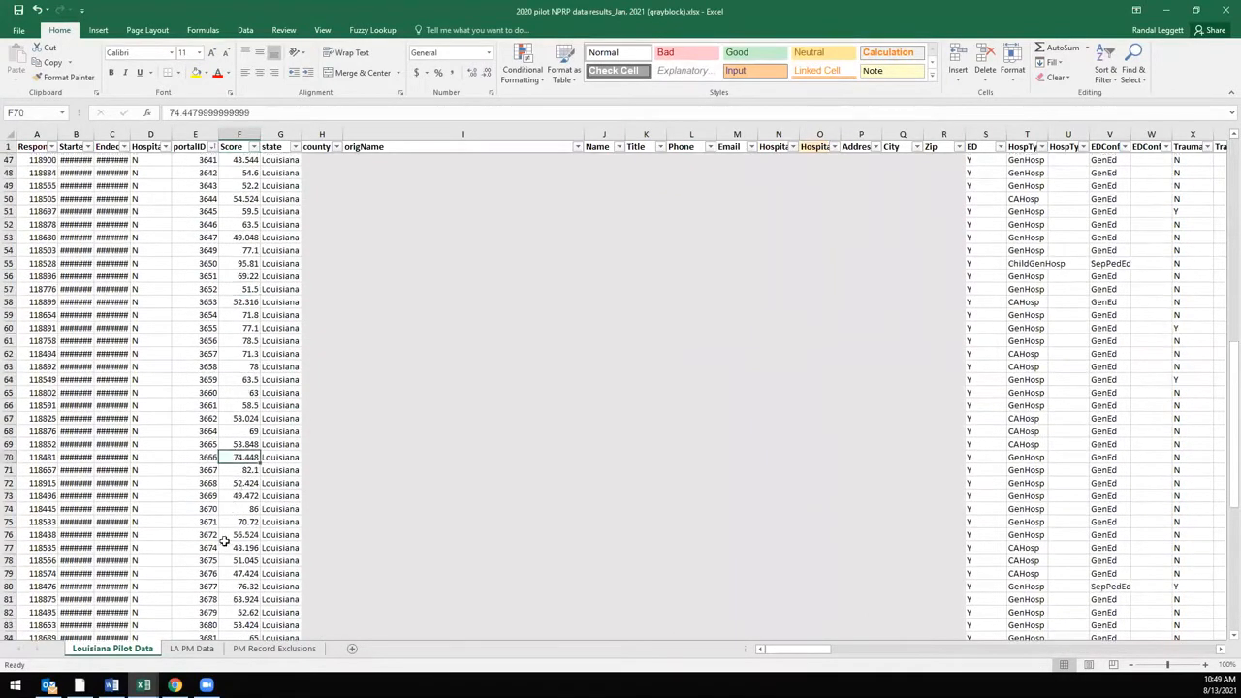
click(192, 649)
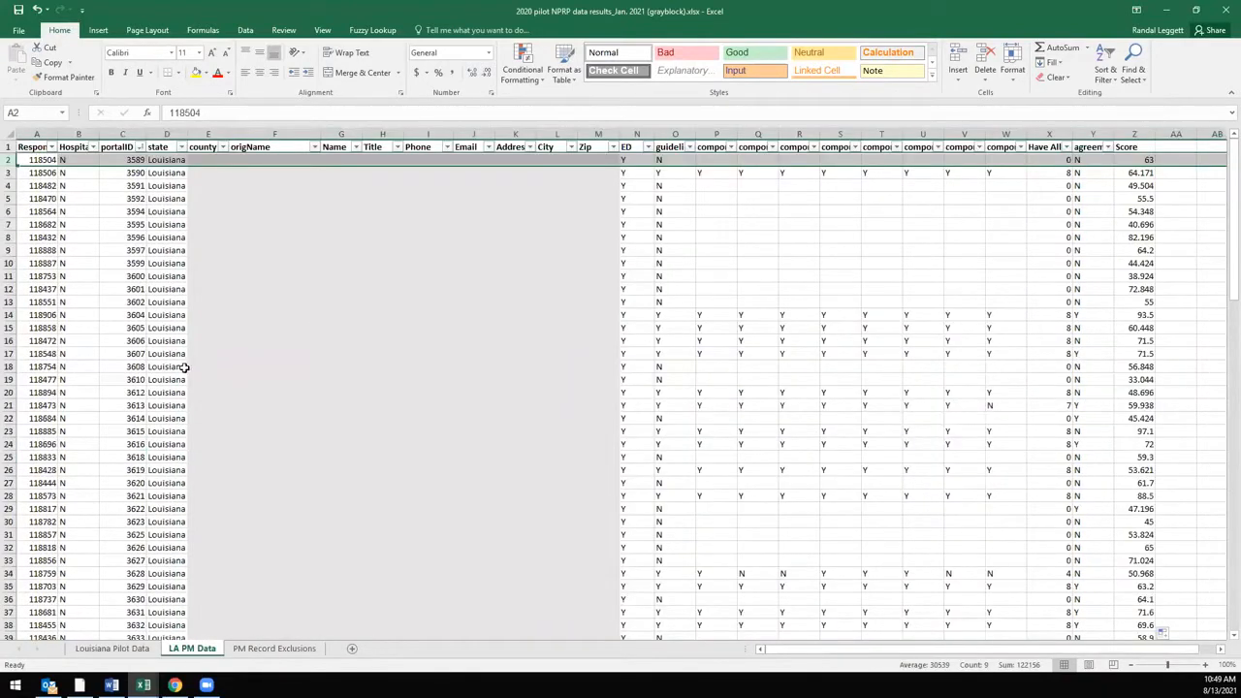
click(139, 211)
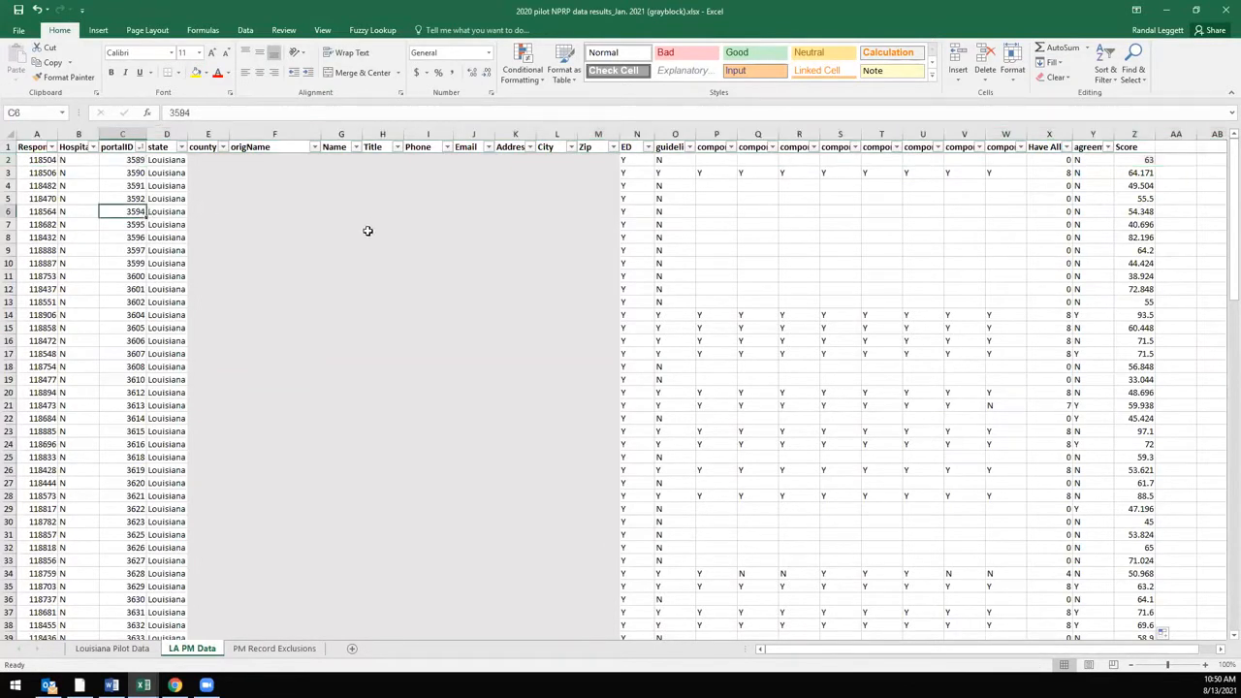
- Apply the green-yellow-red color scale to the Score values in Z2:Z109 on the LA PM Data sheet
click(1147, 158)
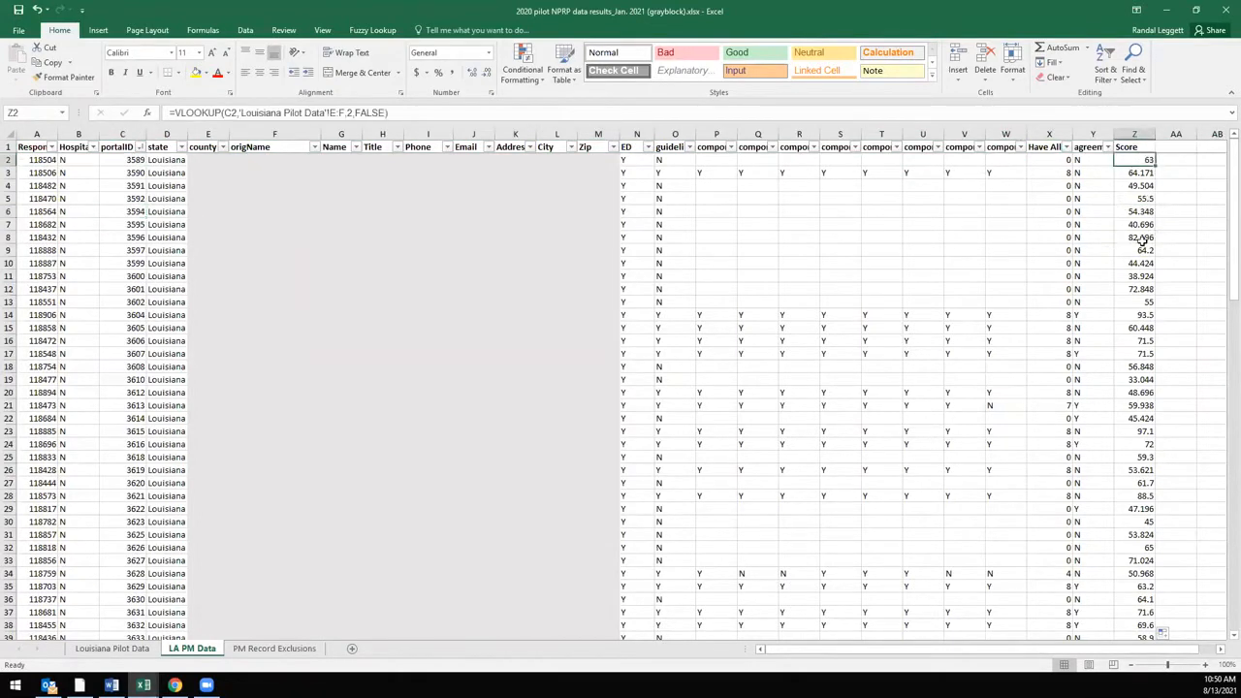
drag(1136, 161, 1154, 622)
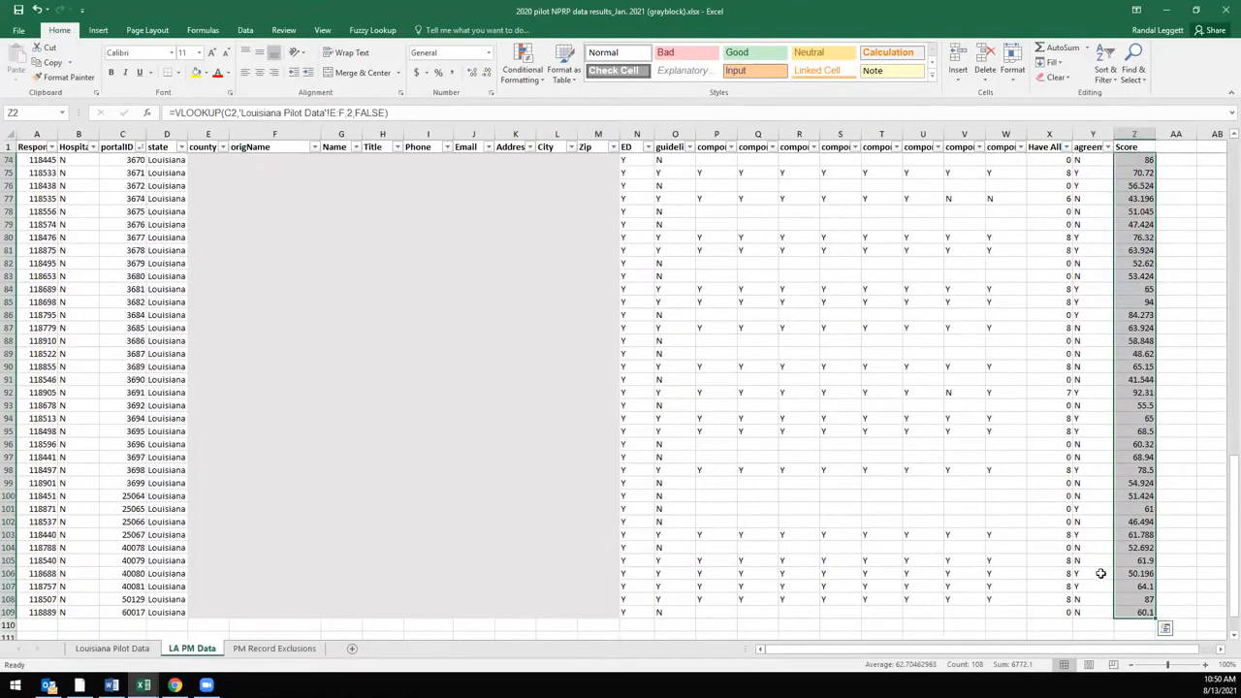
scroll(872, 378, up, 6)
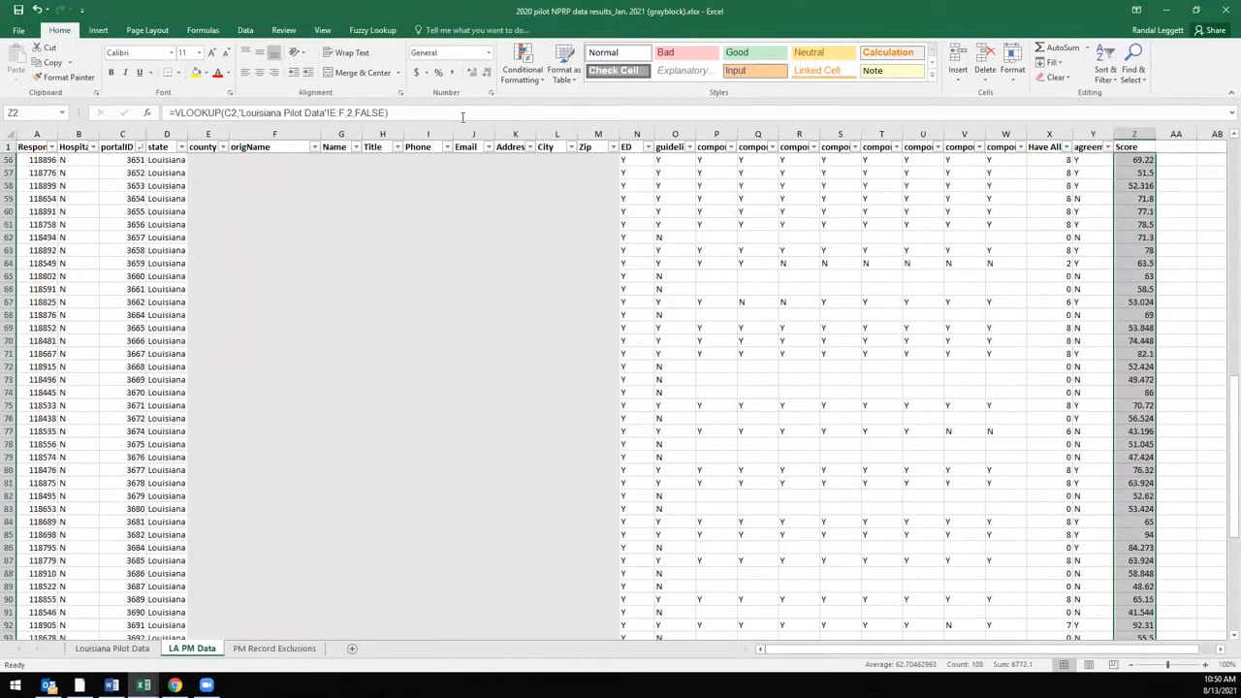
click(524, 70)
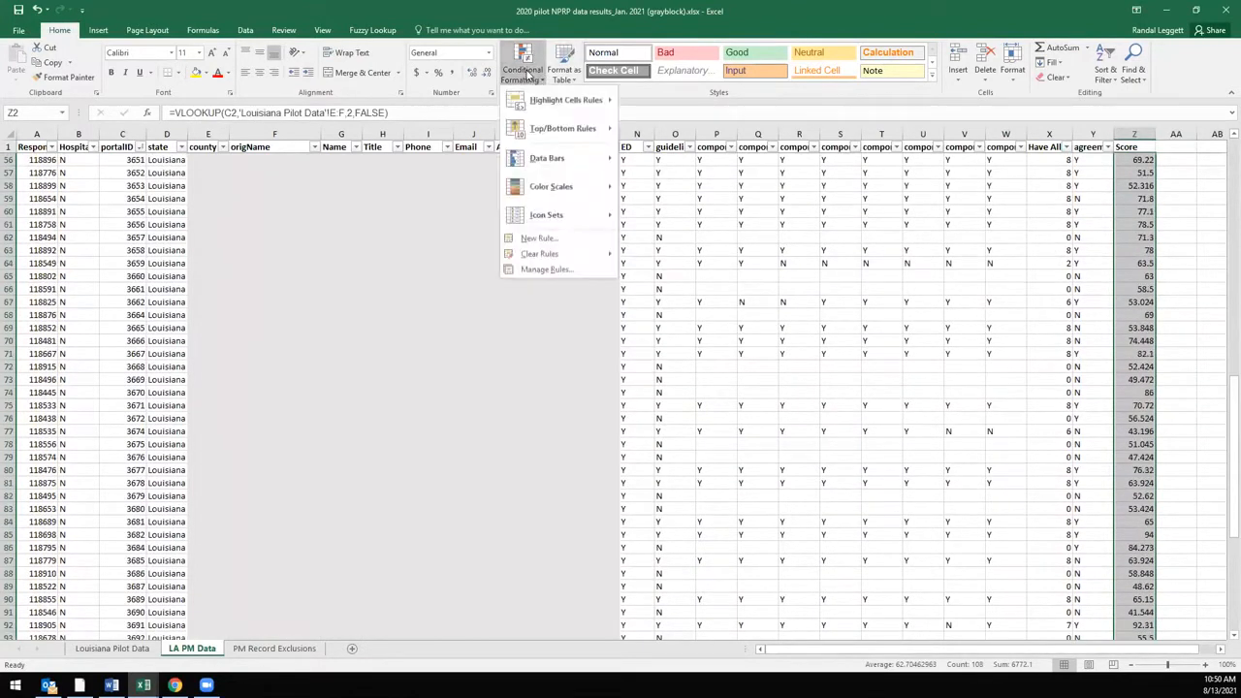
mouse_move(528, 189)
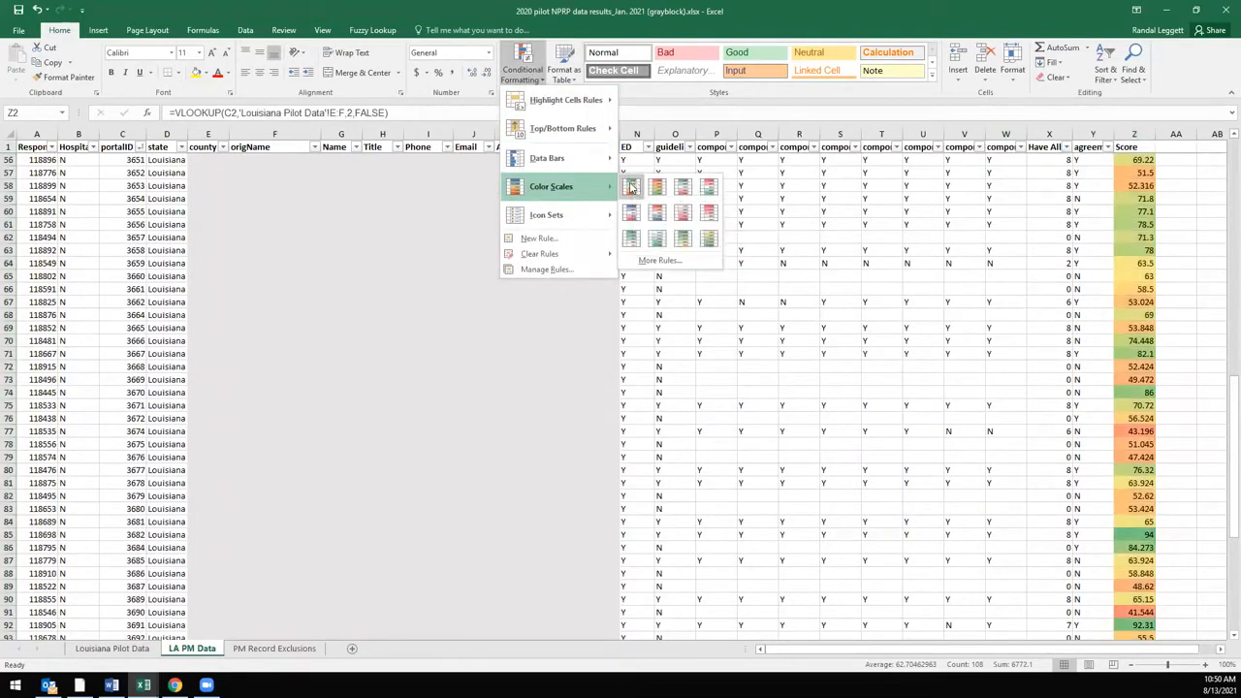
- Apply the Green - Yellow - Red color scale to the values in the Score column
click(630, 187)
scroll(1105, 342, up, 18)
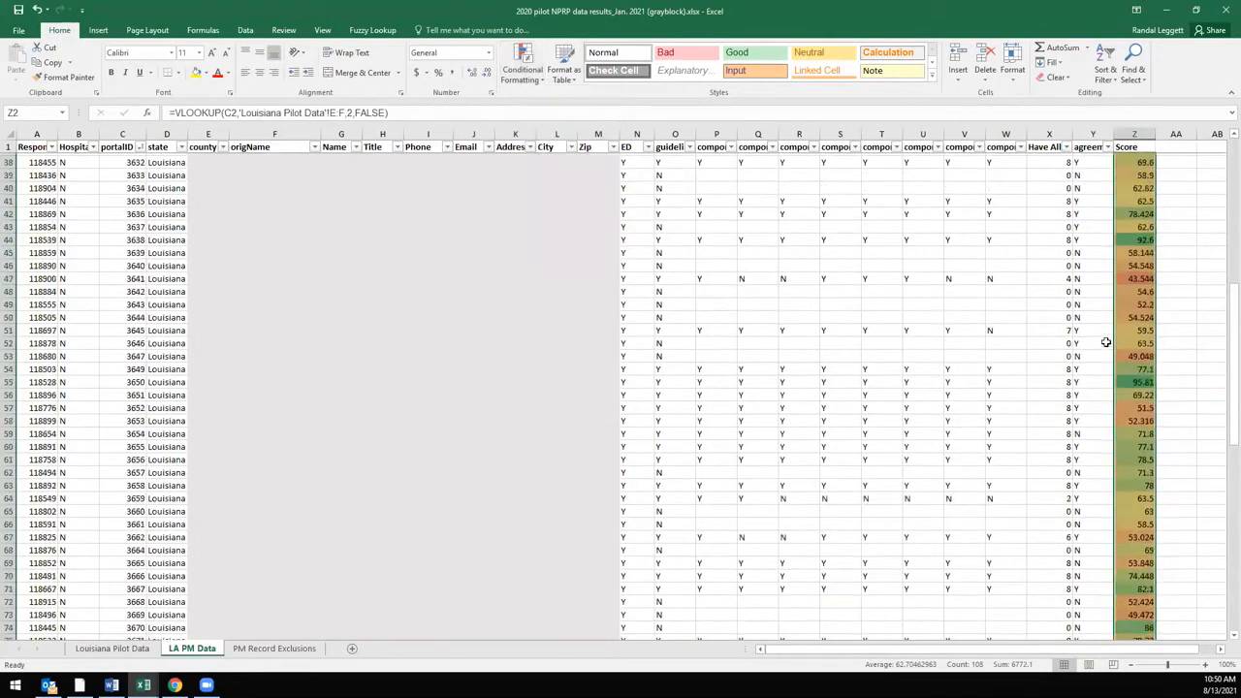
click(1142, 237)
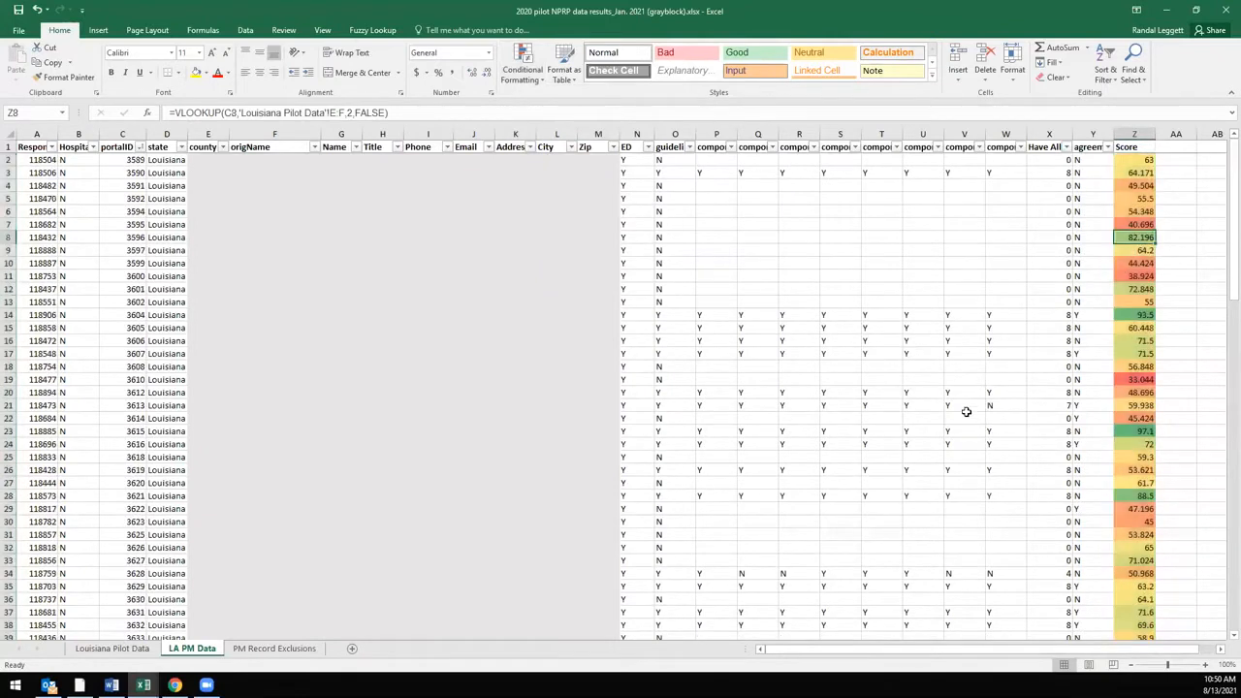
- Turn the header filters off and on again to include the Score column
click(1130, 148)
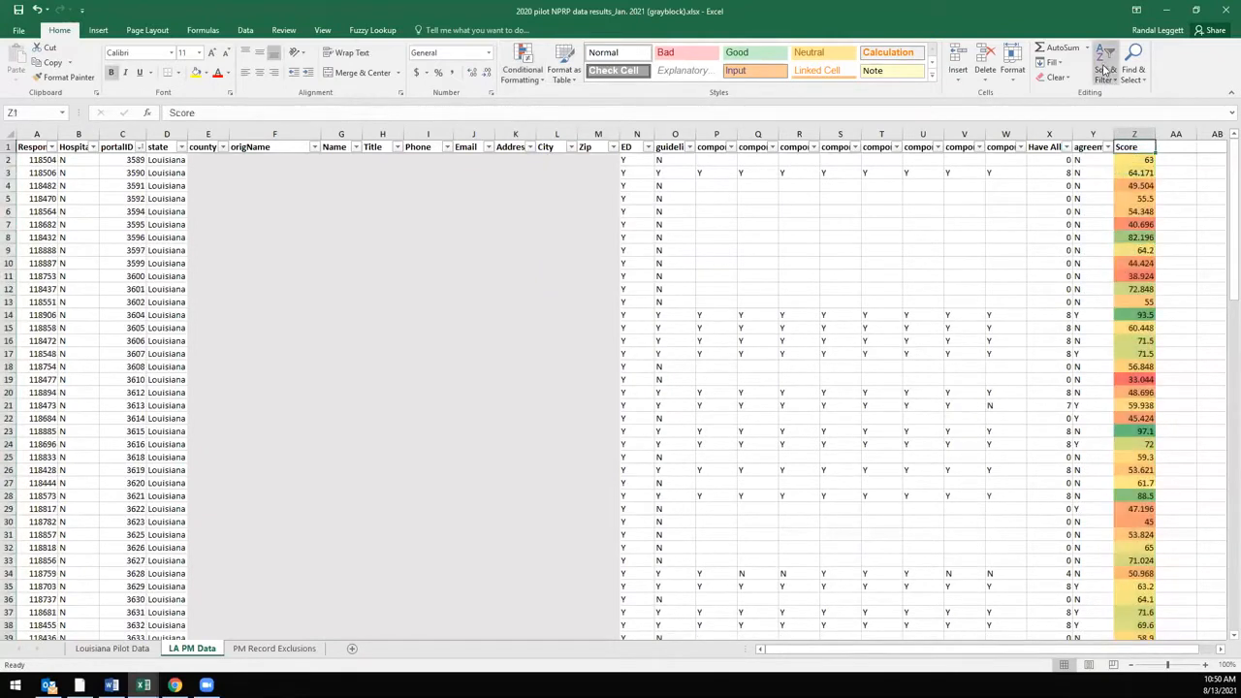
click(1104, 70)
click(1125, 145)
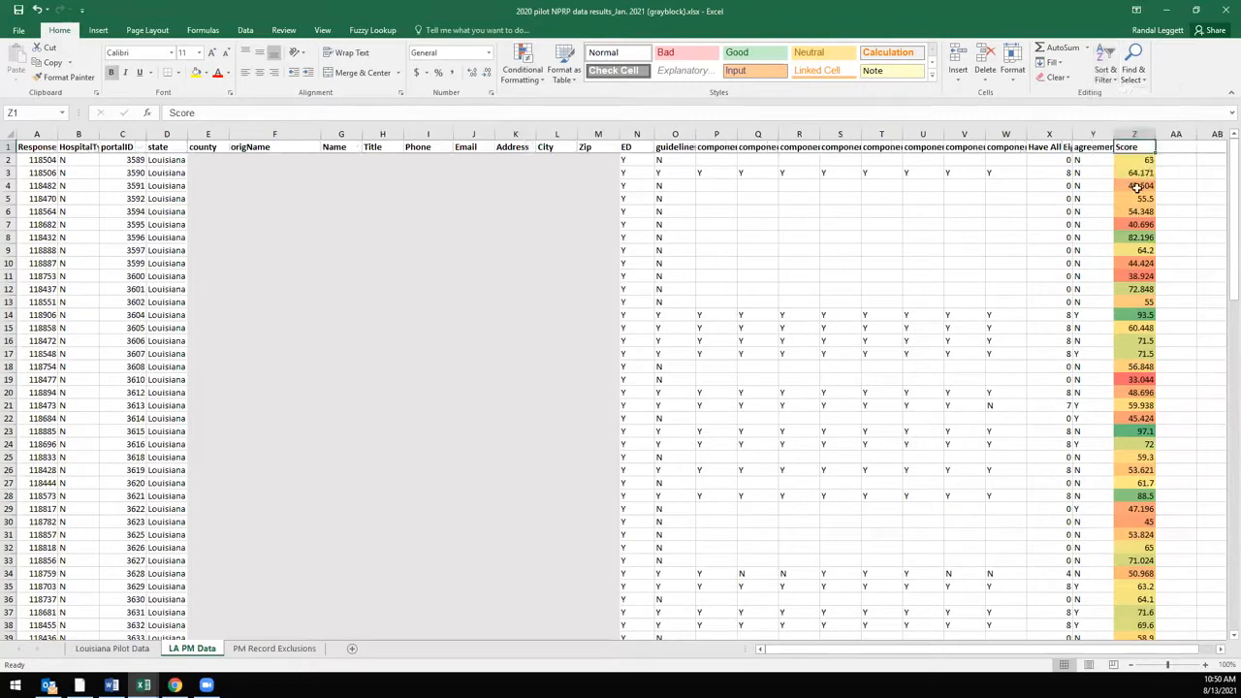
click(1106, 70)
click(1125, 145)
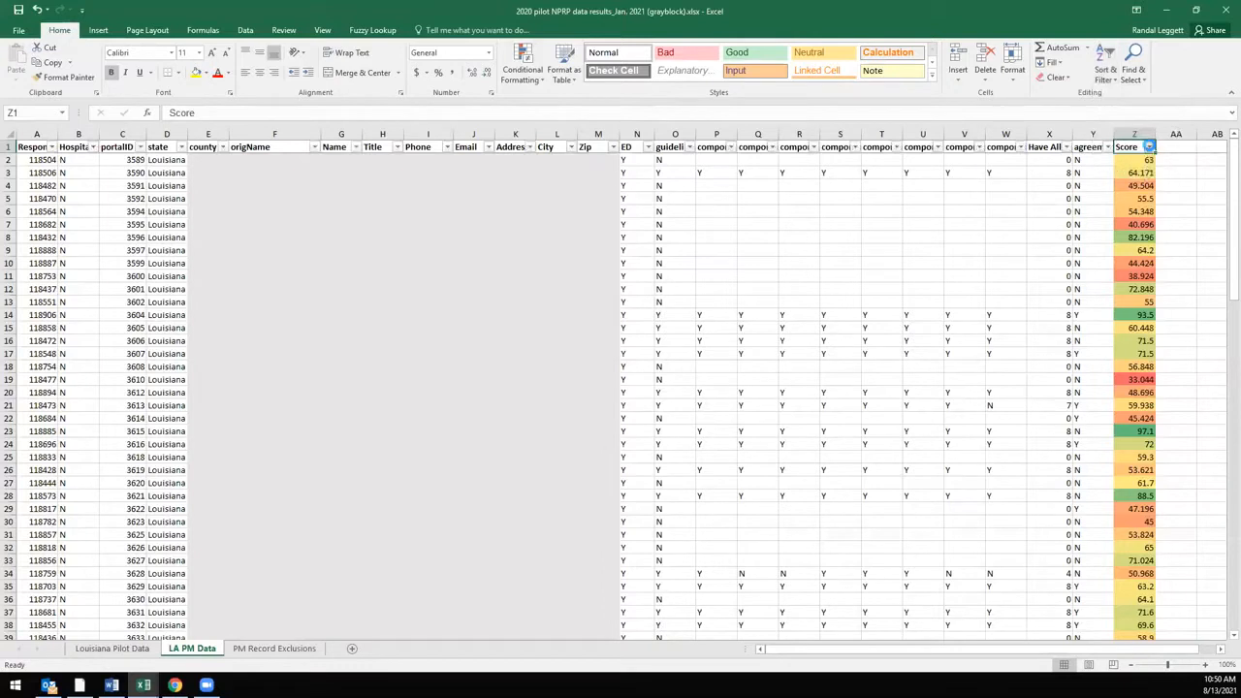
- Sort the LA PM Data table by Score from largest to smallest and review the sorted rows
click(1148, 146)
click(1103, 177)
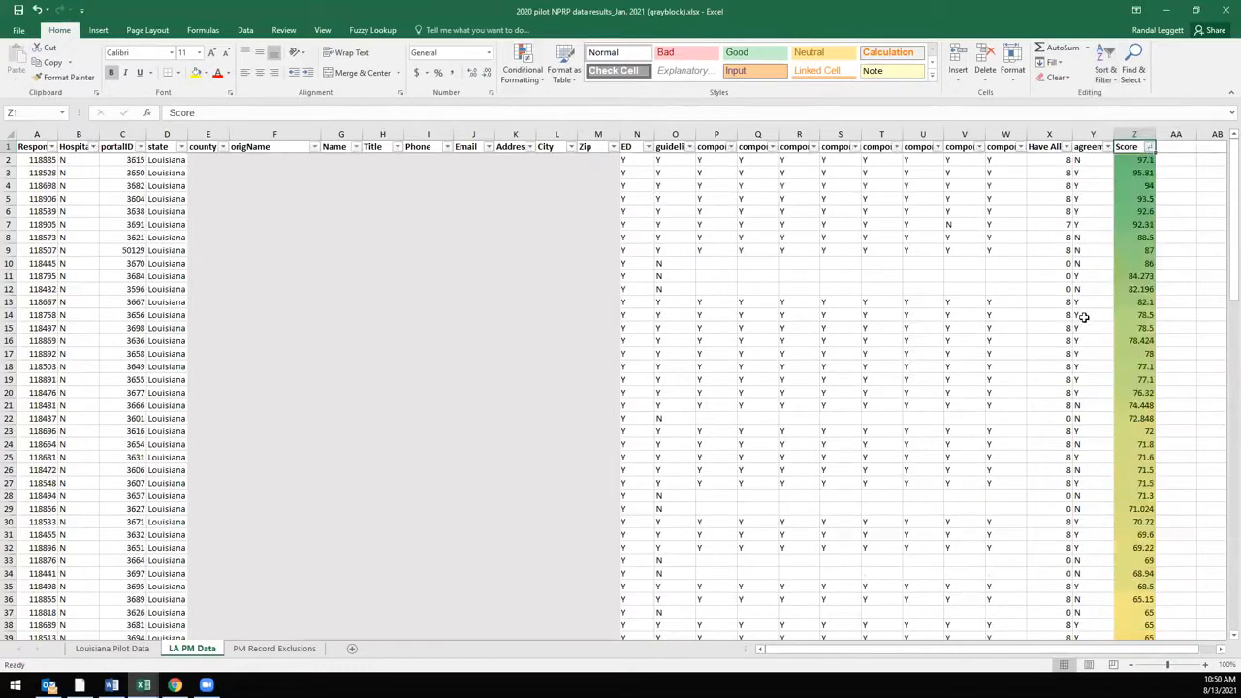
click(1136, 161)
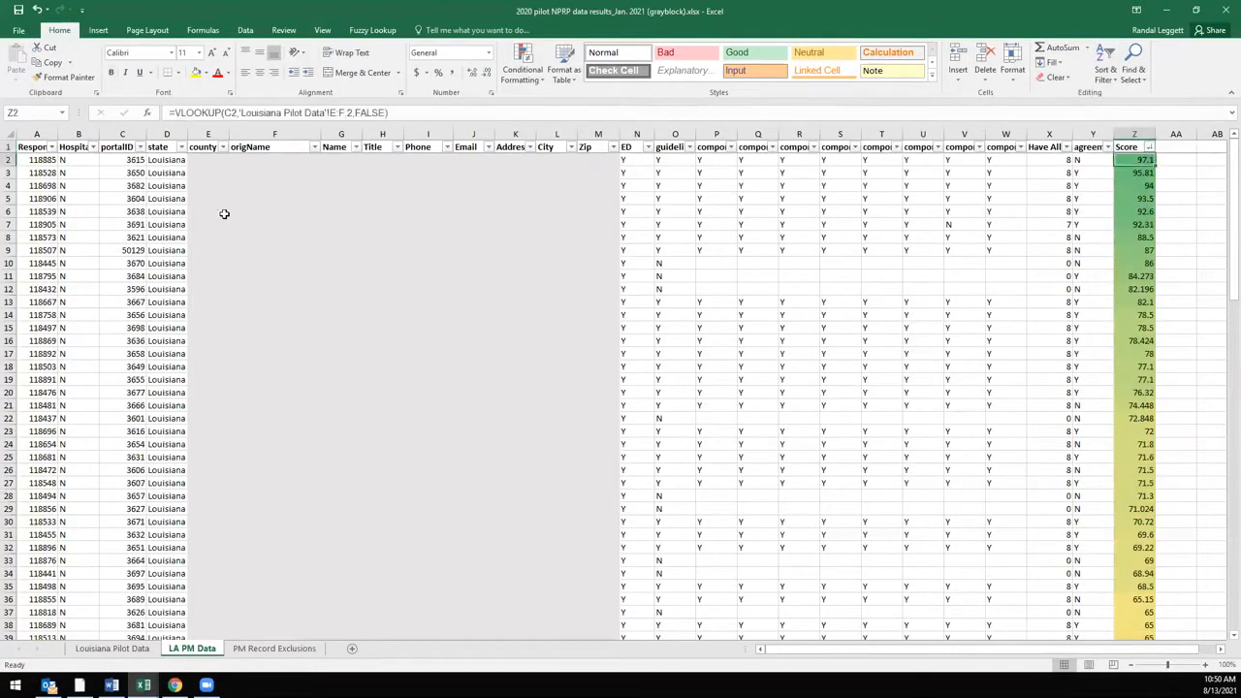
scroll(167, 320, down, 19)
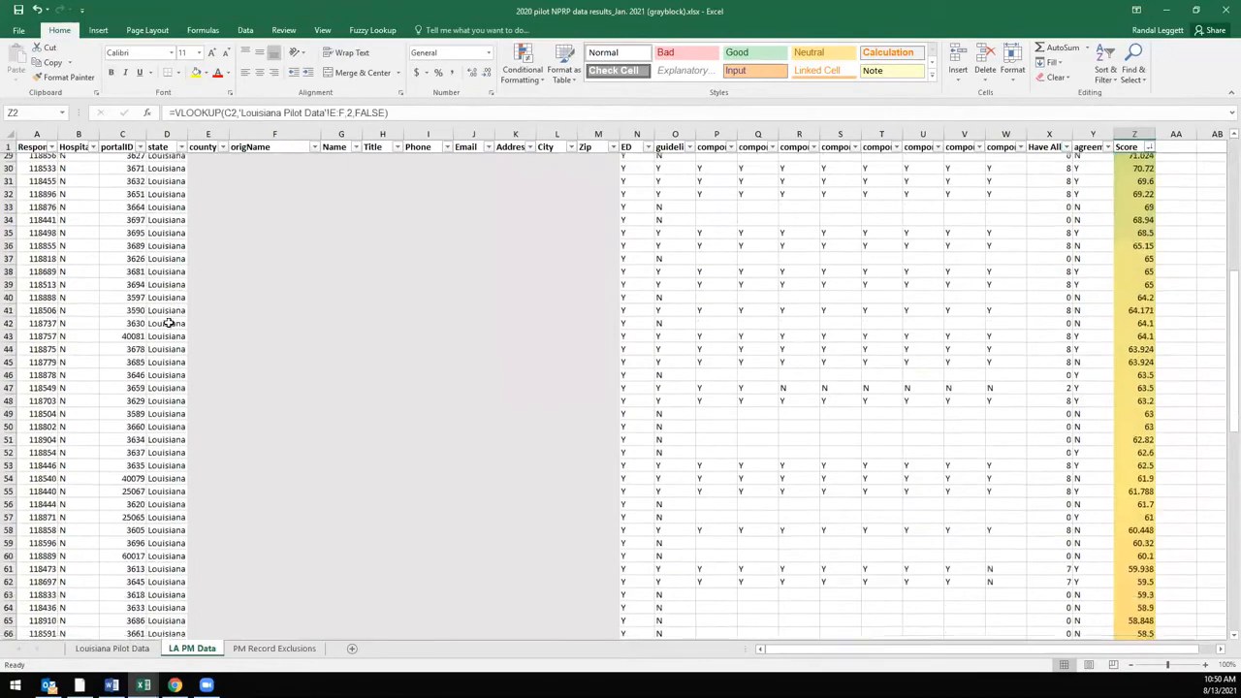
scroll(167, 320, down, 9)
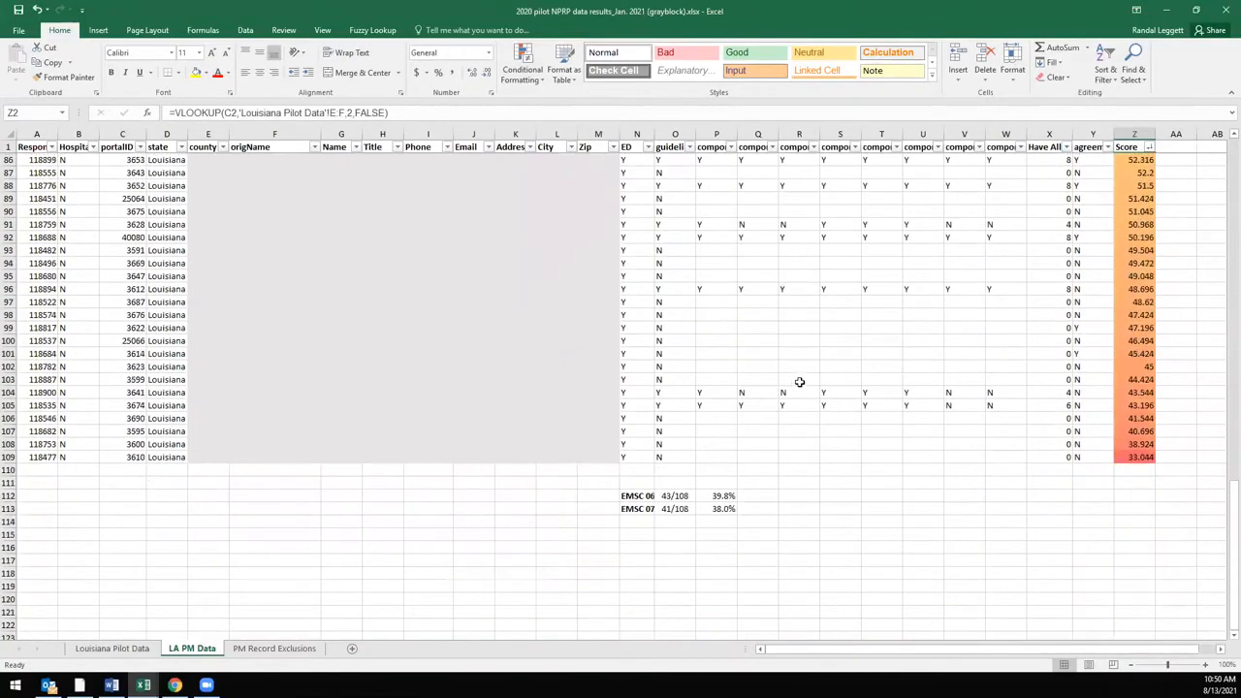
scroll(1052, 388, up, 12)
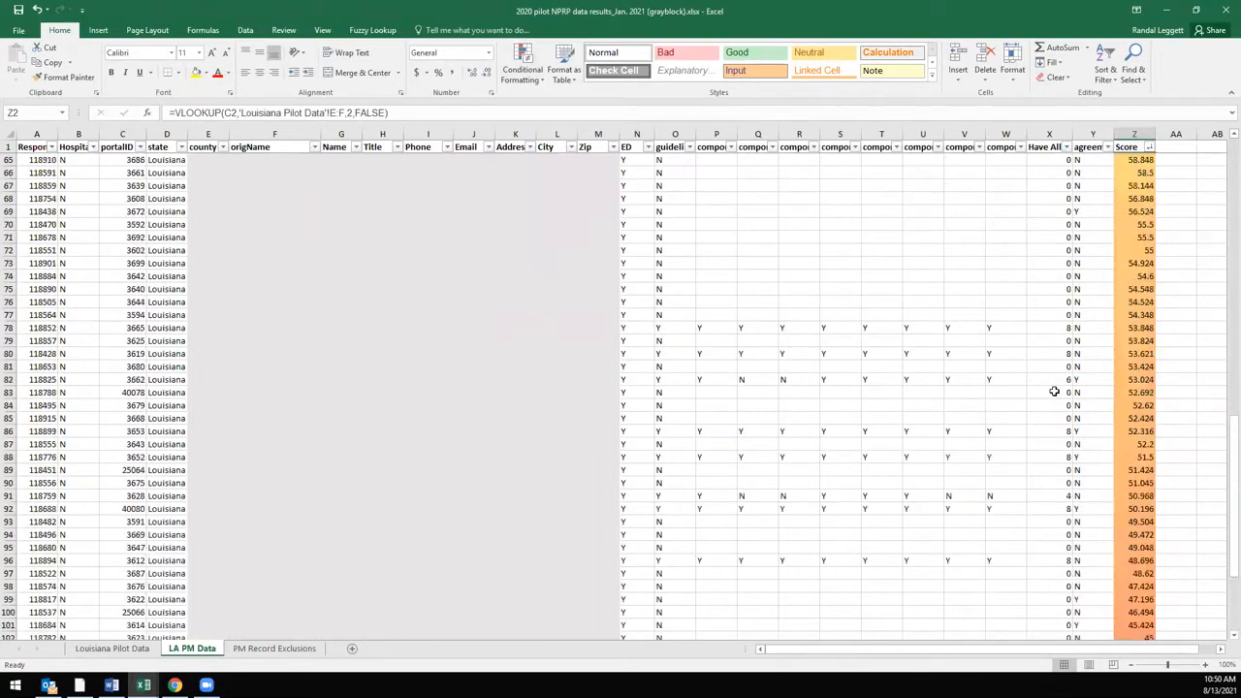
scroll(1052, 388, up, 16)
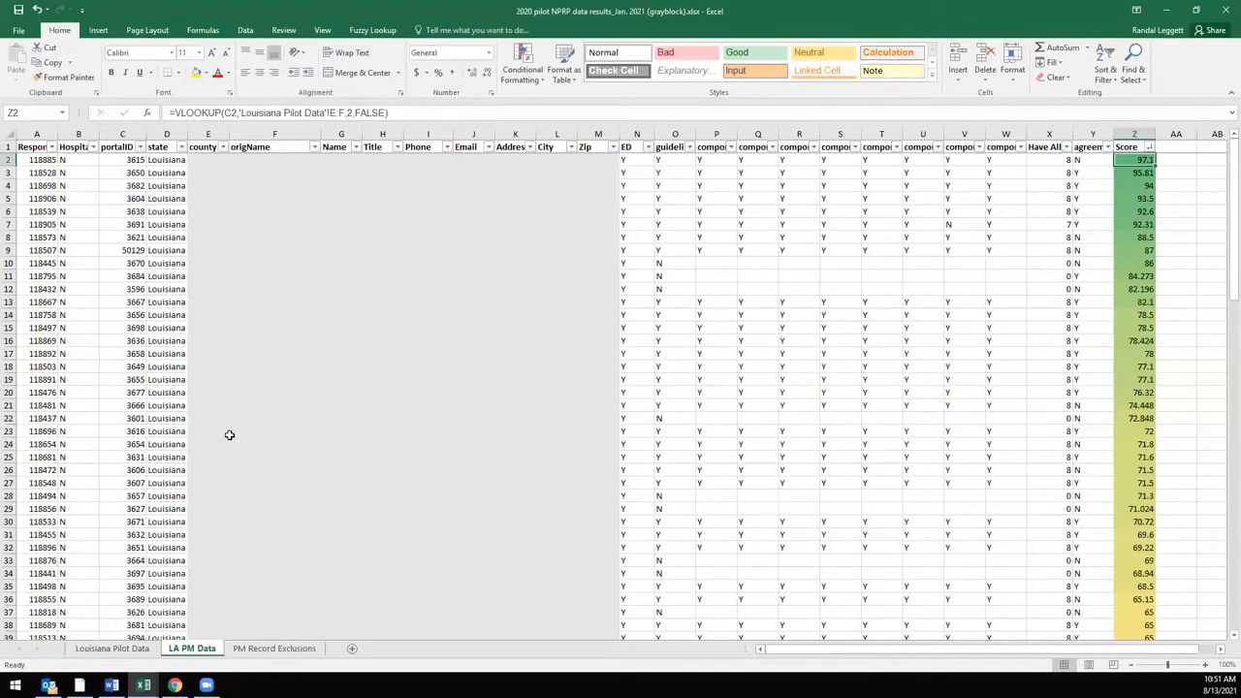
- Switch to the Test Data Workbook start.xlsx workbook and check its Fruit, LA USDA Zone and Citrus lookup table
mouse_move(142, 685)
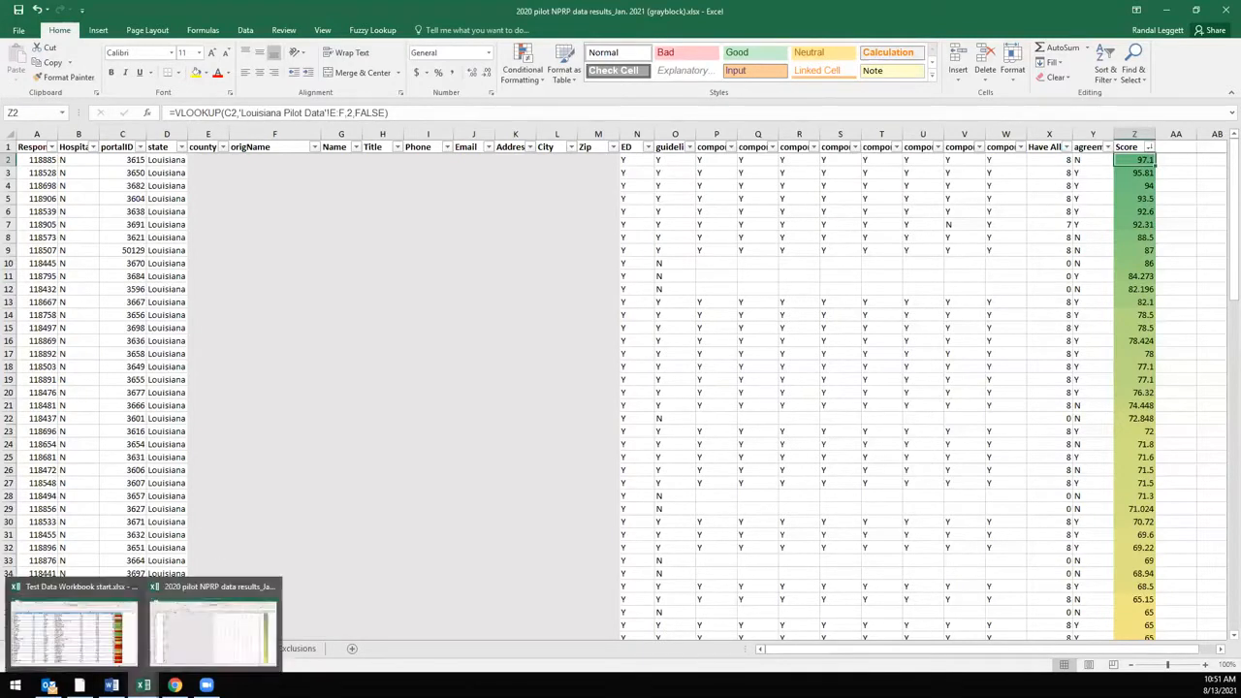
click(96, 649)
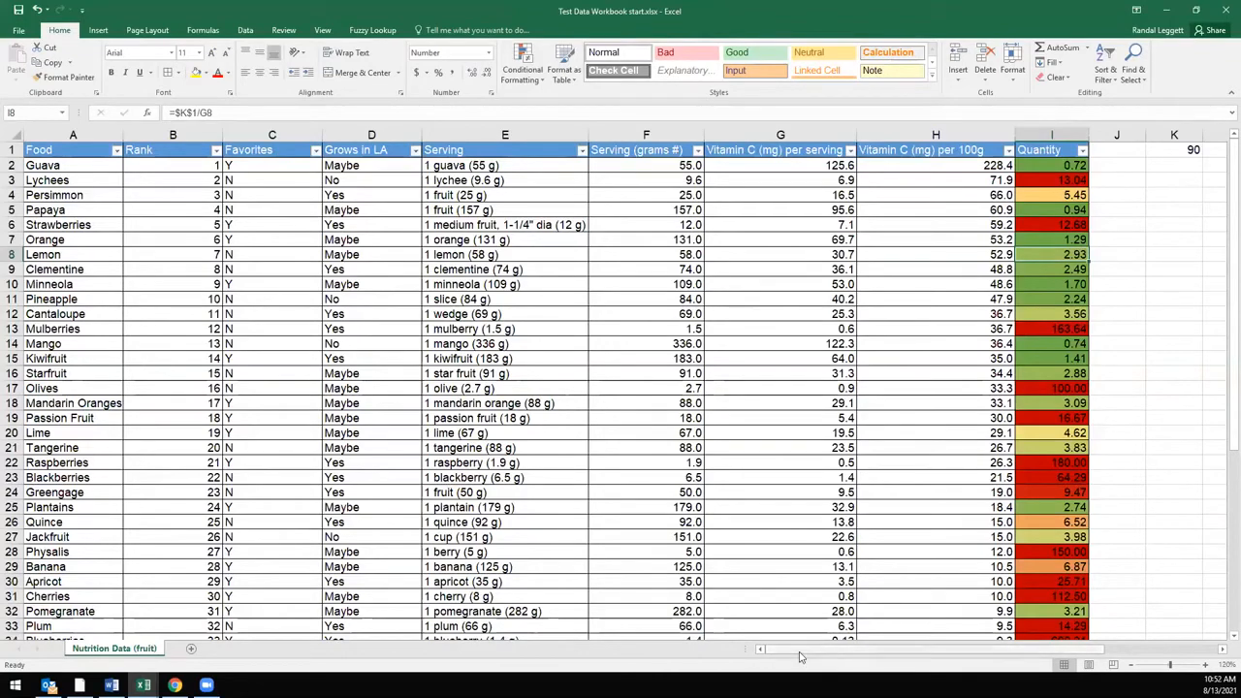
drag(790, 651, 918, 640)
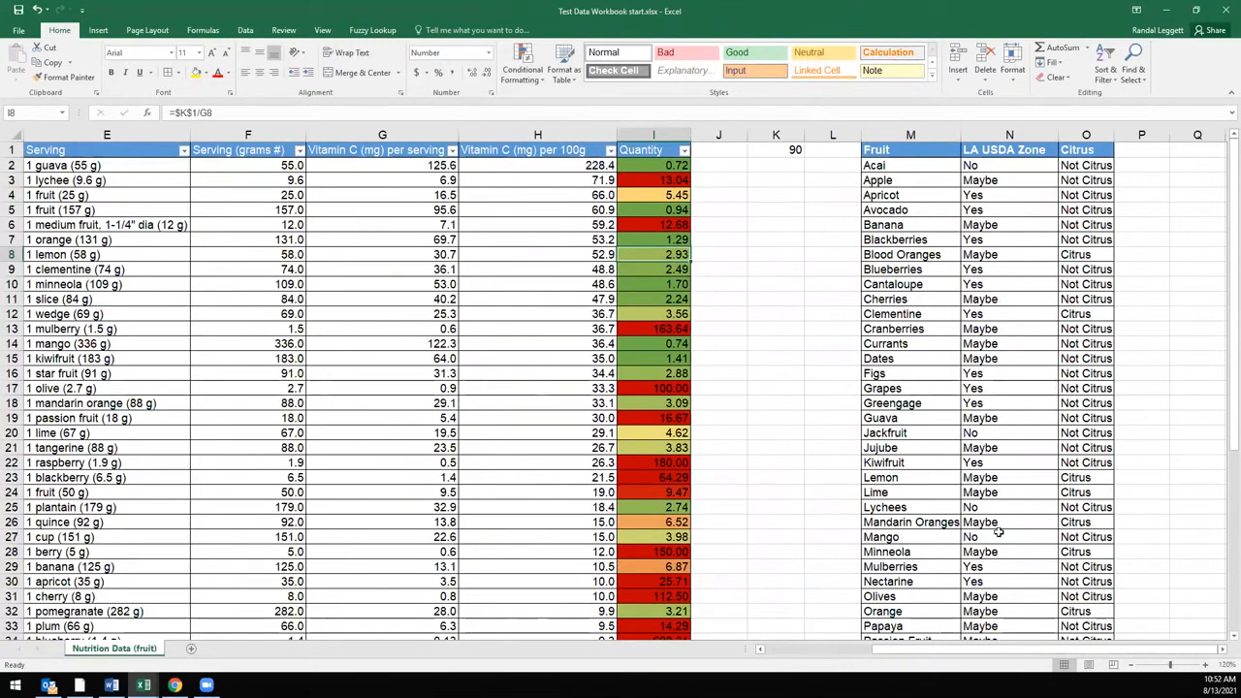
drag(819, 649, 782, 648)
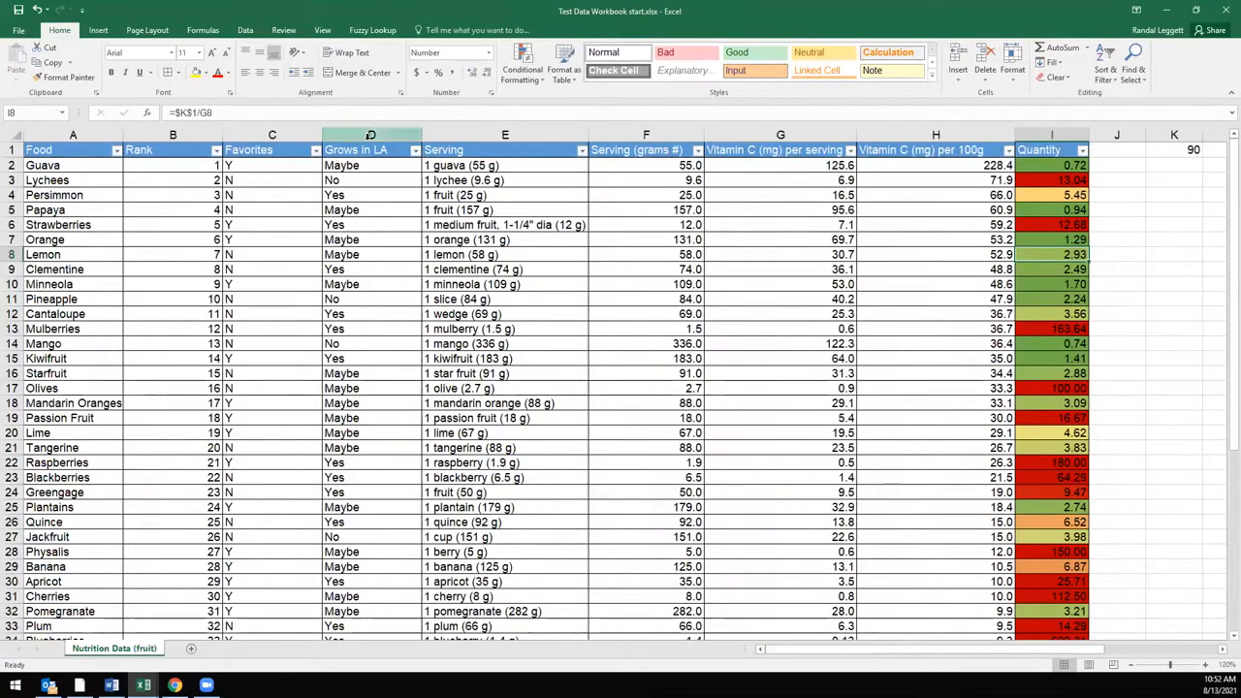
- Insert a new column before Grows in LA and give it the header Citrus
right_click(371, 134)
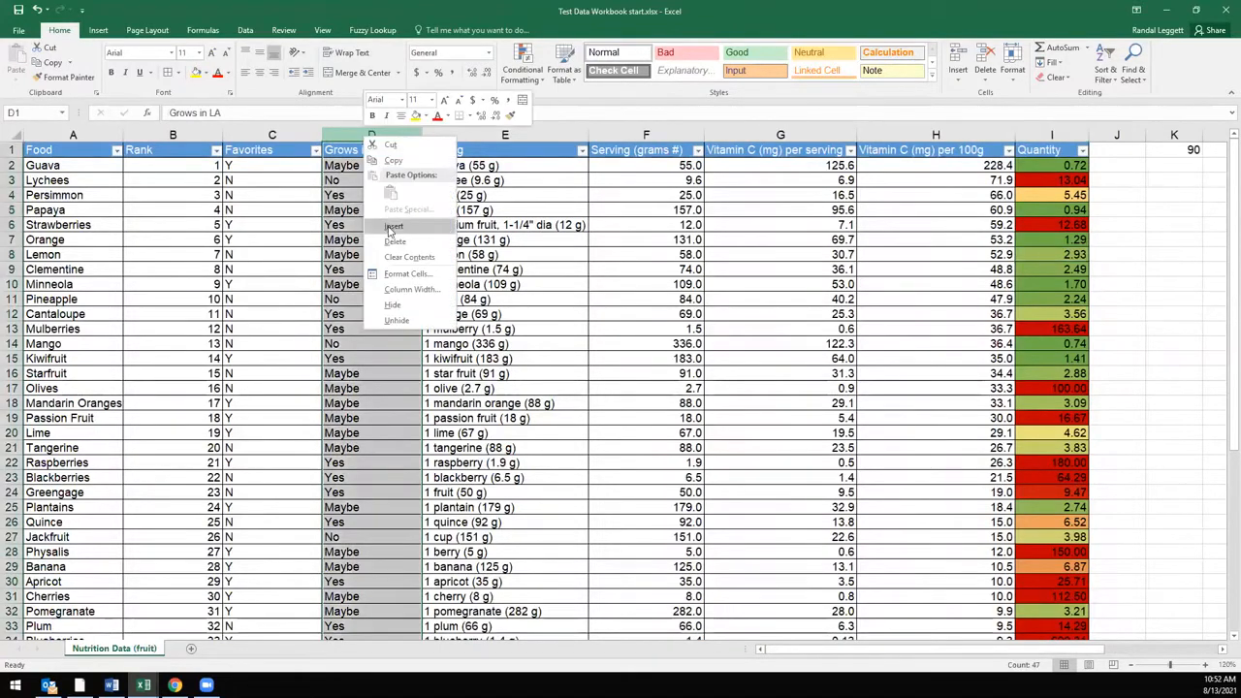
click(398, 231)
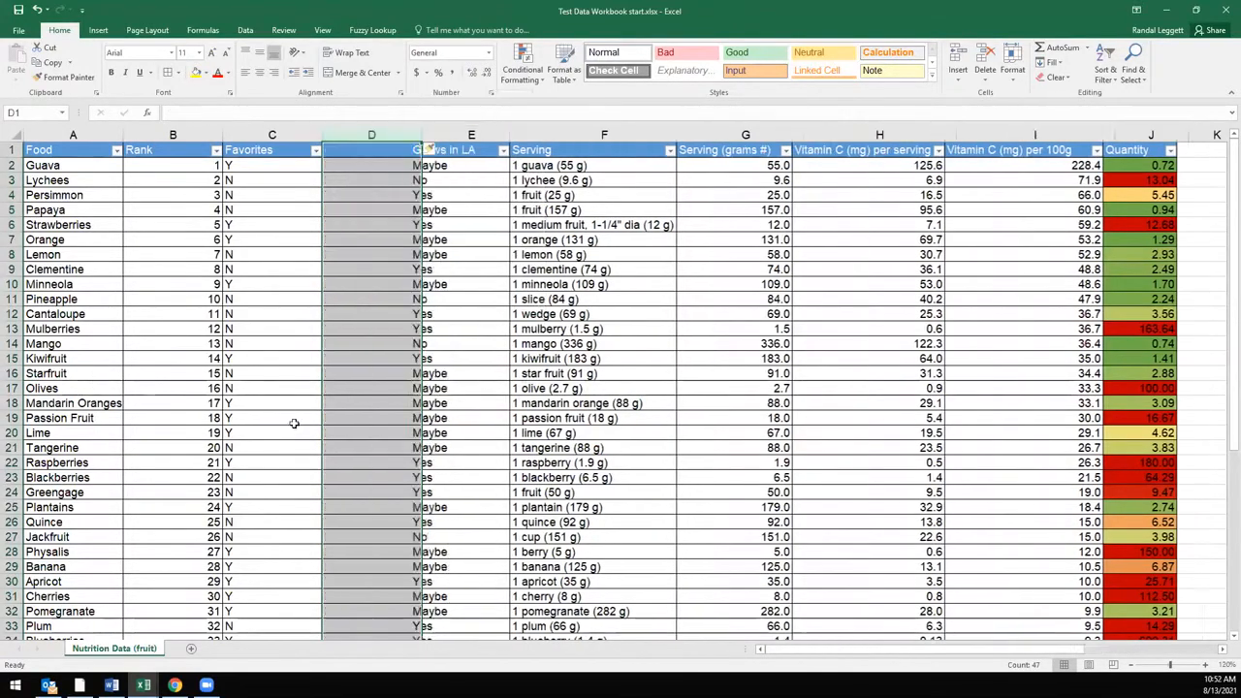
text(Citrus)
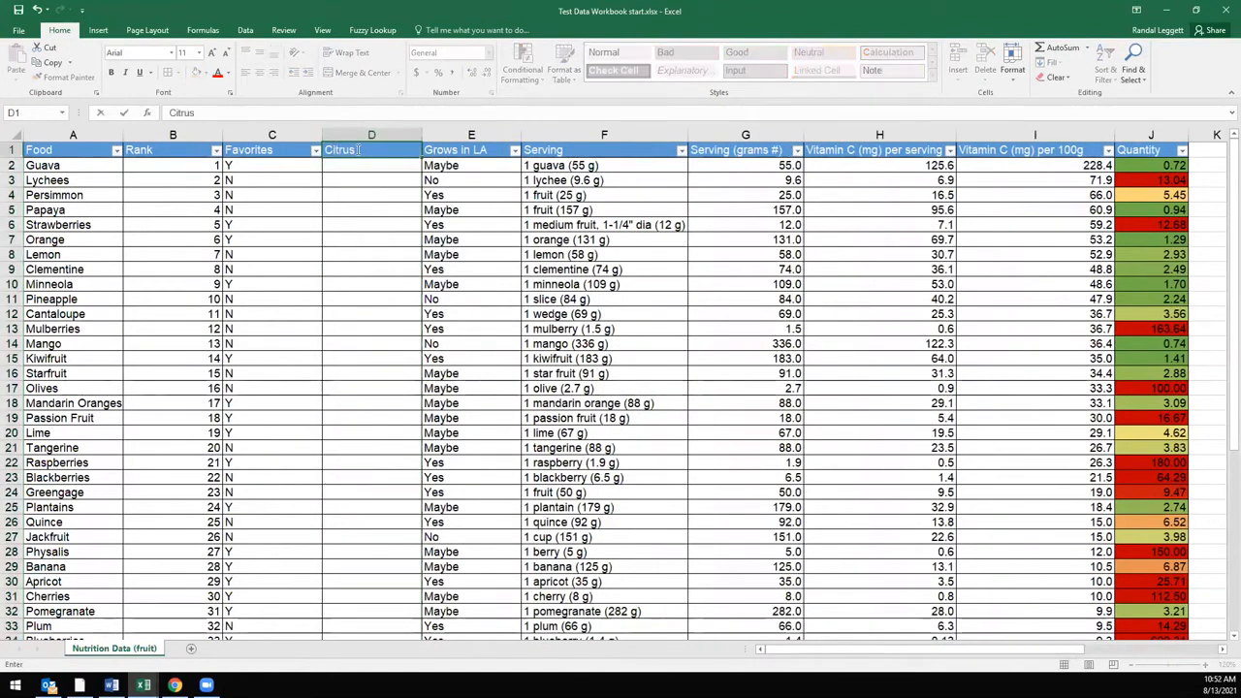
key(Return)
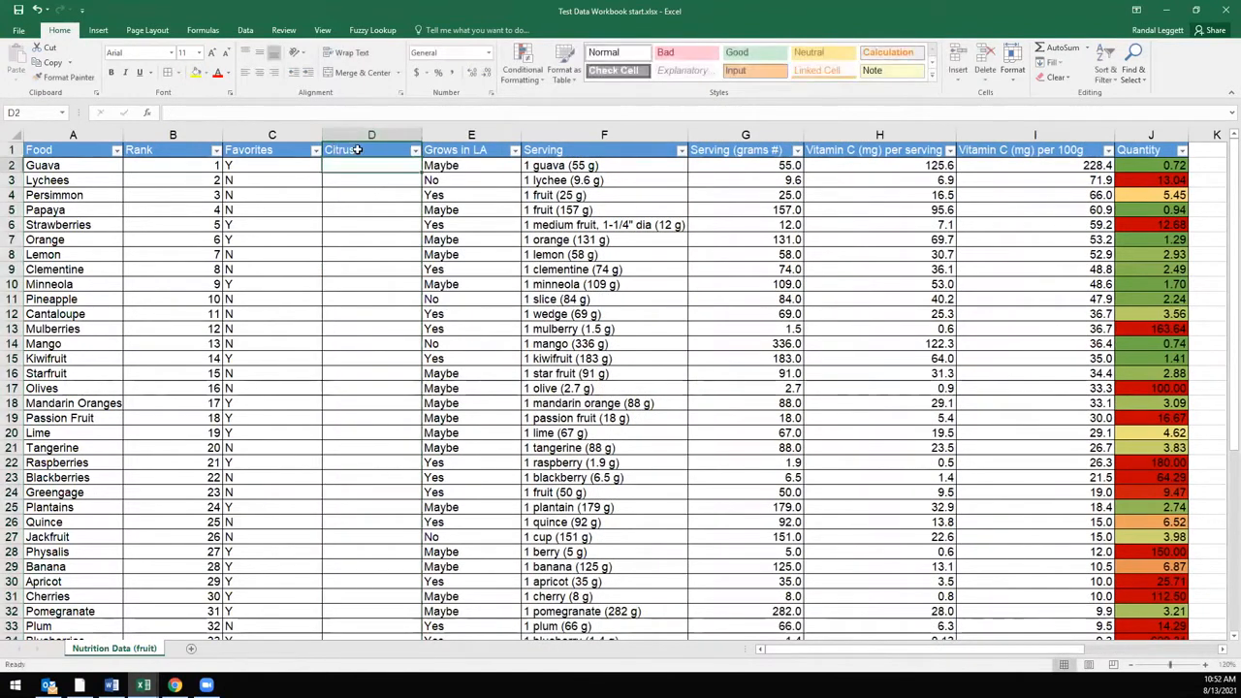
- Start a VLOOKUP function in D2 with A2 as the lookup value and columns N:P as the table array
text(=vloo)
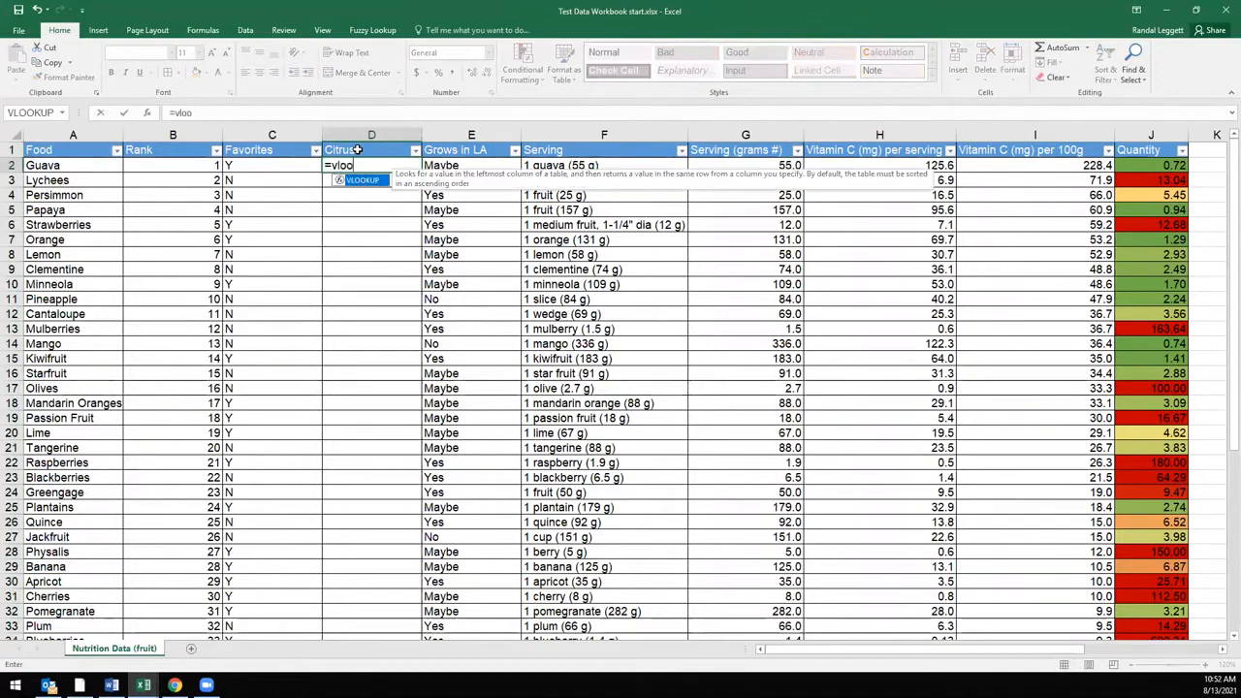
double_click(361, 180)
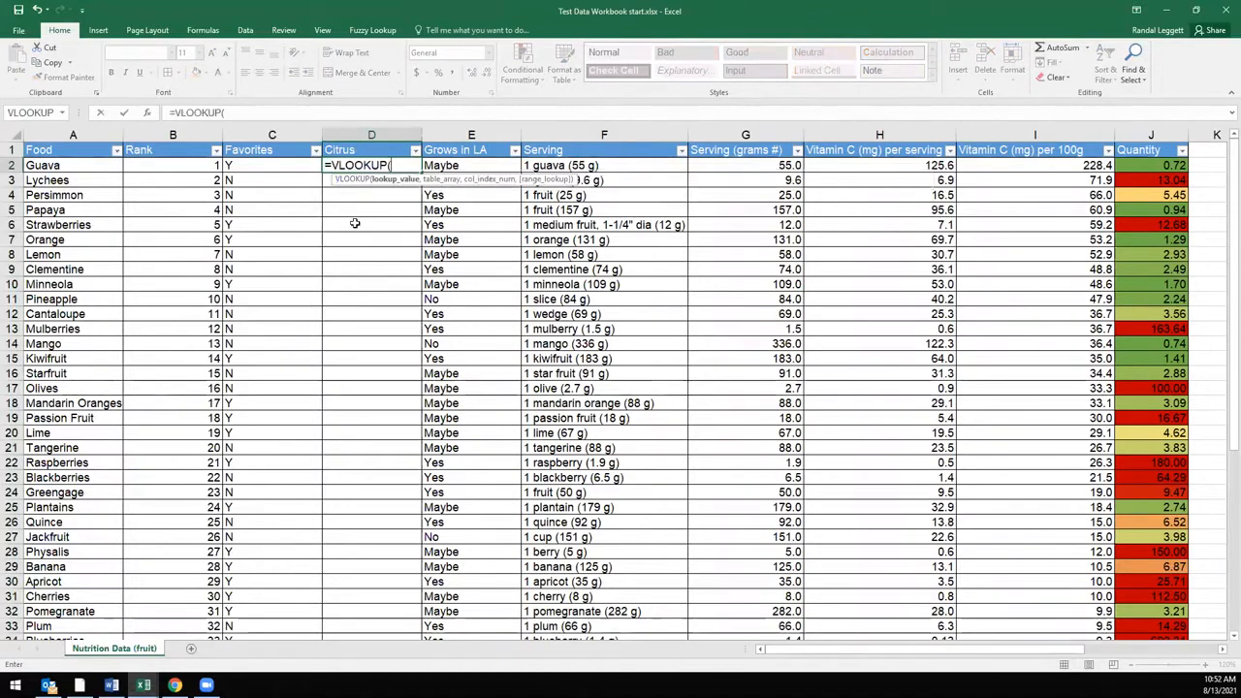
click(147, 113)
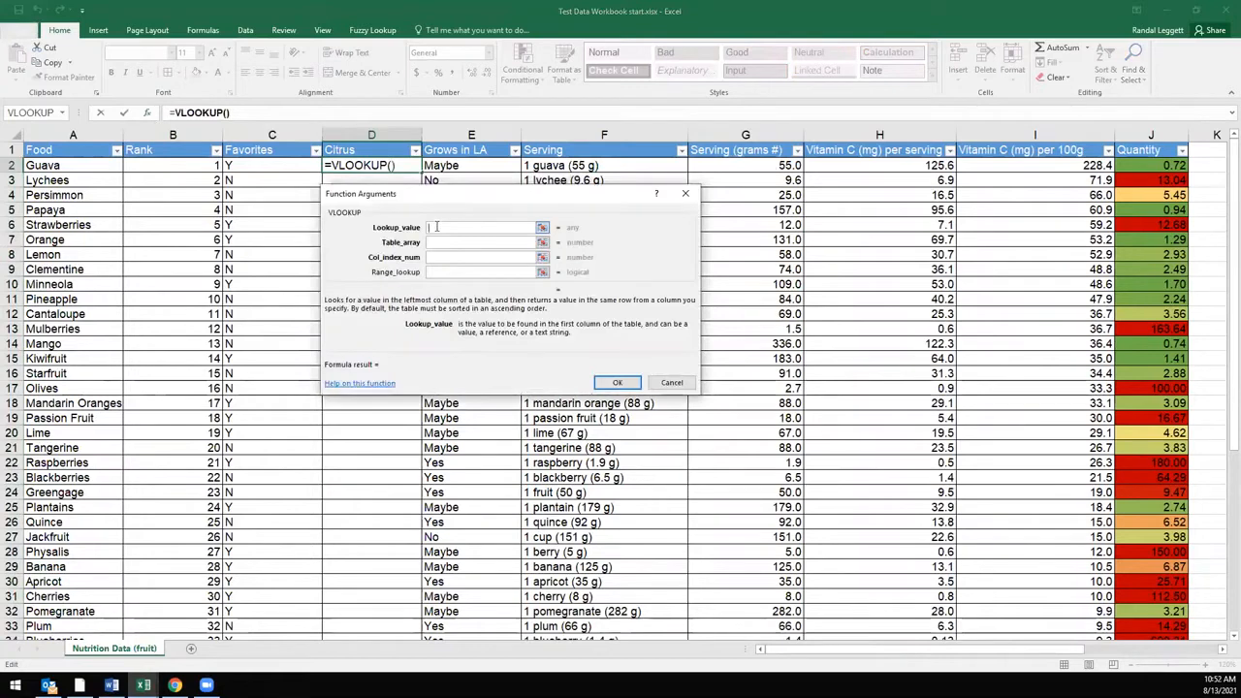
click(89, 167)
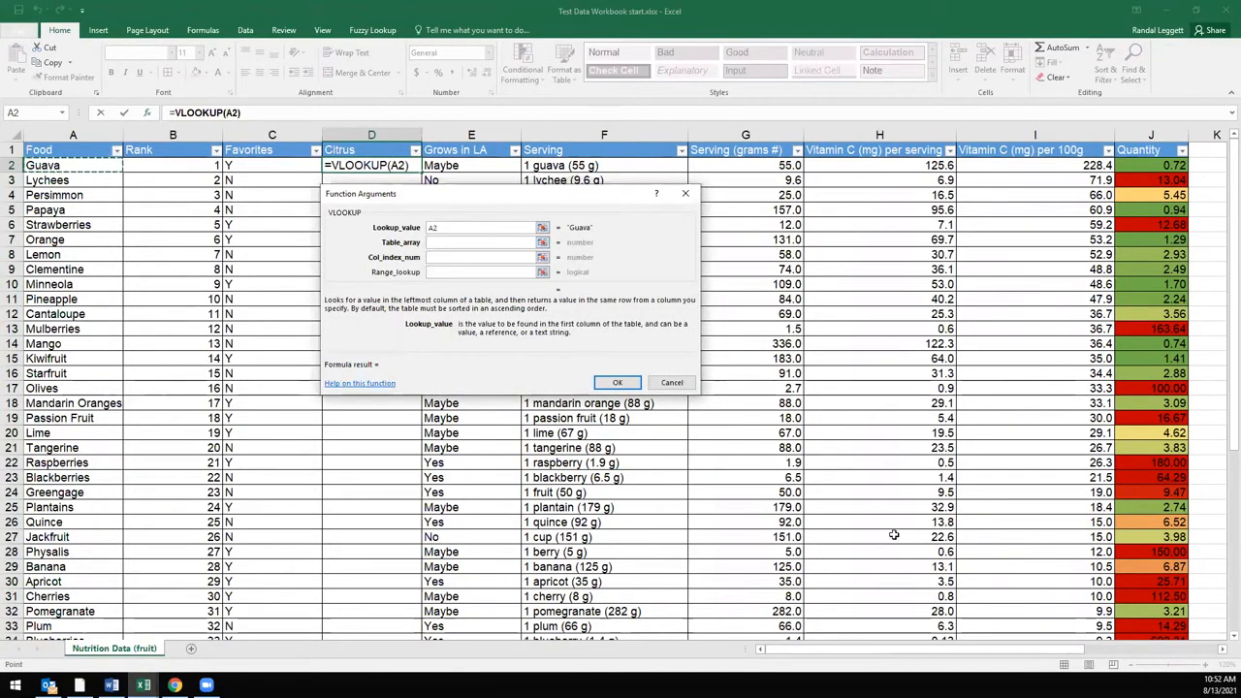
drag(879, 657, 960, 656)
click(436, 242)
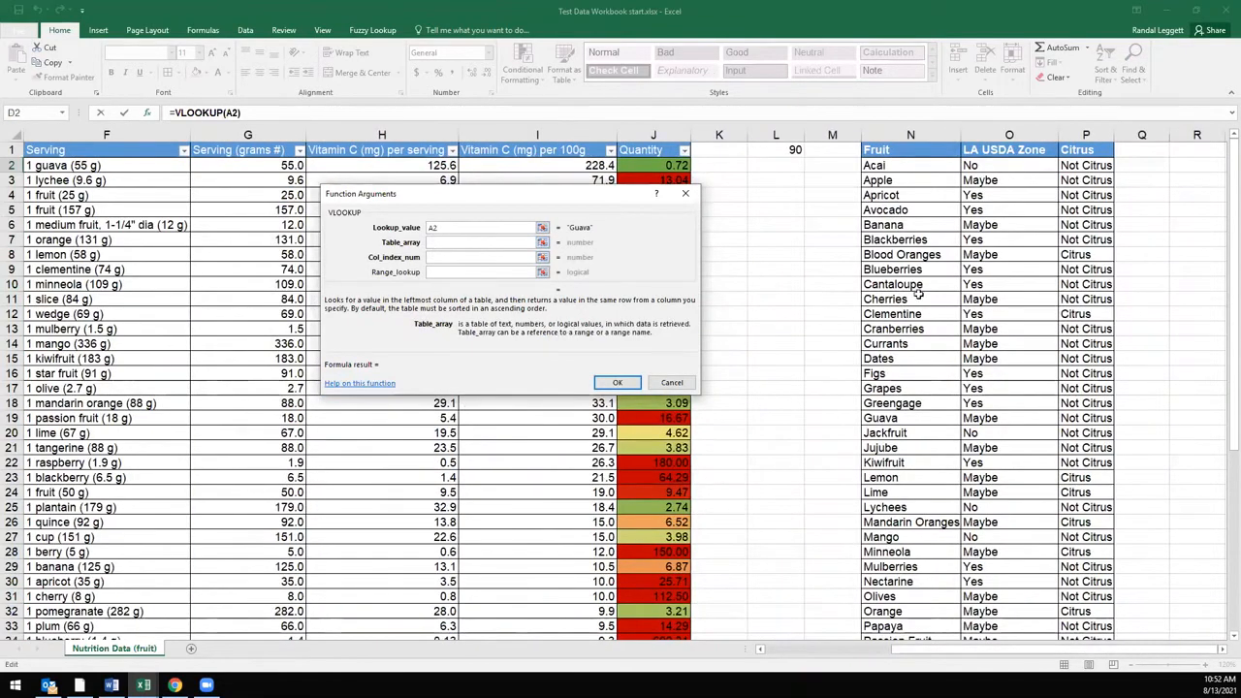
drag(937, 136, 1084, 143)
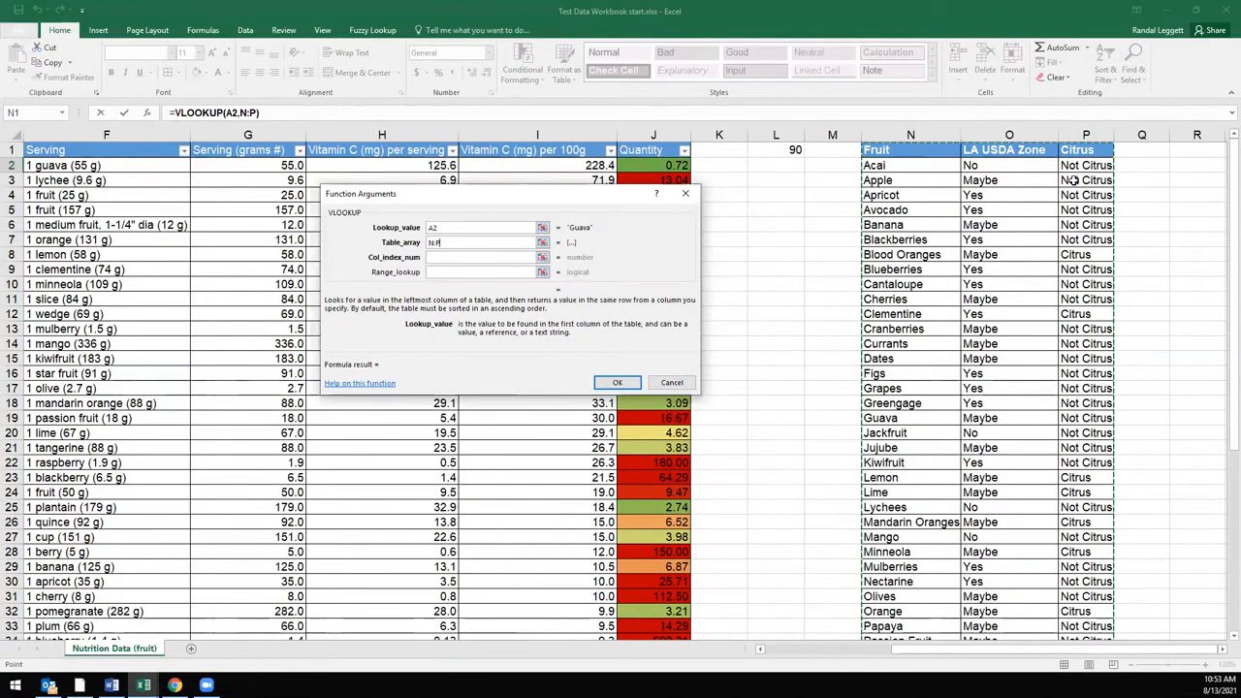
- Complete the VLOOKUP arguments with column index 3 and range lookup false, and accept the formula
key(Tab)
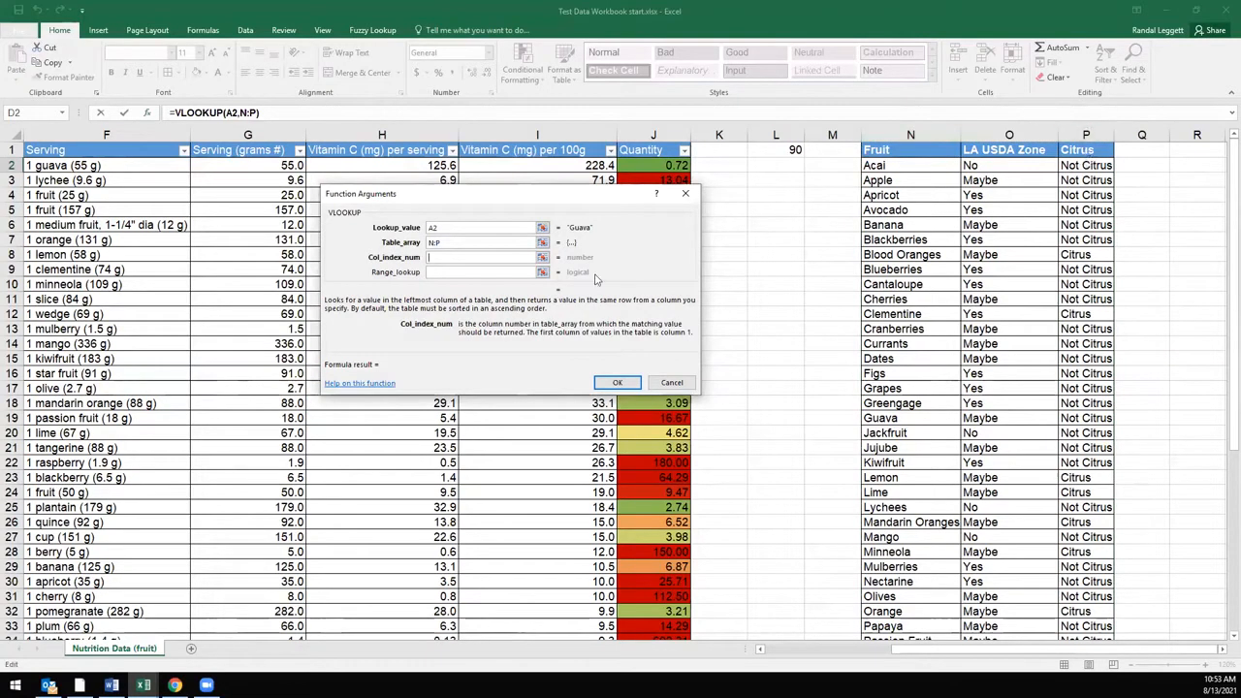
text(3)
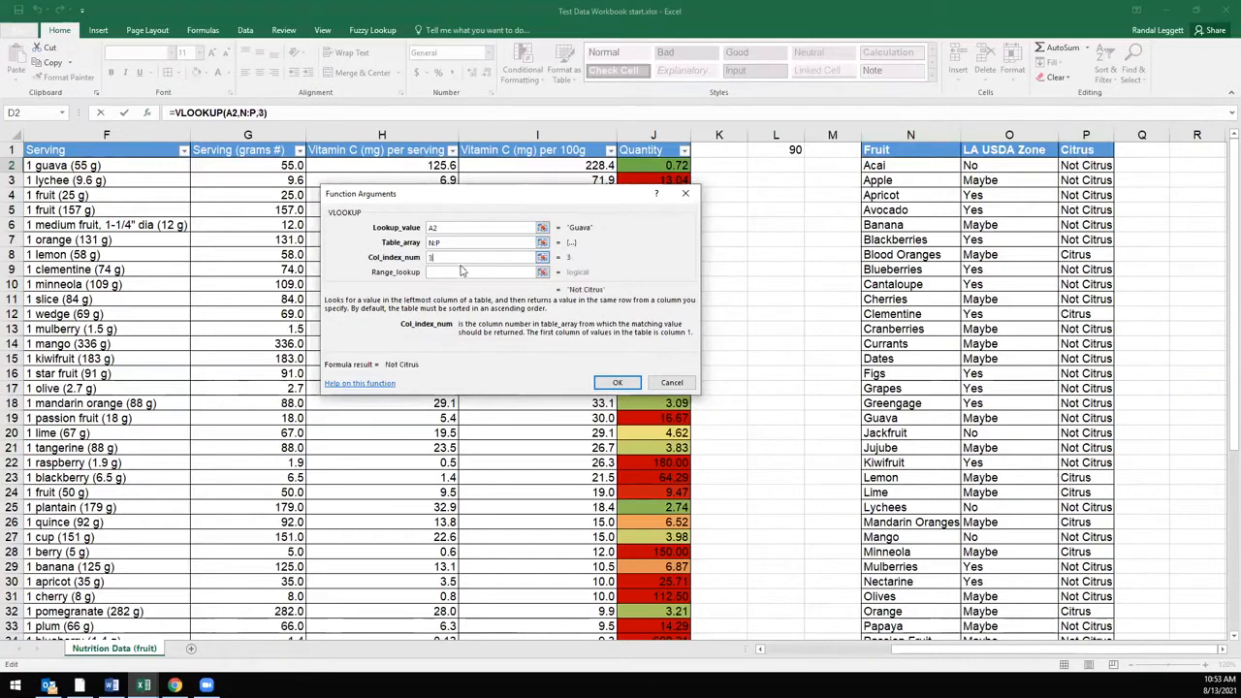
click(452, 273)
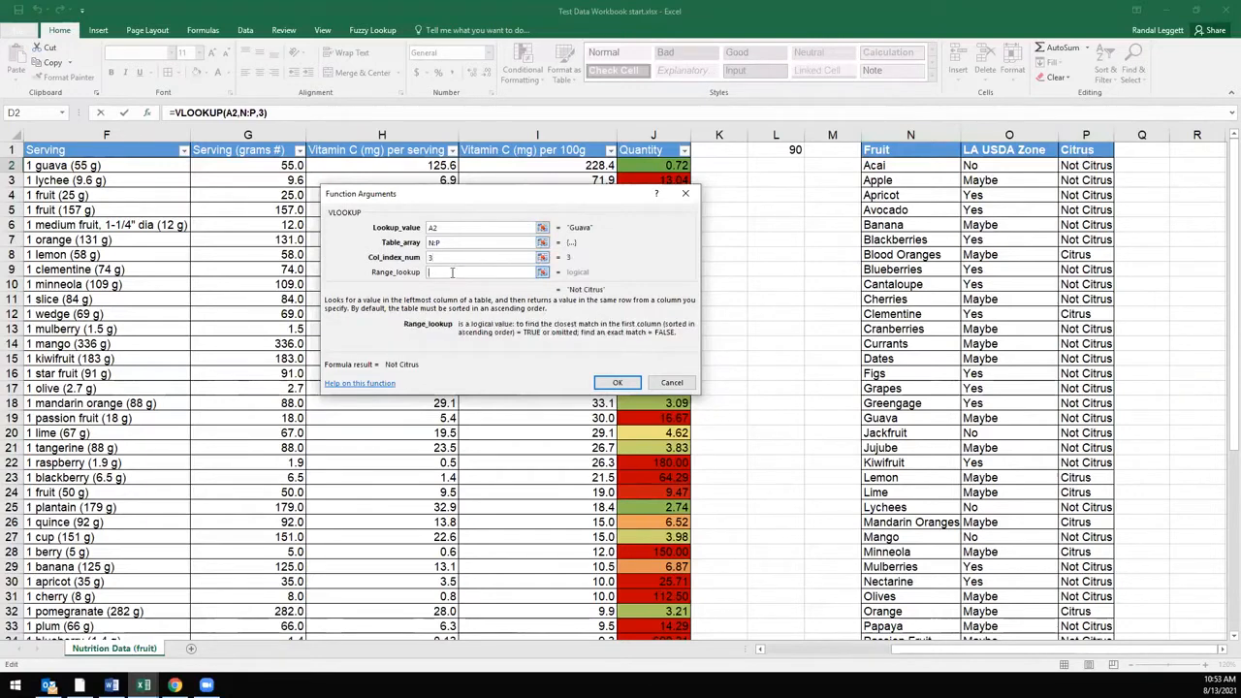
text(false)
click(616, 383)
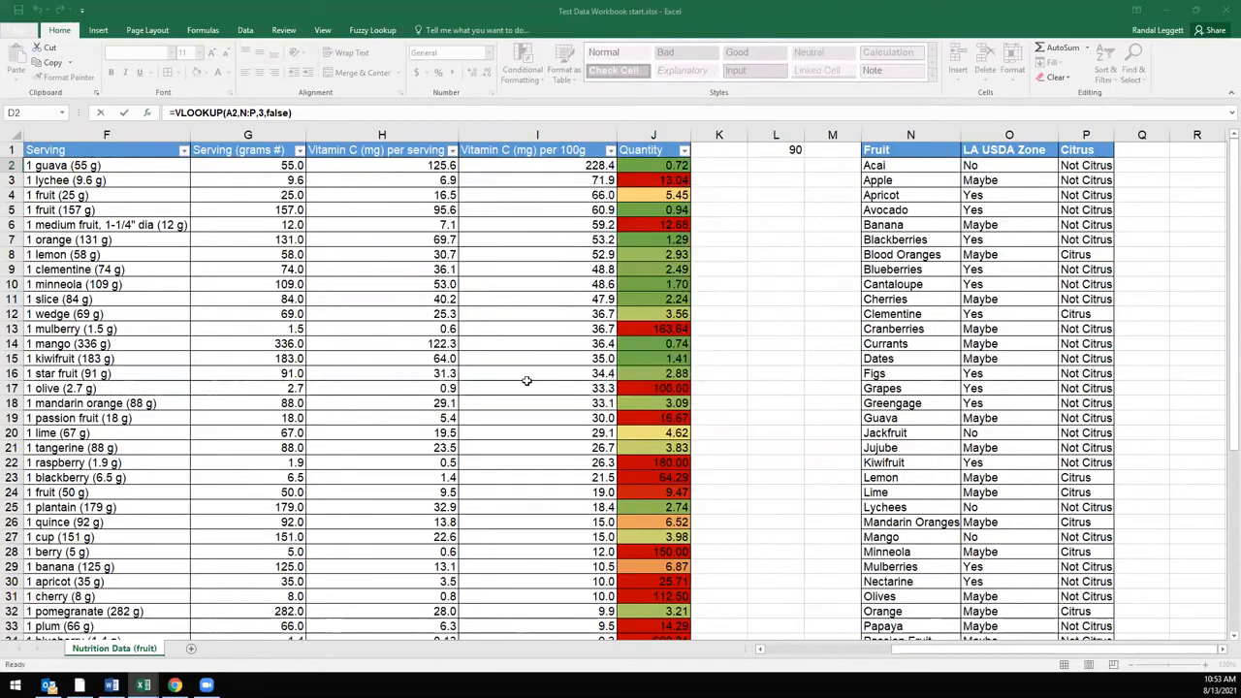
- Fill the D2 formula down the whole Citrus column and check the filled rows
click(834, 651)
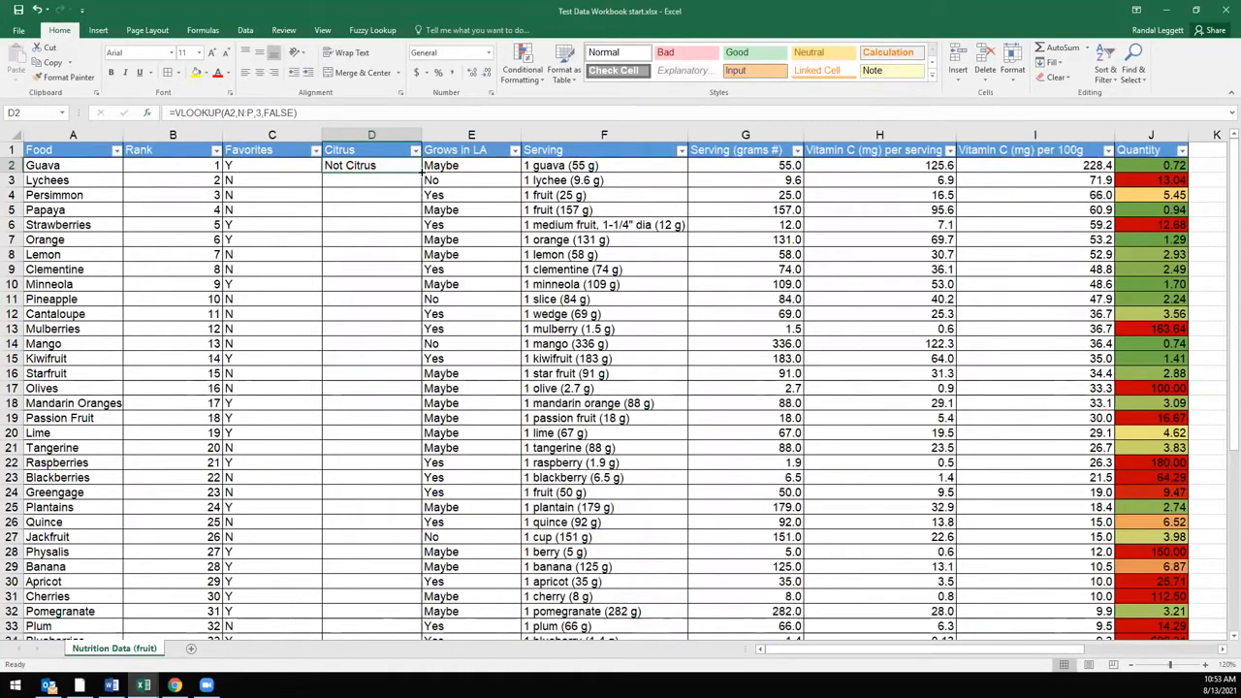
double_click(420, 172)
scroll(360, 353, down, 5)
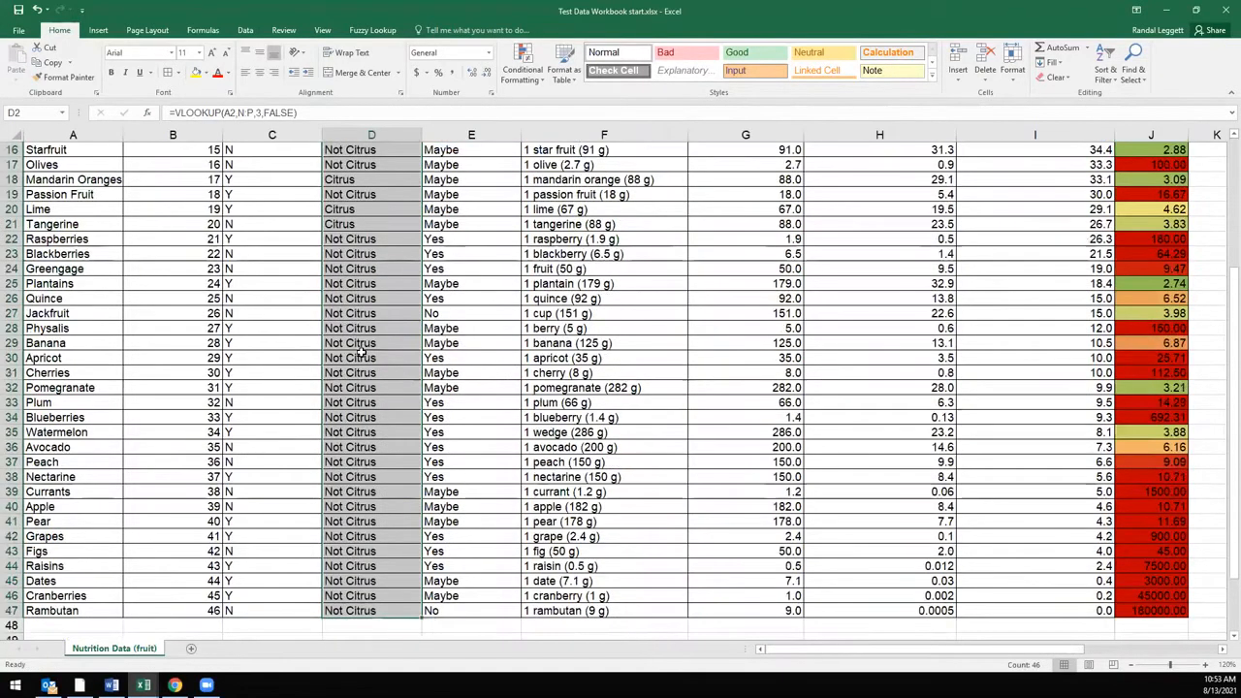
scroll(360, 353, up, 5)
click(370, 238)
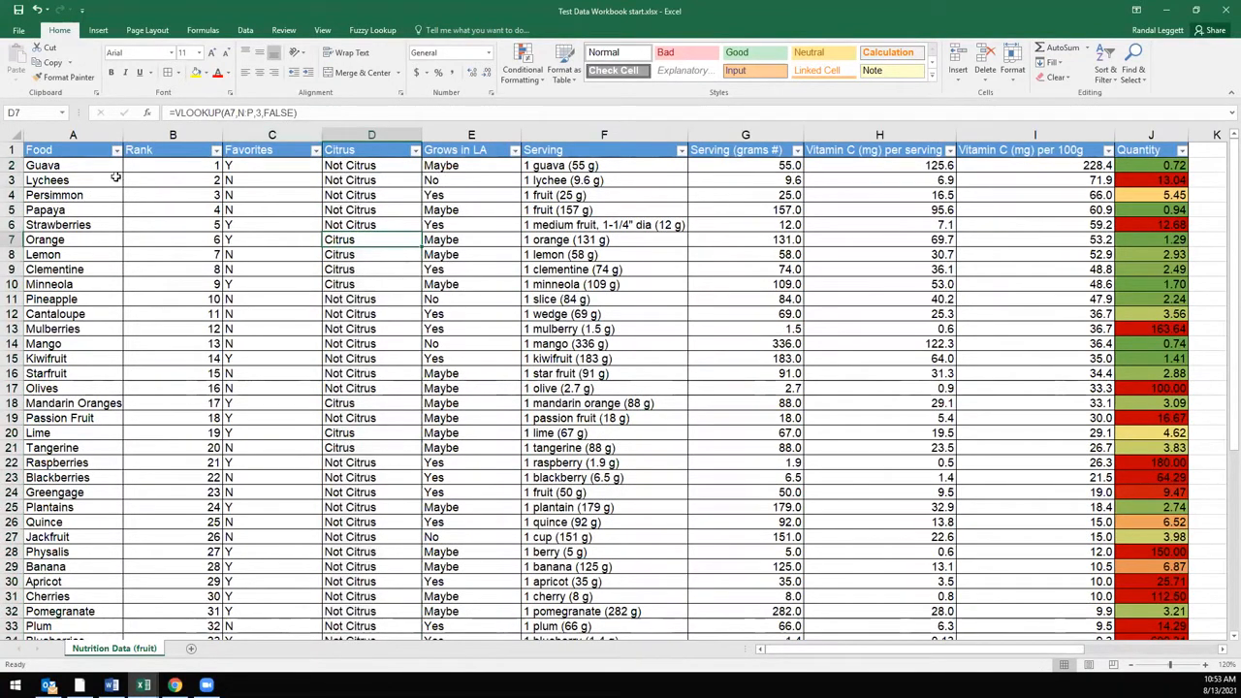
- Select the entire fruit nutrition table with its headers, from A1 to J47
click(61, 155)
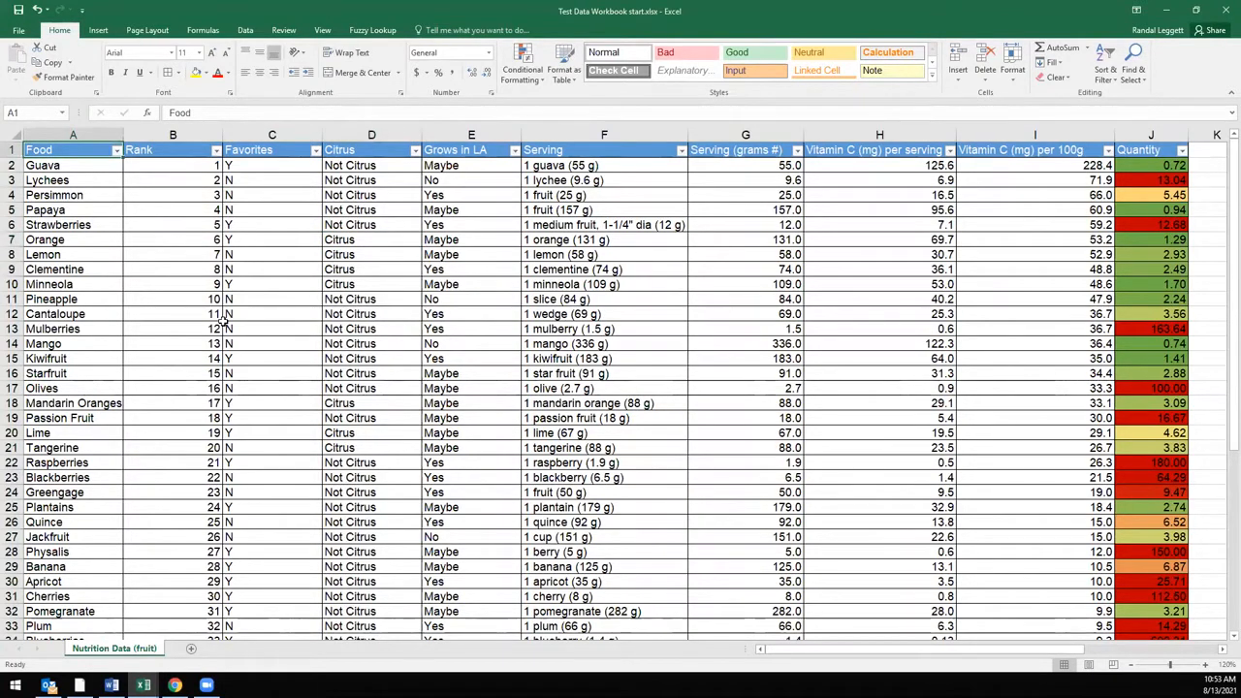
key(ctrl+shift+Right)
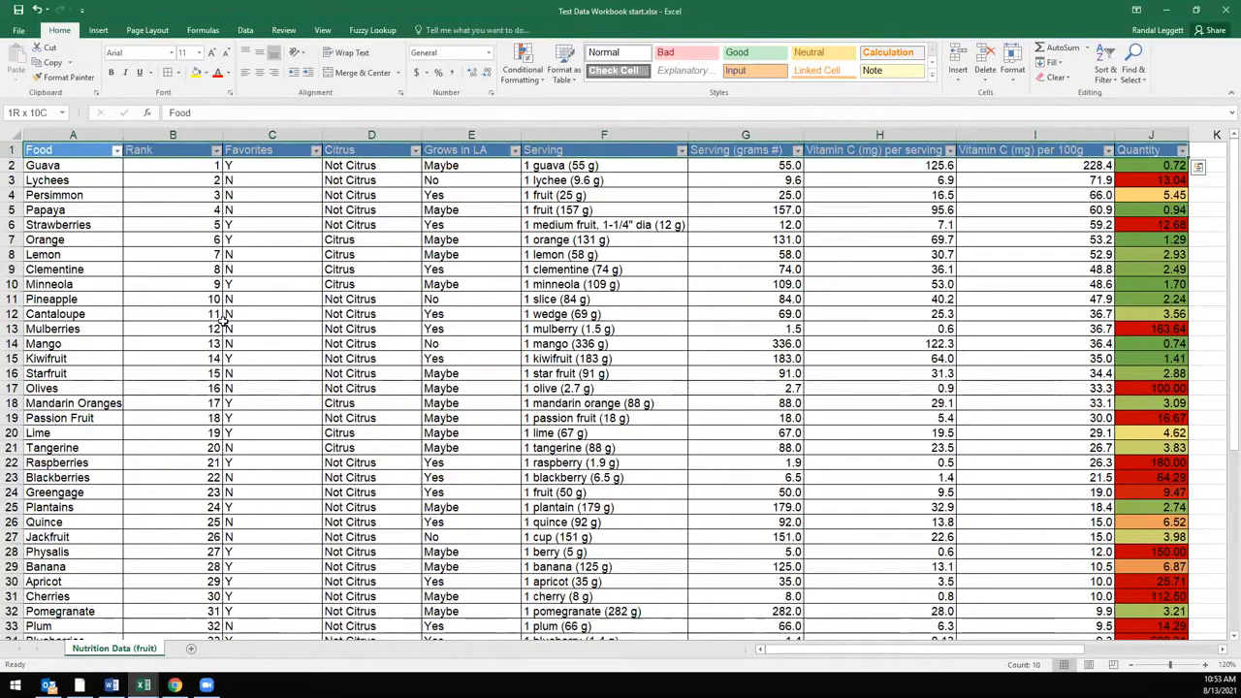
key(ctrl+shift+Down)
scroll(119, 291, up, 3)
scroll(118, 292, up, 2)
drag(66, 150, 1183, 613)
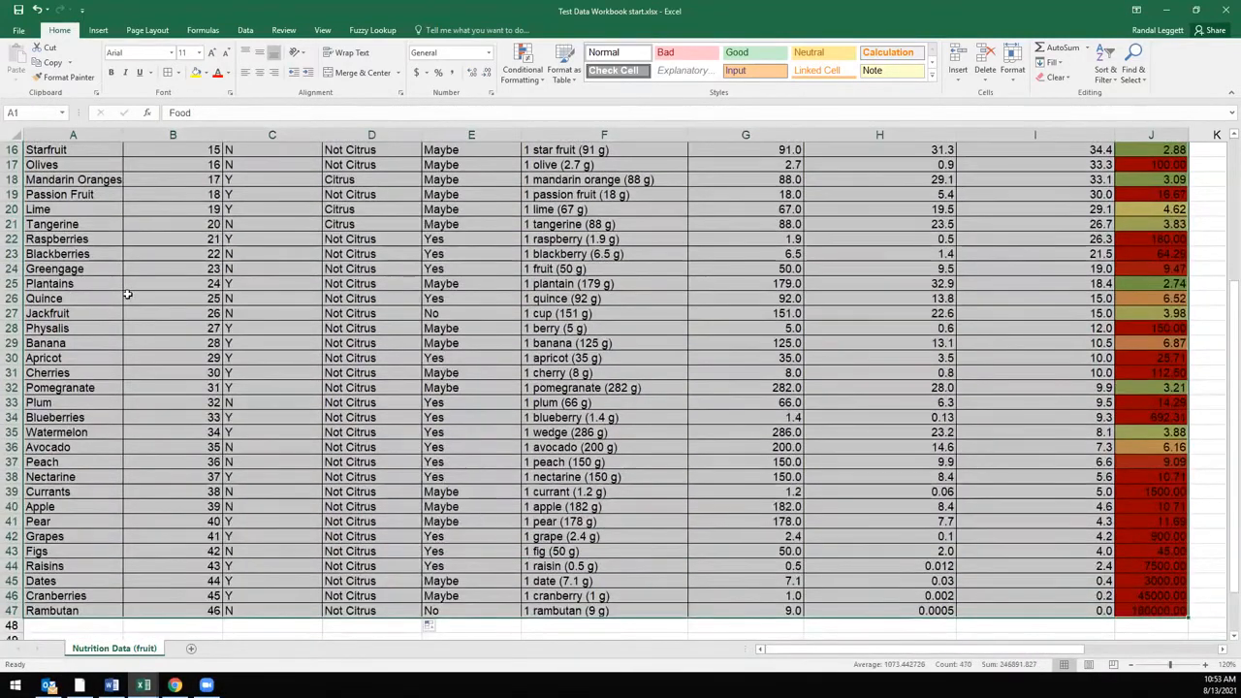
- Create a PivotTable on a new worksheet from the selected fruit nutrition range A1:J47
click(97, 31)
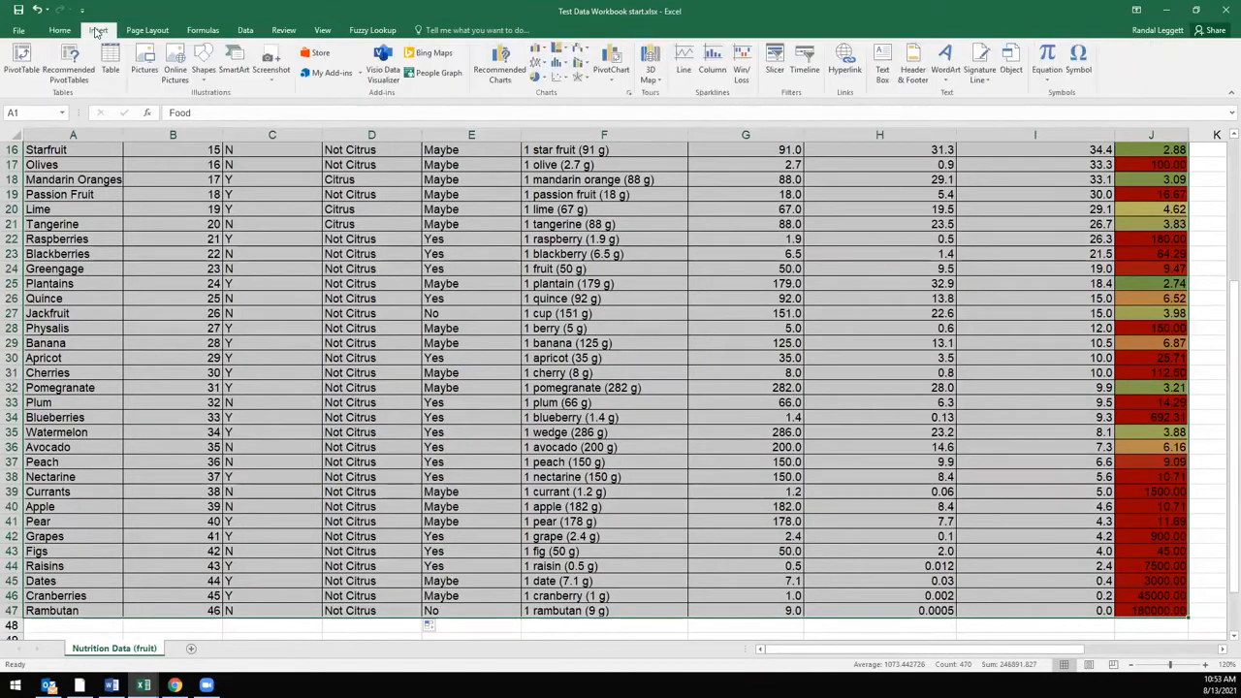
click(21, 59)
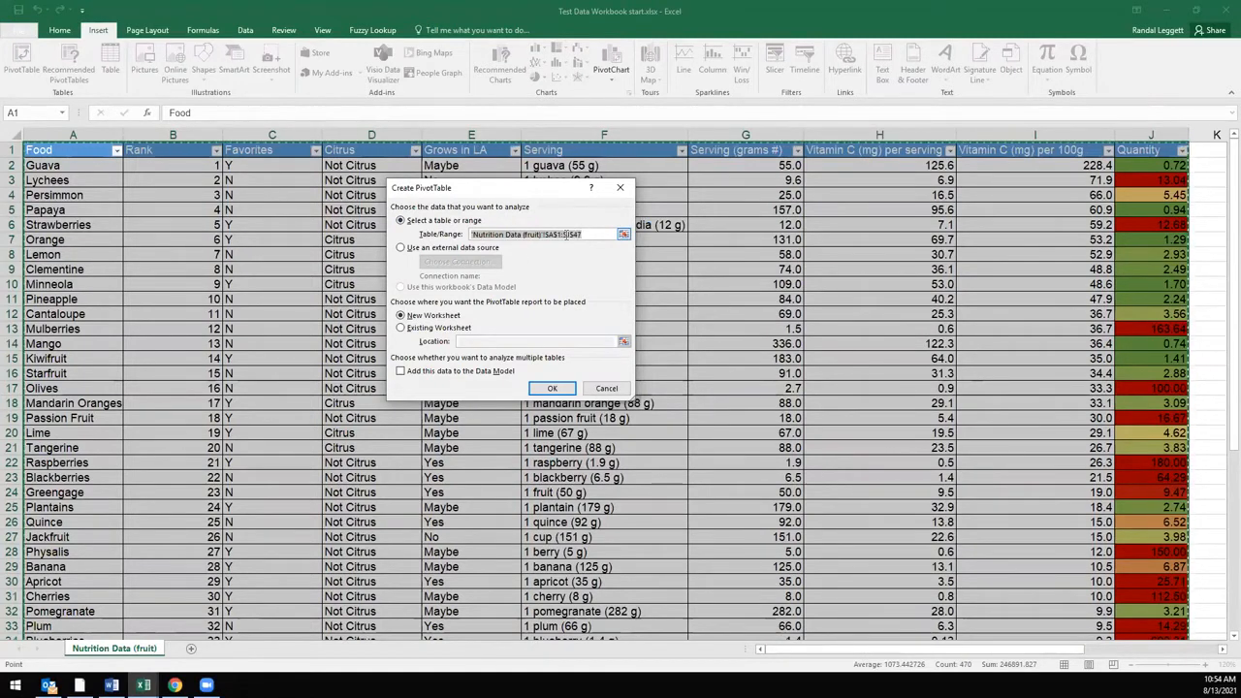
click(588, 234)
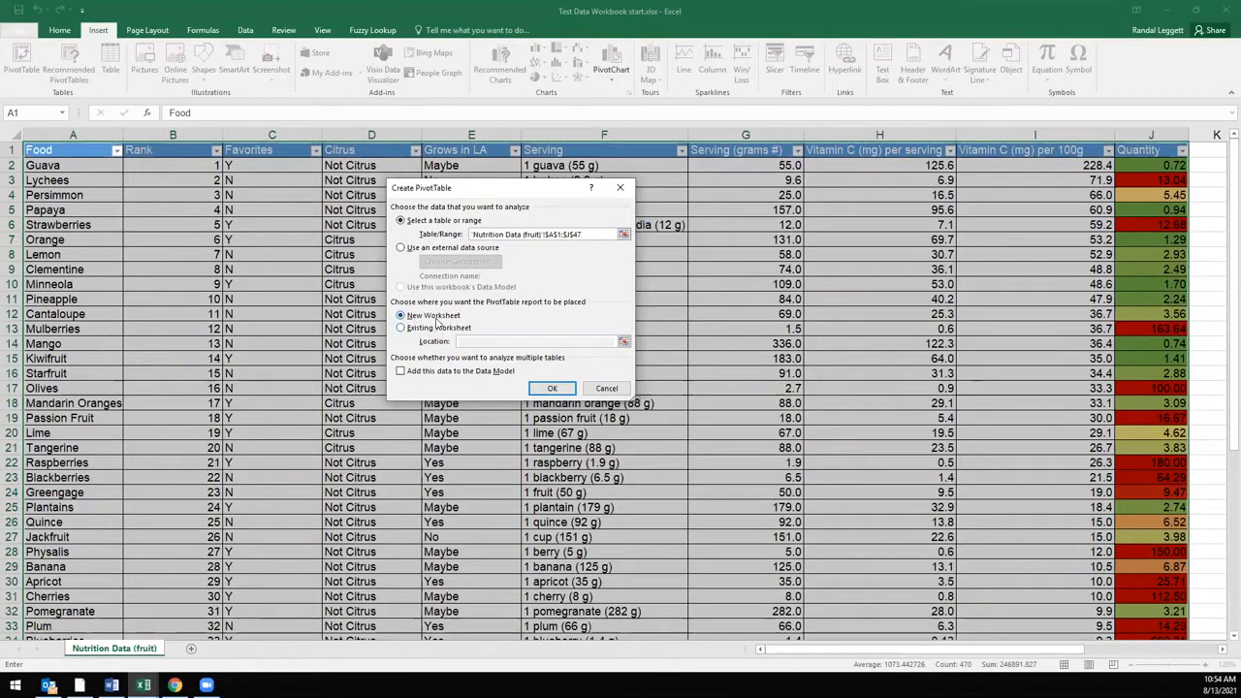
click(552, 389)
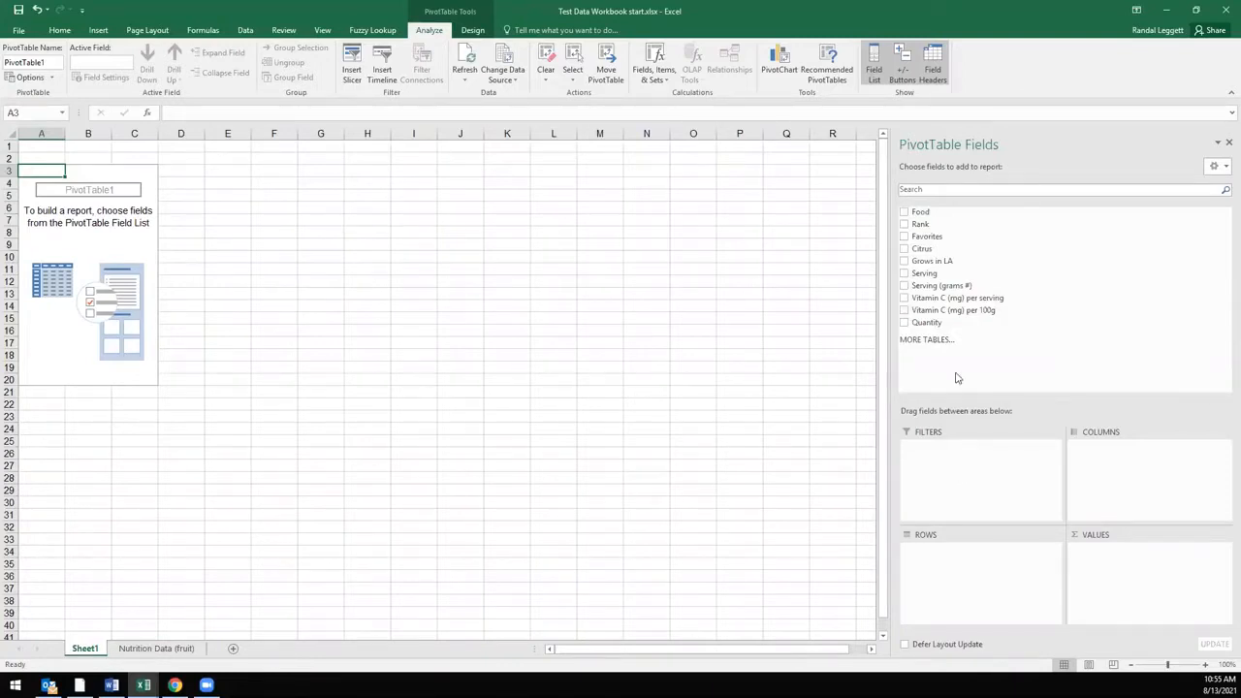
- Add Grows in LA as a report filter and limit it to the Maybe and Yes items
drag(945, 262, 943, 485)
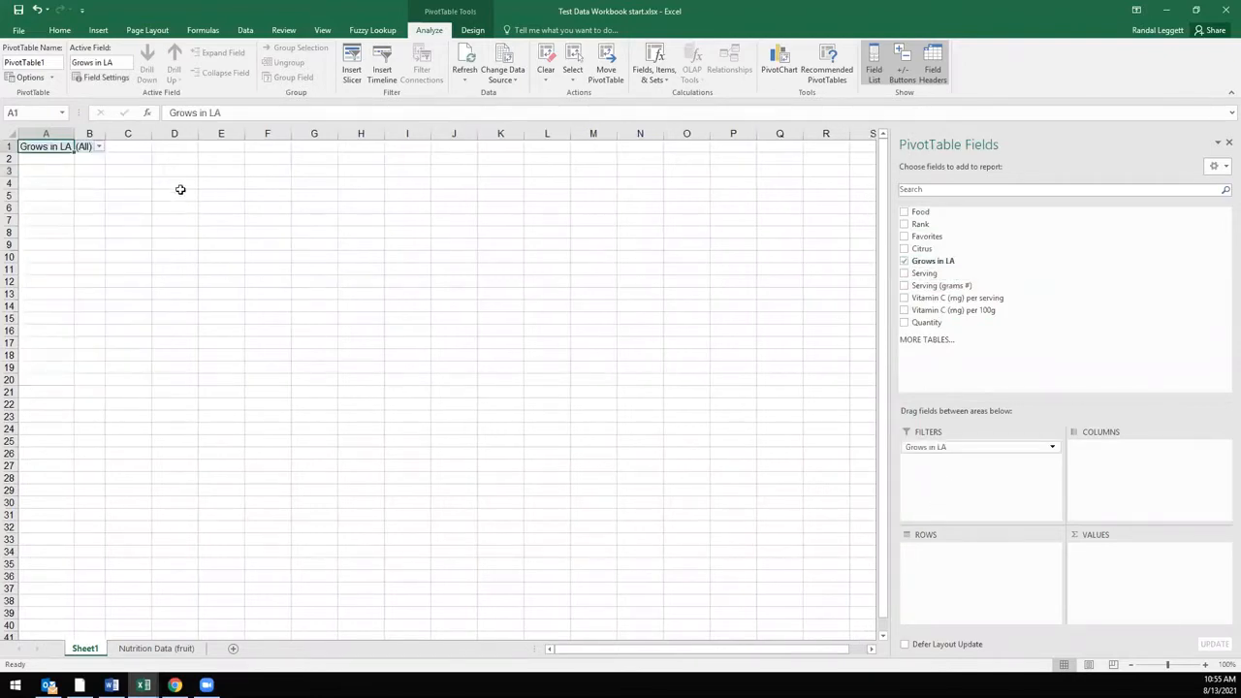
click(98, 146)
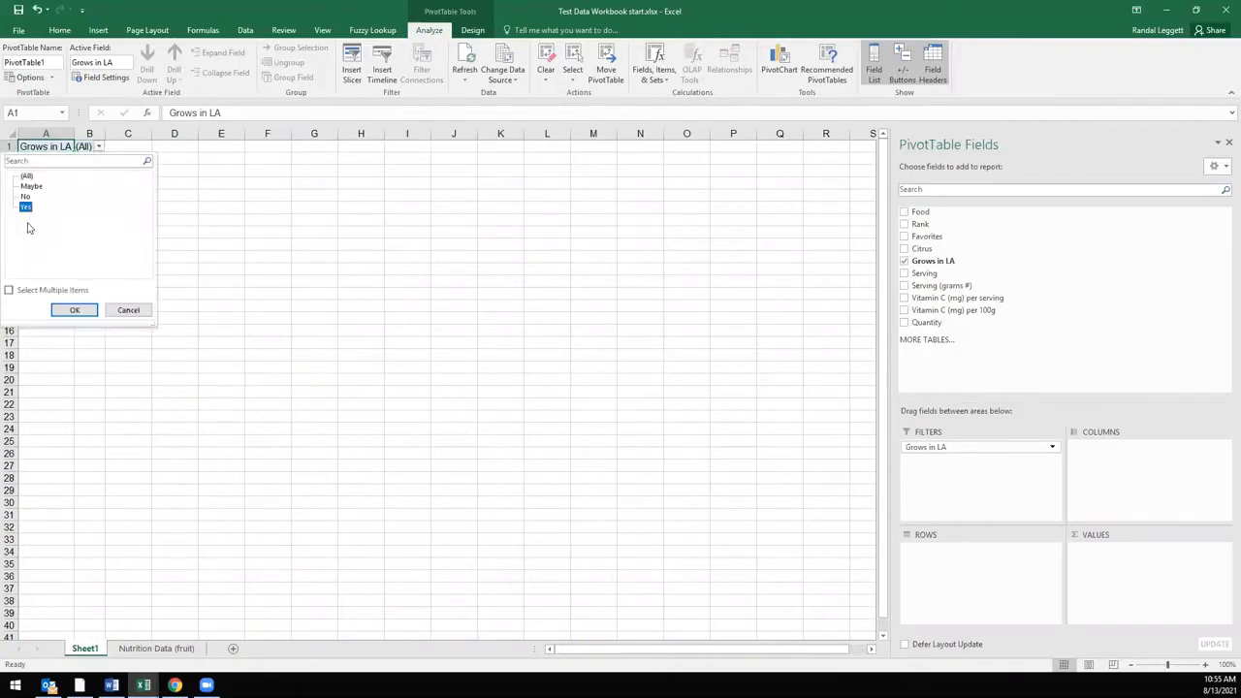
click(9, 291)
click(23, 187)
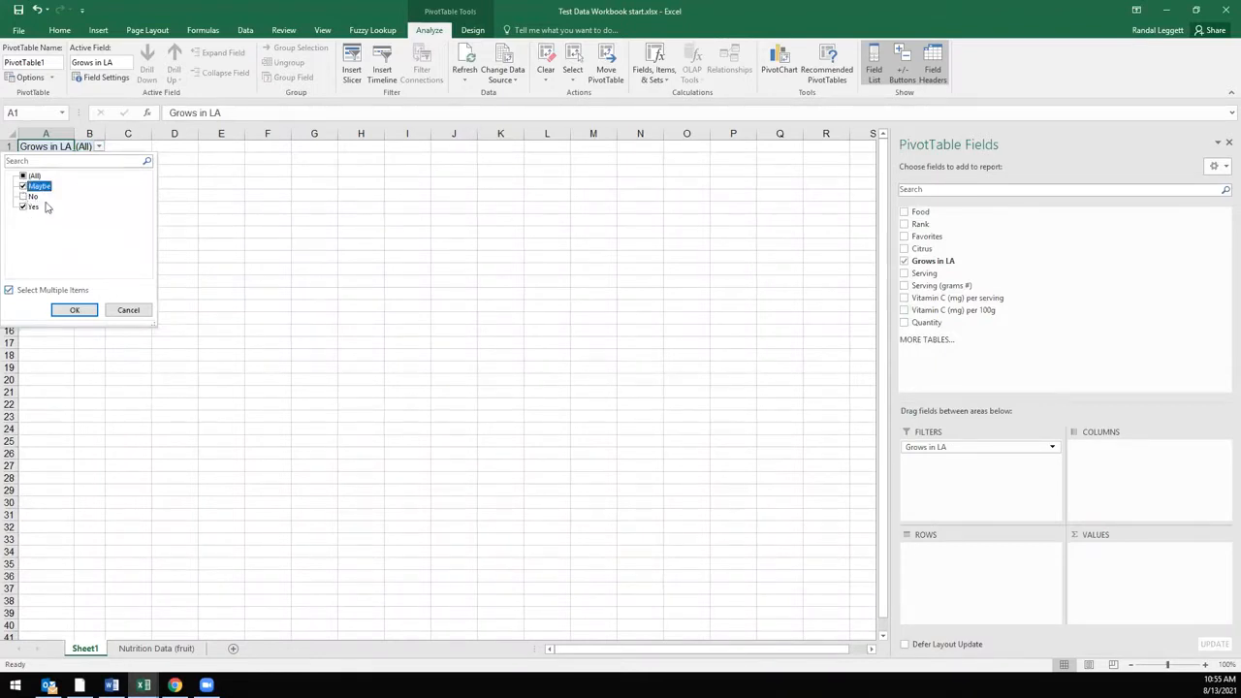
click(74, 311)
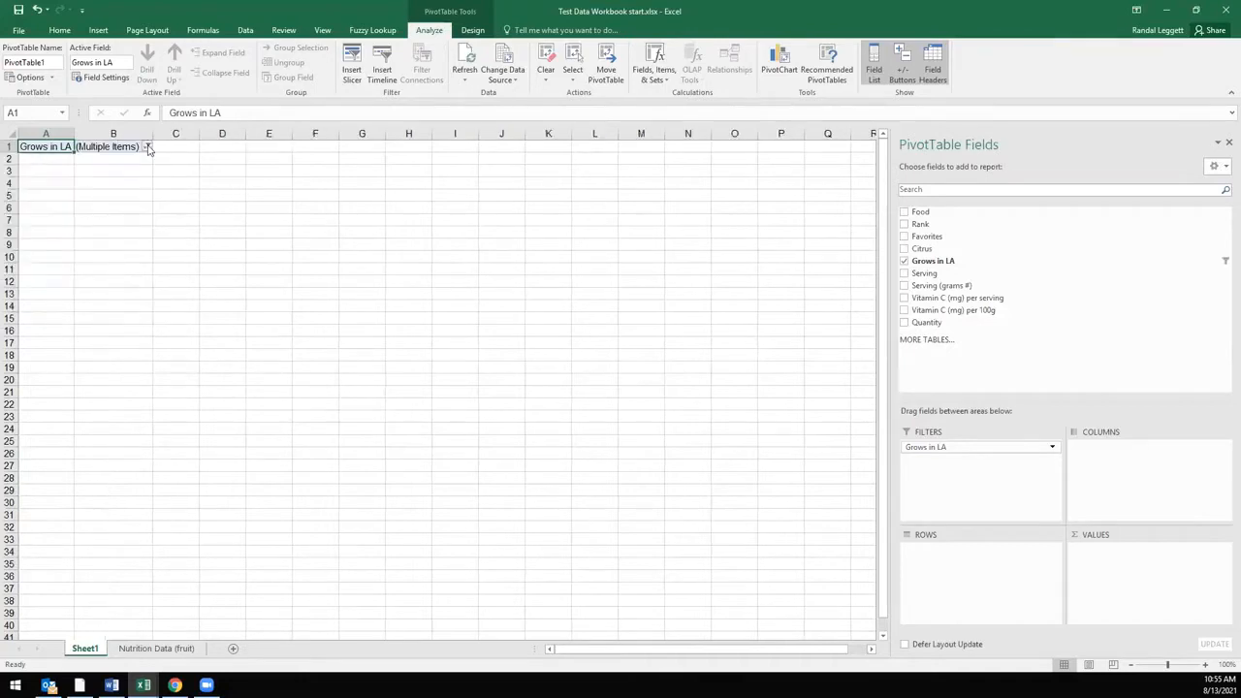
- Remove the Grows in LA field from the report filters
click(147, 146)
click(973, 449)
drag(973, 449, 960, 307)
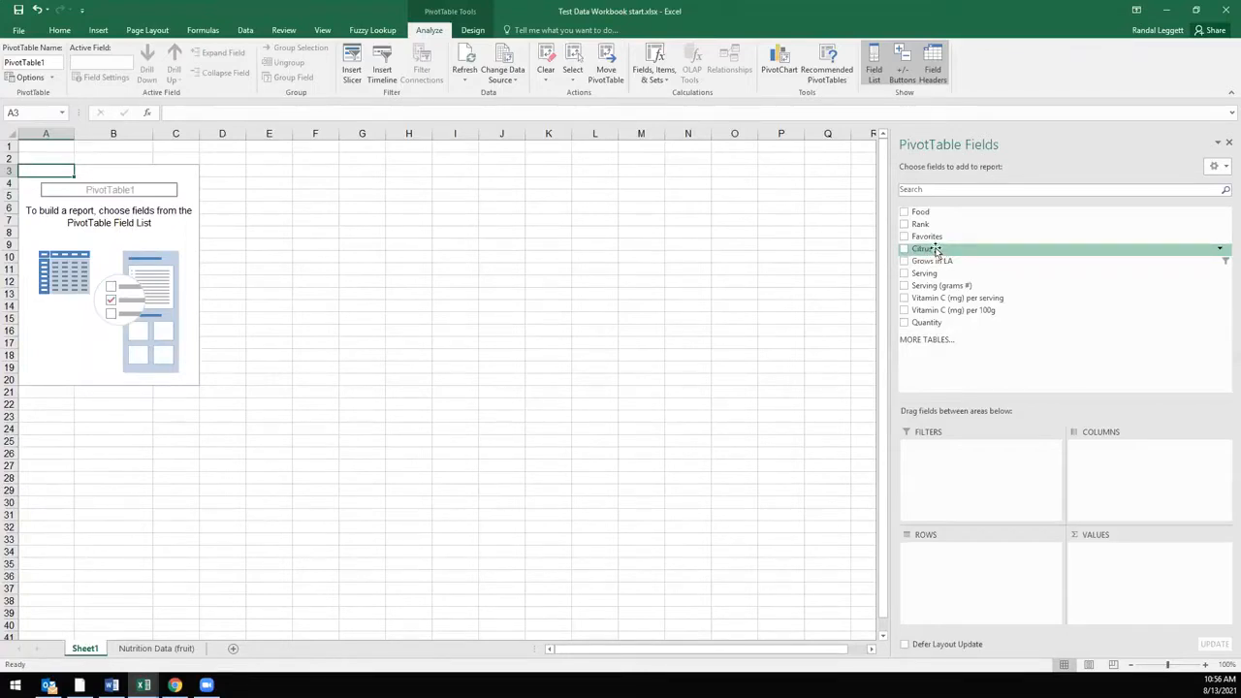
- Lay out the PivotTable with Citrus as the rows and Vitamin C (mg) per 100g as the values
drag(936, 250, 957, 580)
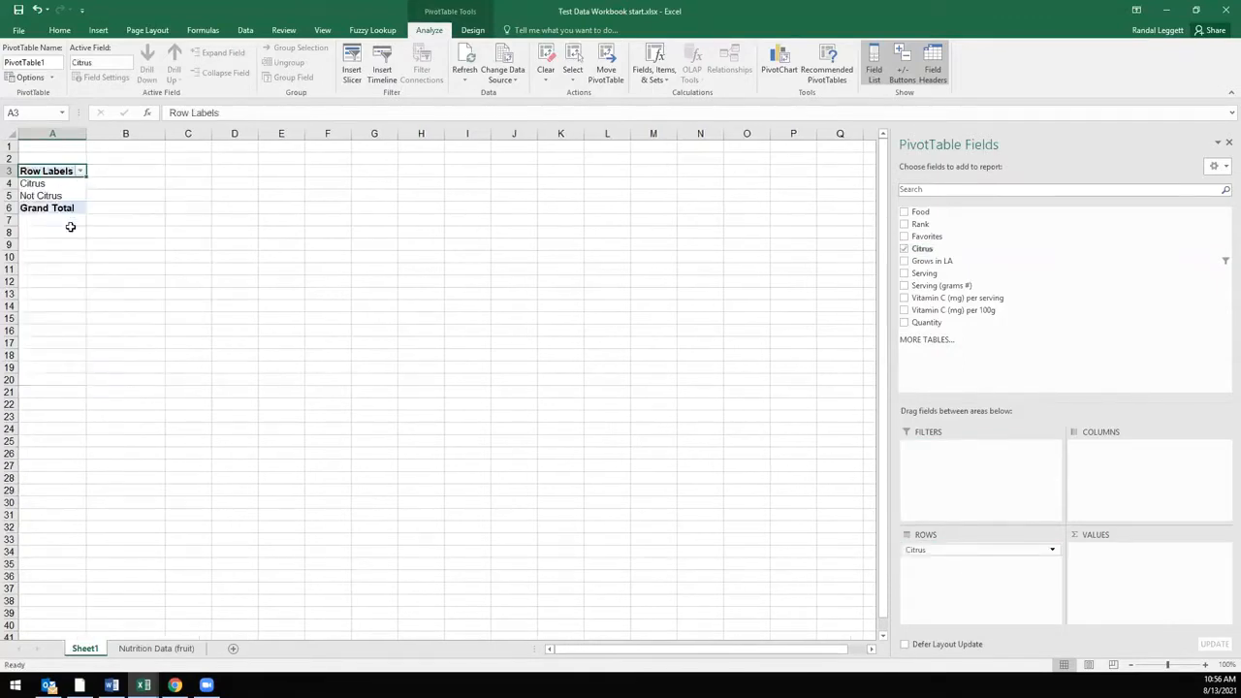
click(153, 648)
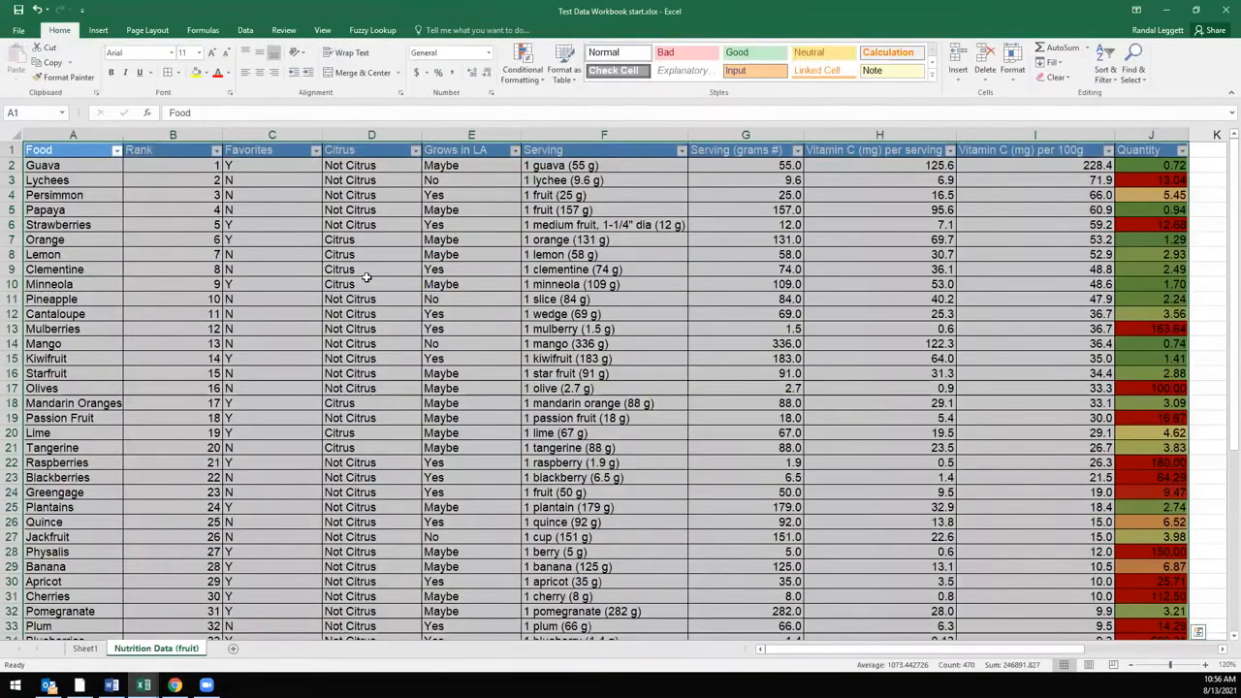
click(84, 649)
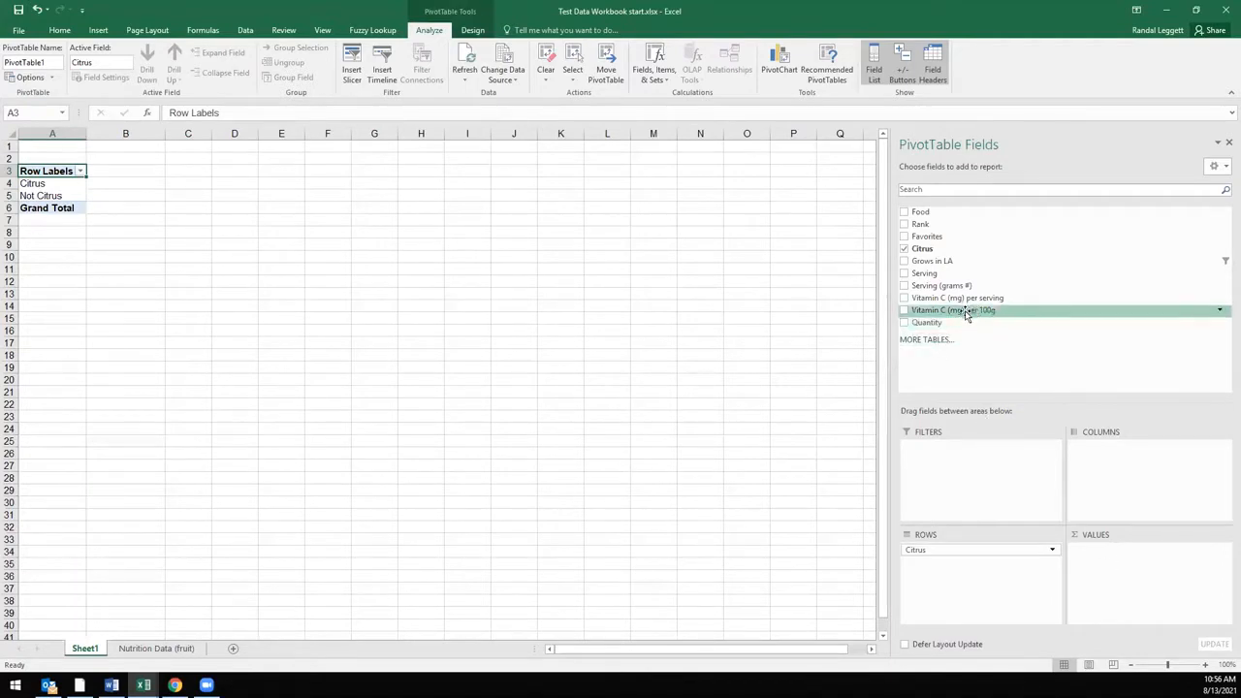
drag(965, 313, 1135, 577)
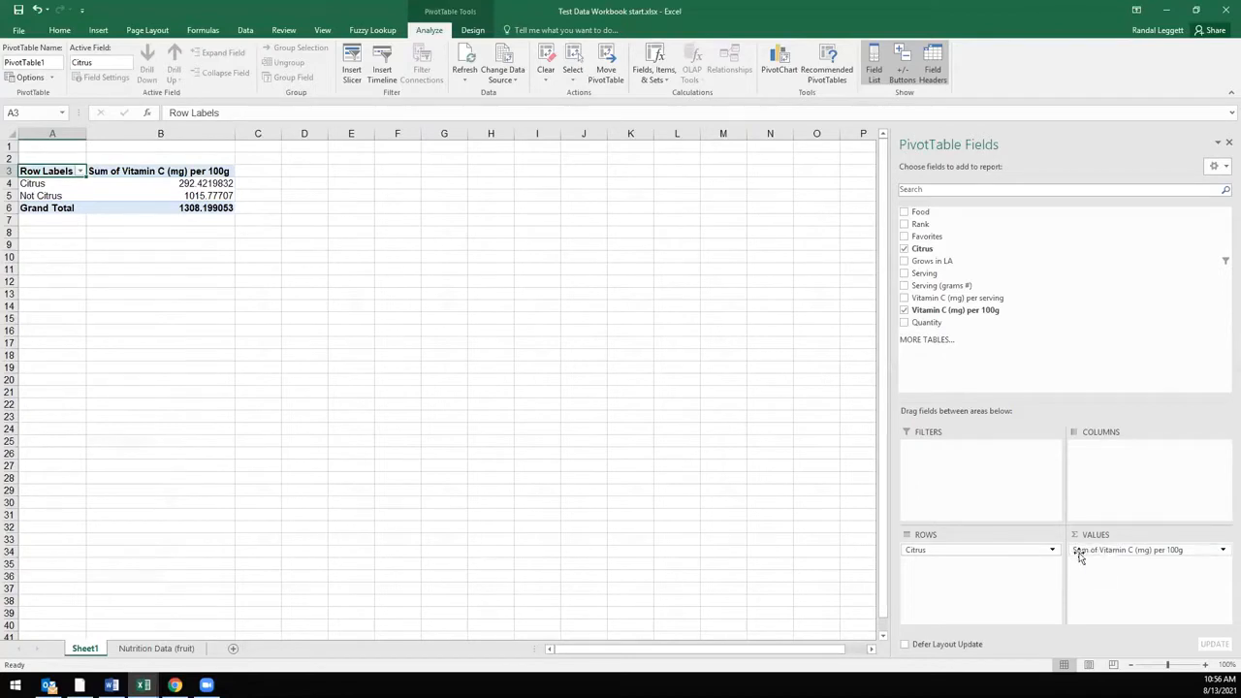
click(1222, 551)
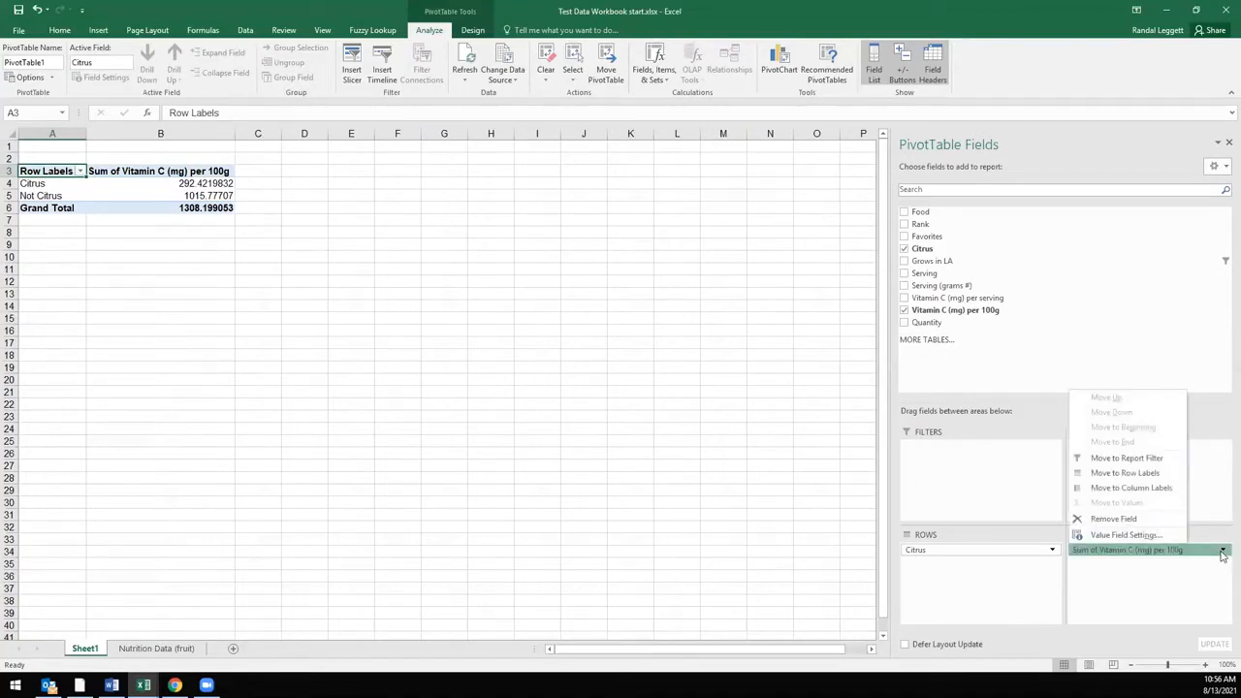
click(1124, 535)
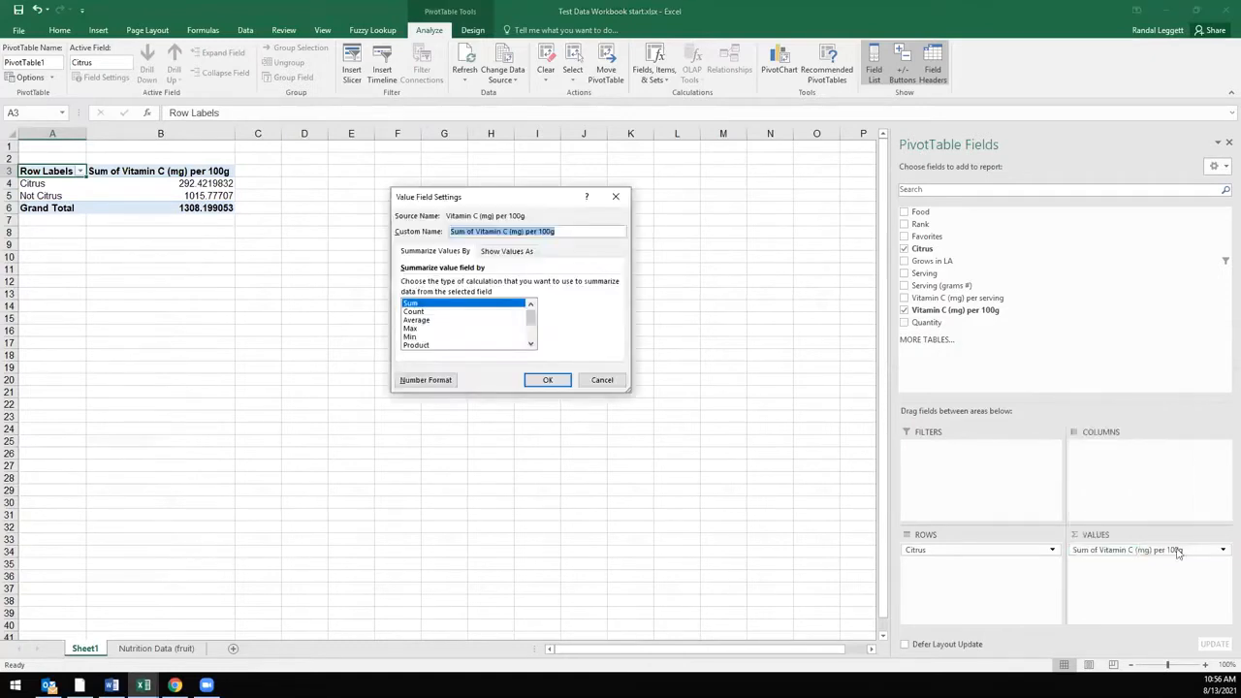
click(602, 379)
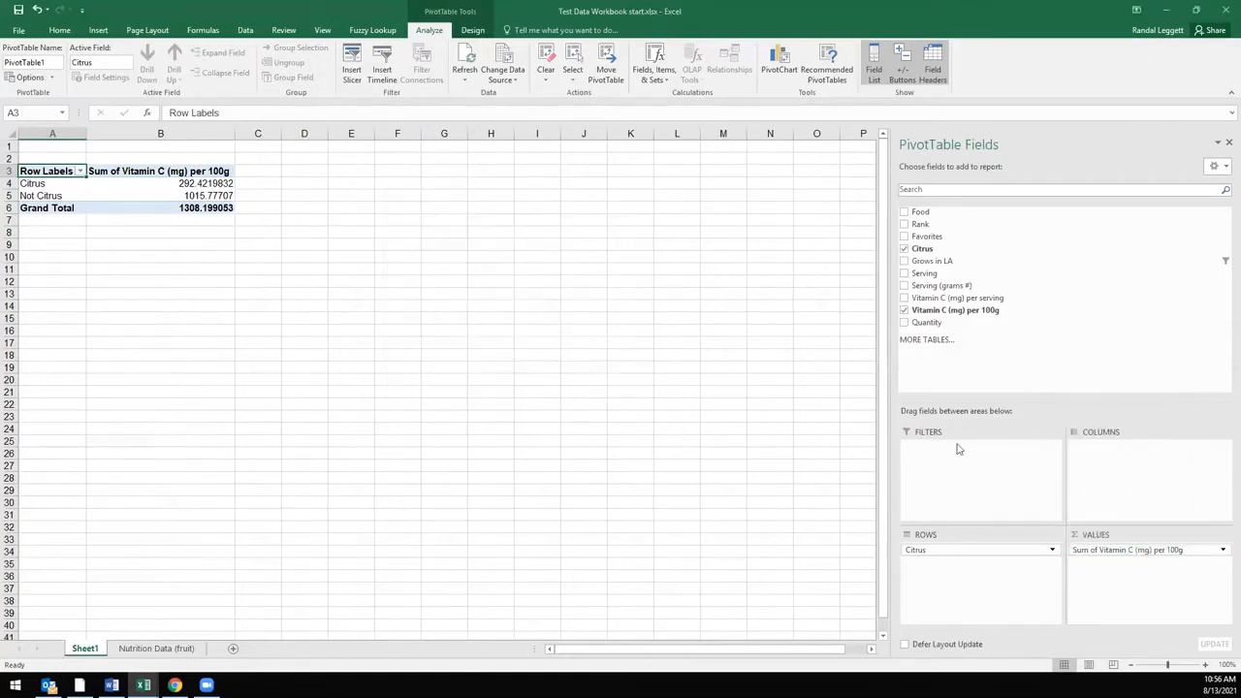
- Summarize the Vitamin C (mg) per 100g value field by Count
click(1223, 549)
click(1124, 535)
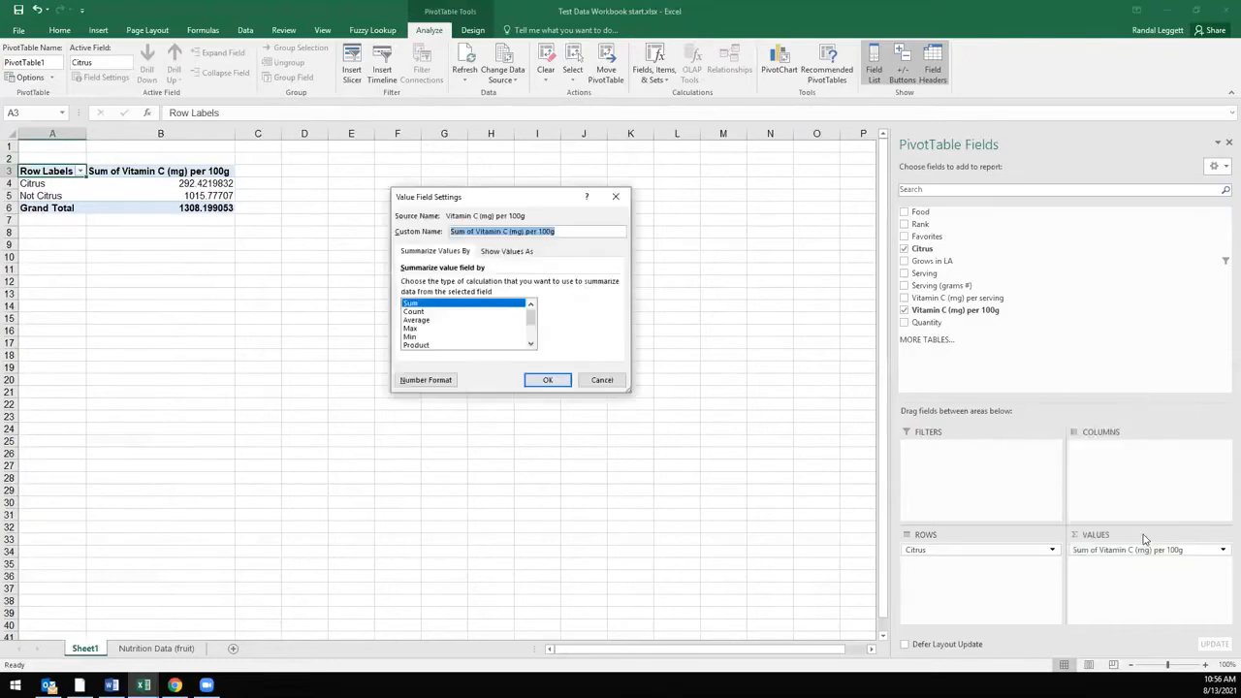
click(415, 311)
click(546, 379)
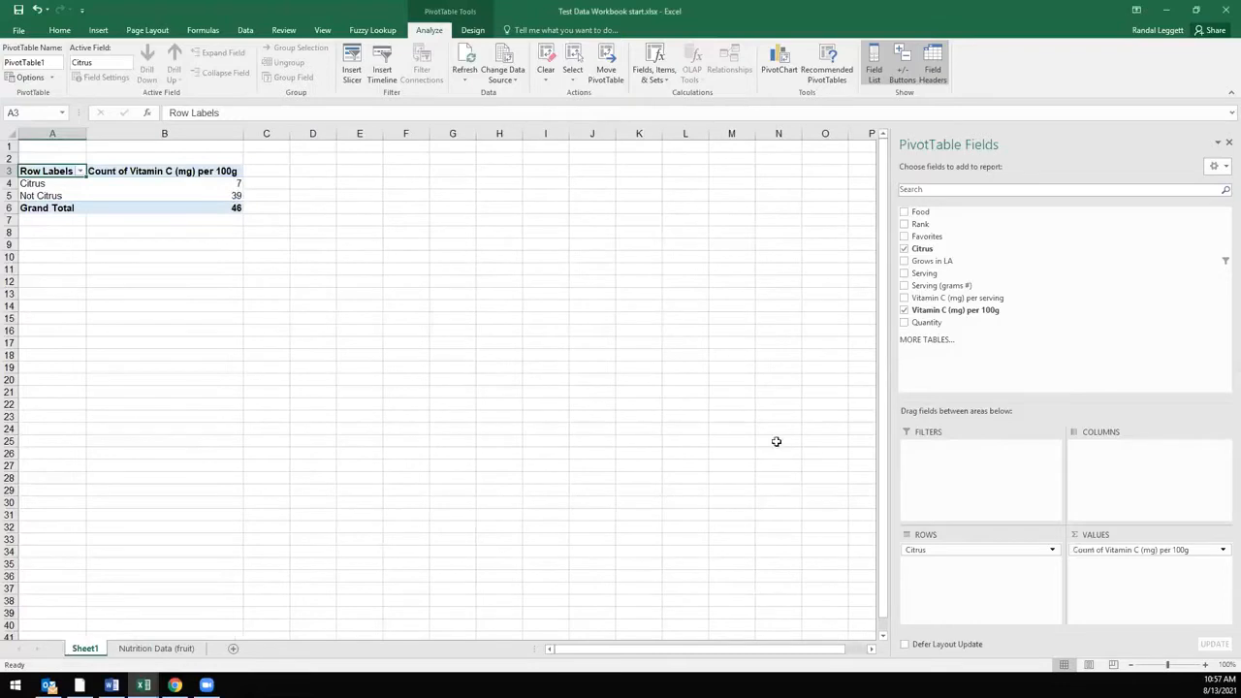
- Change the Vitamin C (mg) per 100g value field's calculation to Max
click(1202, 550)
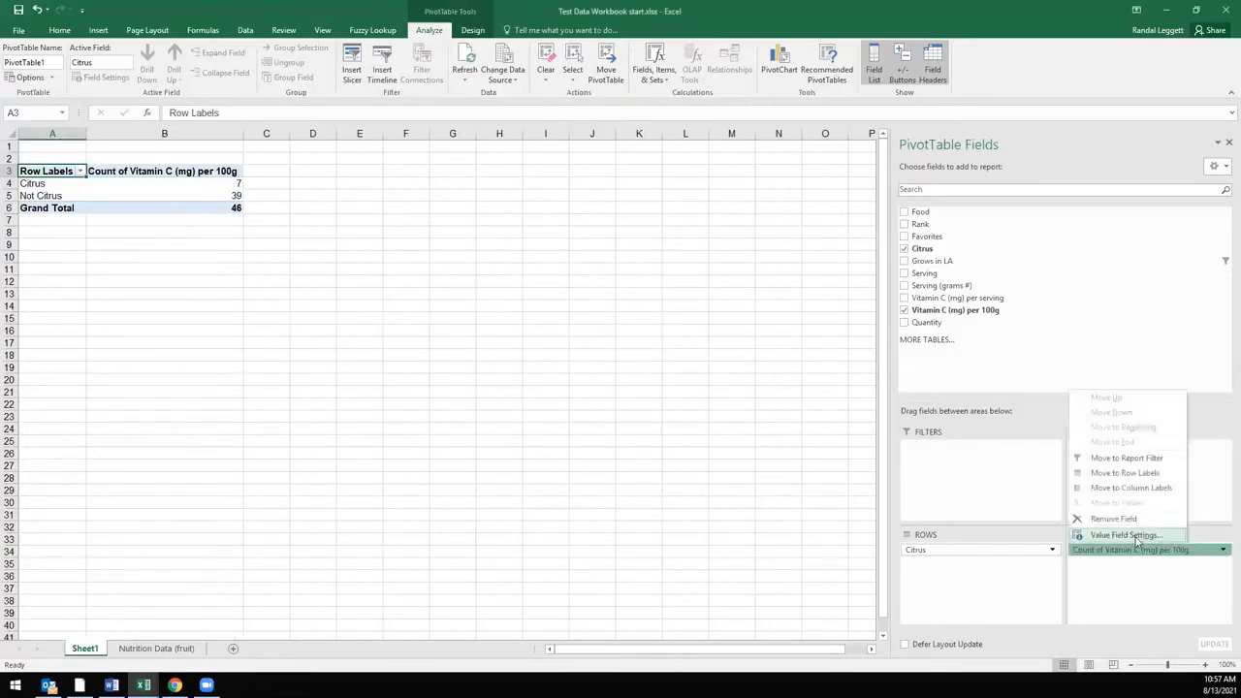
click(1130, 536)
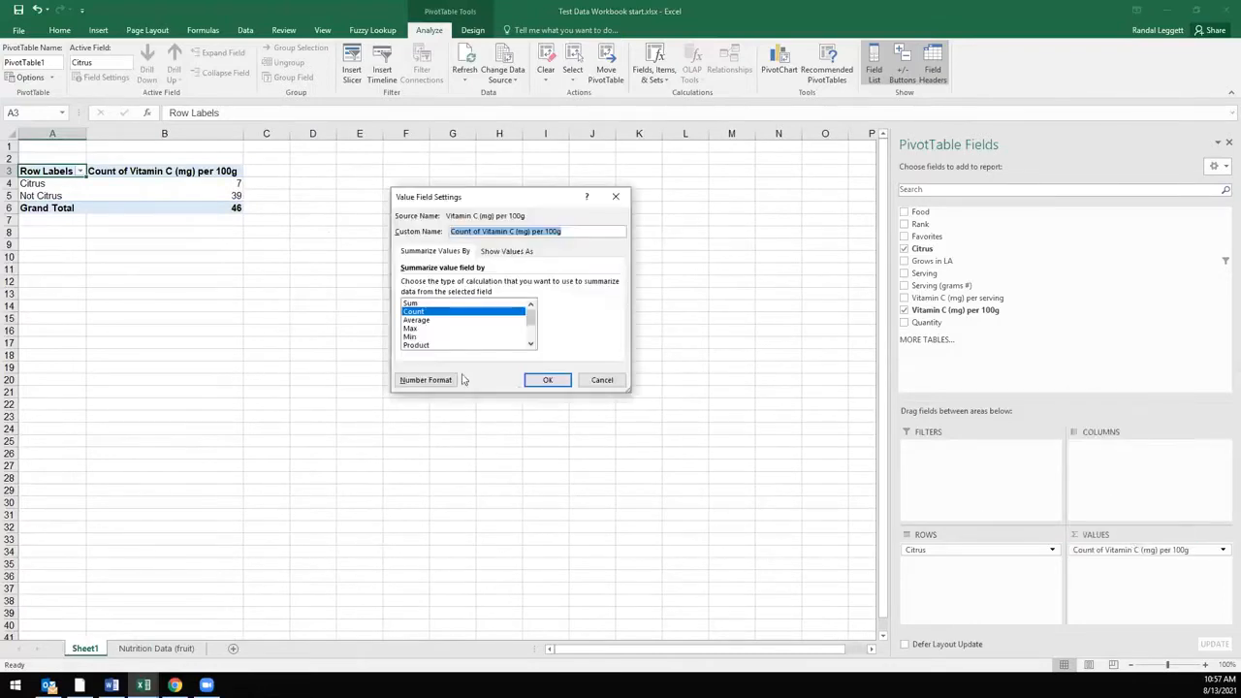
click(409, 329)
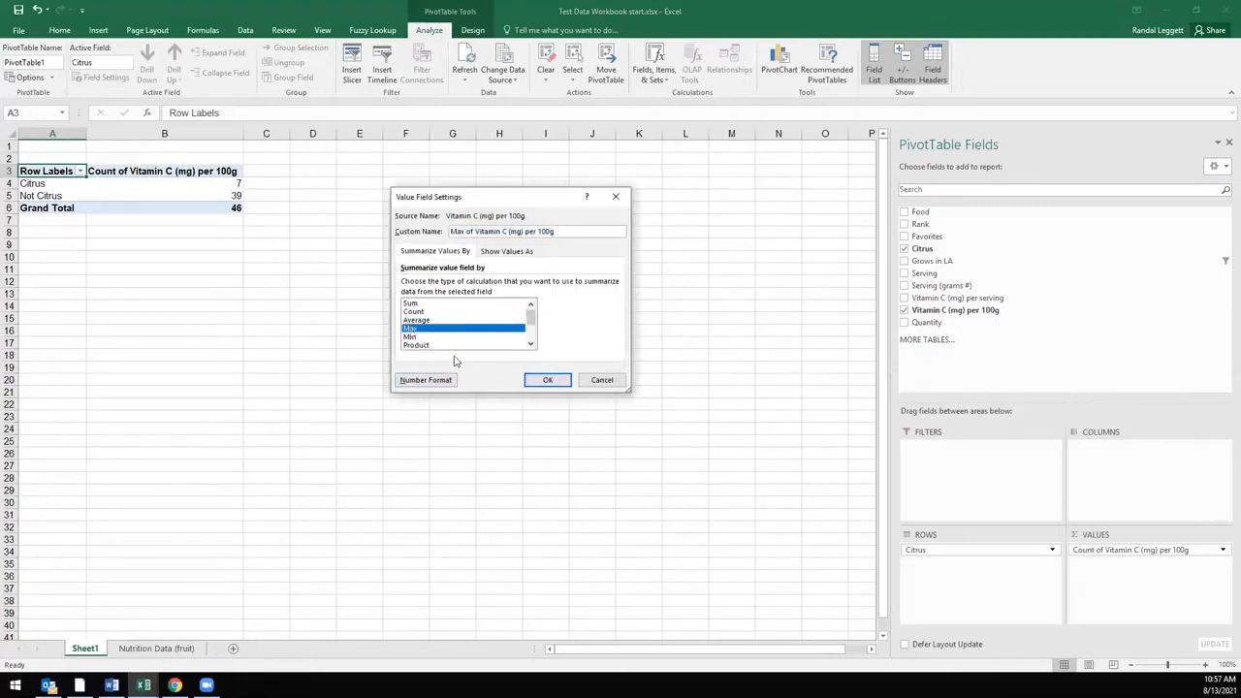
click(545, 381)
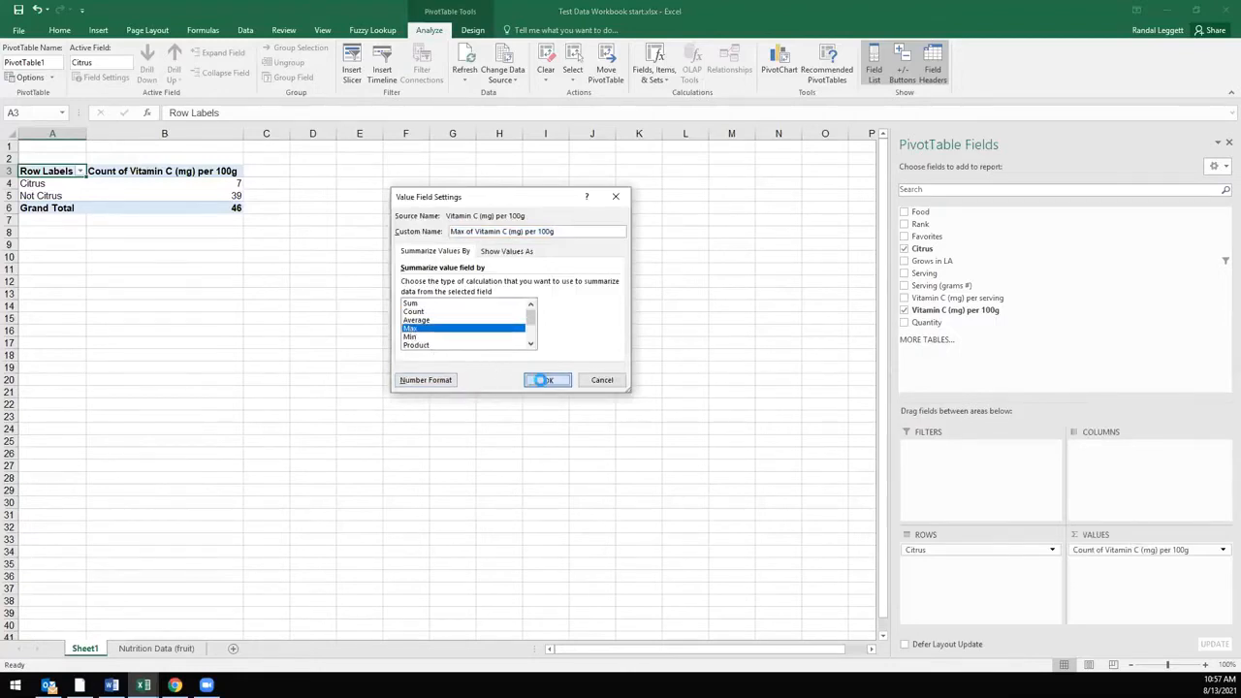
- Summarize Vitamin C (mg) per 100g by Average and check the Citrus and Not Citrus results
click(1223, 549)
click(1110, 535)
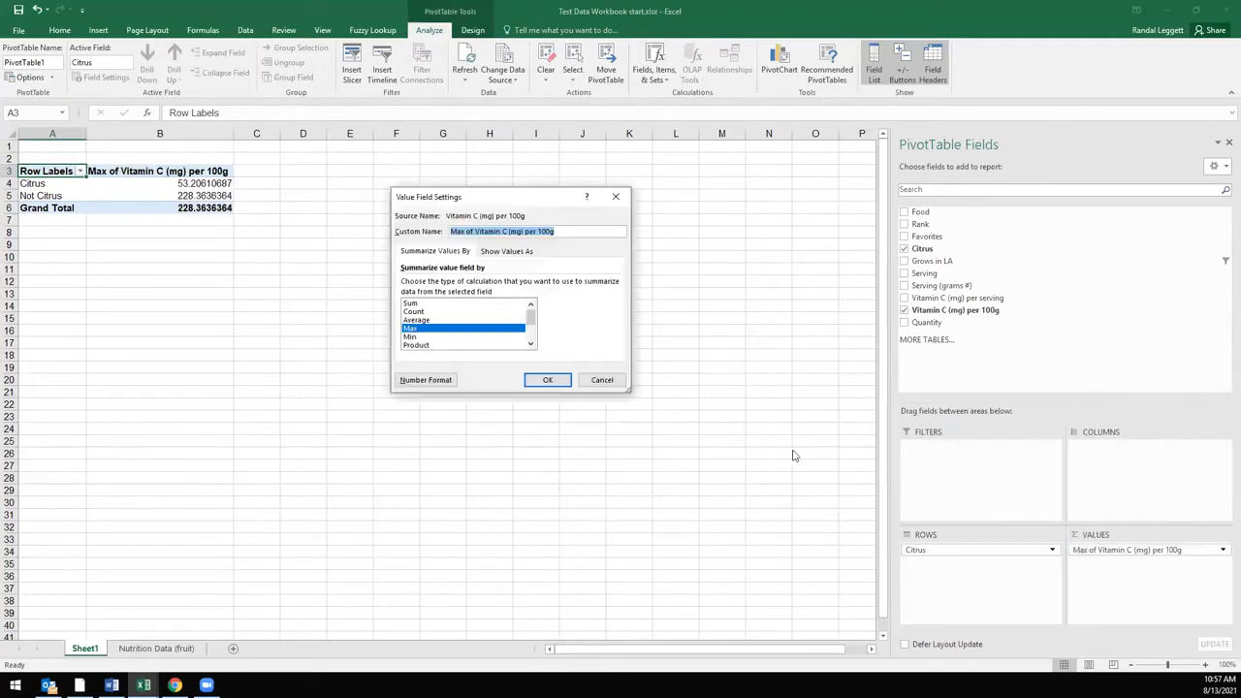
click(417, 320)
click(549, 380)
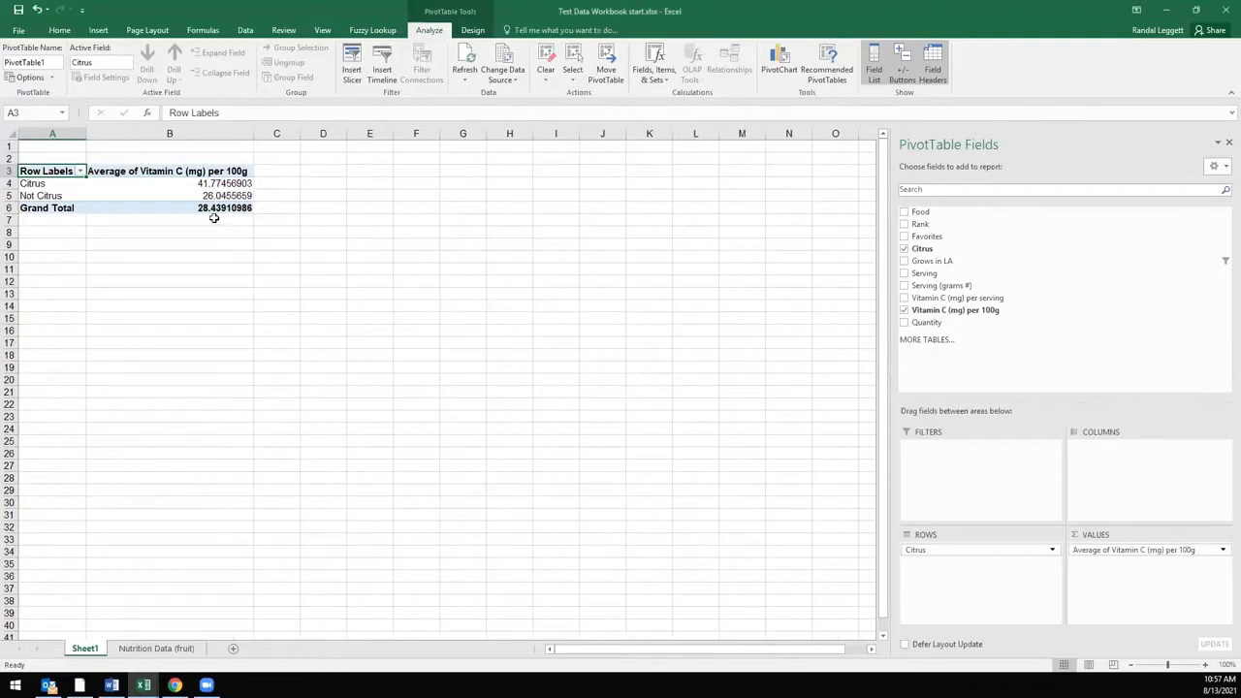
click(222, 187)
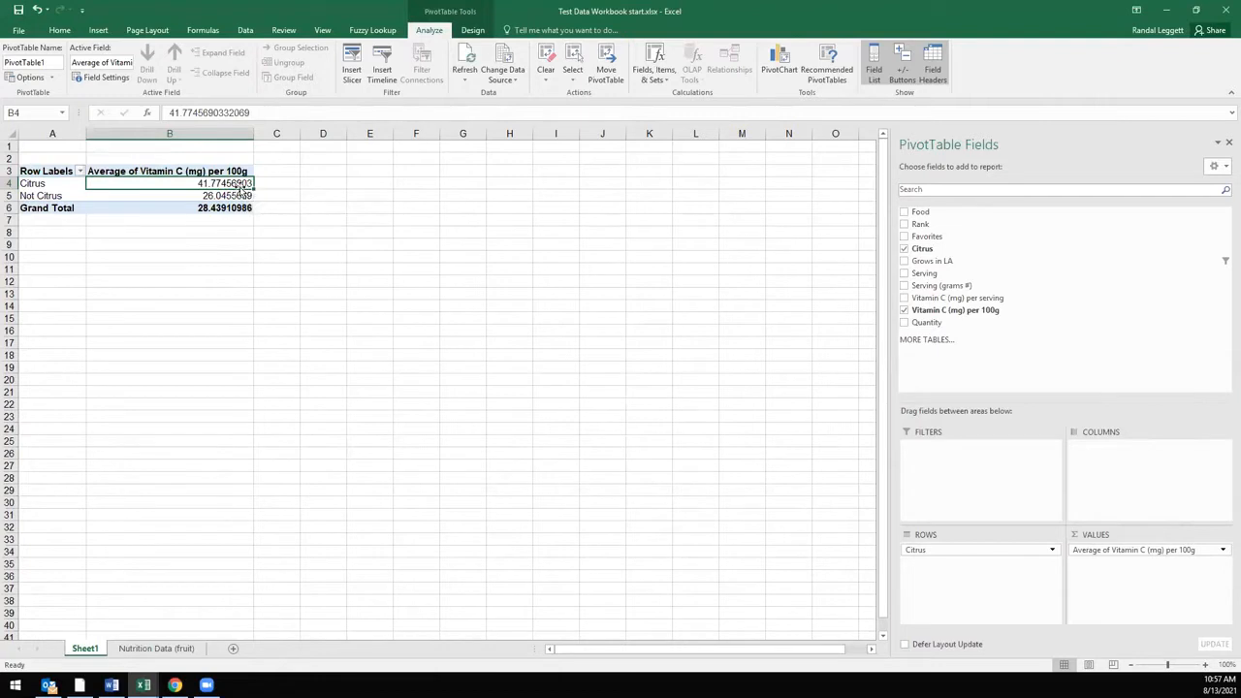
click(233, 195)
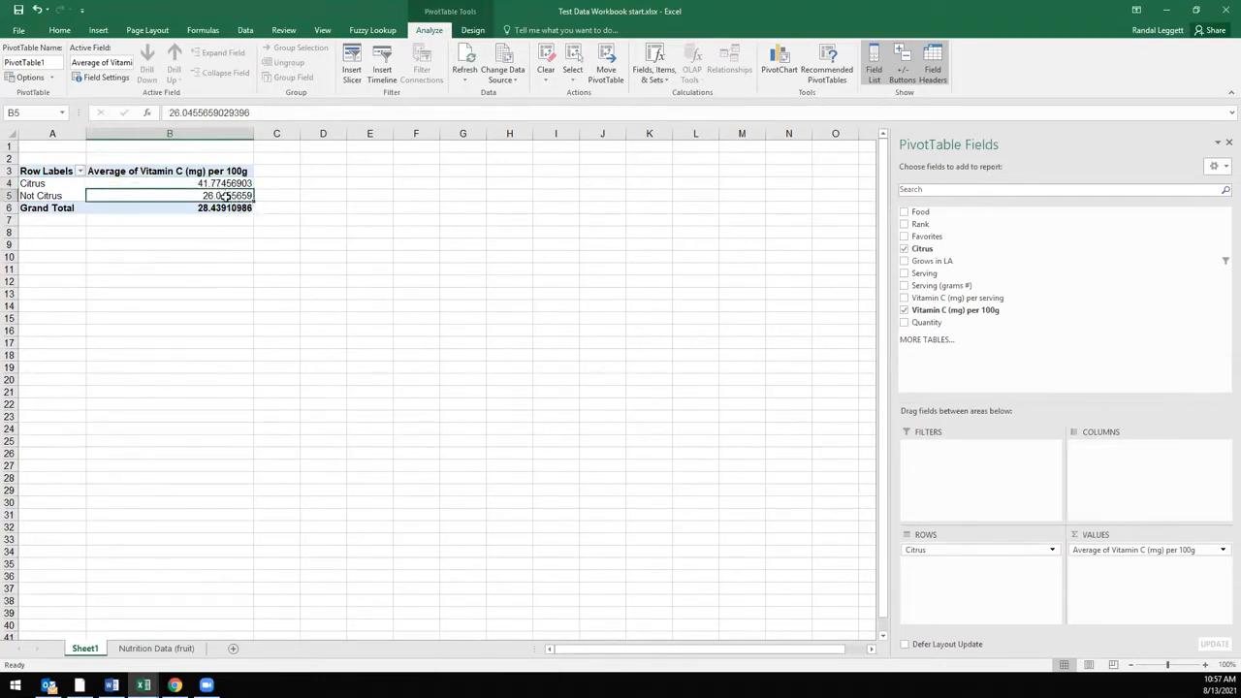
- Replace Citrus with Food in the PivotTable rows and check the average for Apple
click(904, 249)
drag(920, 211, 951, 567)
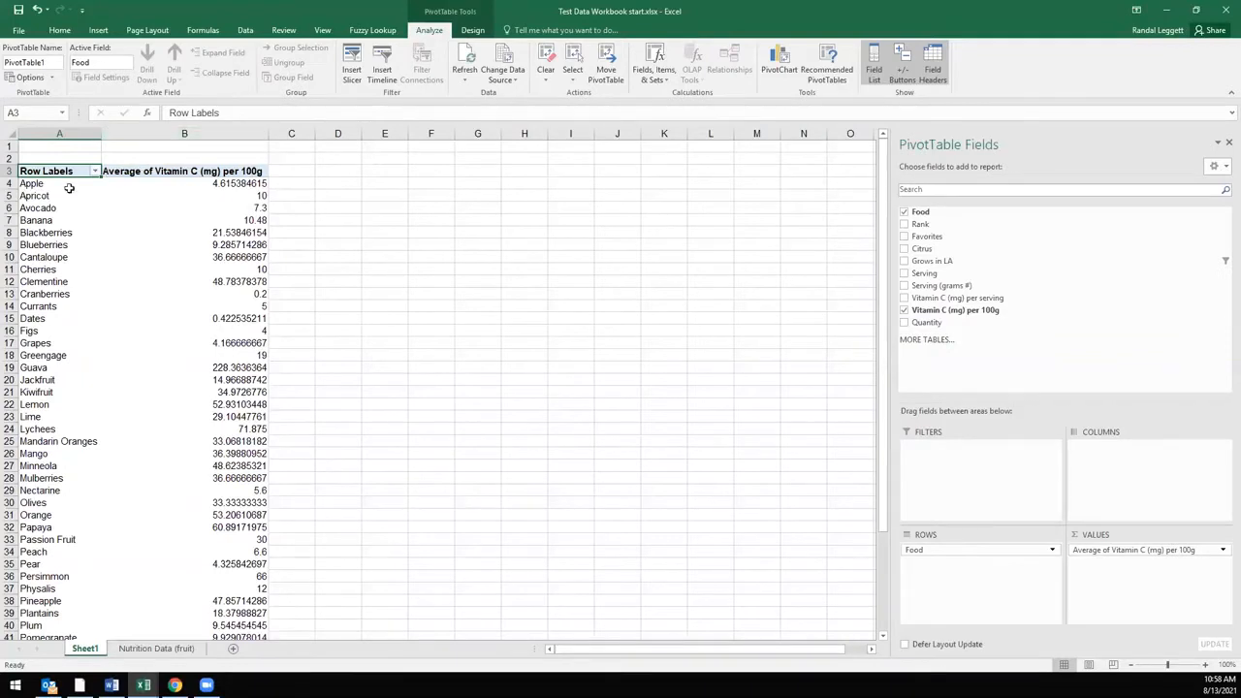
click(238, 184)
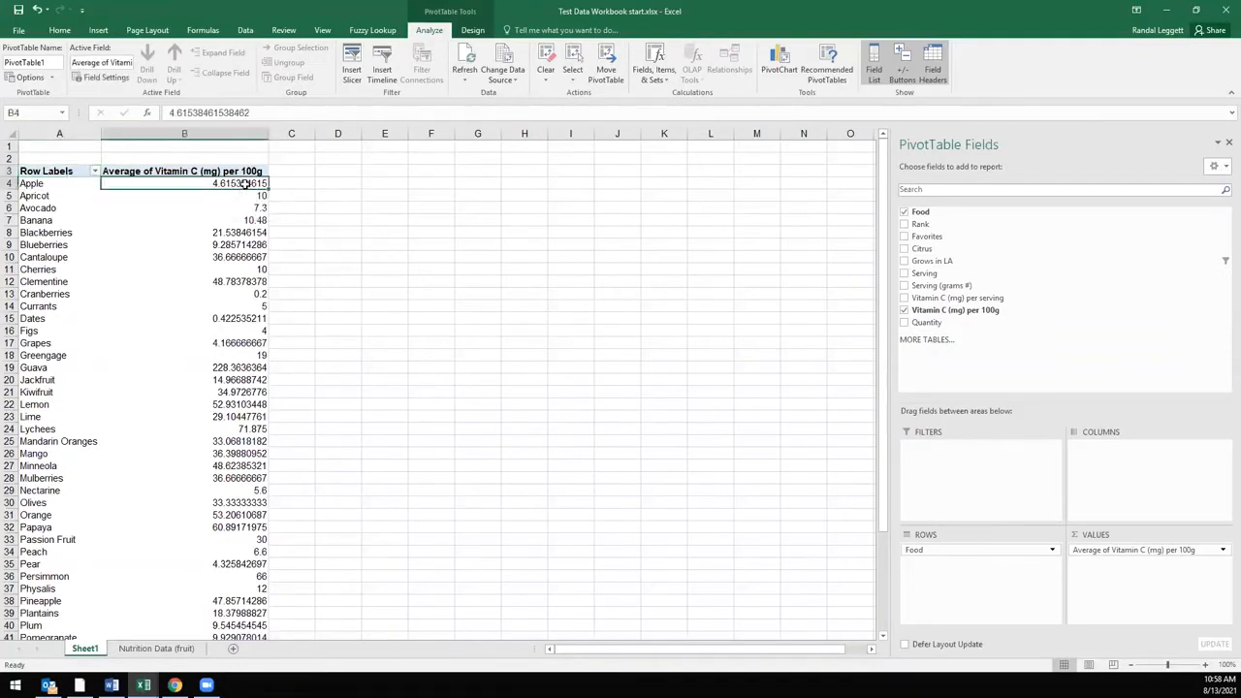
mouse_move(246, 183)
- Group the Lemon, Lime and Orange row labels together and check the group in the PivotTable
click(46, 410)
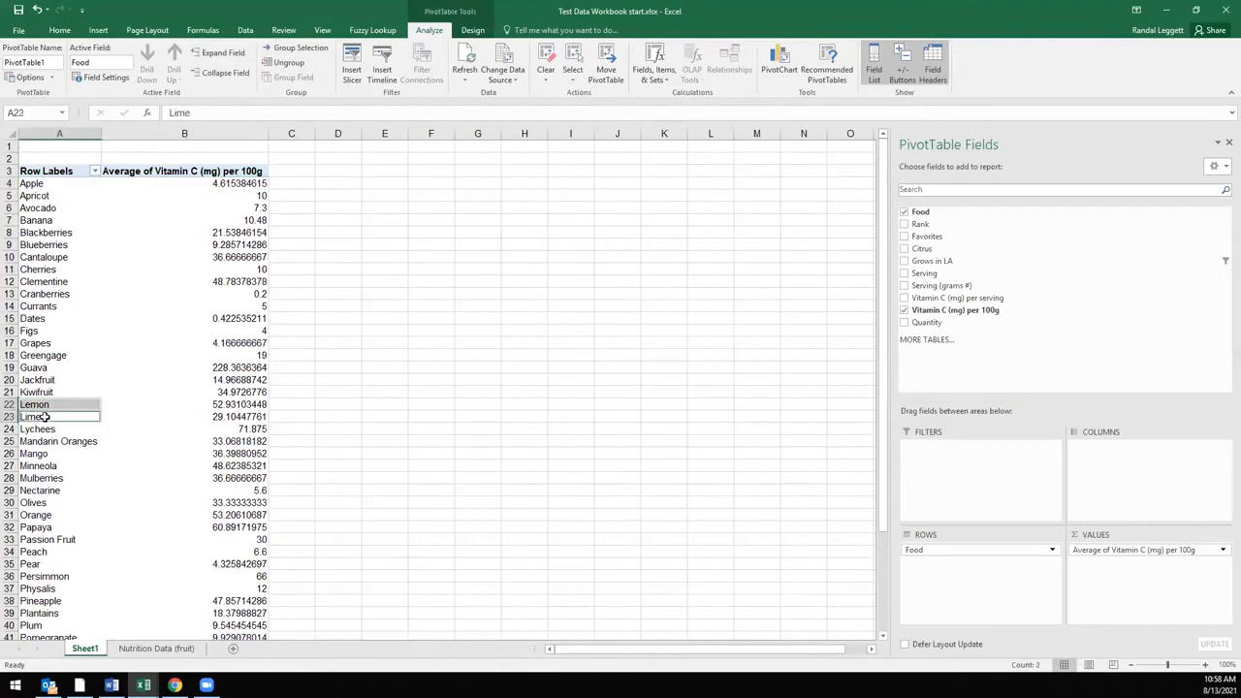
click(58, 398)
click(56, 407)
mouse_move(56, 406)
mouse_down()
mouse_move(55, 430)
mouse_move(55, 417)
mouse_up()
click(55, 404)
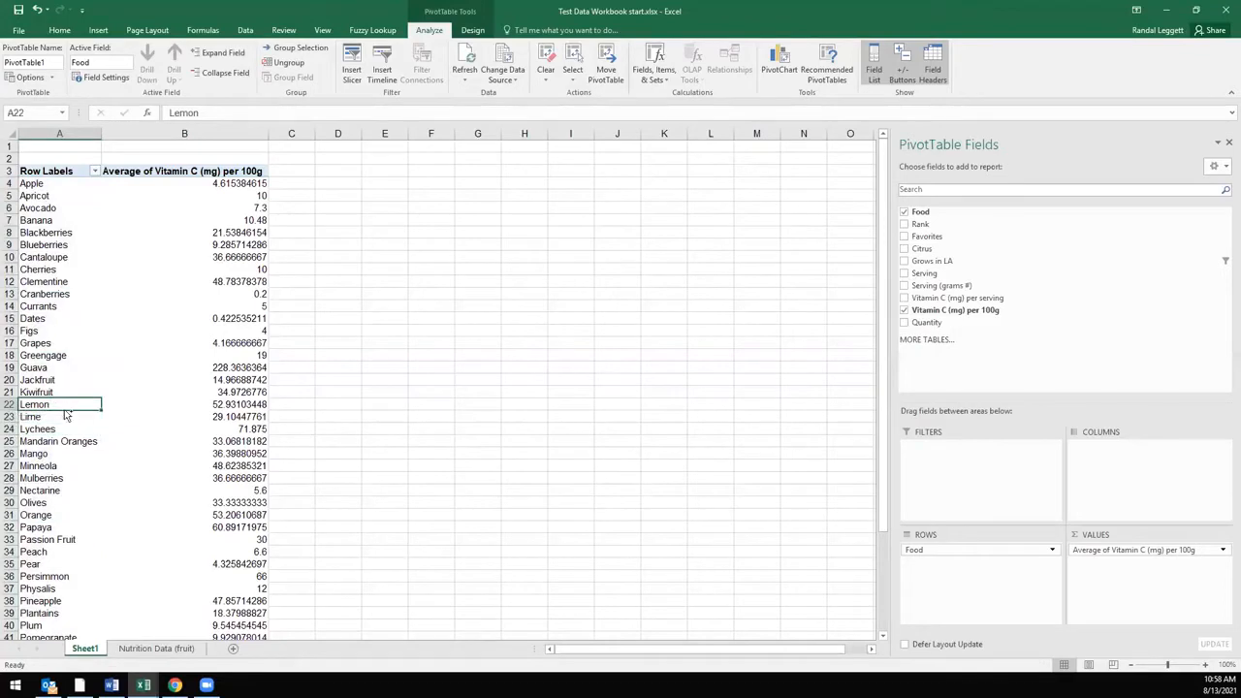
drag(58, 417, 56, 405)
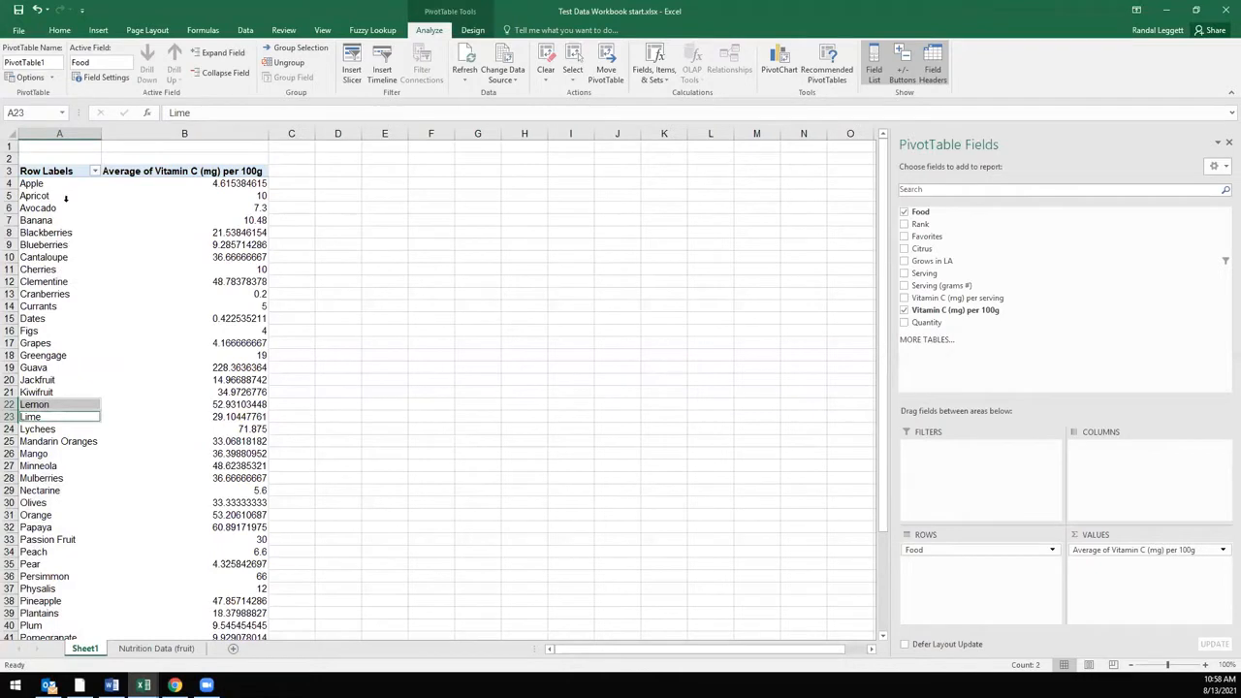
ctrl+click(53, 515)
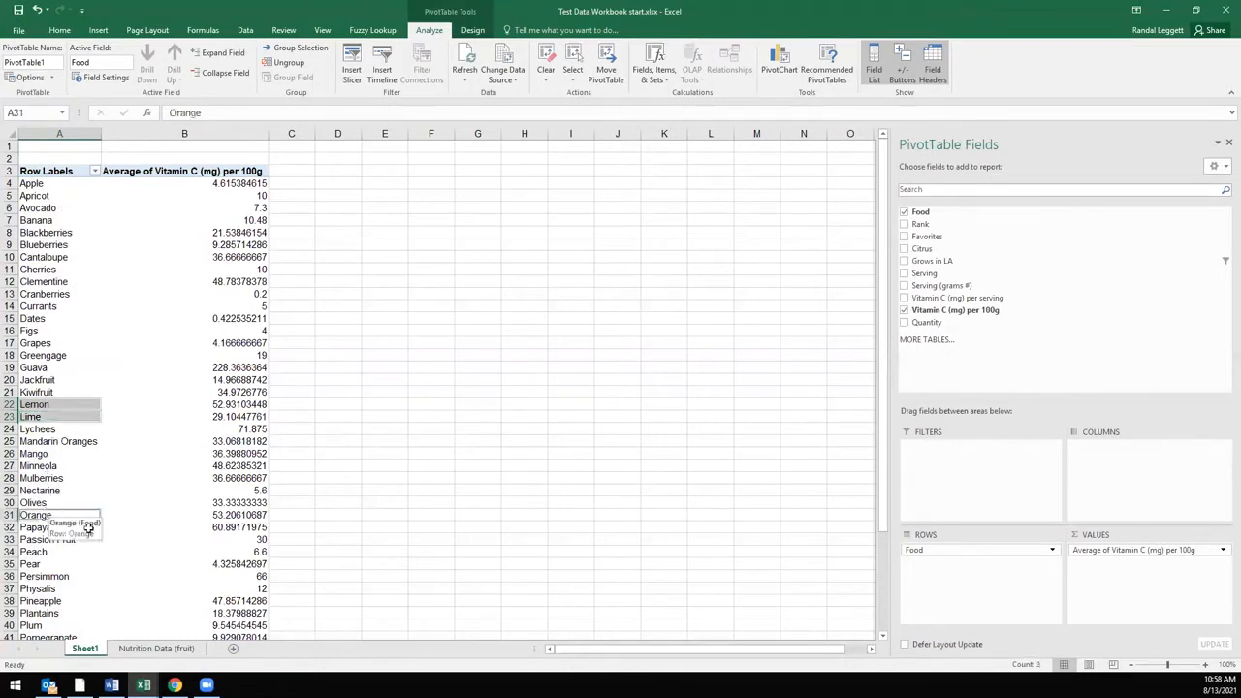
right_click(73, 417)
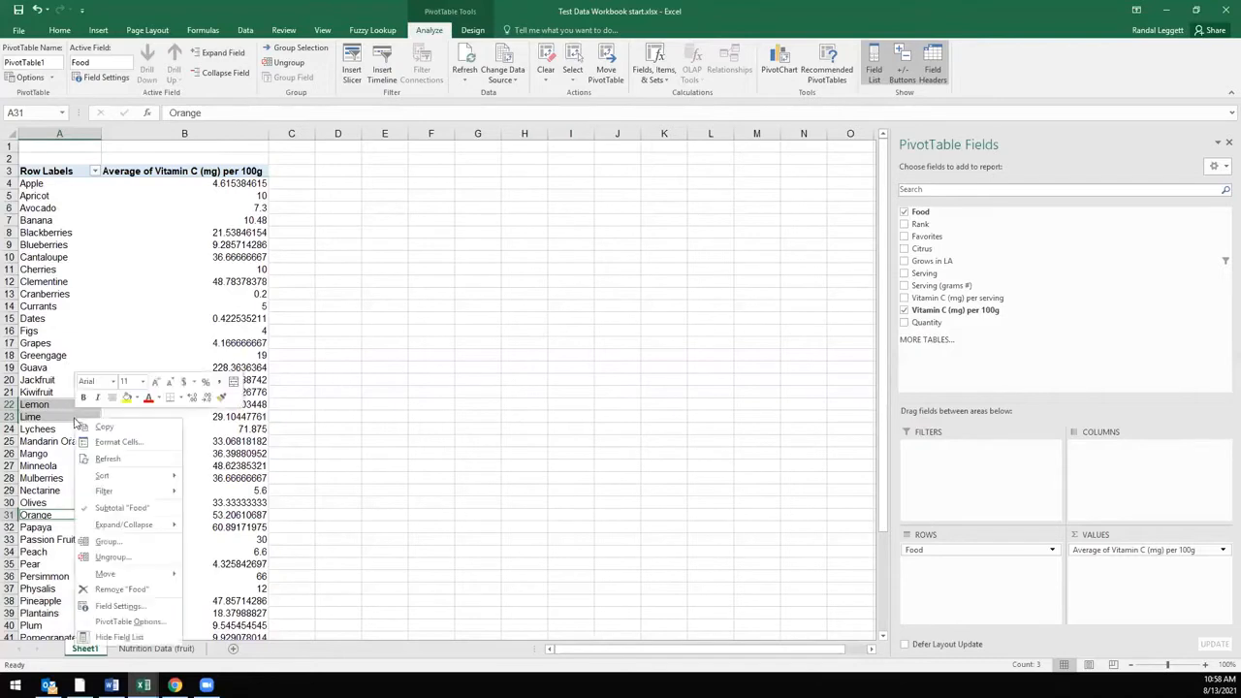
click(124, 541)
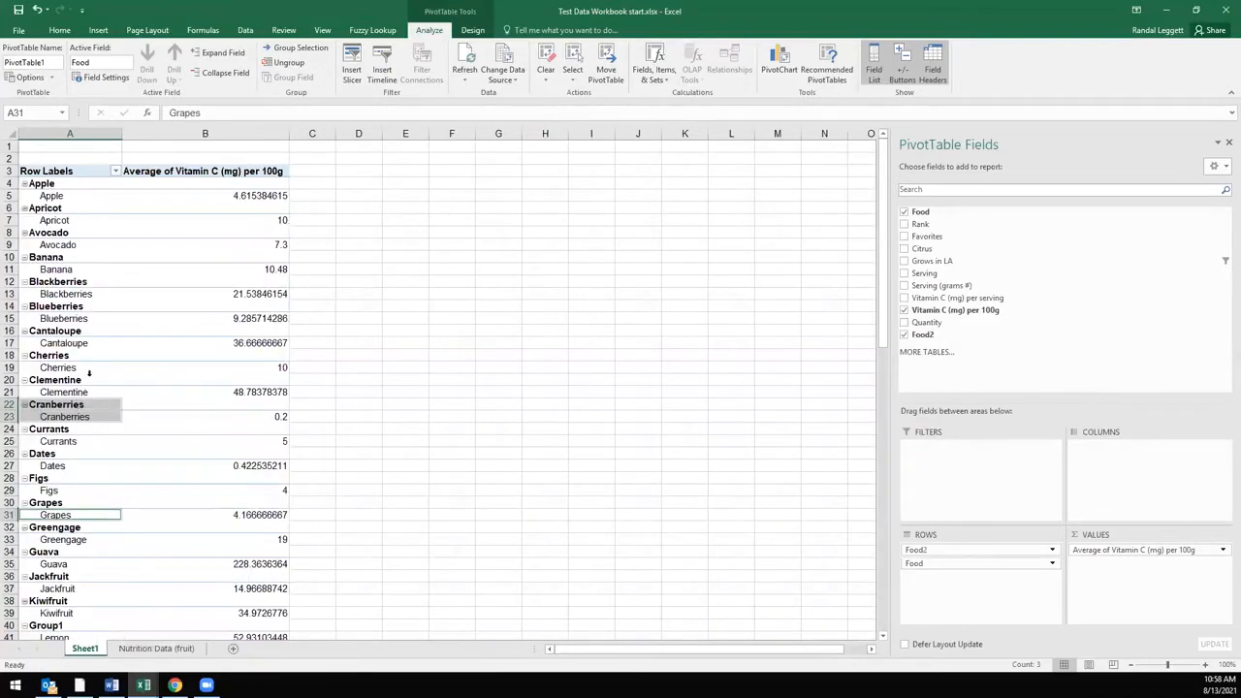
scroll(82, 427, down, 3)
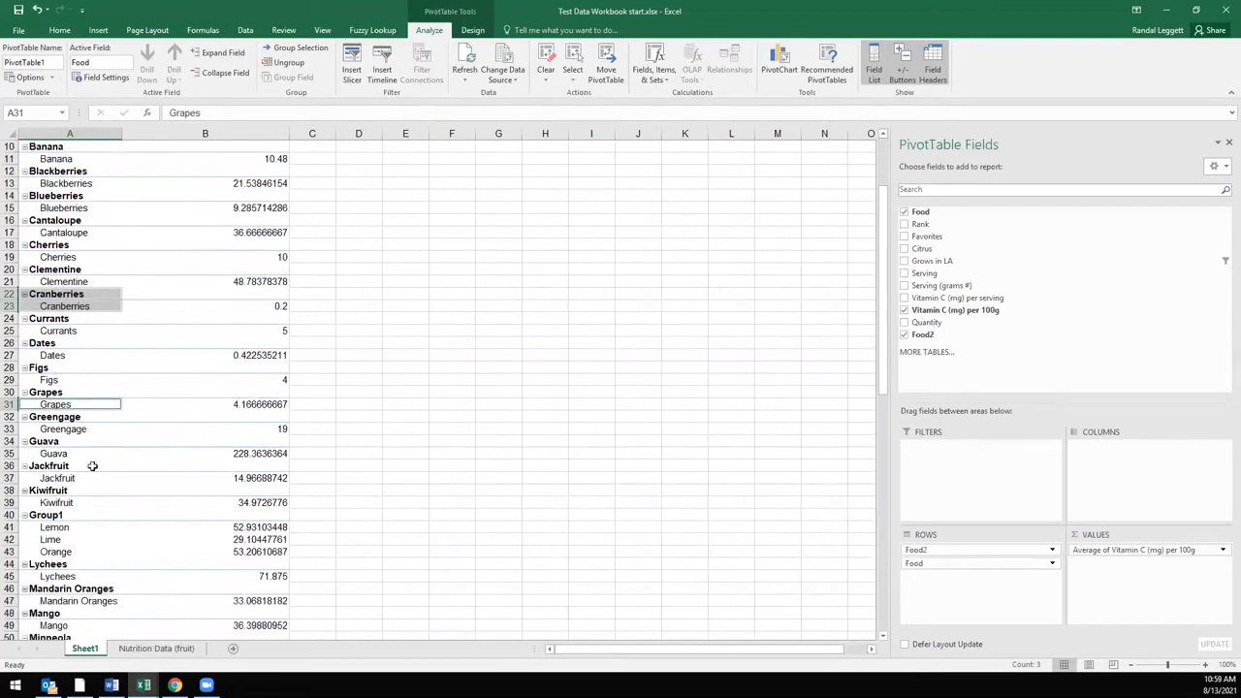
- Rename the Group1 row label above Lemon, Lime and Orange as Citrus
scroll(89, 465, down, 3)
click(48, 404)
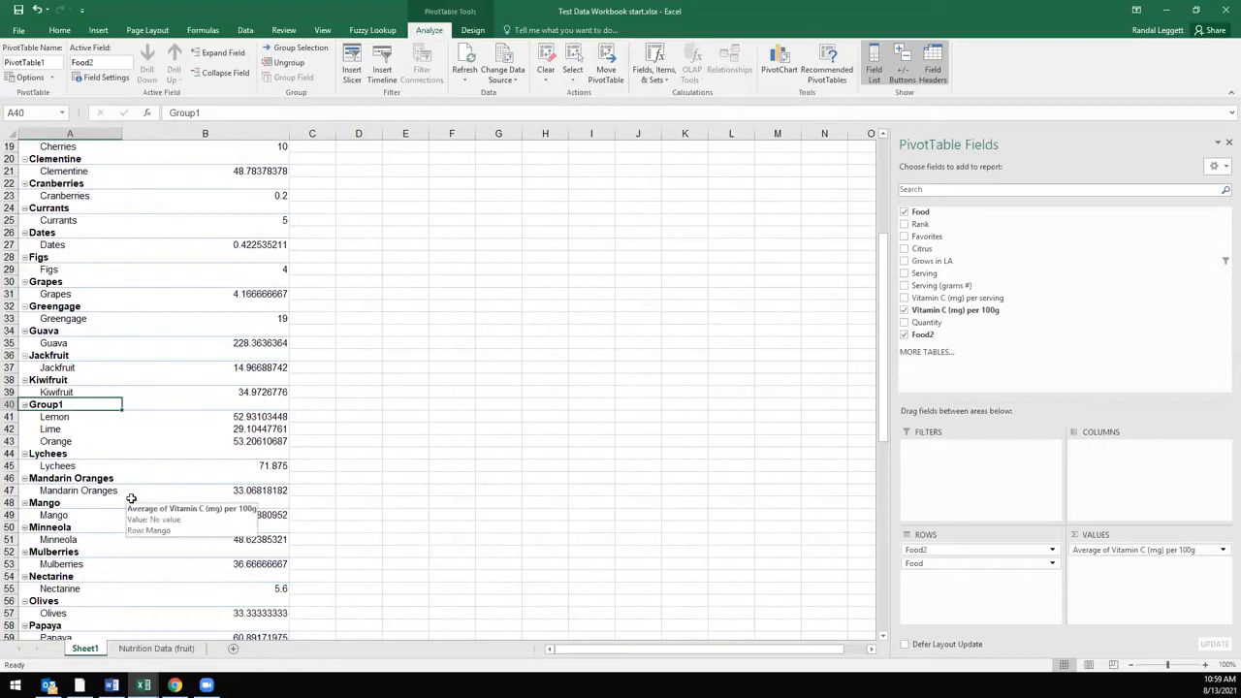
text(Citrus)
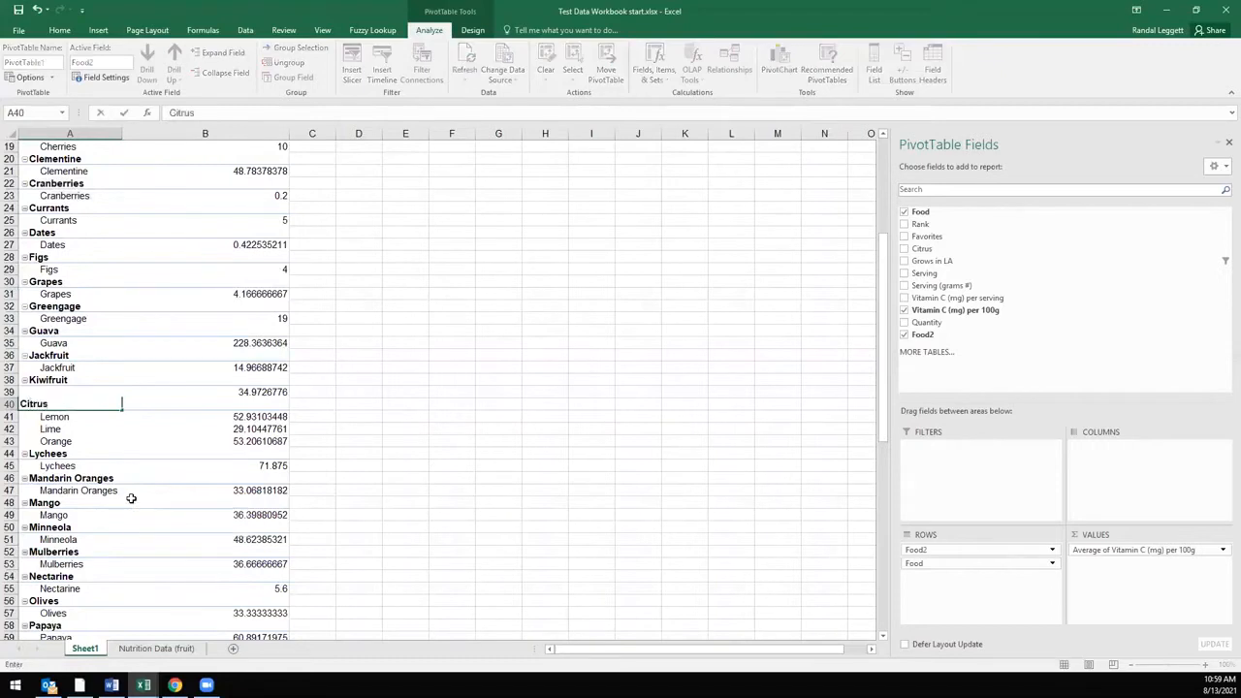
key(Return)
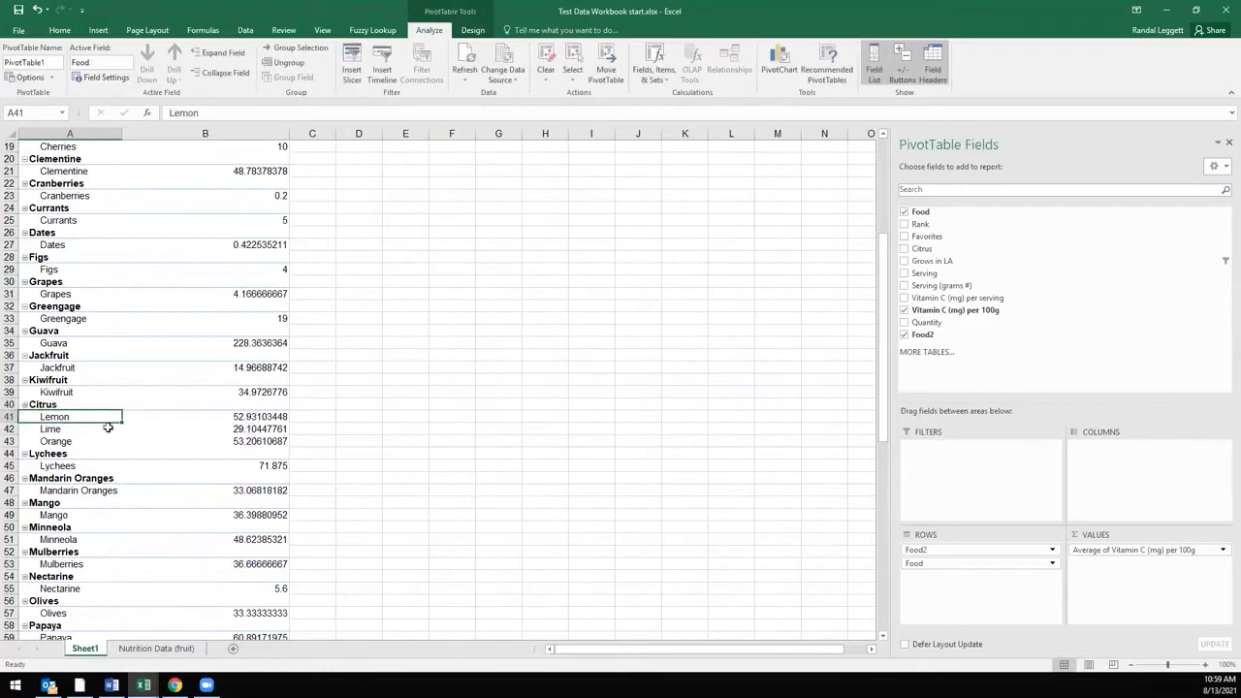
- Collapse the Citrus group in the PivotTable and check its average vitamin C per 100g
click(24, 404)
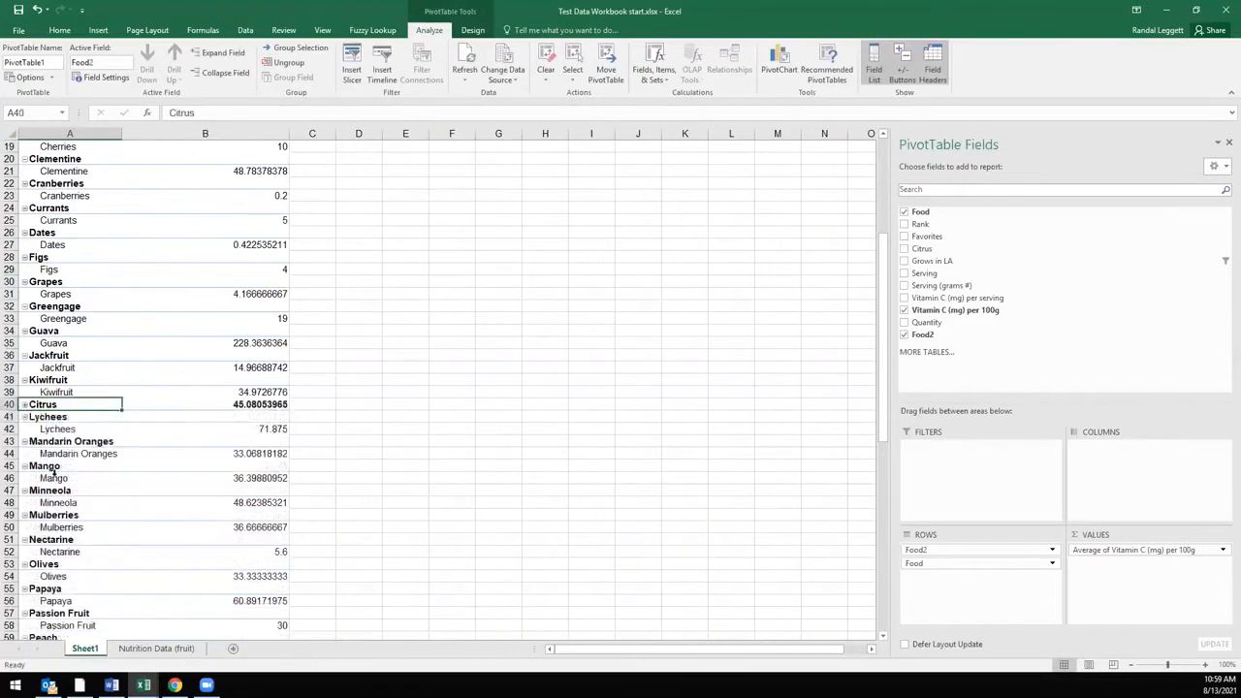
click(269, 401)
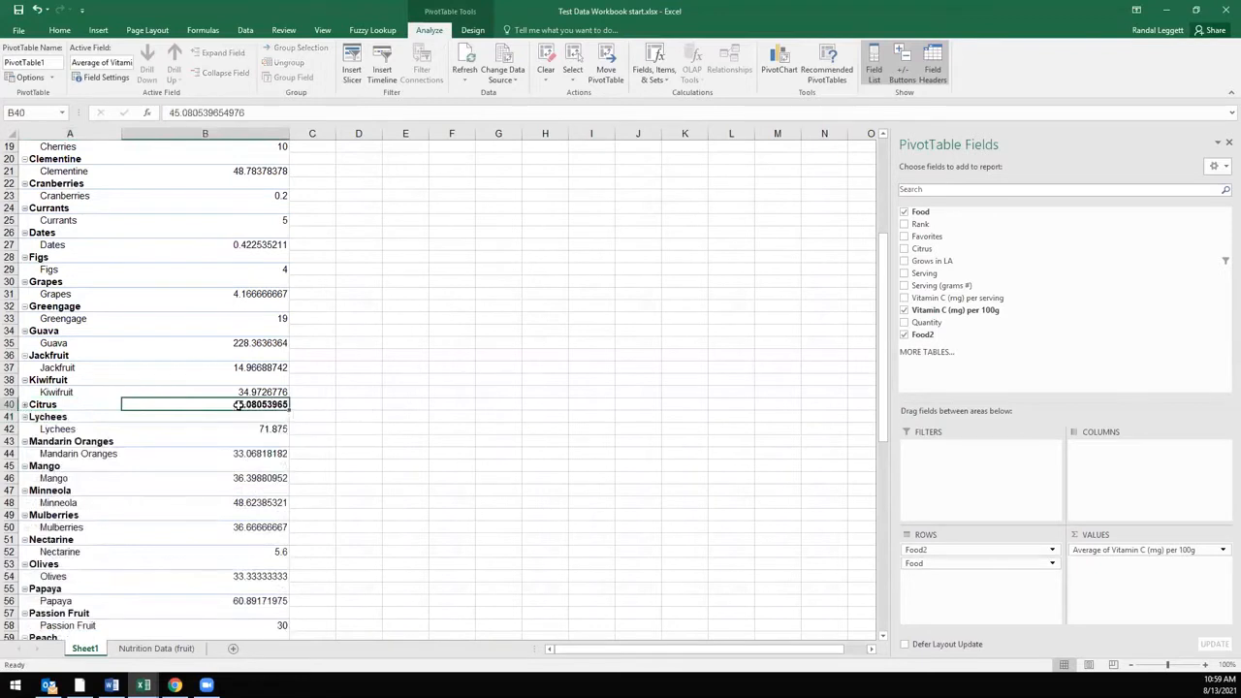
click(25, 405)
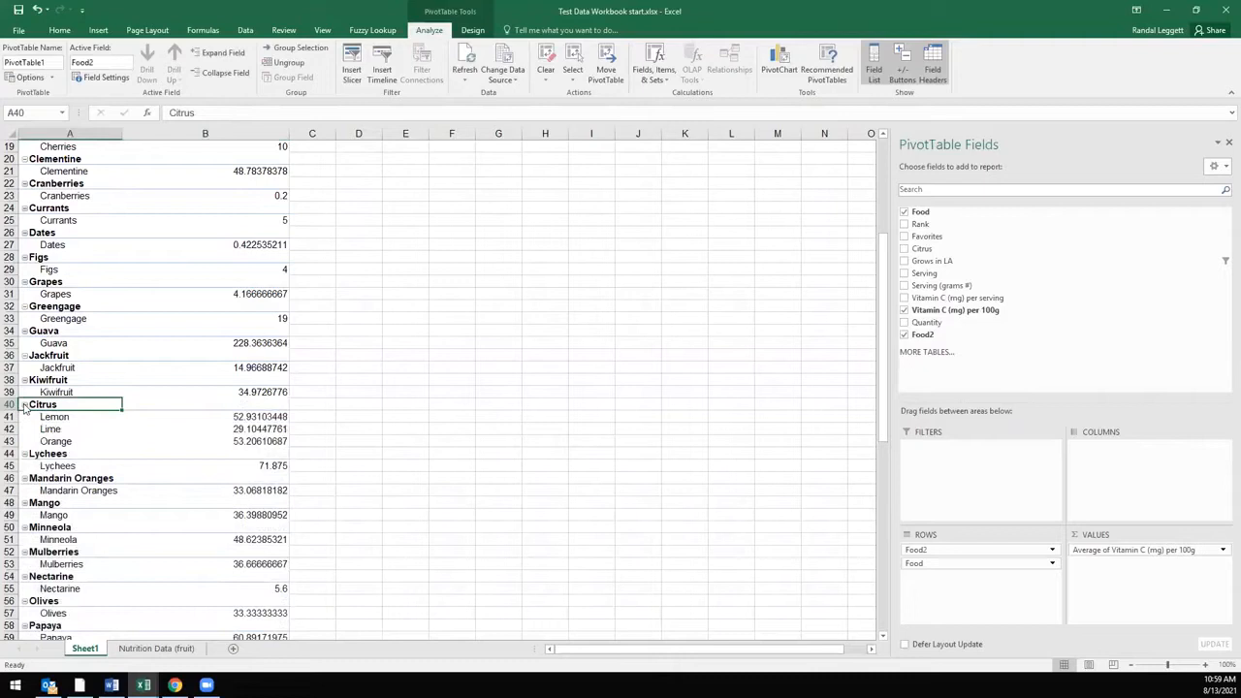
click(25, 405)
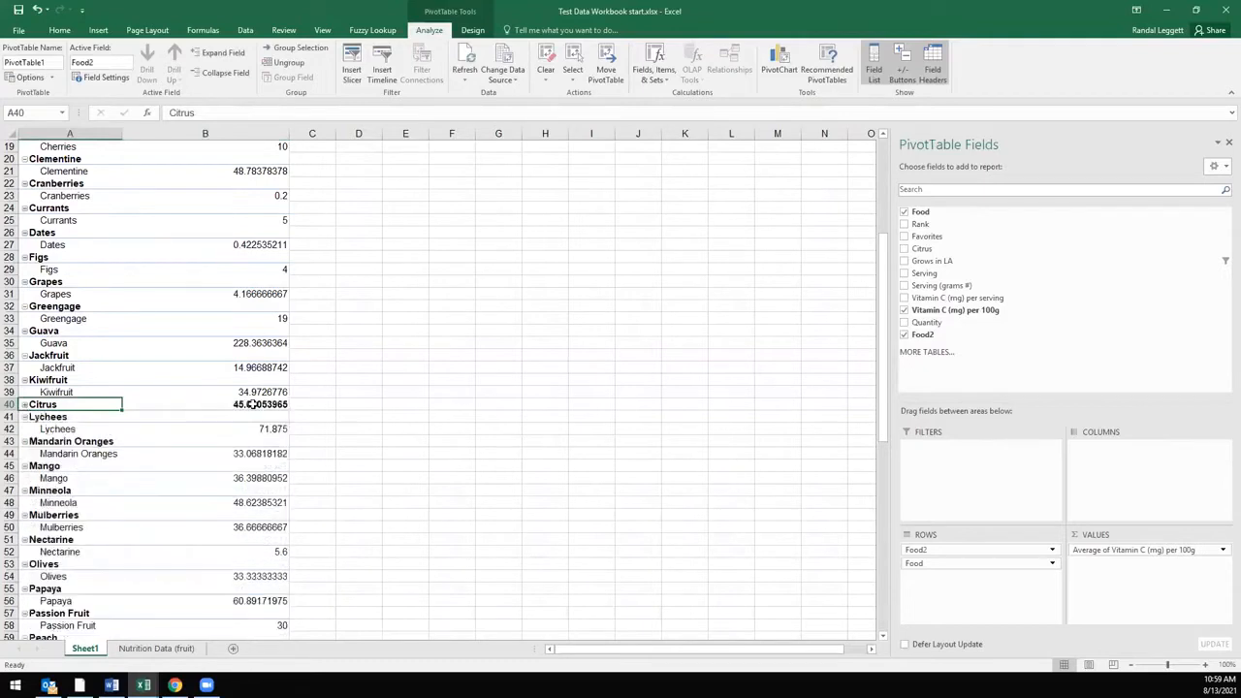
key(Right)
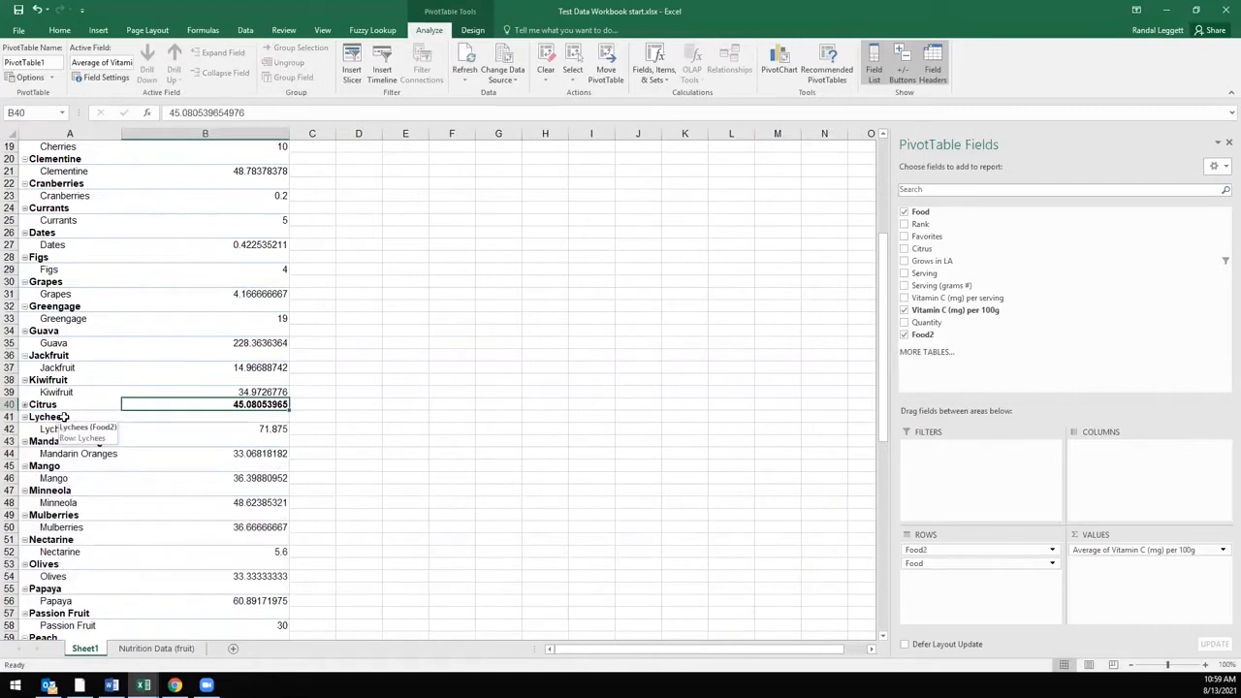
scroll(78, 436, up, 2)
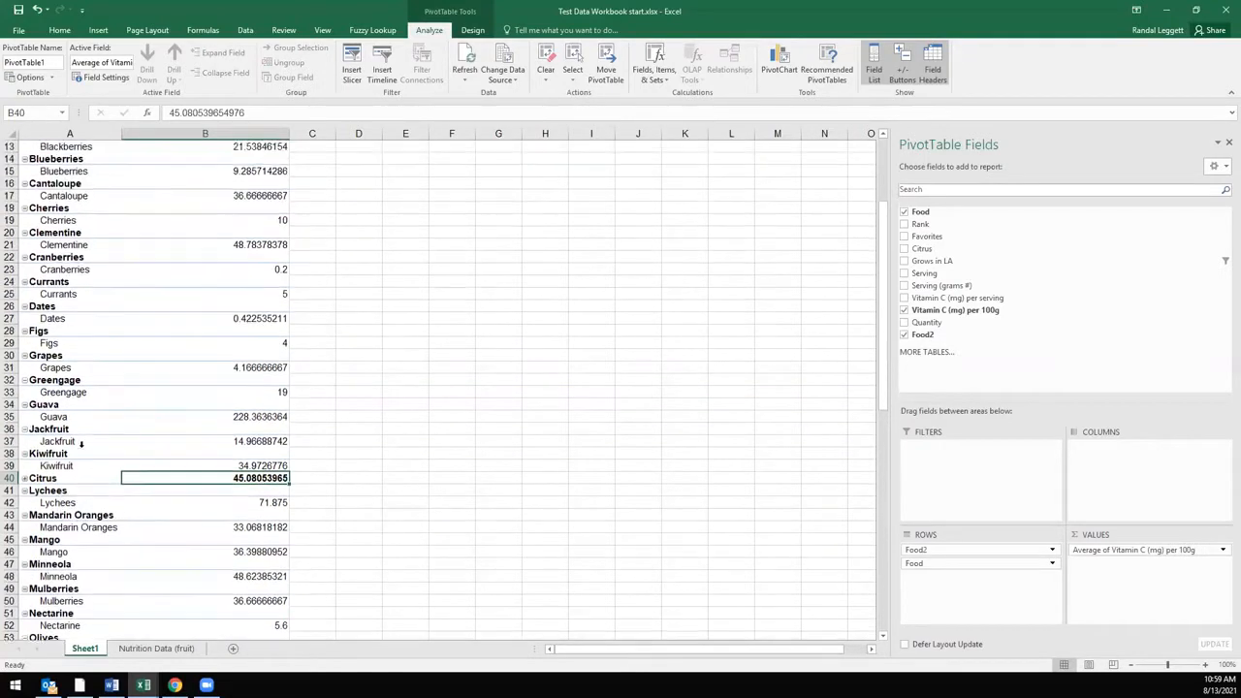
scroll(80, 443, up, 2)
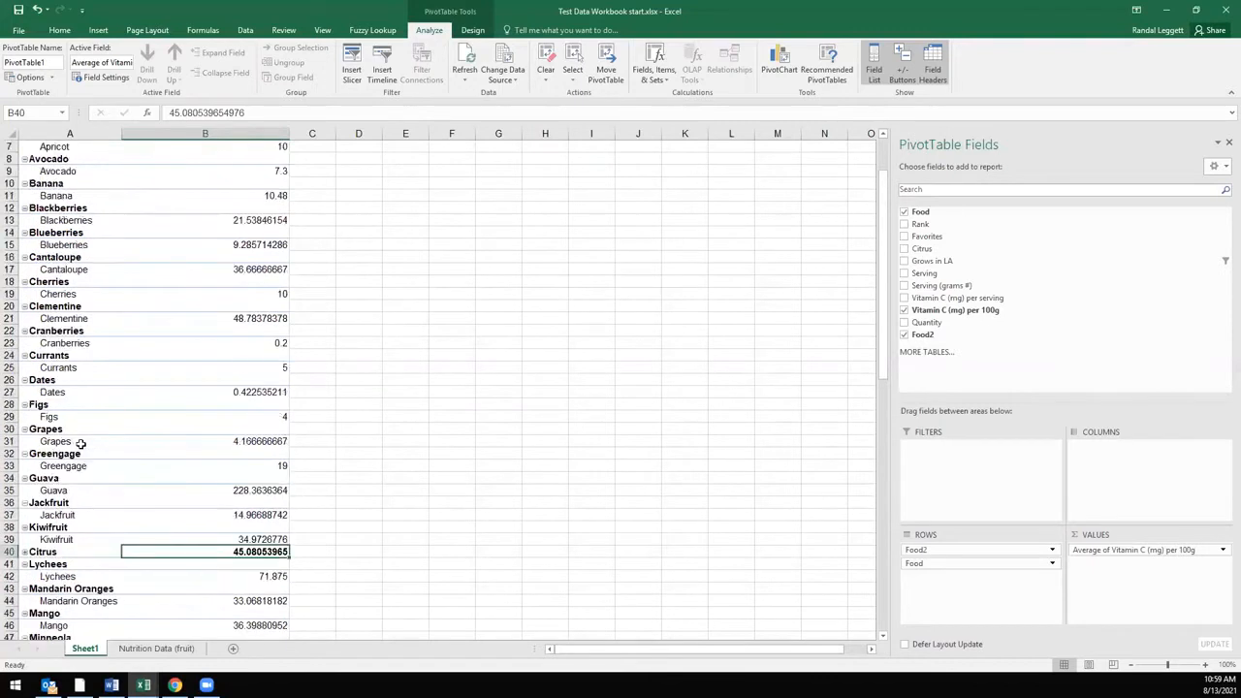
scroll(80, 443, up, 2)
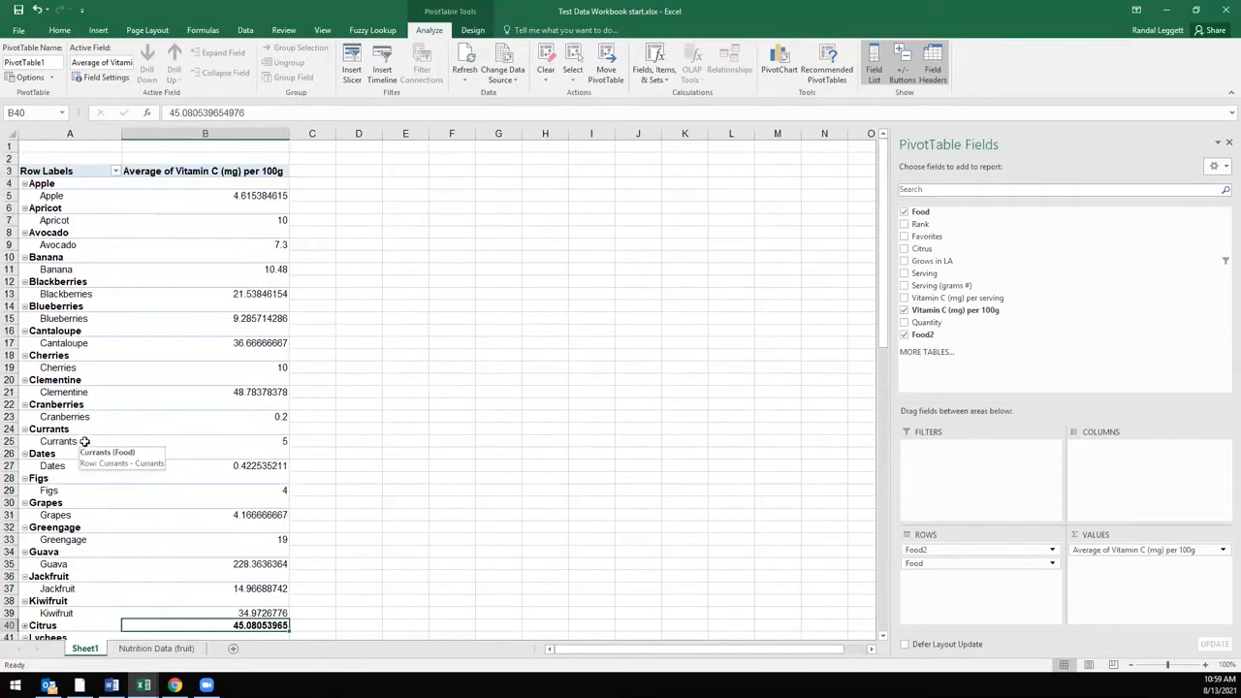
click(269, 197)
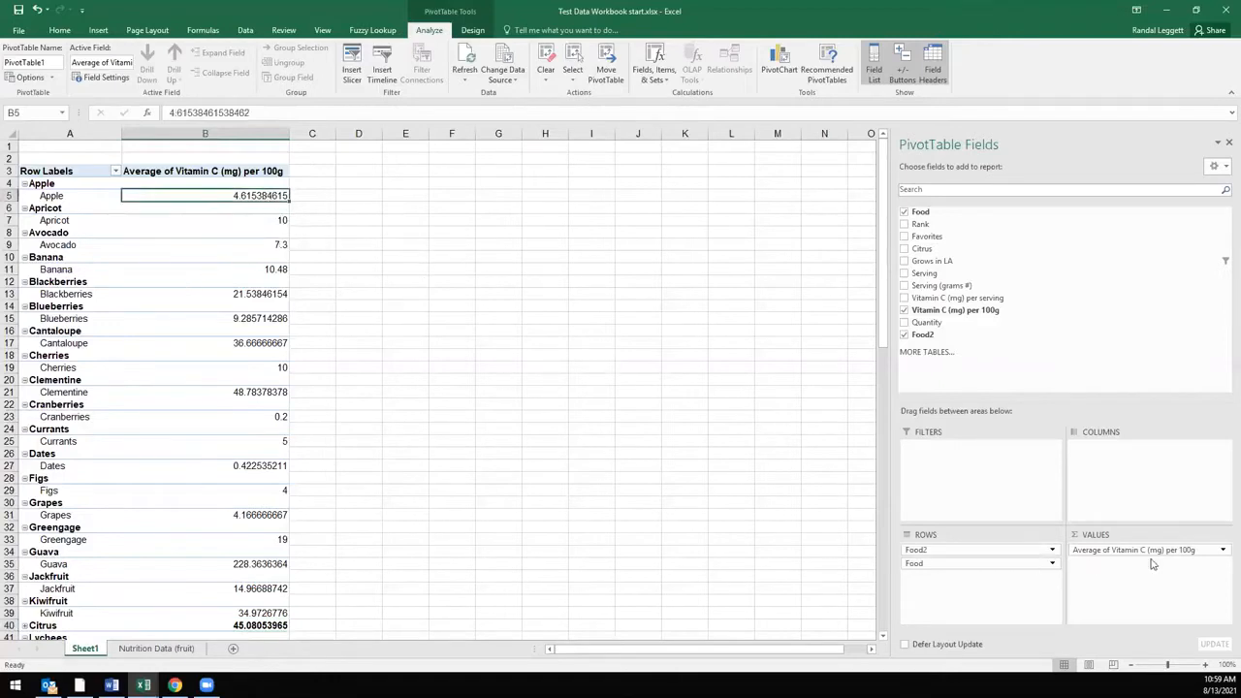
click(1221, 549)
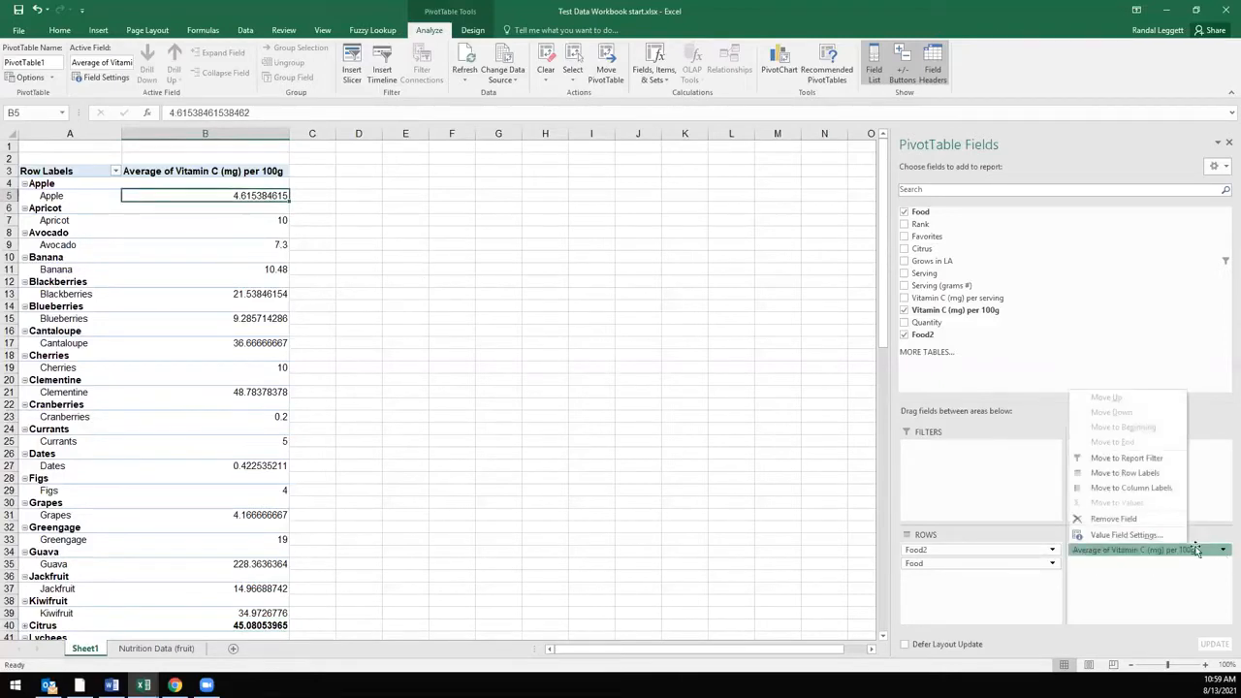
click(1124, 534)
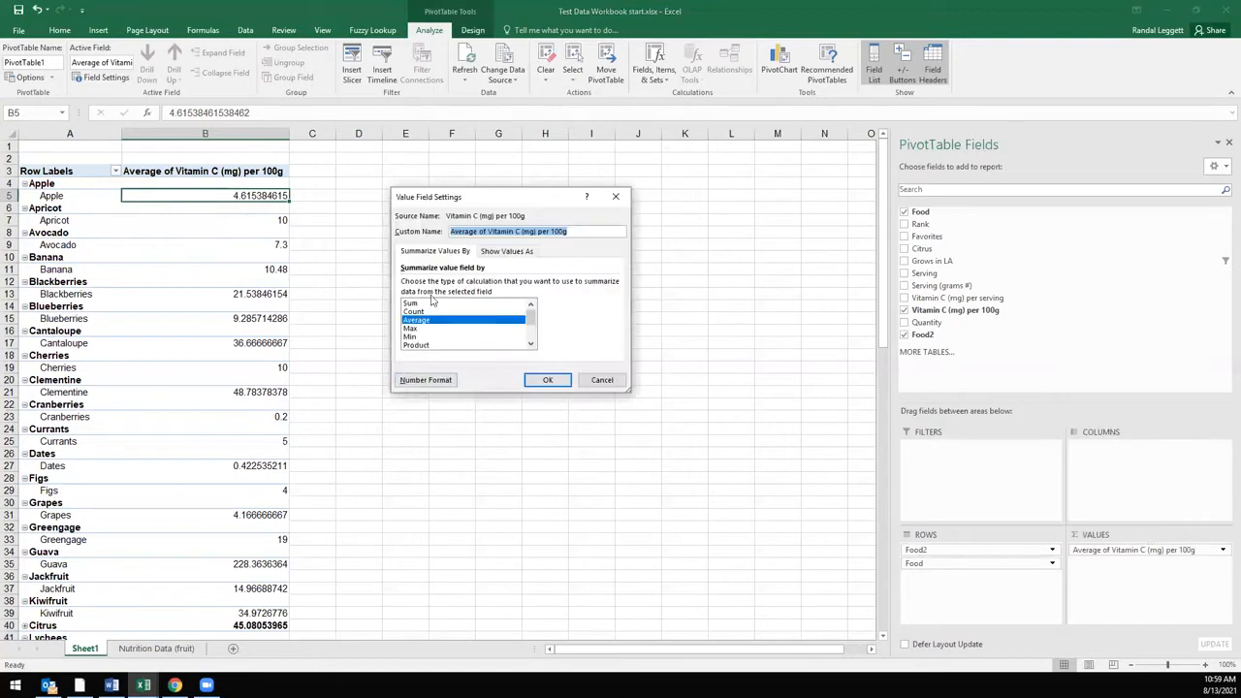
click(414, 336)
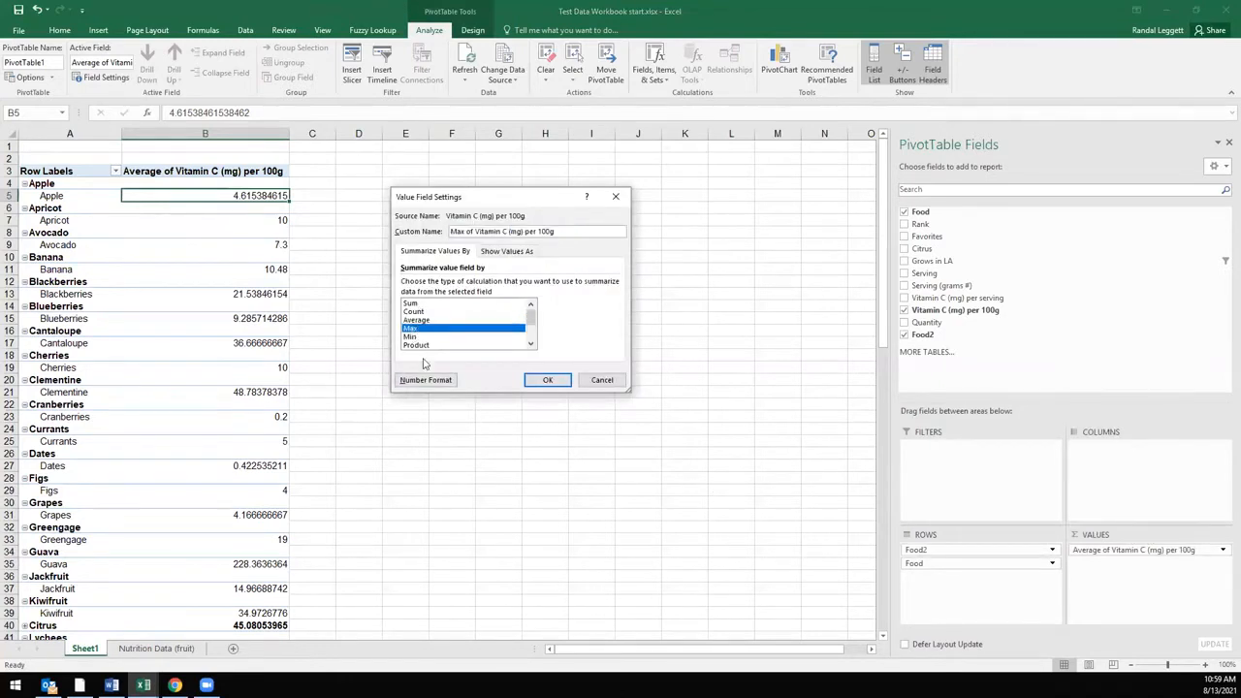
click(420, 320)
click(420, 312)
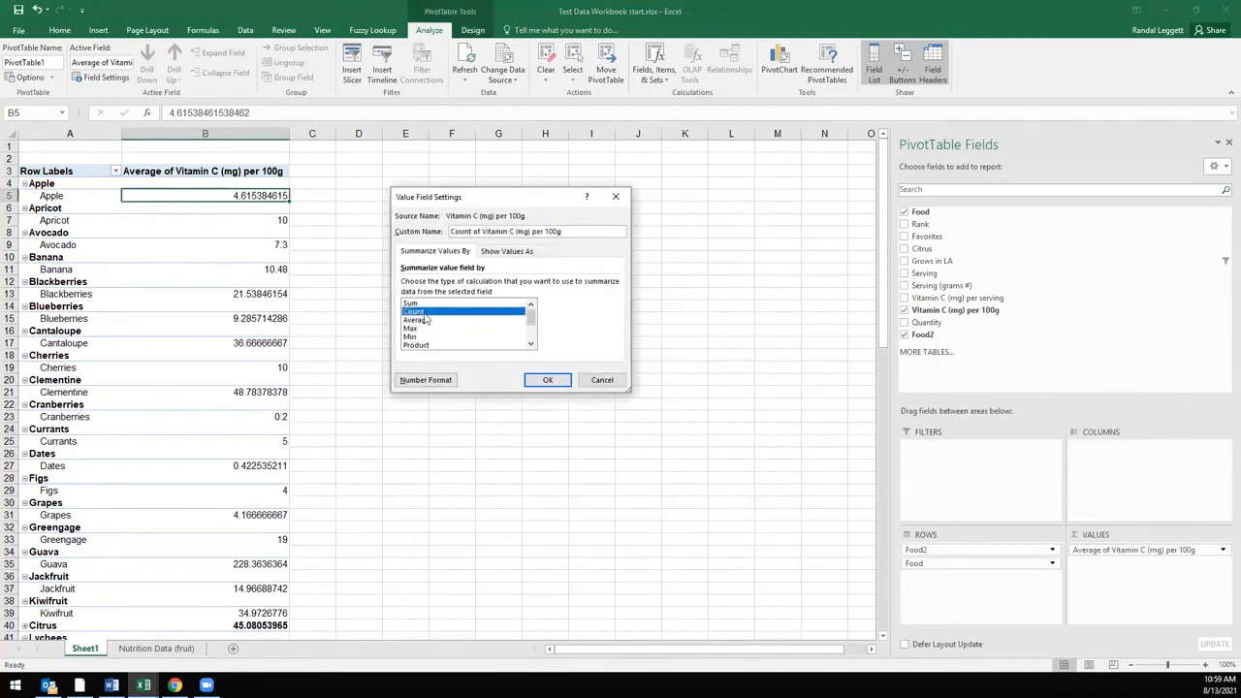
click(422, 304)
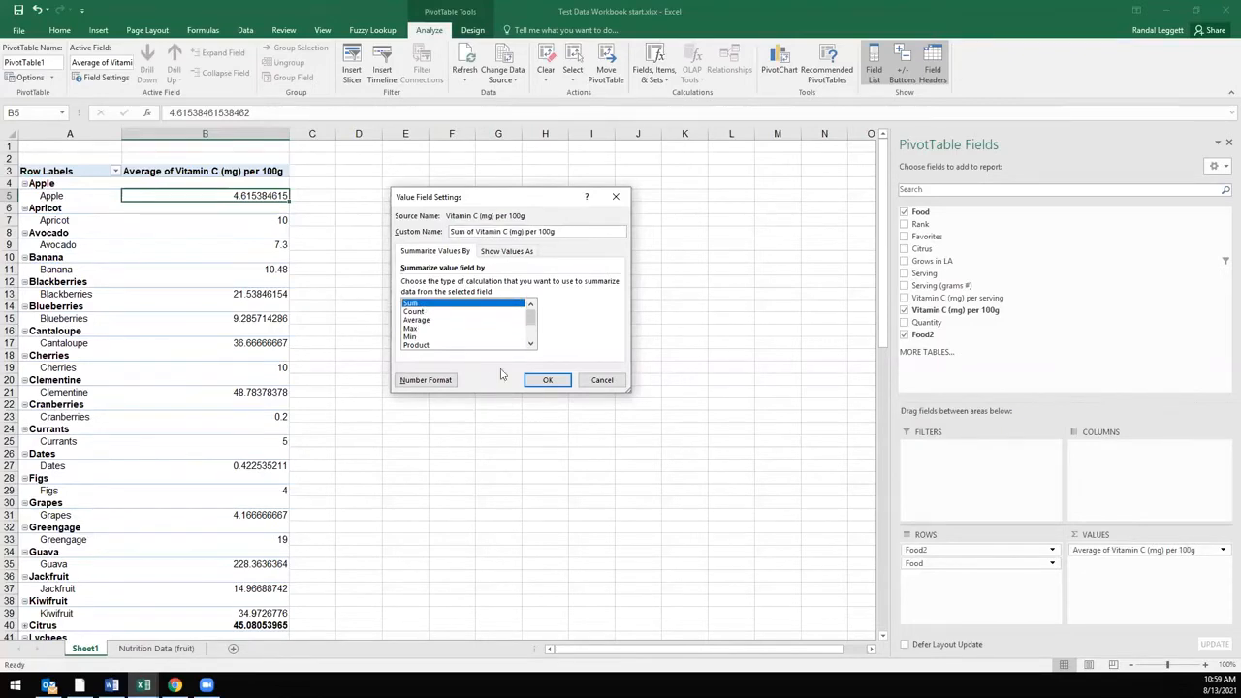
click(601, 380)
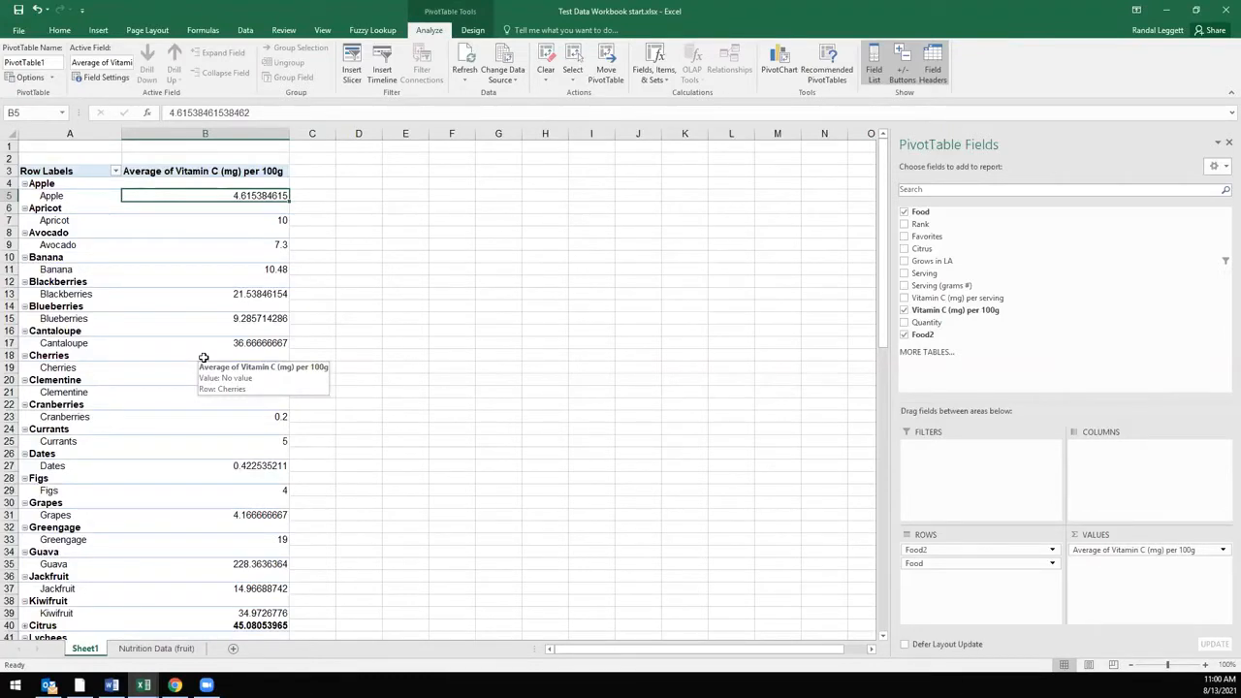
- Switch to the Nutrition Data (fruit) sheet and look over the fruit table down to its last row
scroll(167, 464, down, 4)
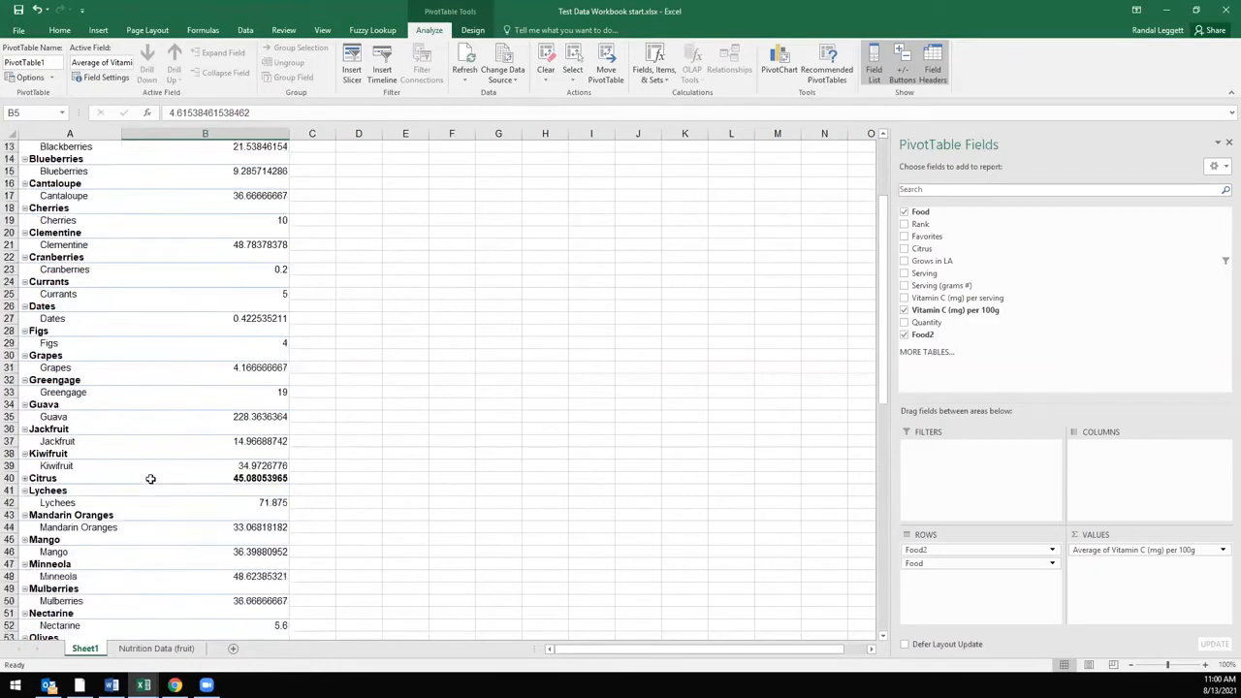
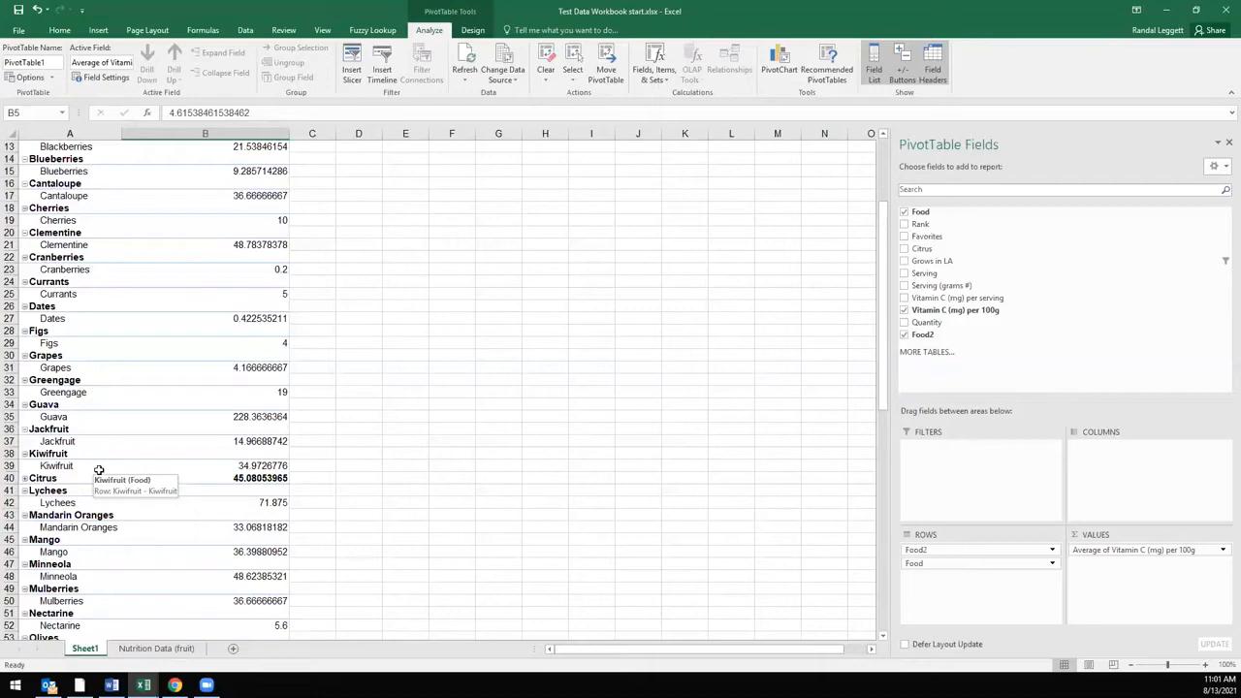
click(139, 649)
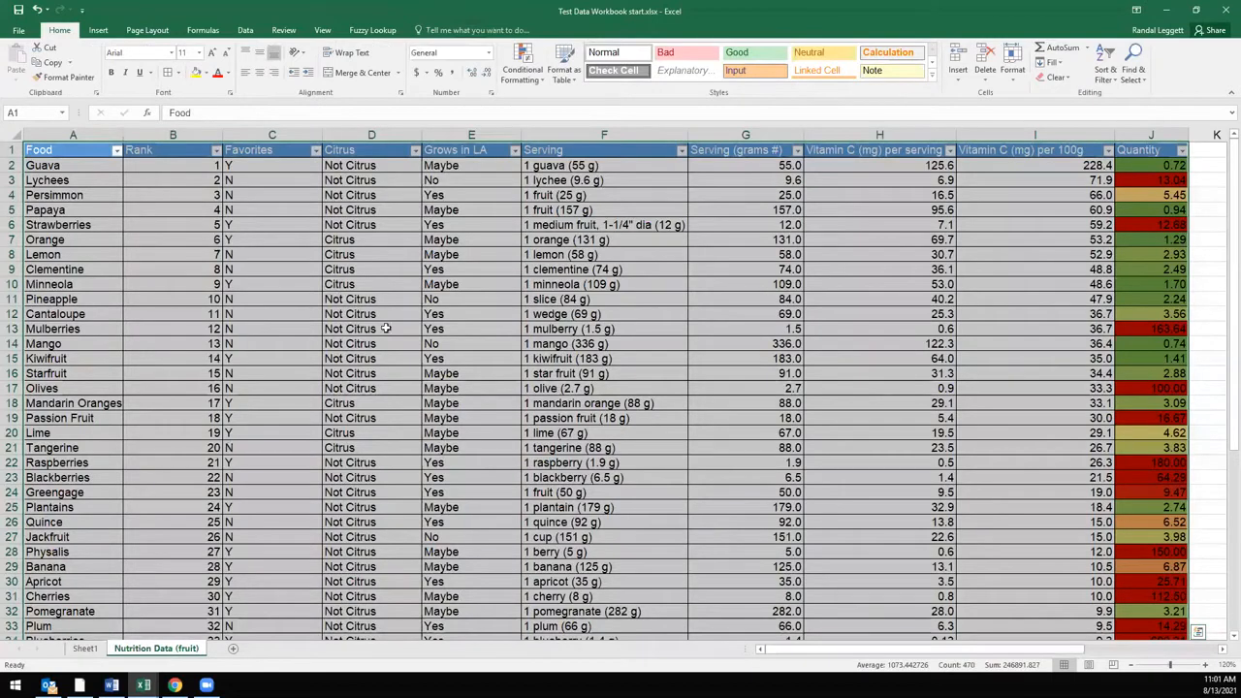
click(714, 223)
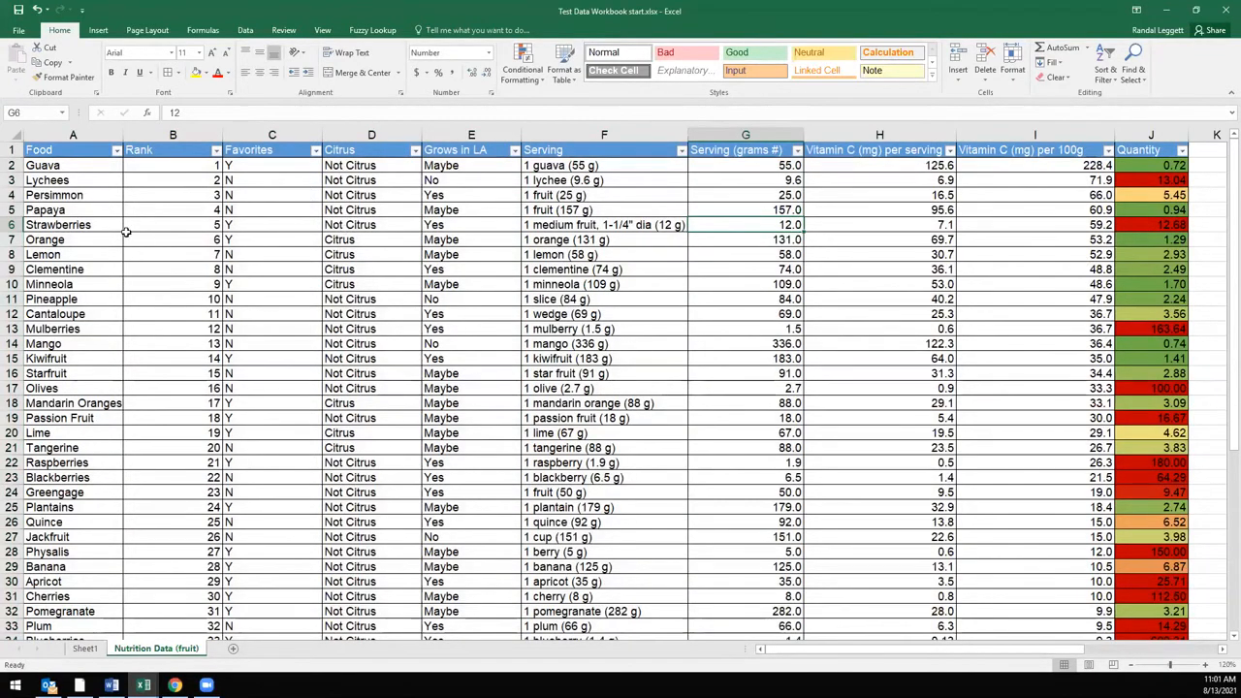
scroll(111, 233, down, 4)
scroll(78, 408, down, 3)
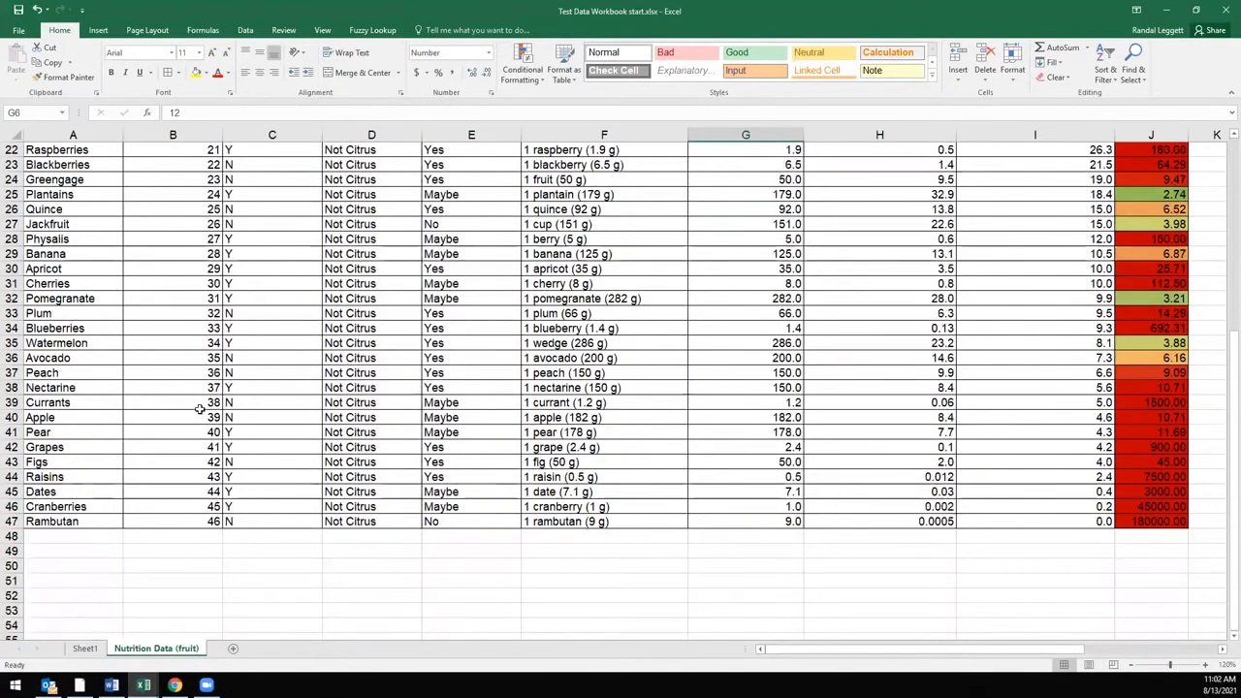
scroll(116, 418, up, 7)
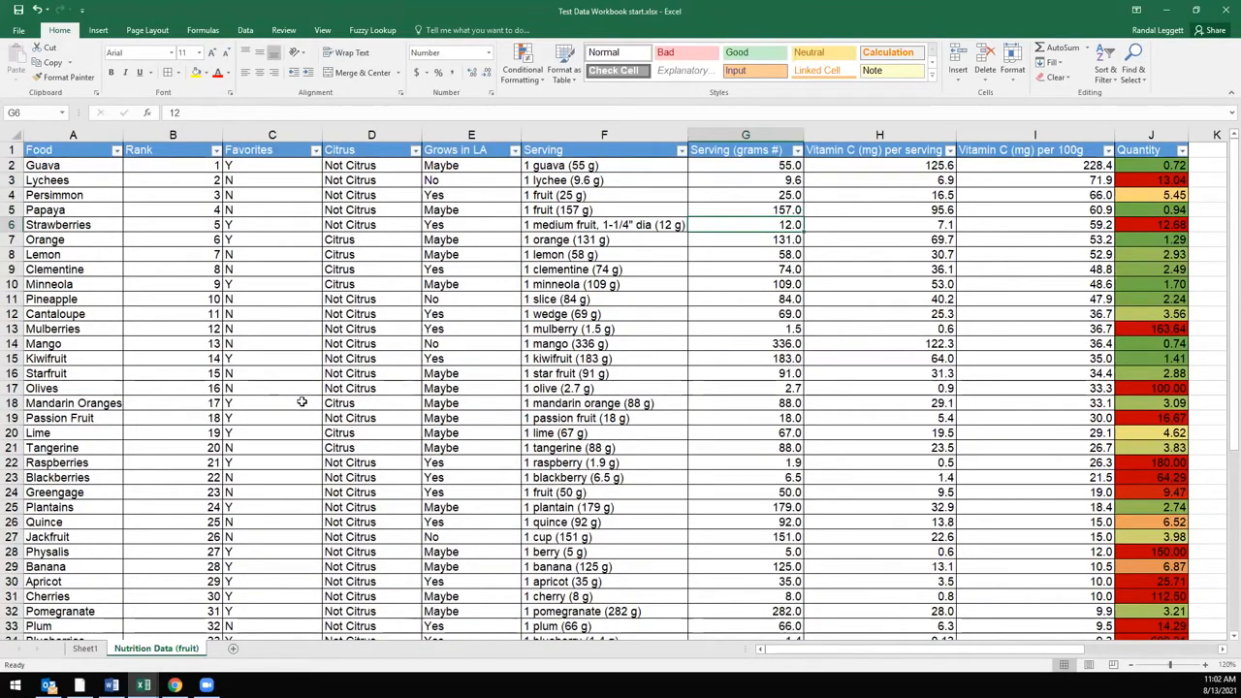
- Add two new entries, fruit a and fruit b, in A48 and A49 below Rambutan in the Food column
click(1213, 152)
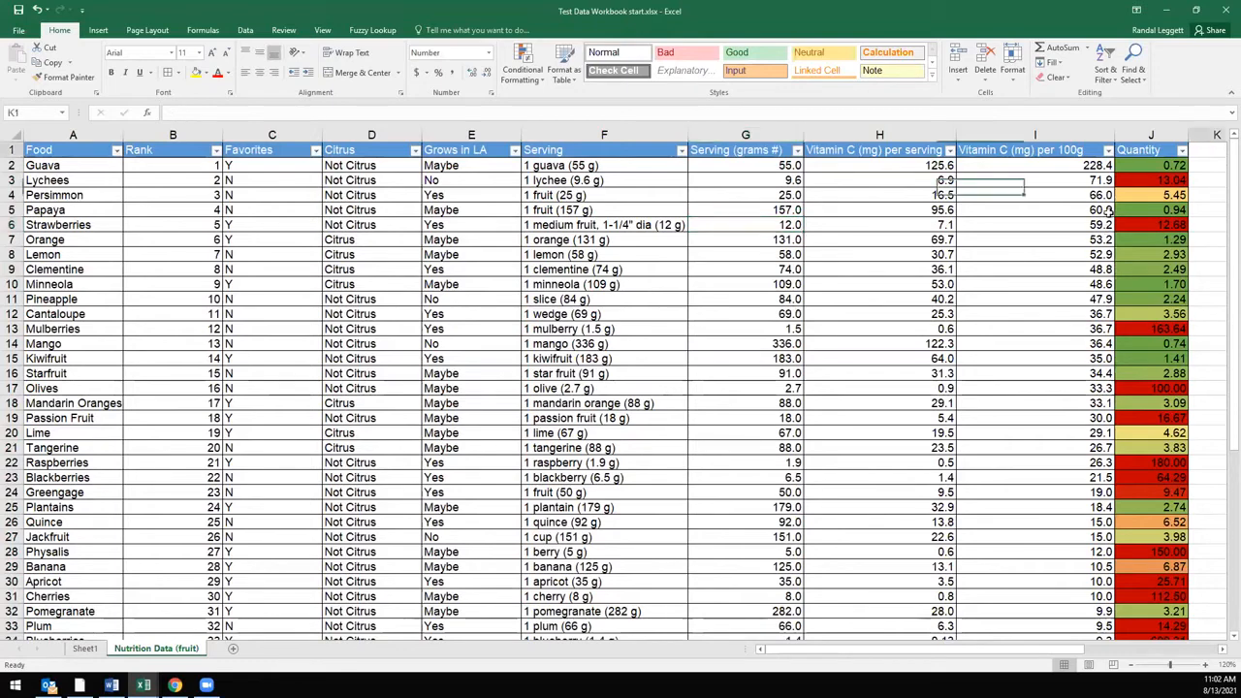
scroll(184, 580, down, 6)
click(63, 590)
click(63, 585)
text(fruit a)
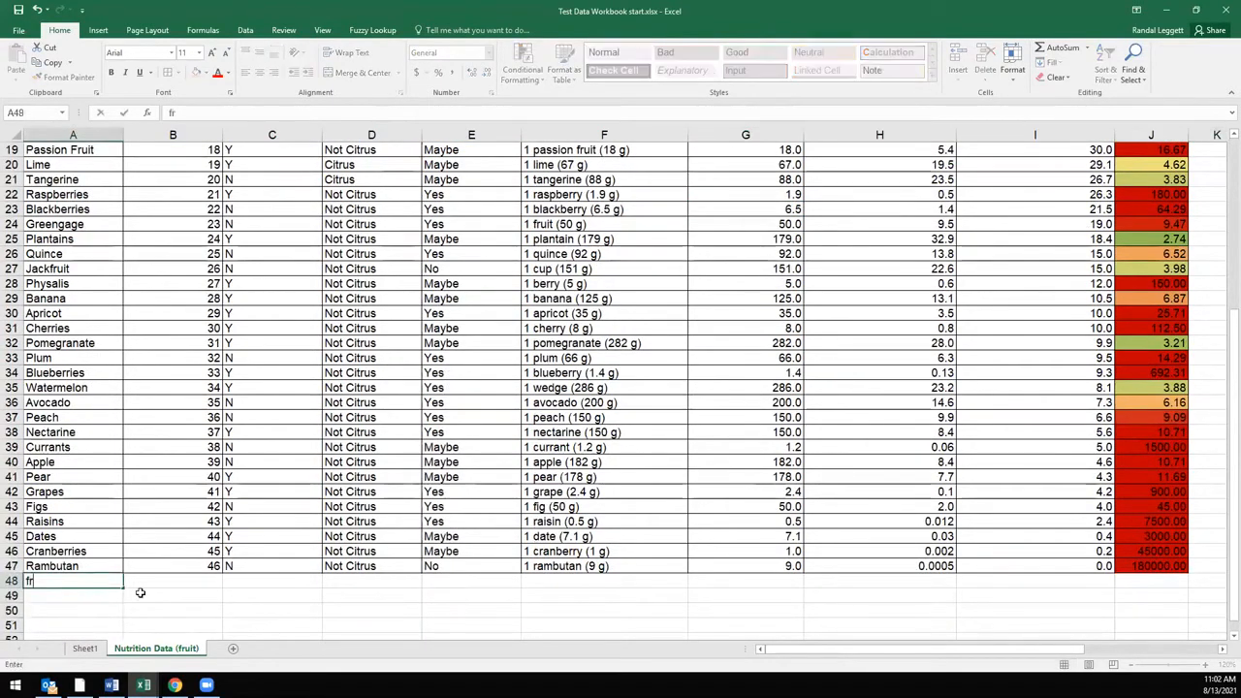
key(Return)
text(fruit b)
key(Return)
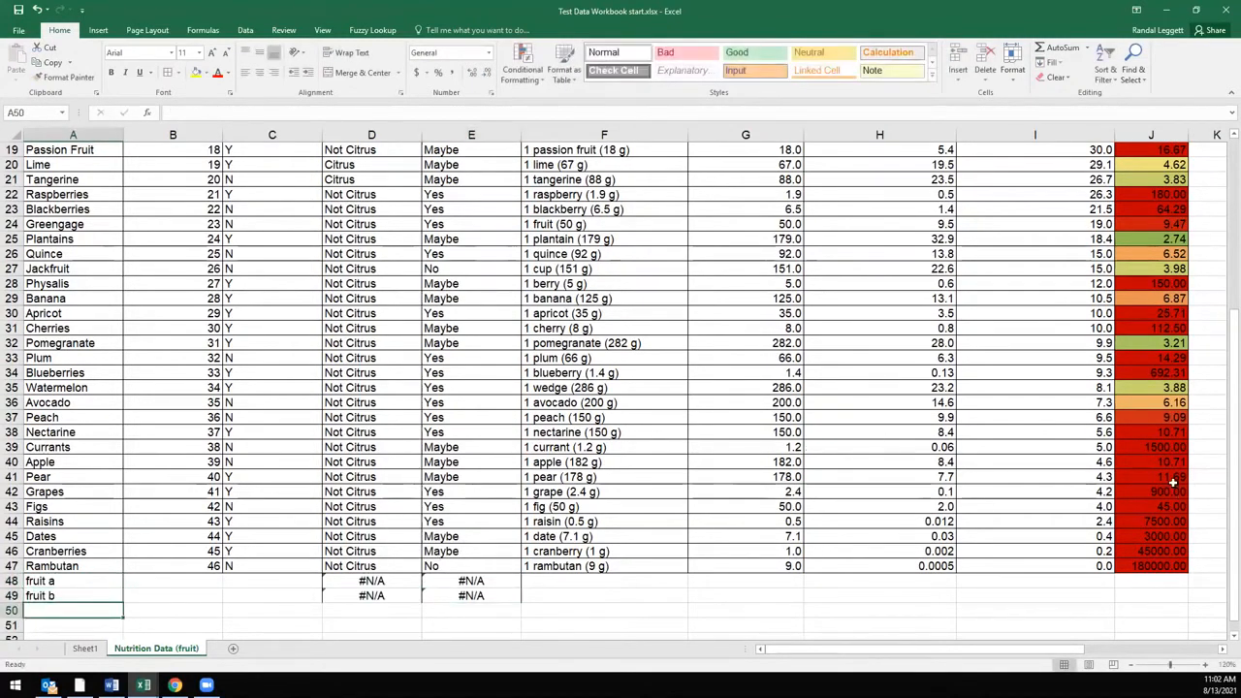
- Enter the formula =COUNT(A2:A49) in K1 to count the entries in the Food column
scroll(1173, 483, up, 6)
click(1212, 153)
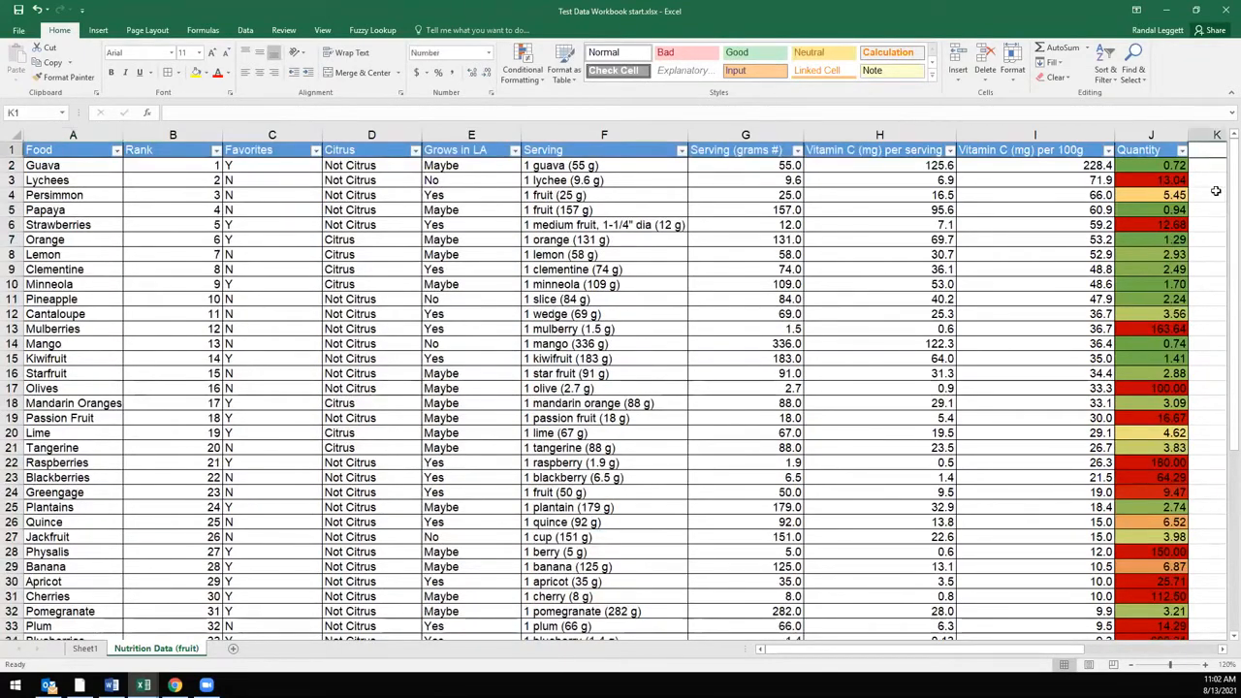
click(1222, 652)
click(1223, 653)
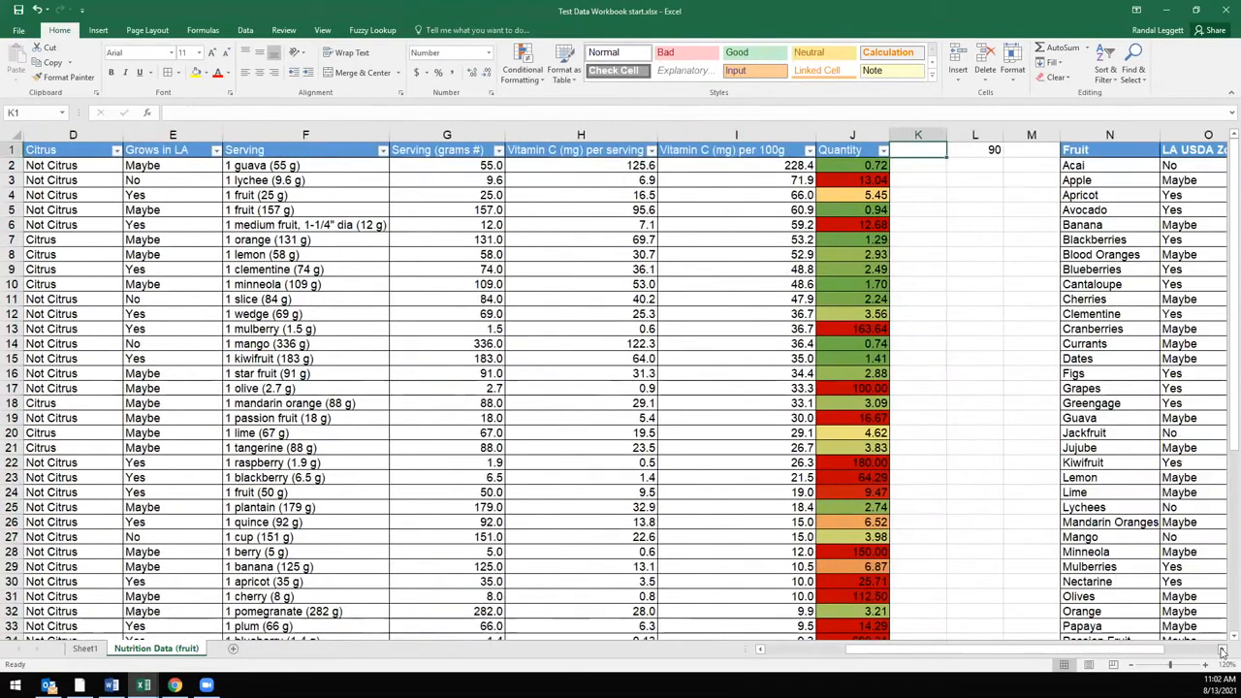
click(1223, 652)
text(=)
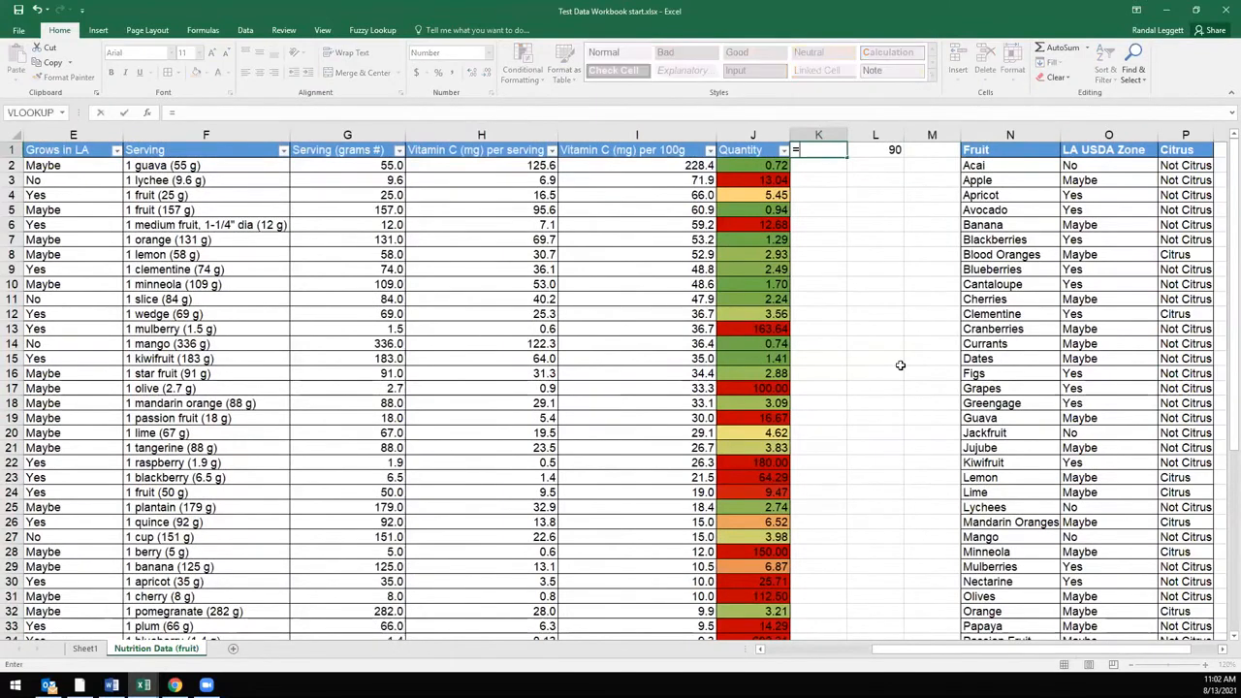
text(coun)
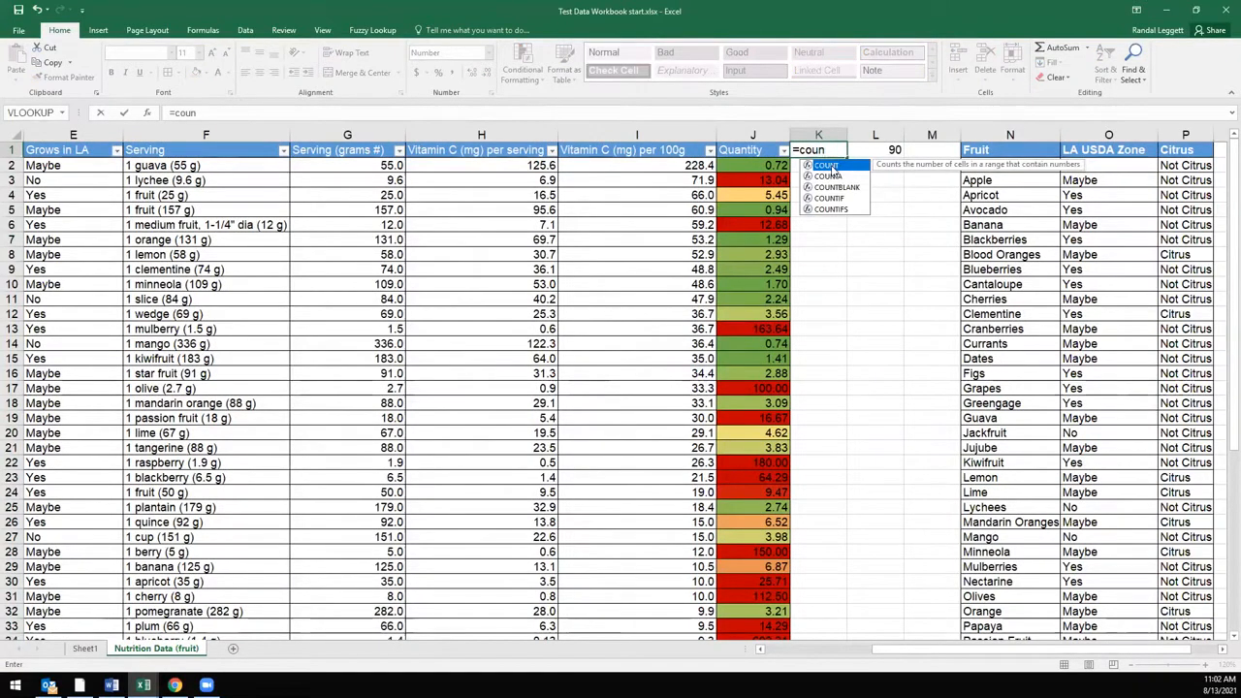
double_click(829, 168)
drag(880, 656, 785, 652)
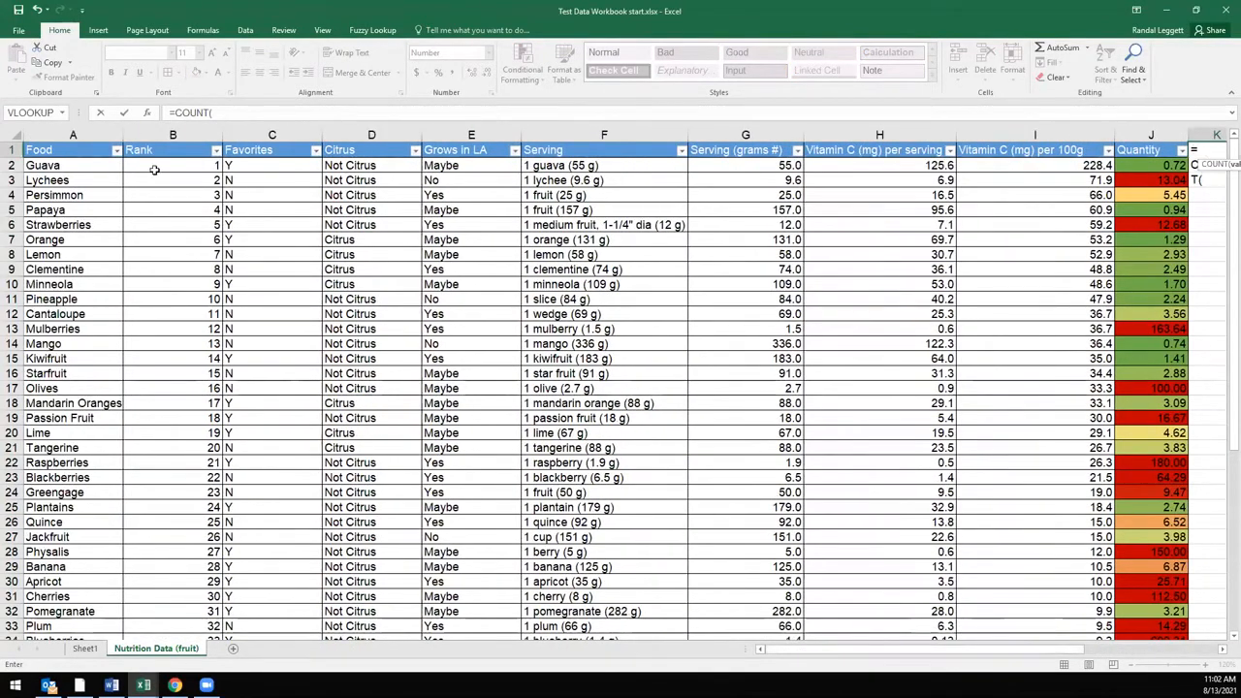
scroll(155, 315, down, 8)
scroll(154, 340, up, 8)
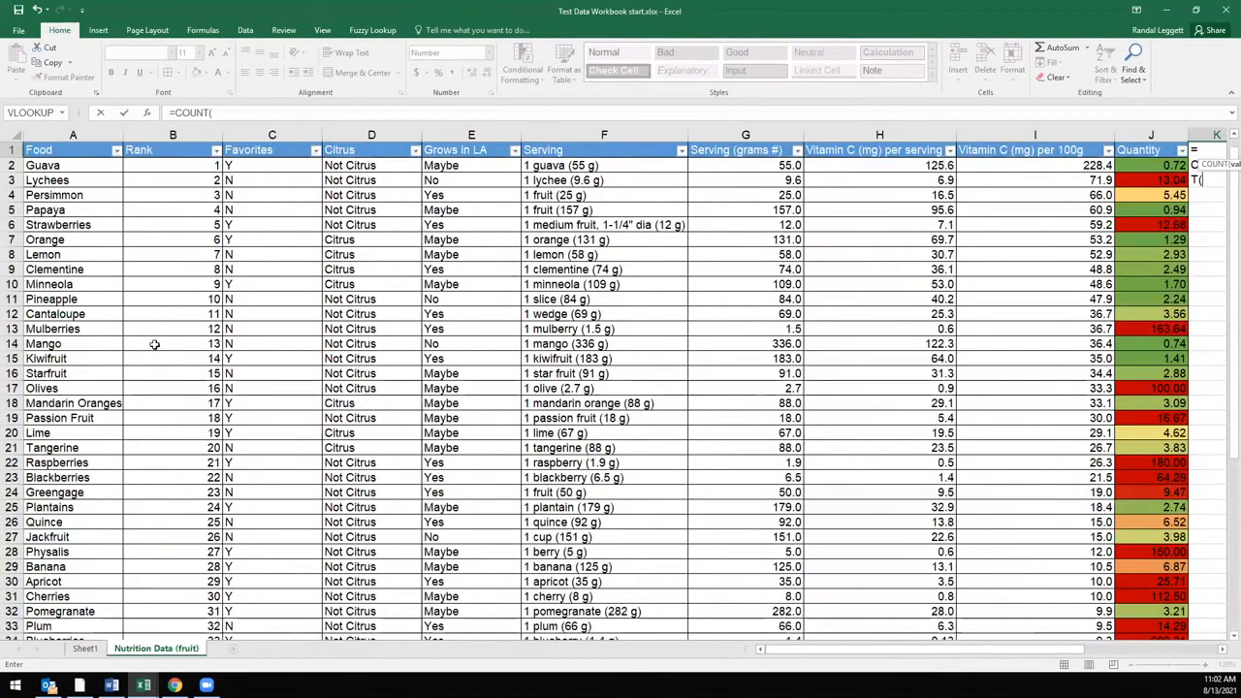
drag(101, 165, 71, 625)
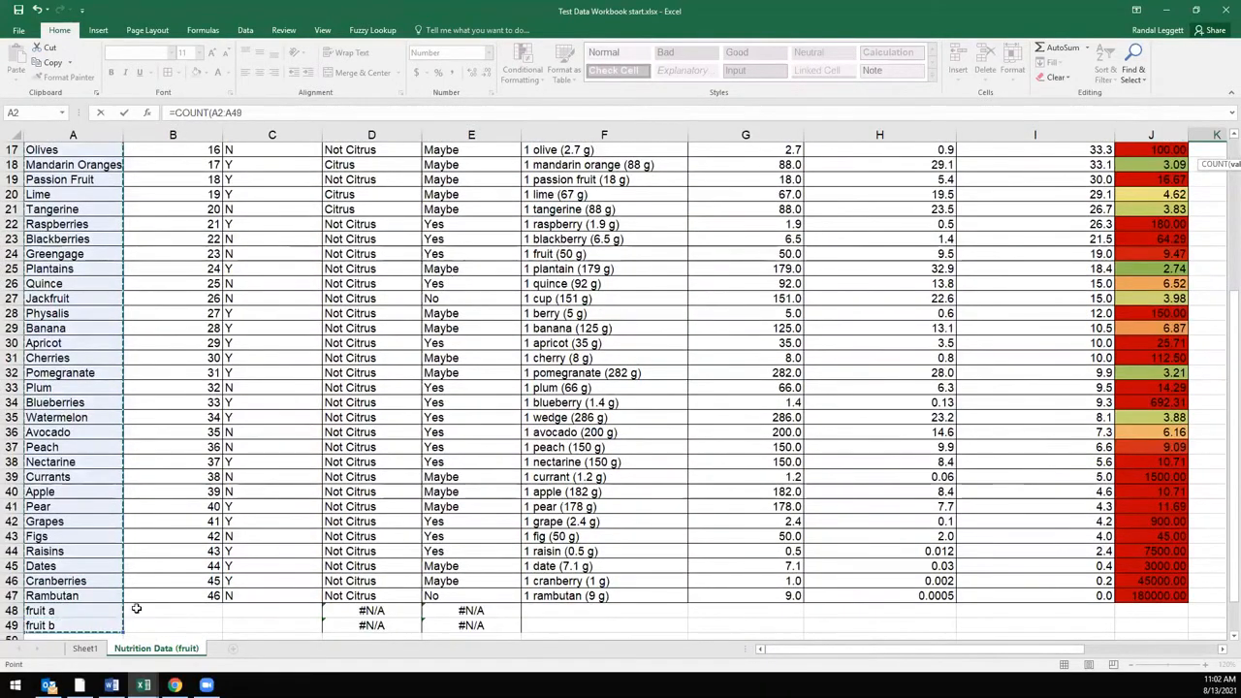
text())
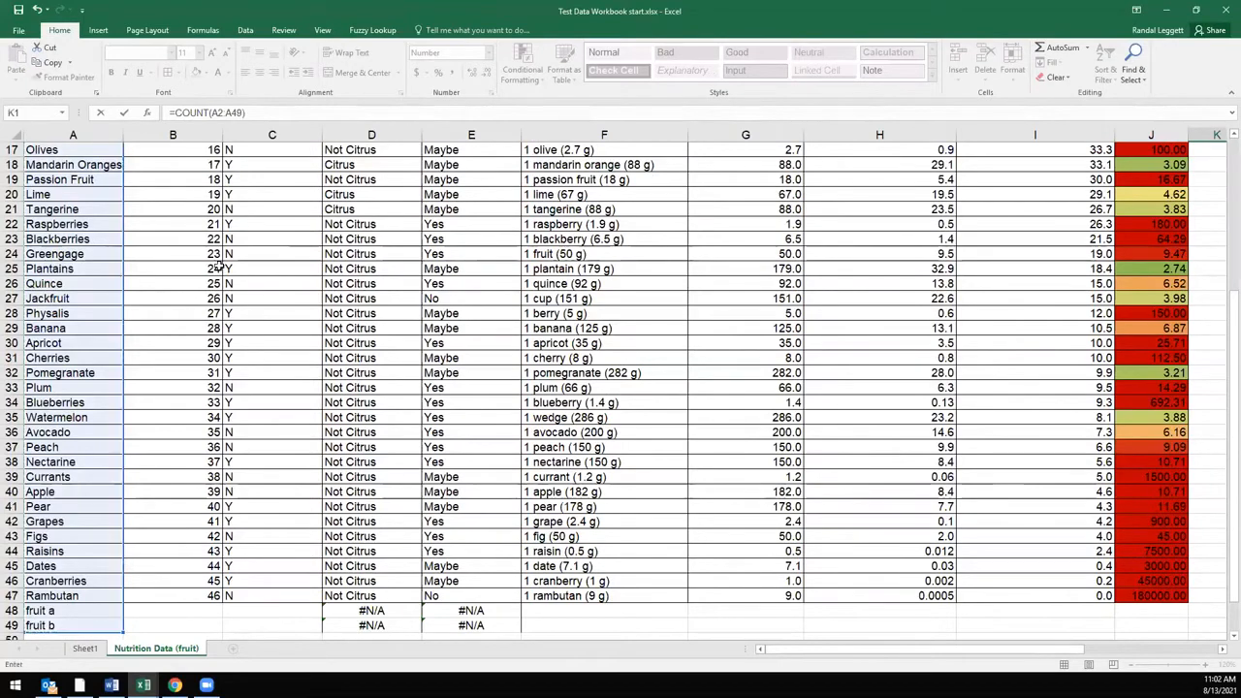
- Replace the formula in K1 with =COUNT(A:A) so that it covers the entire Food column
click(87, 135)
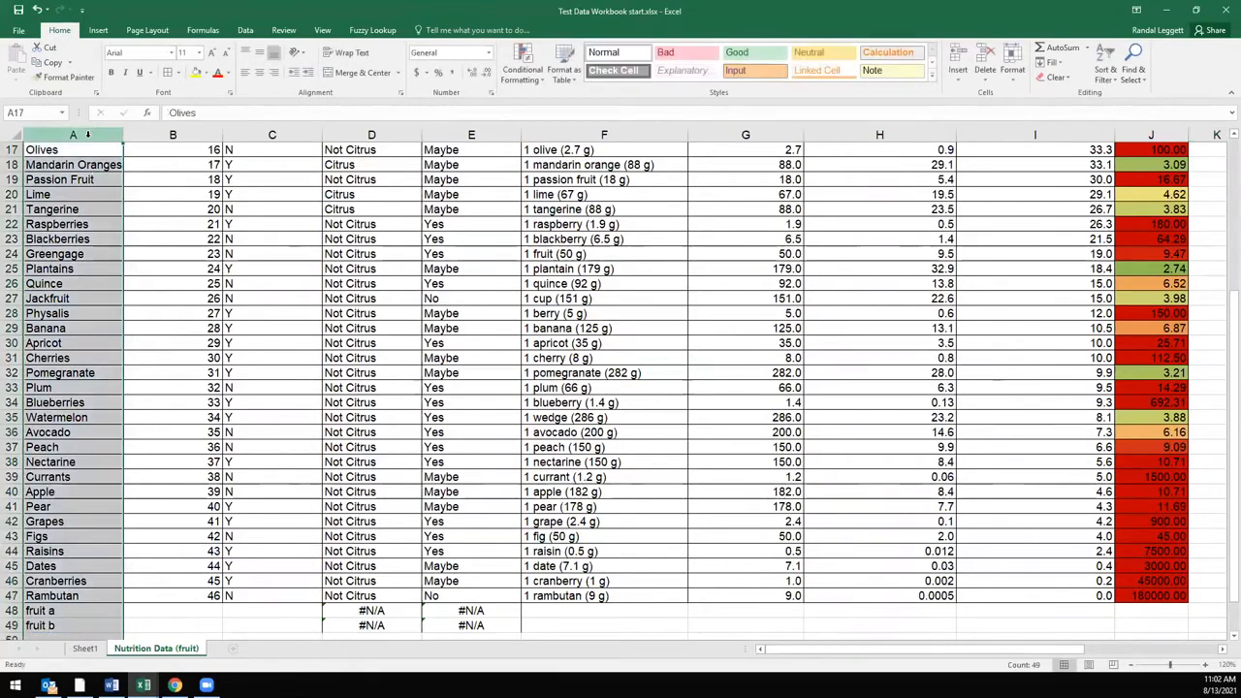
scroll(896, 258, up, 5)
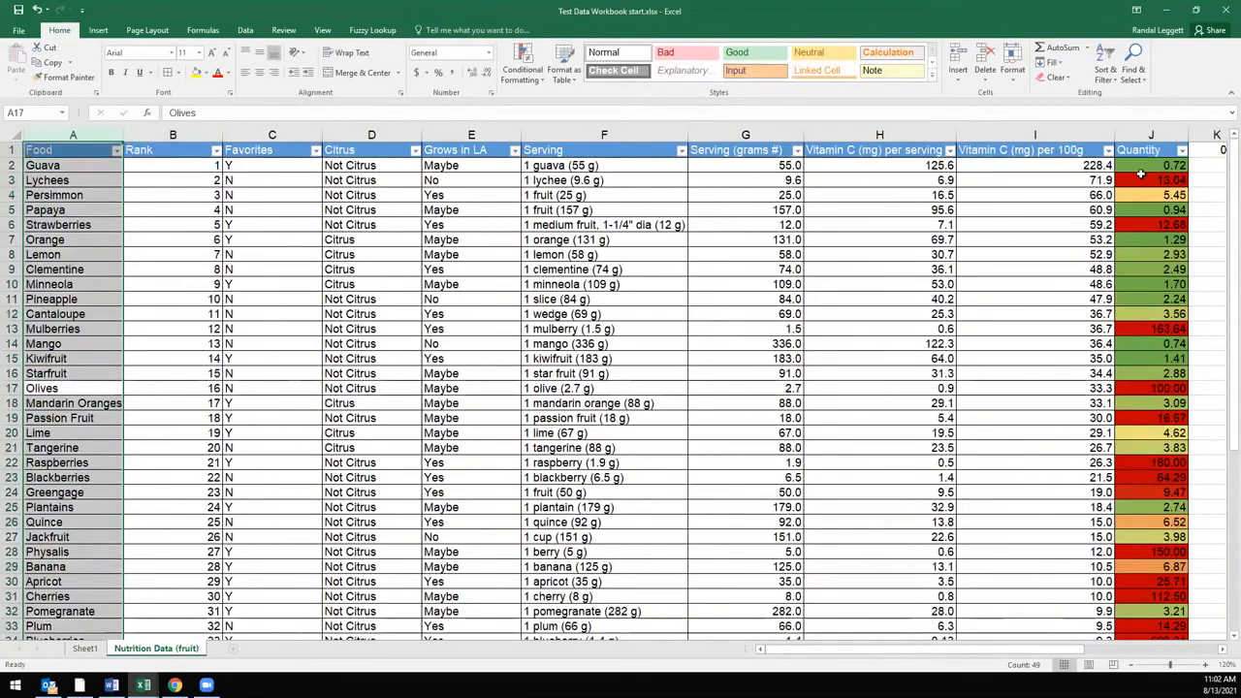
click(1216, 149)
text(=cou)
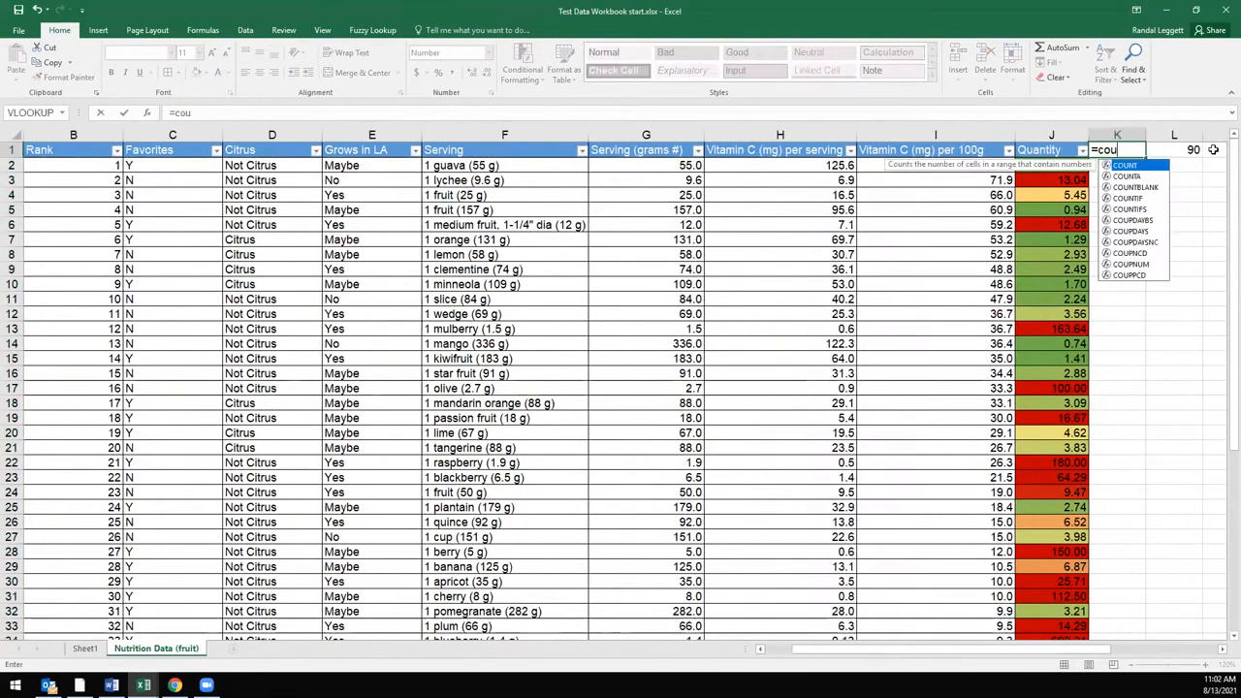
text(nt()
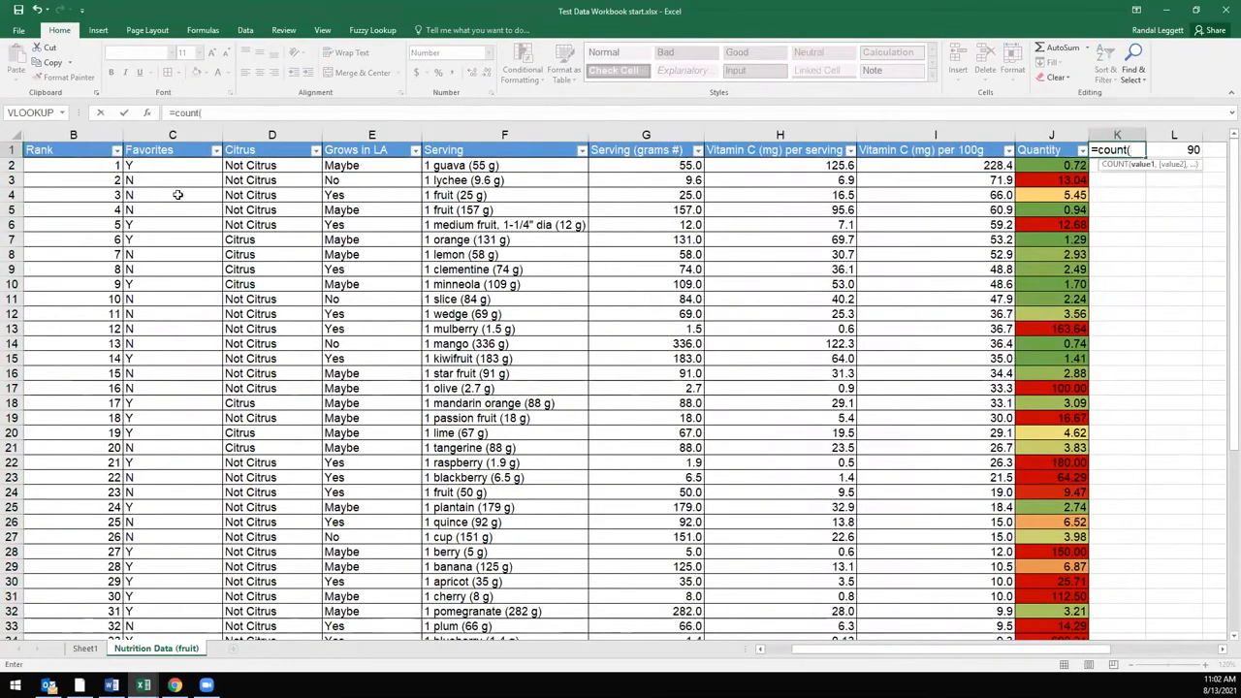
click(762, 649)
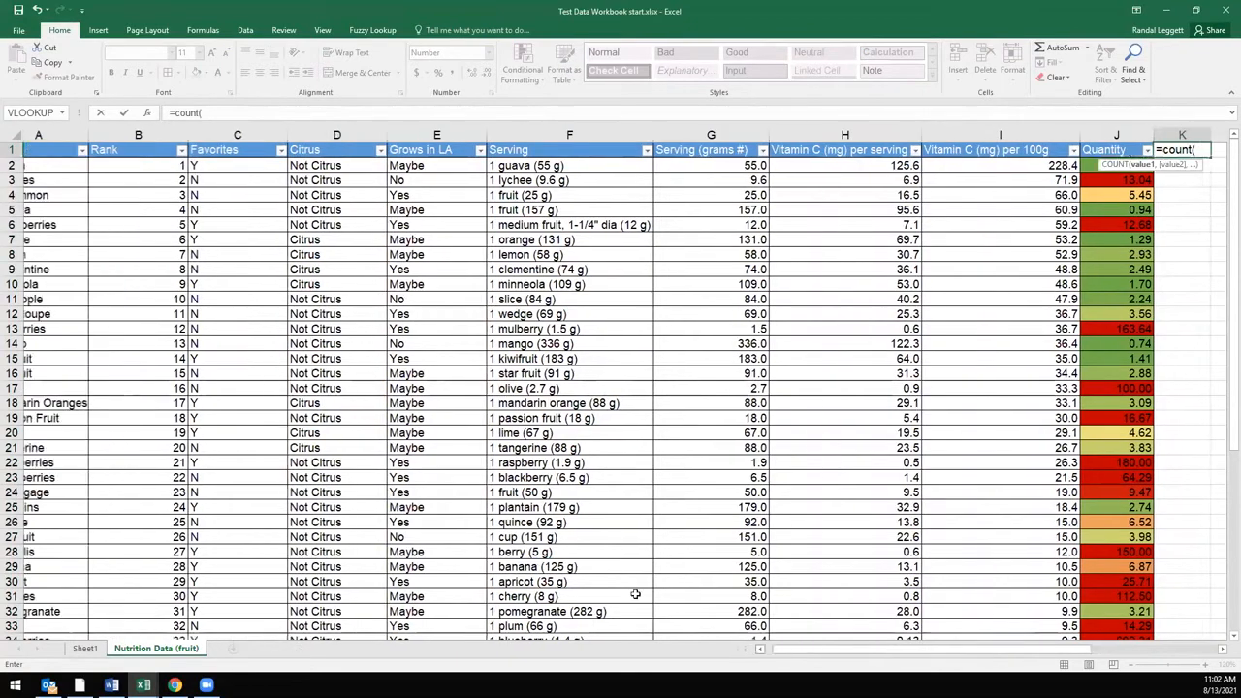
click(74, 135)
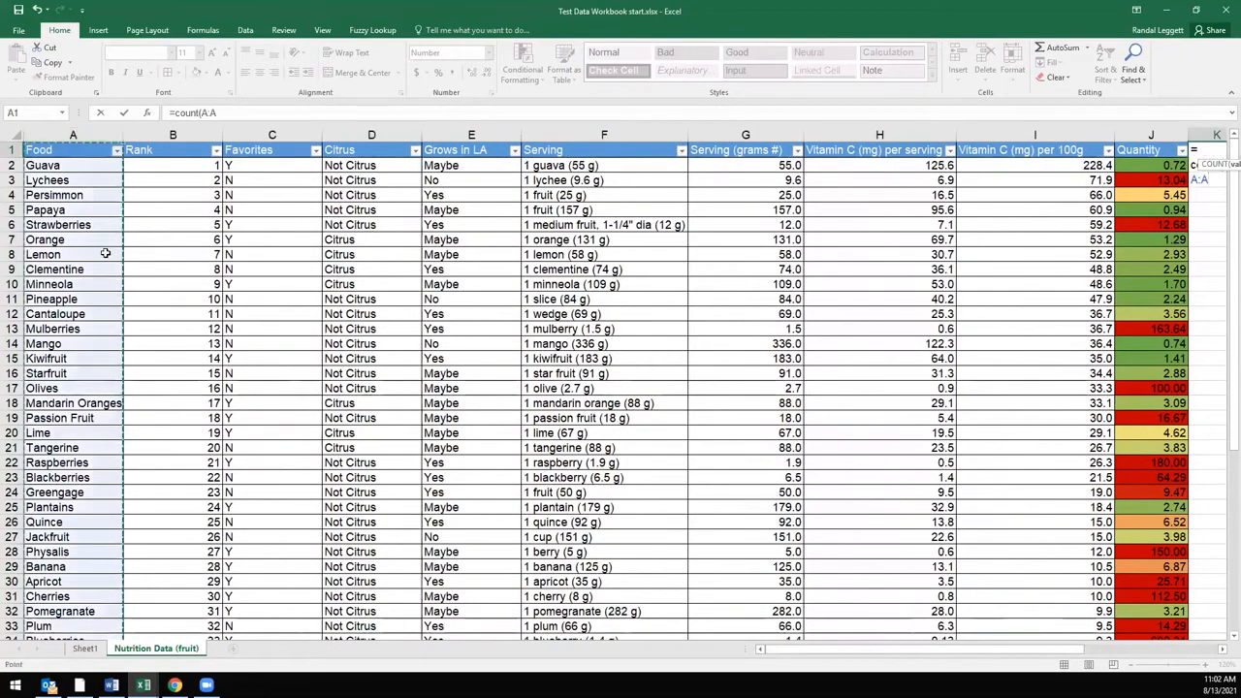
key(Return)
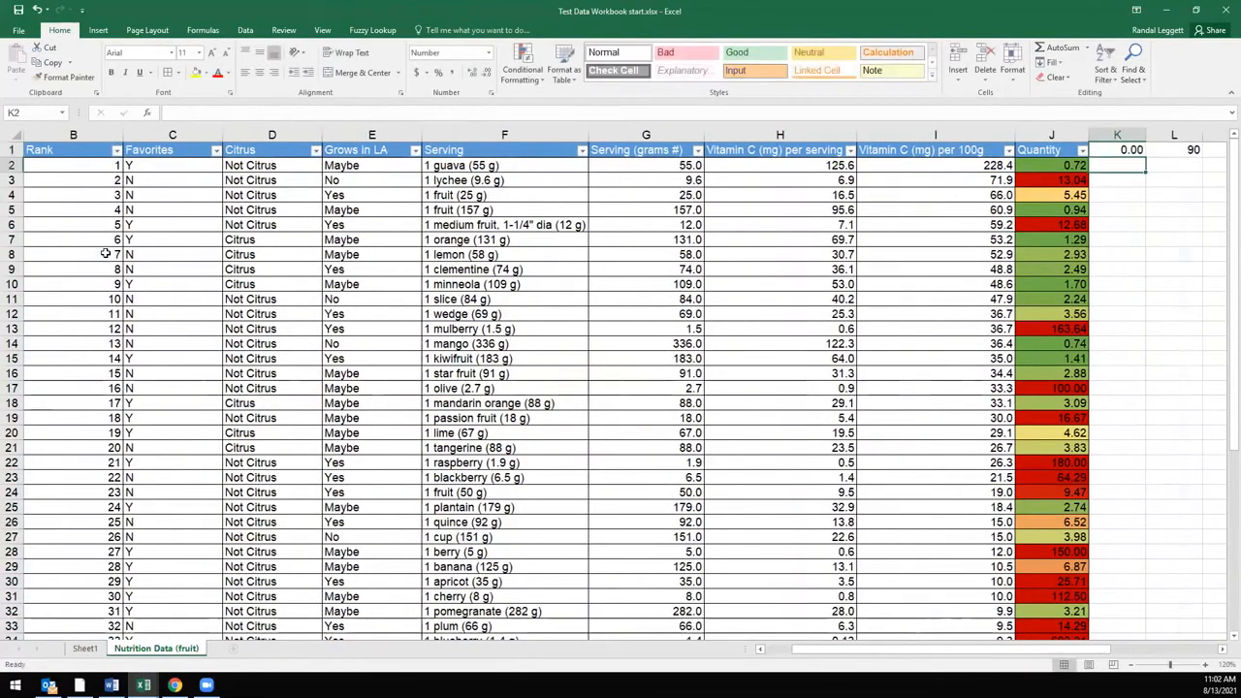
- Change the formula in K1 to =COUNTA(A:A) to count all non-empty cells in the Food column
click(257, 112)
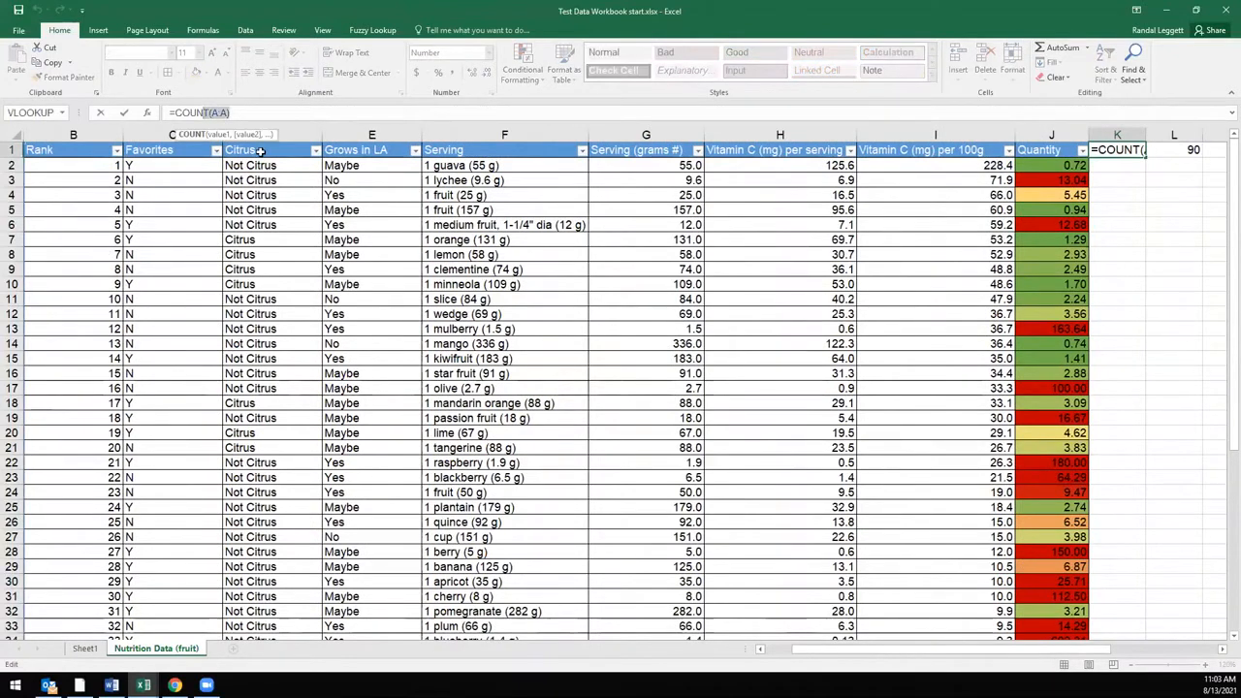
text(t)
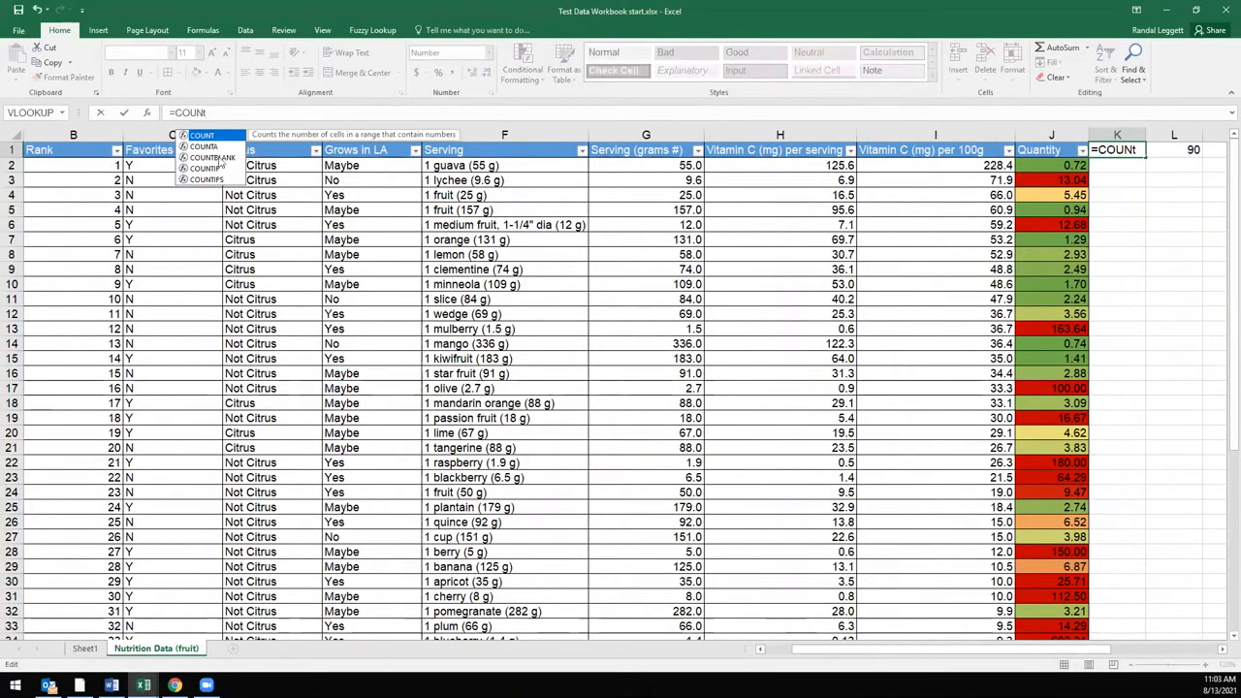
click(217, 148)
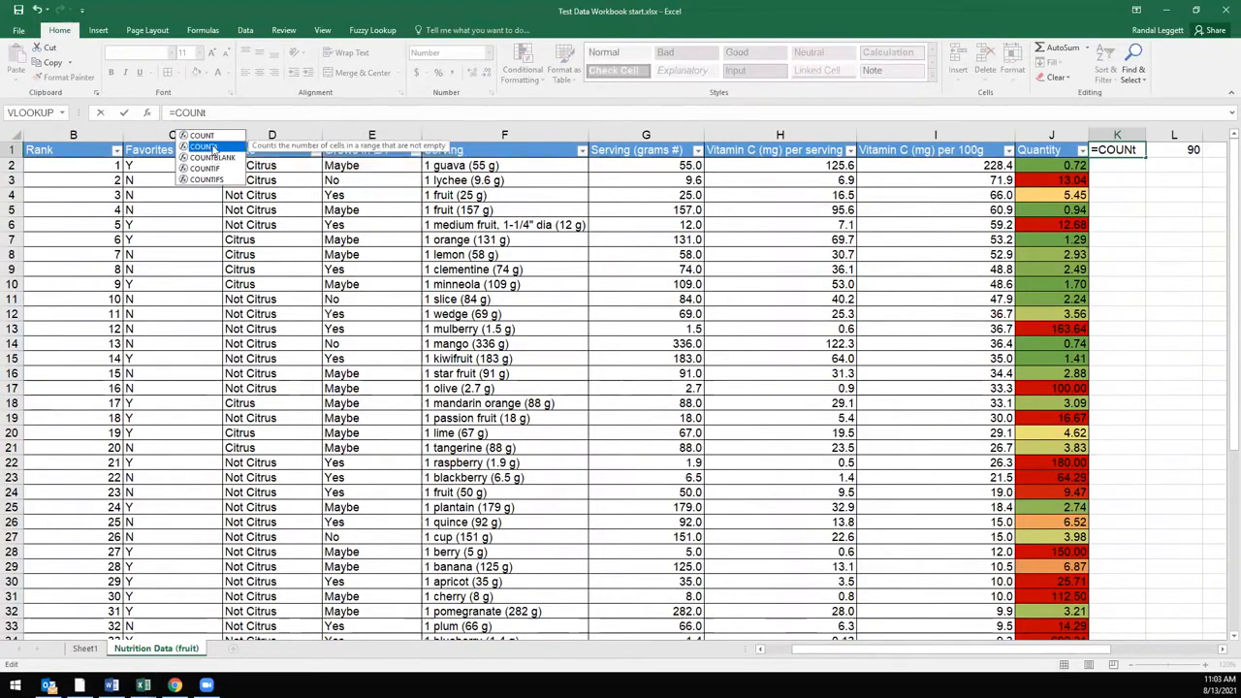
double_click(213, 148)
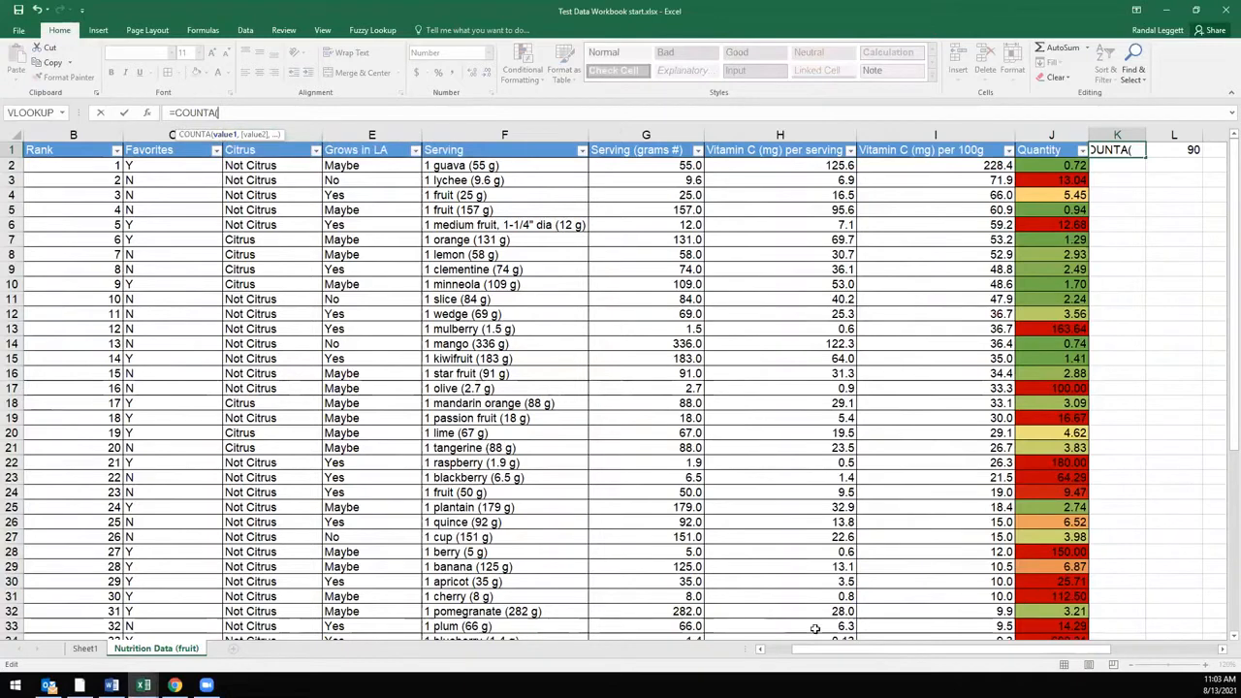
click(761, 651)
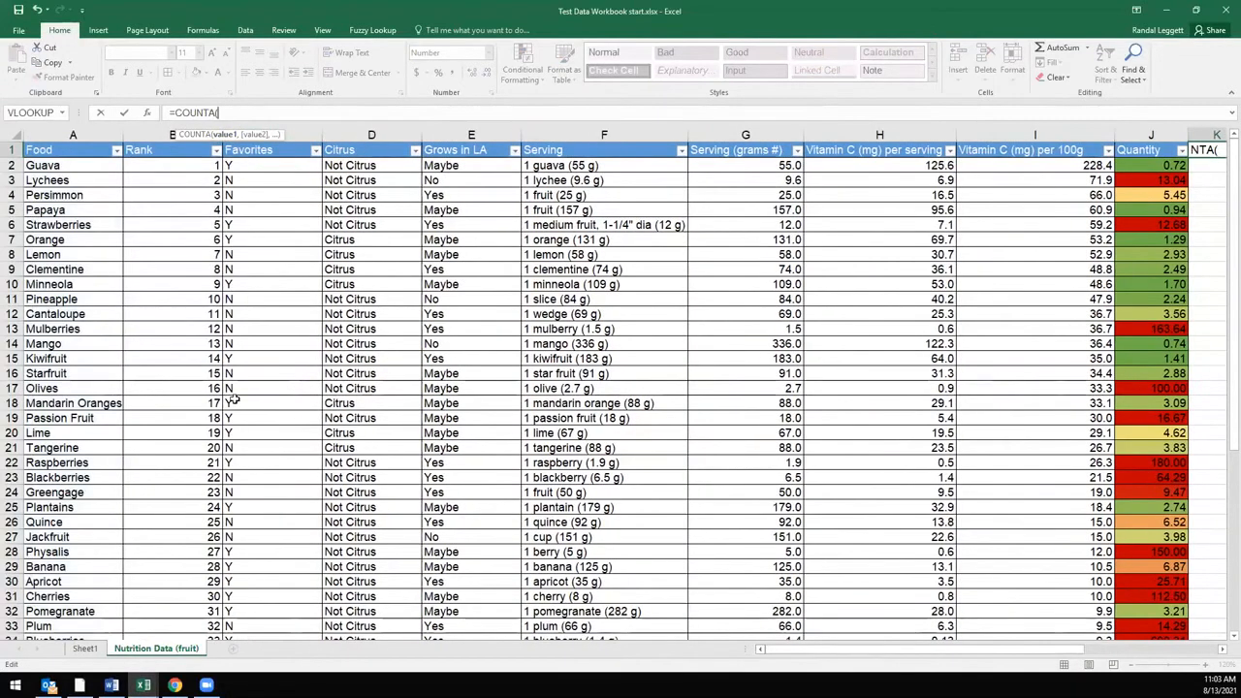
click(76, 136)
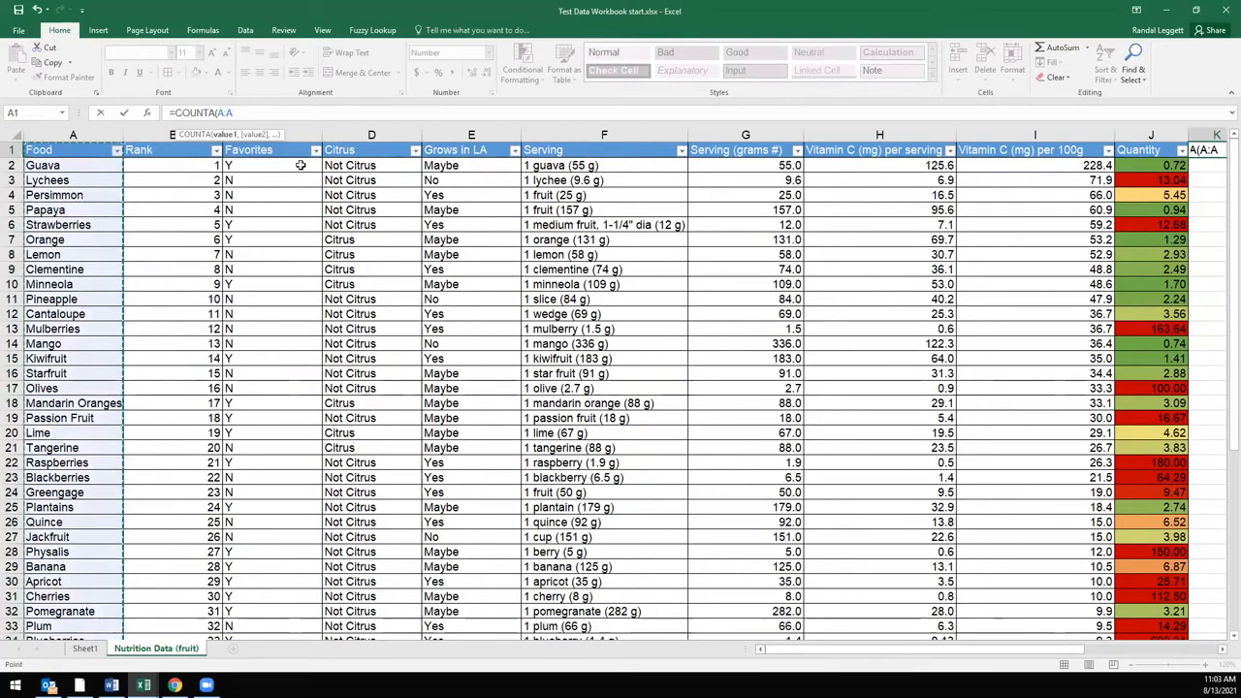
text())
key(ctrl+Return)
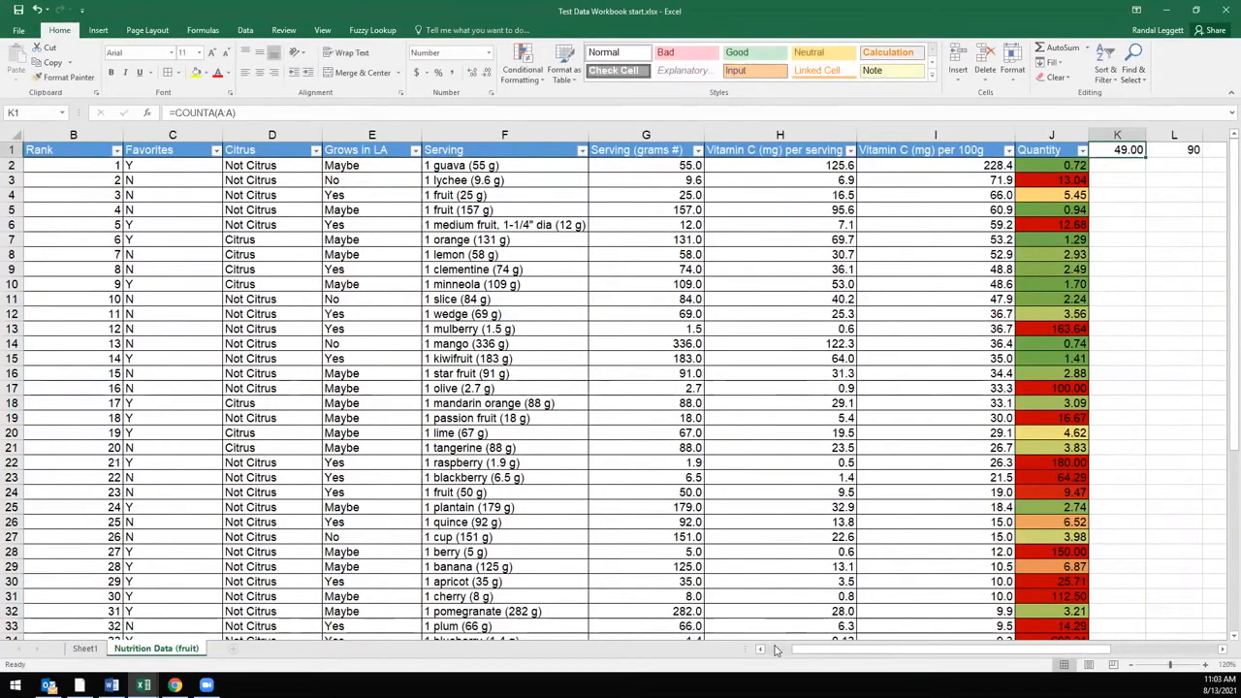
- Select the Food column from fruit b up to its header to check the counted cells against K1
scroll(673, 595, left, 2)
scroll(71, 329, down, 7)
scroll(69, 339, down, 5)
drag(75, 316, 41, 129)
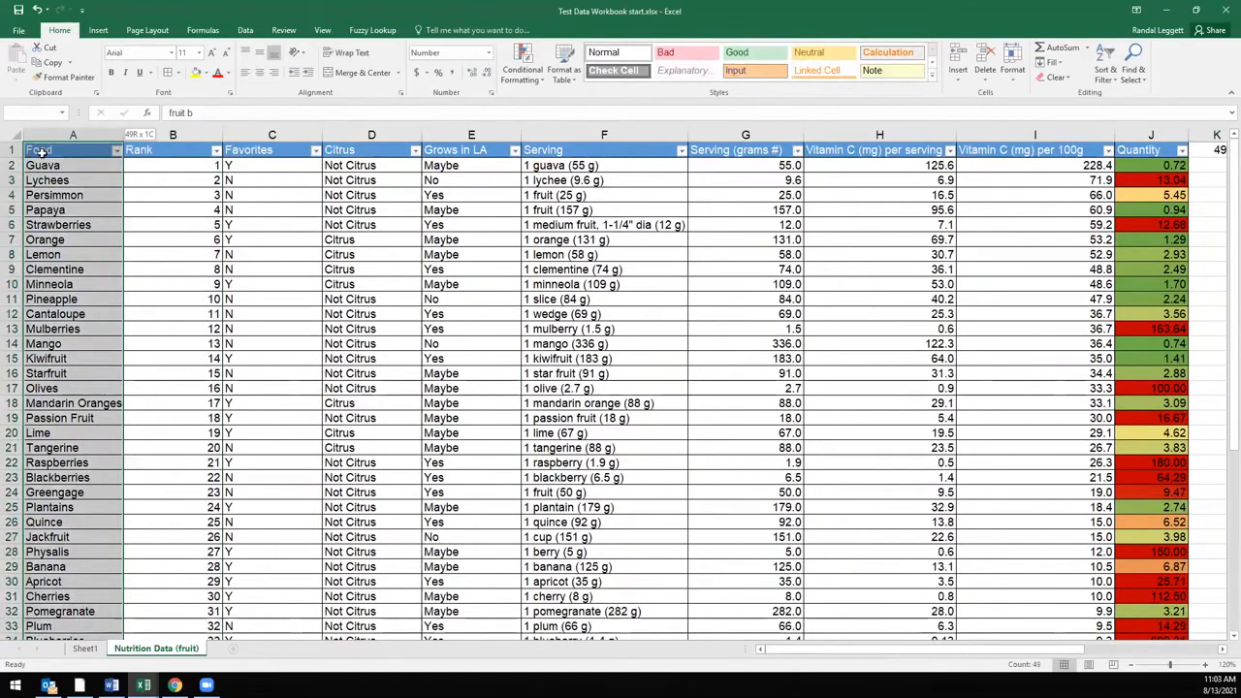
key(ctrl+Home)
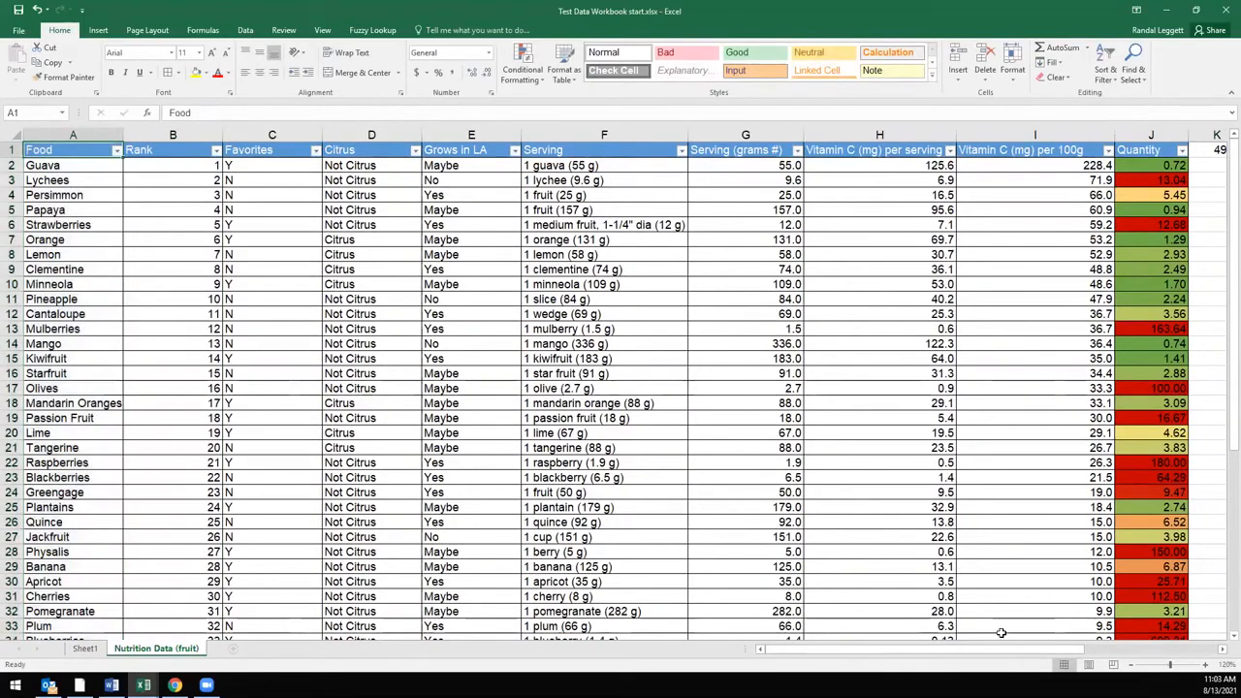
- Exclude the header row from the count by changing the formula in K1 to =COUNTA(A:A)-1
scroll(1005, 644, right, 2)
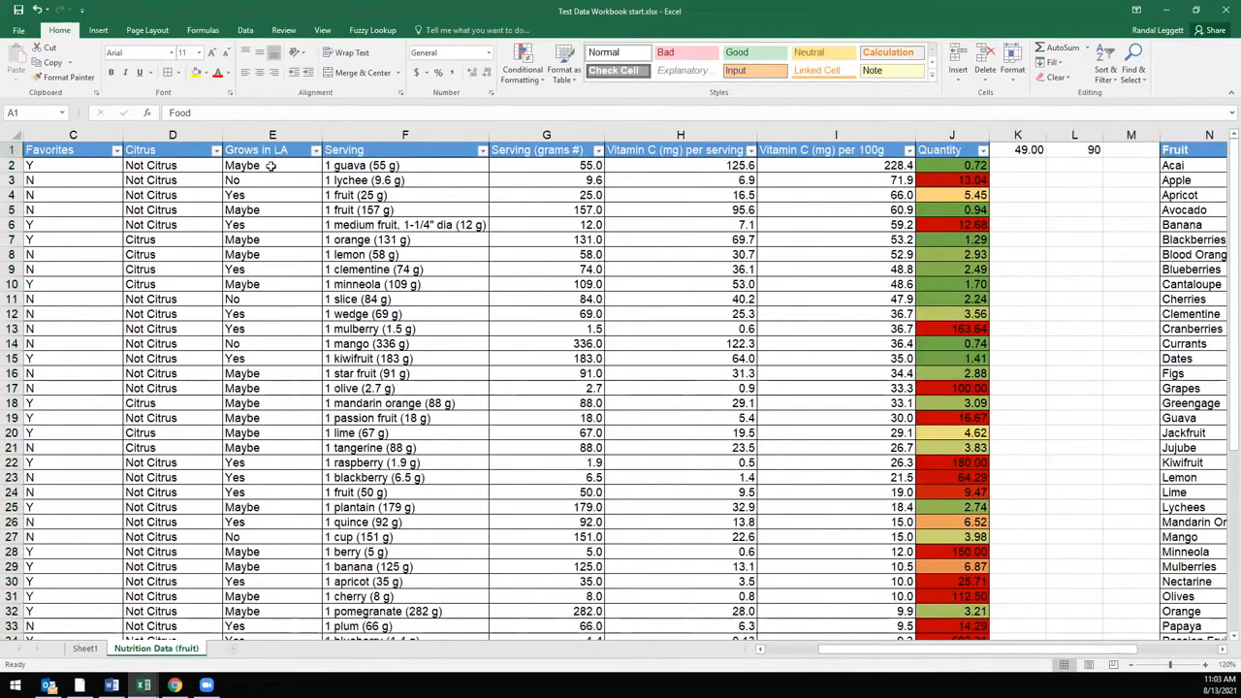
click(793, 652)
drag(793, 652, 861, 652)
click(921, 150)
click(251, 113)
text(-1)
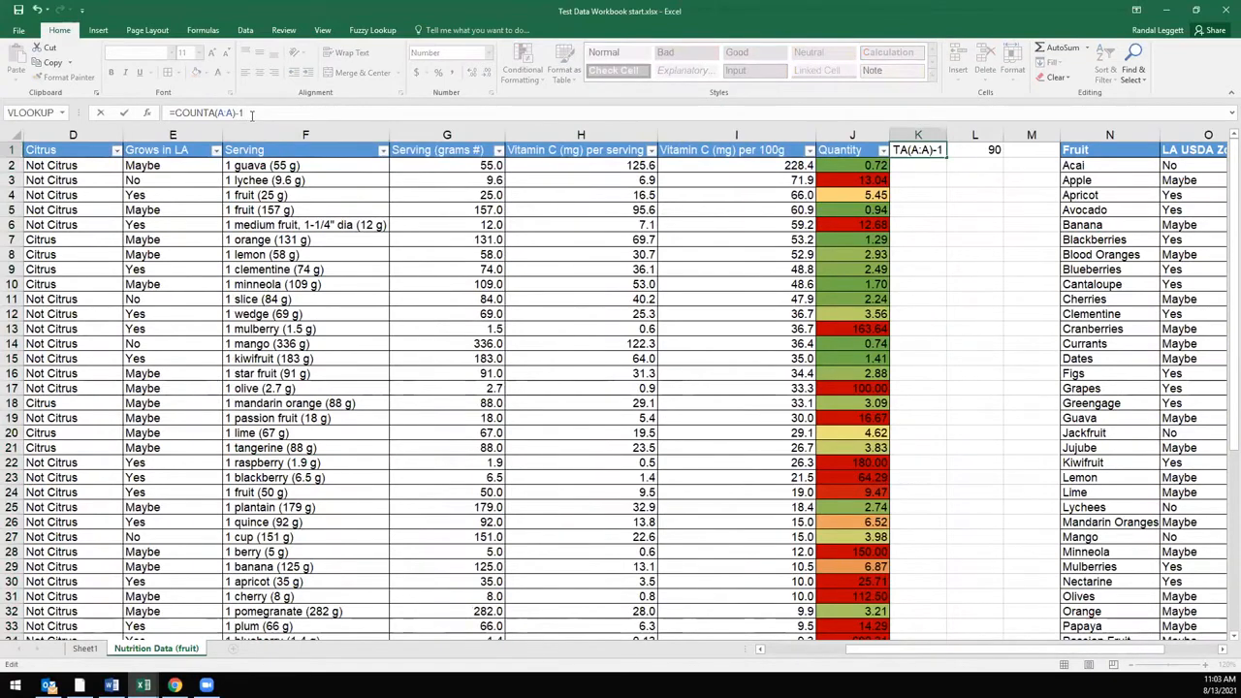
key(Return)
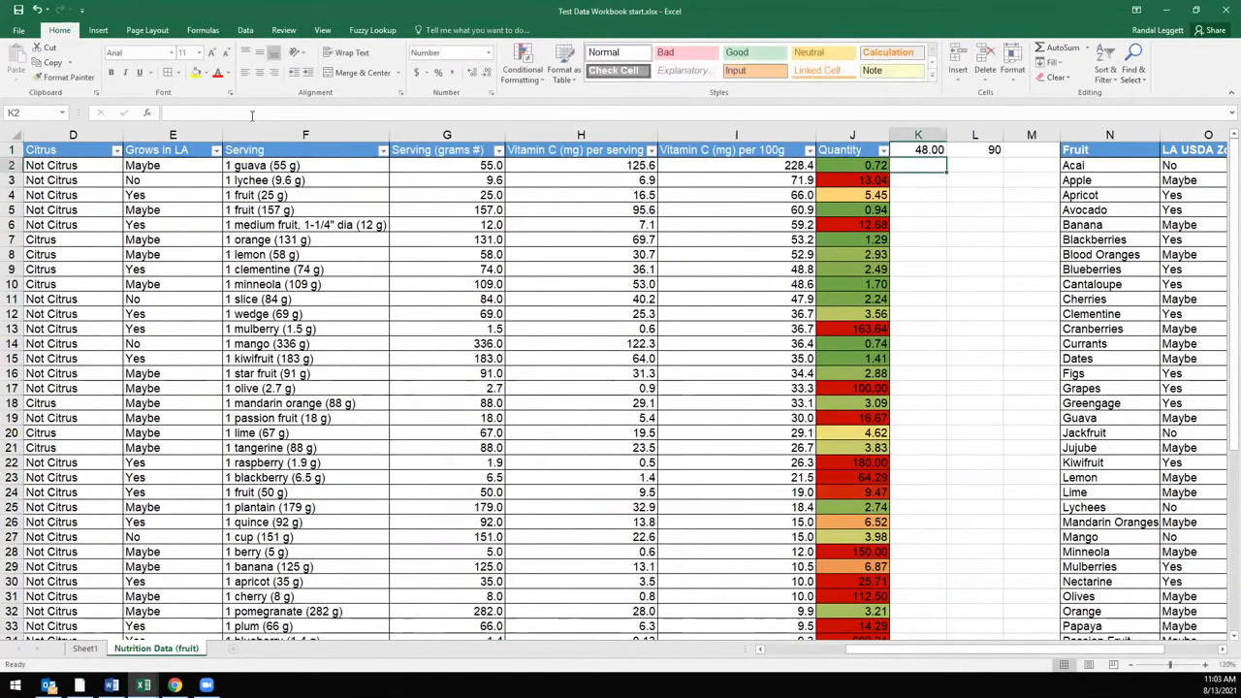
- Add two more entries, fruit and fruit d, in A50 and A51 below fruit b in the Food column
click(770, 650)
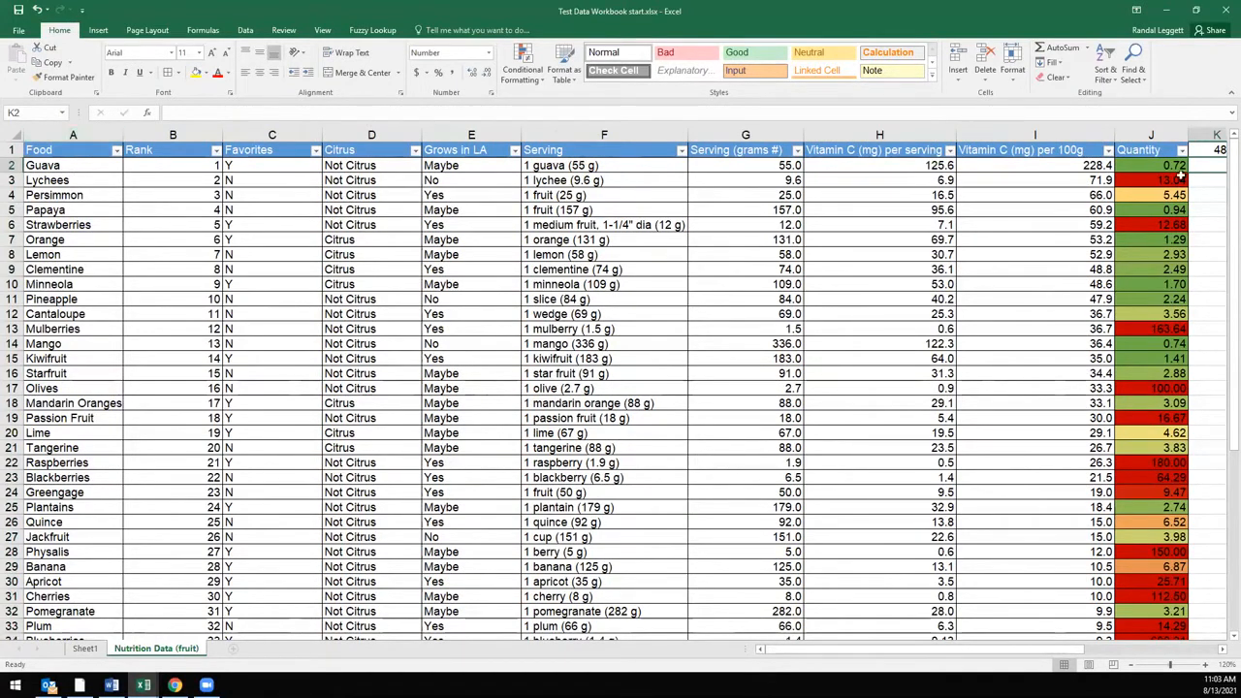
click(72, 135)
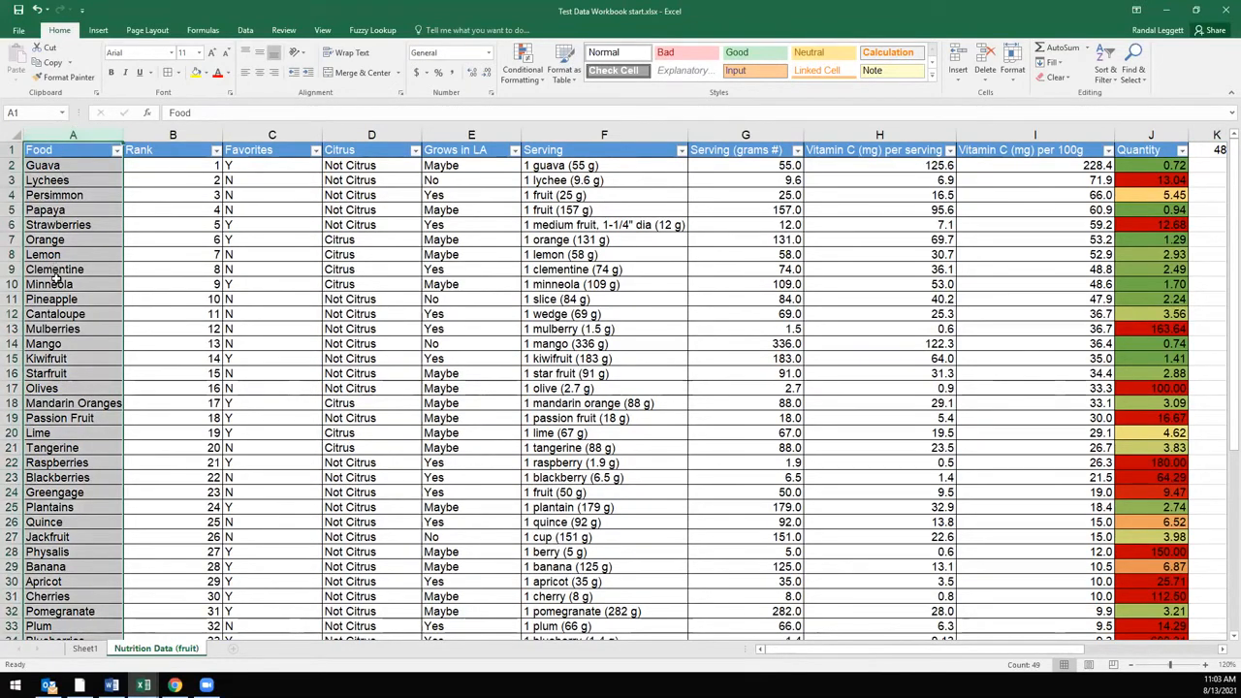
scroll(20, 407, down, 11)
click(37, 392)
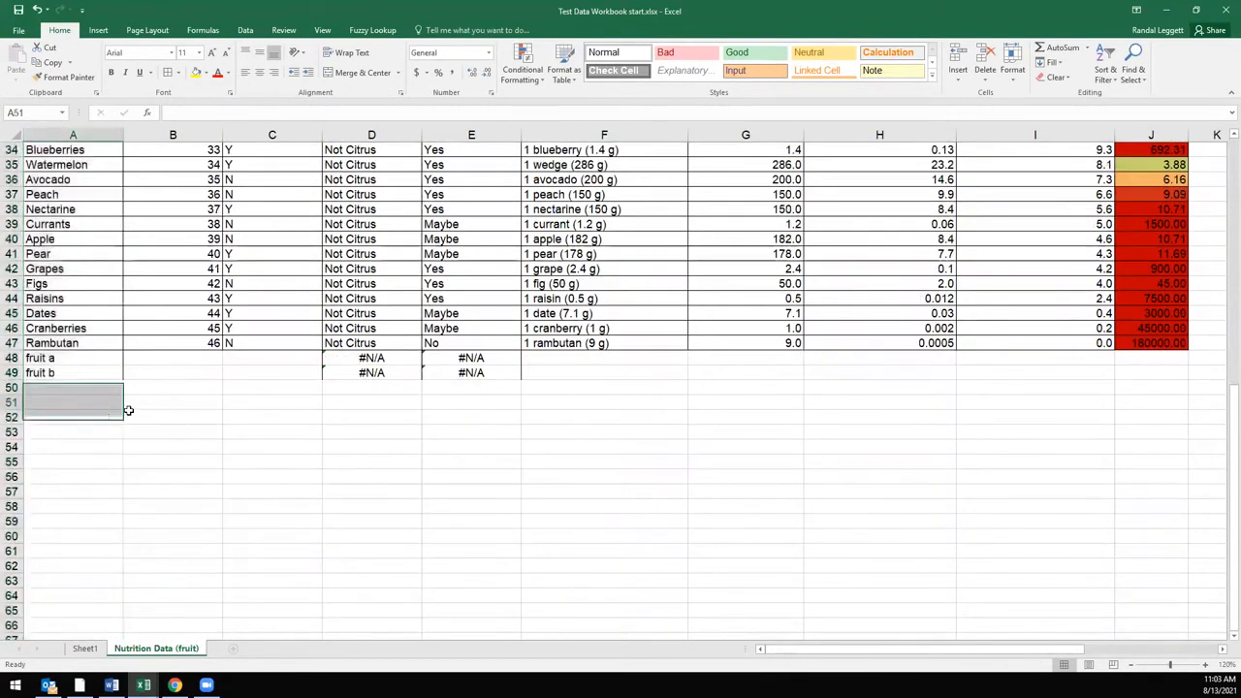
text(fruit)
key(Return)
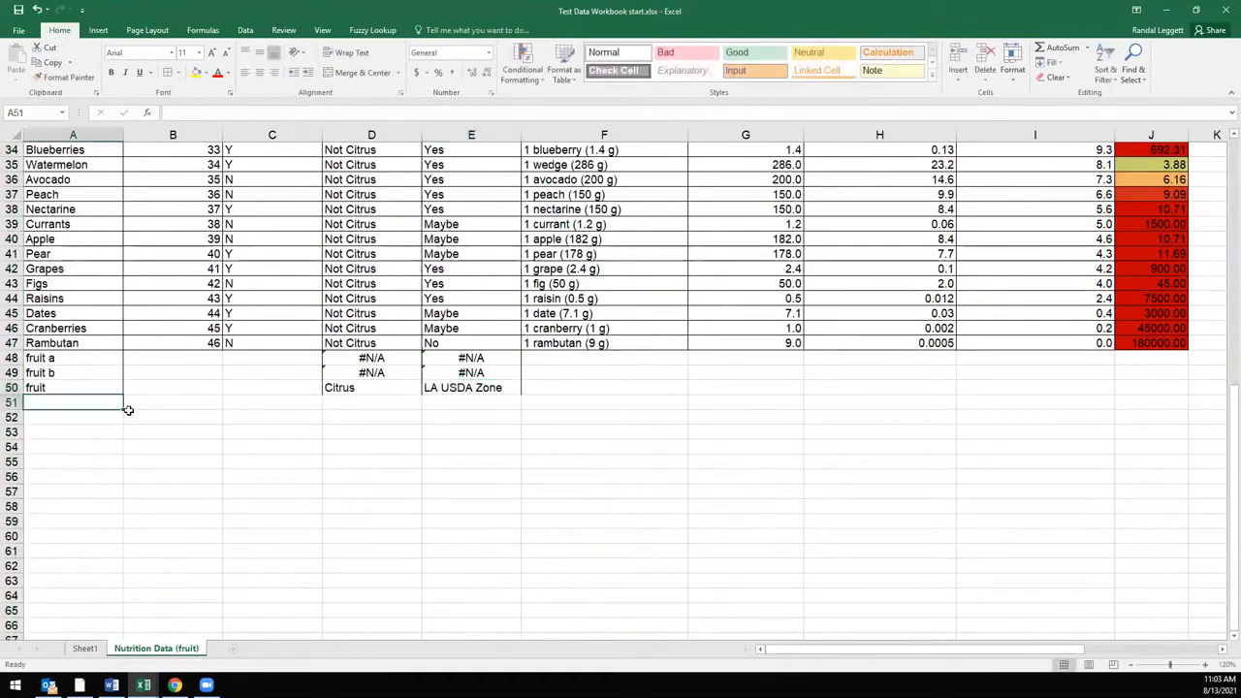
text(fruit)
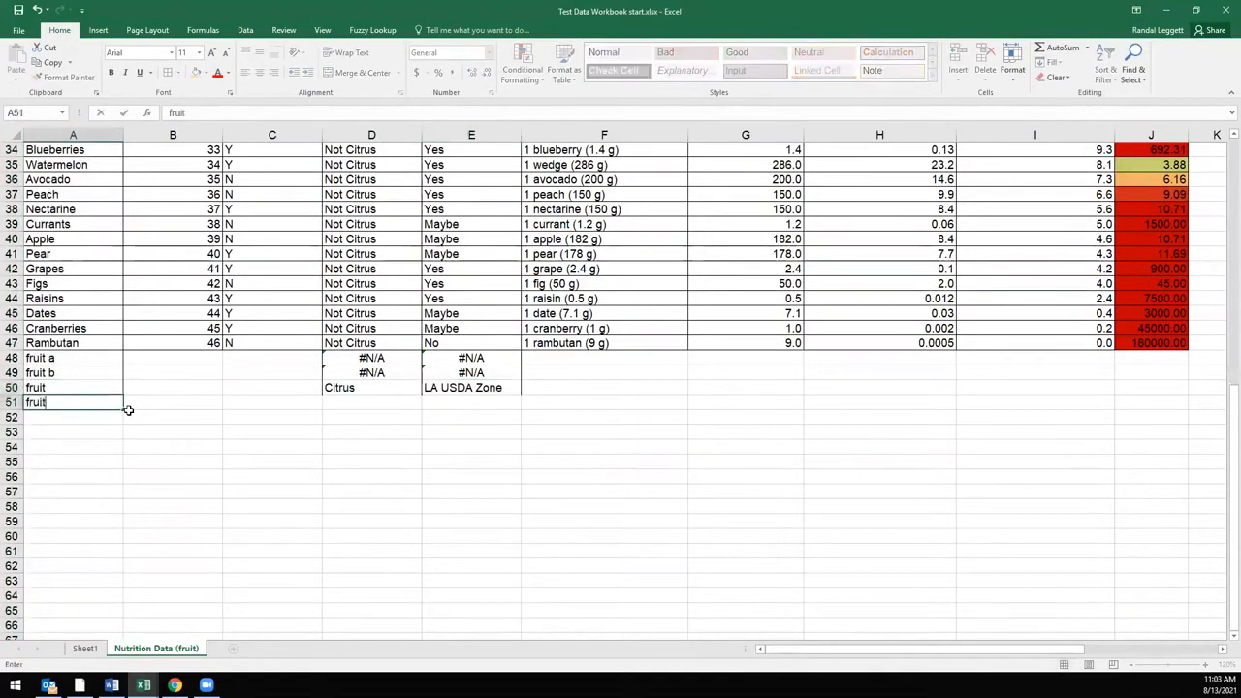
text( d)
key(Return)
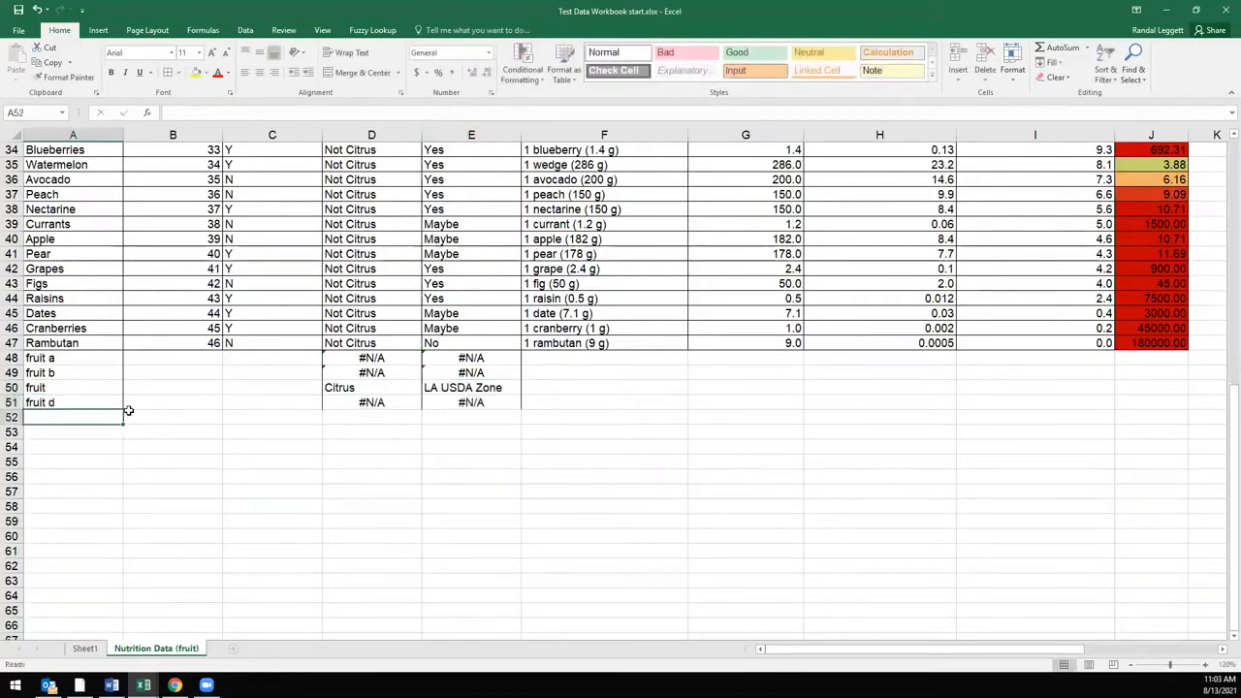
- Check the COUNTA result in K1 against the extended list in the Food column
key(ctrl+Home)
click(1216, 150)
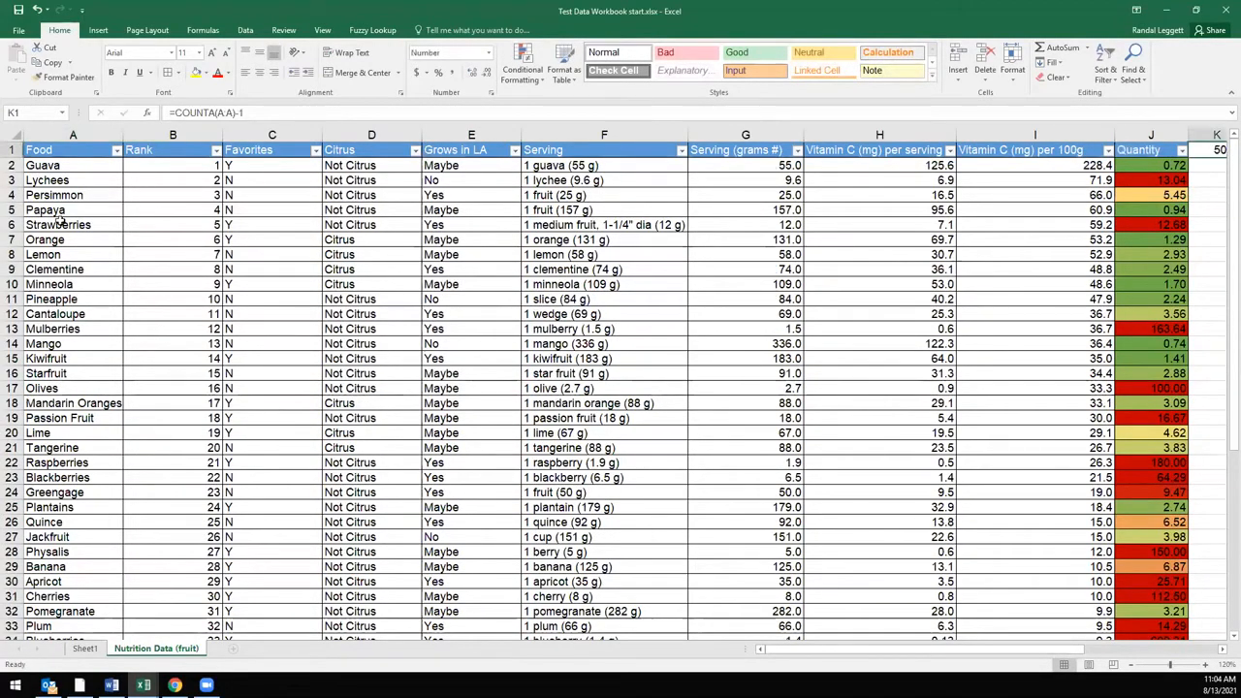
scroll(58, 221, down, 12)
scroll(47, 379, up, 12)
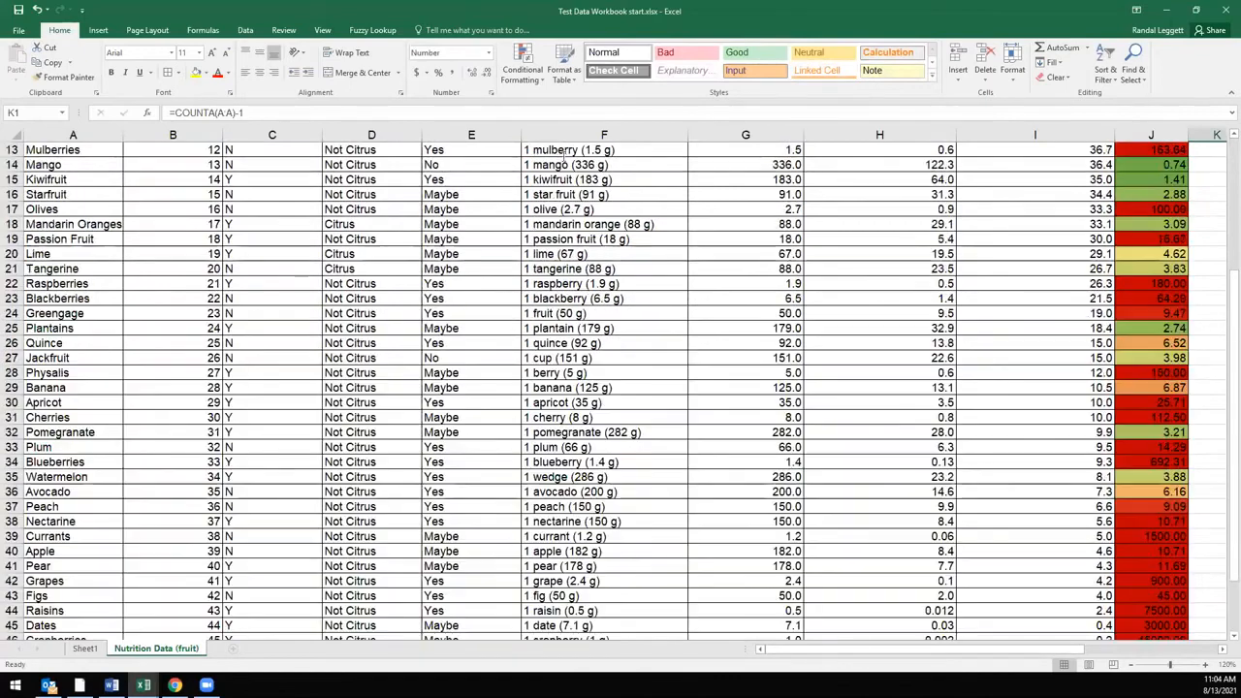
- Examine the header row and the first Food entry against the =COUNTA(A:A)-1 formula in K1
drag(40, 154, 1153, 153)
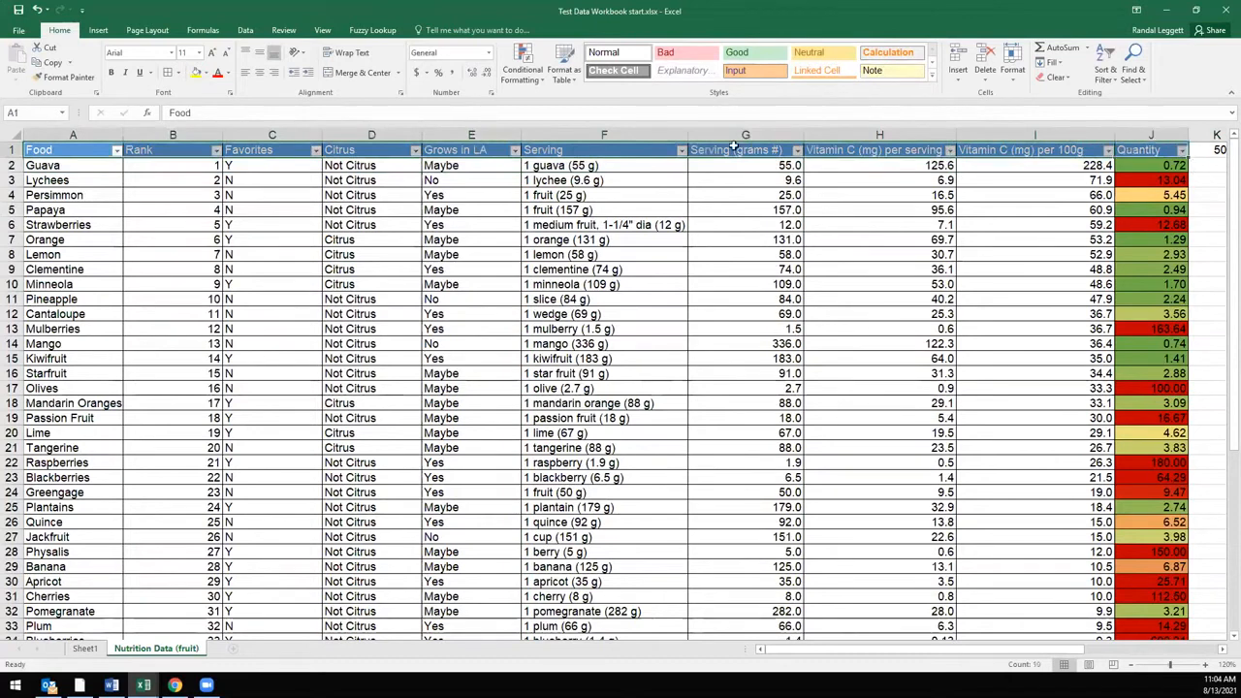
click(73, 165)
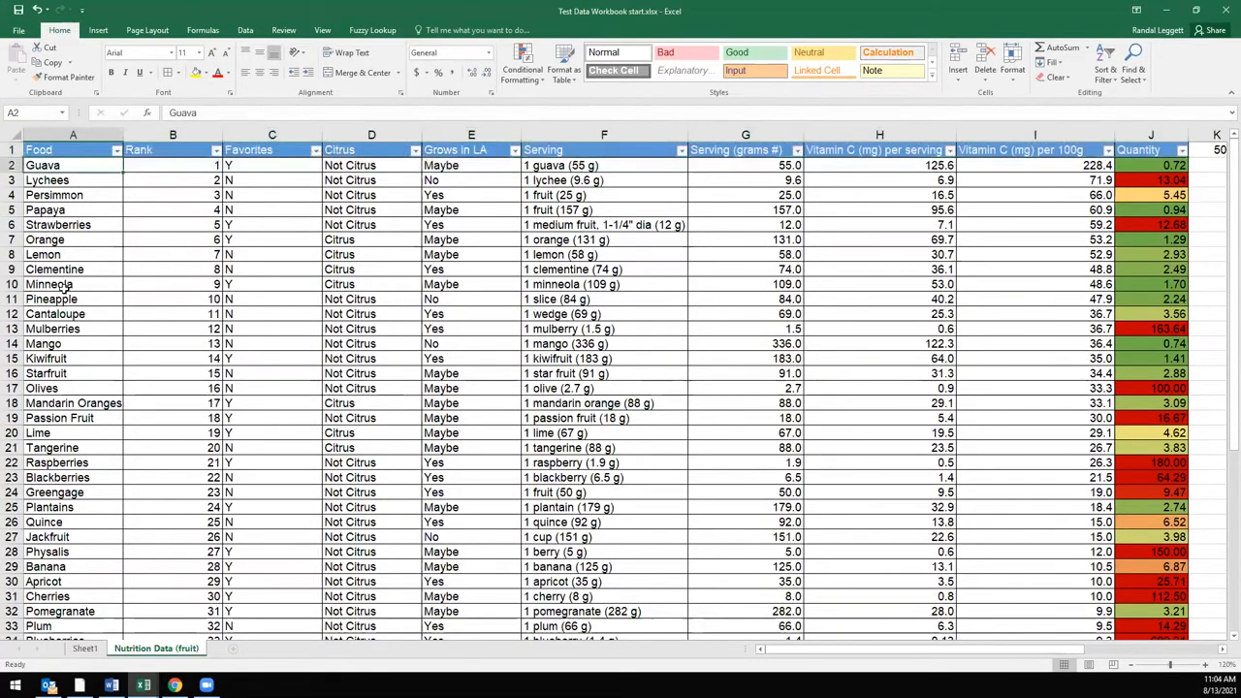
click(1212, 147)
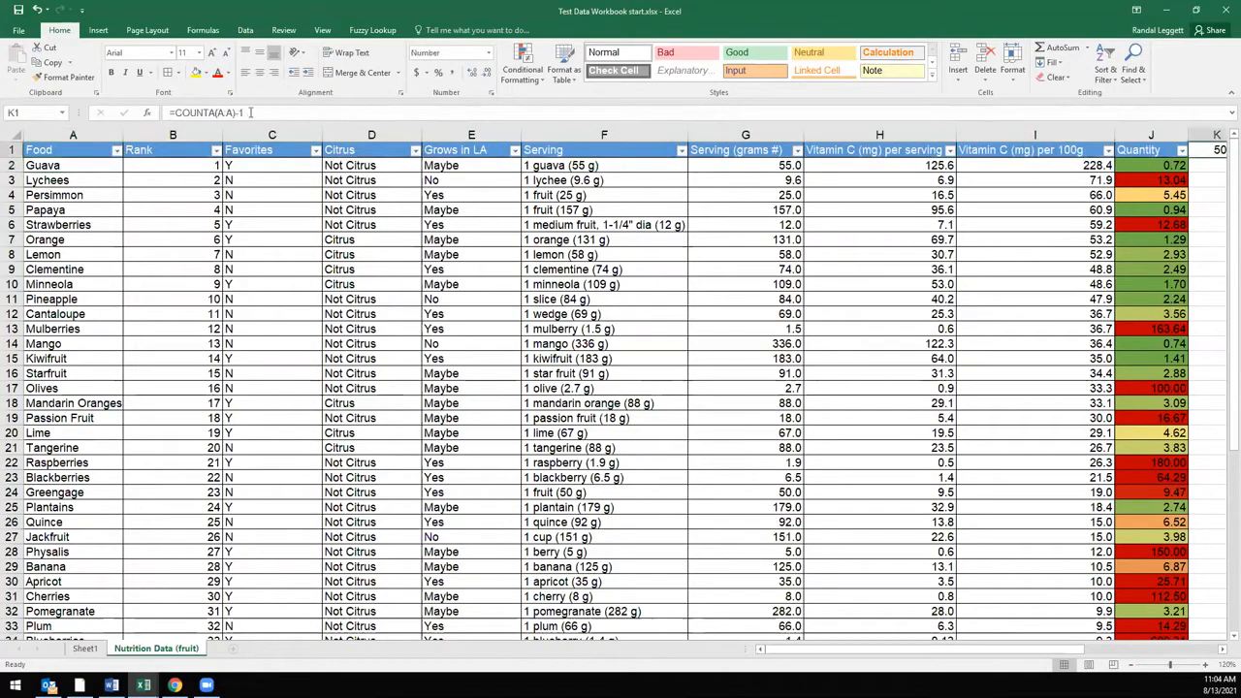
click(236, 113)
click(246, 113)
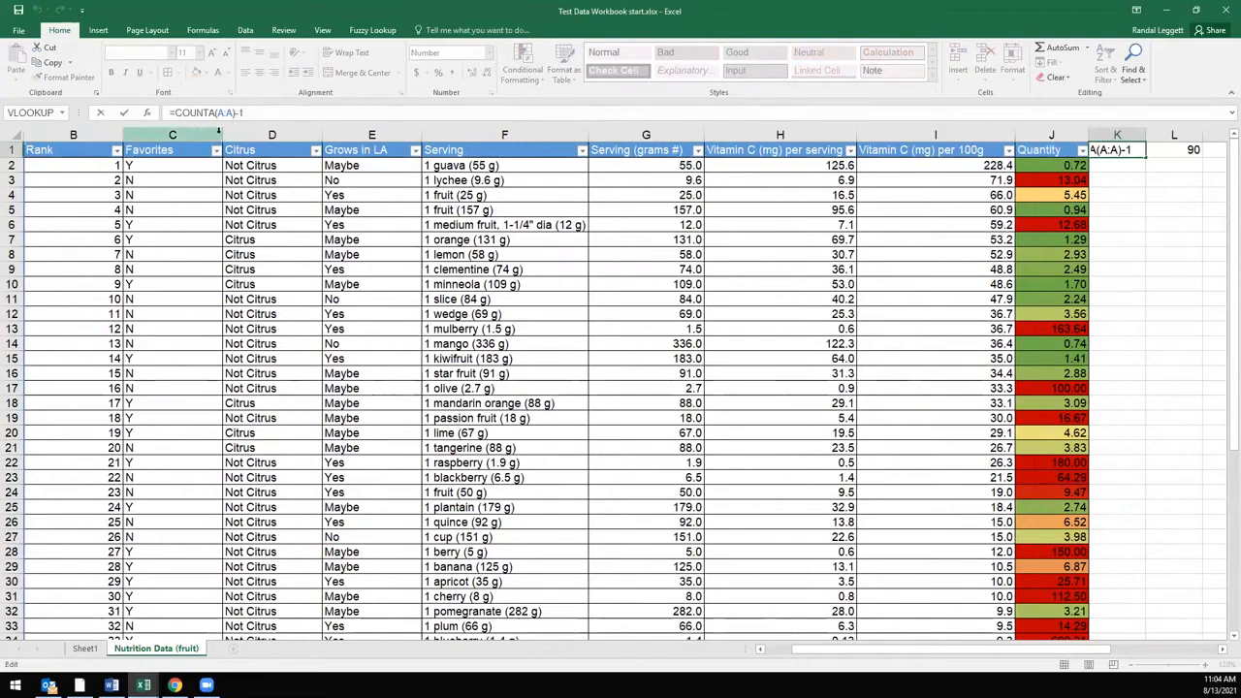
key(Escape)
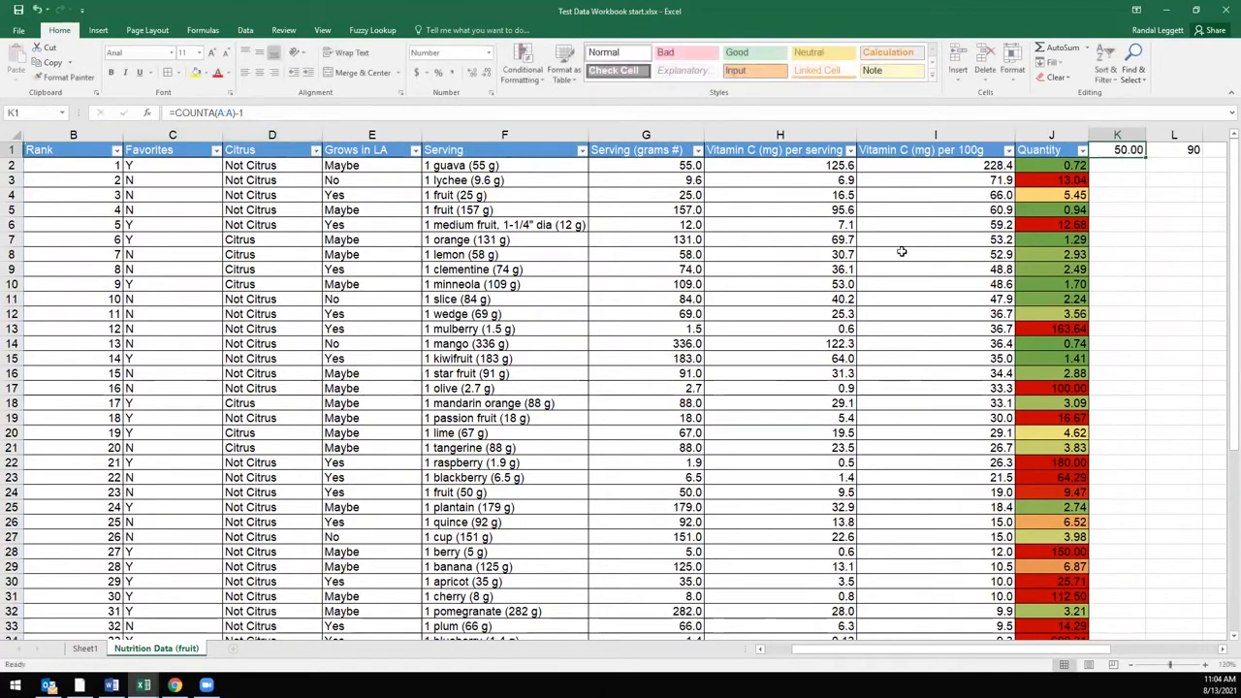
scroll(780, 647, left, 1)
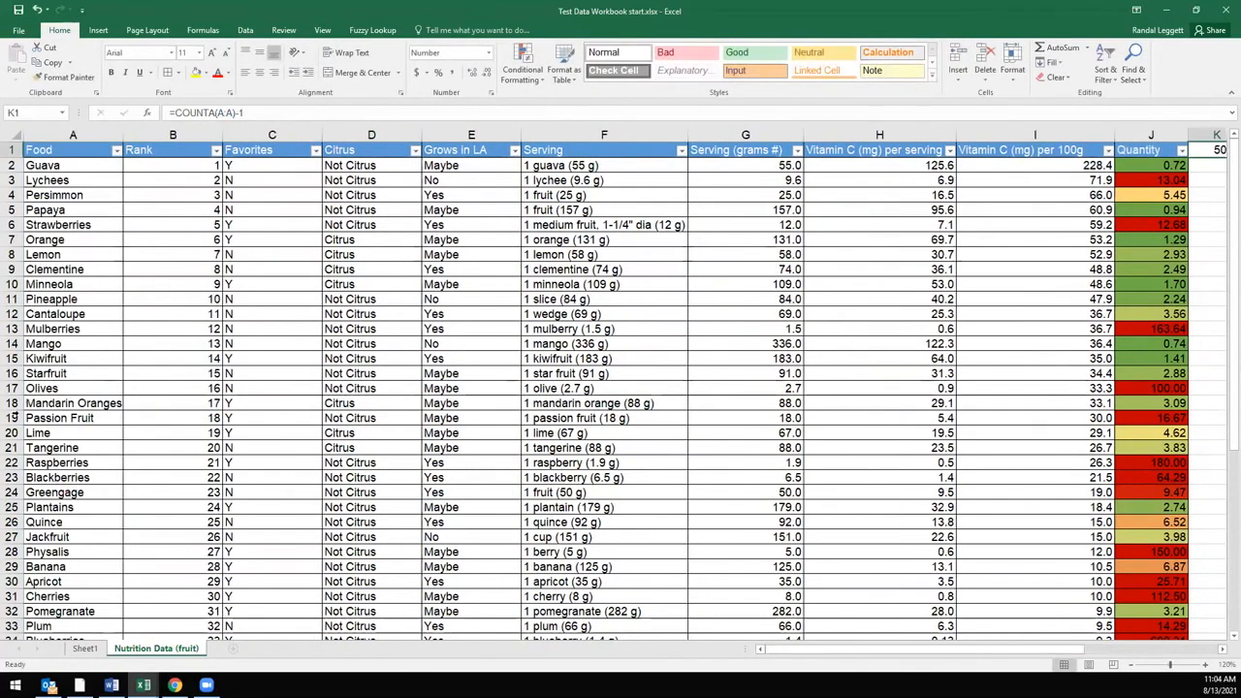
- Check the first empty cell below fruit d in the Food column and compare the list with K1
scroll(63, 429, down, 10)
click(62, 462)
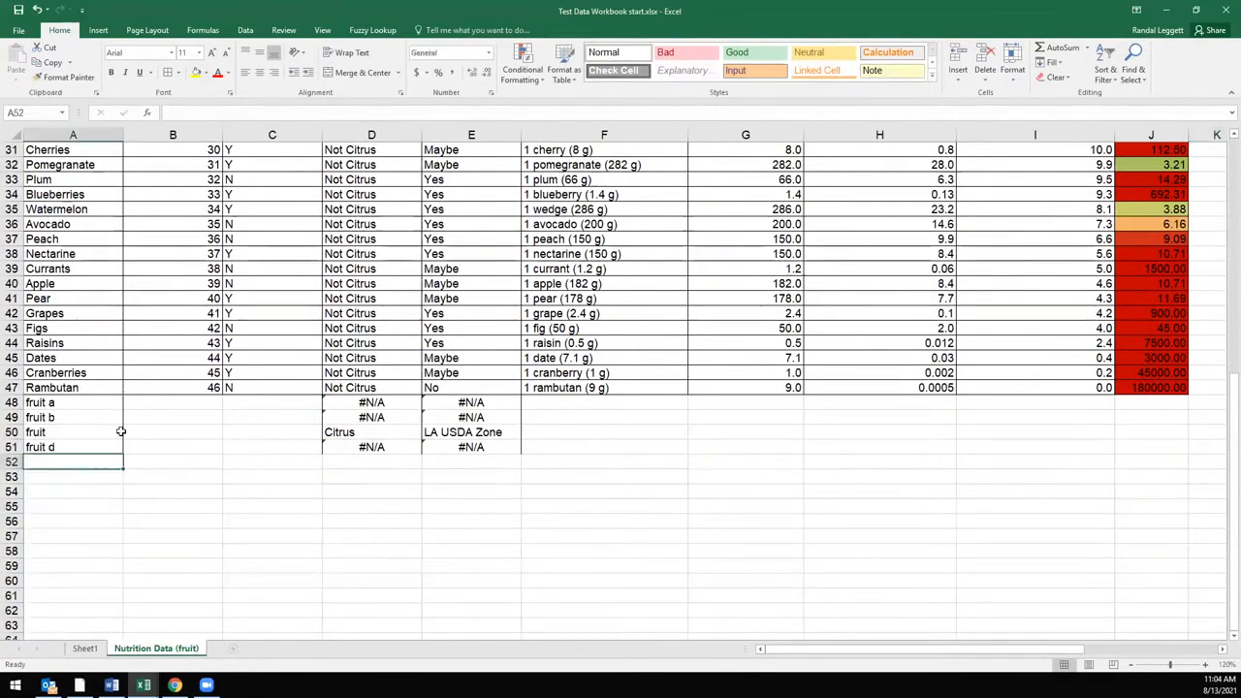
scroll(115, 445, up, 10)
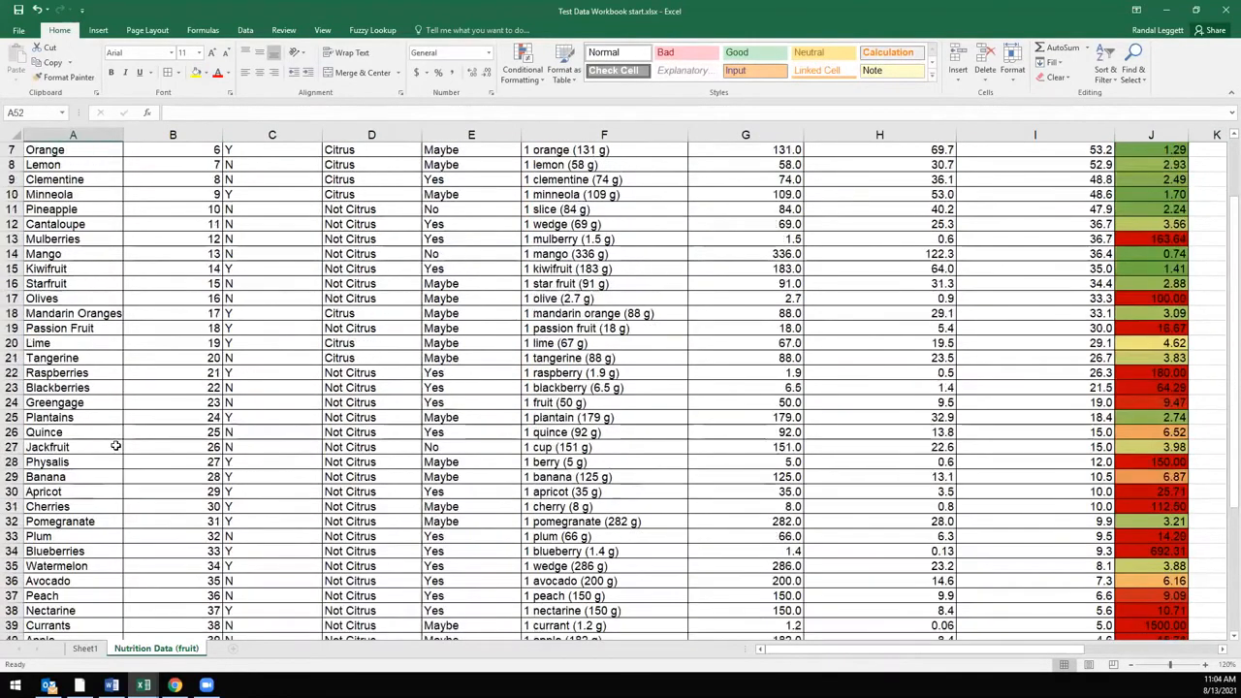
click(1218, 148)
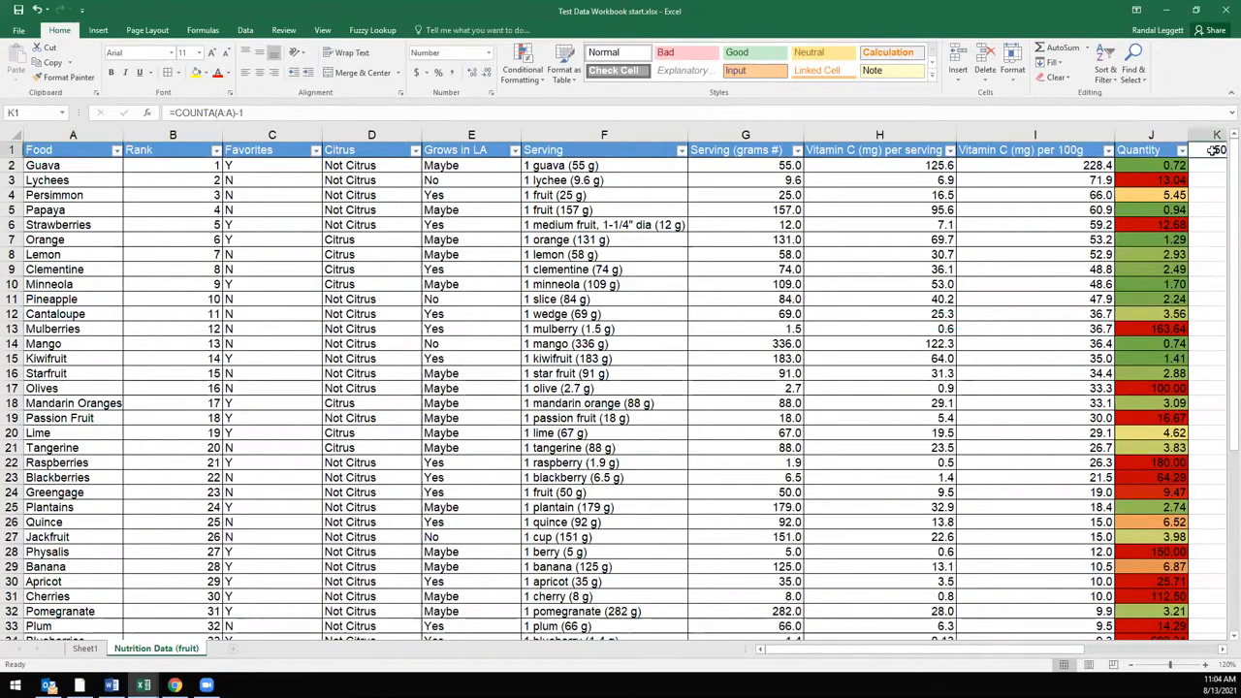
- Strip the K1 formula back to =COUNT, compare the COUNT and COUNTA function descriptions, and try reinserting COUNTA
drag(1065, 648, 1091, 651)
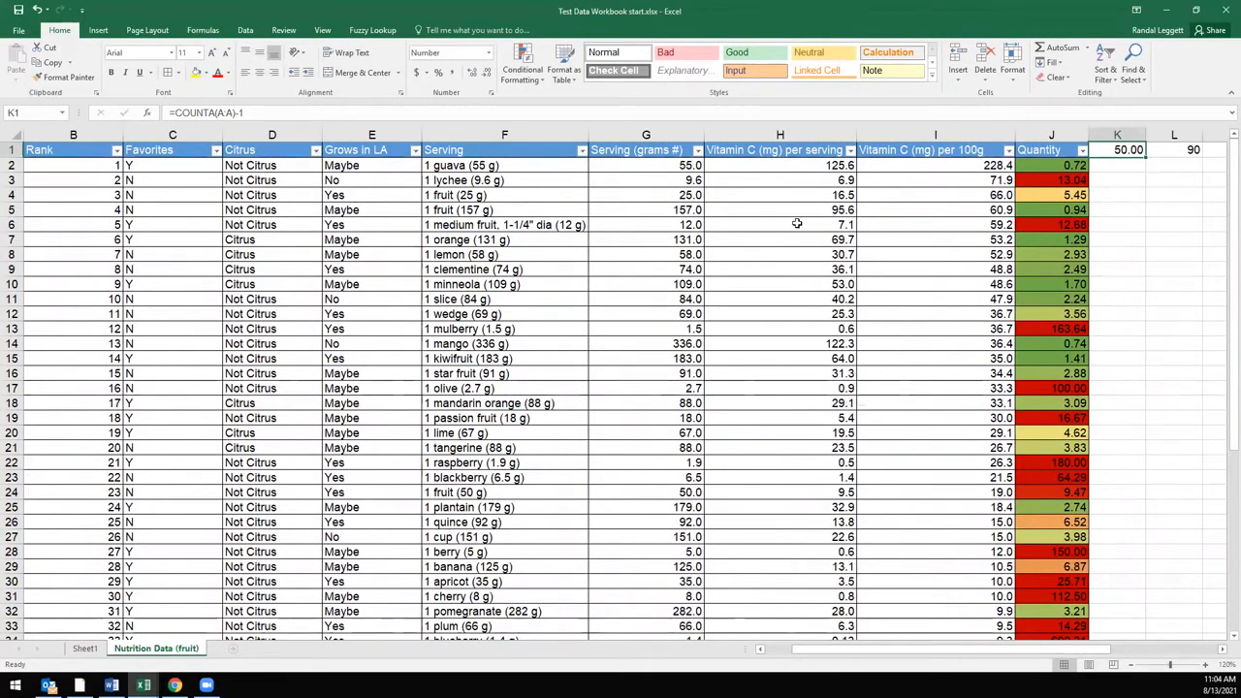
click(216, 112)
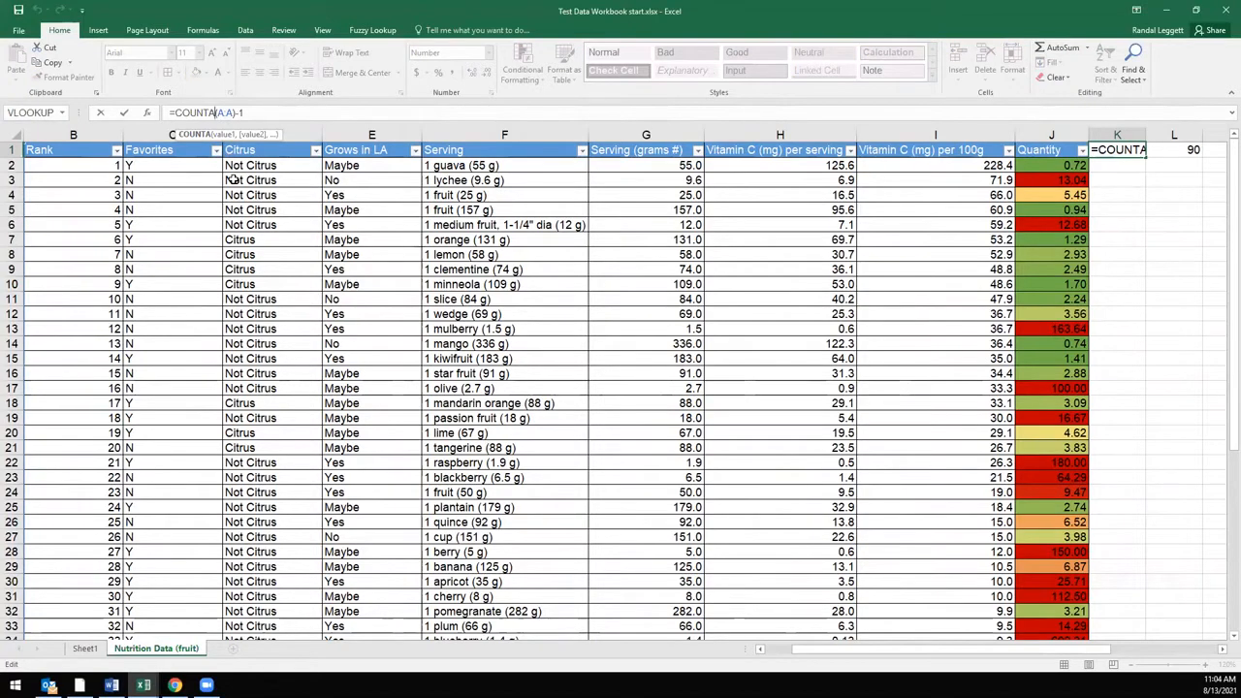
key(Delete)
key(Delete)
key(Delete)
key(Delete)
key(Delete)
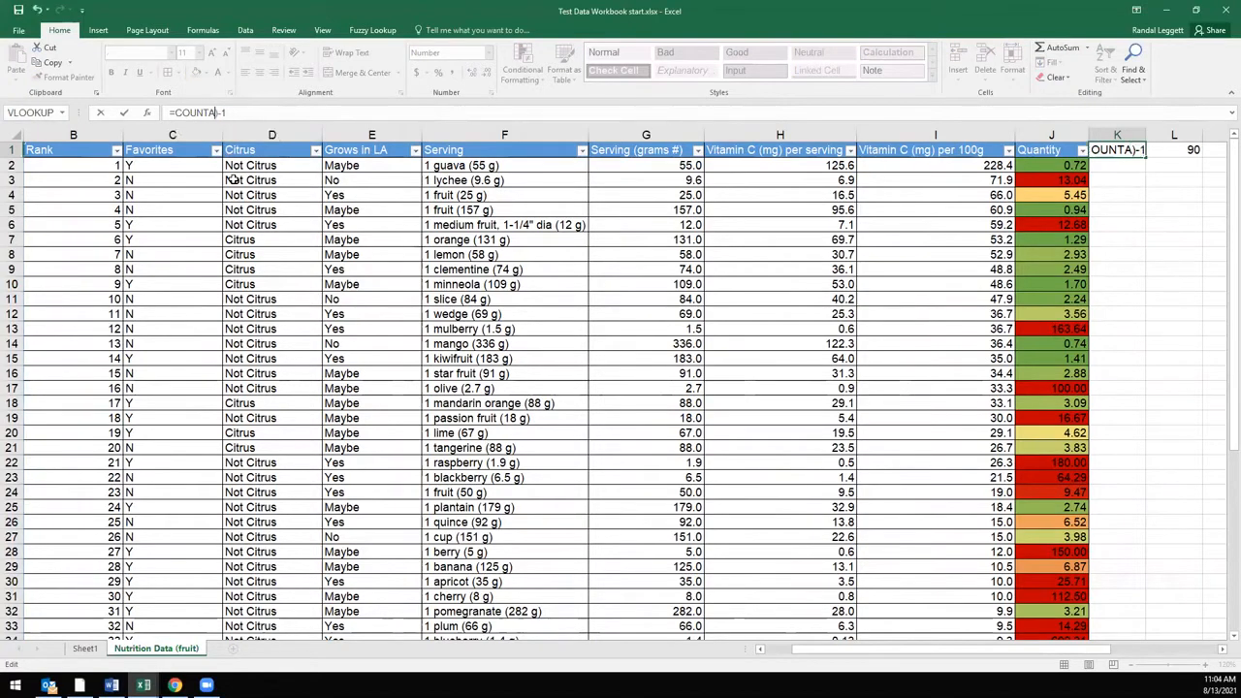
key(BackSpace)
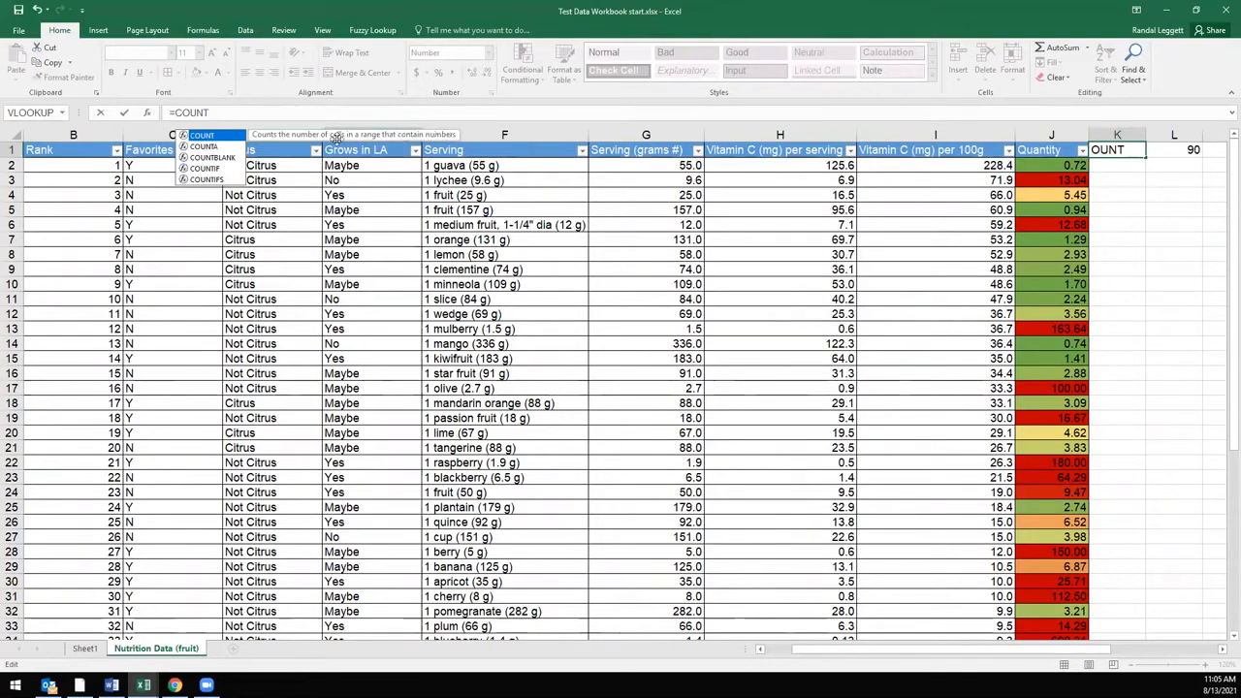
click(215, 147)
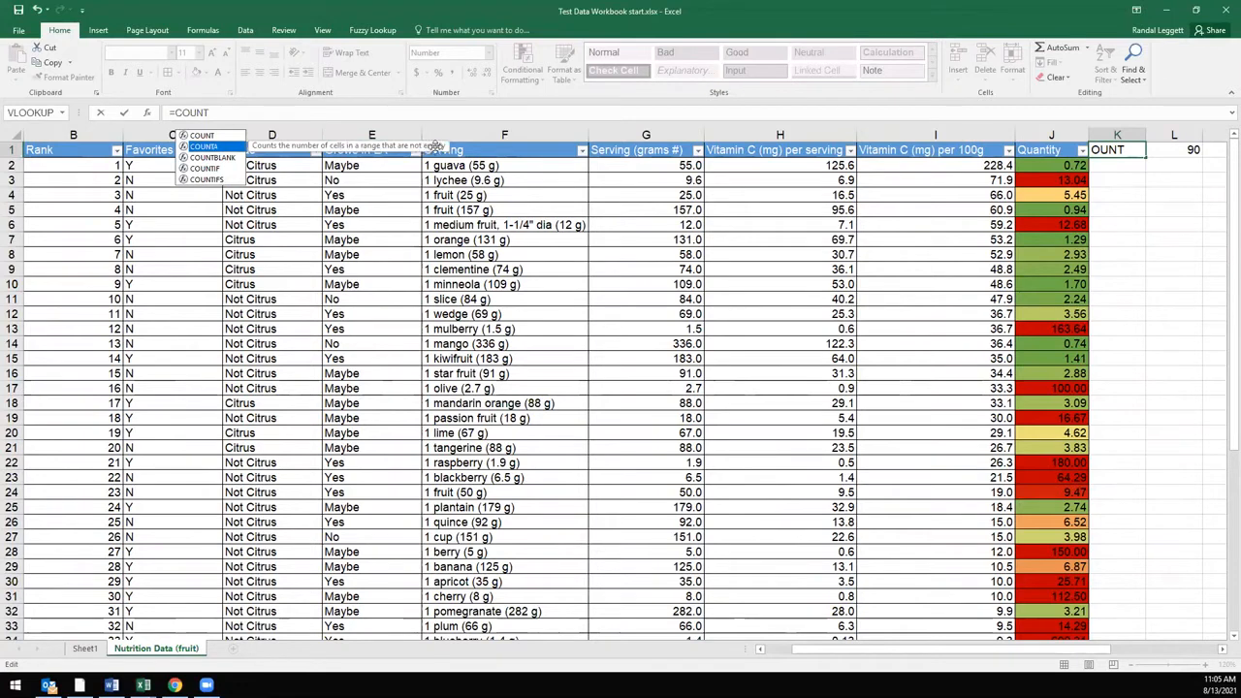
double_click(217, 147)
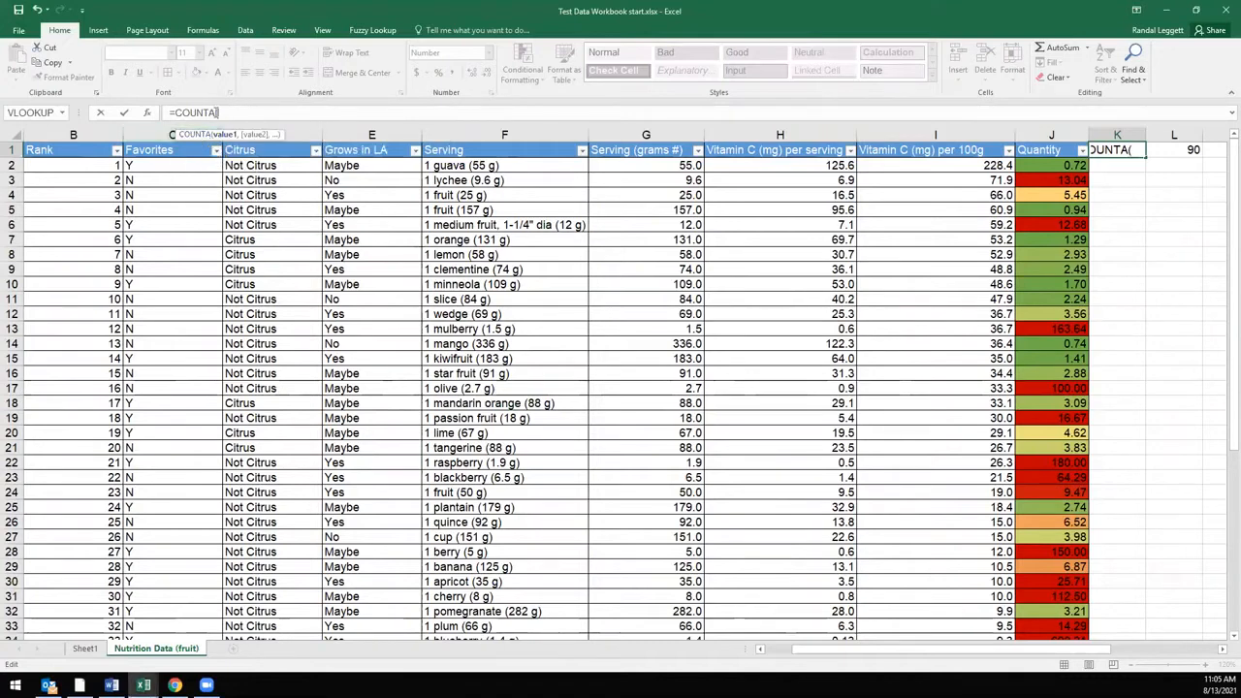
click(764, 651)
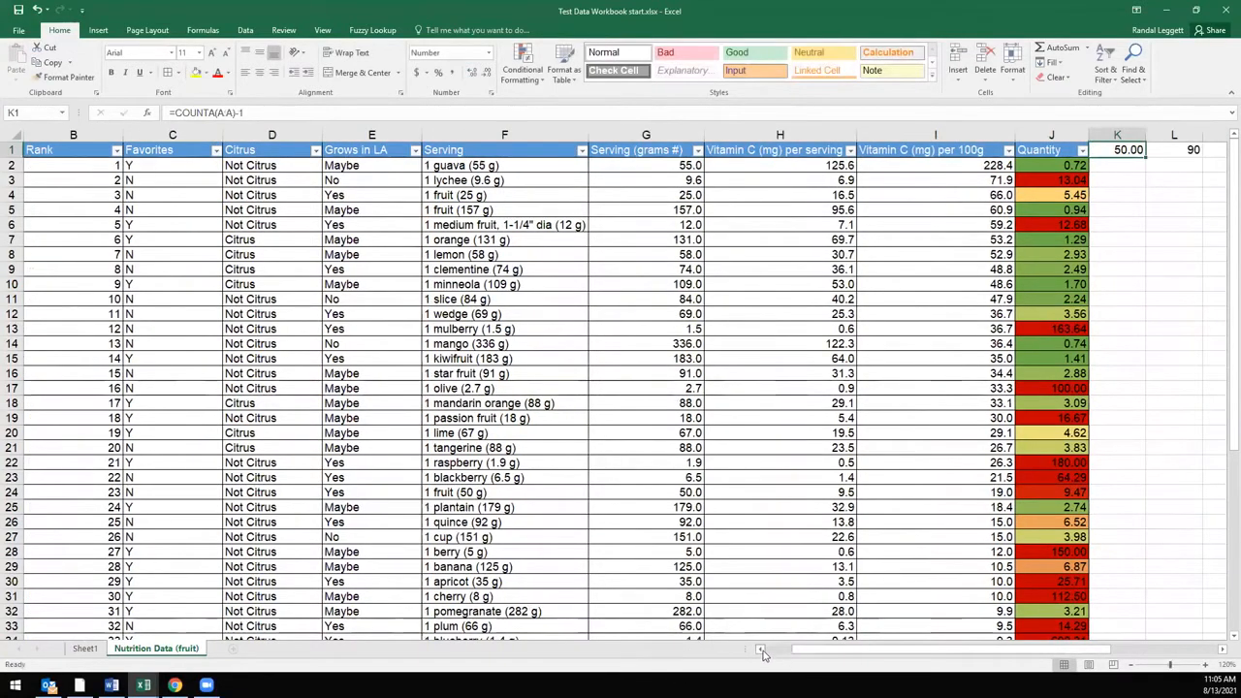
- Review the PivotTable on Sheet1 and return to the Nutrition Data (fruit) sheet
click(763, 654)
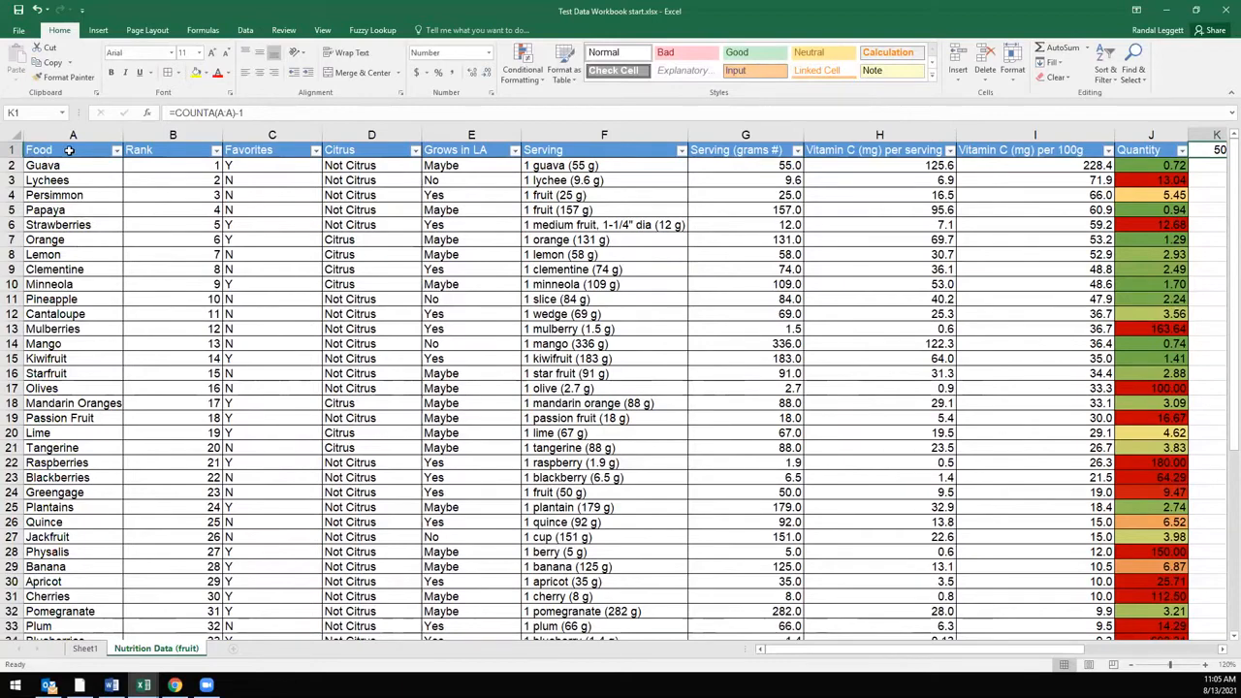
click(85, 655)
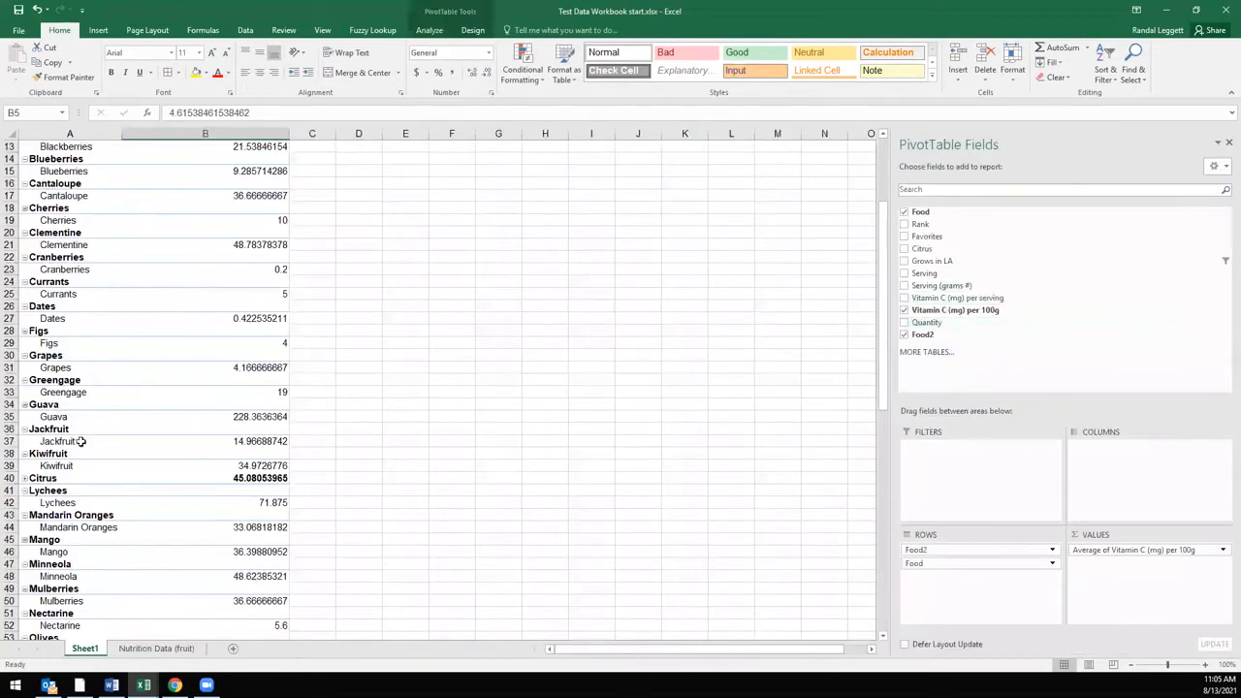
scroll(82, 441, up, 4)
click(156, 648)
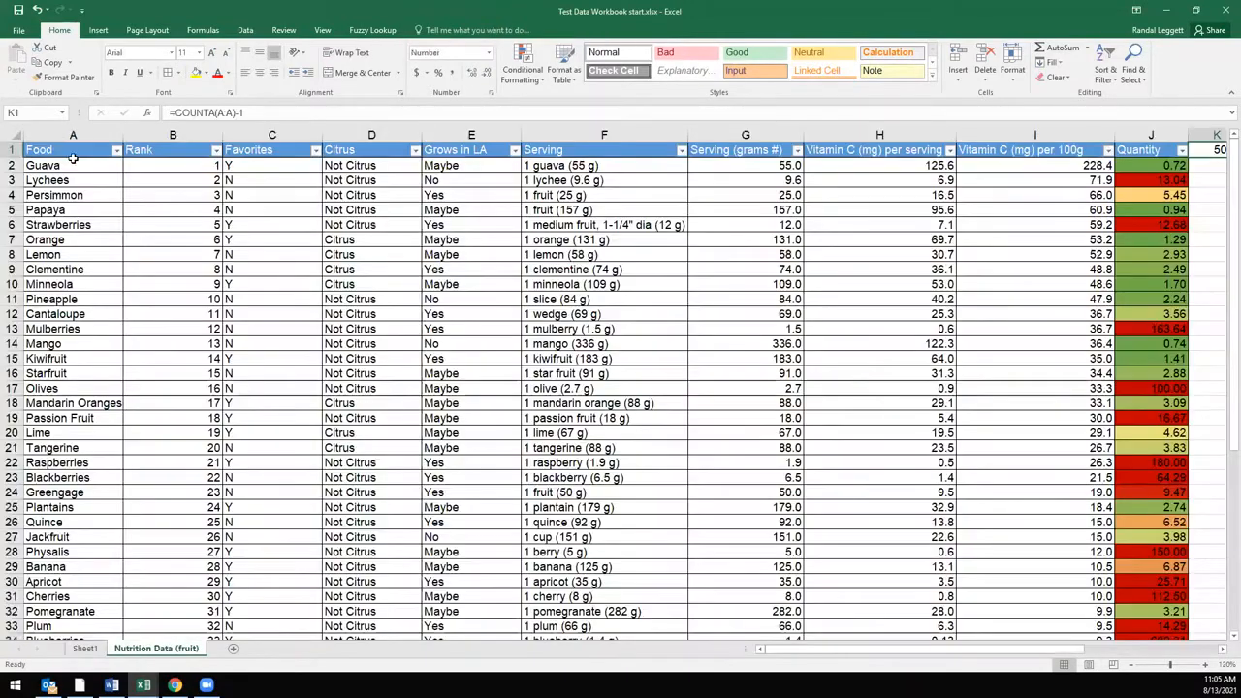
- Copy the Food, Rank and Favorites columns from the header row through Rambutan (A1:C47)
drag(70, 150, 273, 553)
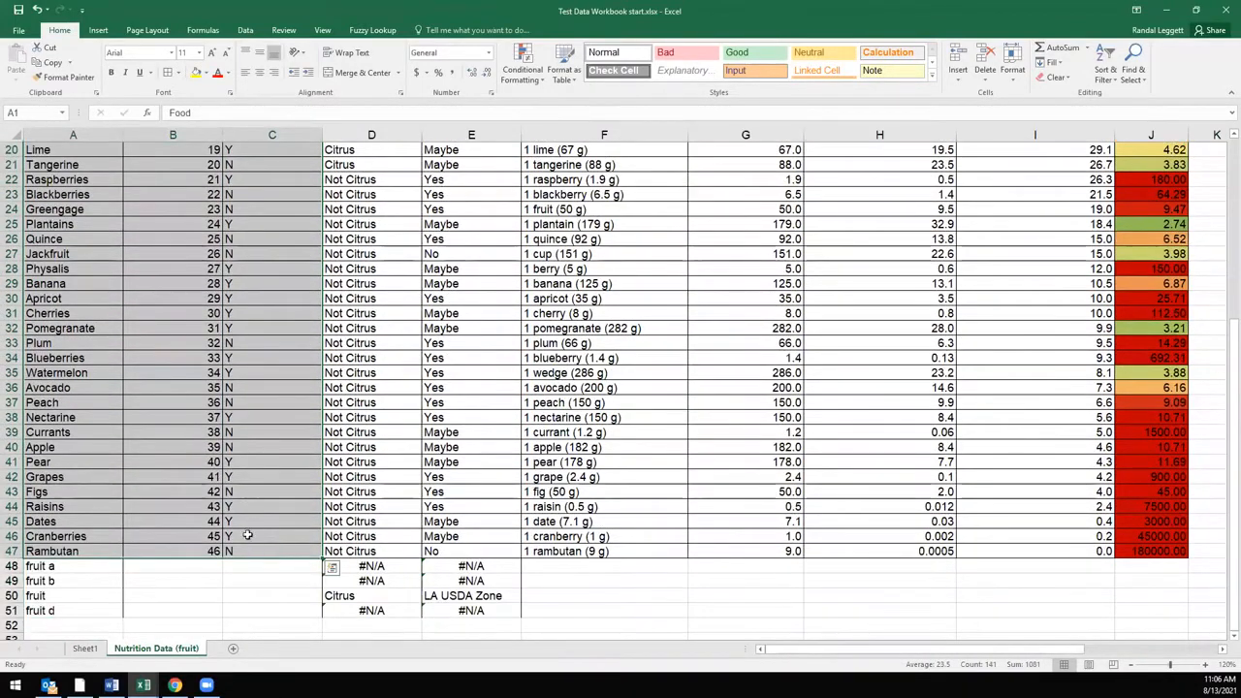
key(ctrl+q)
key(Escape)
scroll(265, 200, up, 6)
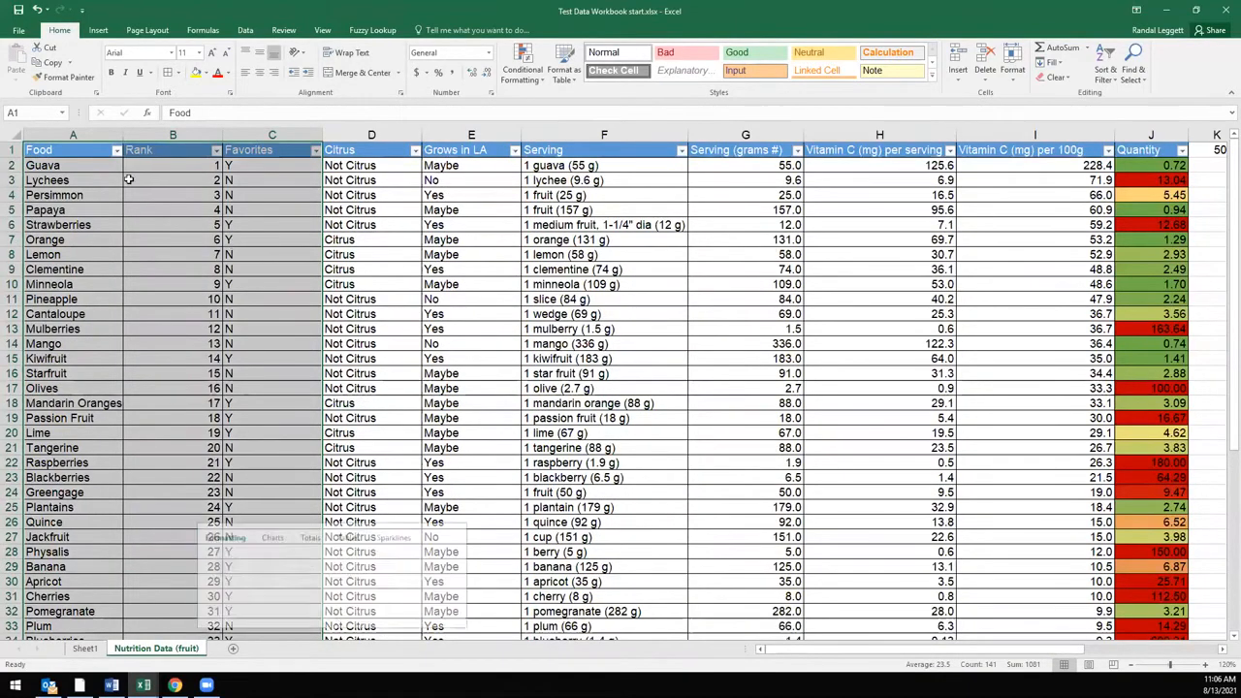
right_click(147, 229)
click(179, 255)
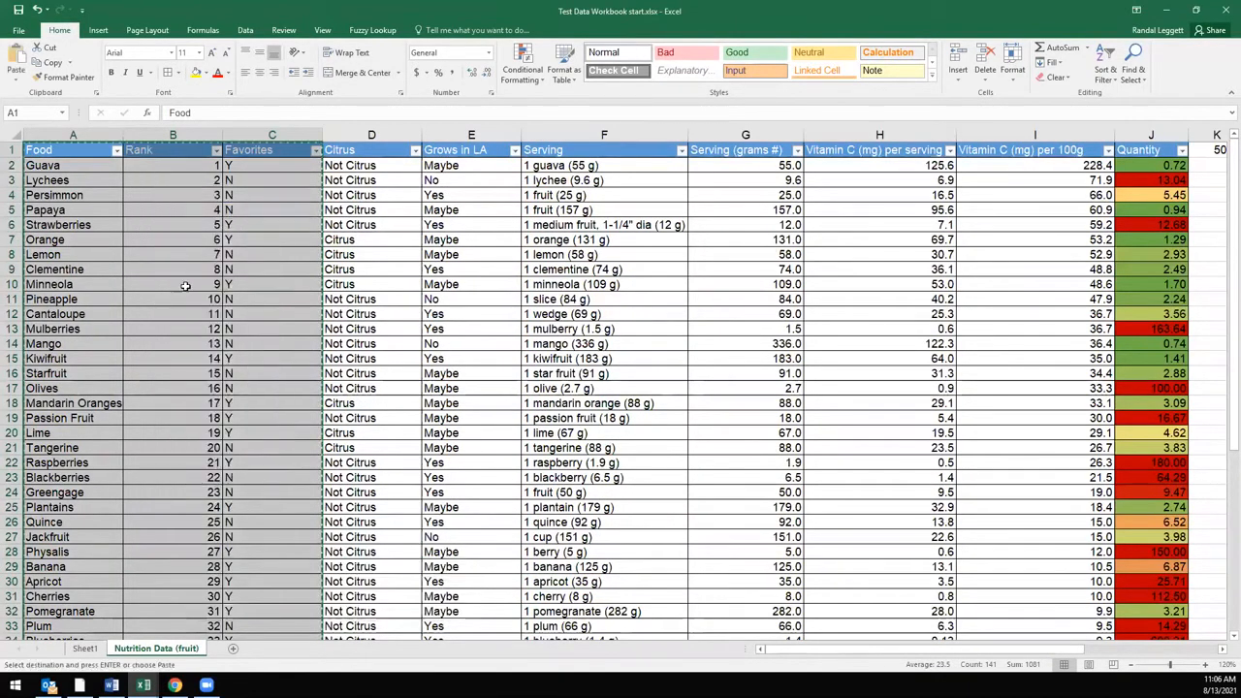
- Paste the copied range transposed at A63 below the table and review it across to the Rambutan column
scroll(186, 291, down, 18)
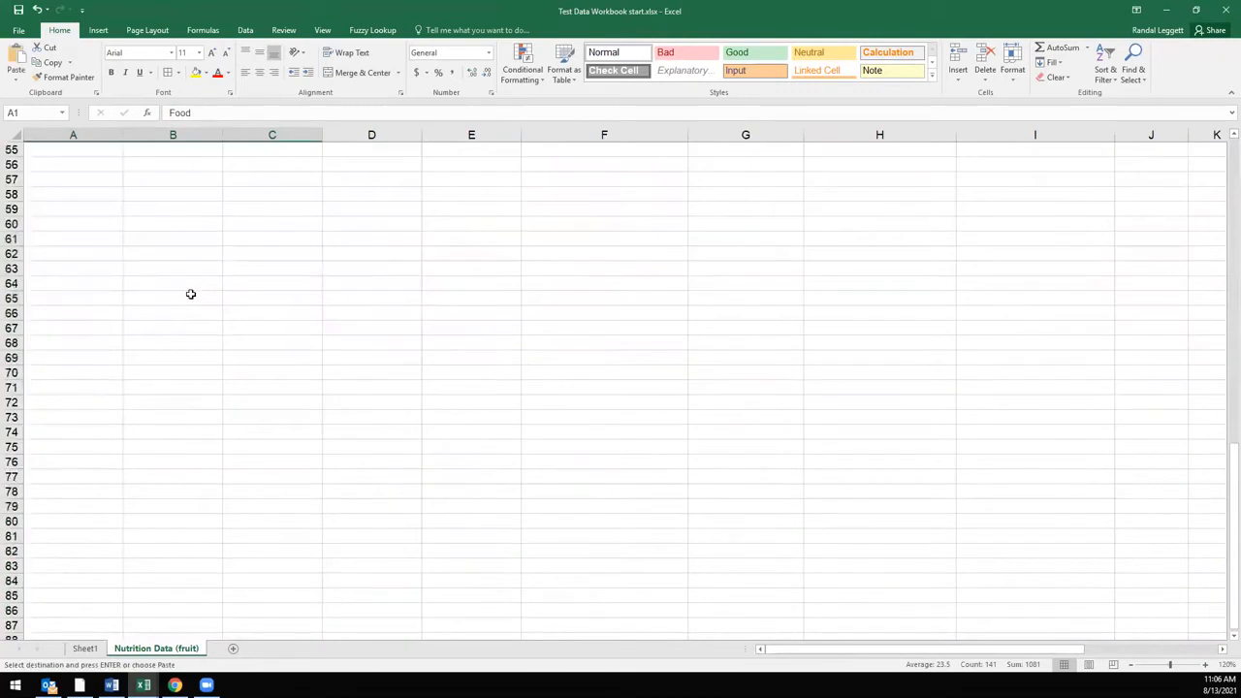
click(92, 268)
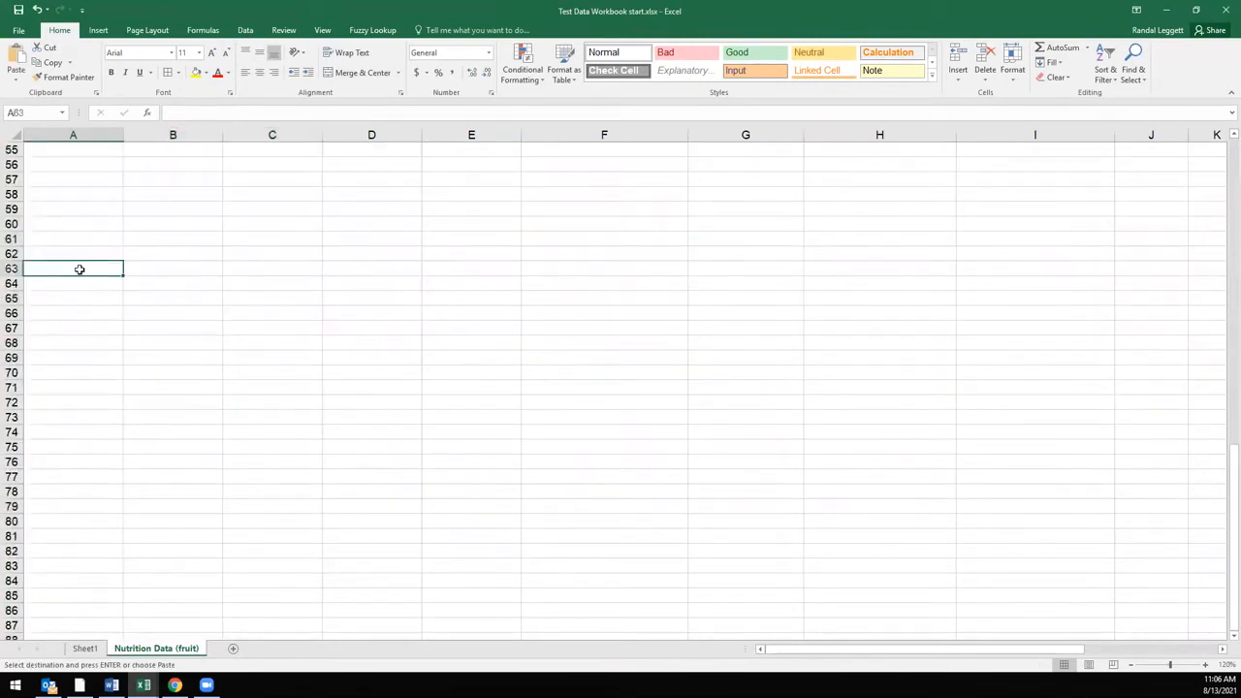
right_click(81, 268)
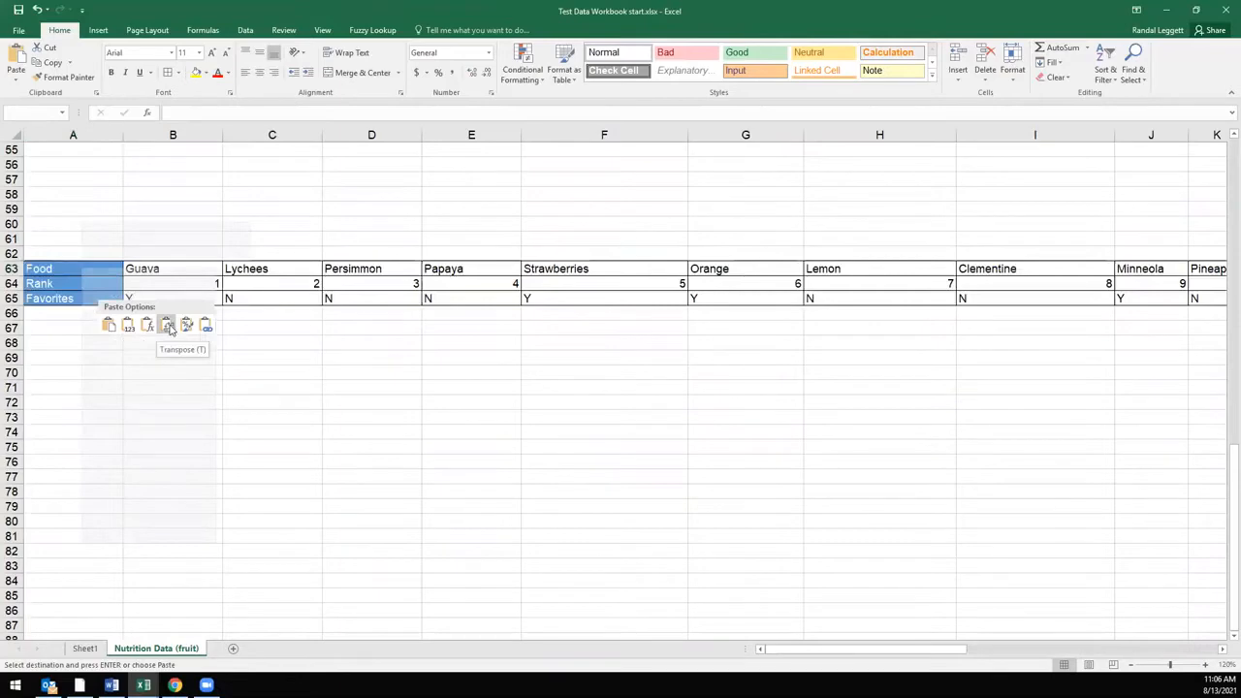
click(166, 325)
drag(814, 649, 1078, 646)
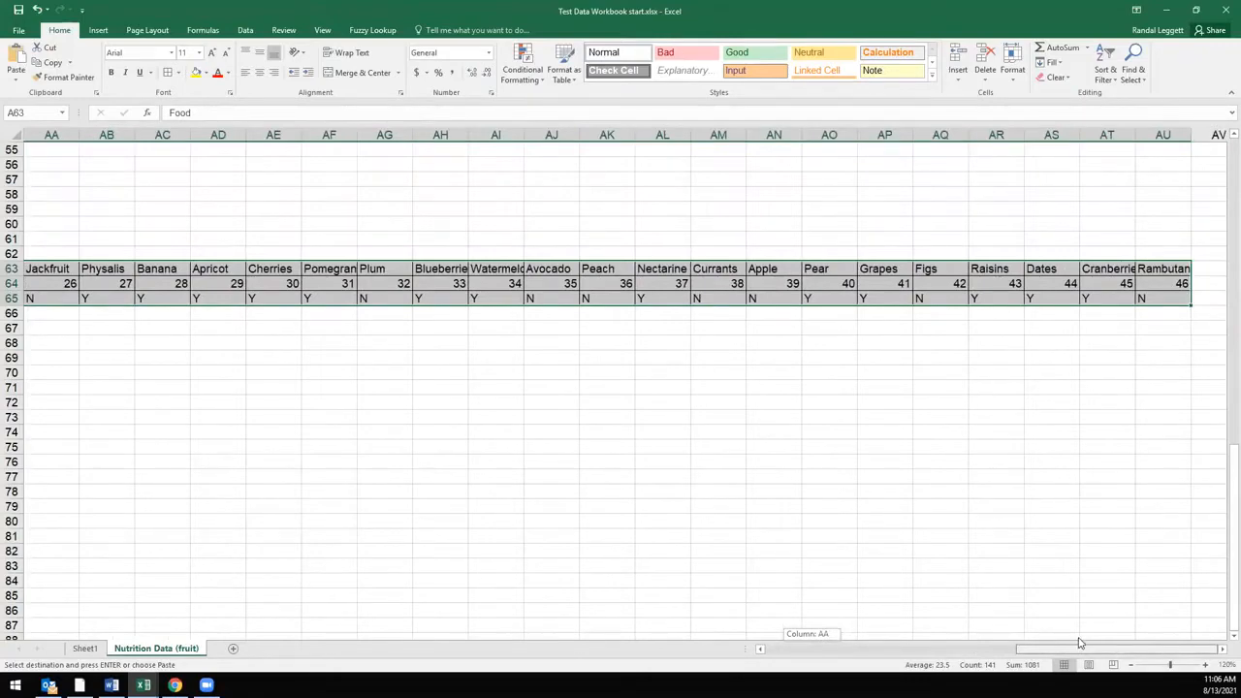
drag(1072, 644, 815, 648)
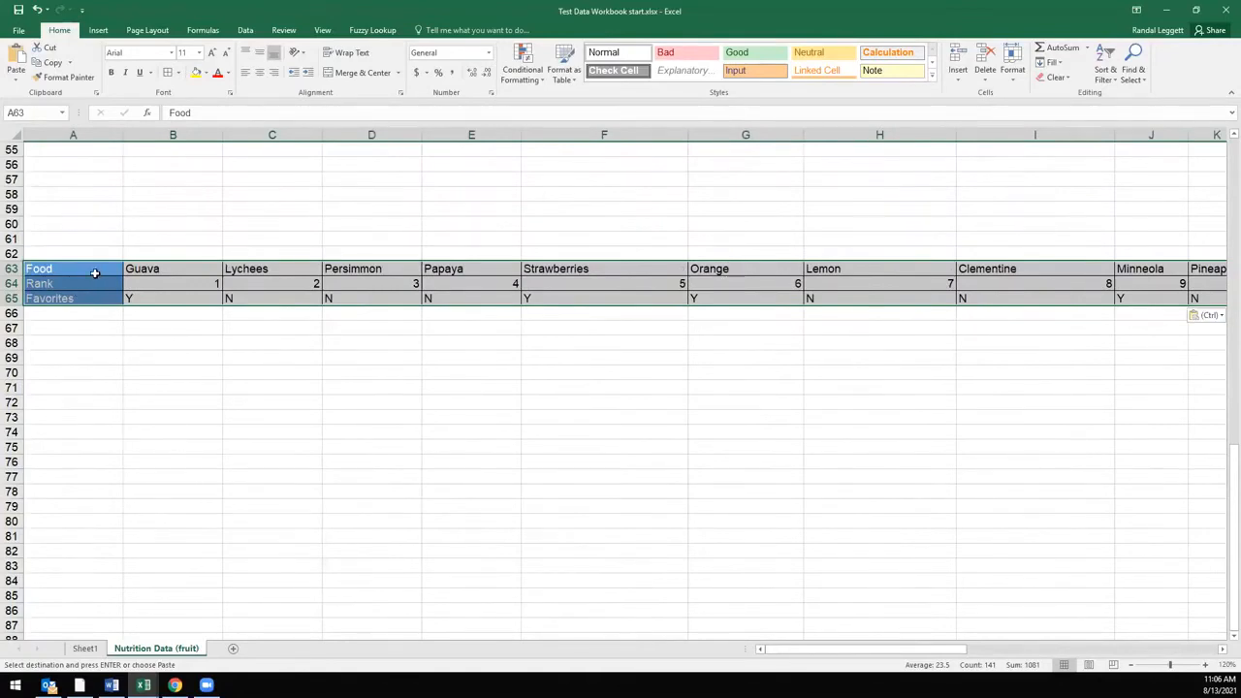
- Select the Food, Rank and Favorites data in A1:C47 again and copy it a second time
scroll(101, 275, up, 18)
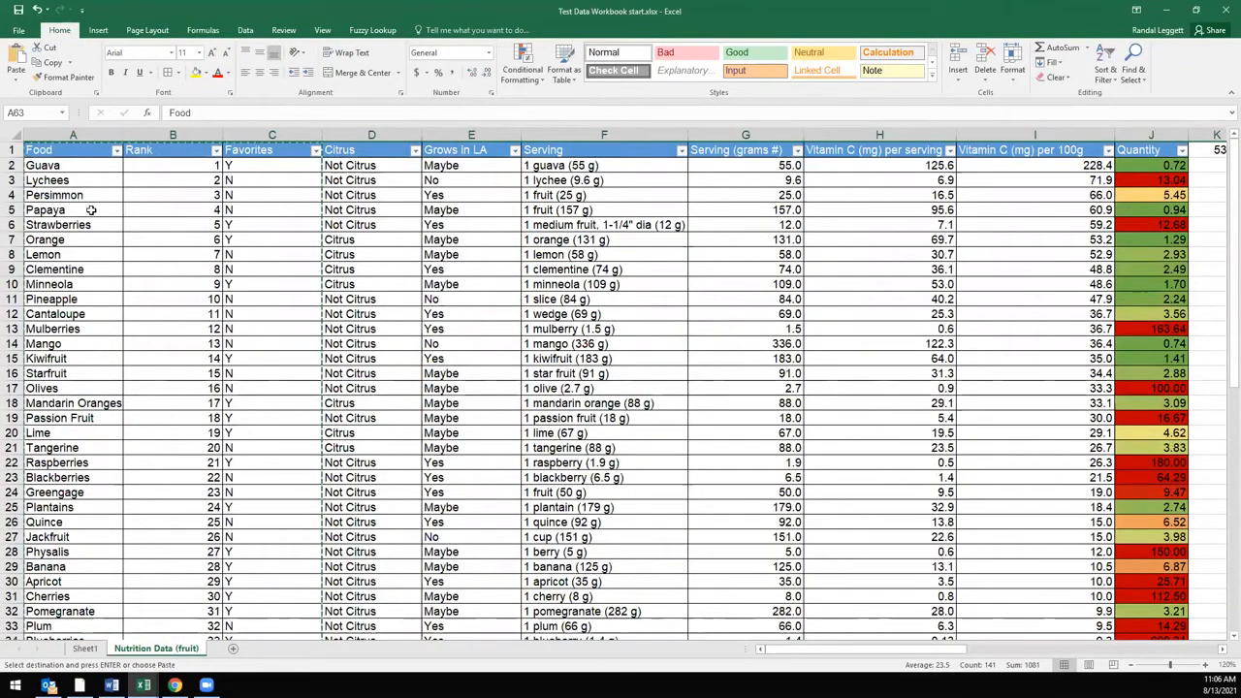
drag(53, 150, 186, 575)
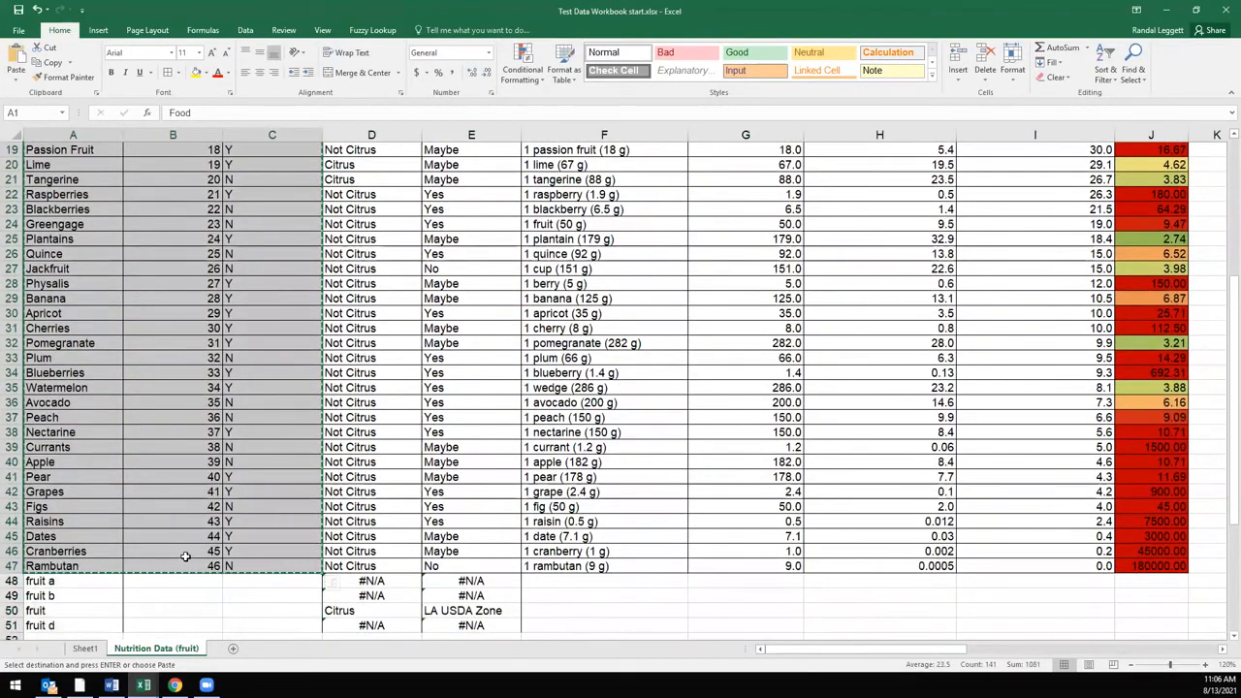
scroll(186, 556, down, 6)
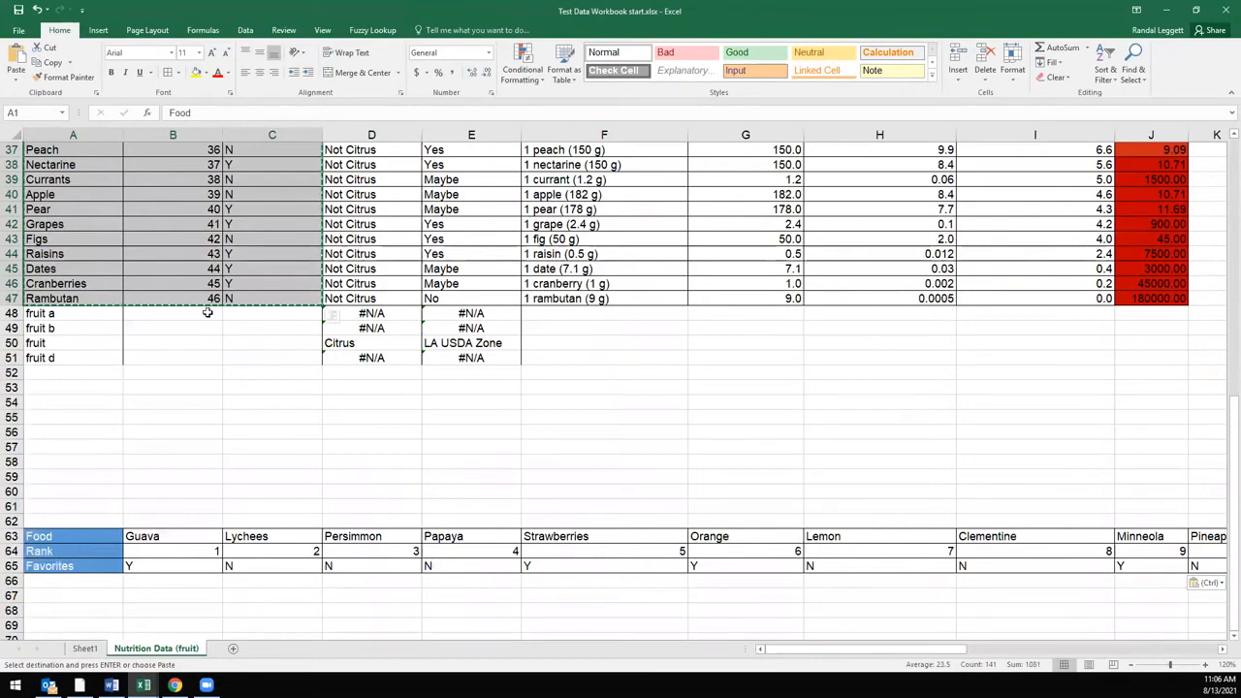
right_click(251, 267)
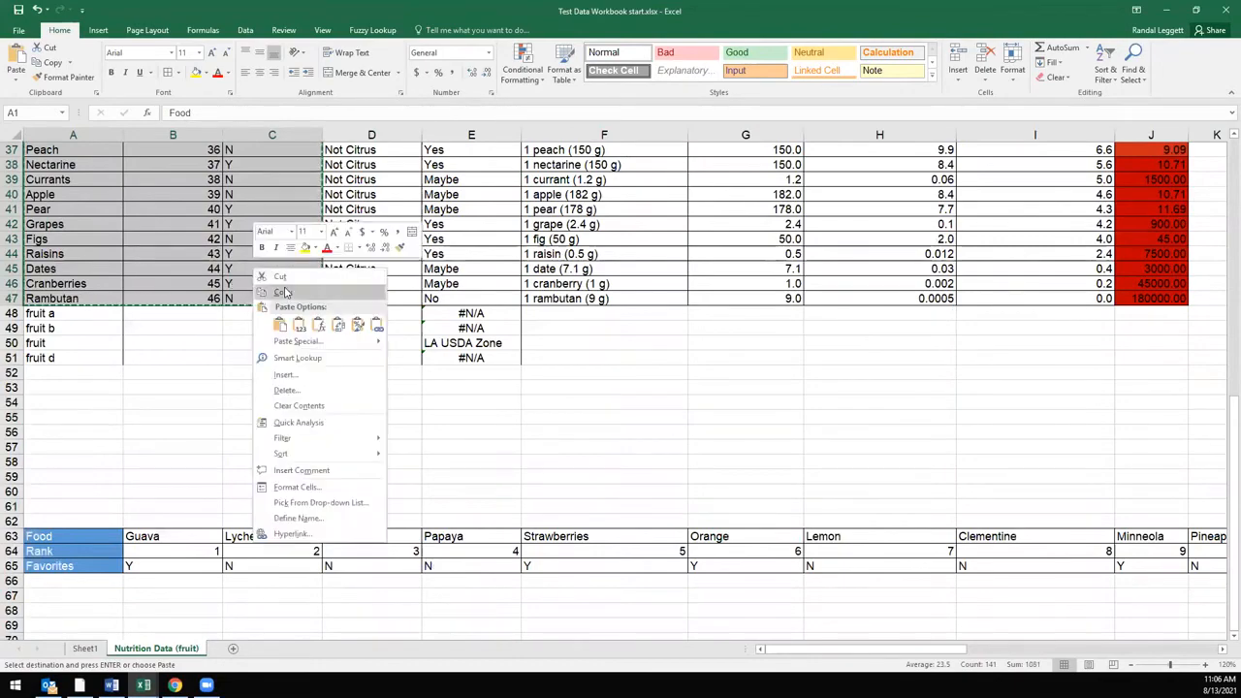
click(281, 288)
- Paste a second transposed copy of the Food, Rank and Favorites data at A73
scroll(243, 421, up, 12)
scroll(233, 423, down, 20)
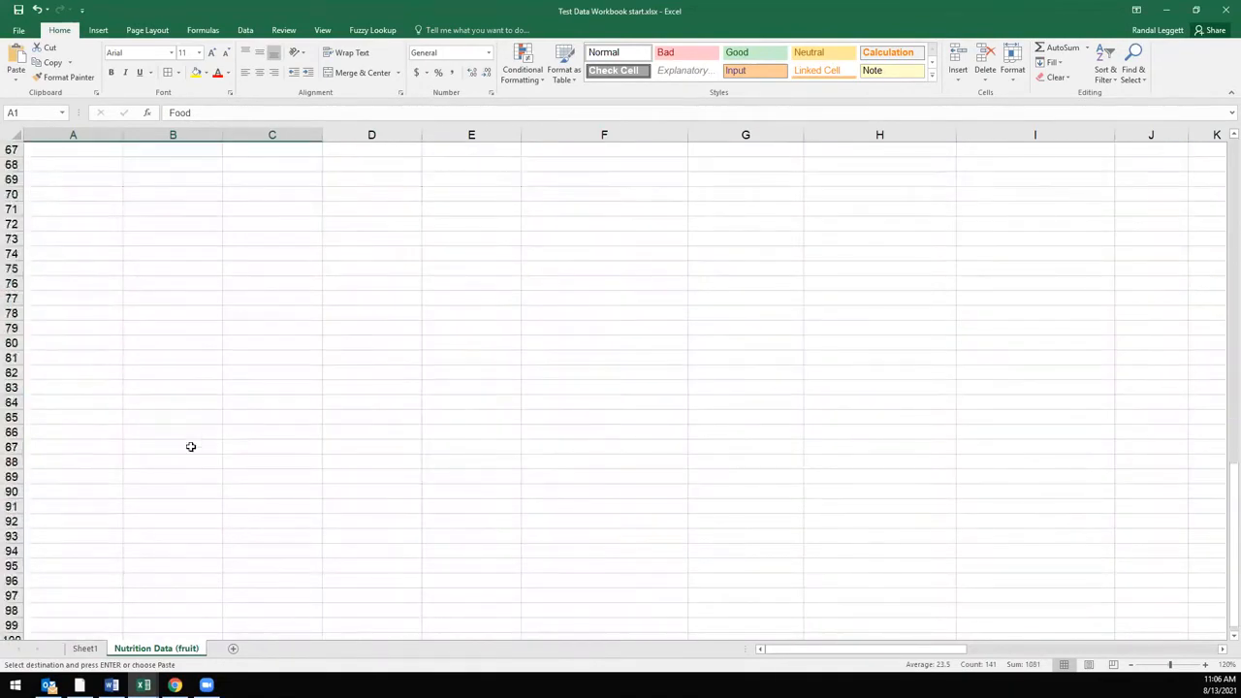
click(76, 239)
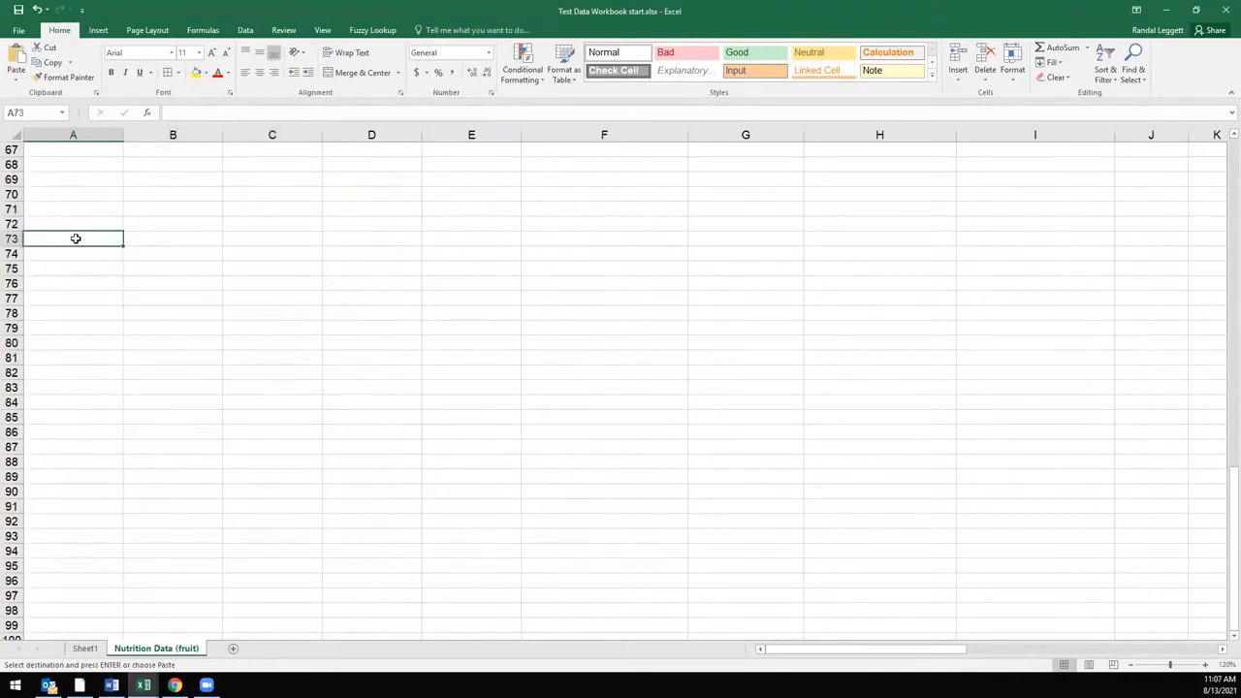
right_click(77, 244)
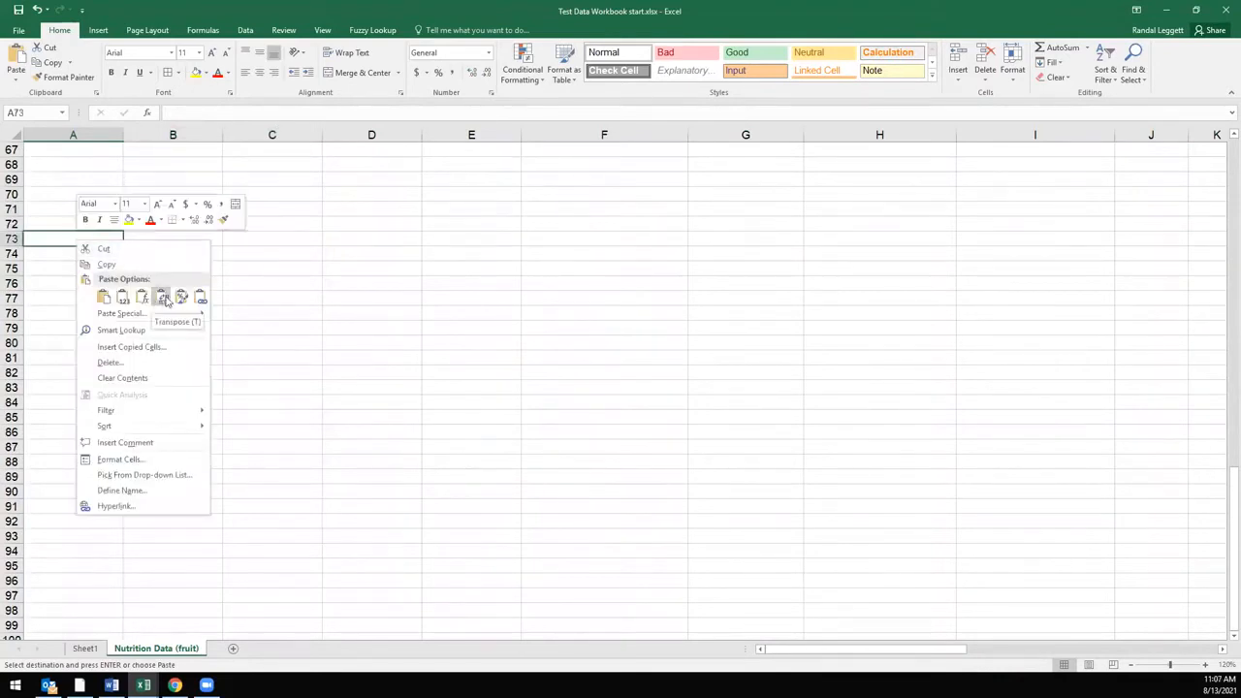
click(162, 299)
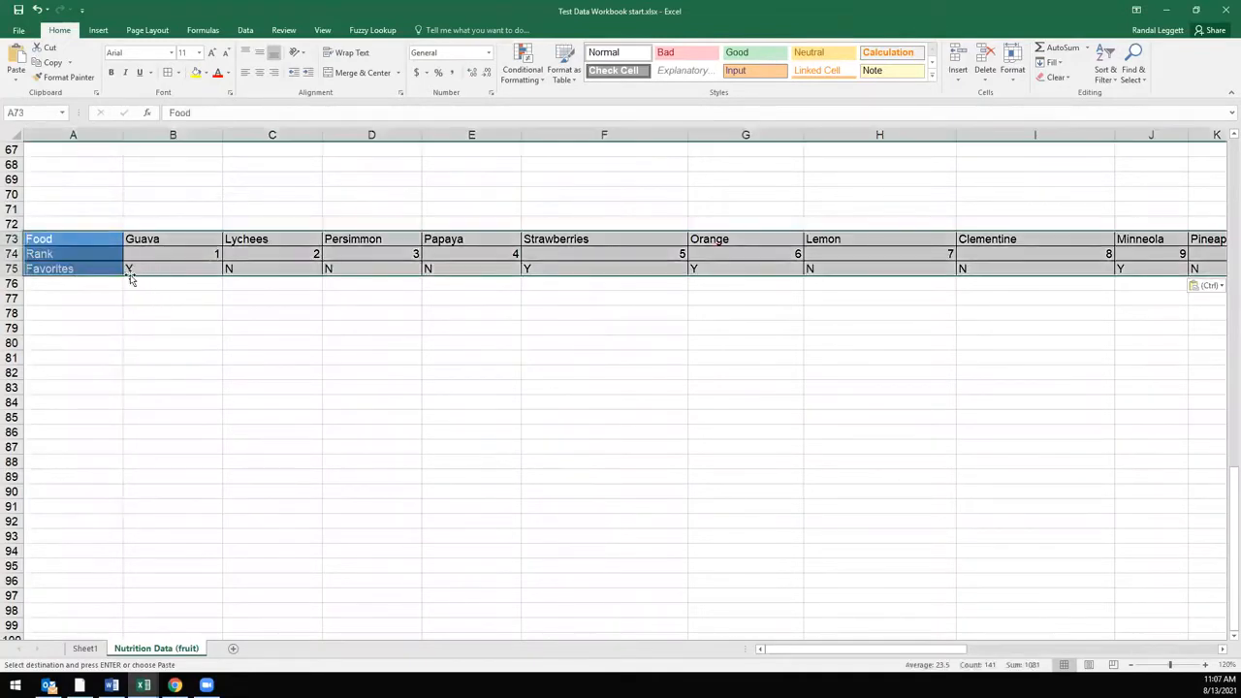
- Remove Food and Food2 from the rows of Sheet1's PivotTable and place Food in its columns
scroll(126, 310, up, 20)
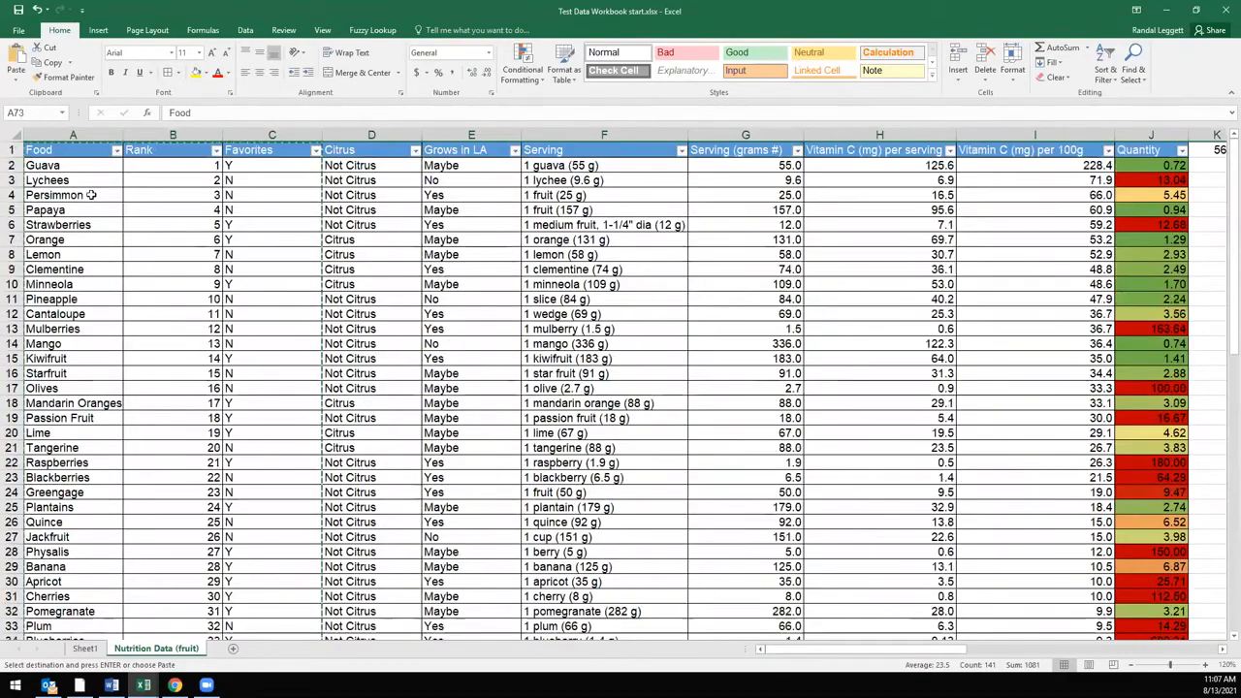
click(73, 150)
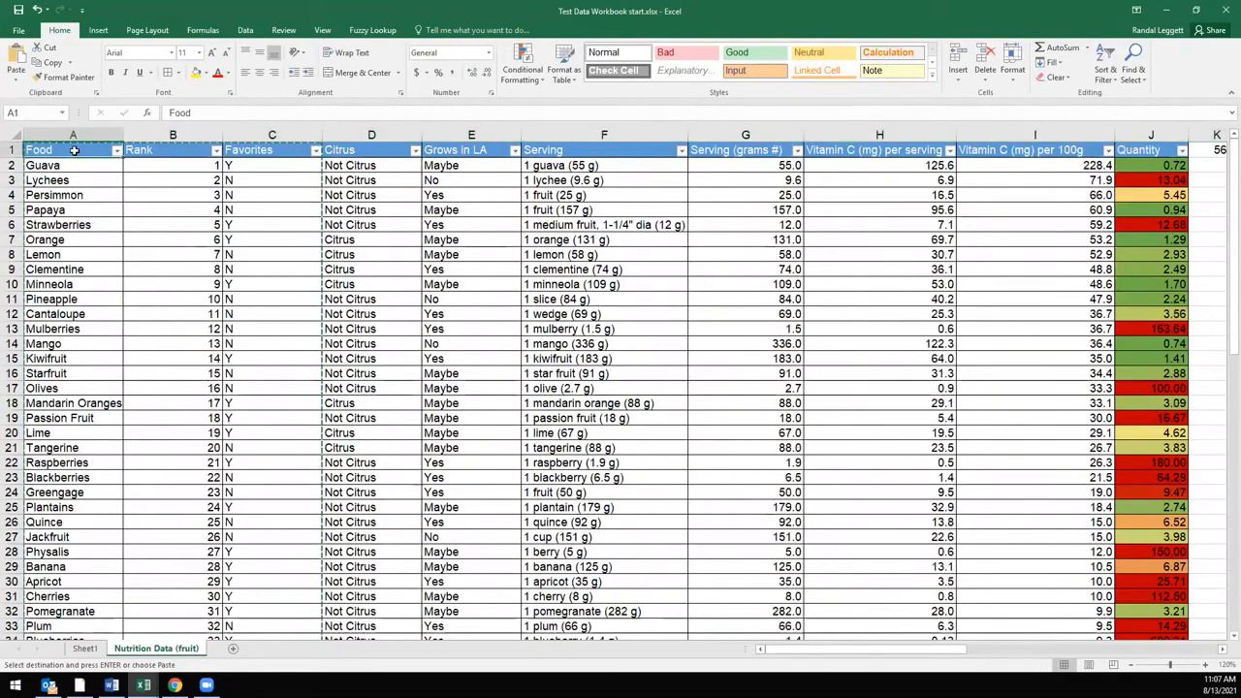
click(84, 647)
drag(931, 562, 1002, 396)
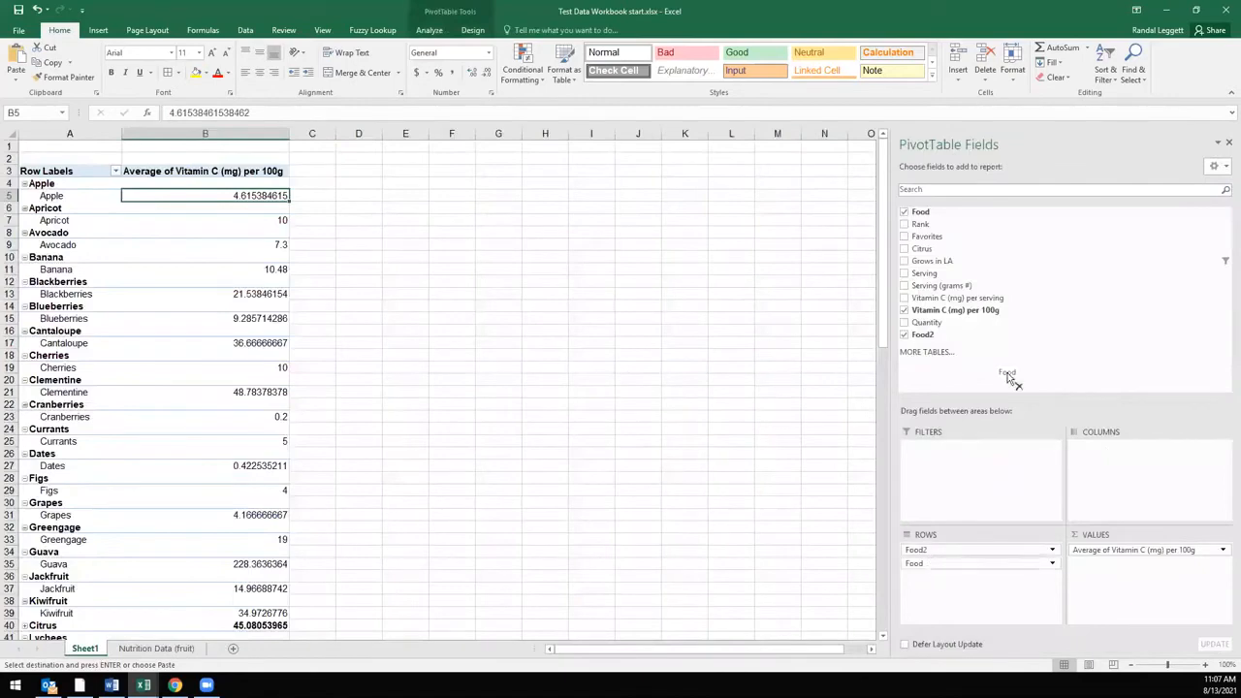
drag(916, 548, 993, 332)
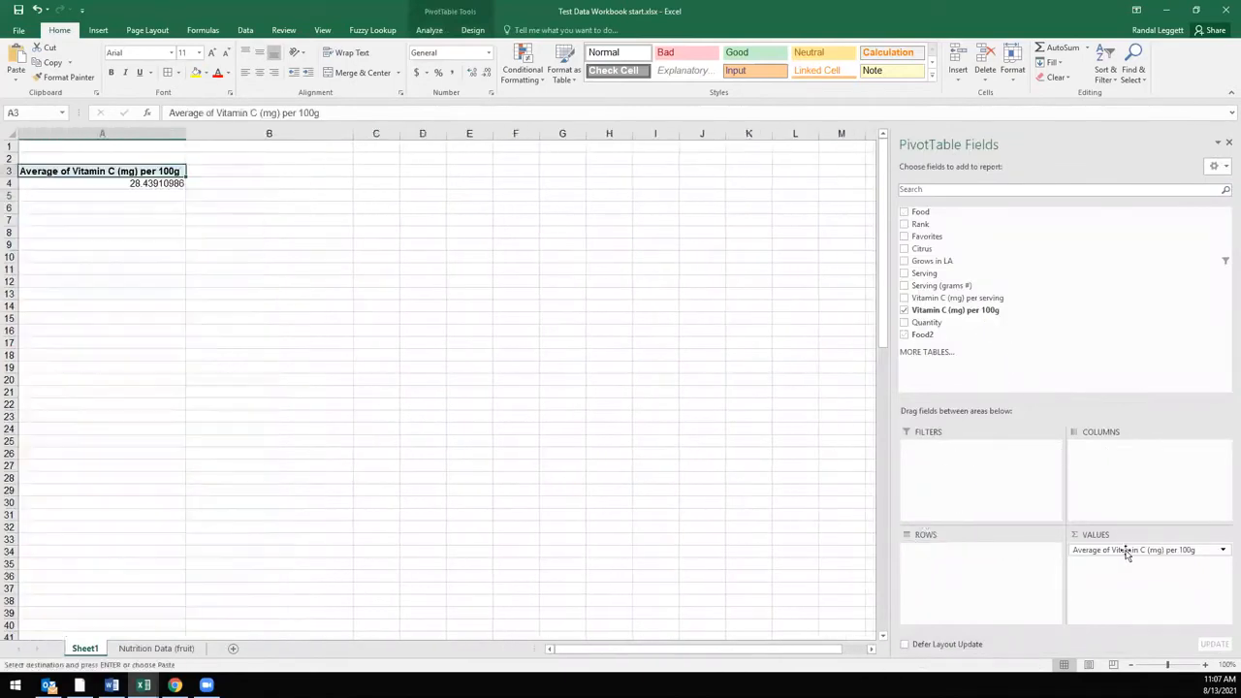
click(1148, 550)
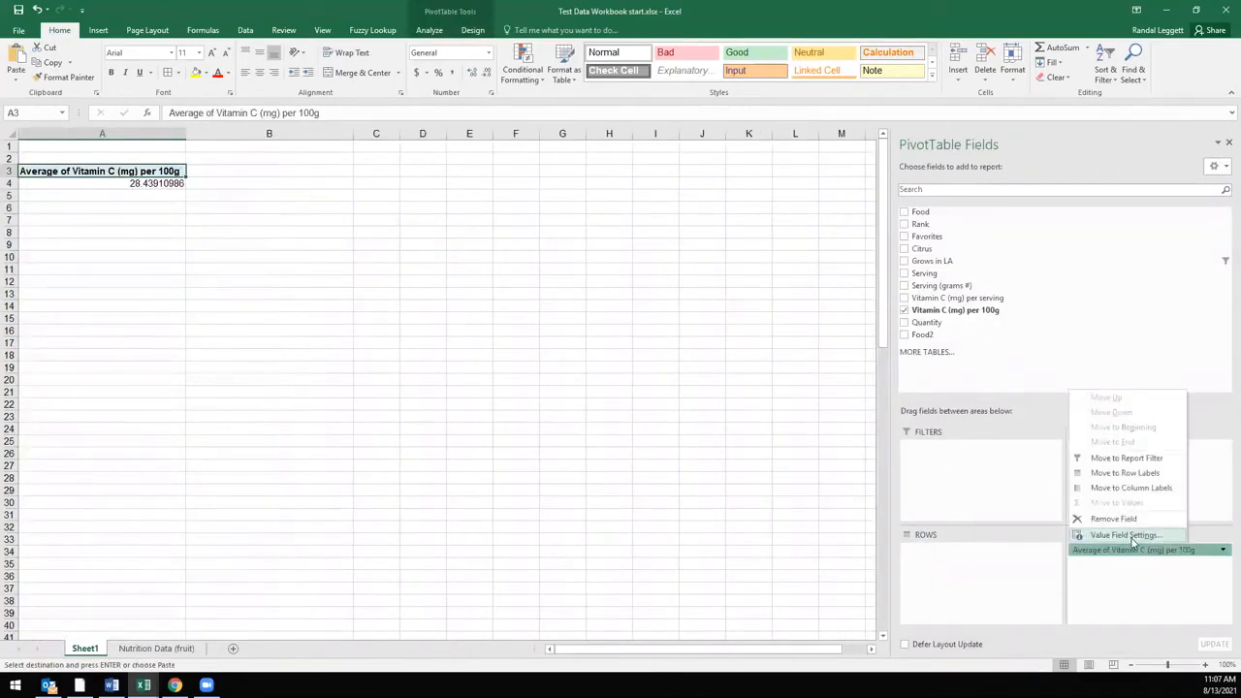
click(959, 388)
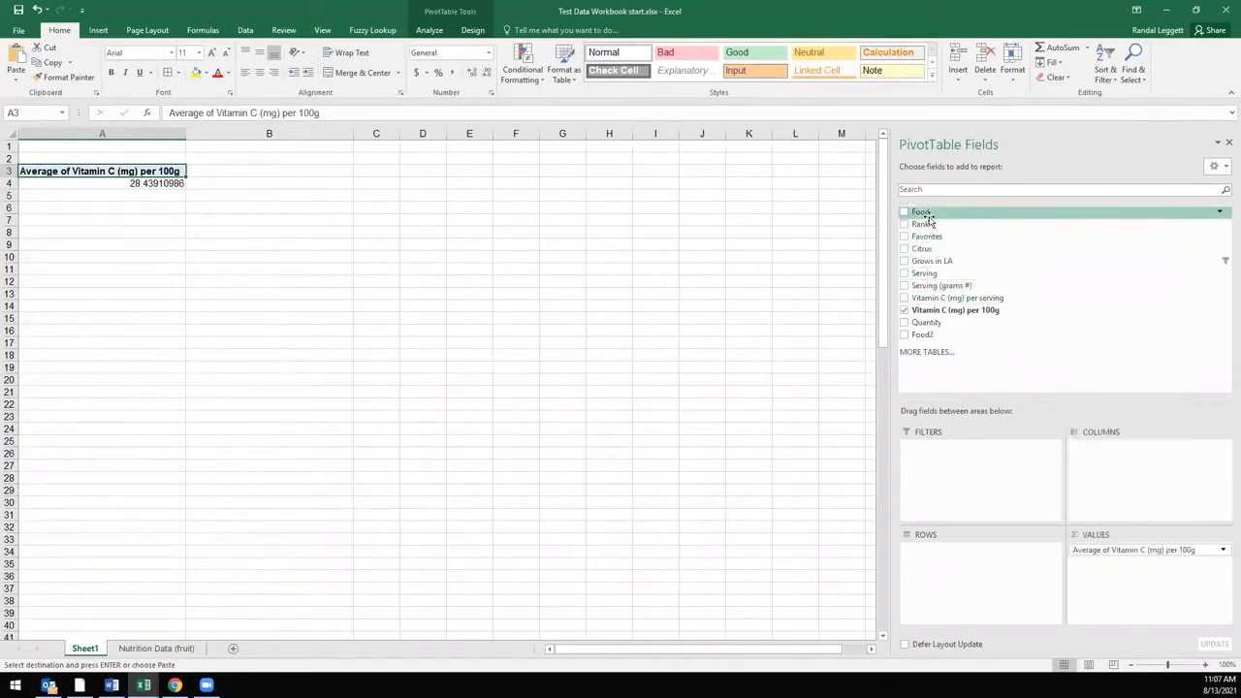
drag(924, 218, 1091, 467)
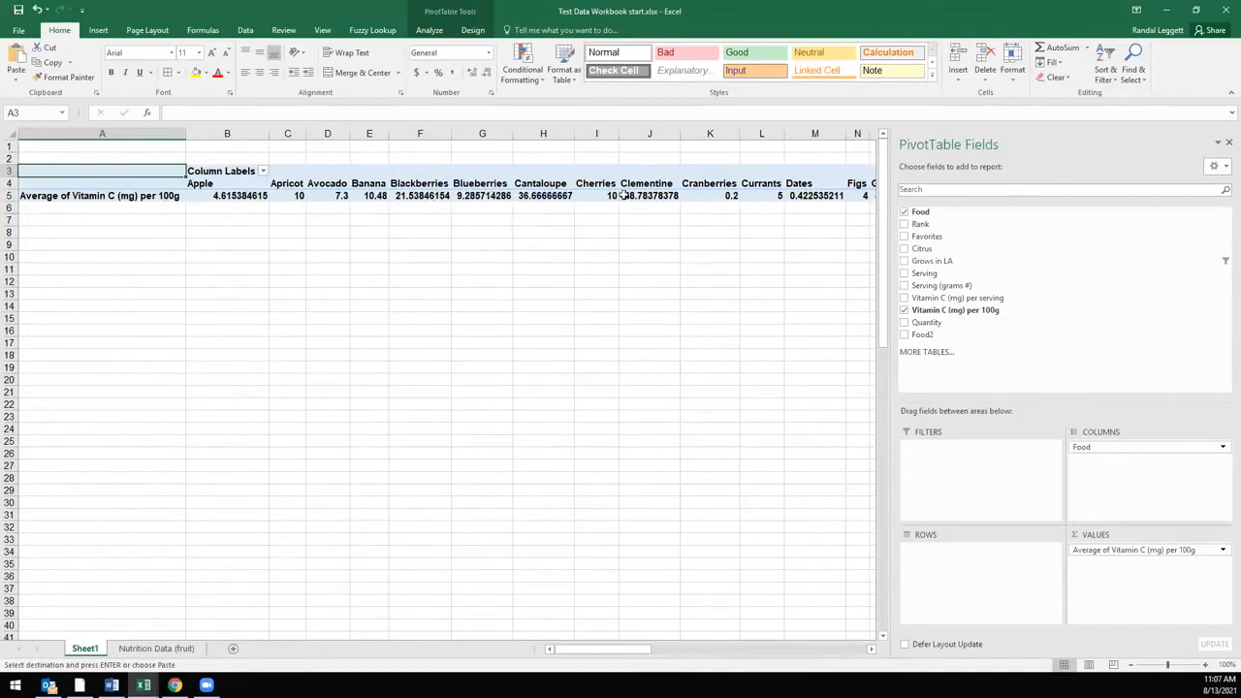
drag(626, 651, 555, 645)
- Return to the Nutrition Data (fruit) sheet and compare the Favorites and Citrus columns with the lookup table in columns N to P
click(149, 648)
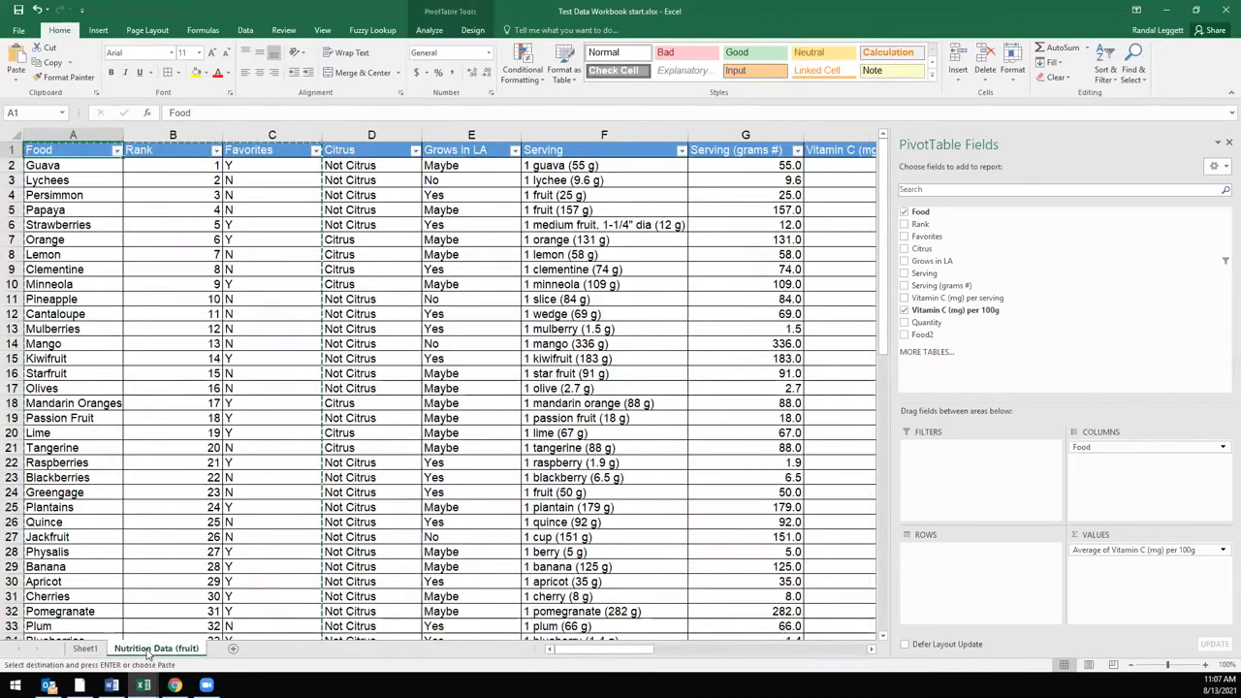
click(216, 316)
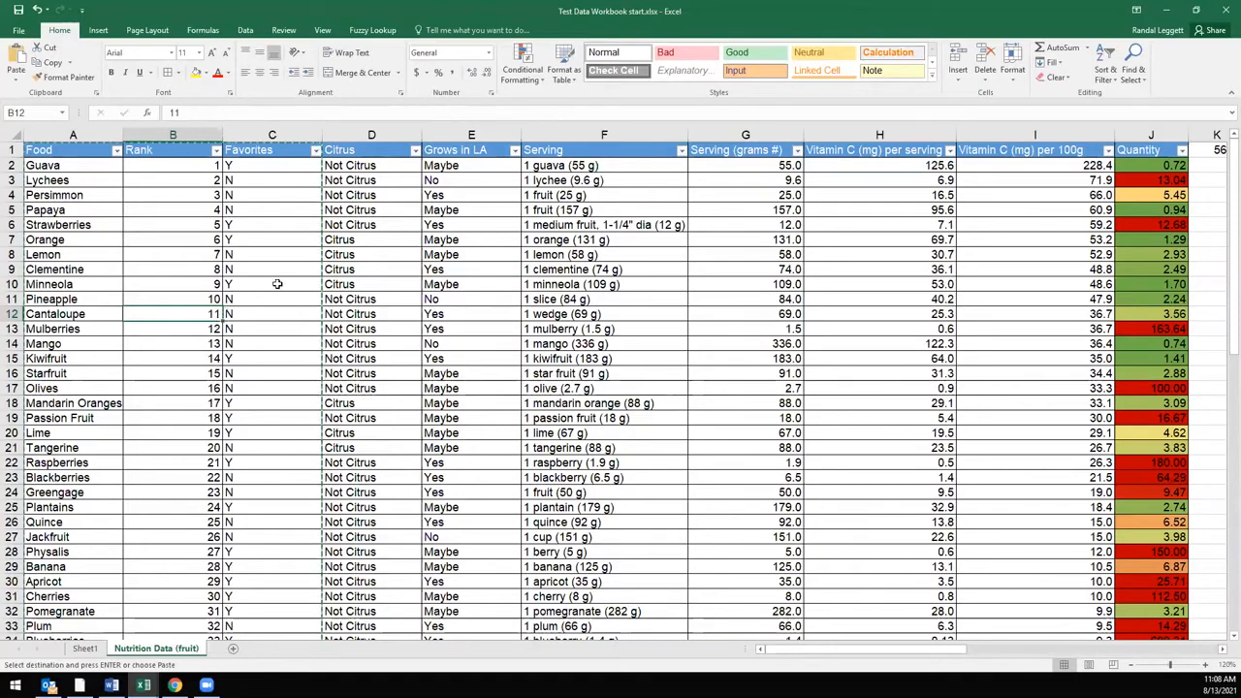
drag(289, 166, 268, 520)
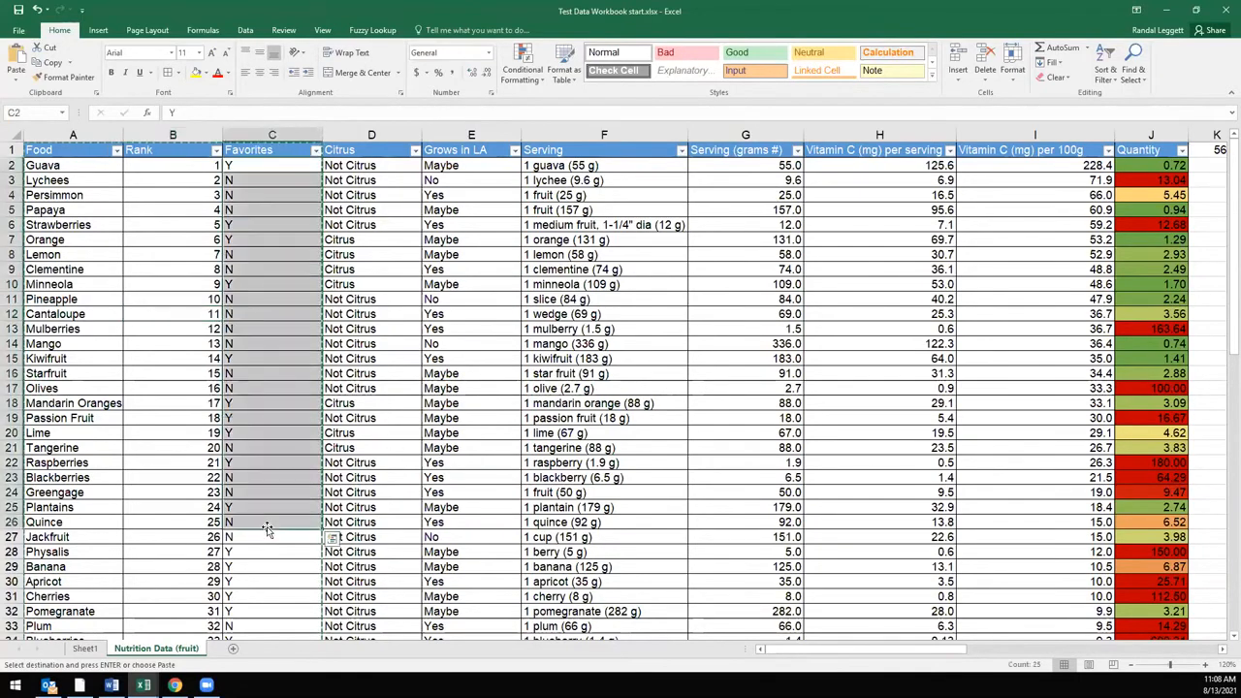
click(262, 468)
click(349, 167)
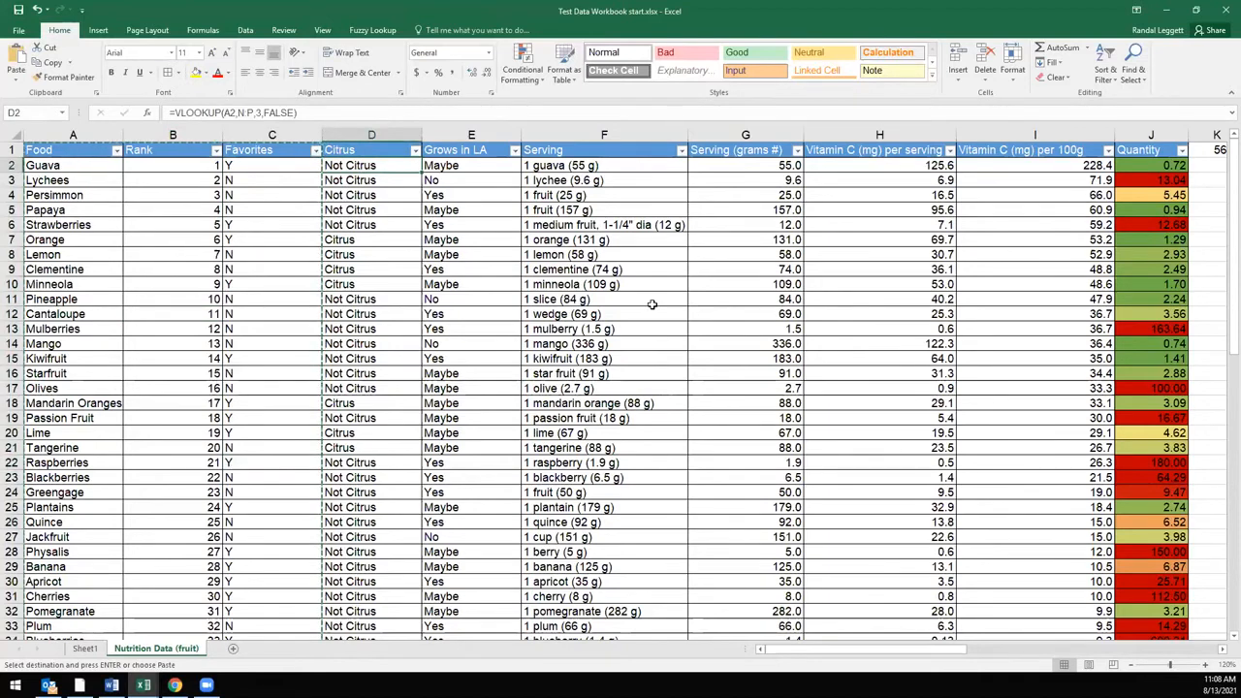
click(367, 210)
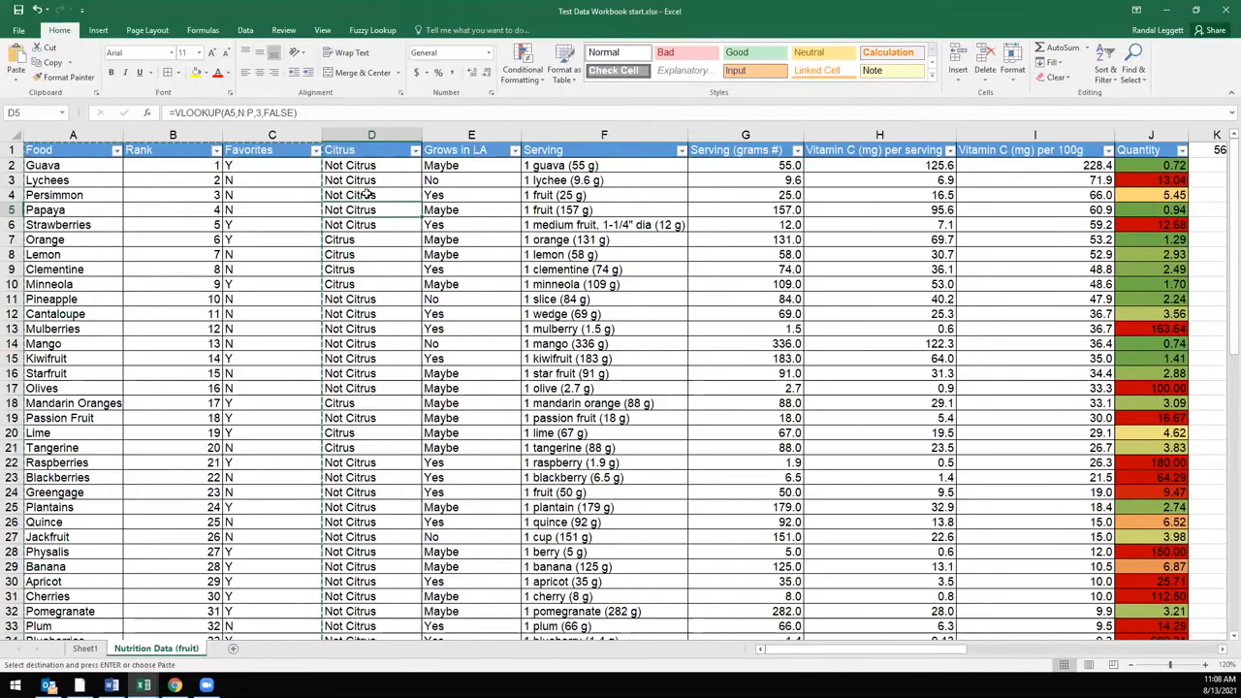
drag(949, 656, 1005, 654)
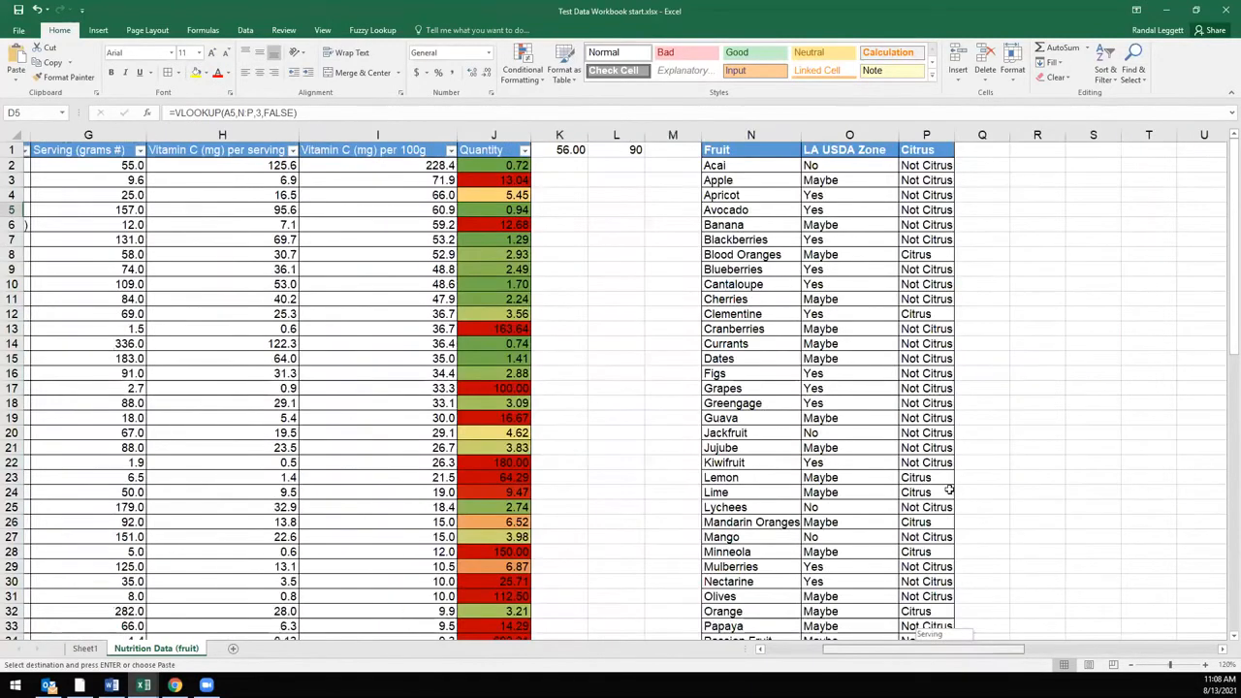
drag(819, 656, 793, 656)
- Examine the VLOOKUP formulas in the upper cells of the Citrus column, down to the Orange row
click(361, 196)
click(347, 182)
click(342, 165)
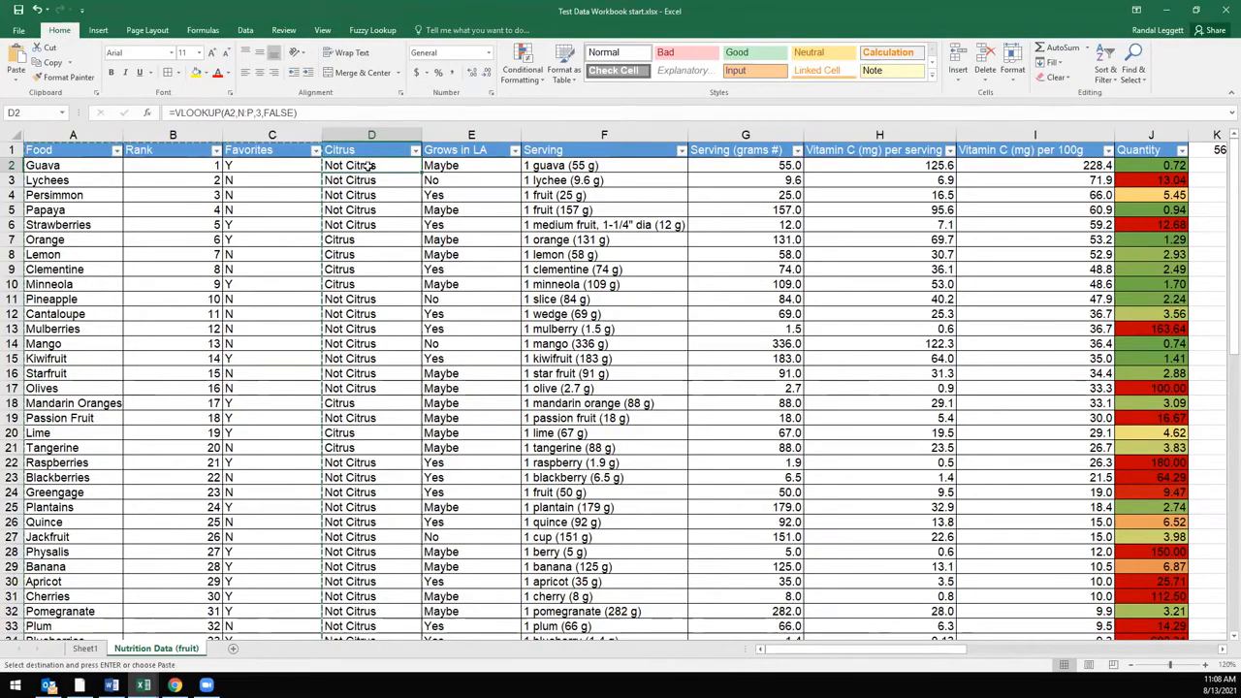
key(Down)
key(Down)
key(Down)
key(Down)
key(Down)
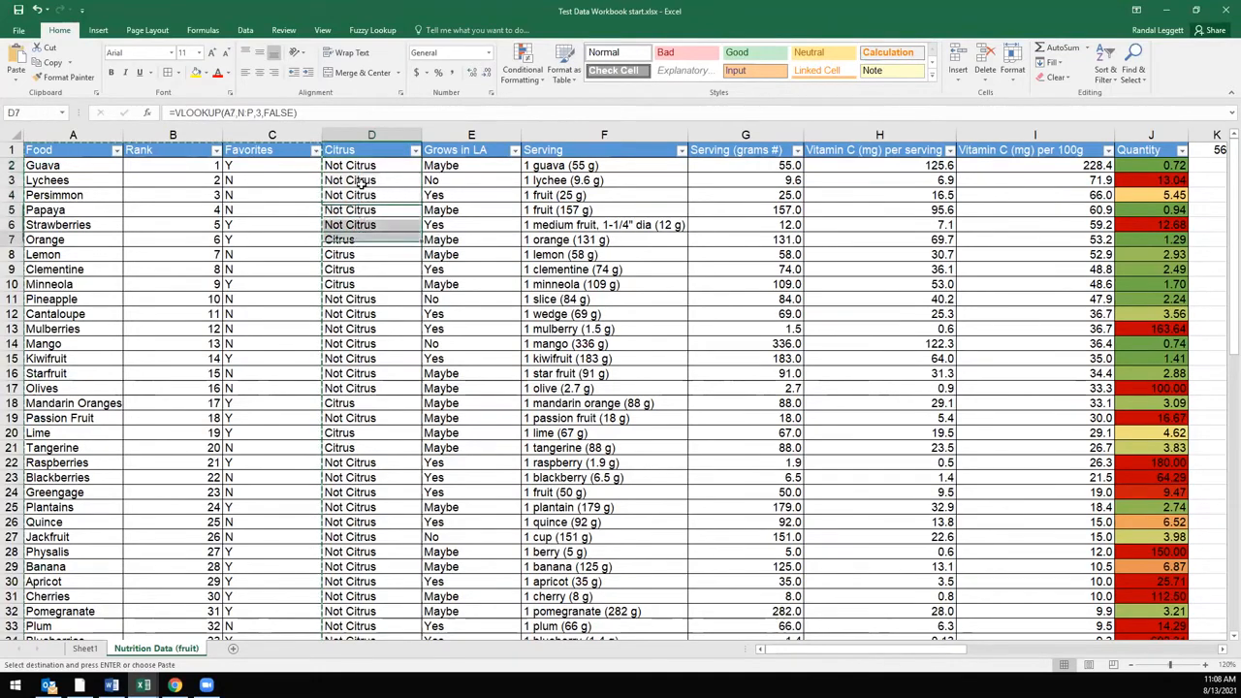
- Try to delete entire rows 48 to 51 with the fruit a to fruit d entries, plus the next row 48
drag(357, 167, 383, 580)
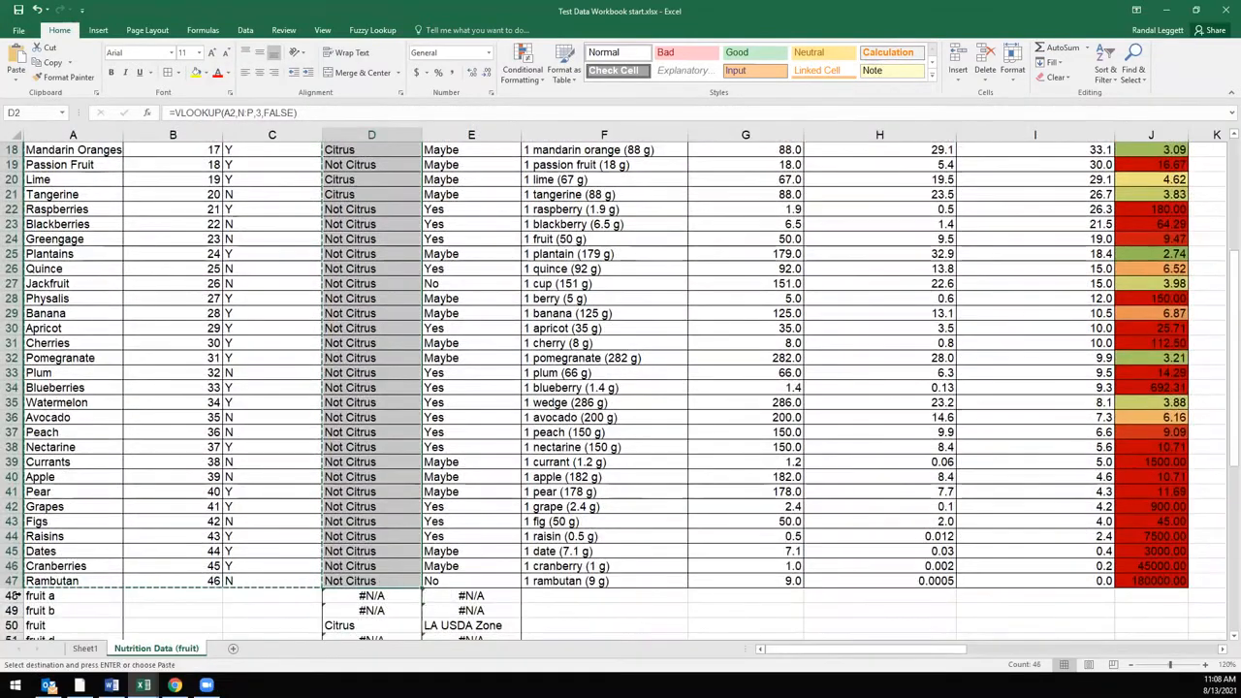
drag(11, 635, 62, 533)
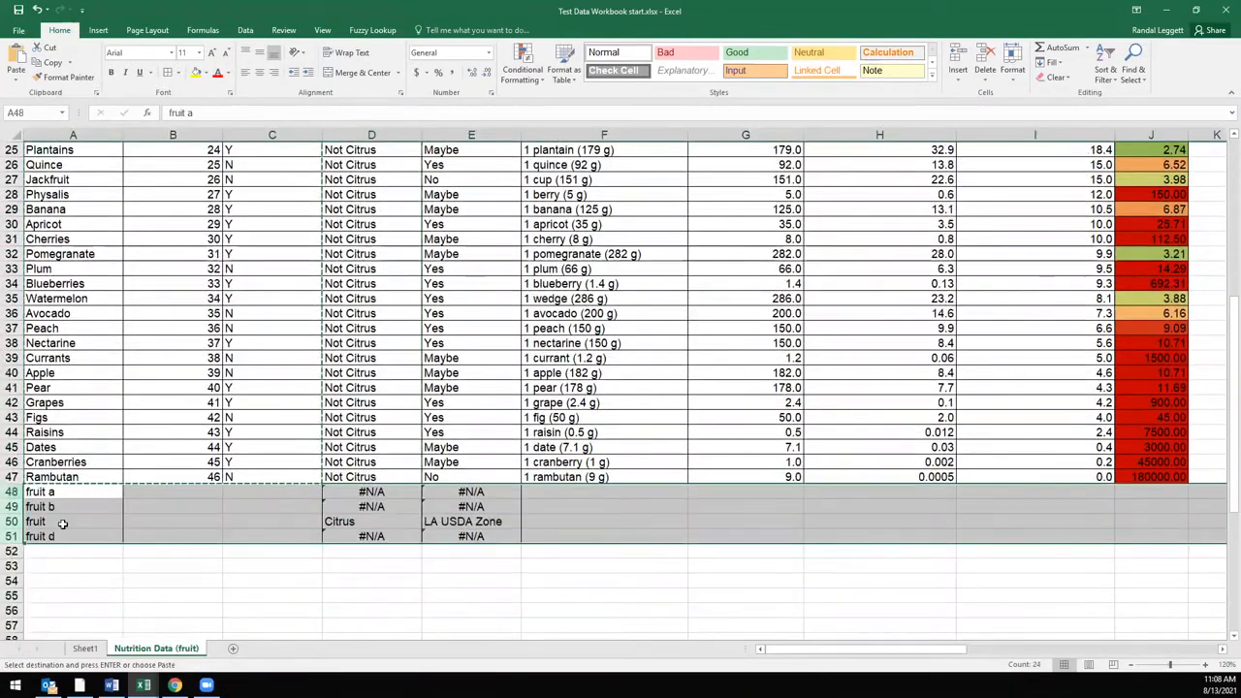
key(ctrl+minus)
click(331, 464)
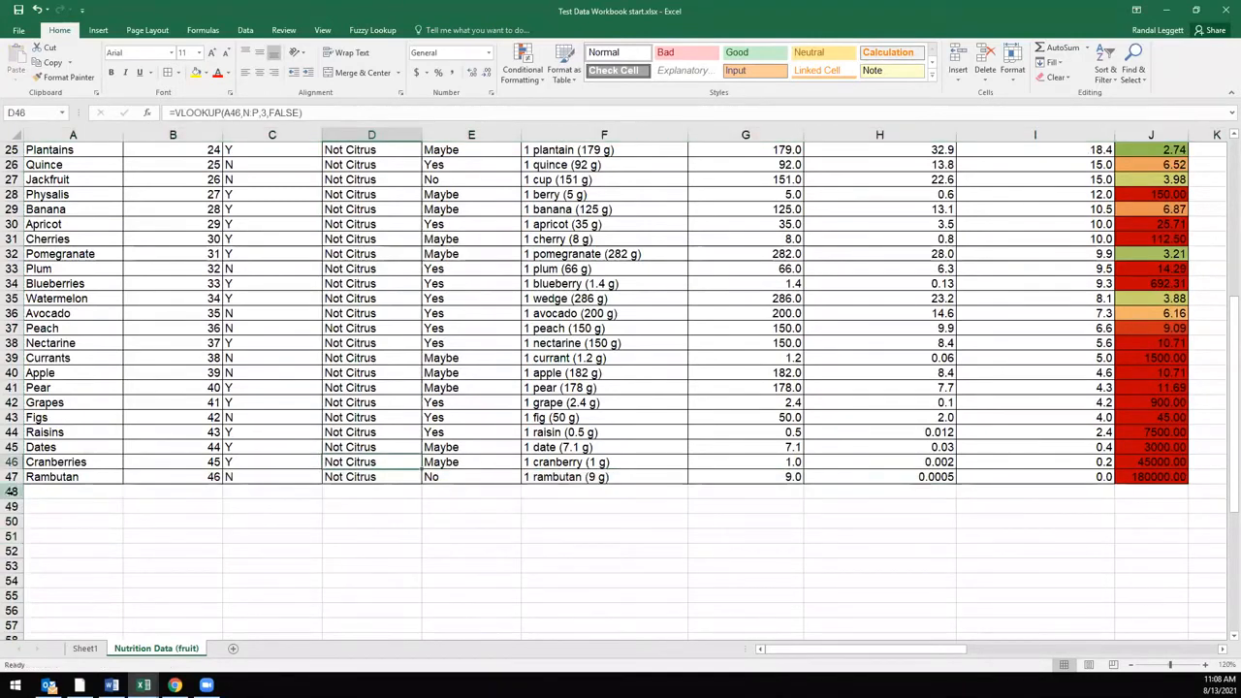
right_click(12, 493)
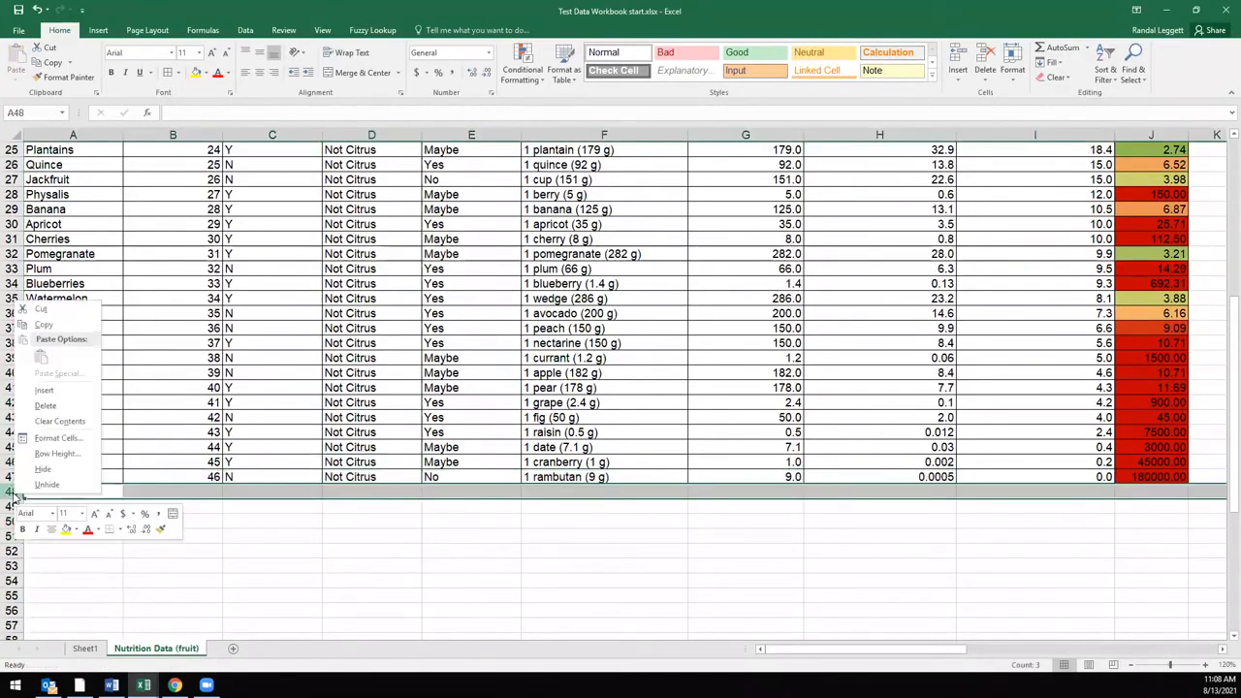
click(45, 405)
click(252, 531)
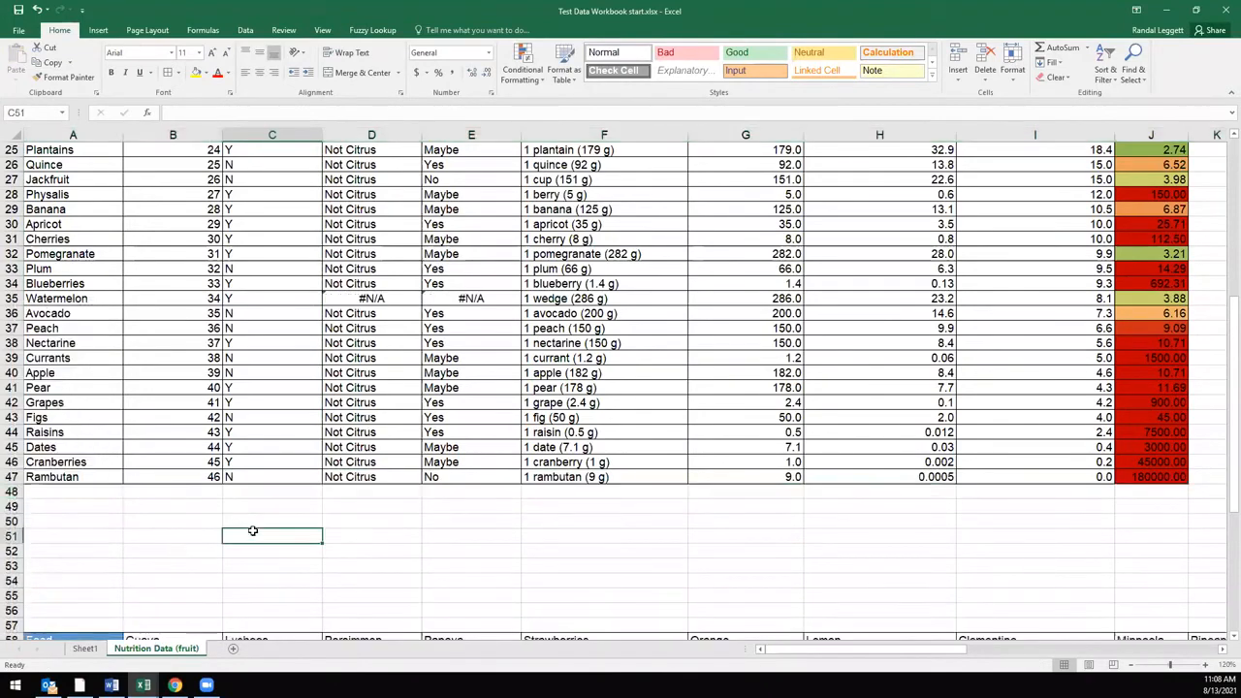
- Check the Citrus column and the lookup table for effects of the row deletions, and undo both deletions
scroll(417, 514, up, 6)
scroll(431, 548, down, 5)
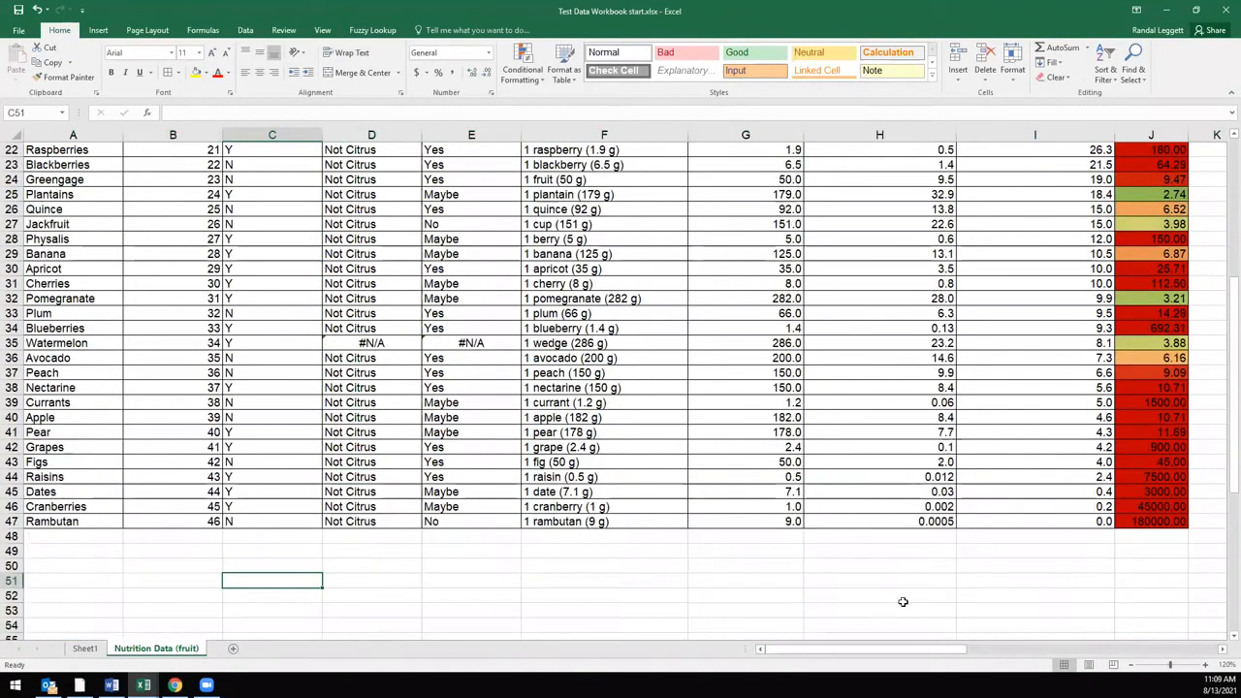
drag(964, 650, 1039, 649)
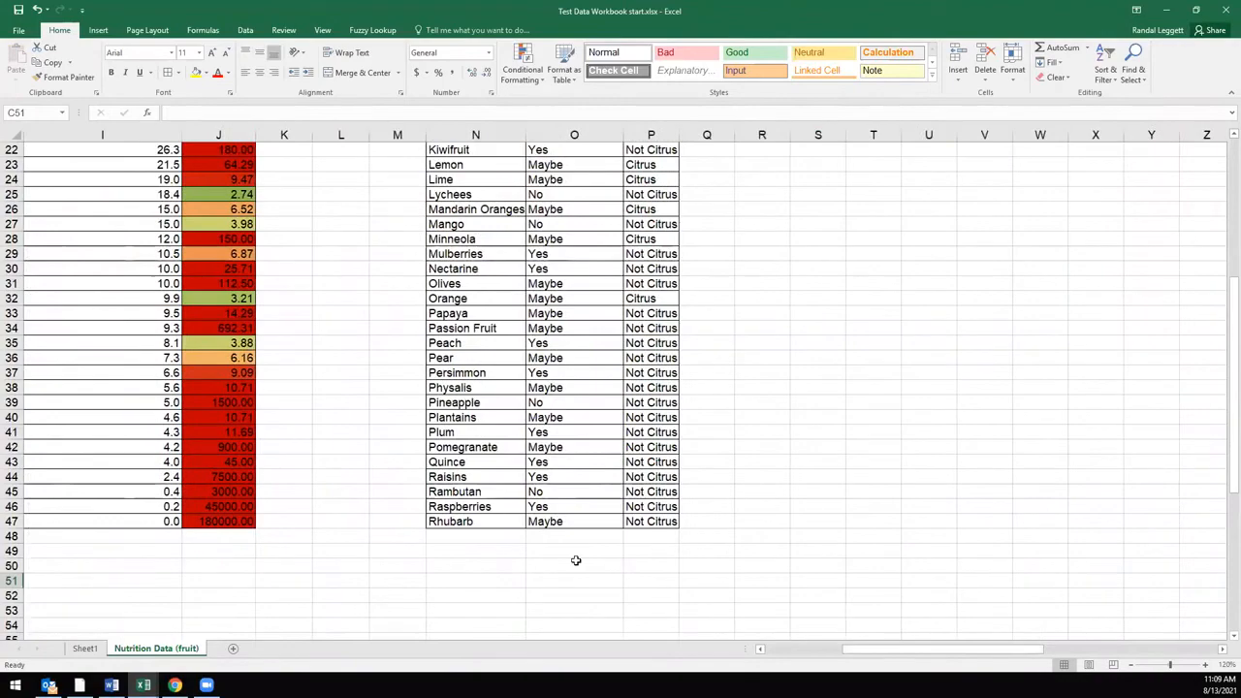
key(ctrl+z)
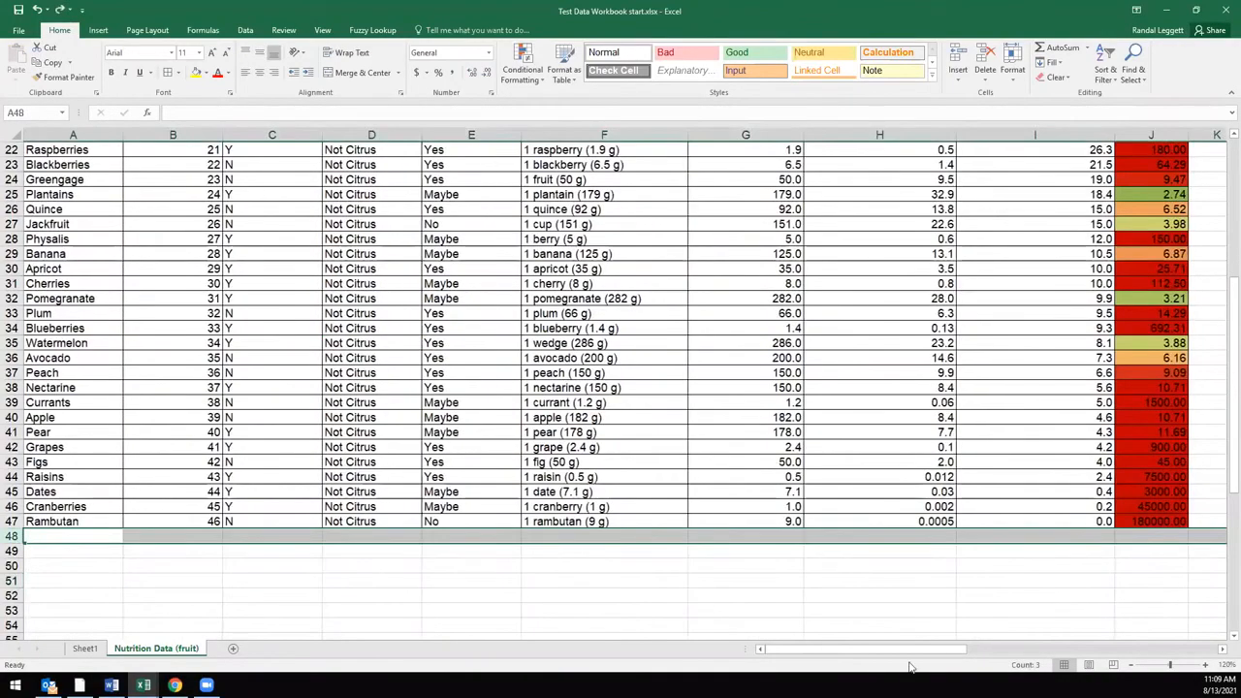
mouse_move(916, 650)
mouse_down()
mouse_move(974, 648)
mouse_move(892, 649)
mouse_up()
scroll(421, 441, up, 7)
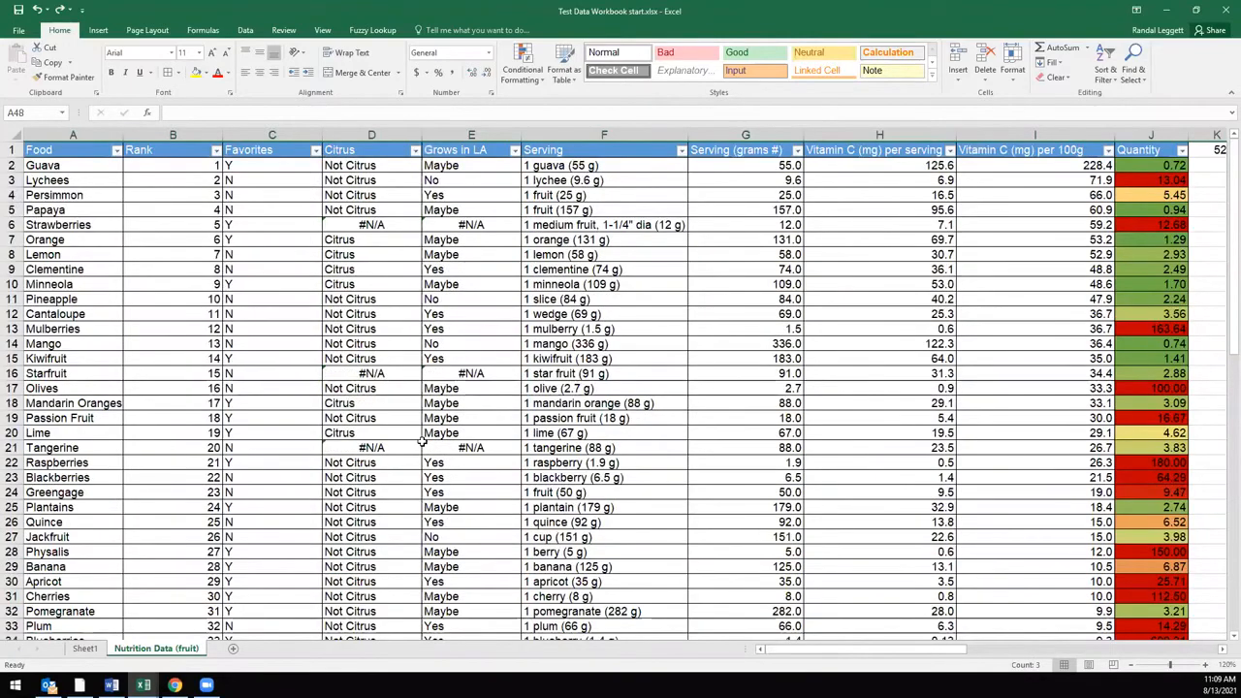
scroll(422, 441, down, 10)
key(ctrl+c)
- Clear only the contents of A48:E51, the fruit a to fruit d entries below Rambutan
drag(73, 388, 479, 429)
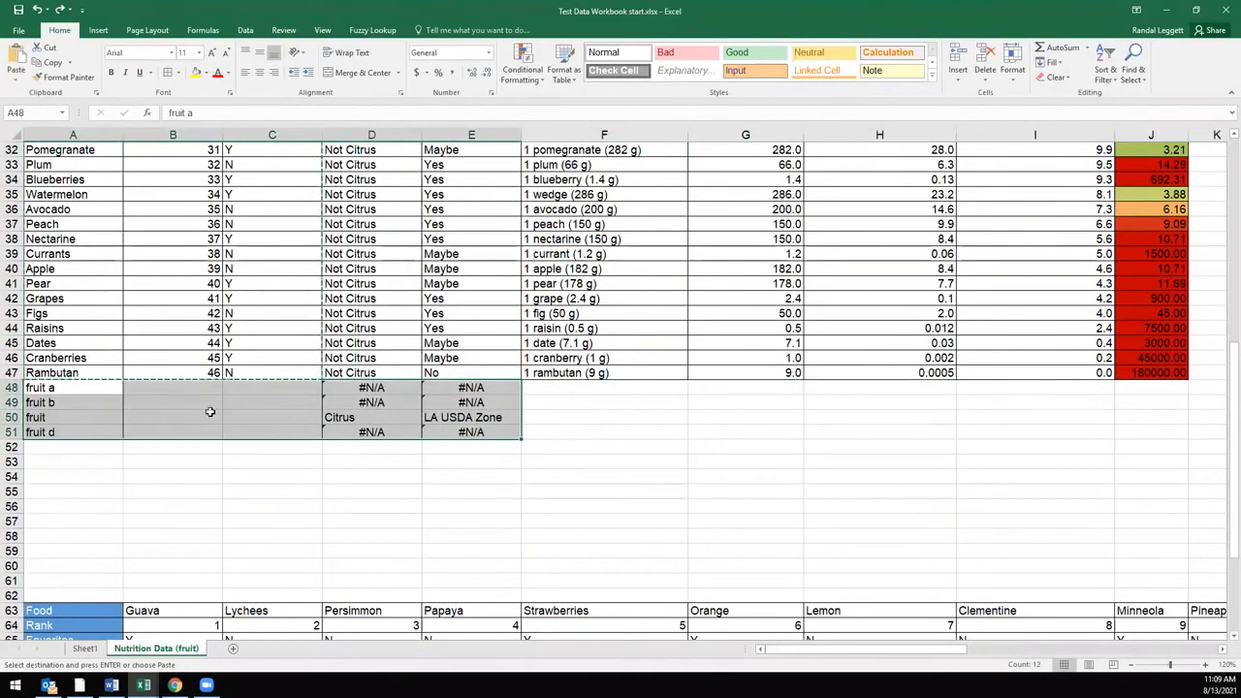
key(Delete)
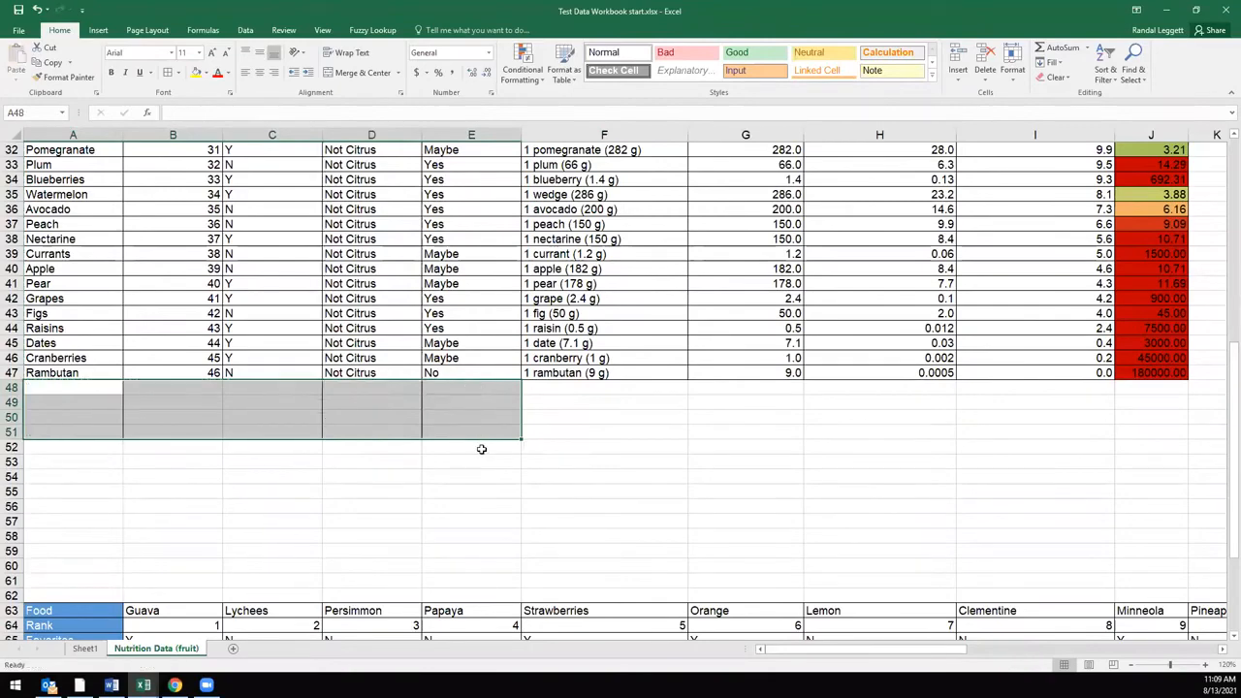
click(382, 464)
- Copy the Citrus formulas in D2:D47 and paste them over the same cells as values
scroll(380, 436, up, 10)
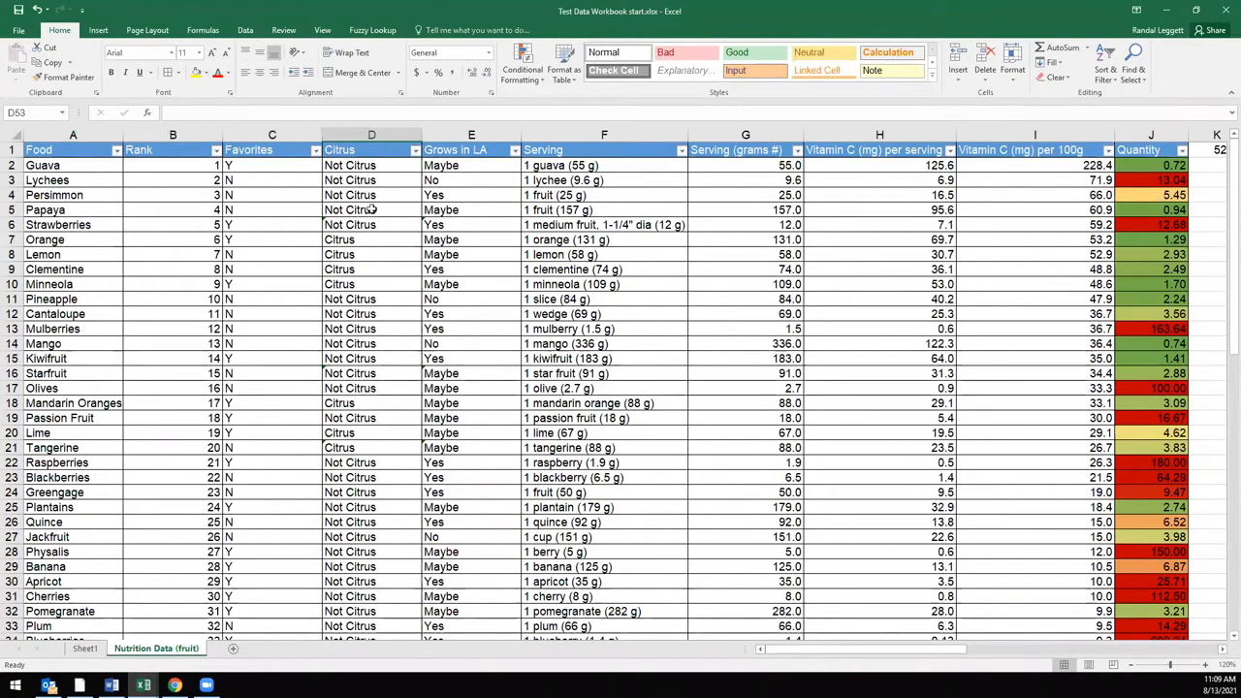
mouse_move(359, 166)
mouse_down()
mouse_move(326, 570)
mouse_move(351, 648)
mouse_move(374, 610)
mouse_up()
scroll(372, 374, up, 5)
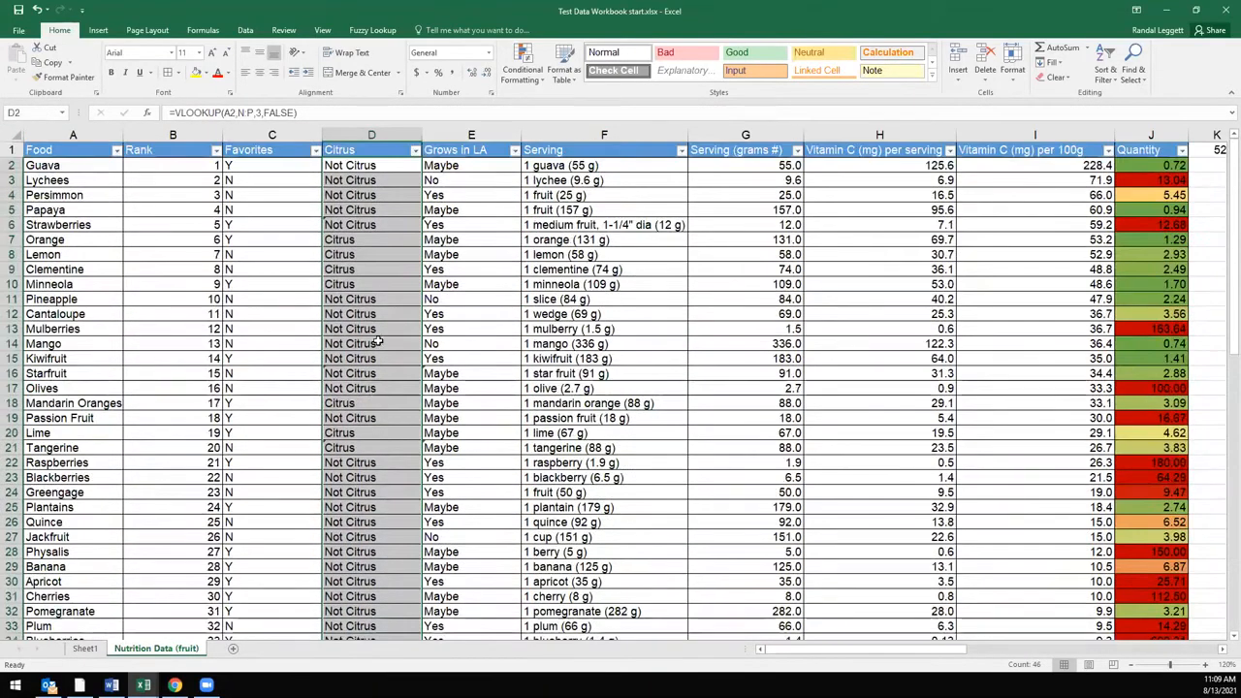
right_click(367, 219)
click(398, 244)
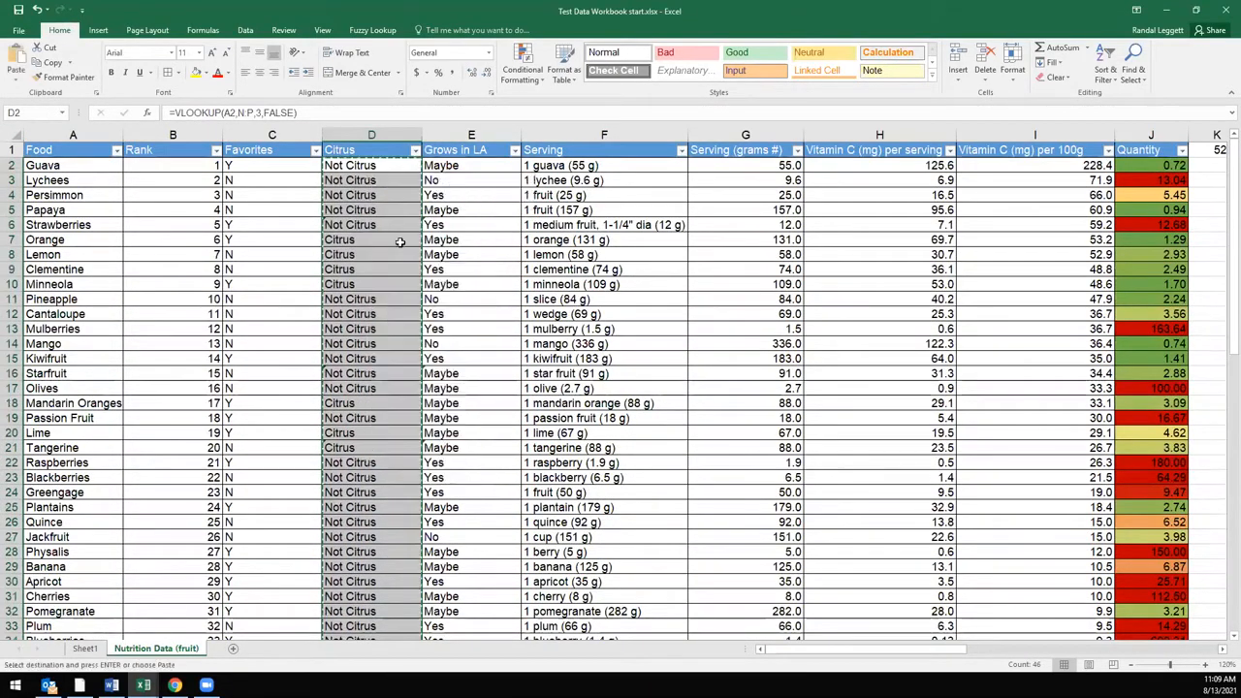
right_click(384, 182)
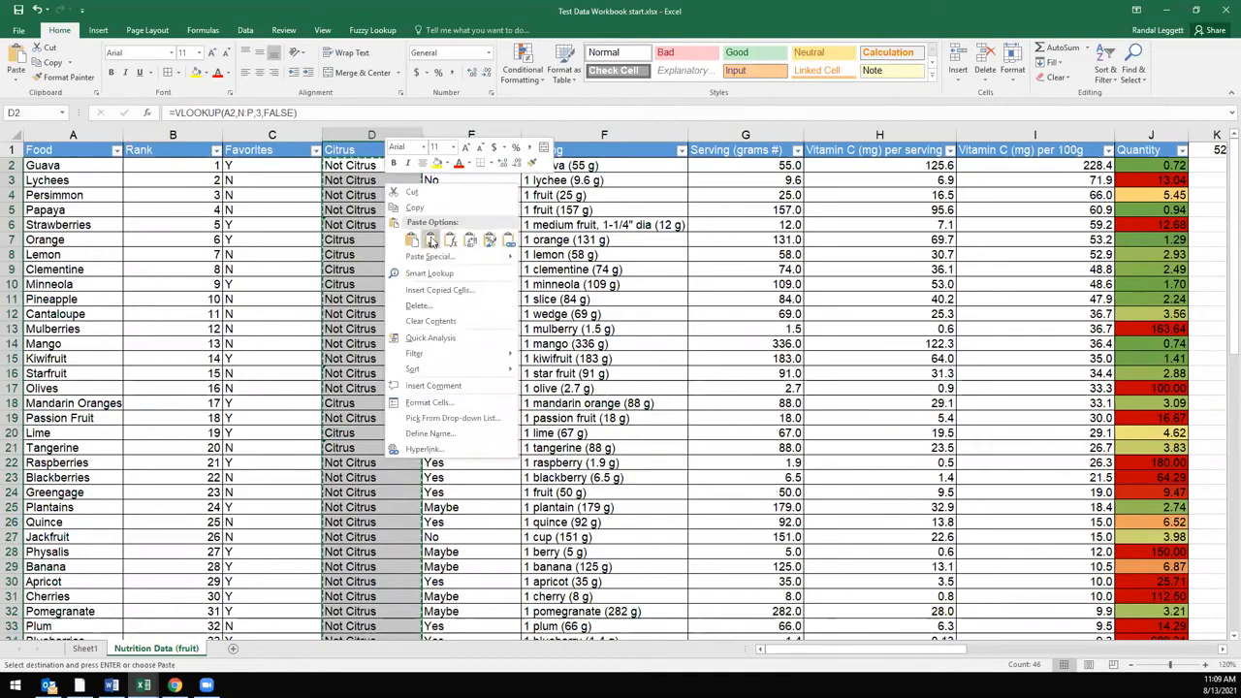
click(432, 241)
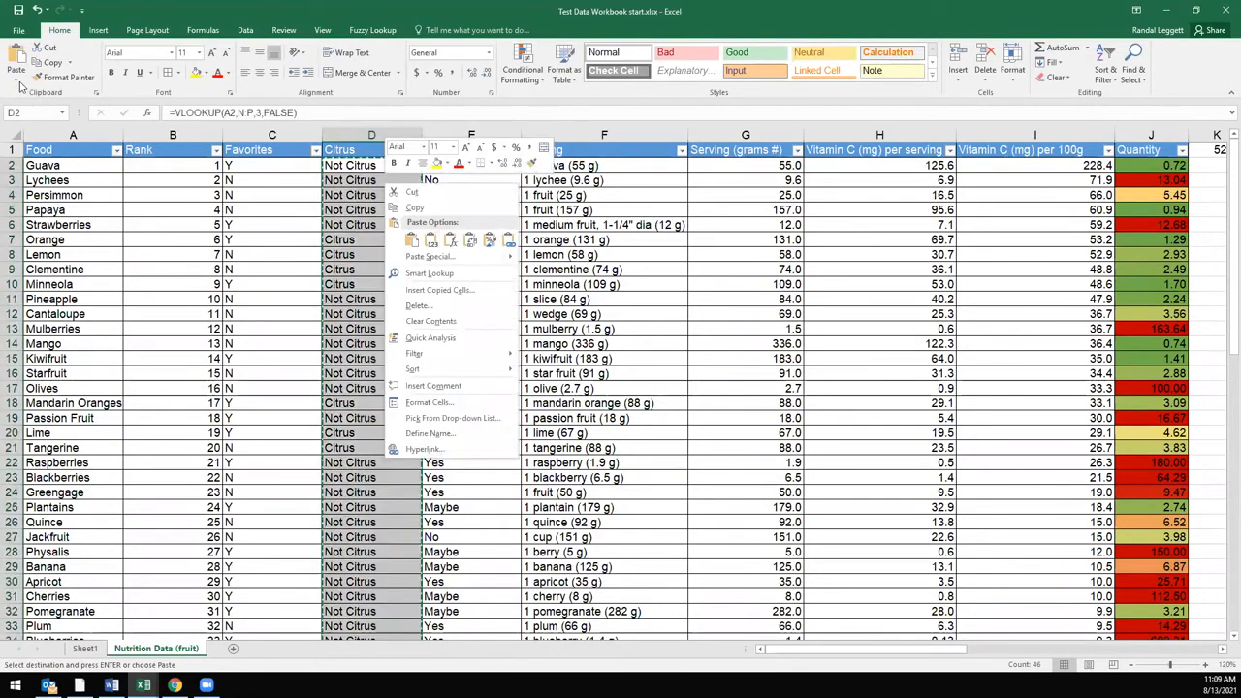
click(18, 83)
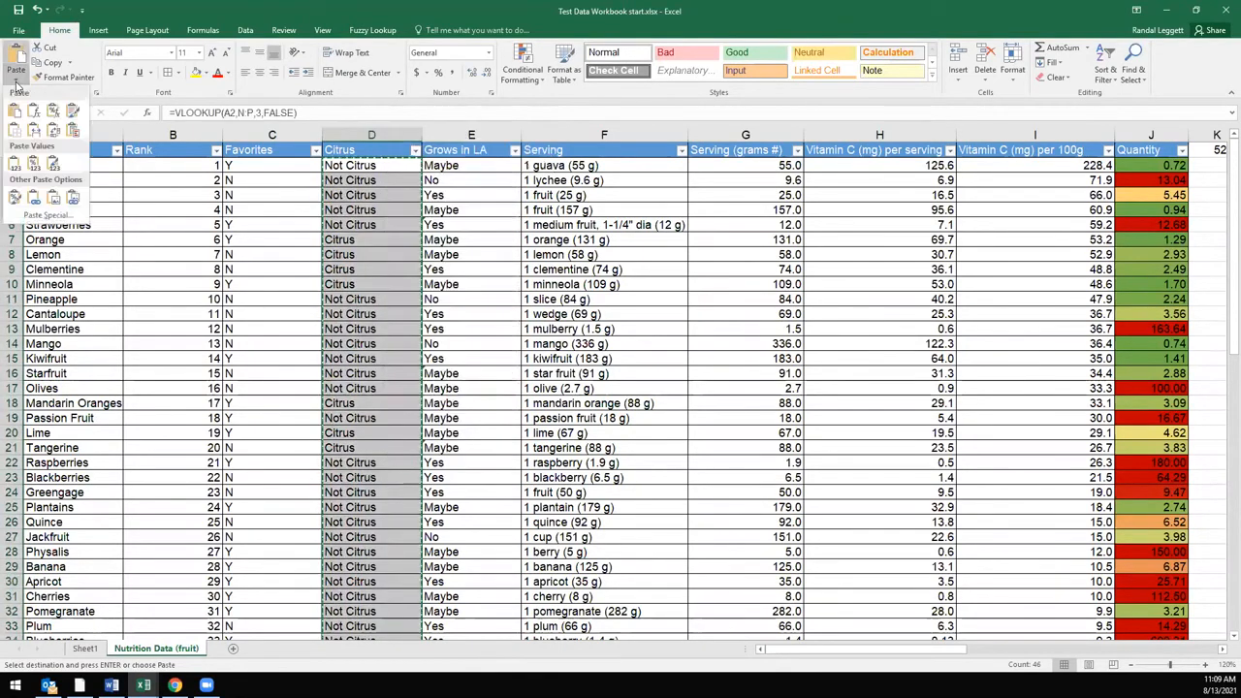
click(14, 166)
- Examine the Citrus cells from Guava down to Lemon for plain values in place of formulas
click(372, 165)
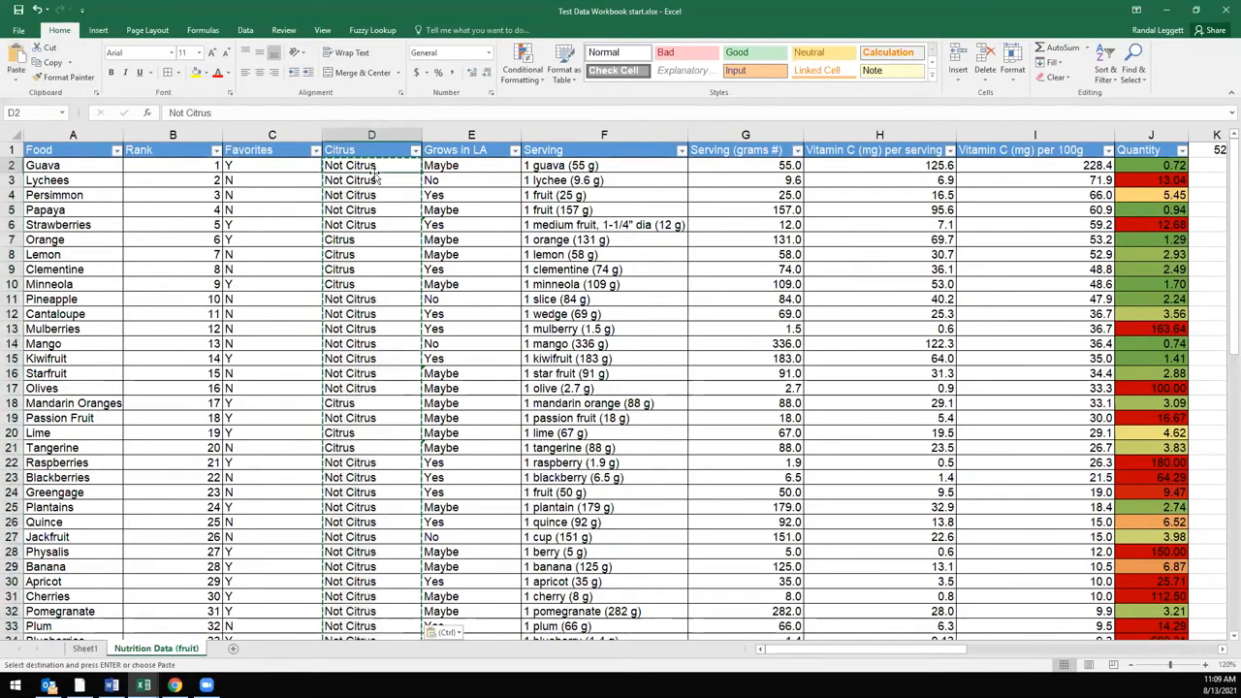
key(Down)
key(Down)
key(Down)
key(Down)
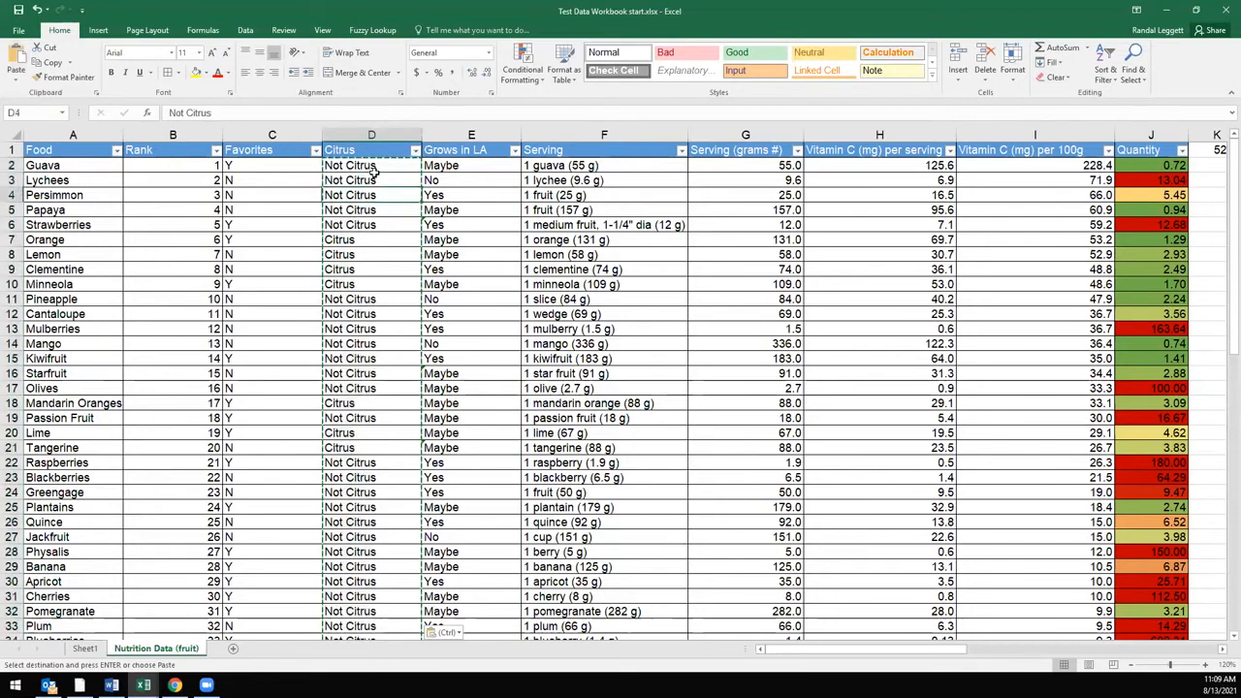
key(Down)
key(Down)
key(Down)
key(Down)
key(Down)
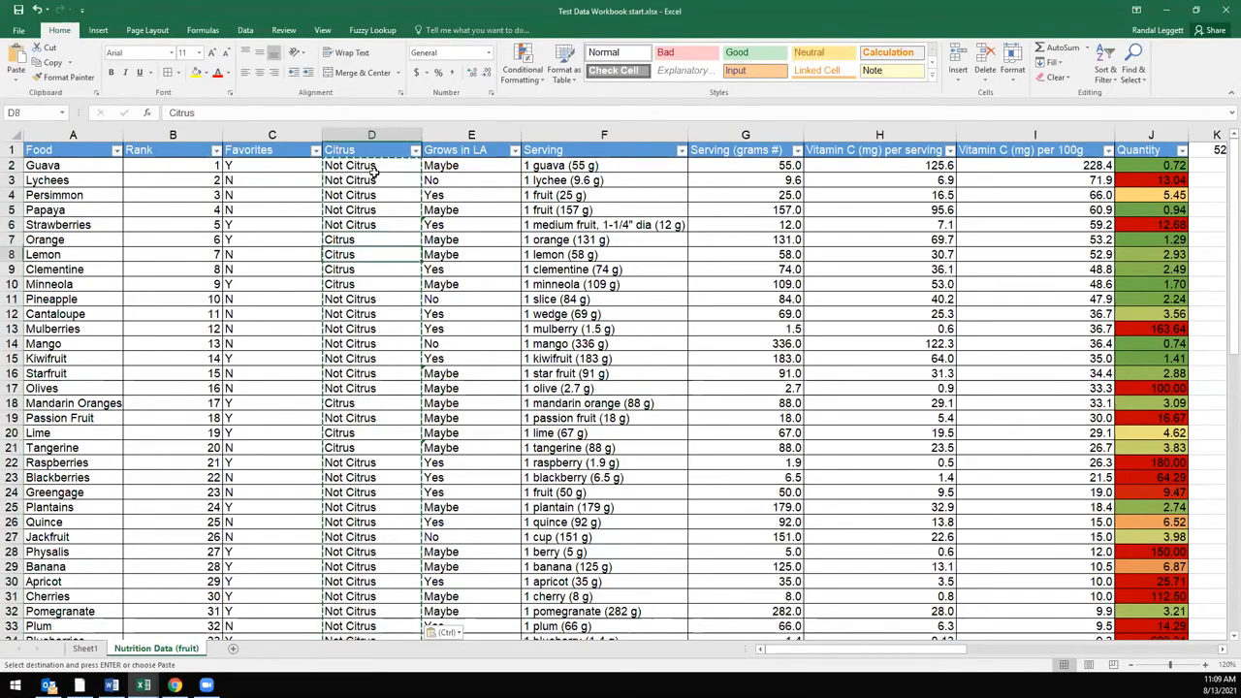
key(Down)
key(Down)
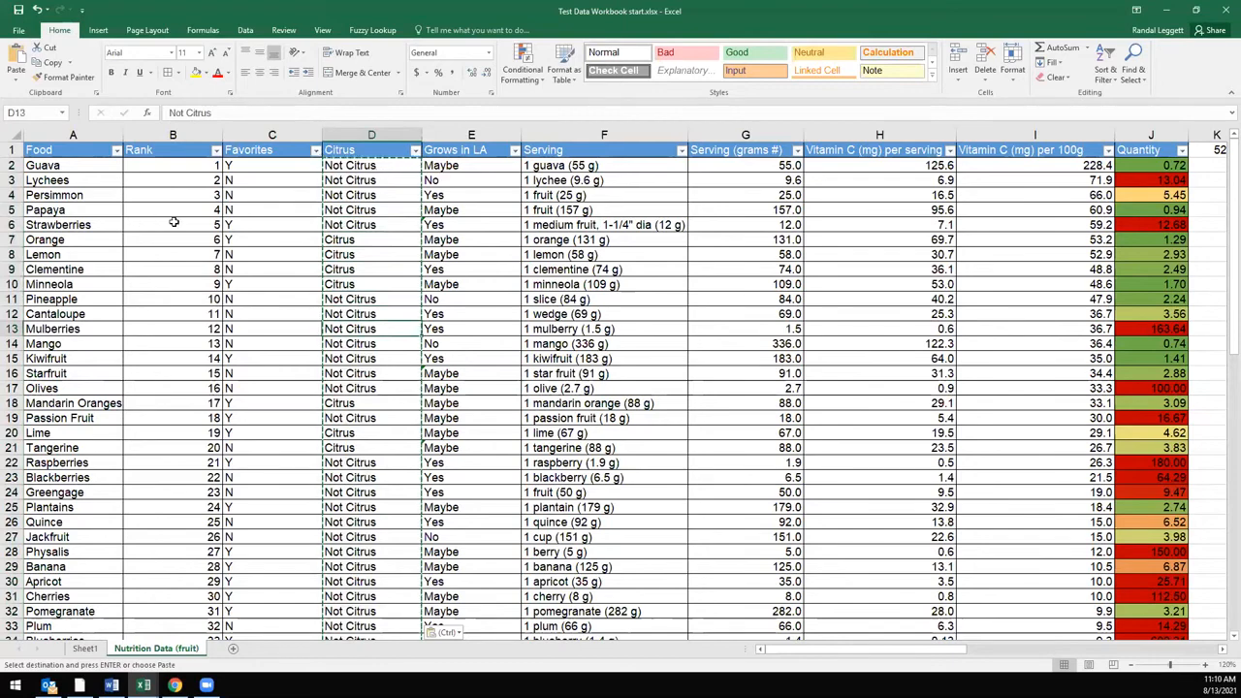
drag(61, 154, 335, 310)
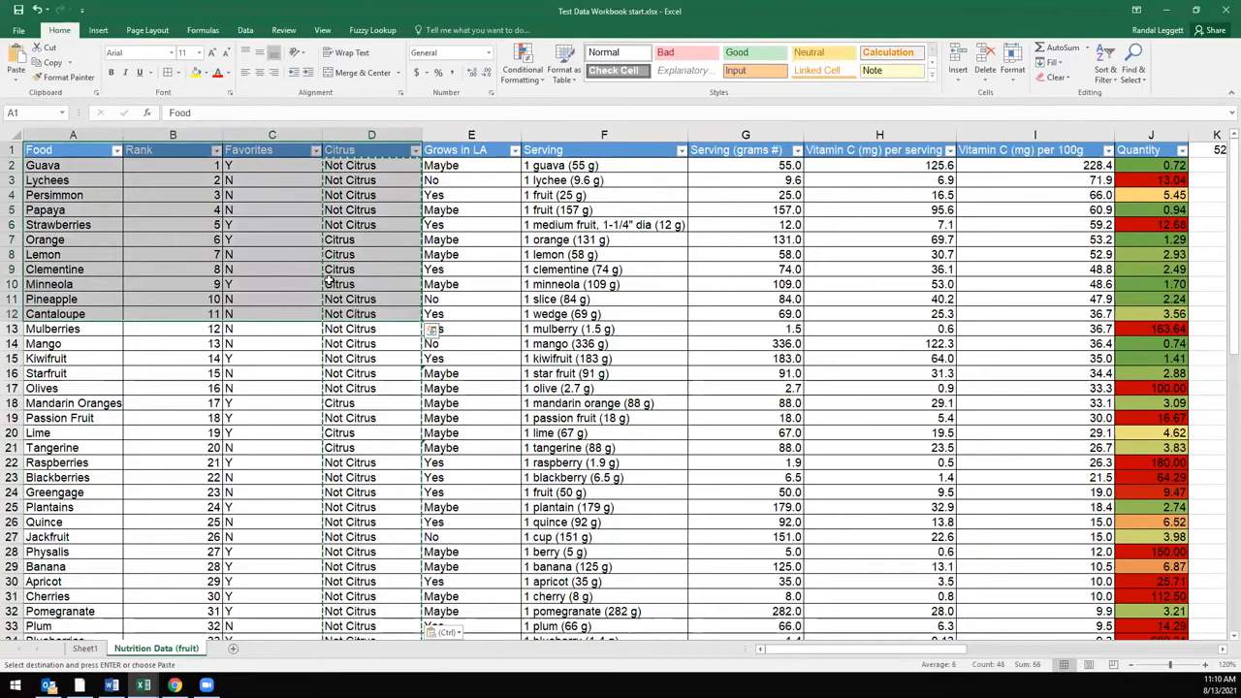
click(356, 239)
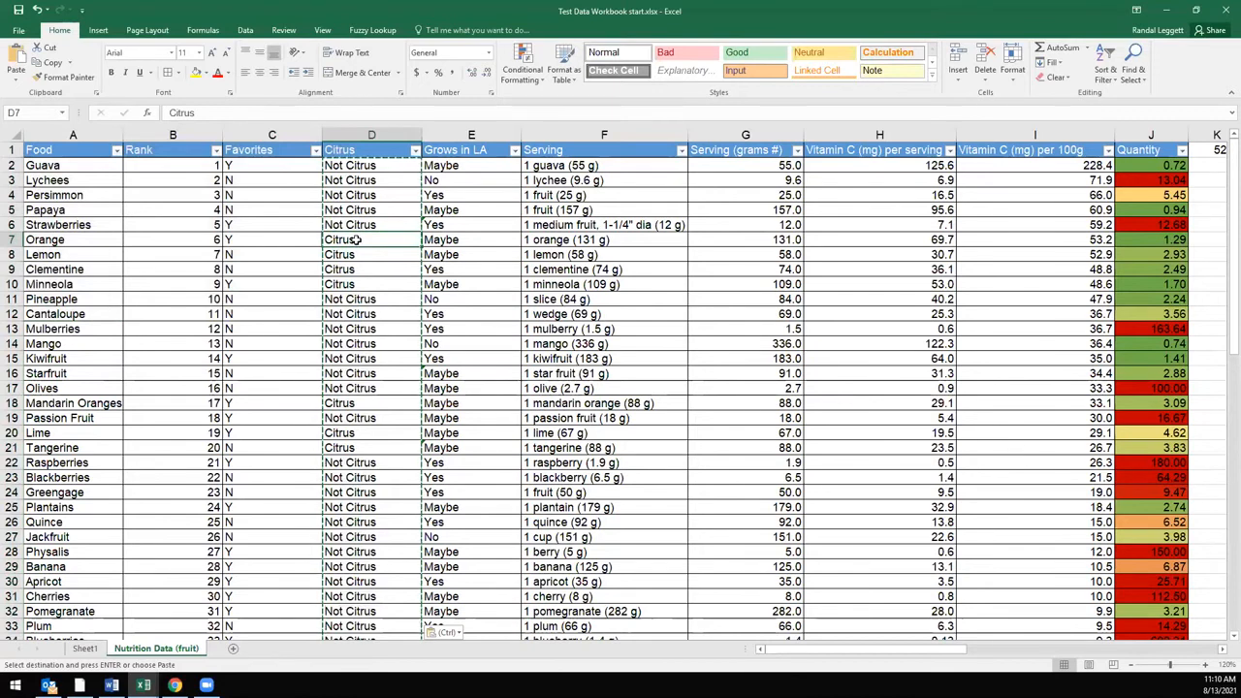
- Repeat the conversion of the Citrus column by copying D2:D47 and pasting it onto the same range as values
drag(359, 167, 359, 388)
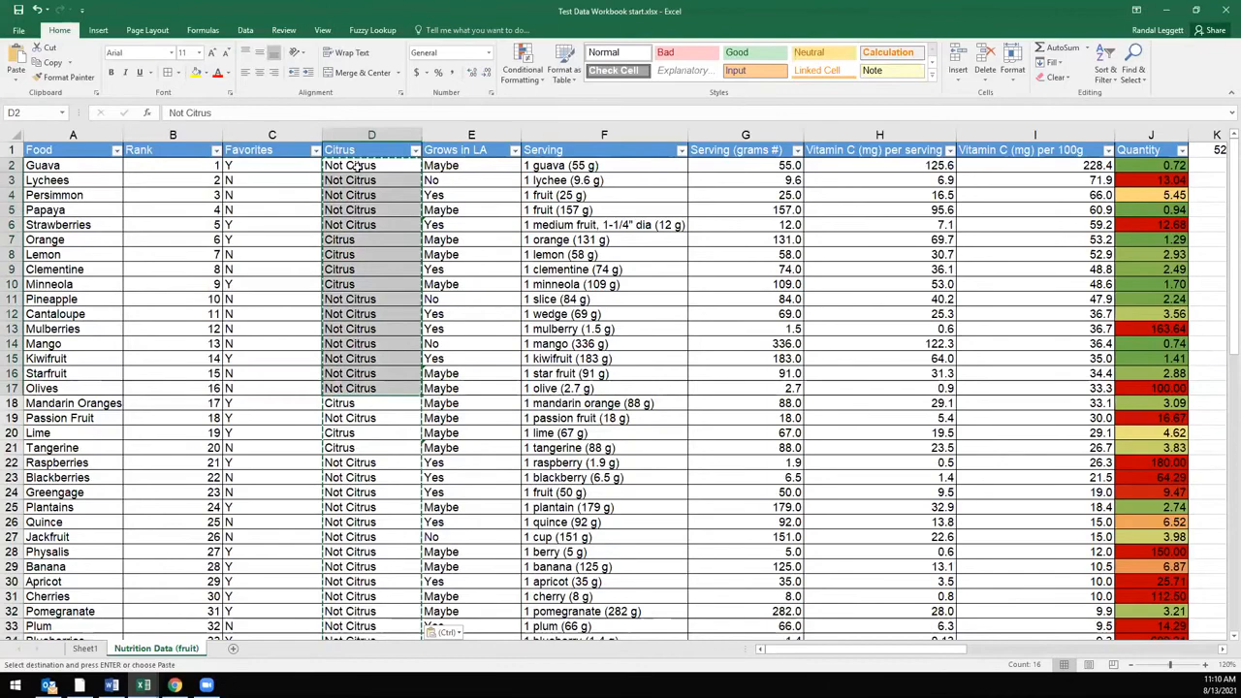
scroll(366, 245, down, 6)
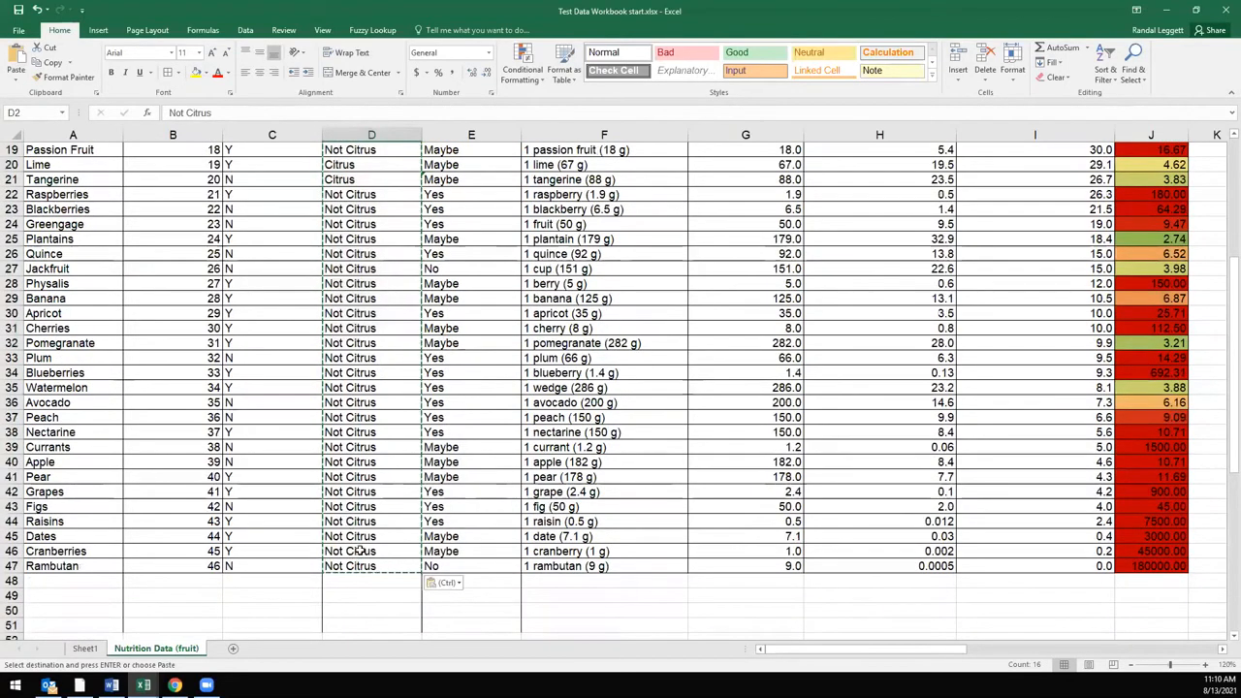
shift+click(360, 565)
scroll(357, 498, up, 6)
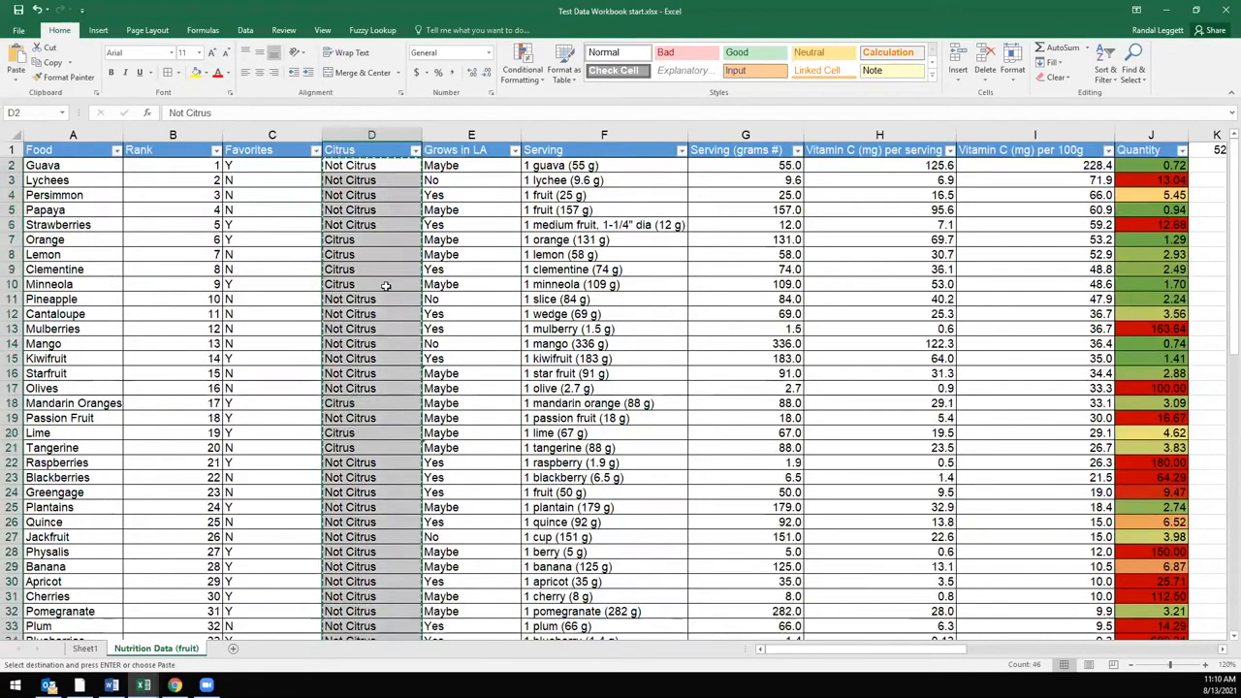
right_click(380, 238)
click(398, 258)
right_click(357, 192)
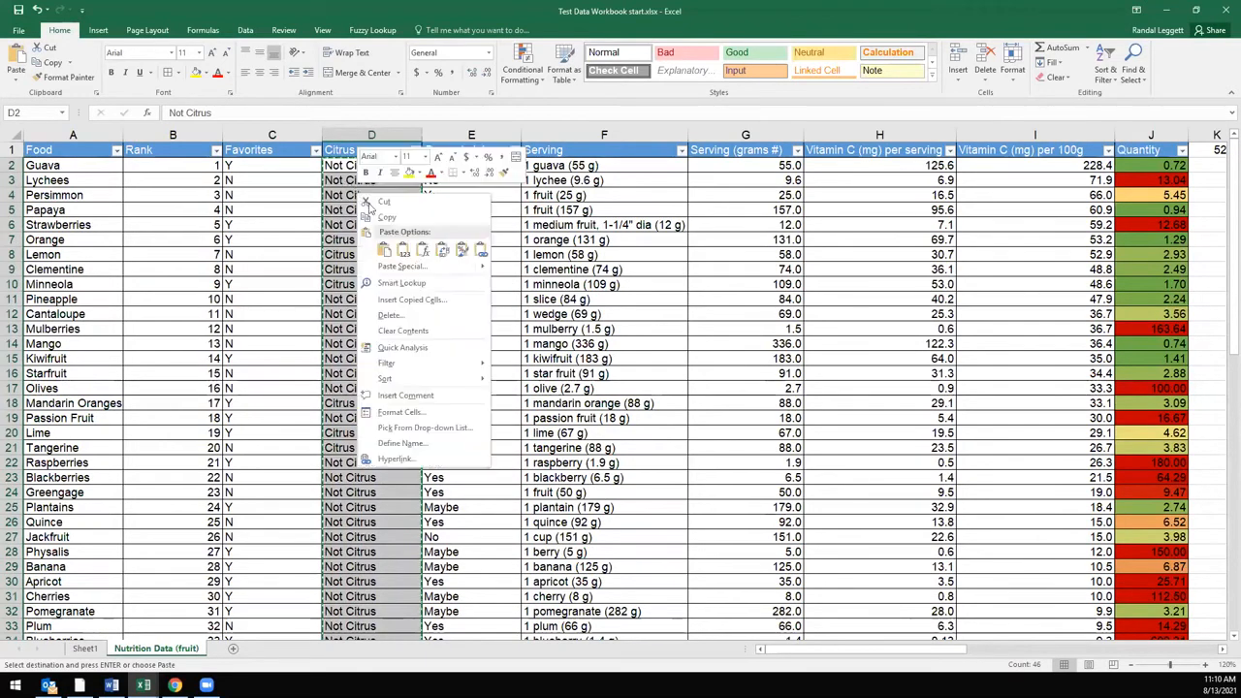
click(404, 252)
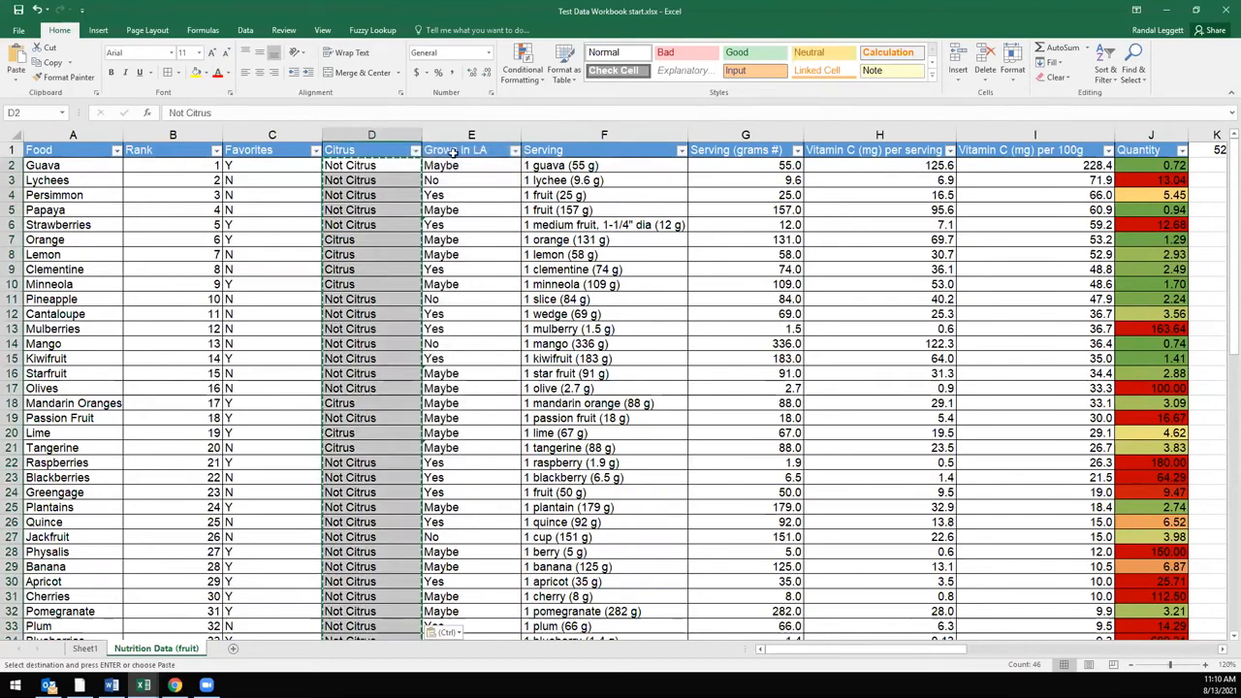
- Replace the Grows in LA lookup formulas in E2:E47 with their own values and spot-check several of the cells
drag(451, 165, 450, 611)
scroll(427, 229, up, 5)
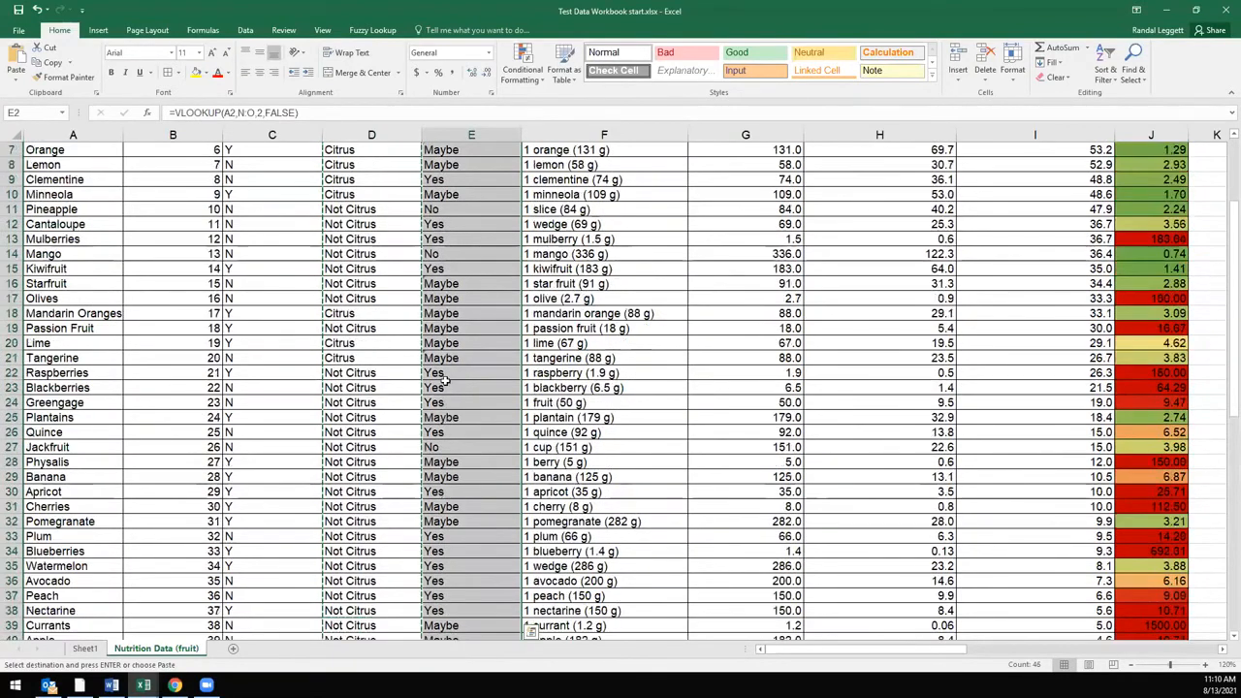
right_click(456, 212)
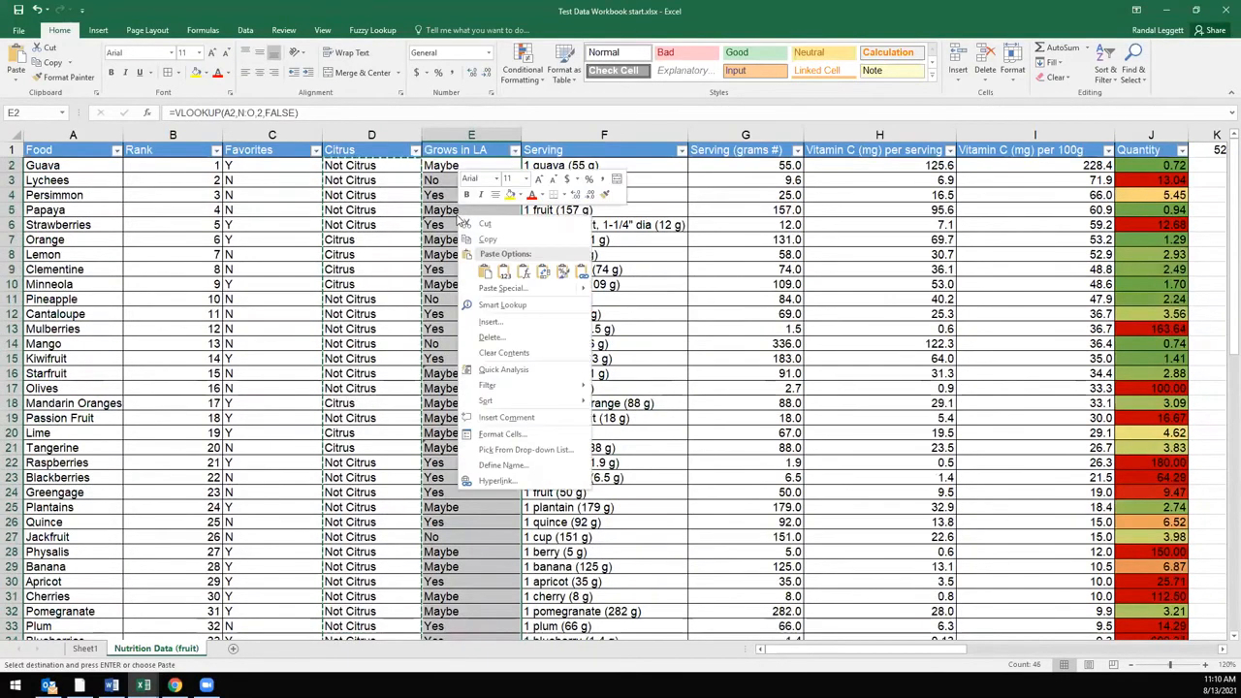
click(504, 243)
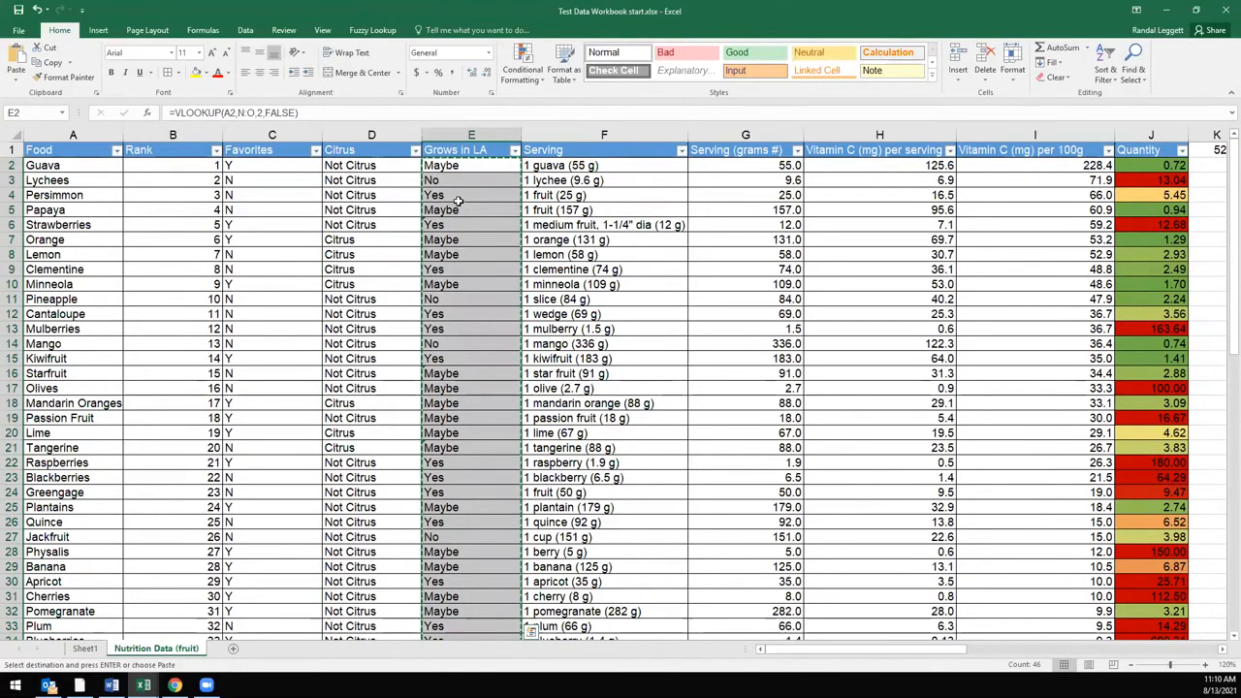
right_click(460, 204)
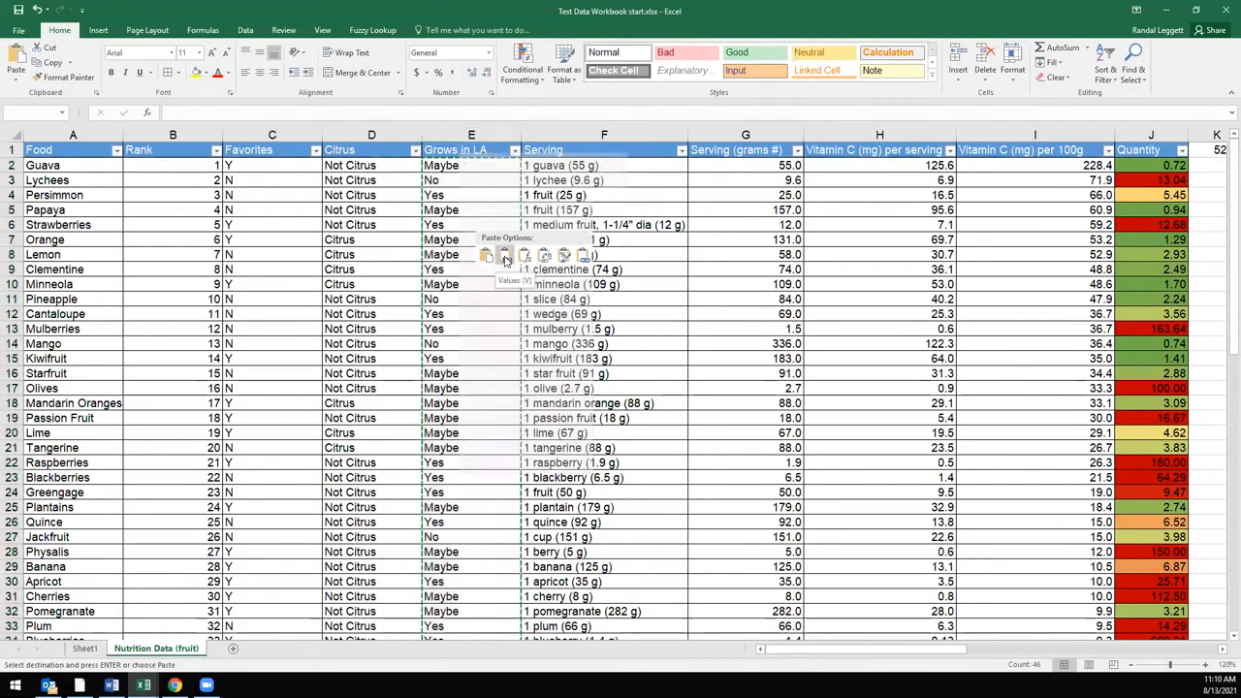
click(504, 255)
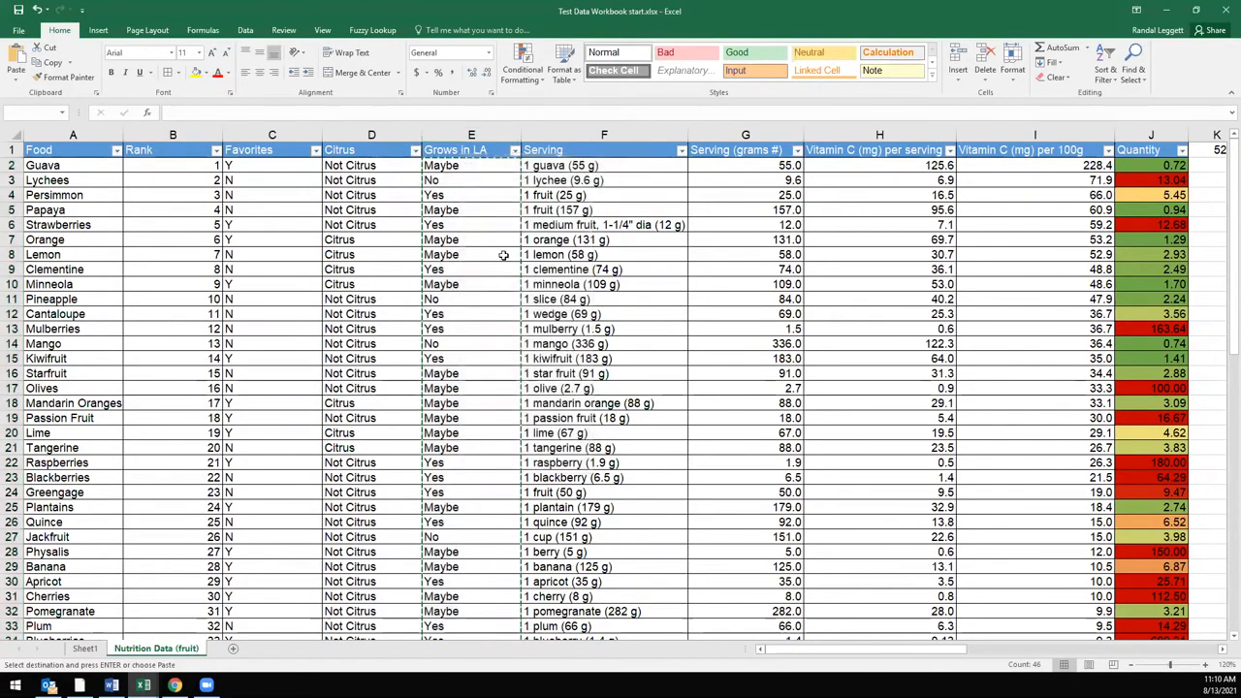
click(456, 224)
drag(443, 181, 453, 240)
click(457, 284)
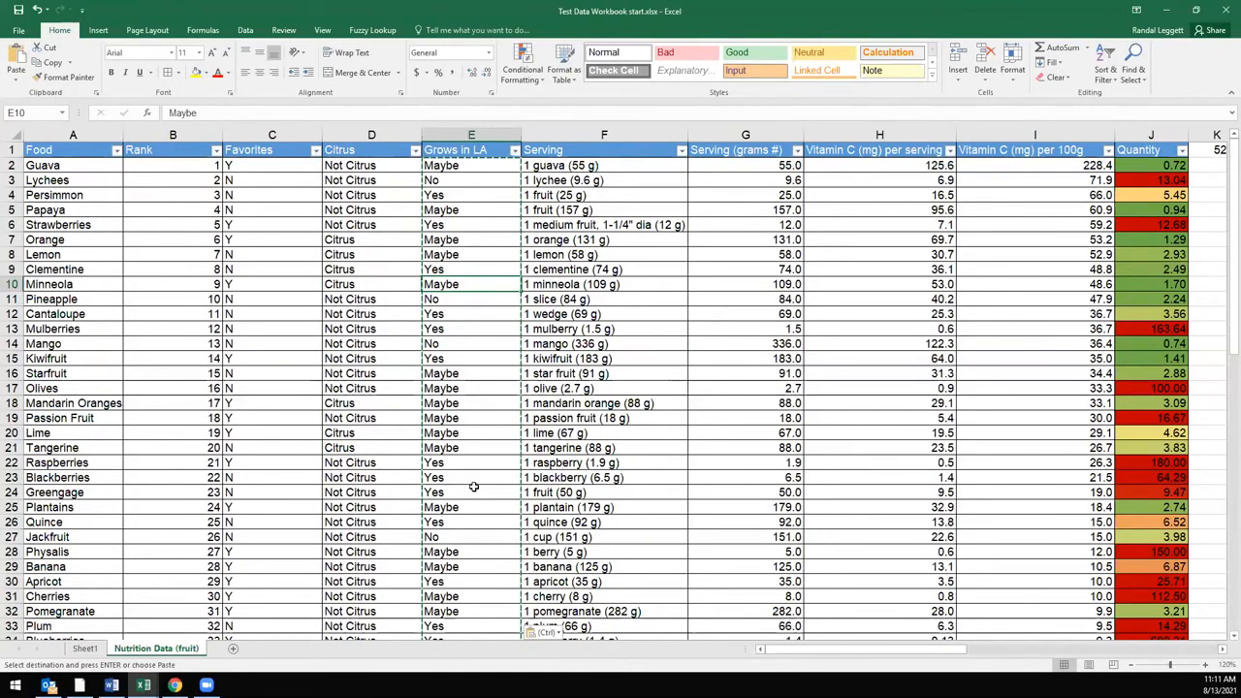
- Remove the bottom border from Minneola's Citrus cell, D10, using the border settings in Format Cells
click(375, 283)
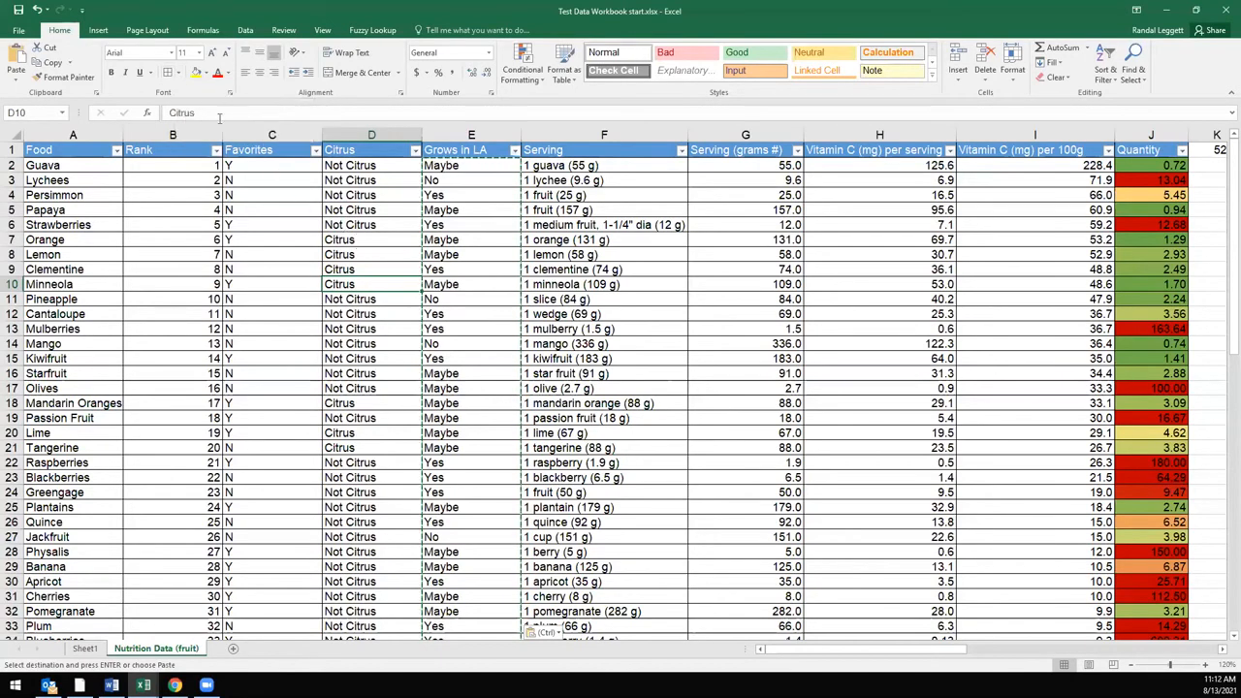
click(178, 76)
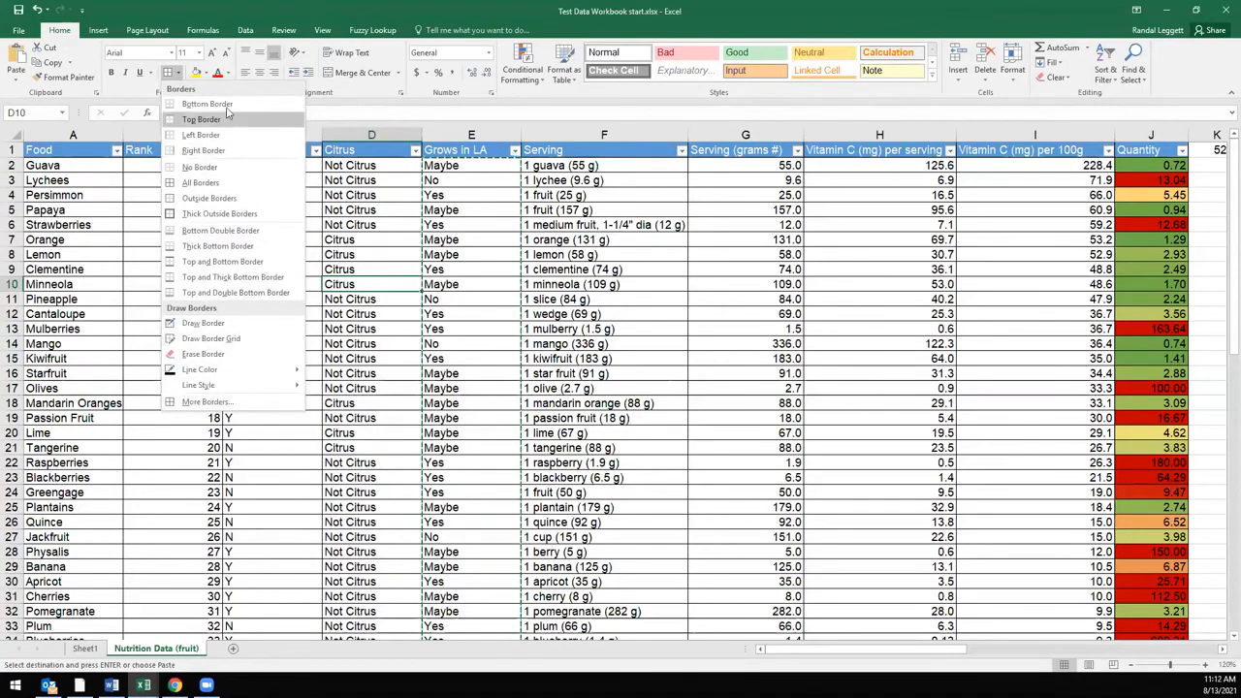
click(179, 77)
click(178, 78)
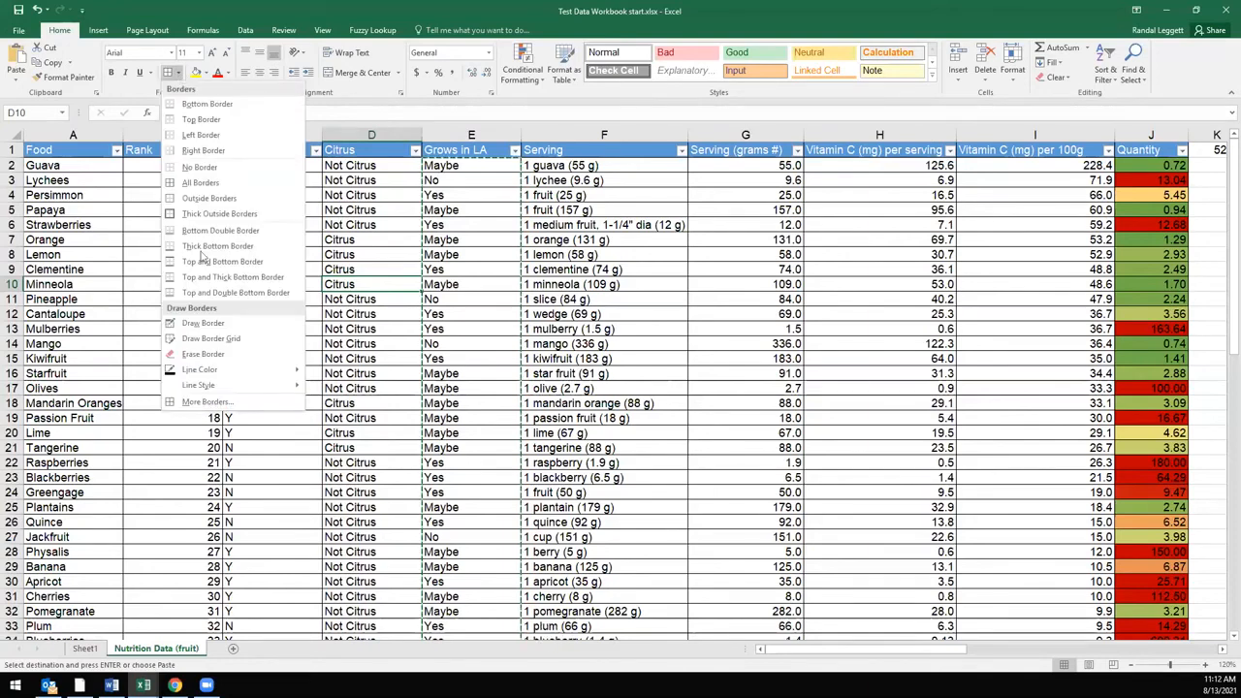
click(205, 403)
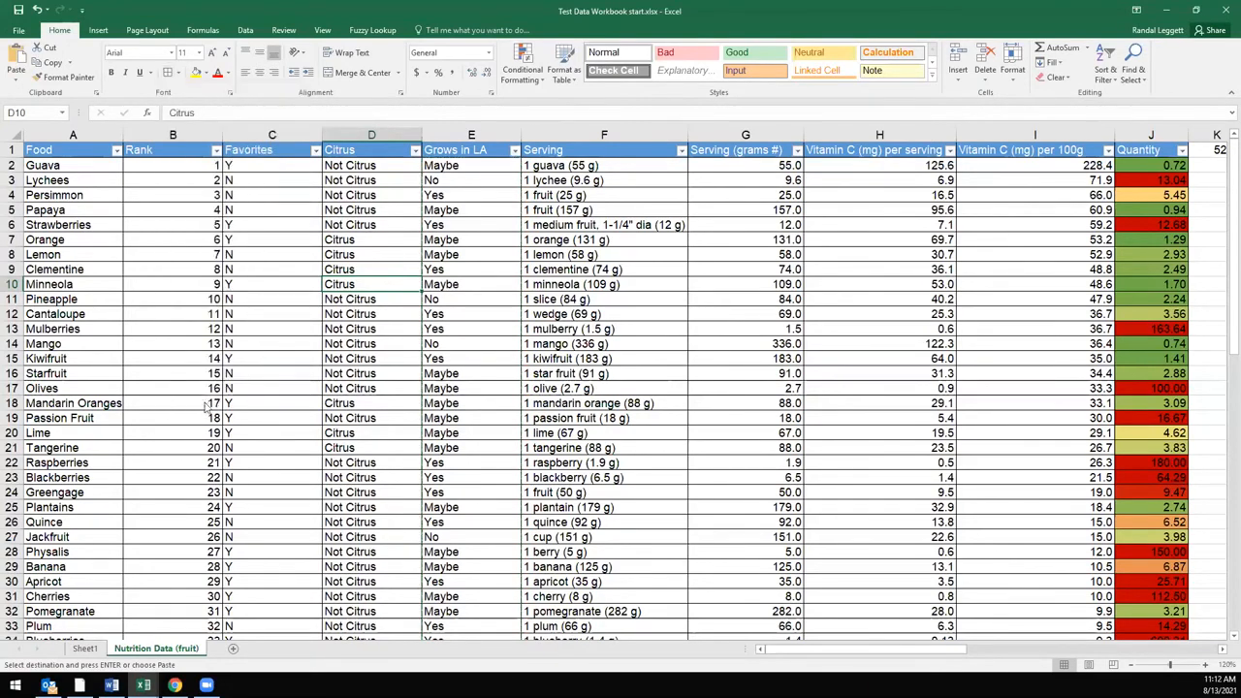
drag(503, 155, 621, 157)
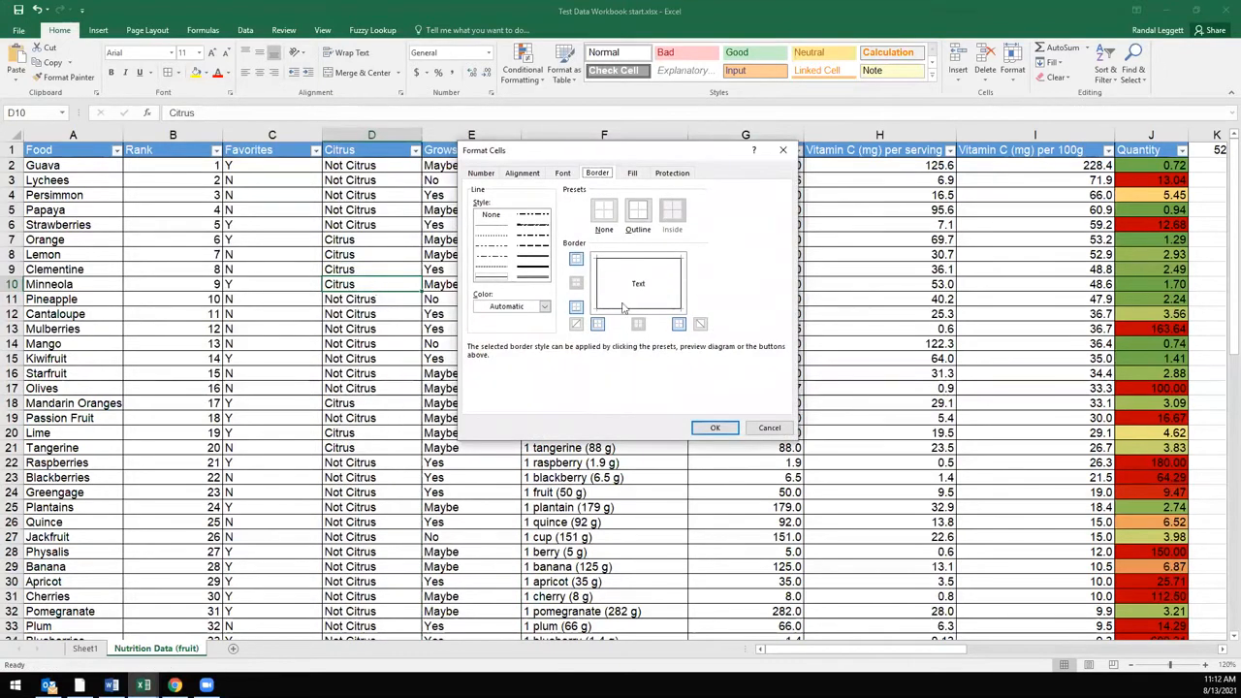
click(576, 324)
click(576, 326)
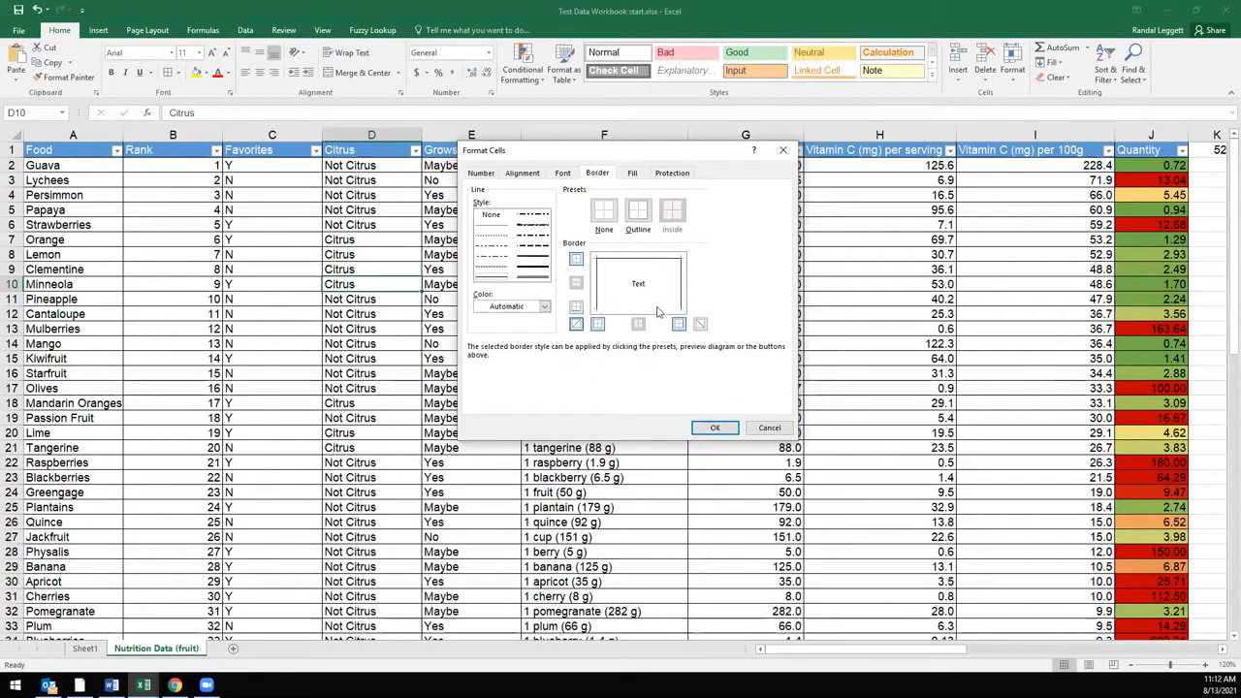
click(668, 309)
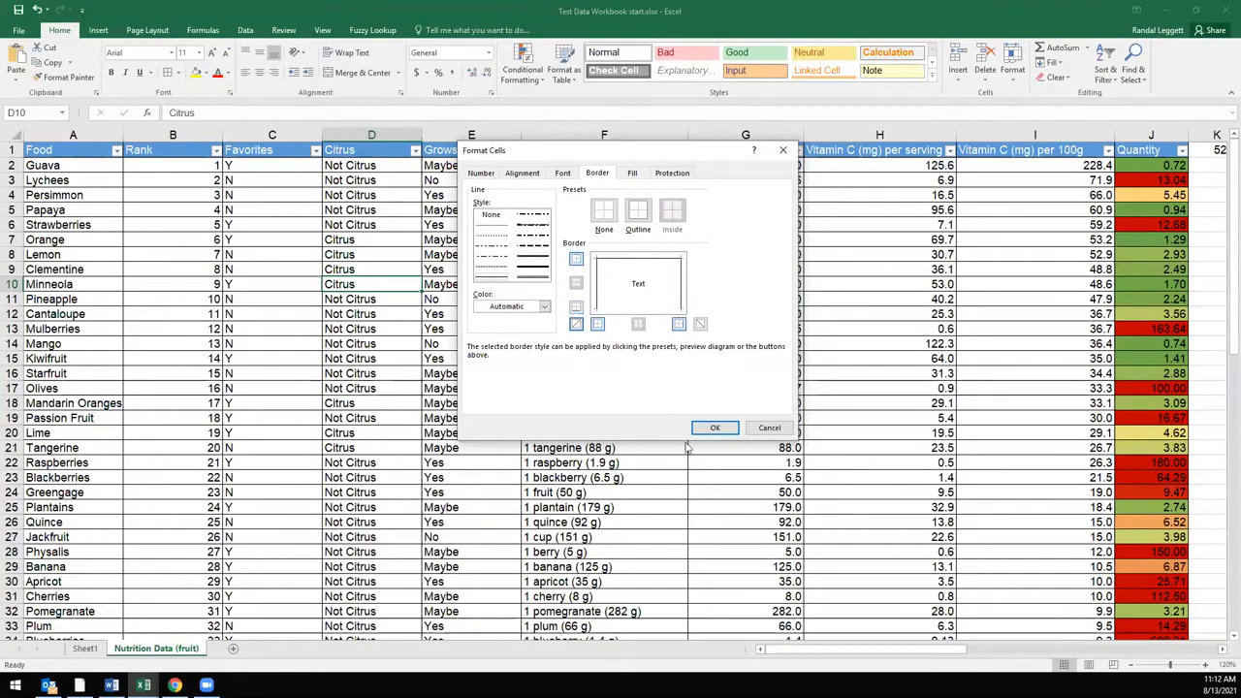
click(715, 428)
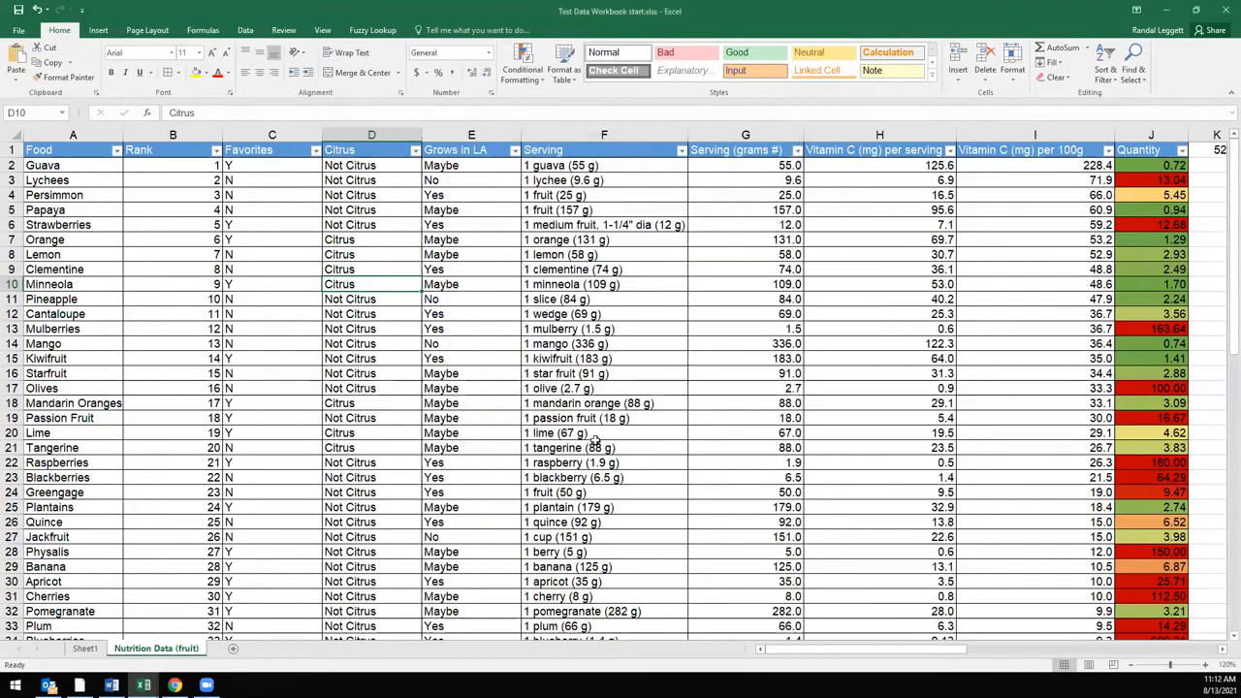
click(383, 376)
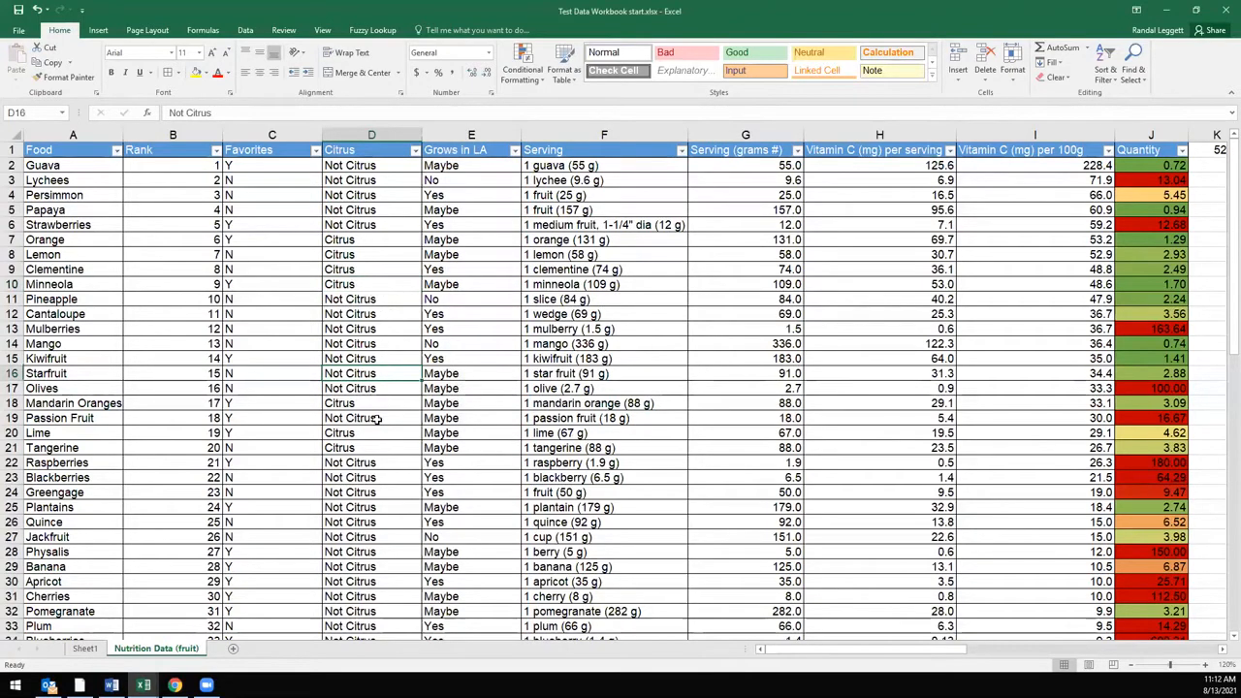
click(373, 284)
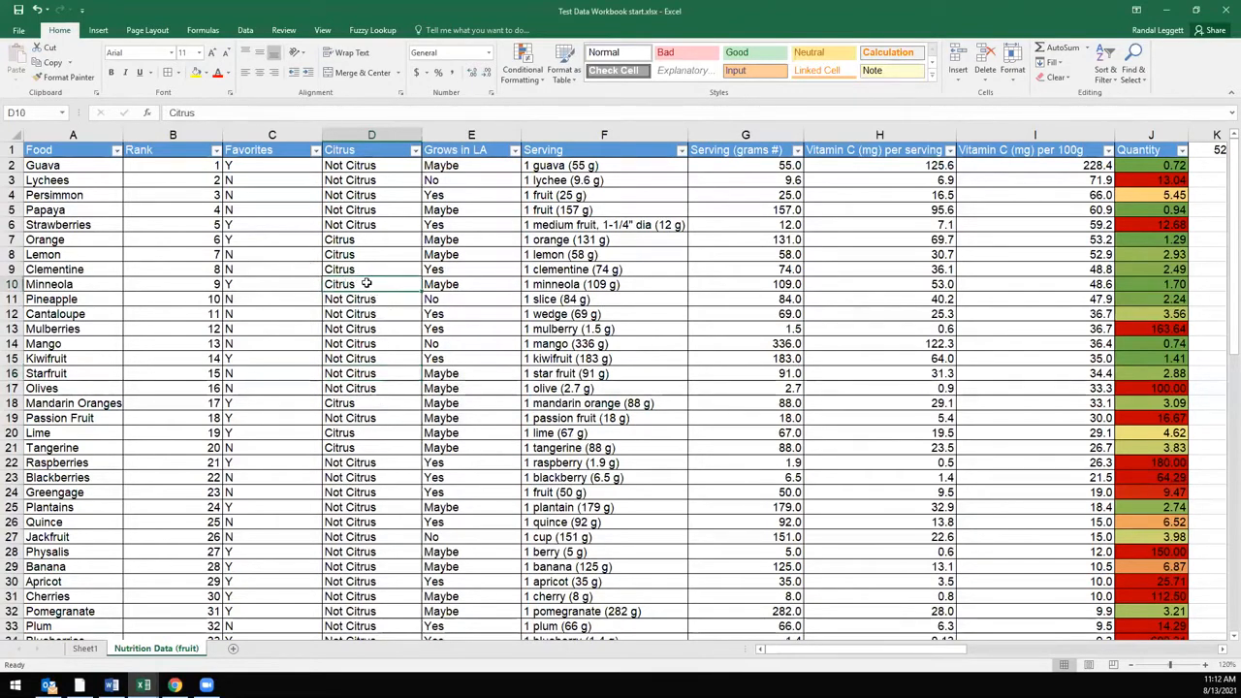
- Remove the bottom border from Orange's Citrus cell, D7, through Format Cells
click(367, 245)
right_click(366, 246)
click(357, 244)
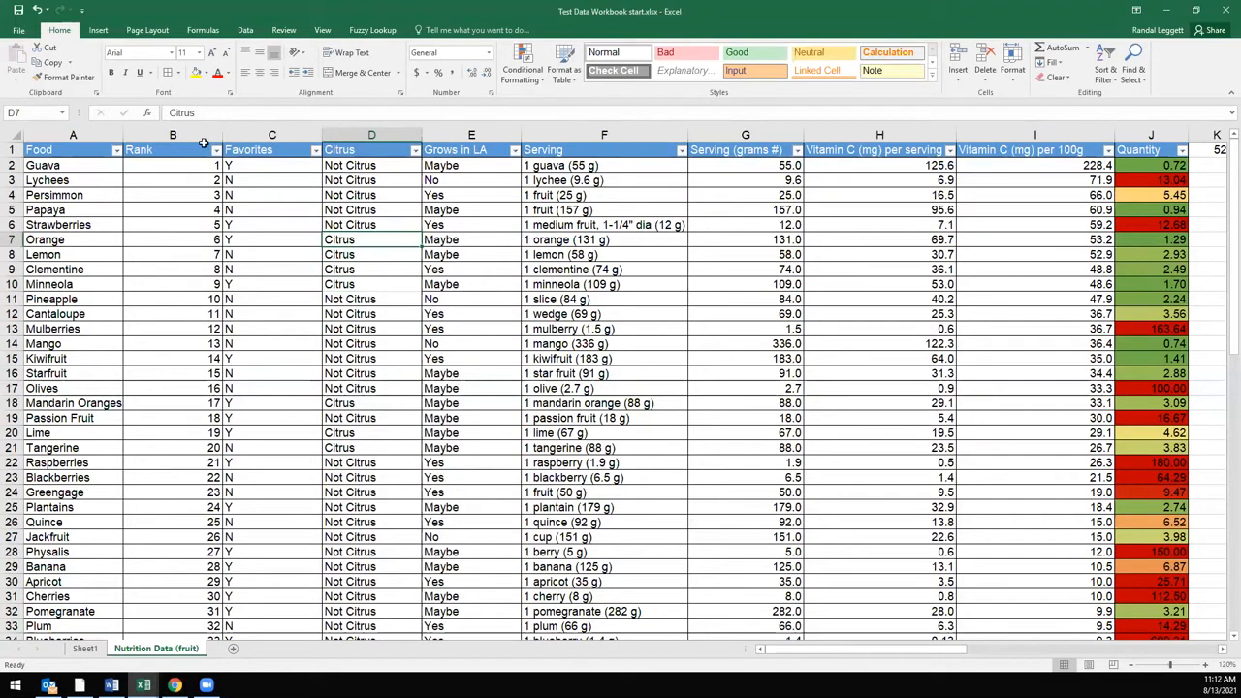
click(178, 73)
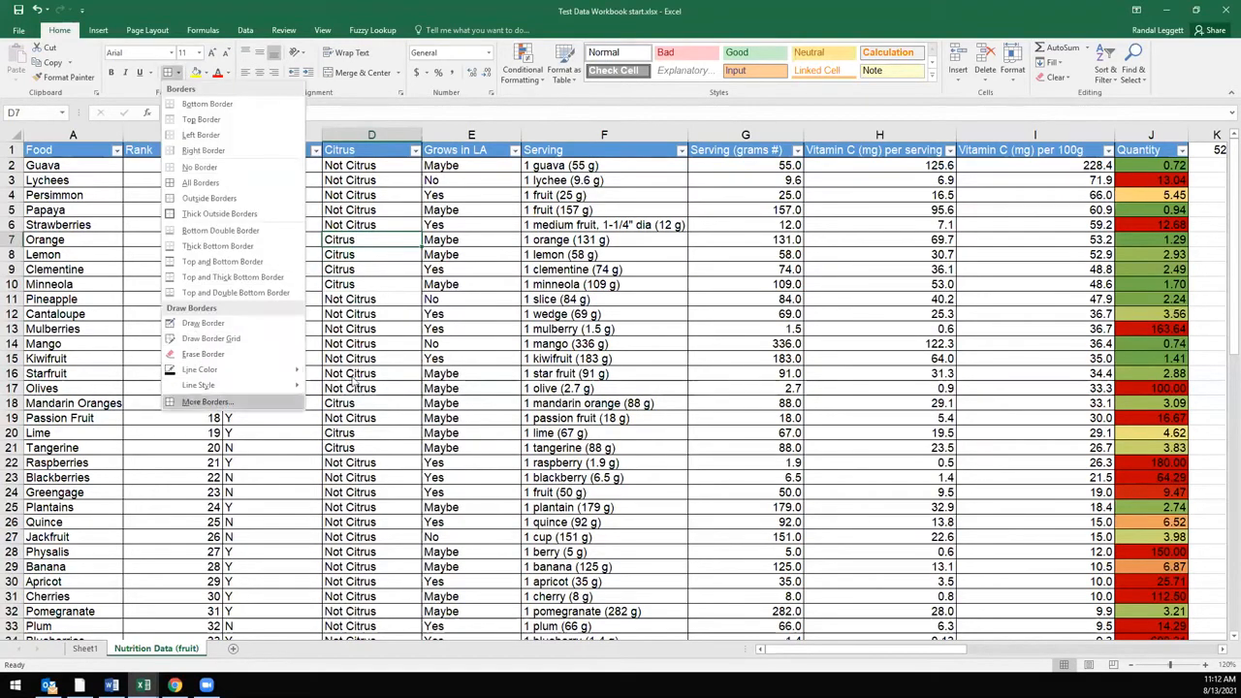
click(369, 242)
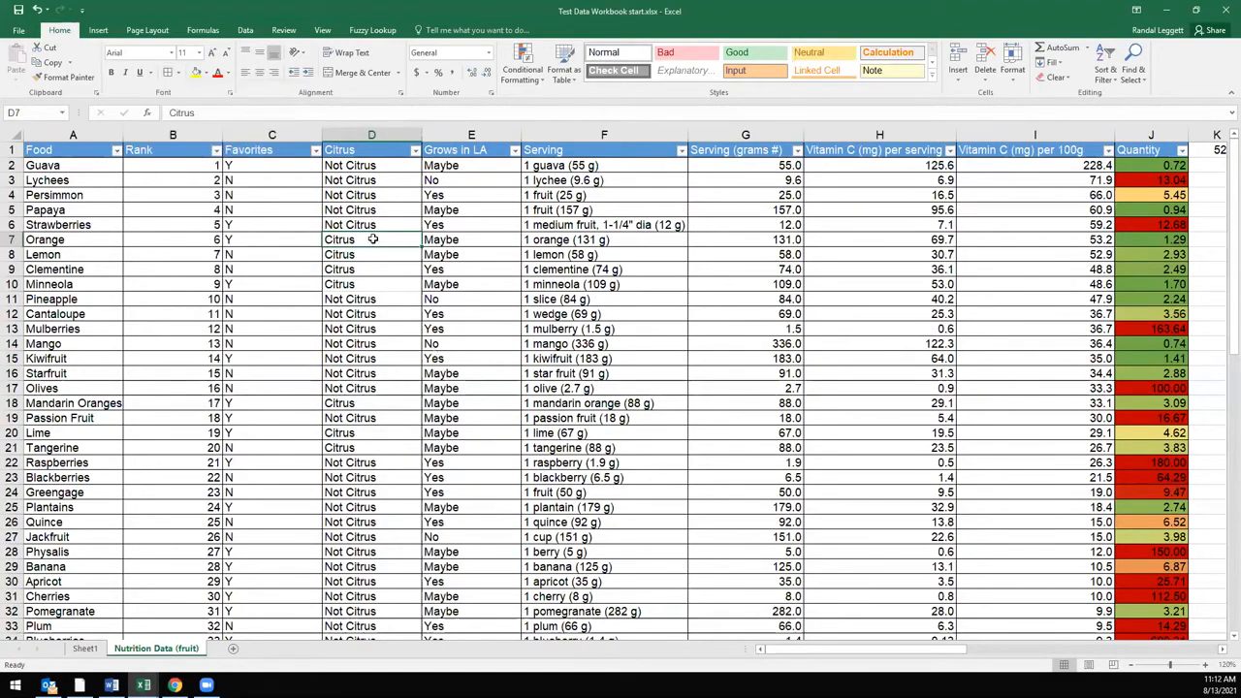
right_click(374, 241)
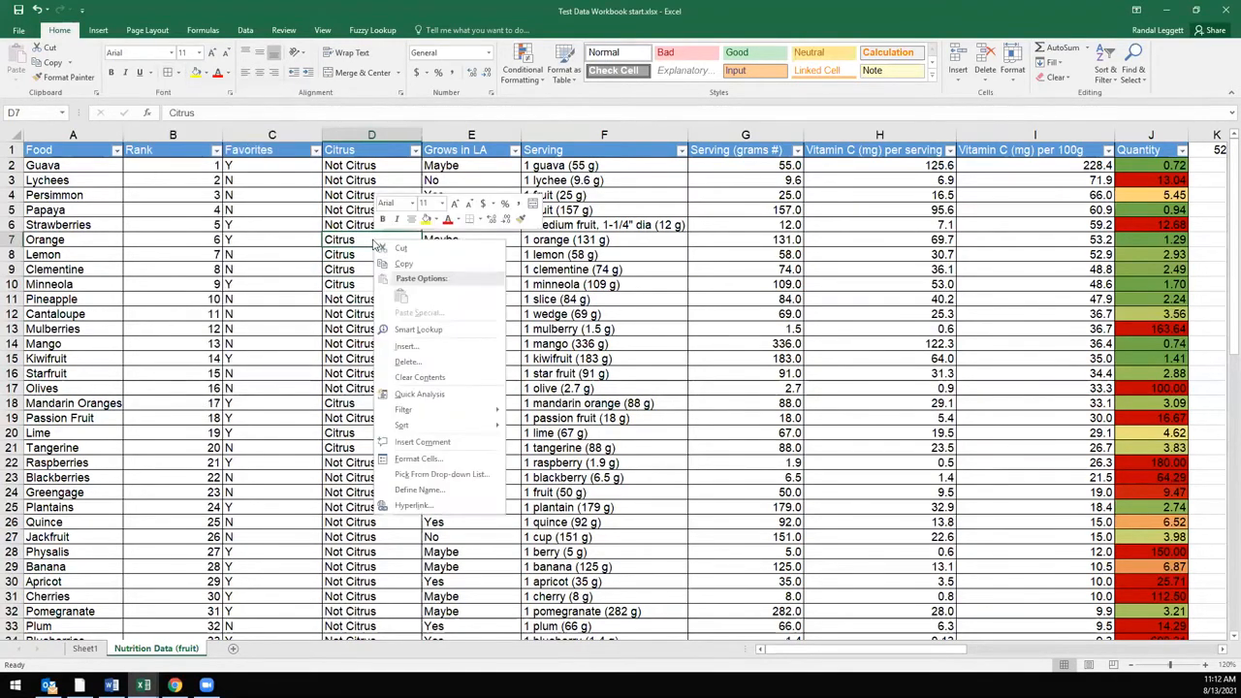
click(411, 461)
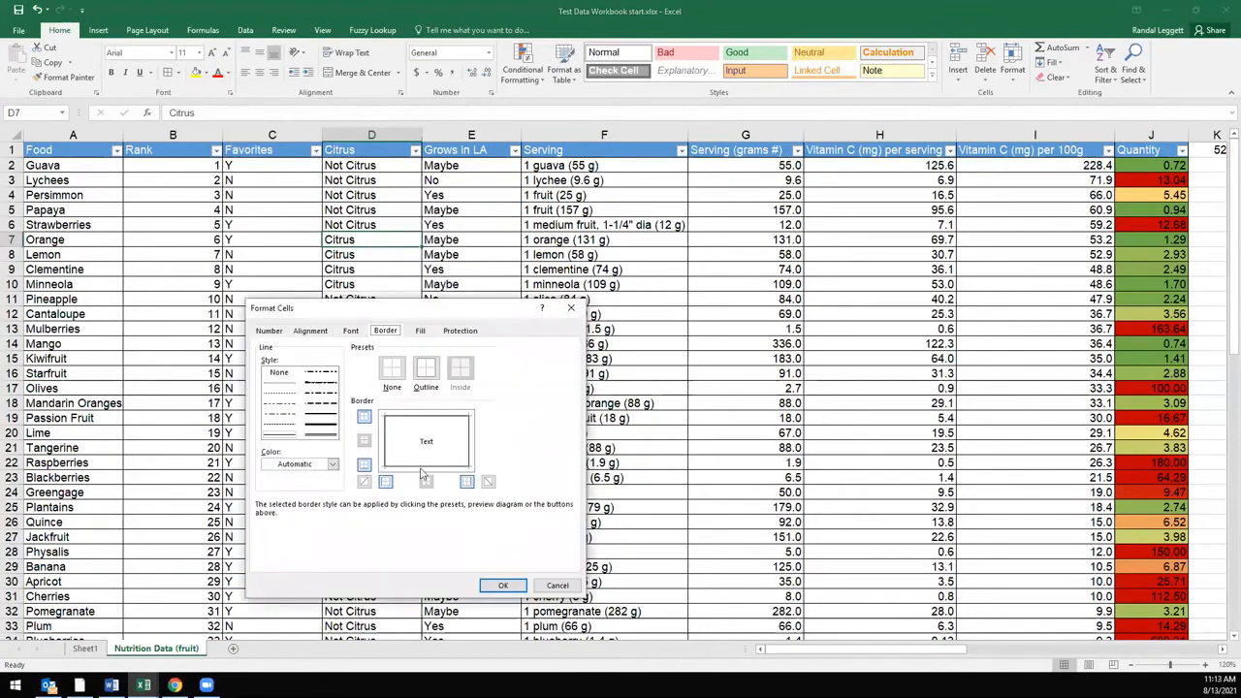
drag(401, 308, 593, 167)
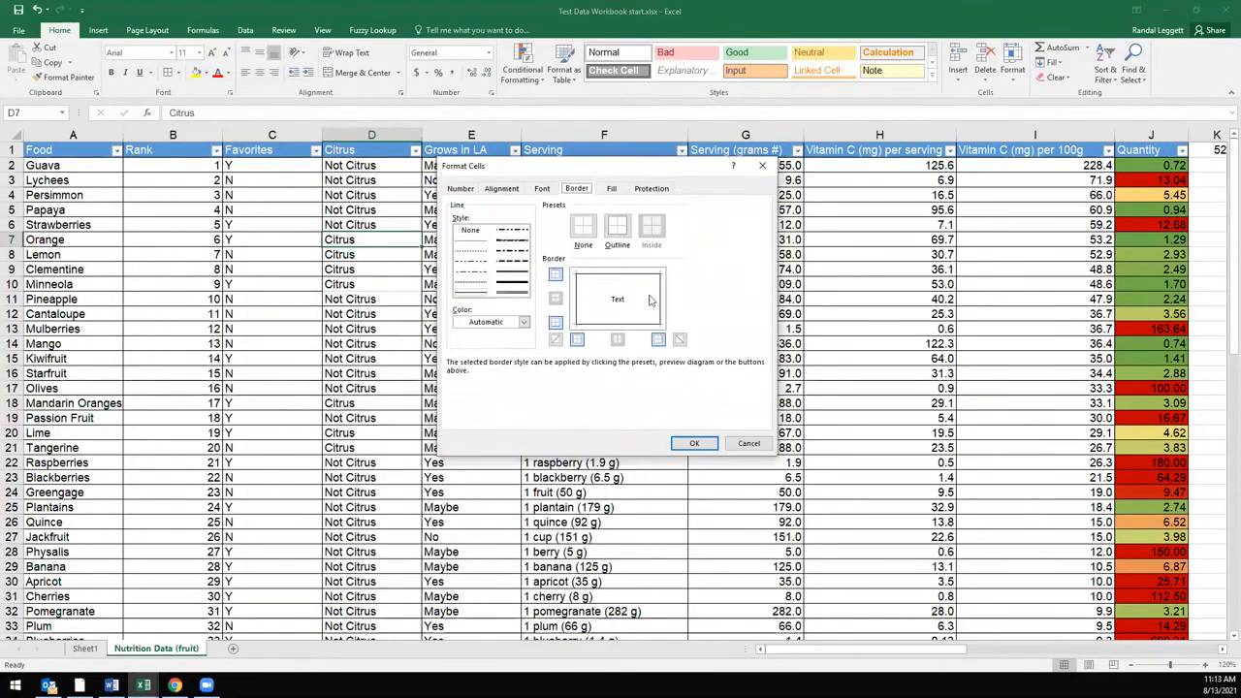
click(626, 327)
click(702, 446)
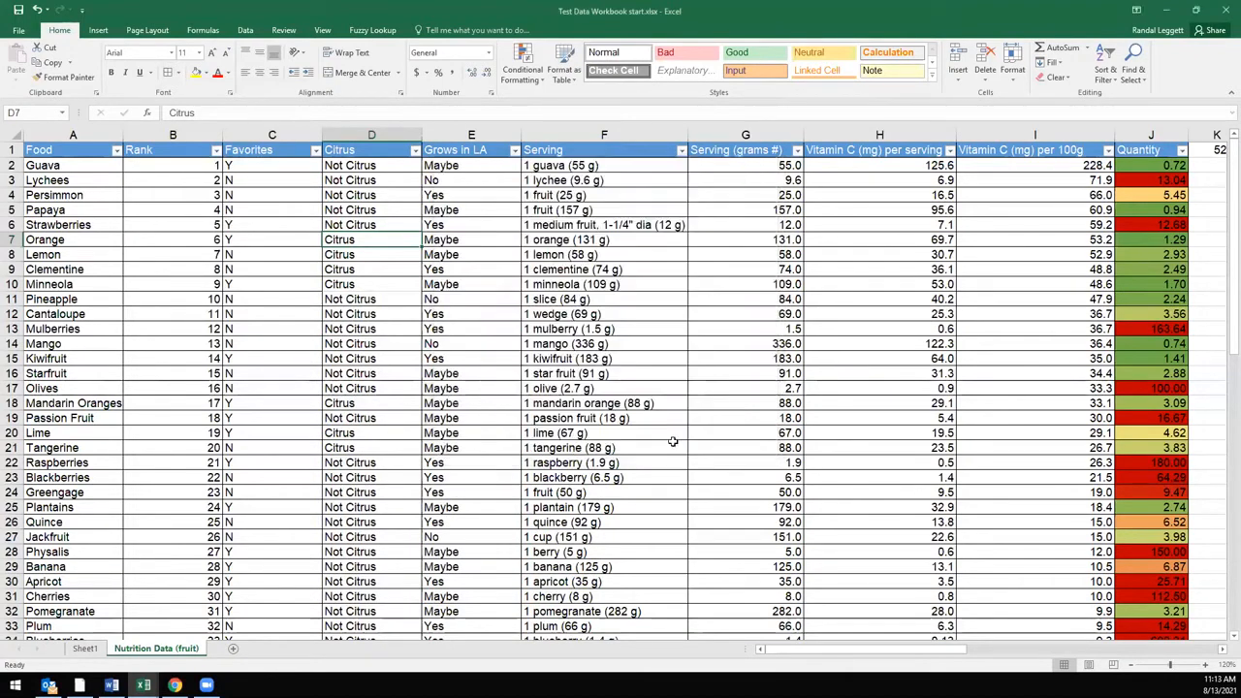
click(396, 345)
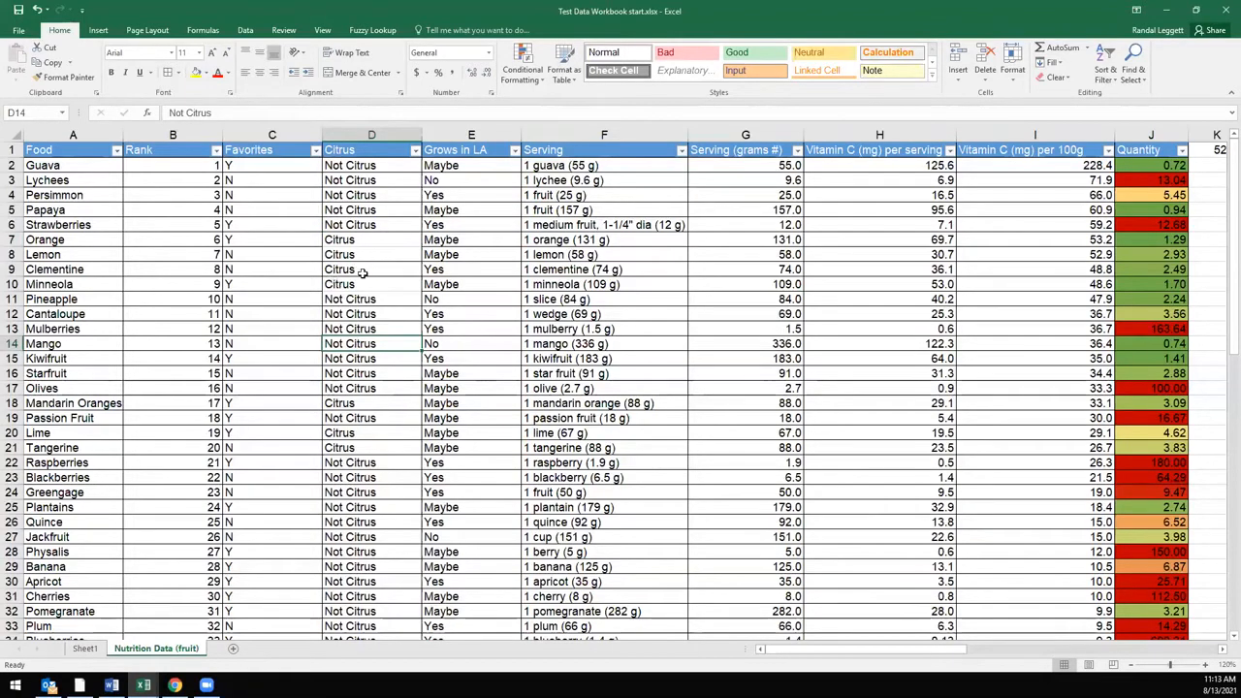
- Look over the fruit table down to Rambutan and select the Serving and Serving (grams #) headers in F1:G1
scroll(372, 341, down, 6)
scroll(371, 341, down, 3)
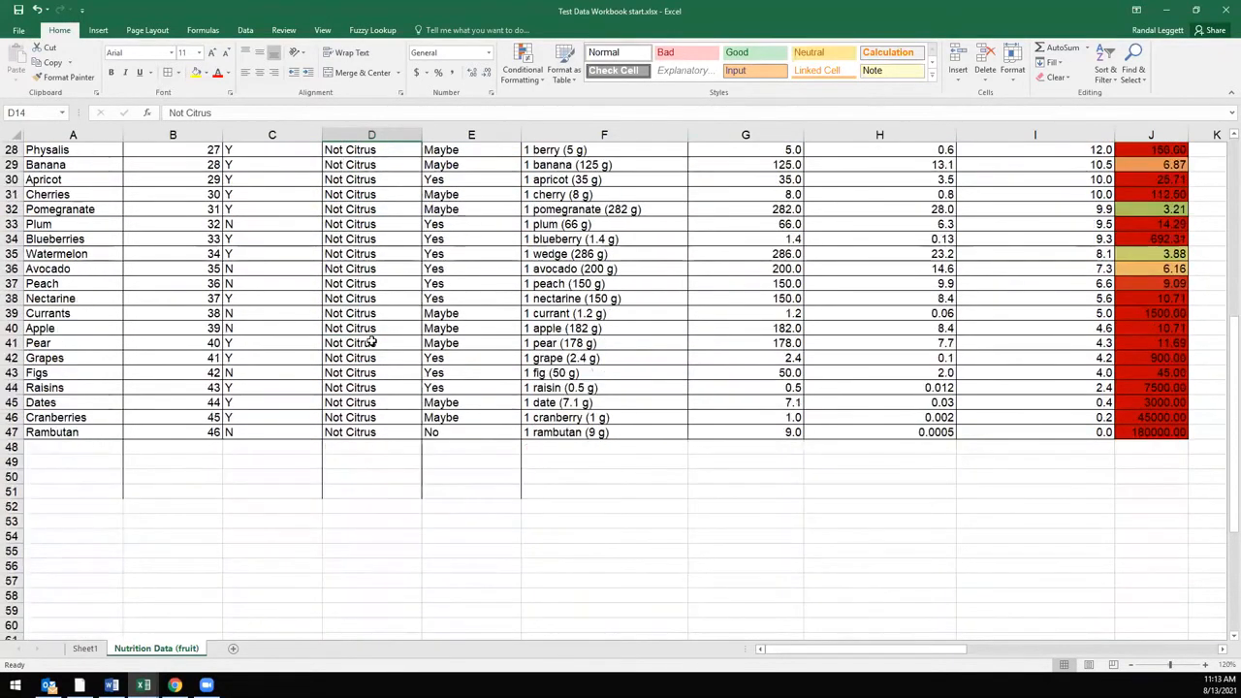
scroll(426, 315, up, 9)
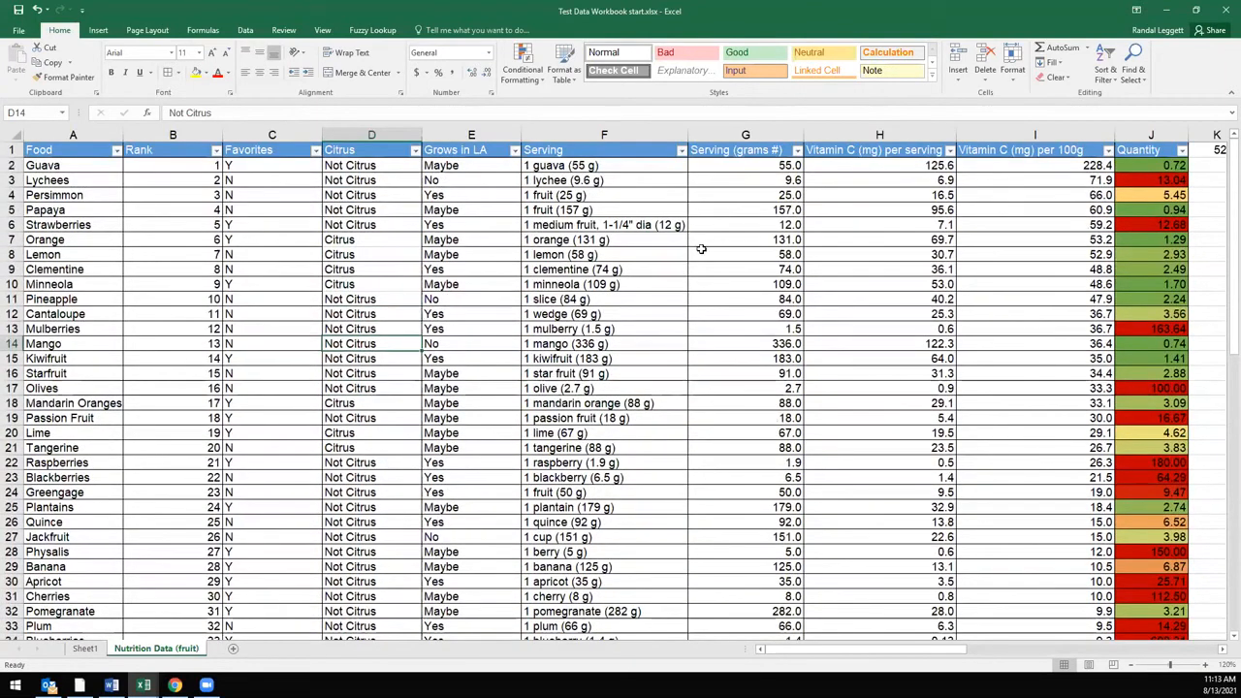
click(603, 155)
drag(615, 152, 694, 147)
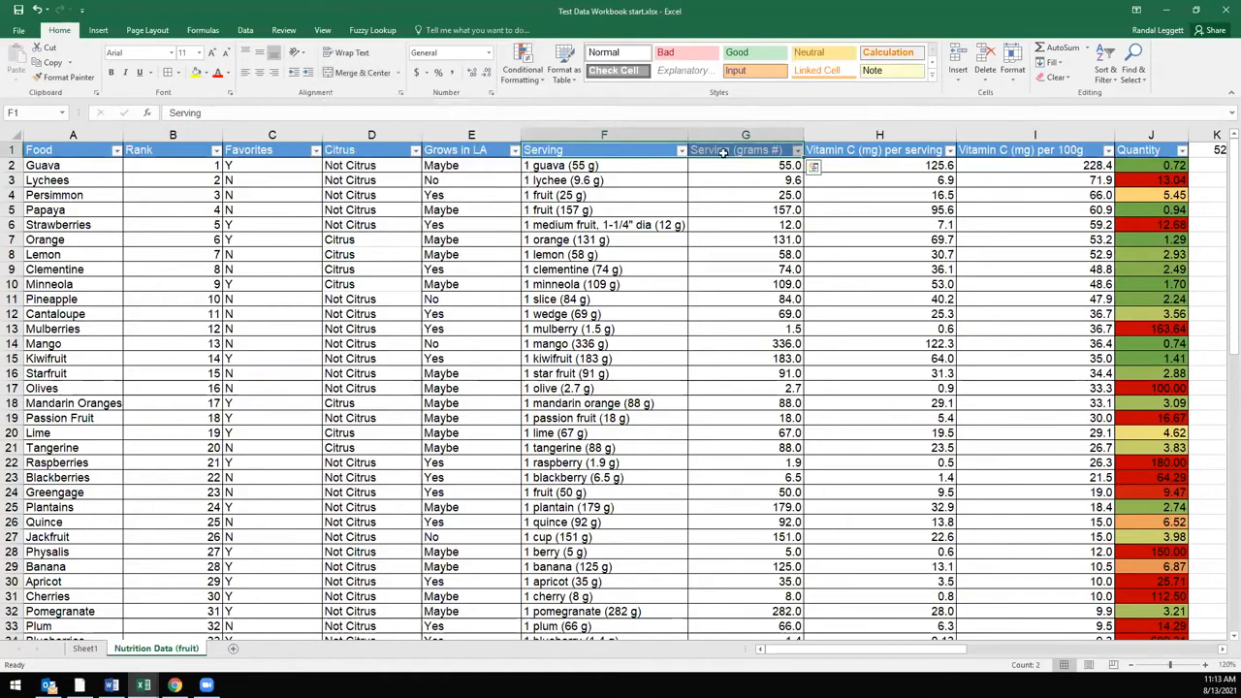
- Merge and center the Serving and Serving (grams #) headers in F1:G1, keeping only the upper-left value
key(Tab)
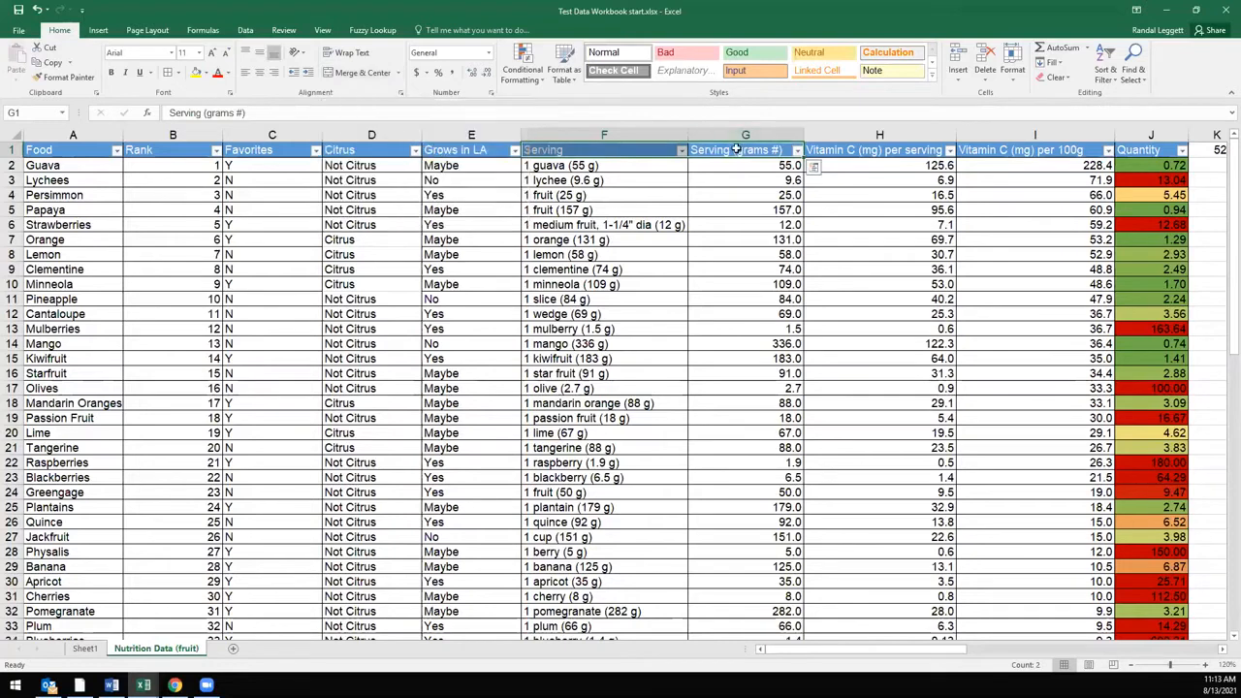
drag(741, 150, 620, 148)
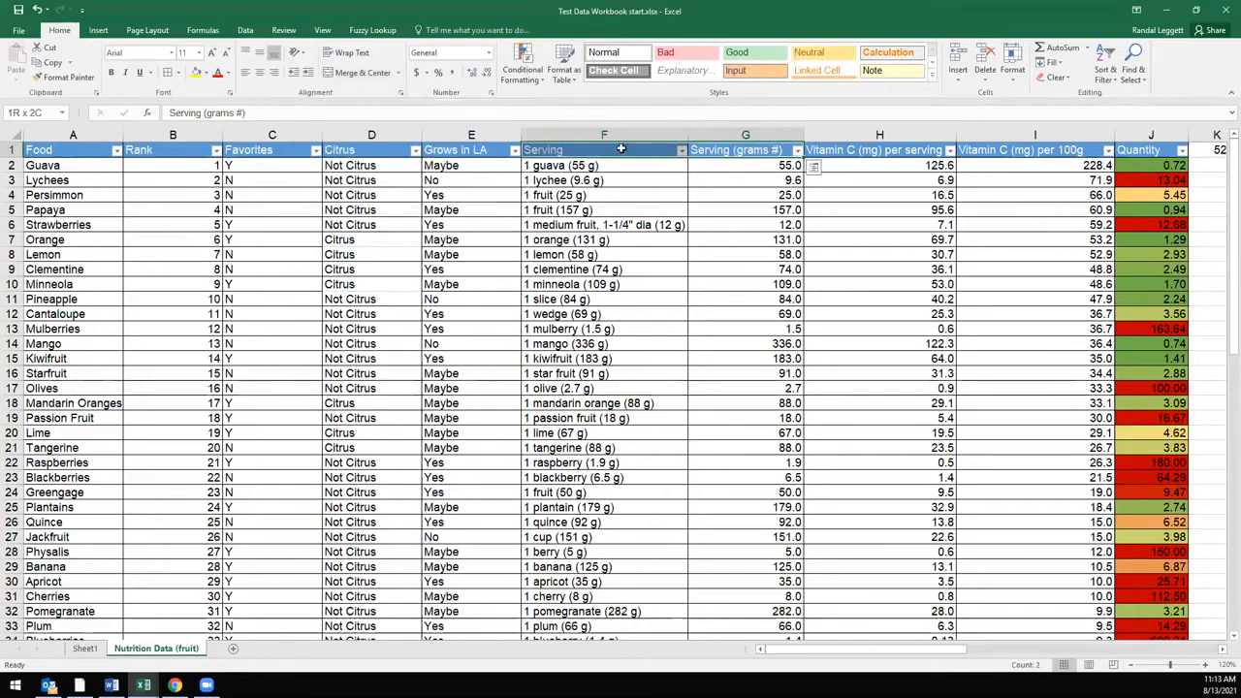
click(362, 72)
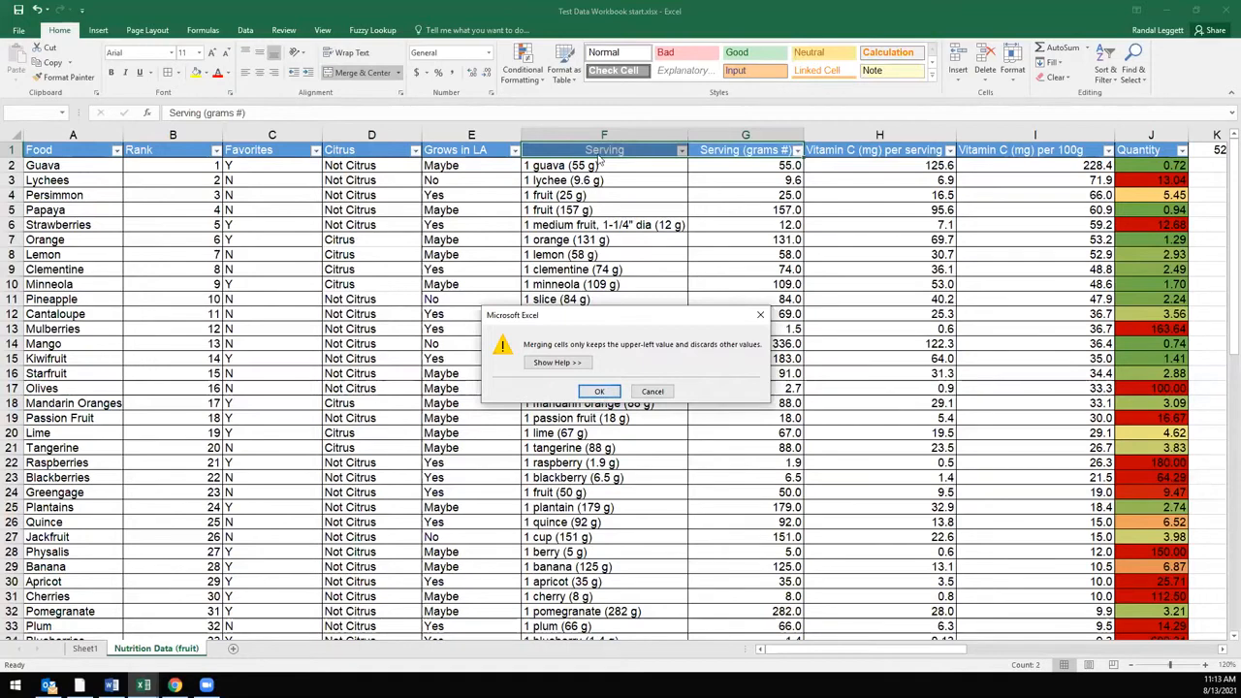
click(600, 394)
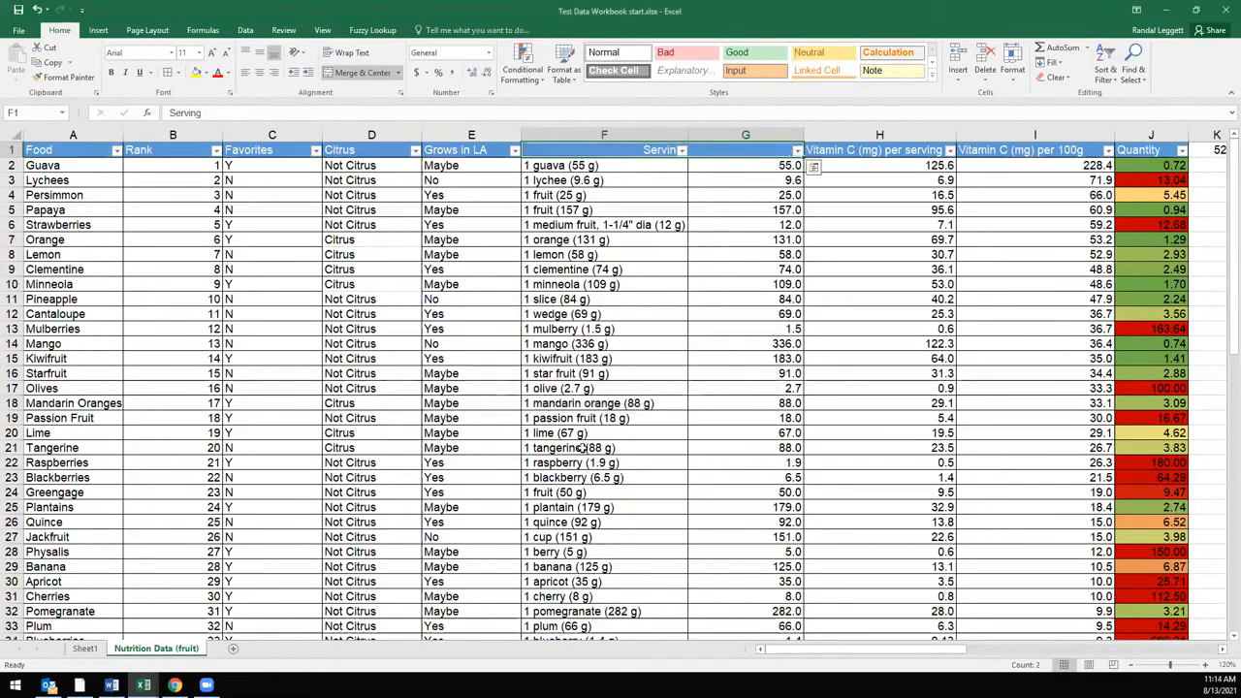
click(698, 224)
click(649, 150)
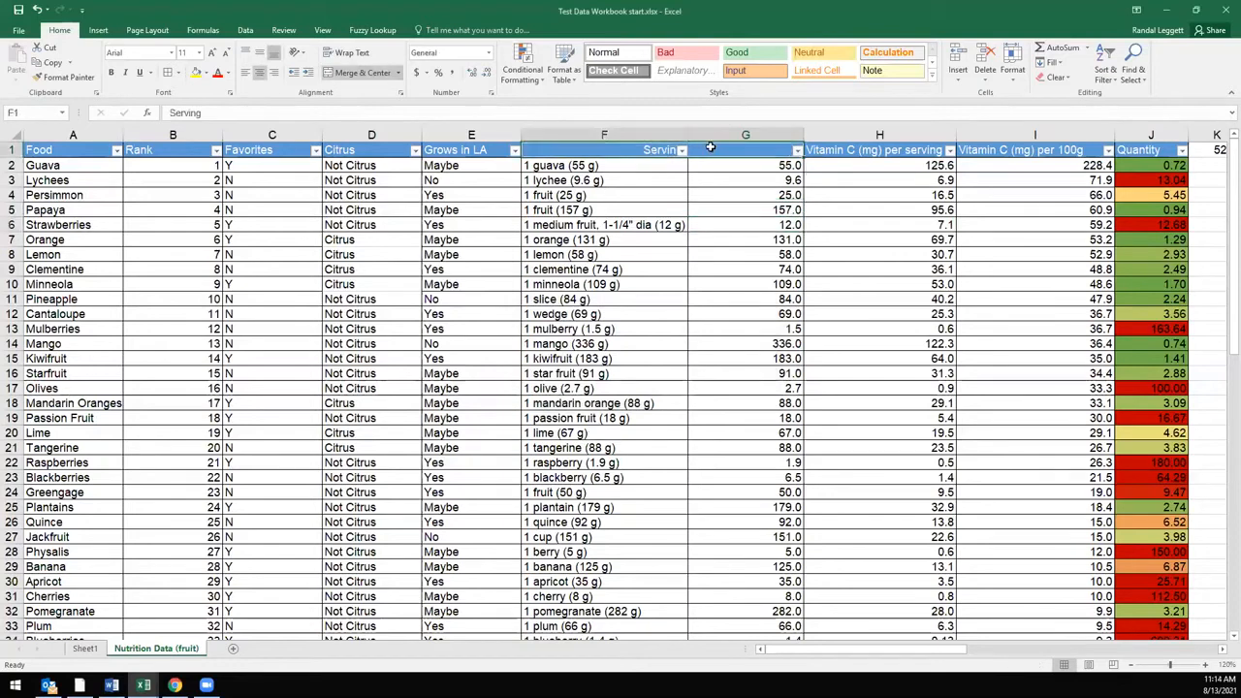
- Turn off the header row filters and unmerge the Serving header spanning F1:G1
click(1108, 72)
click(1122, 127)
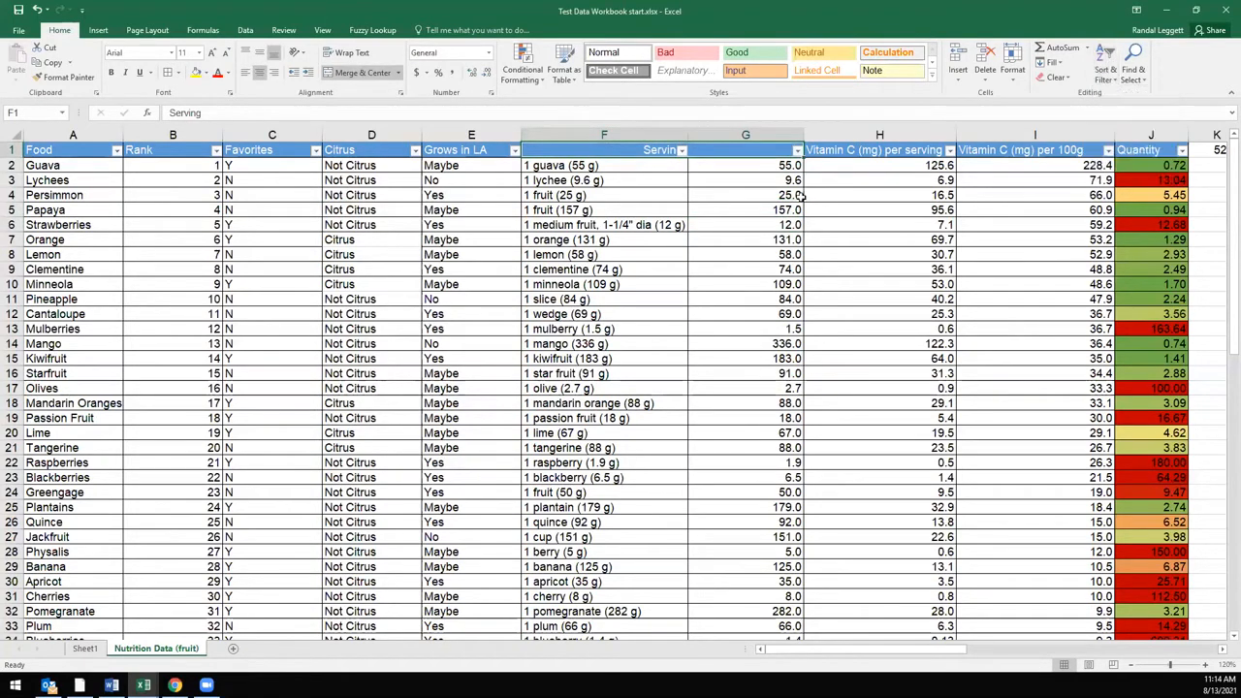
click(628, 265)
click(638, 150)
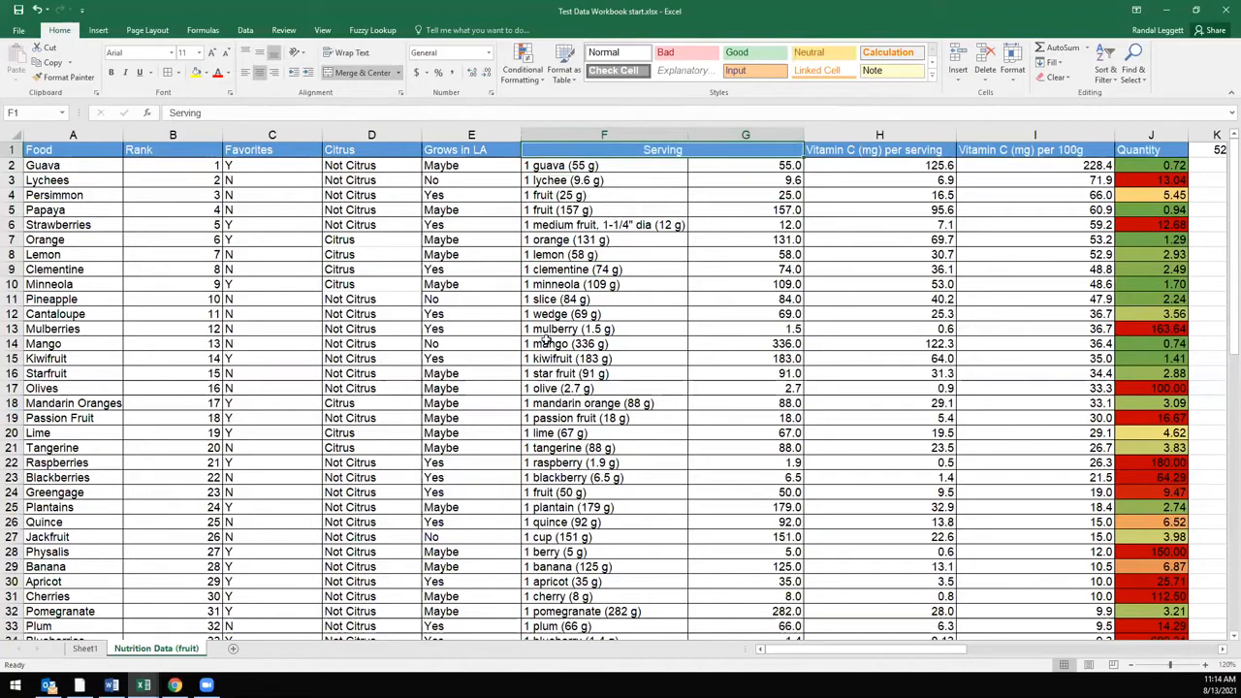
click(357, 76)
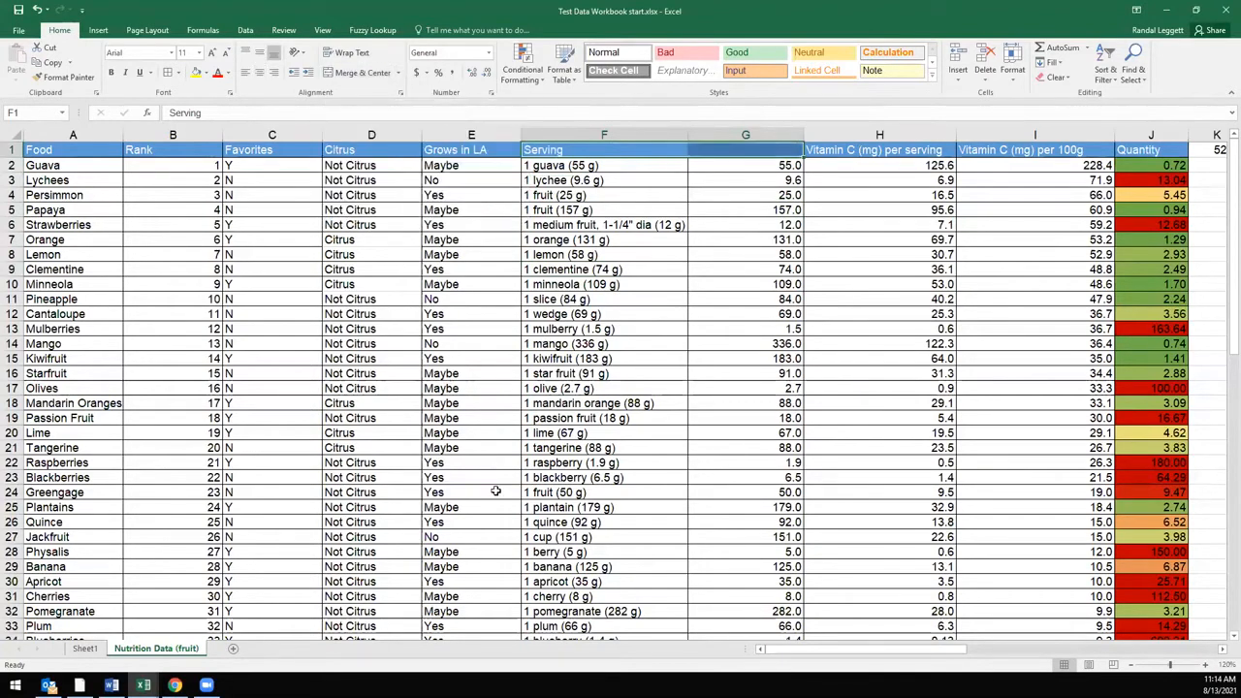
click(724, 149)
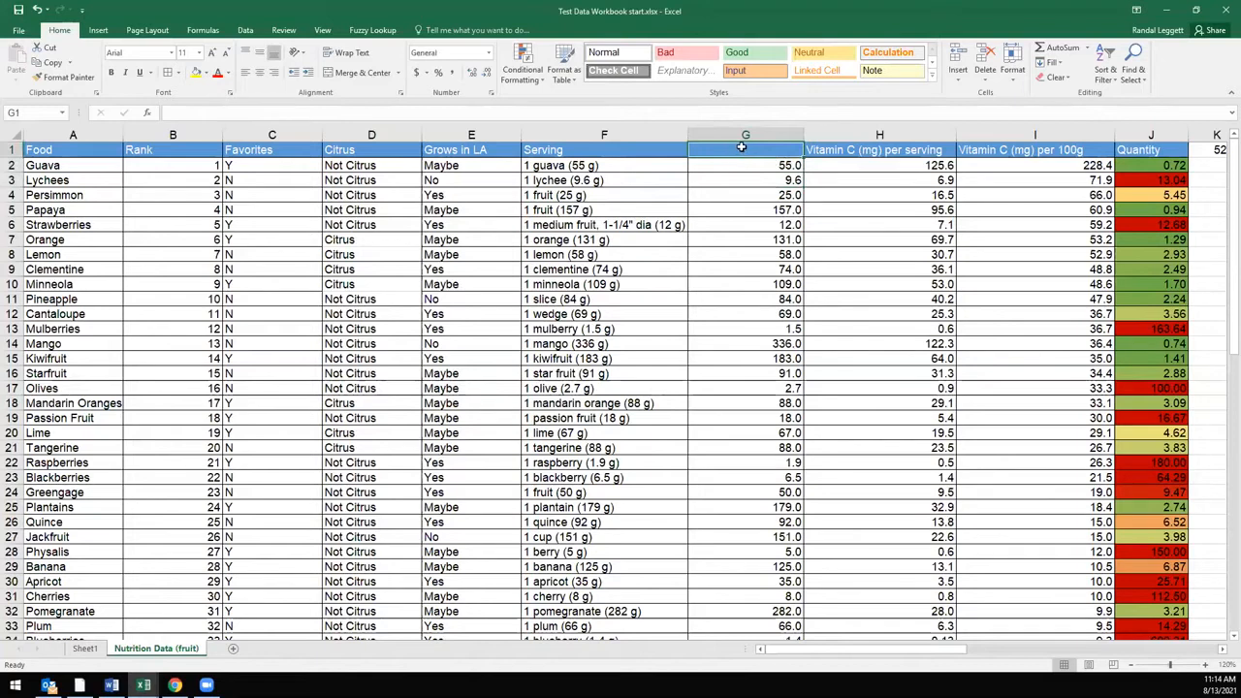
- Turn the header filters back on to check the values under the blank G1 header, and remove the filters again
click(657, 150)
click(1106, 68)
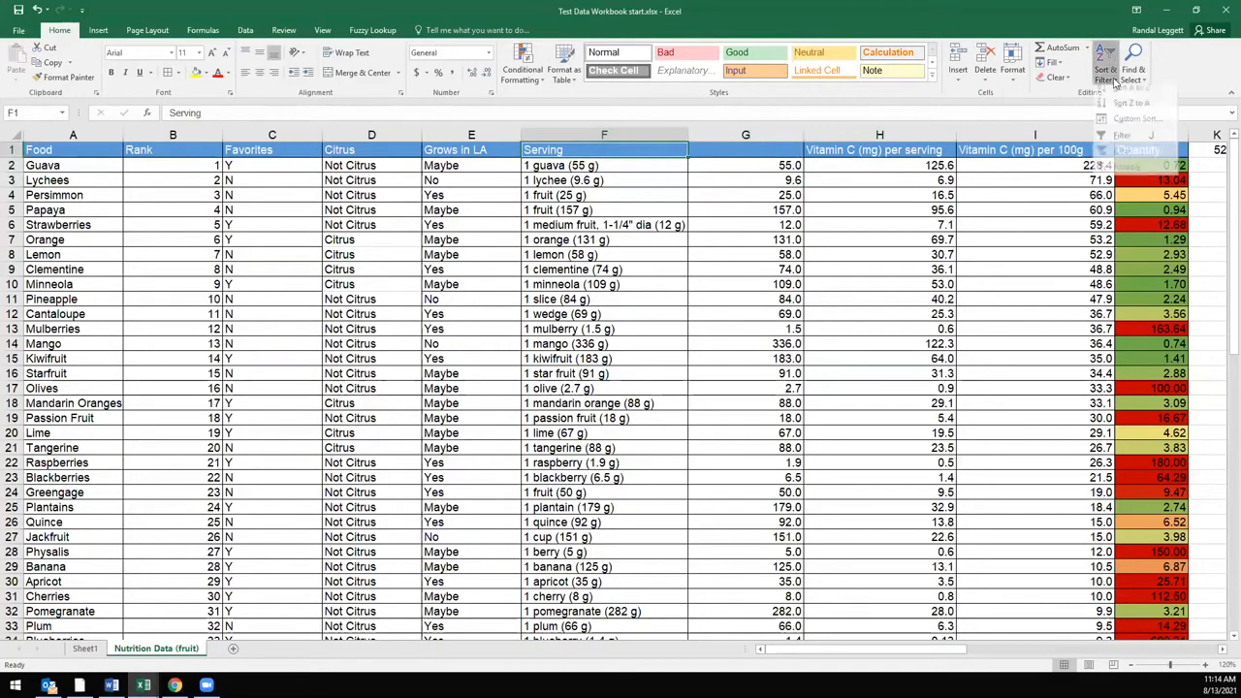
click(1130, 143)
click(768, 152)
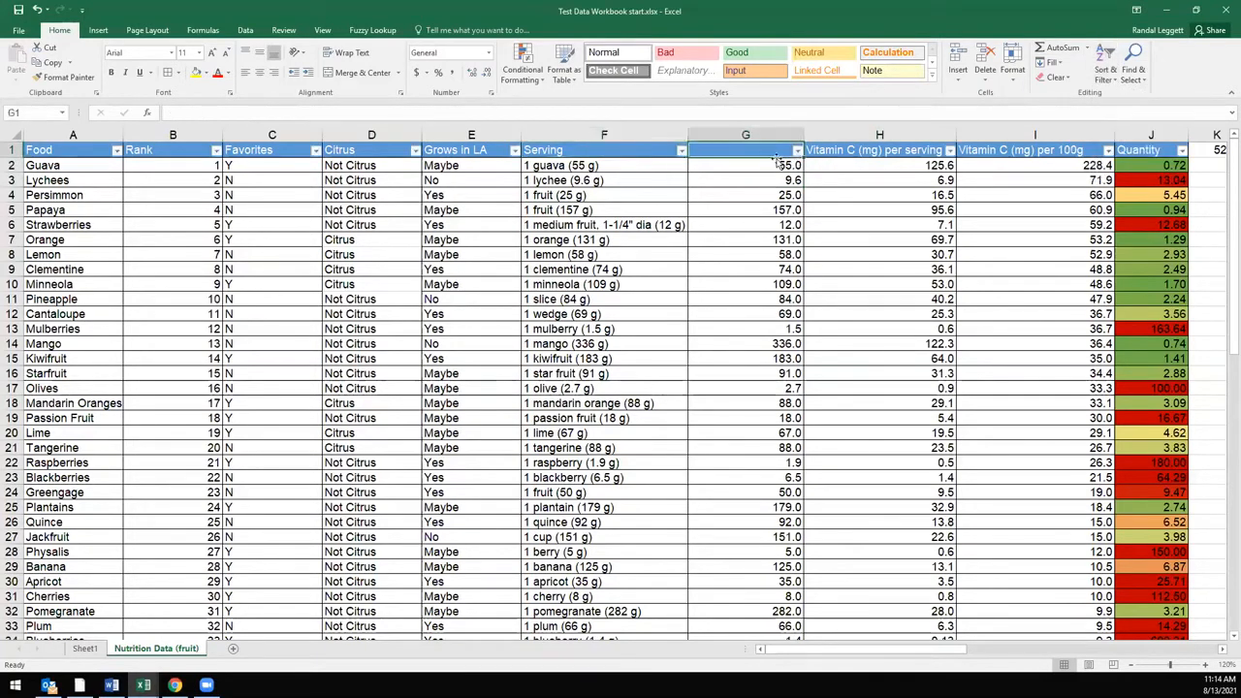
drag(767, 169, 781, 620)
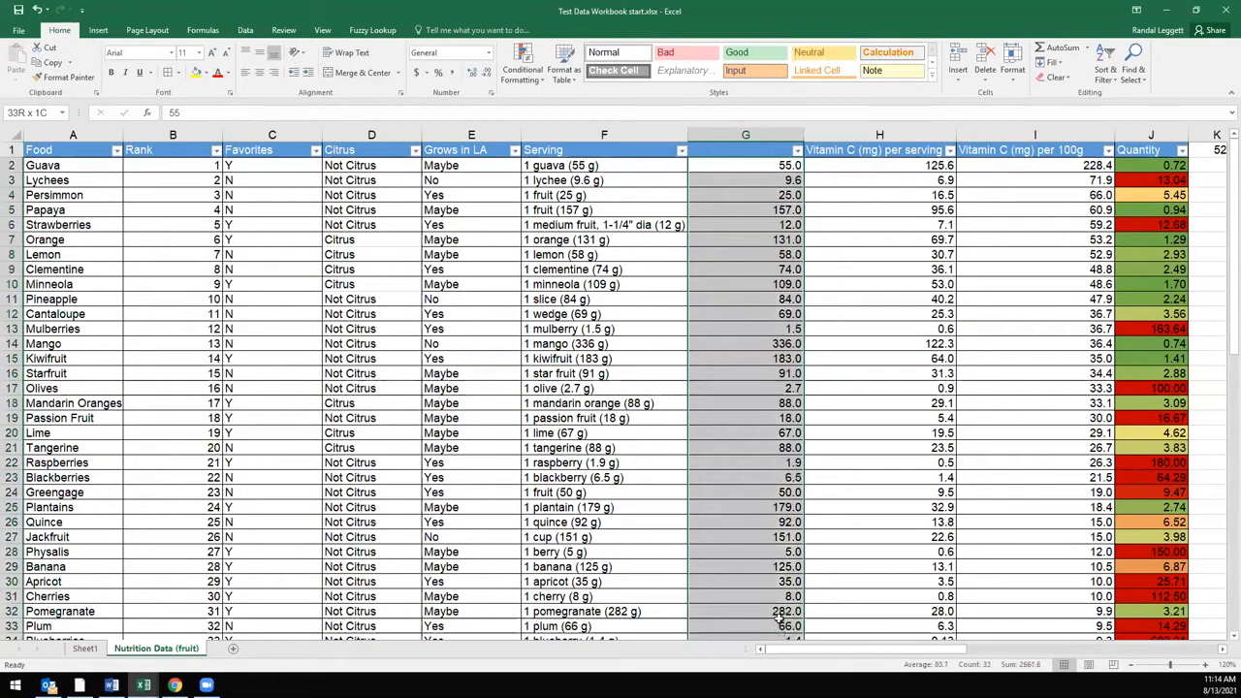
click(734, 151)
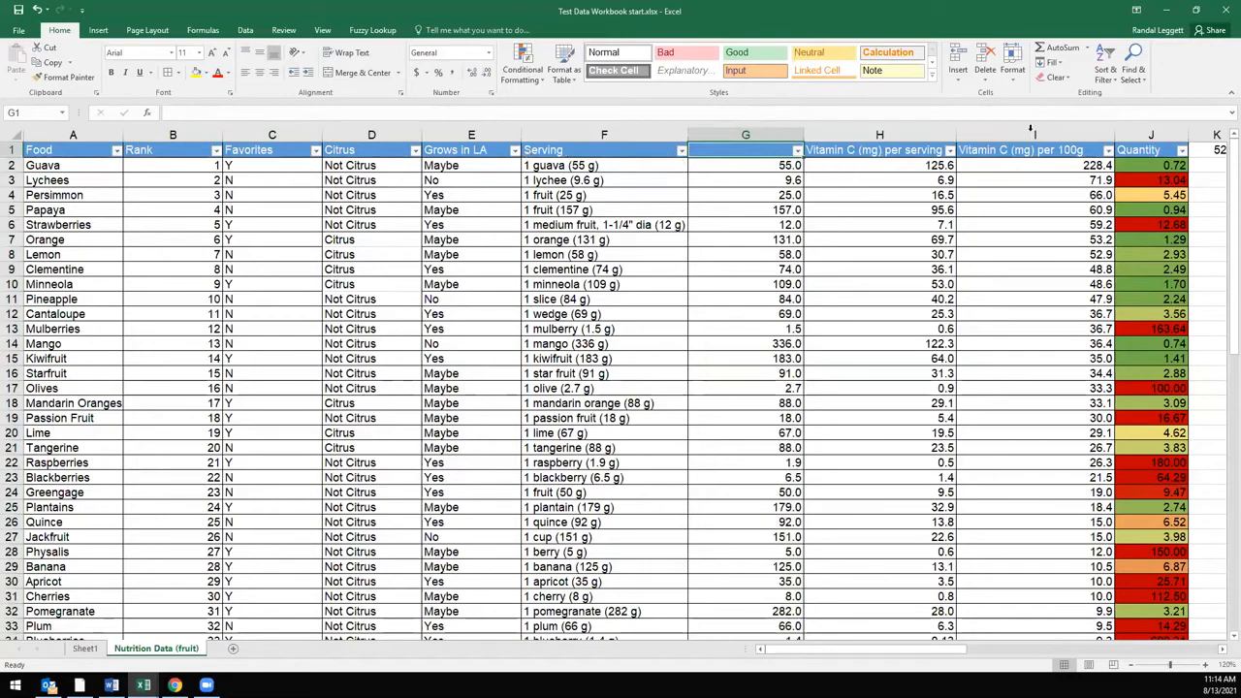
click(1106, 66)
click(1122, 141)
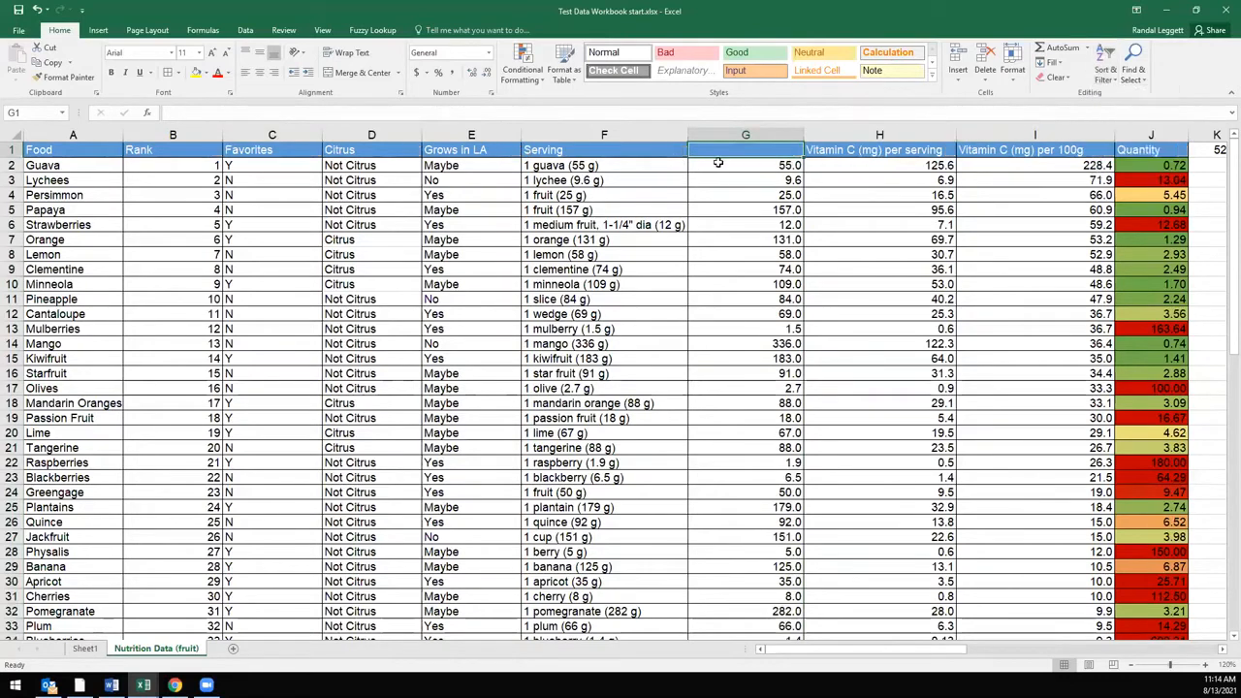
- Undo the filter changes and the header merge to restore separate Serving and Serving (grams #) headers
key(ctrl+z)
key(ctrl+z)
key(ctrl+z)
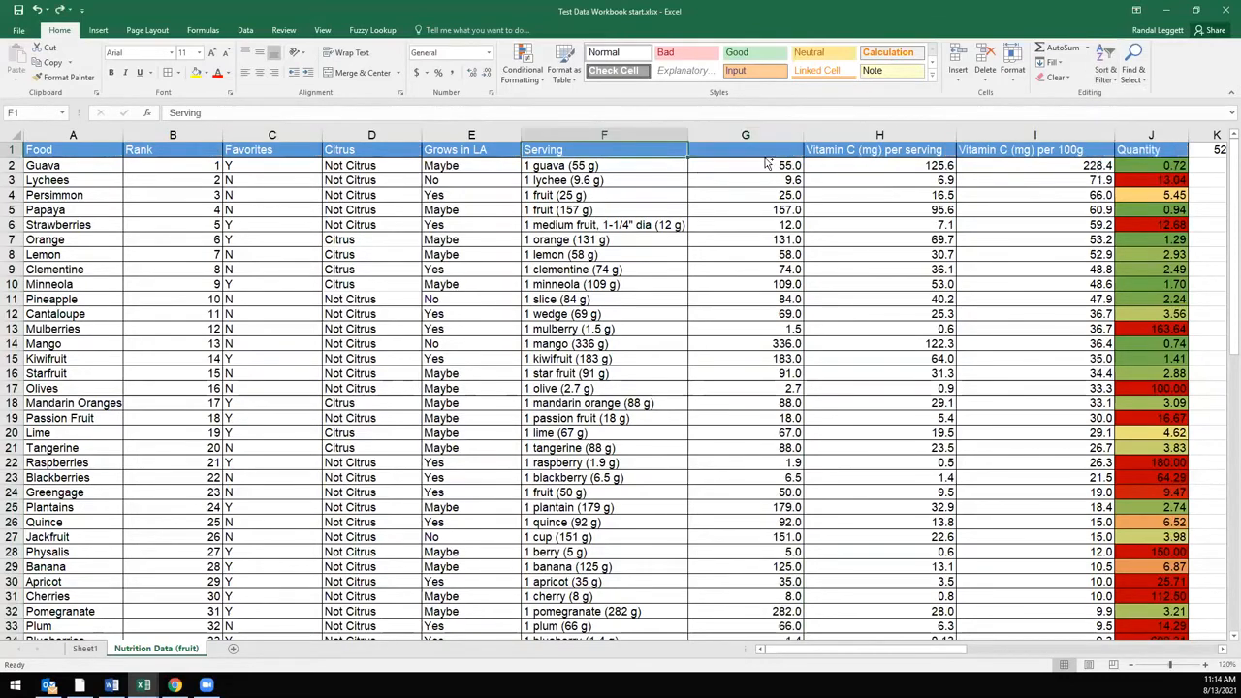
key(ctrl+z)
key(ctrl+z)
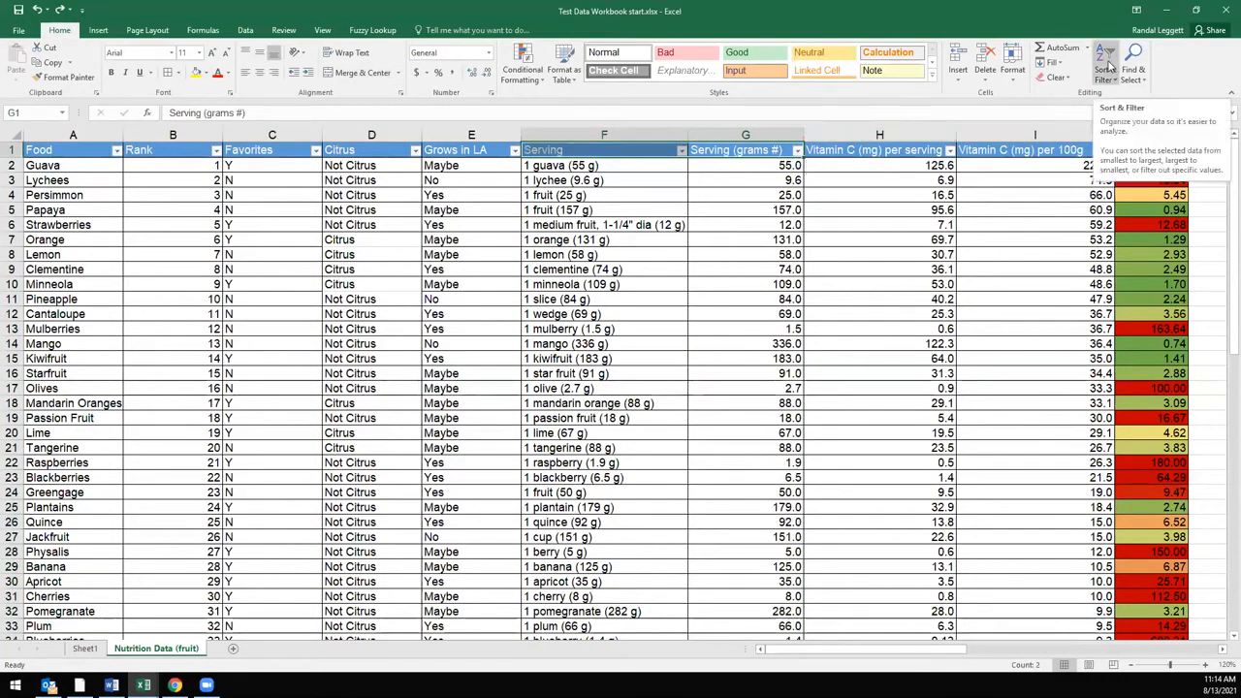
- Turn off the filters on the header row and select the Serving header in F1
click(1108, 66)
click(1125, 145)
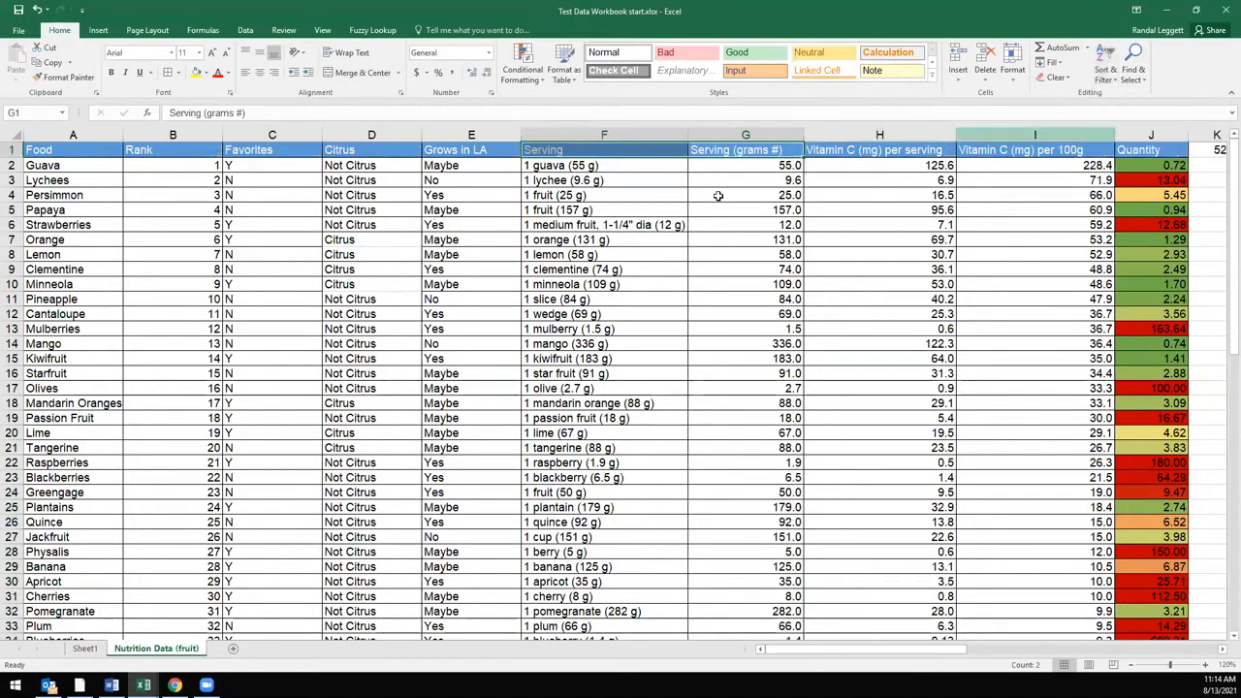
click(578, 153)
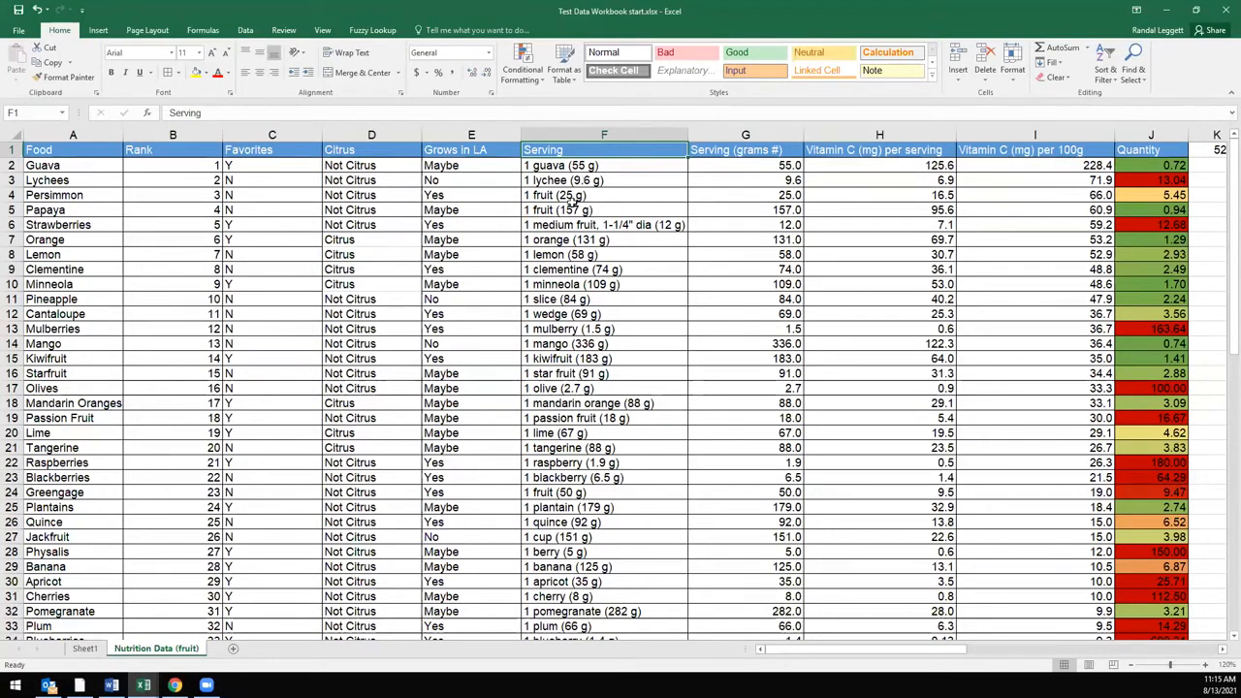
- Open Insert Function for D48, the empty cell below the Citrus column, and close it without inserting anything
scroll(399, 433, down, 6)
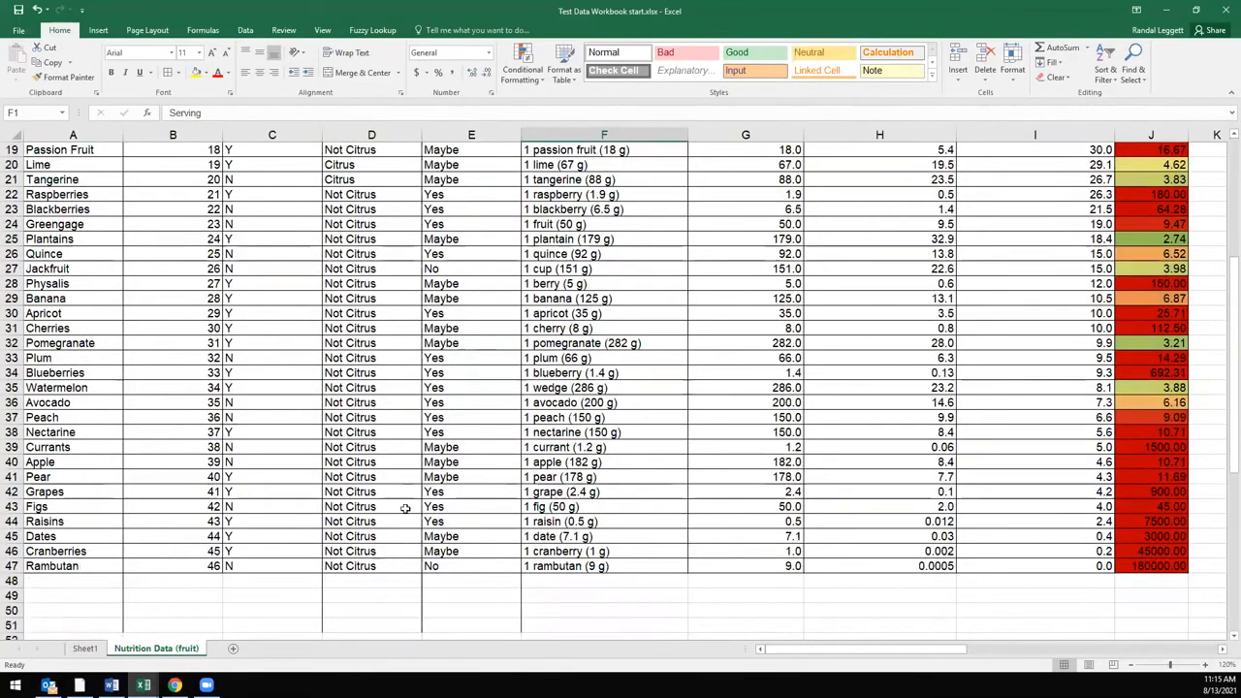
click(372, 584)
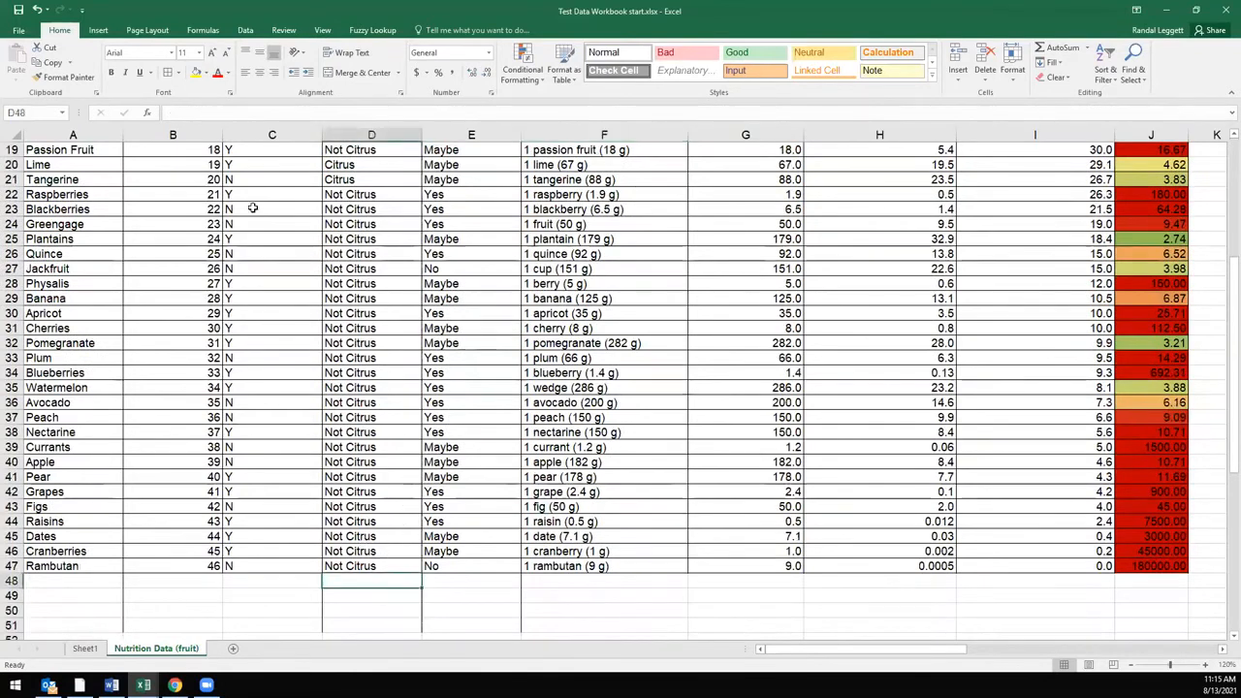
click(147, 113)
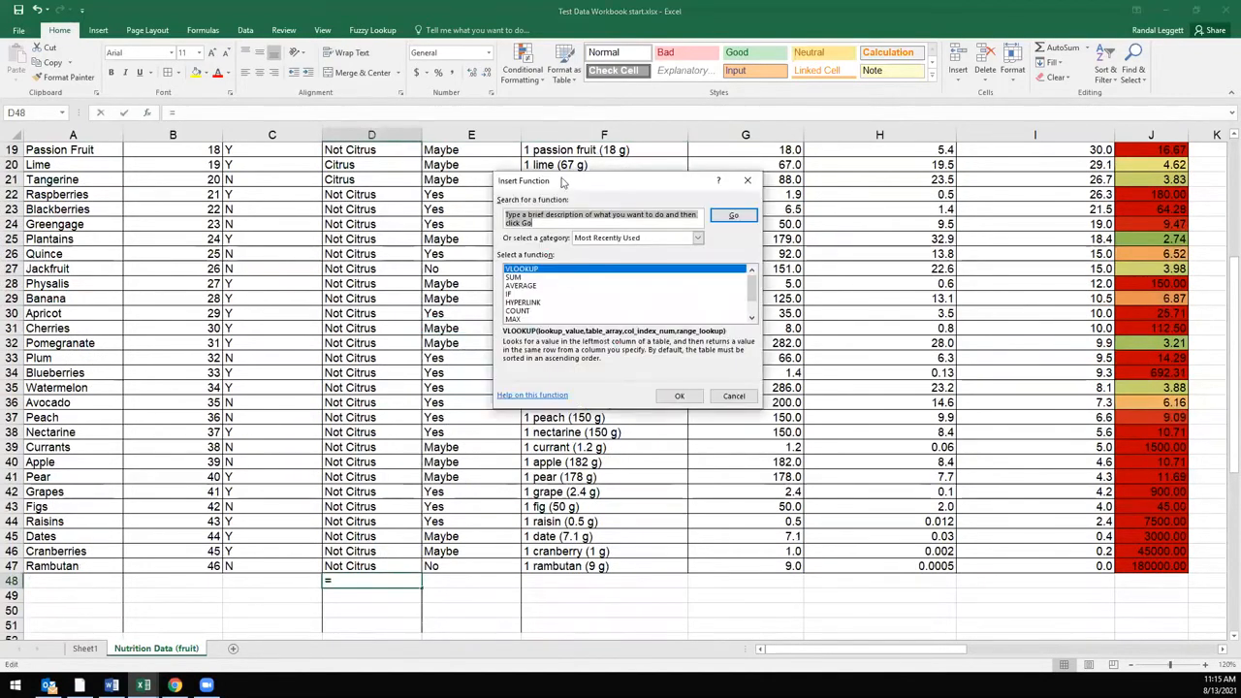
drag(562, 181, 451, 275)
click(632, 481)
- Begin a VLOOKUP formula in D48 with =vlo to view the function suggestions, and erase the entry
text(=)
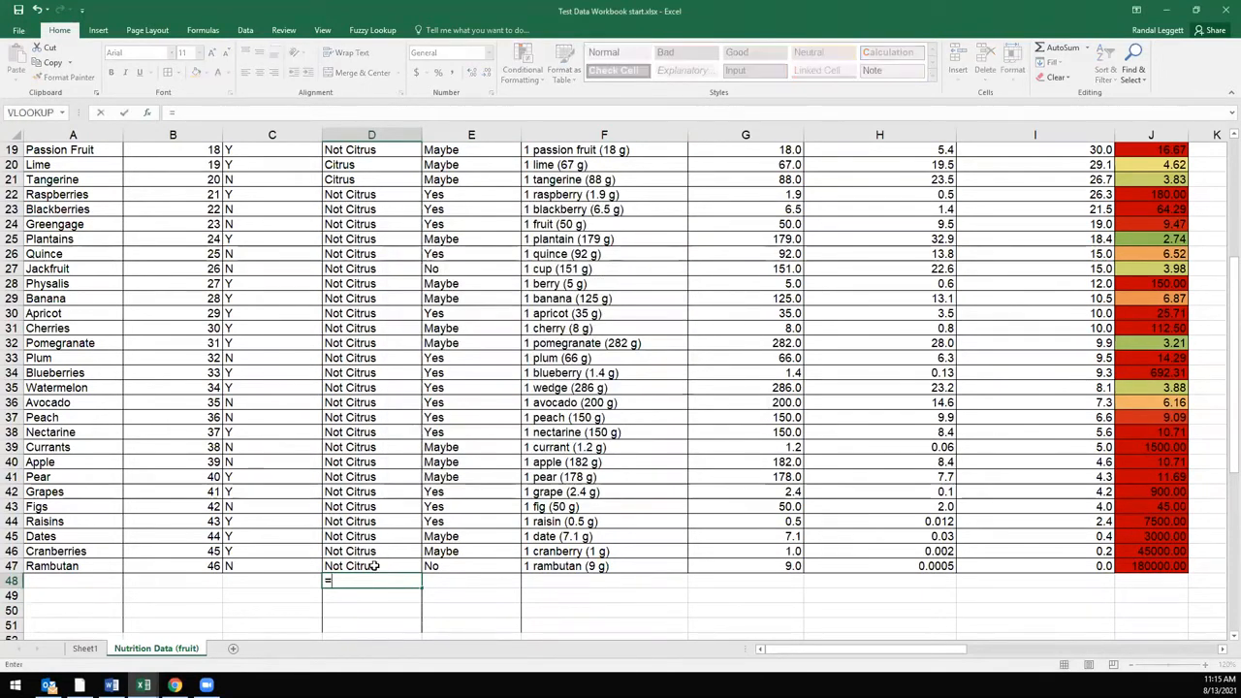
text(v)
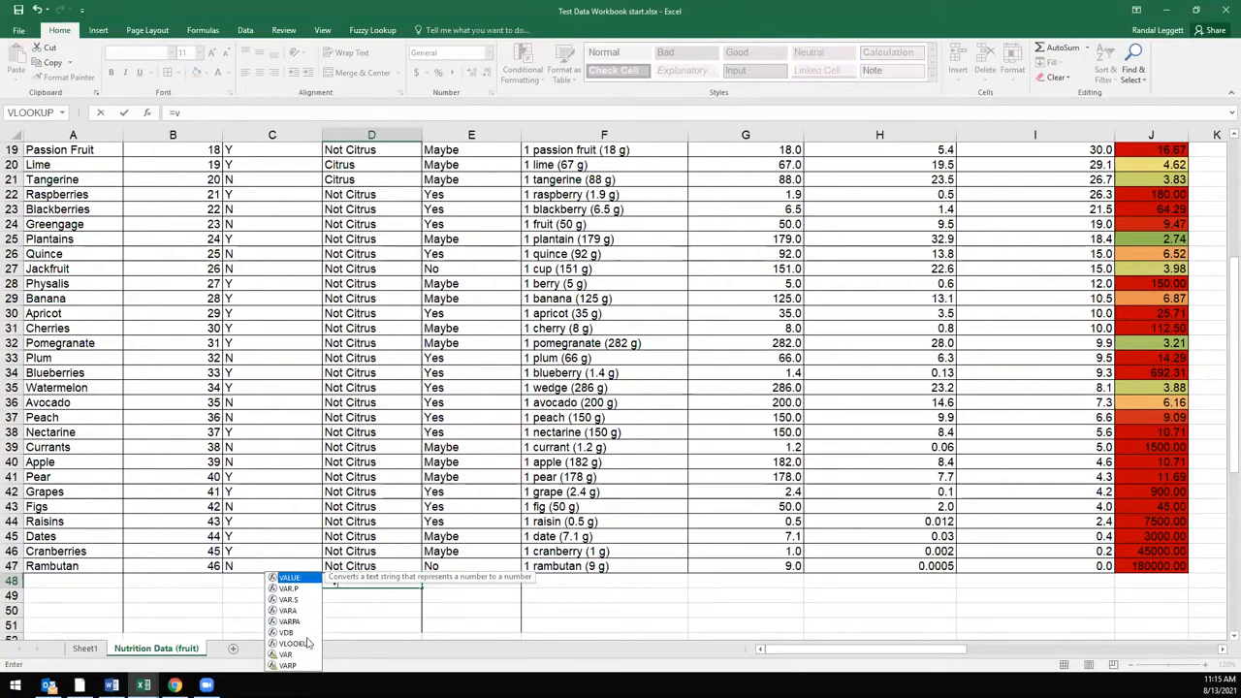
text(lo)
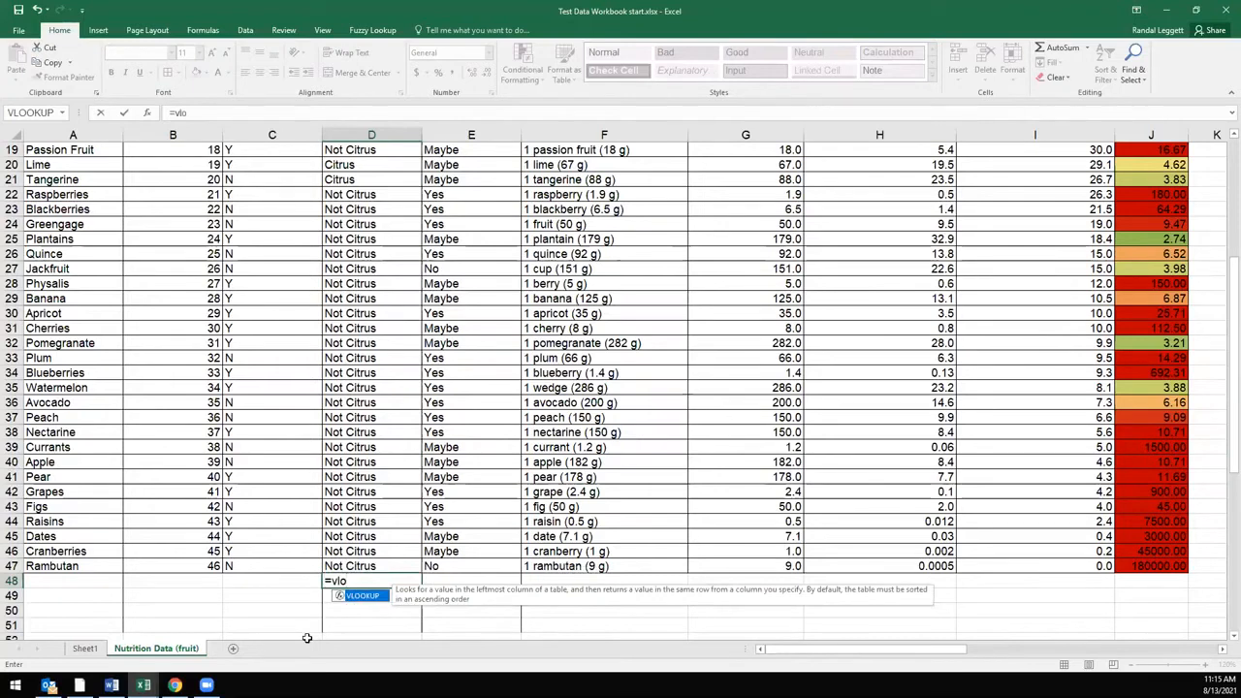
key(BackSpace)
key(BackSpace)
key(BackSpace)
key(BackSpace)
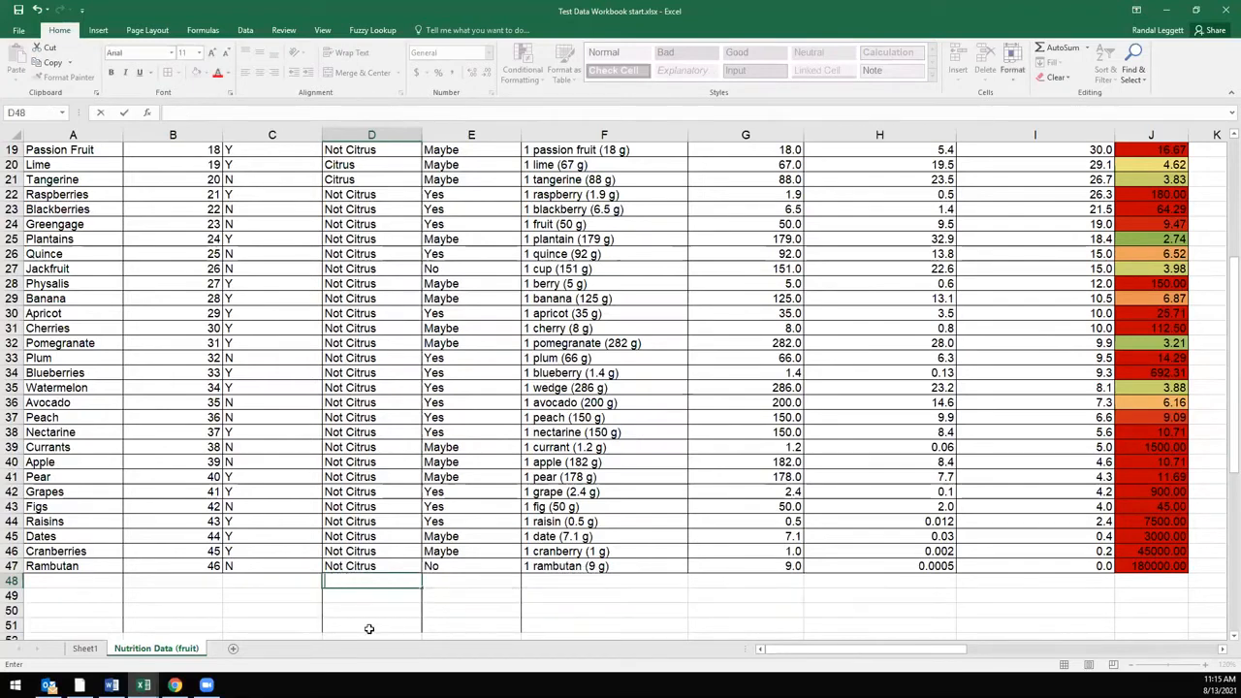
- Search Insert Function for "aver" and "average" from cell D48, and cancel without inserting a function
click(148, 113)
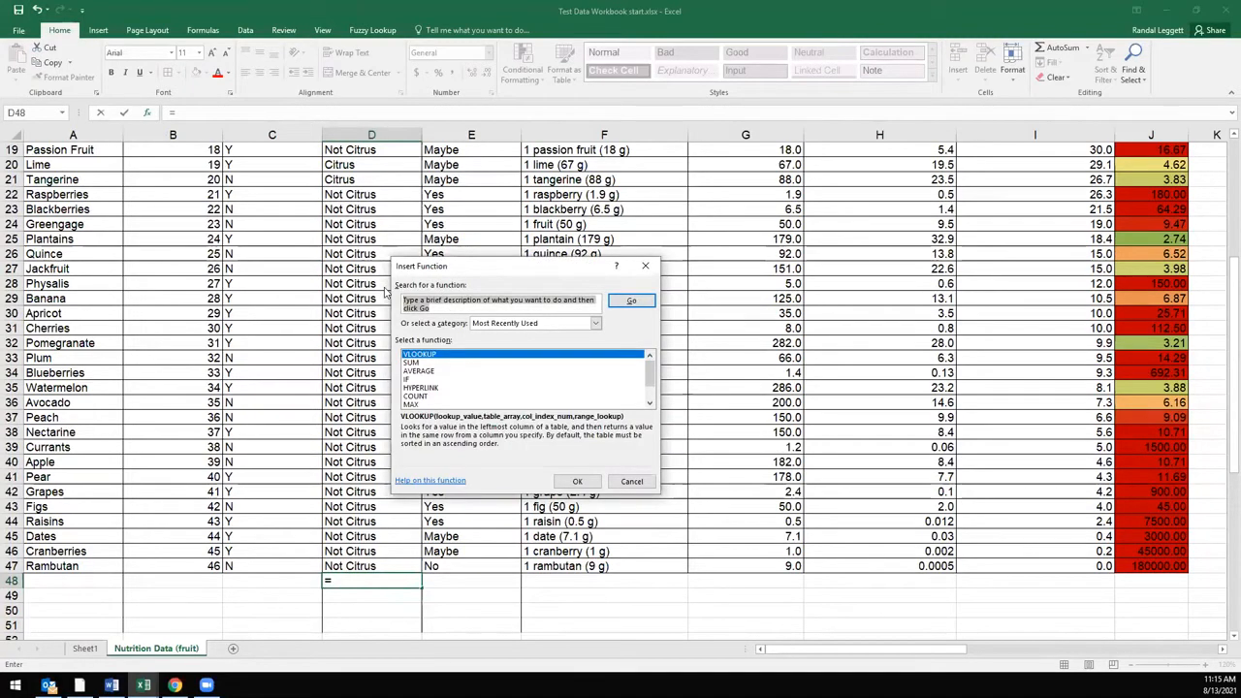
text(aver)
key(Return)
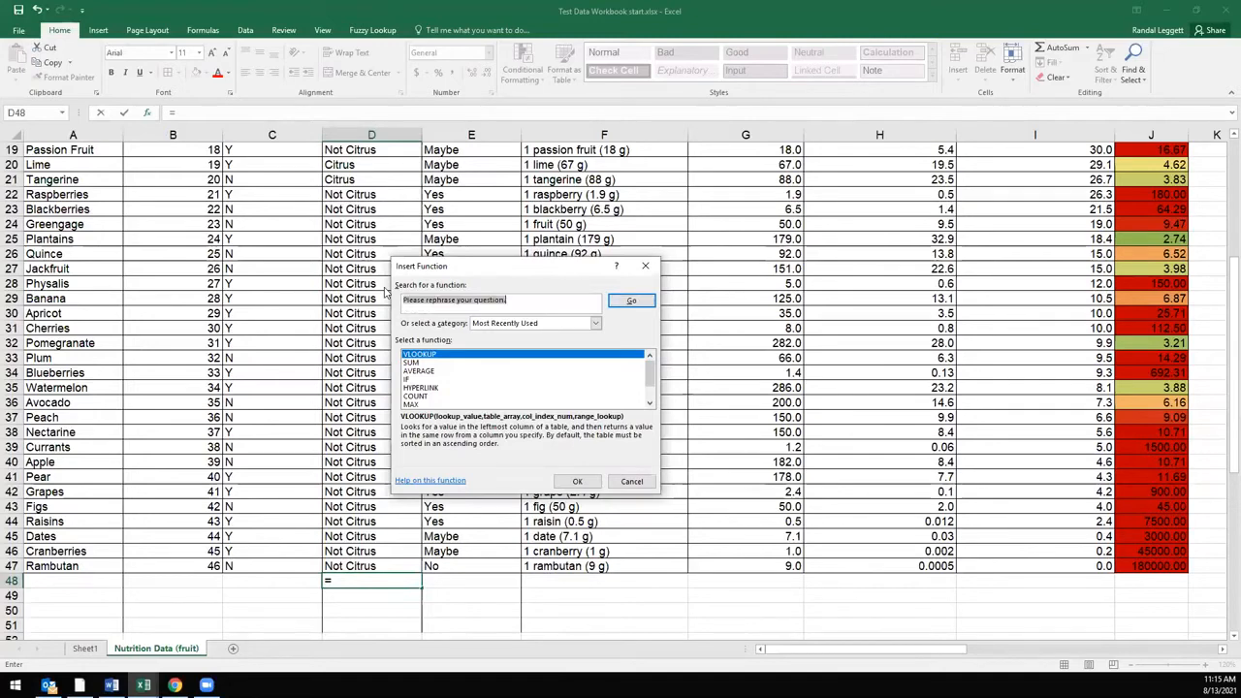
click(424, 299)
text(average)
key(Return)
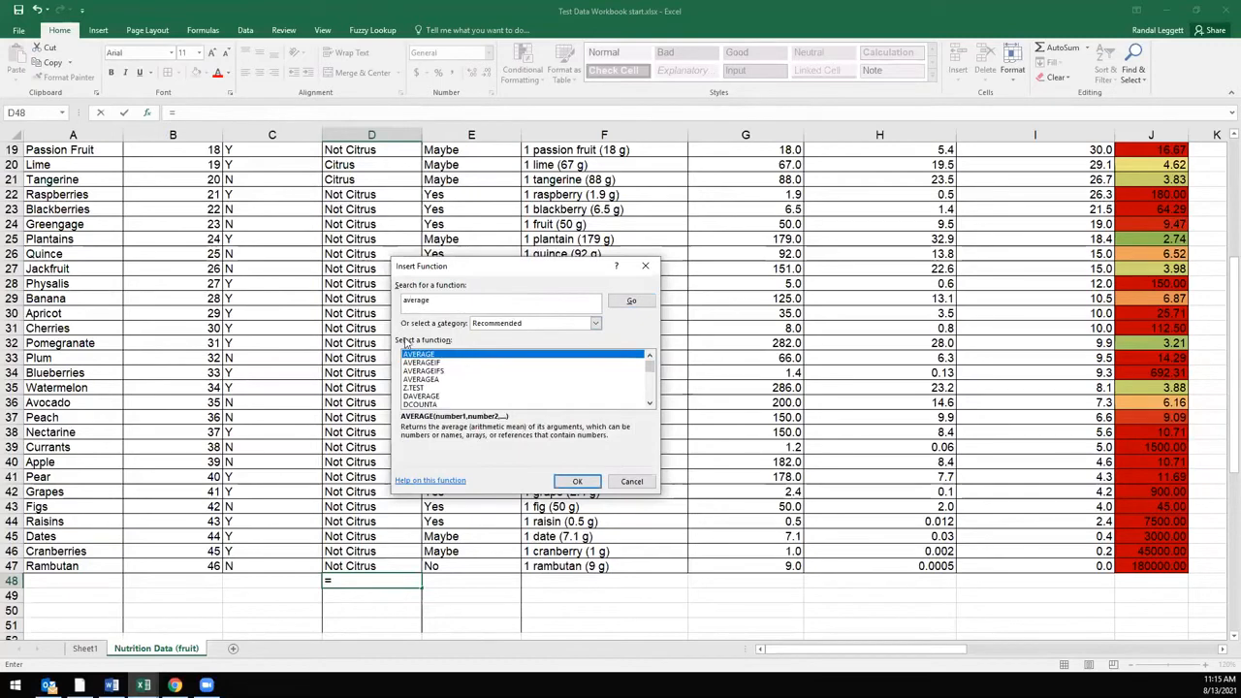
click(631, 481)
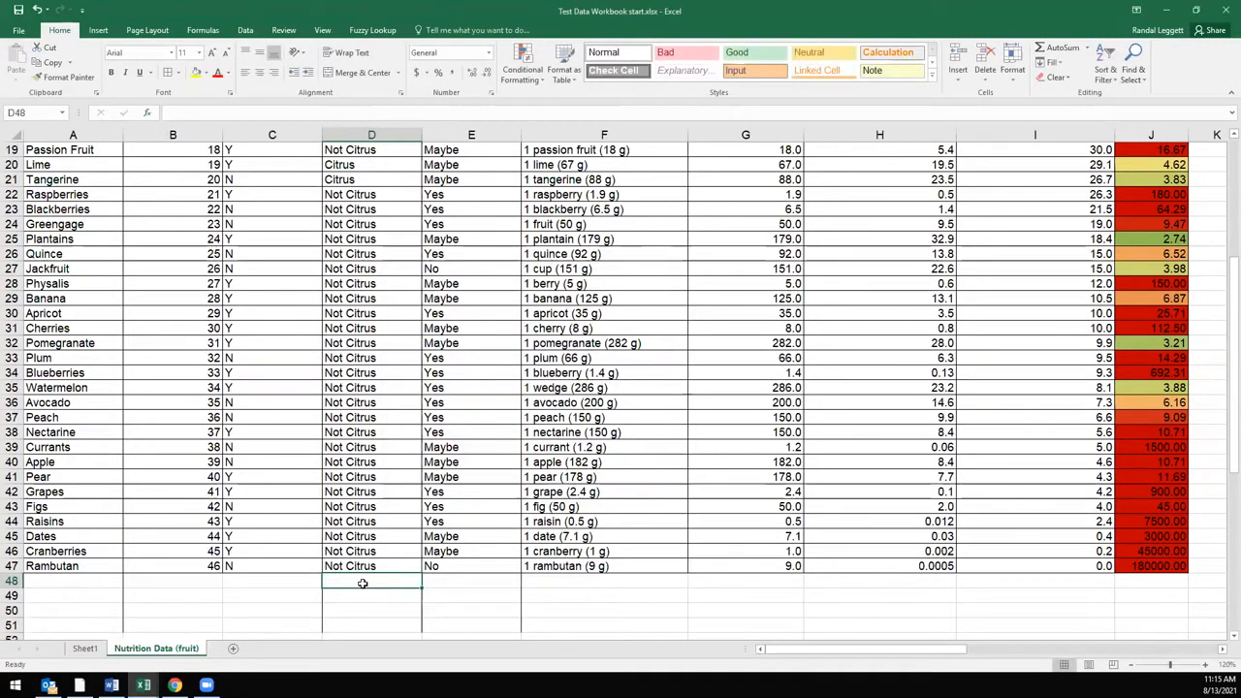
- Search Insert Function for "count" from cell D48 and compare the descriptions of COUNT and COUNTA
click(147, 113)
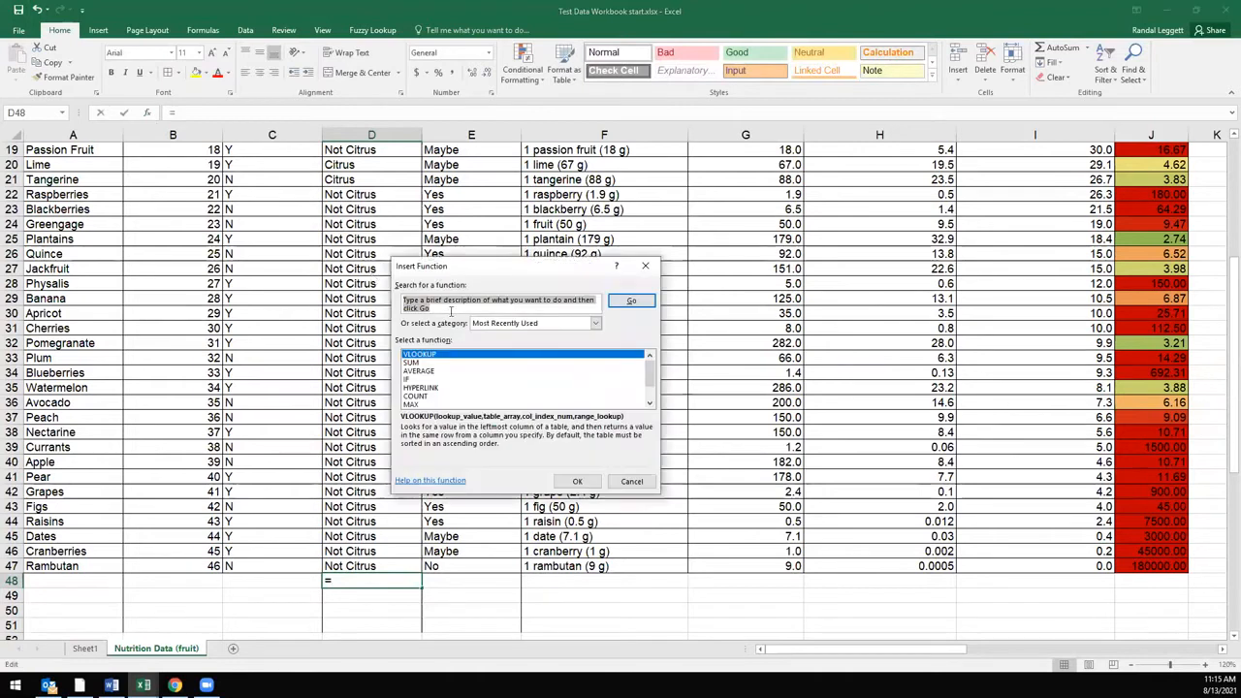
text(count)
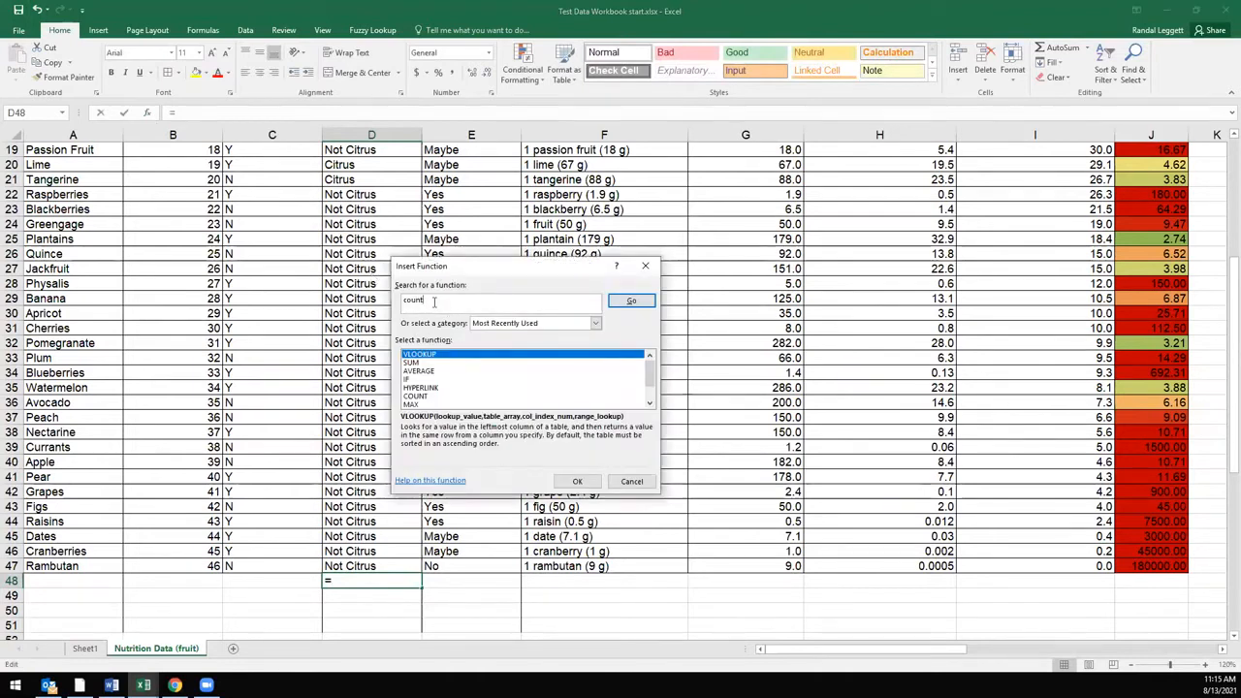
key(Return)
click(424, 363)
click(427, 355)
click(432, 363)
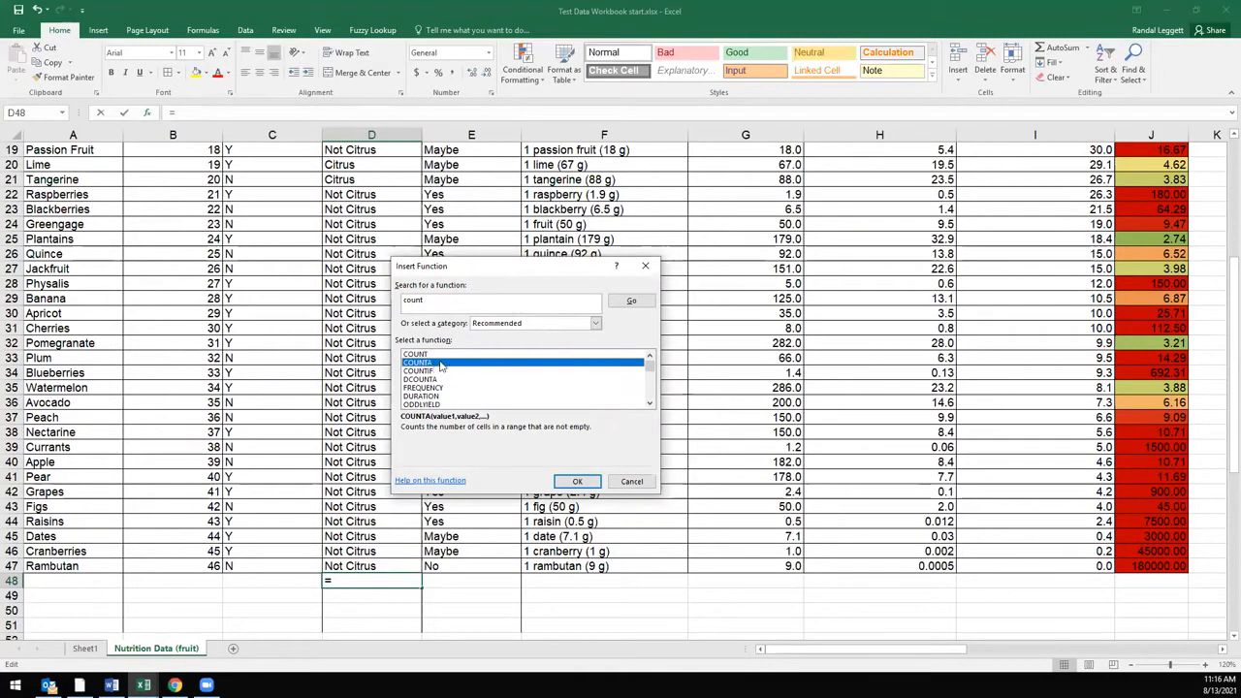
- Search Insert Function for "vlook" and "max"
click(456, 302)
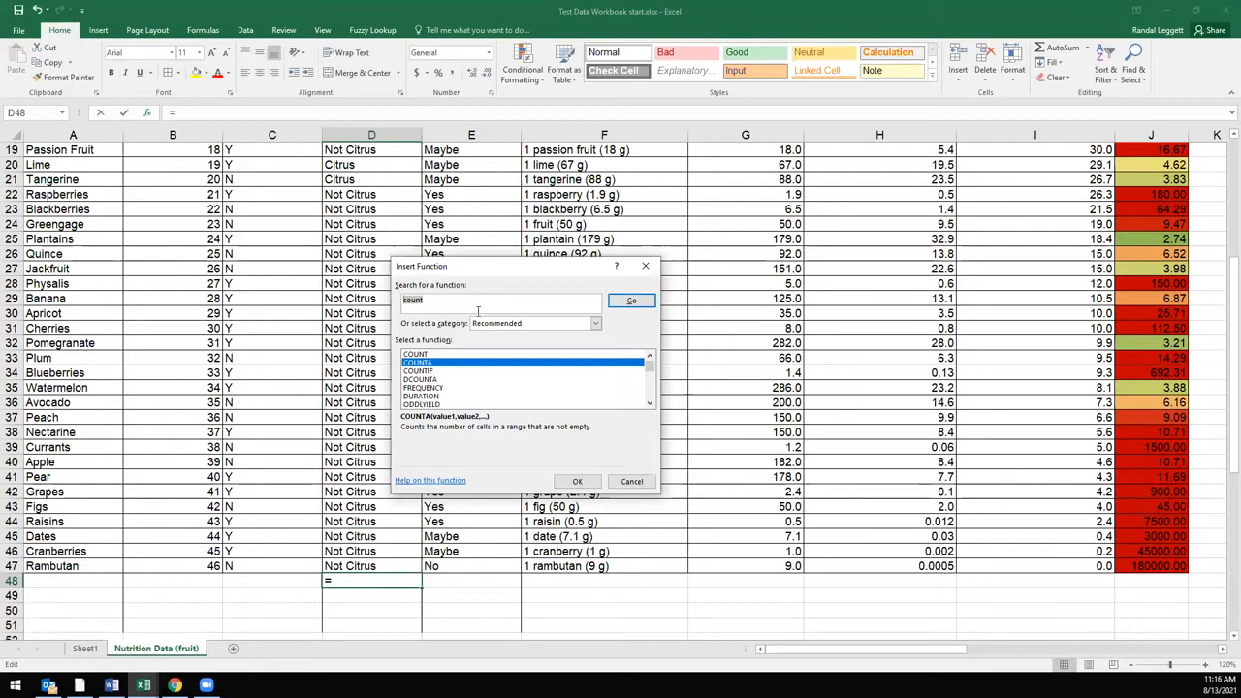
text(vlook)
key(Return)
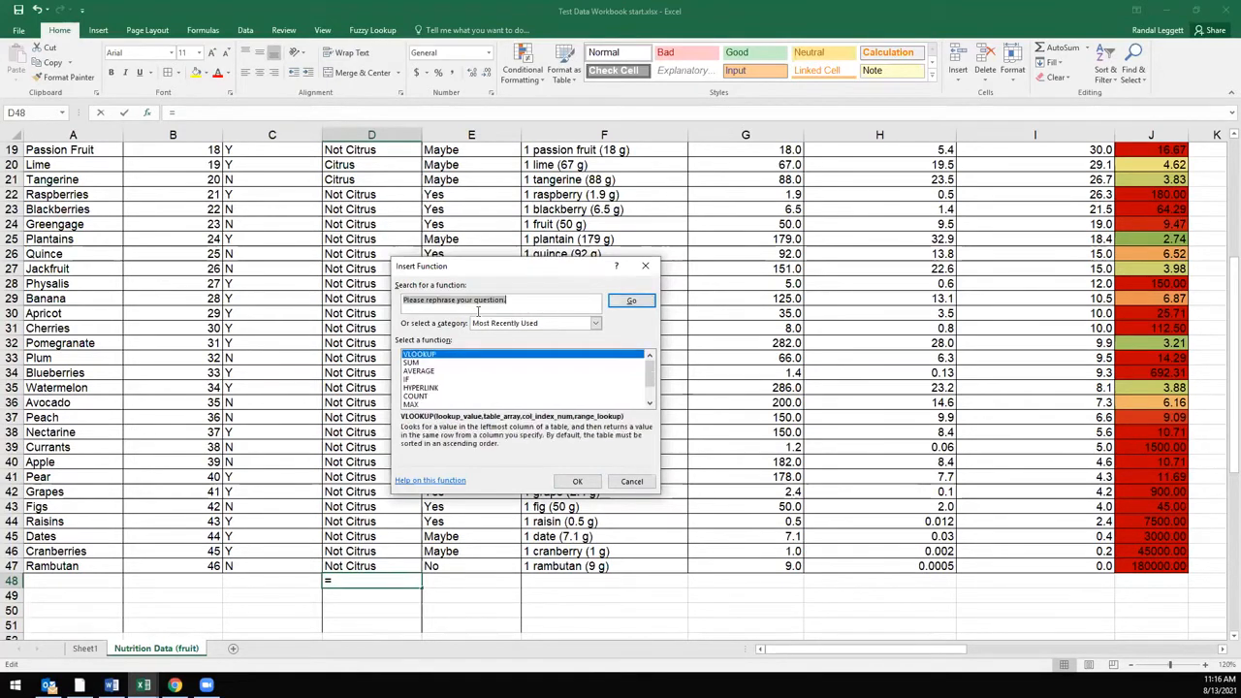
click(542, 300)
drag(541, 300, 374, 306)
text(max)
key(Return)
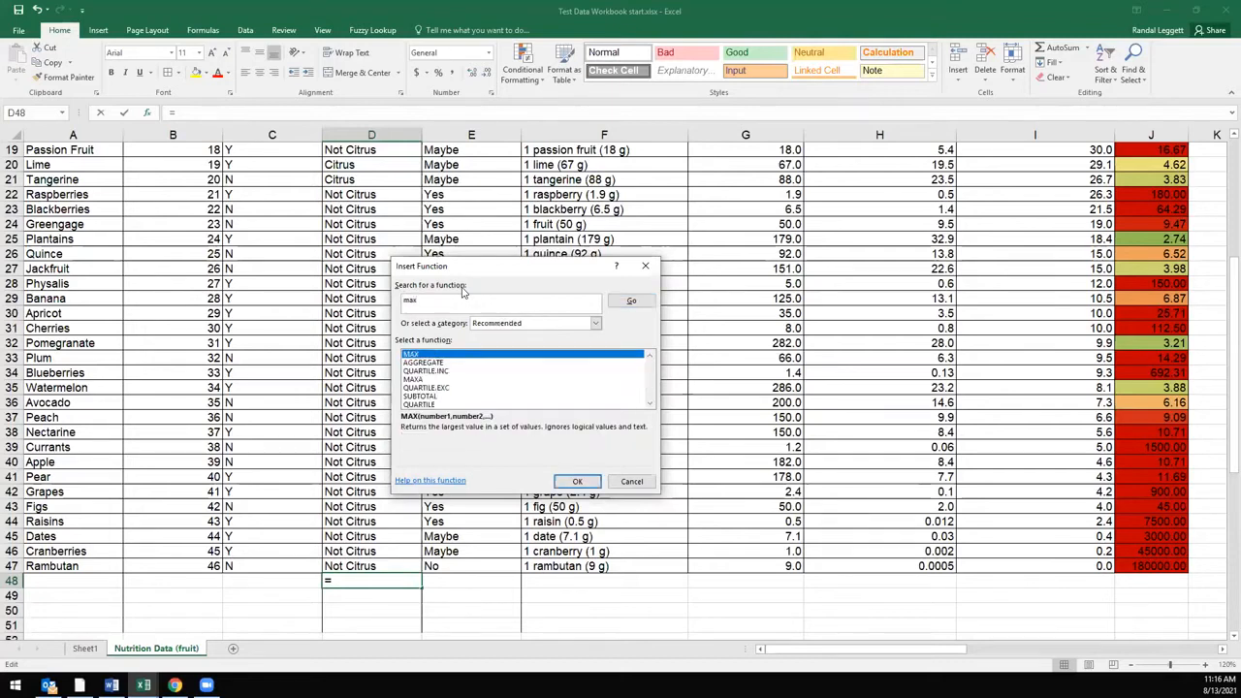
- Search Insert Function for "min", "quartile" and "countif"
click(403, 302)
text(min)
key(Return)
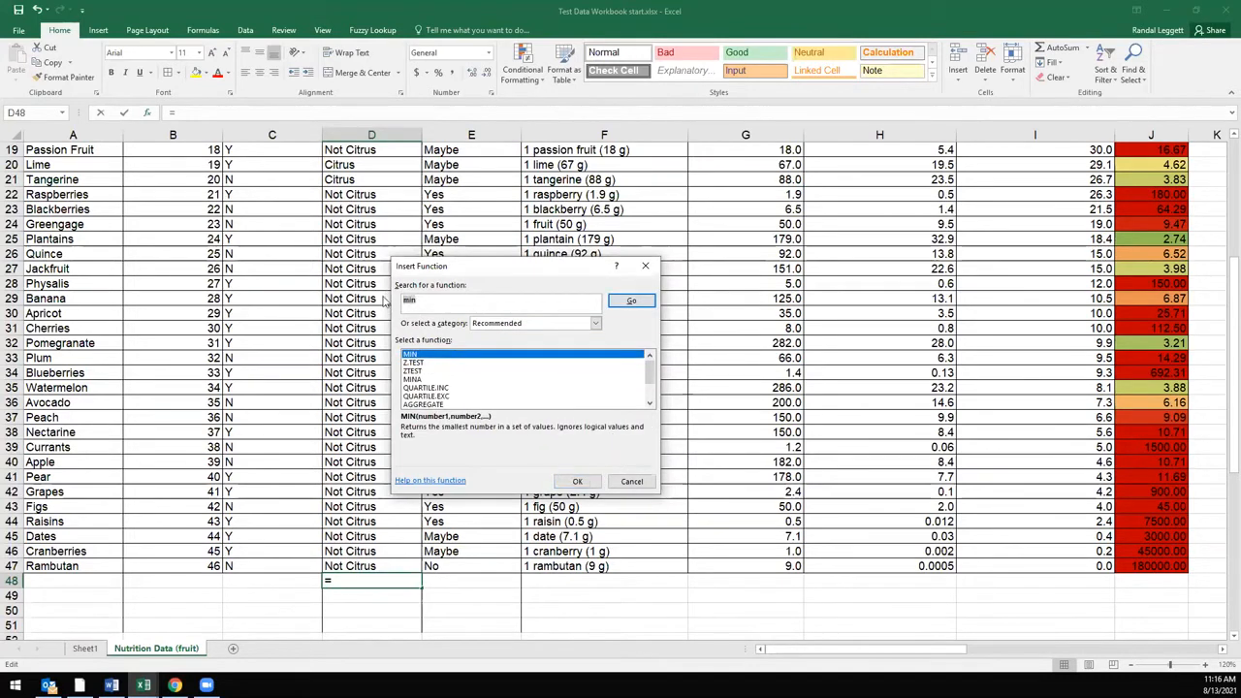
text(quartile)
key(Return)
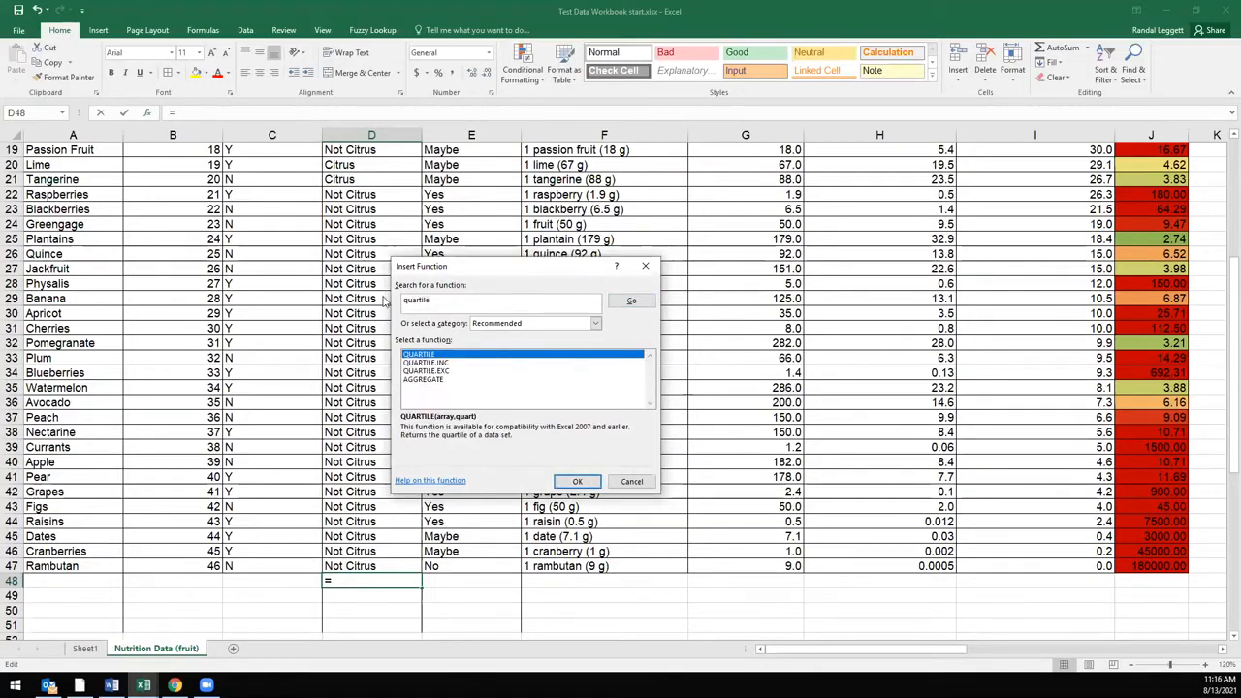
drag(435, 300, 391, 299)
key(BackSpace)
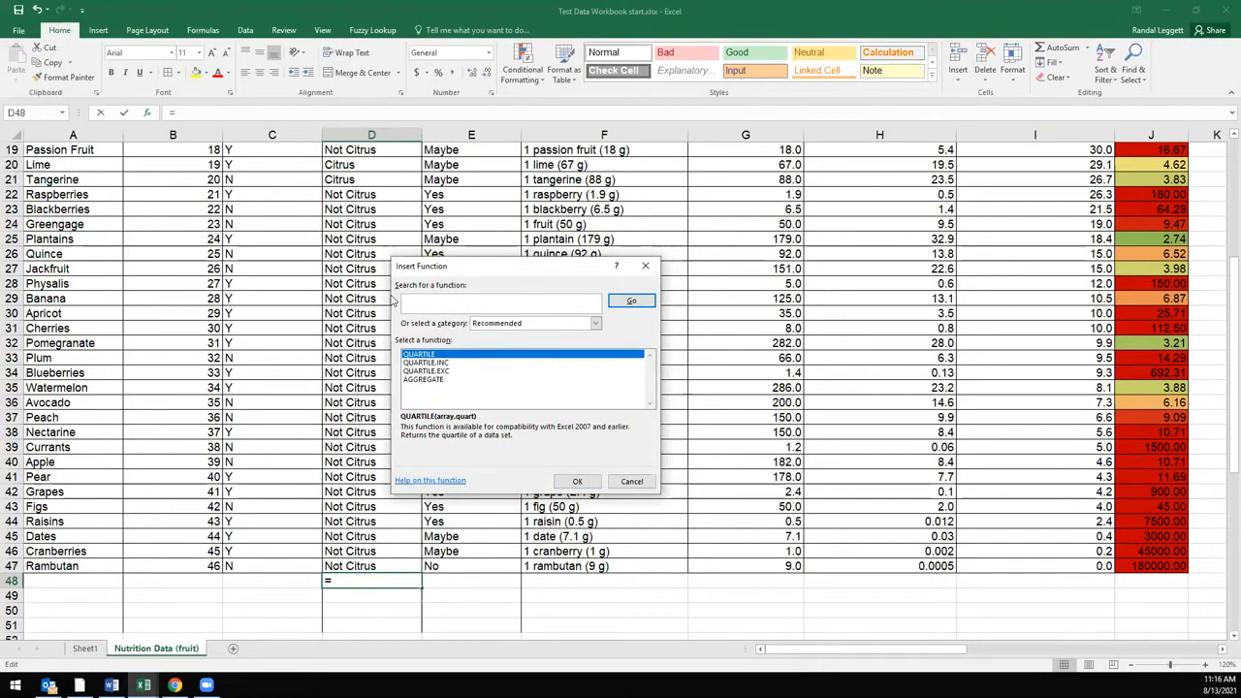
text(countif)
key(Return)
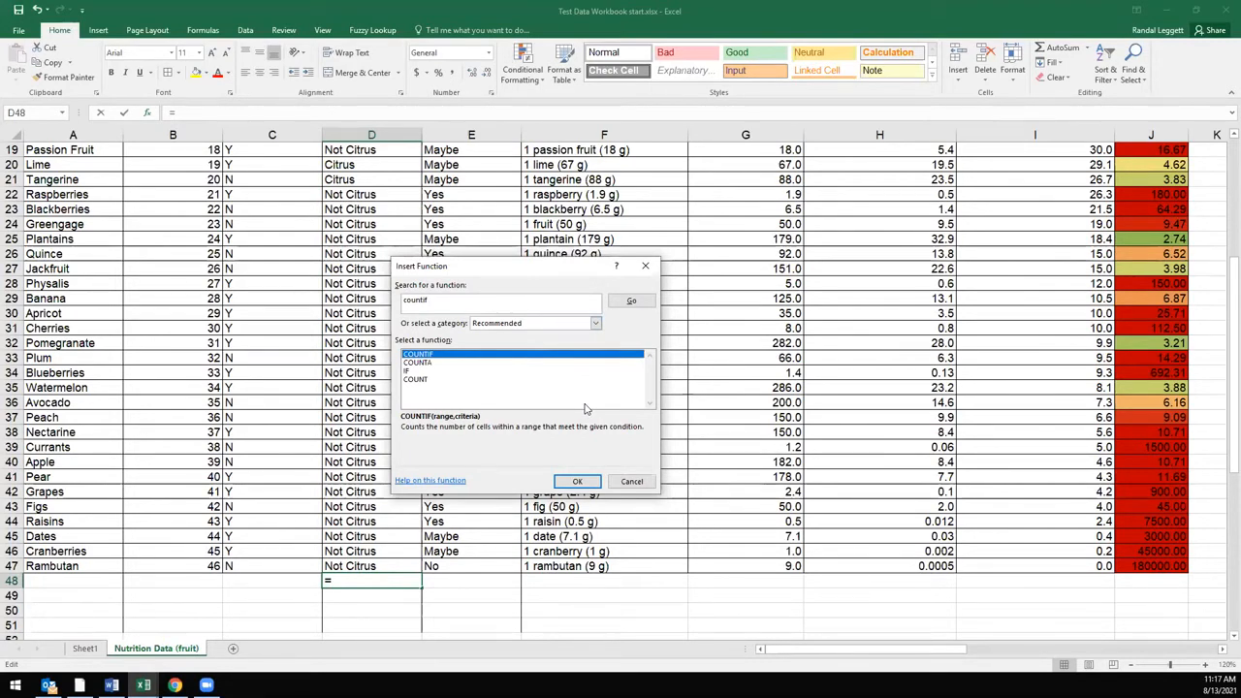
- Open the IF function's arguments from the search results, inspect its three fields, and cancel without inserting it
double_click(415, 370)
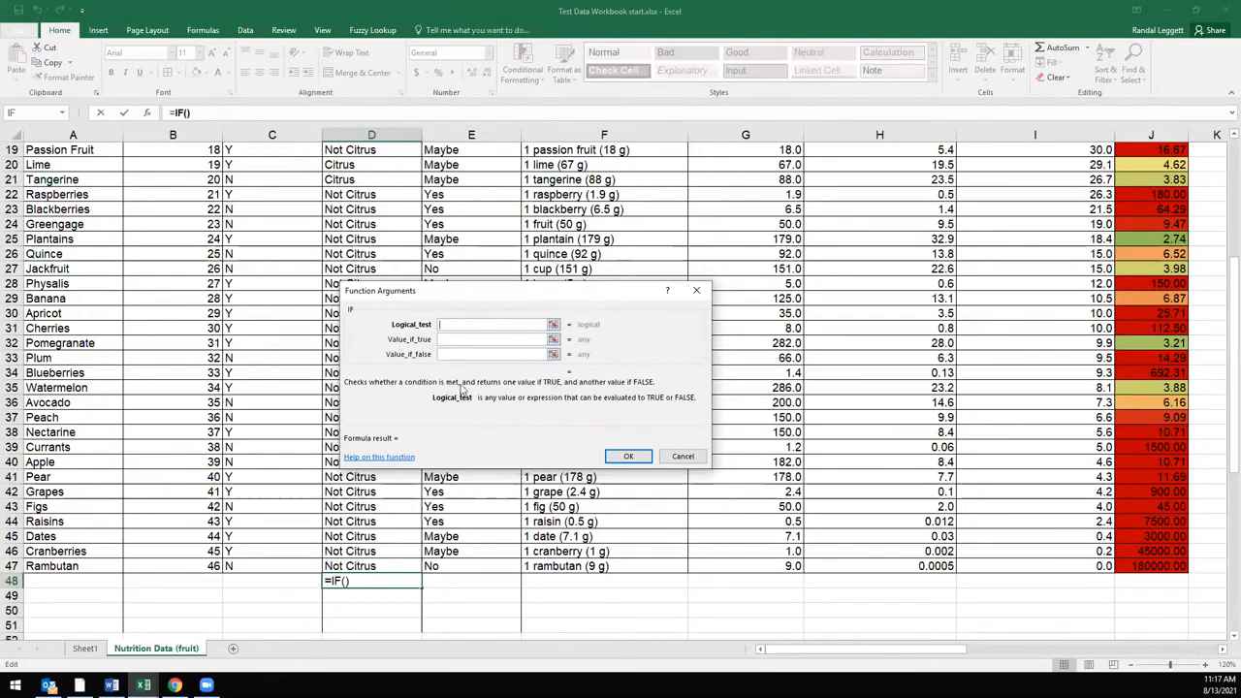
click(451, 340)
click(447, 355)
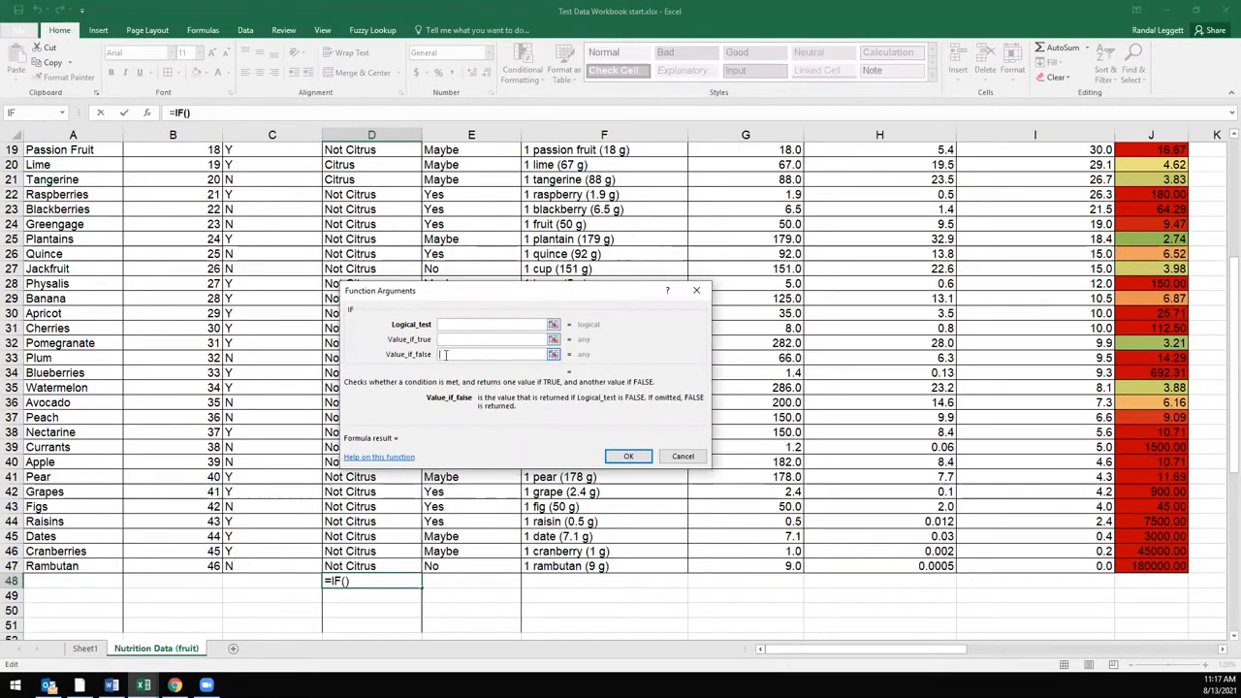
click(459, 325)
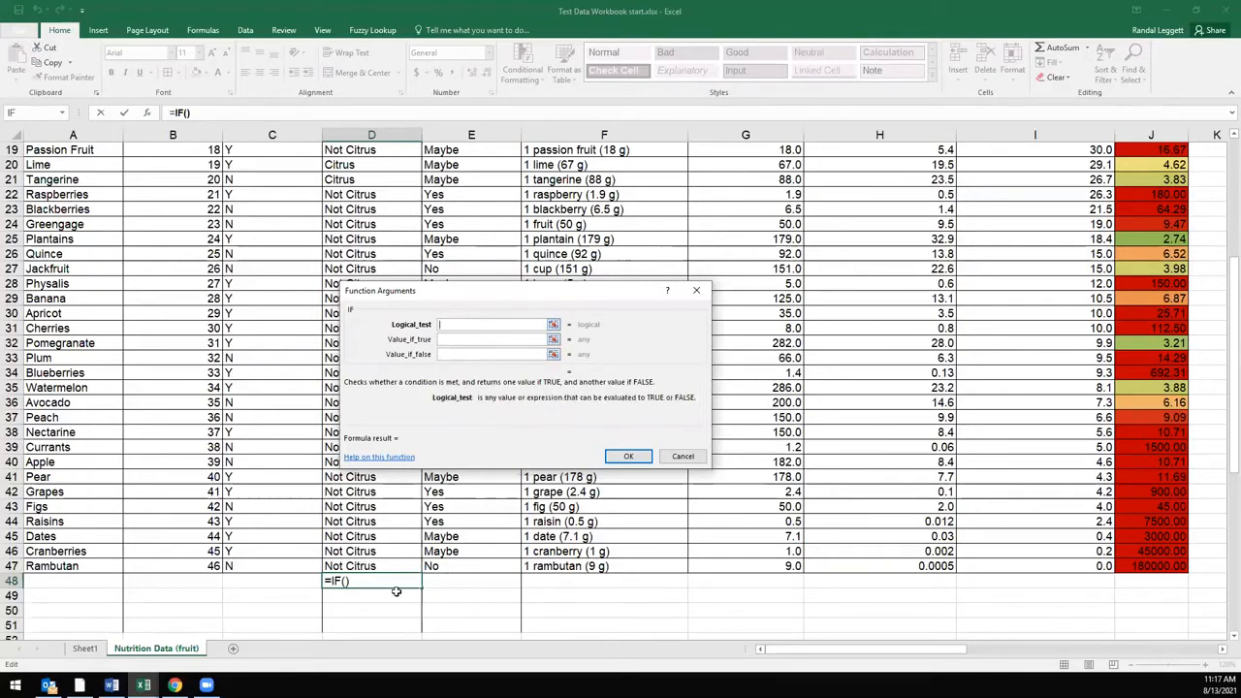
click(684, 456)
- Replace the COUNTA formula in K1, beside the Quantity header, with the header "Test"
scroll(1042, 484, up, 6)
click(1221, 649)
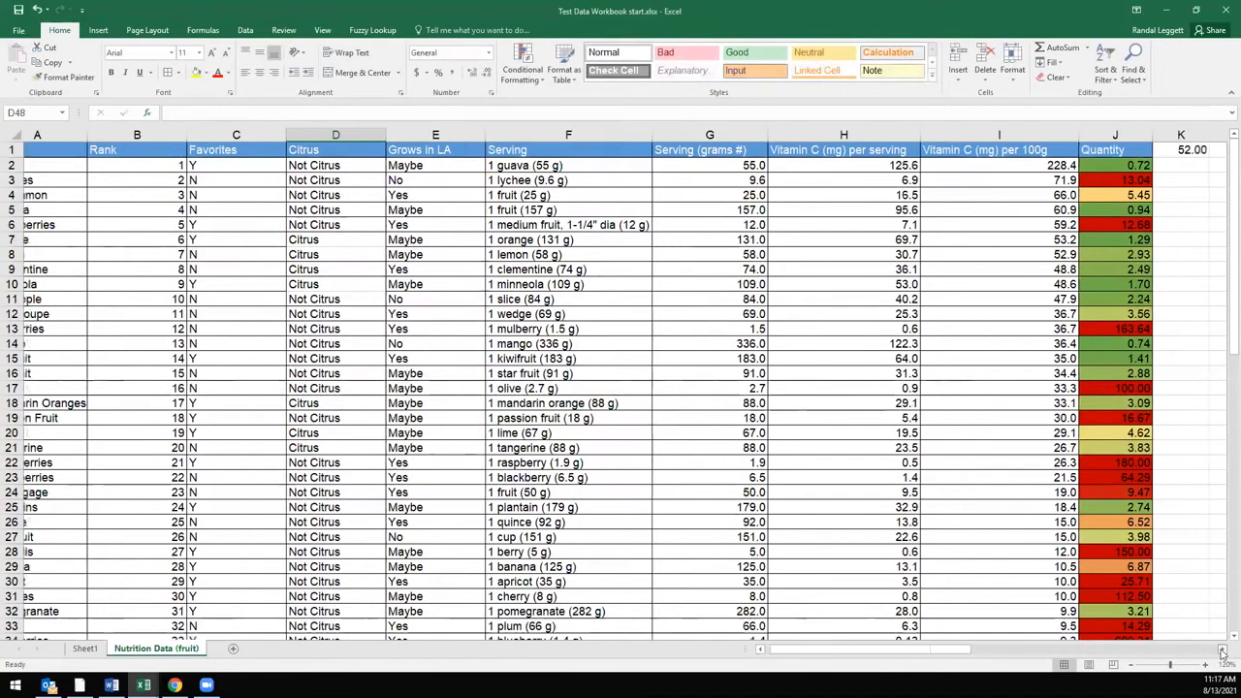
click(1221, 651)
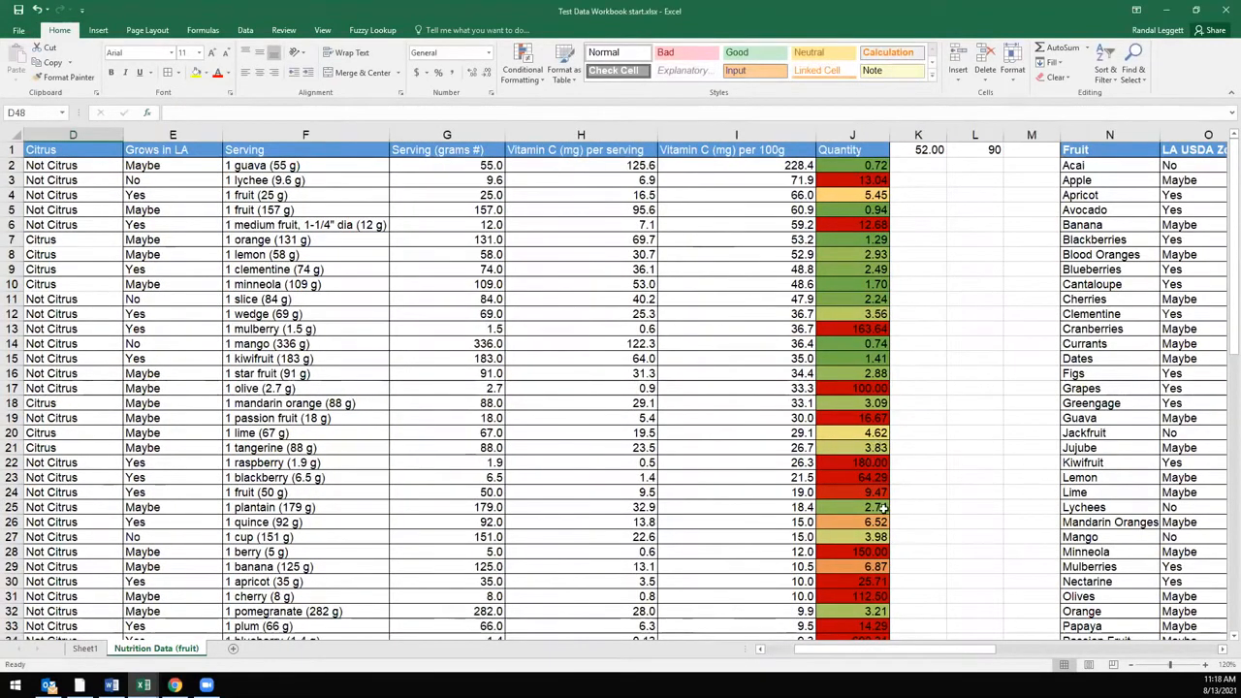
click(861, 165)
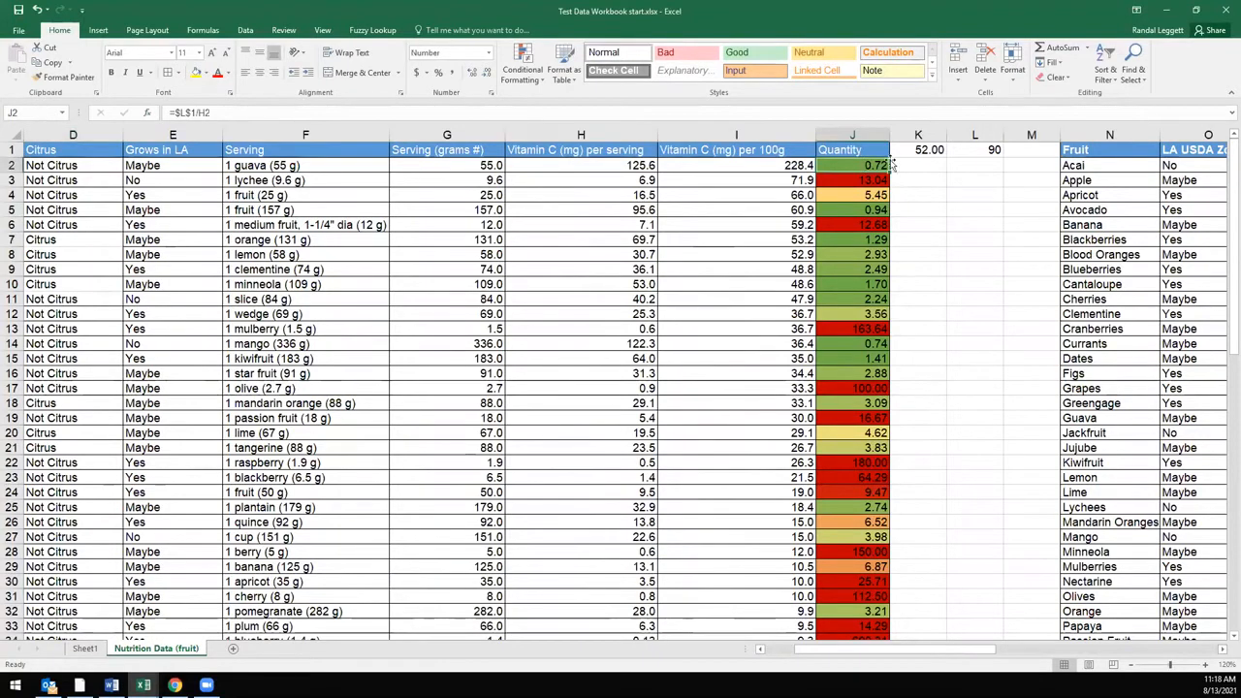
click(921, 150)
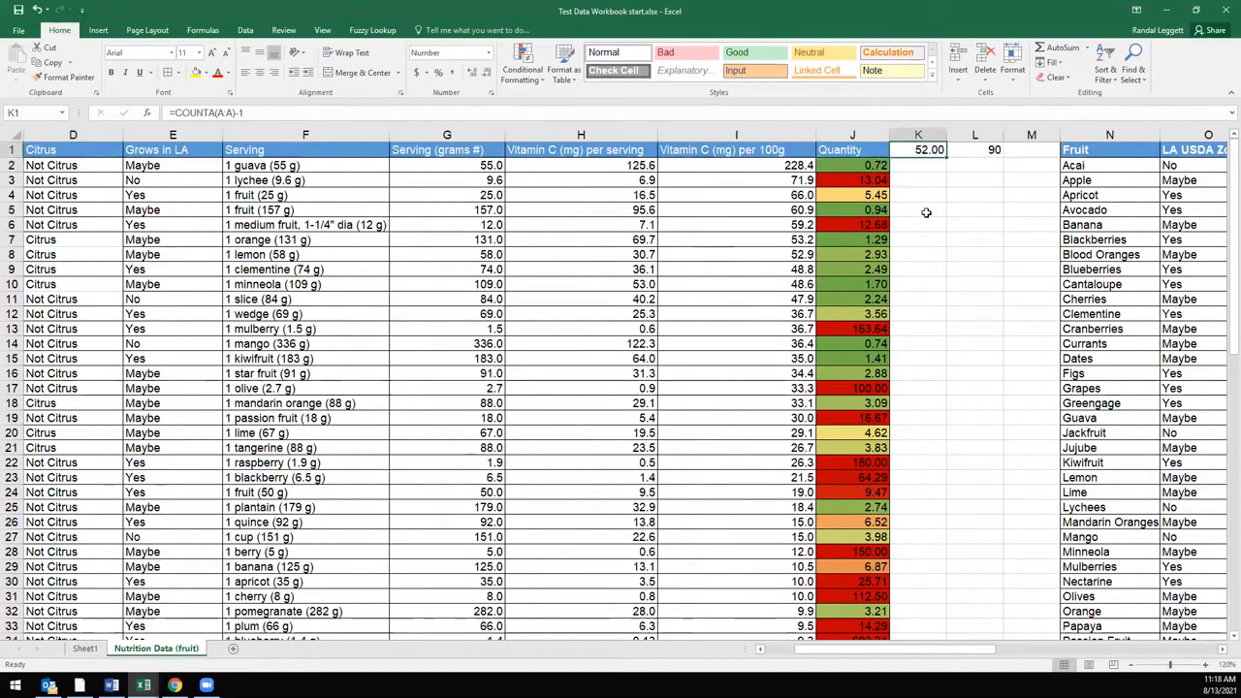
text(Test)
key(Return)
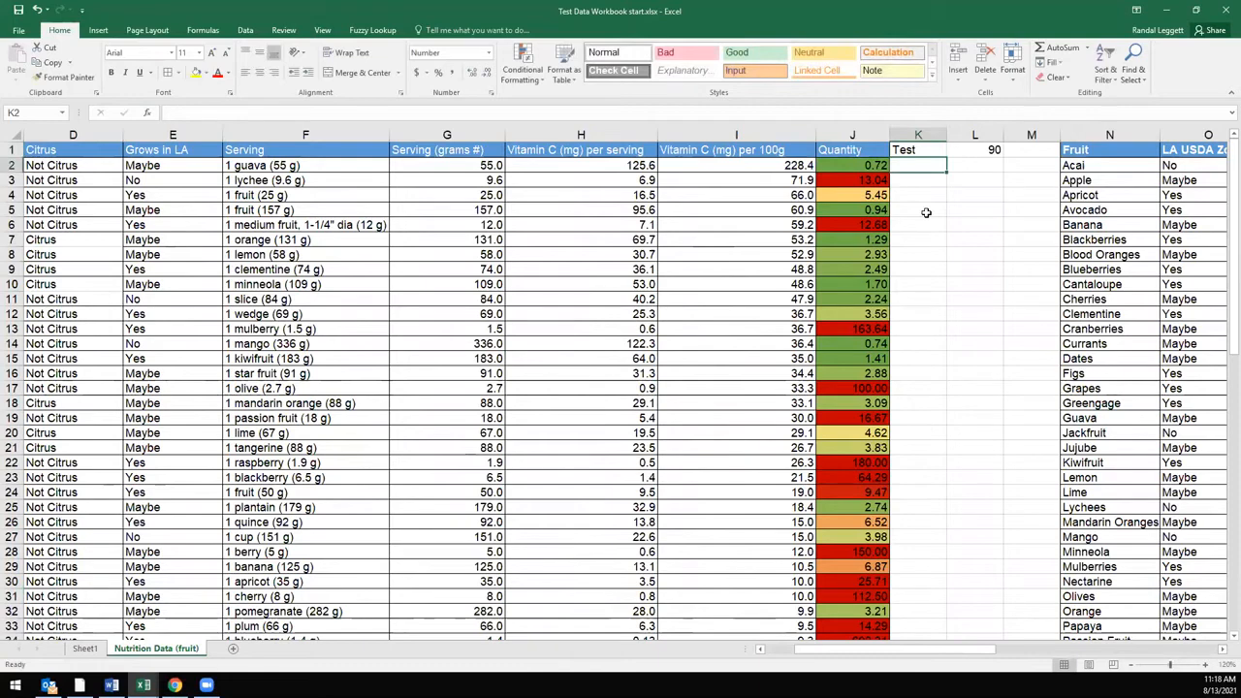
- Begin an IF function in K2 through Insert Function, with the logical test J2<2
text(=)
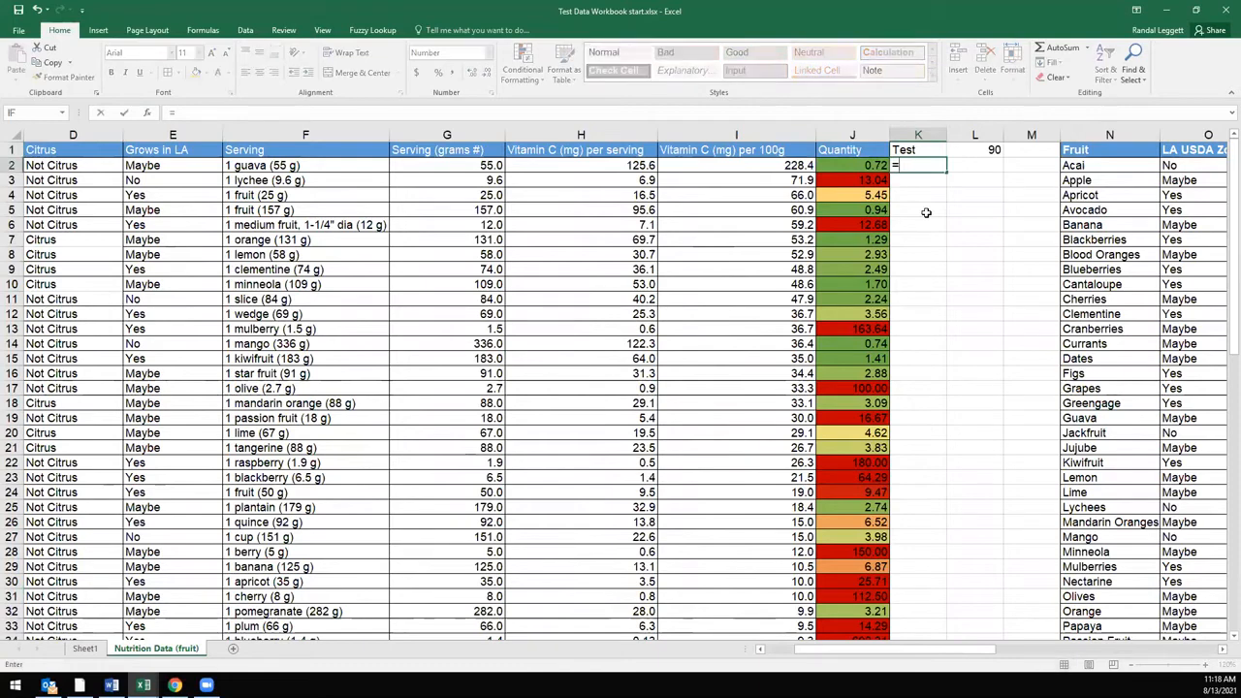
click(147, 114)
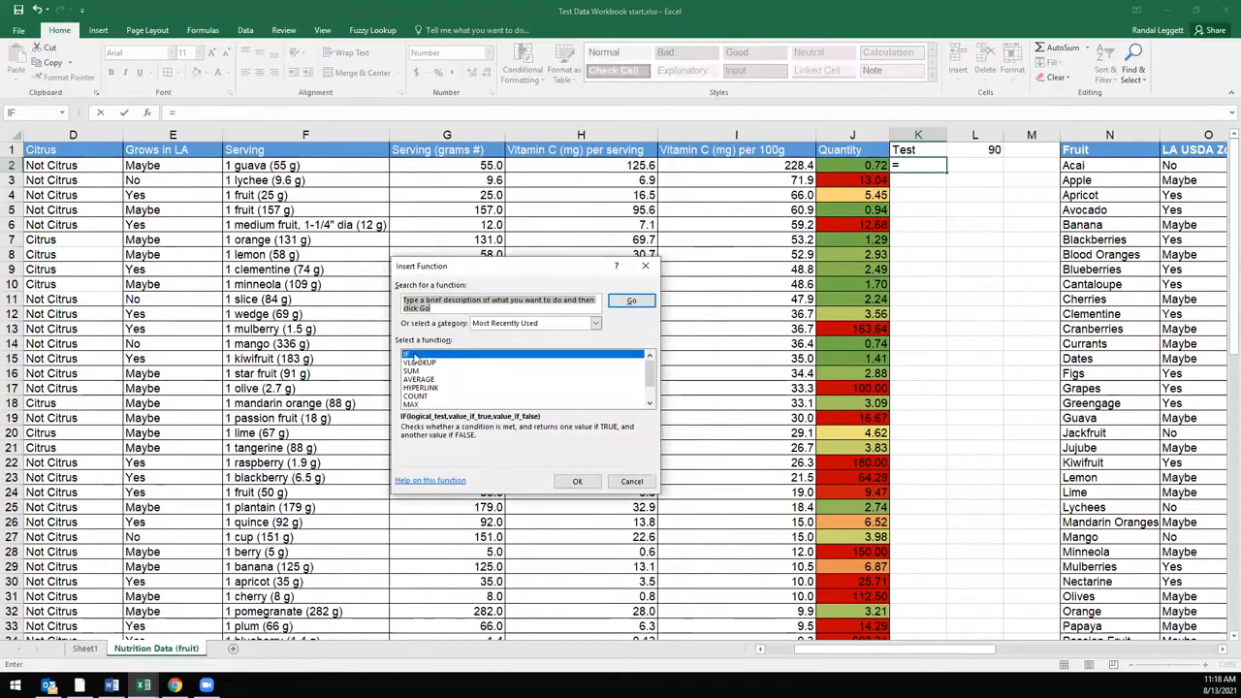
click(572, 482)
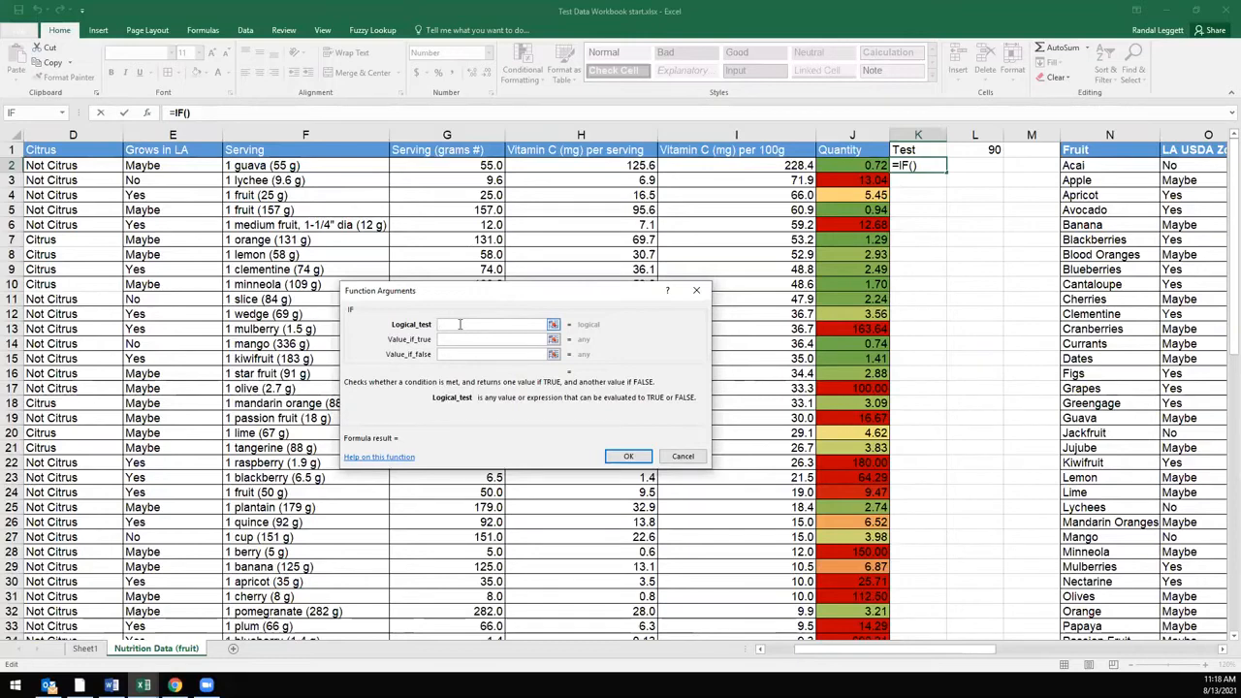
text(j2)
click(833, 166)
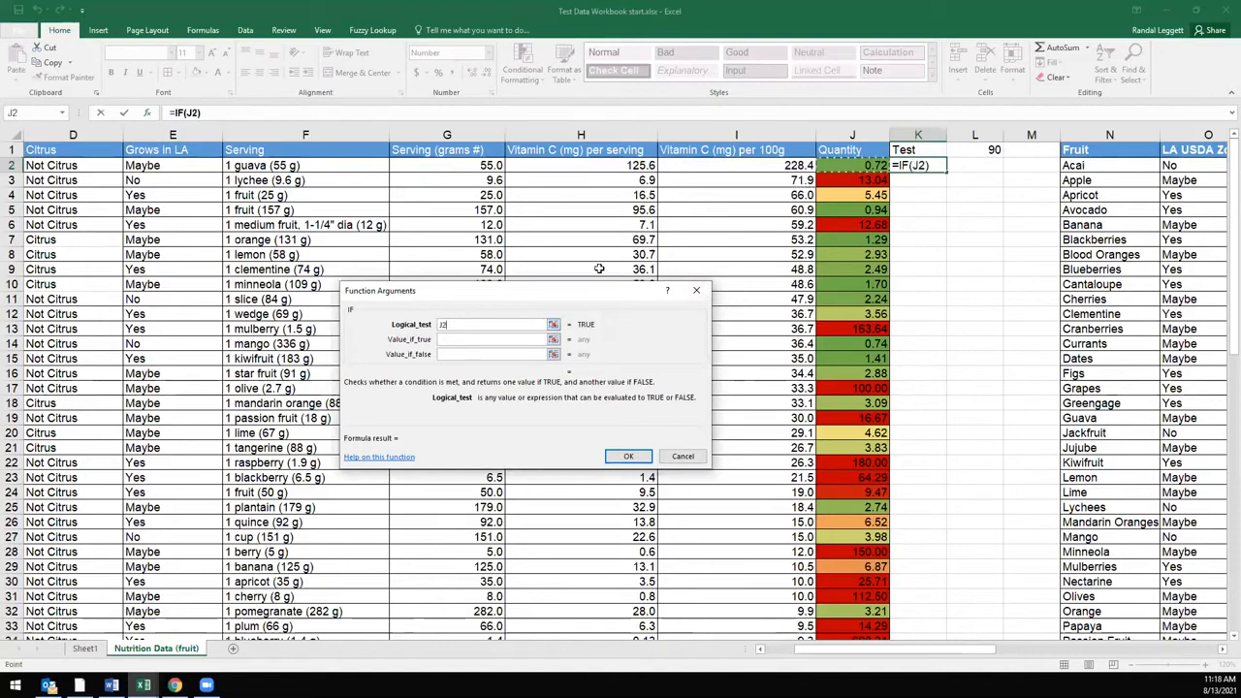
click(454, 324)
text(<2)
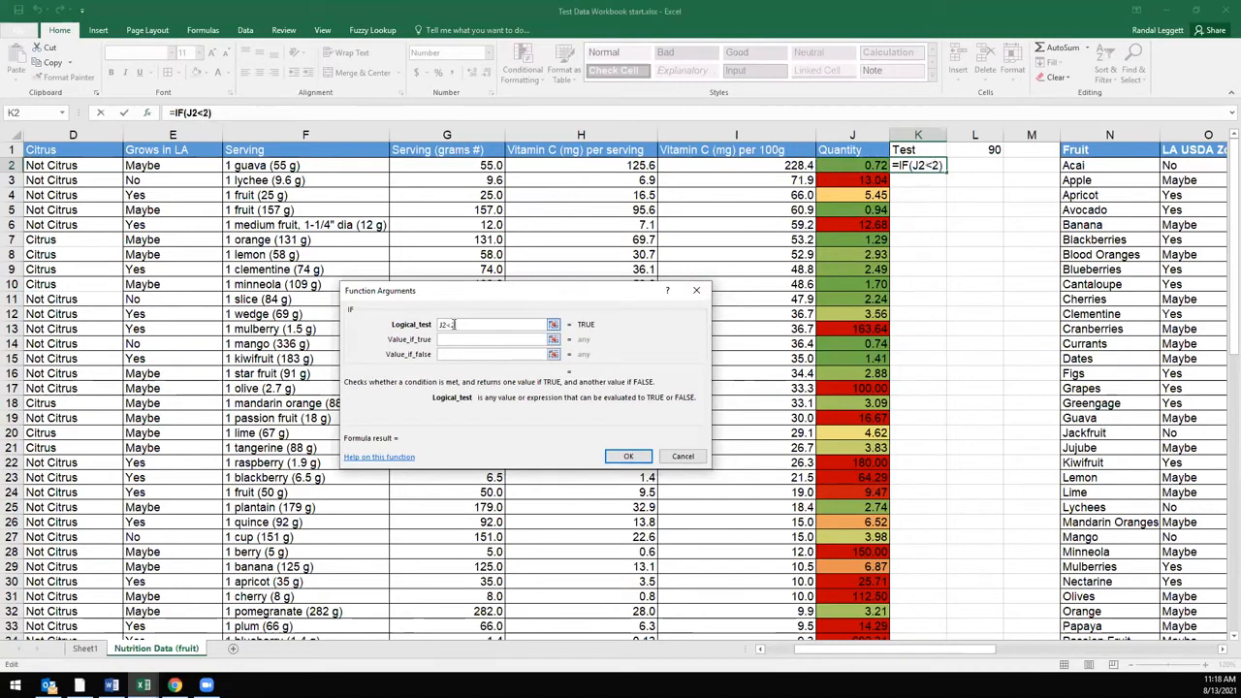
- Set the IF function to return "Yes" if true and "No" if false, and insert it in K2
click(461, 340)
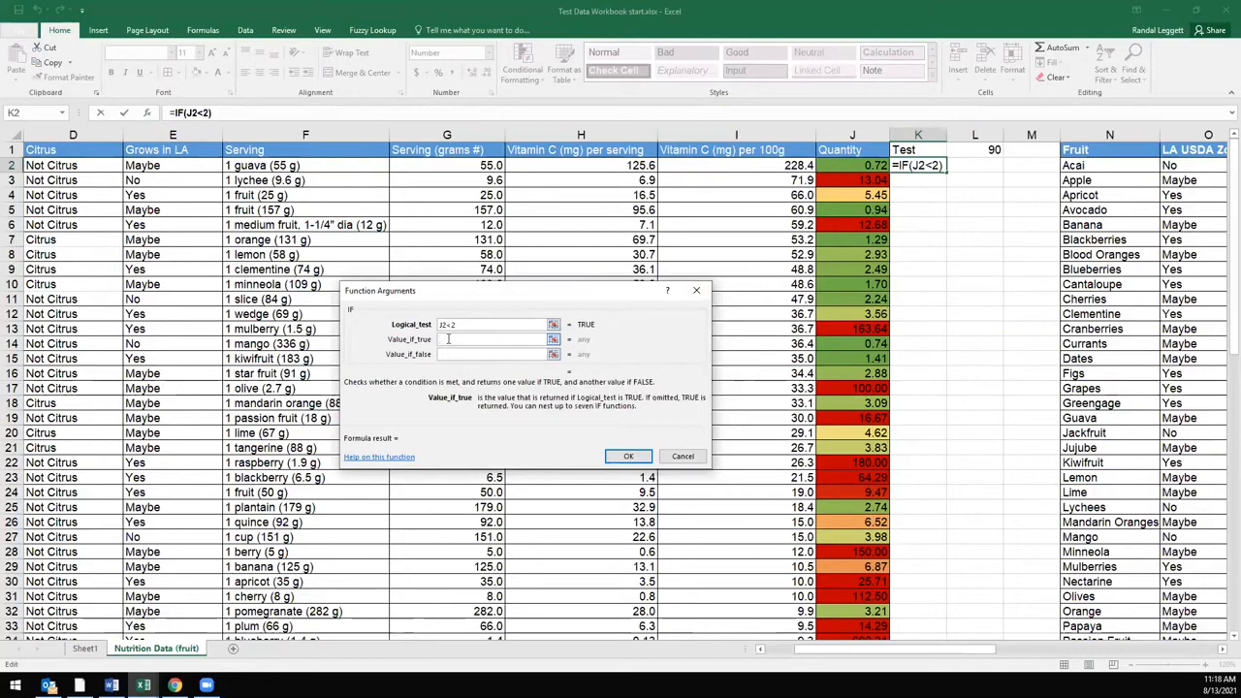
text("Yes")
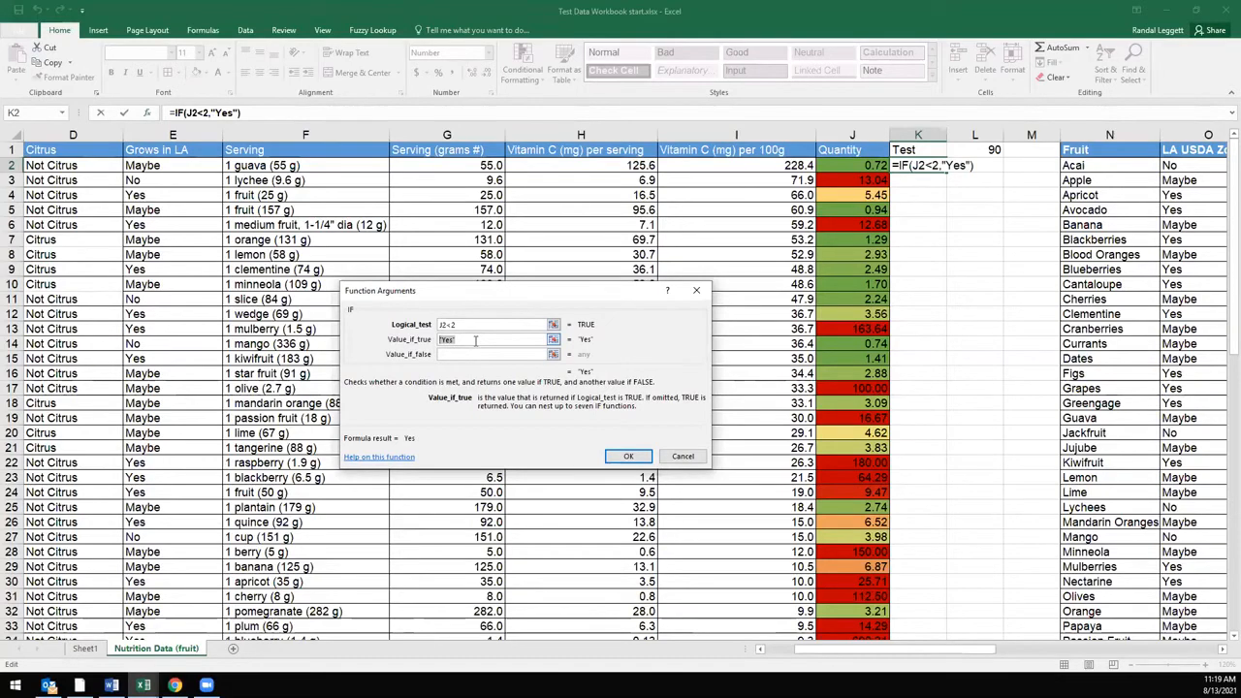
text(1)
key(BackSpace)
text("Yes")
click(479, 354)
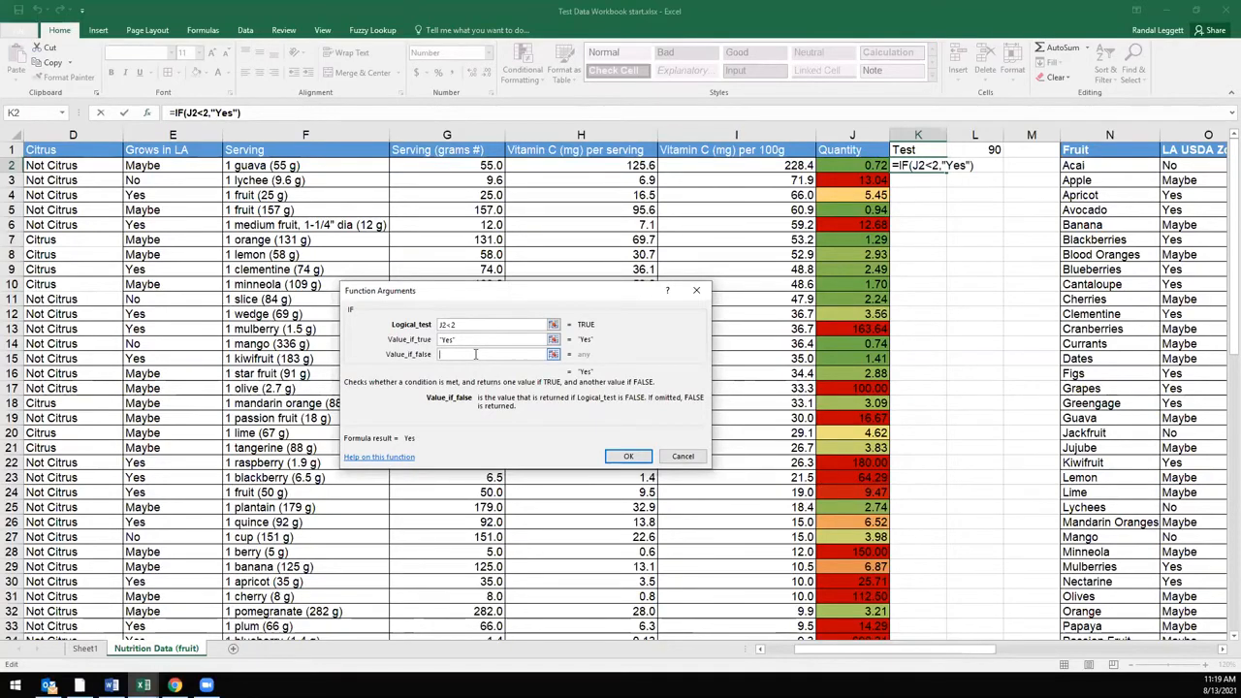
text("No")
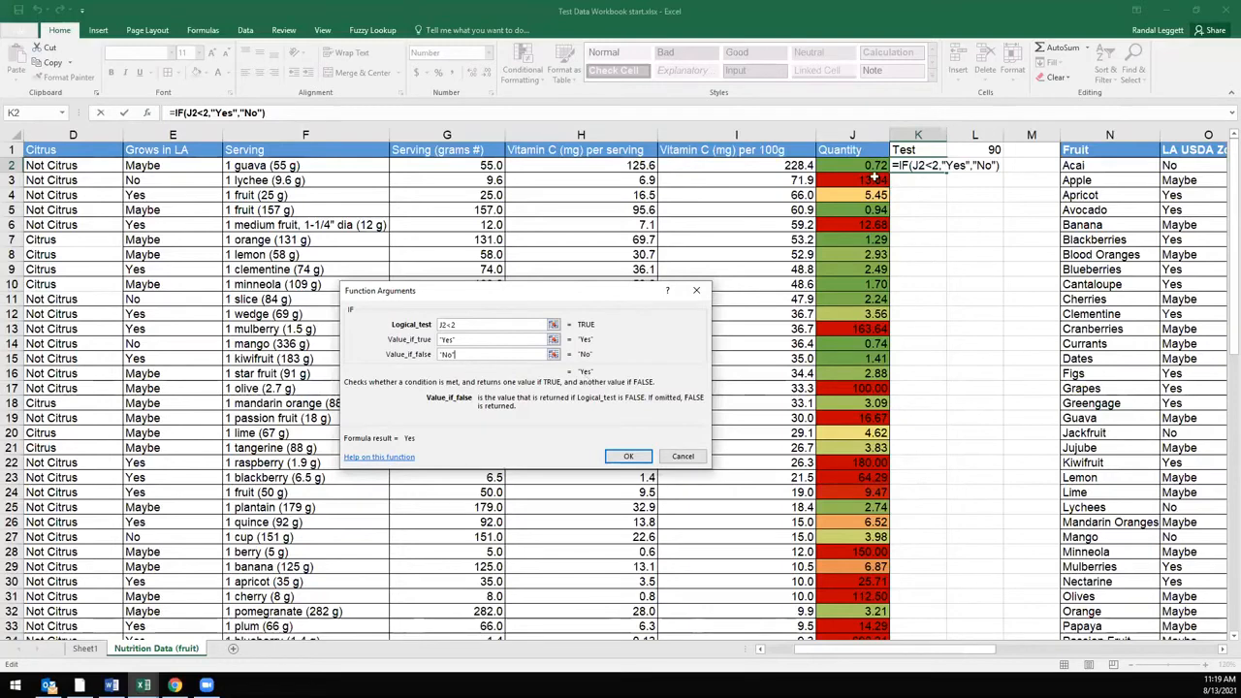
click(629, 457)
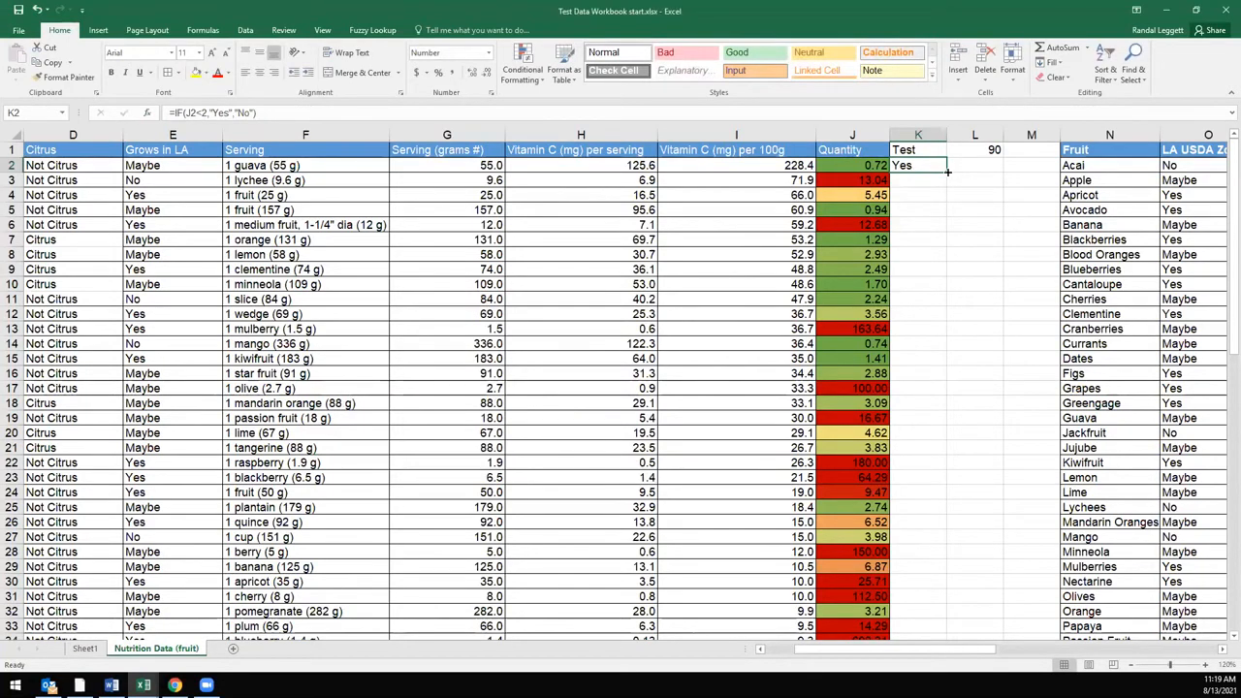
- Fill the K2 formula down the Test column and check the copied formulas in K3 and K6
double_click(947, 172)
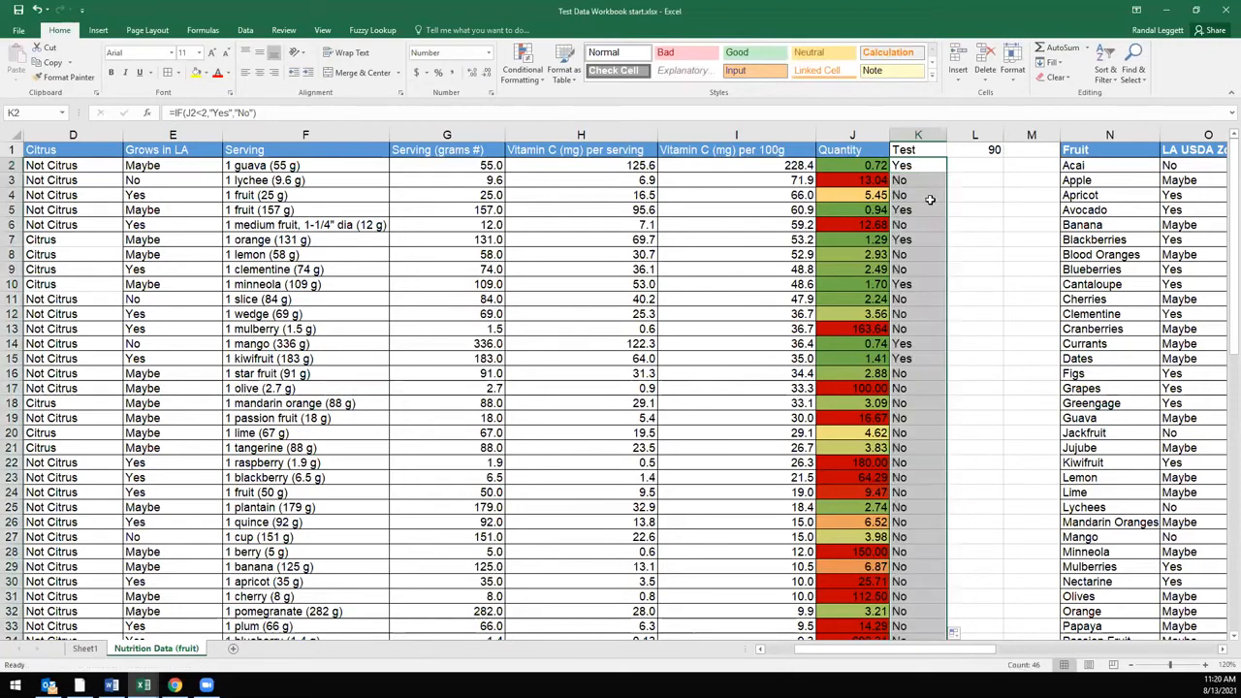
click(916, 181)
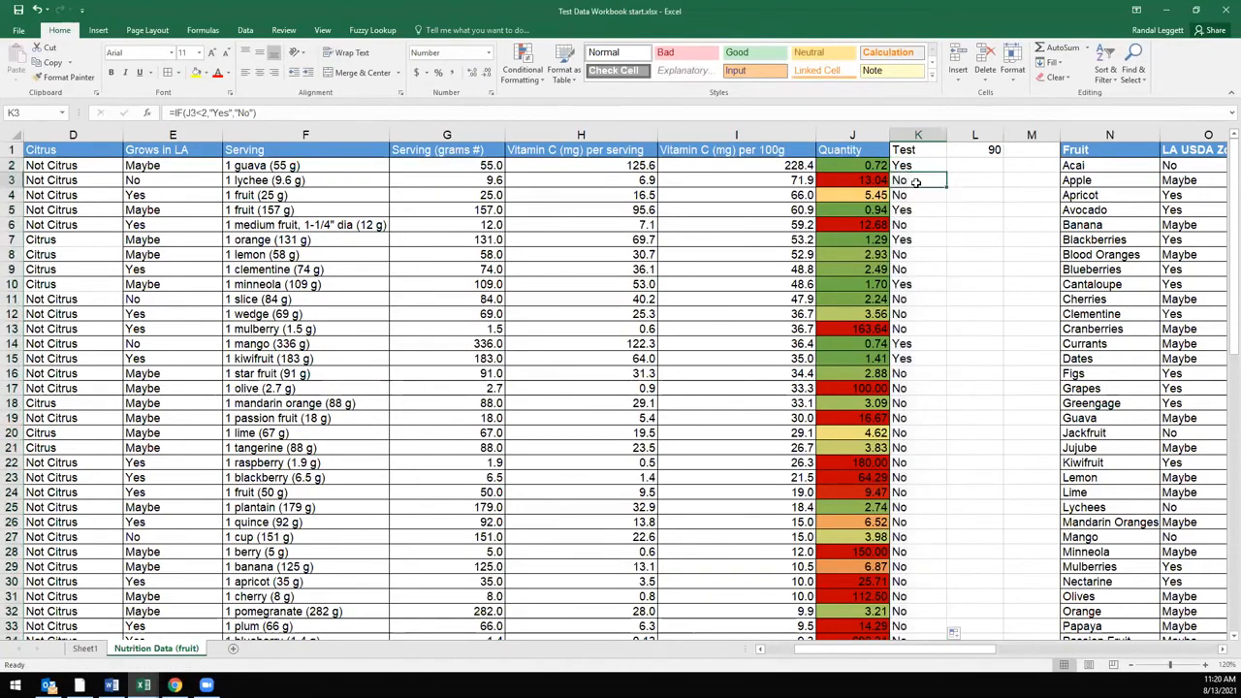
click(919, 223)
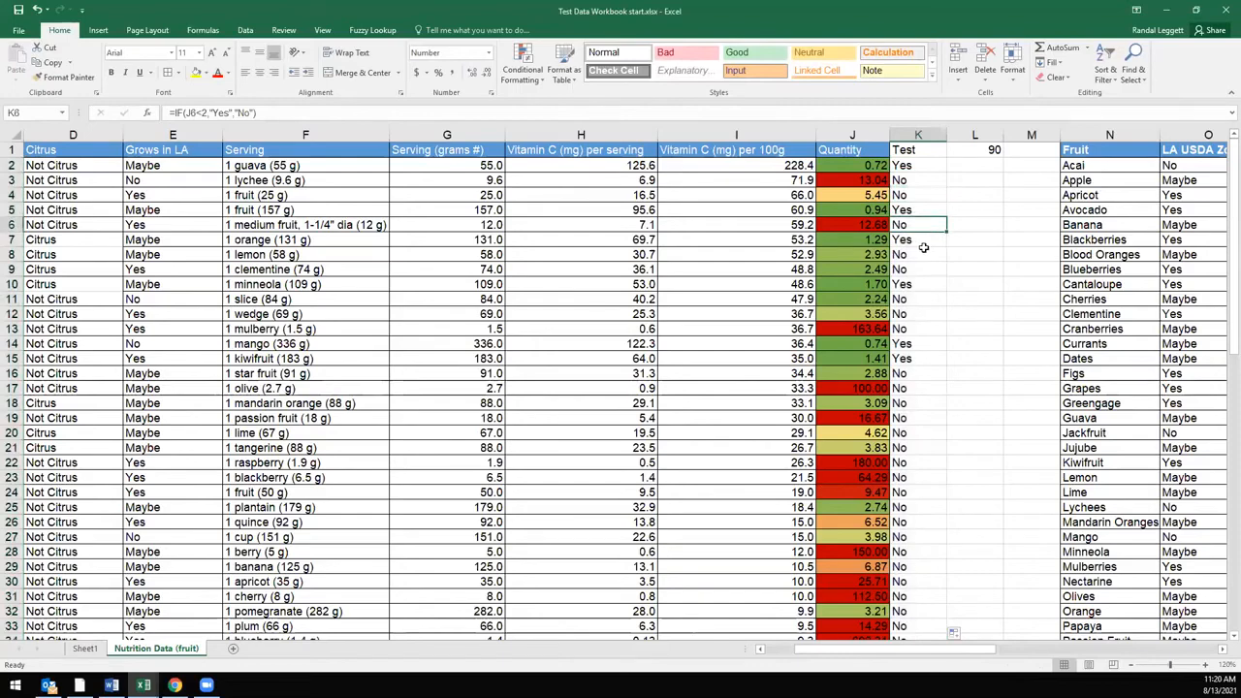
scroll(916, 284, down, 3)
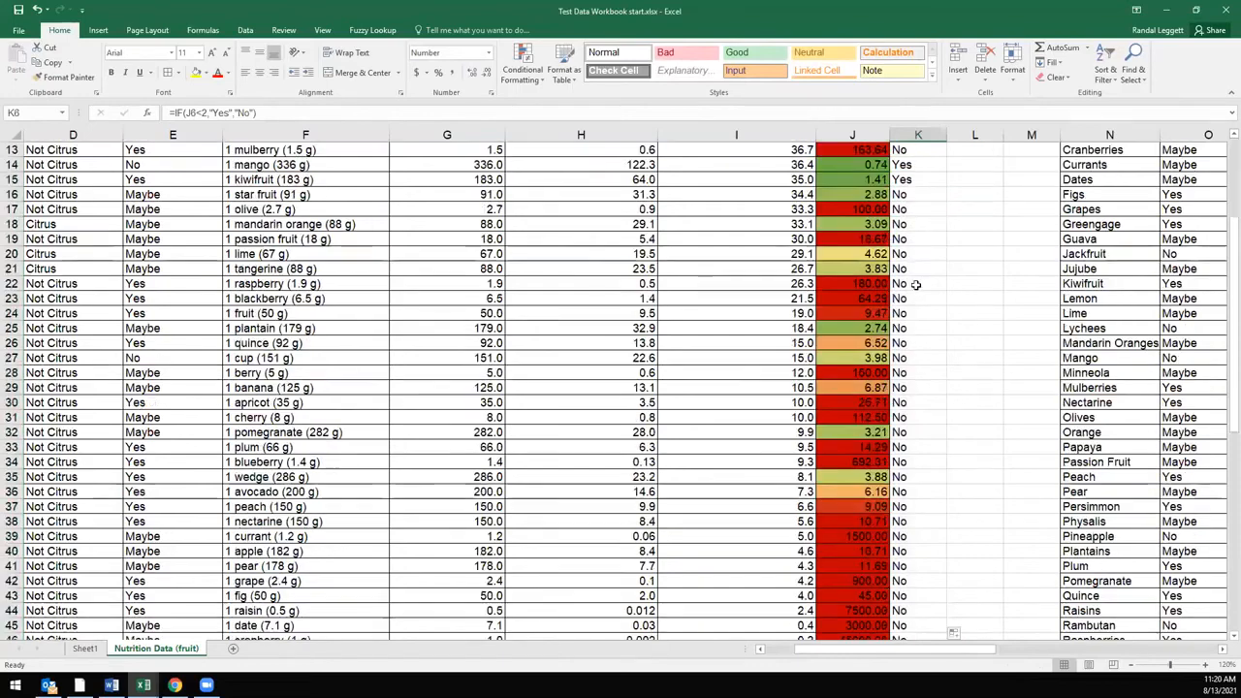
scroll(916, 284, up, 3)
- Reopen the IF arguments for K2 and change the logical test to D2="Citrus"
click(916, 165)
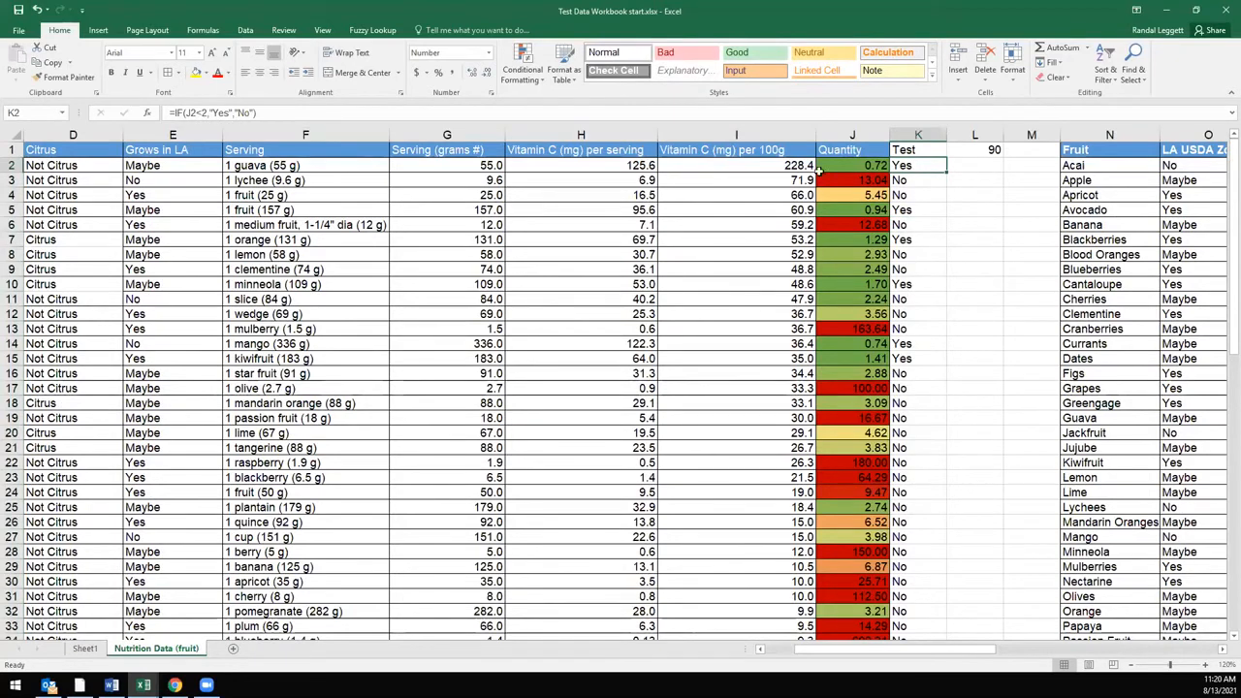
click(201, 113)
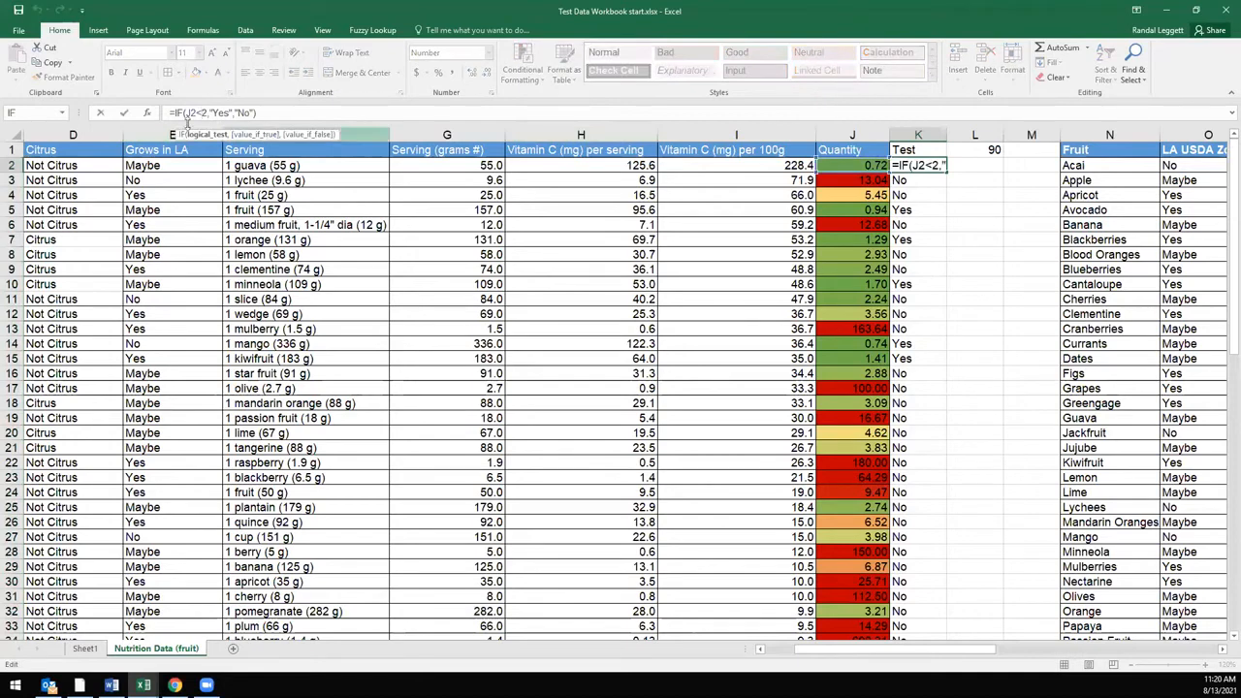
click(146, 114)
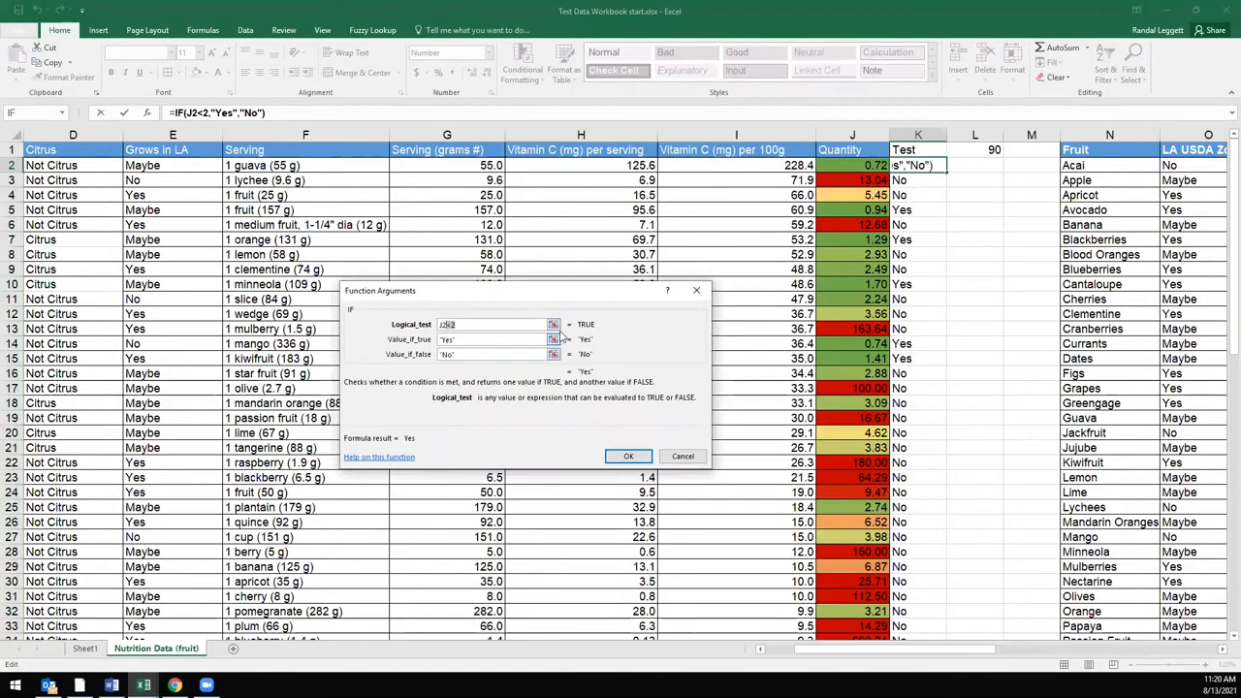
drag(454, 325, 438, 325)
key(BackSpace)
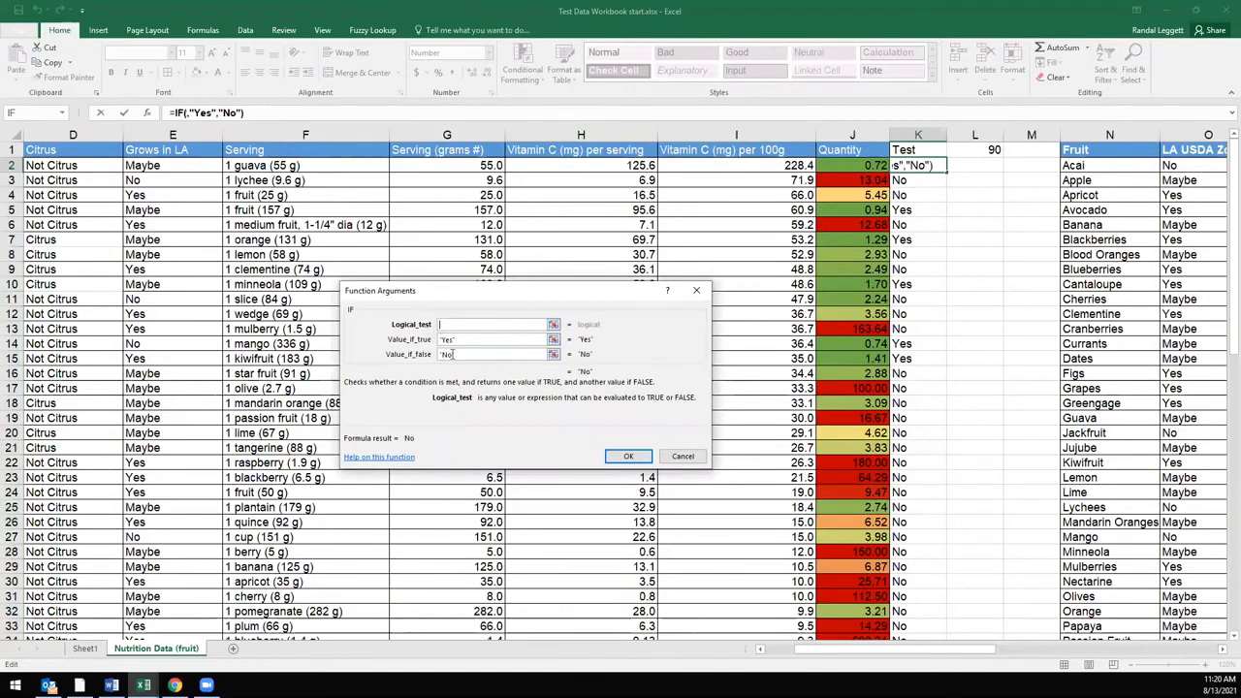
click(78, 165)
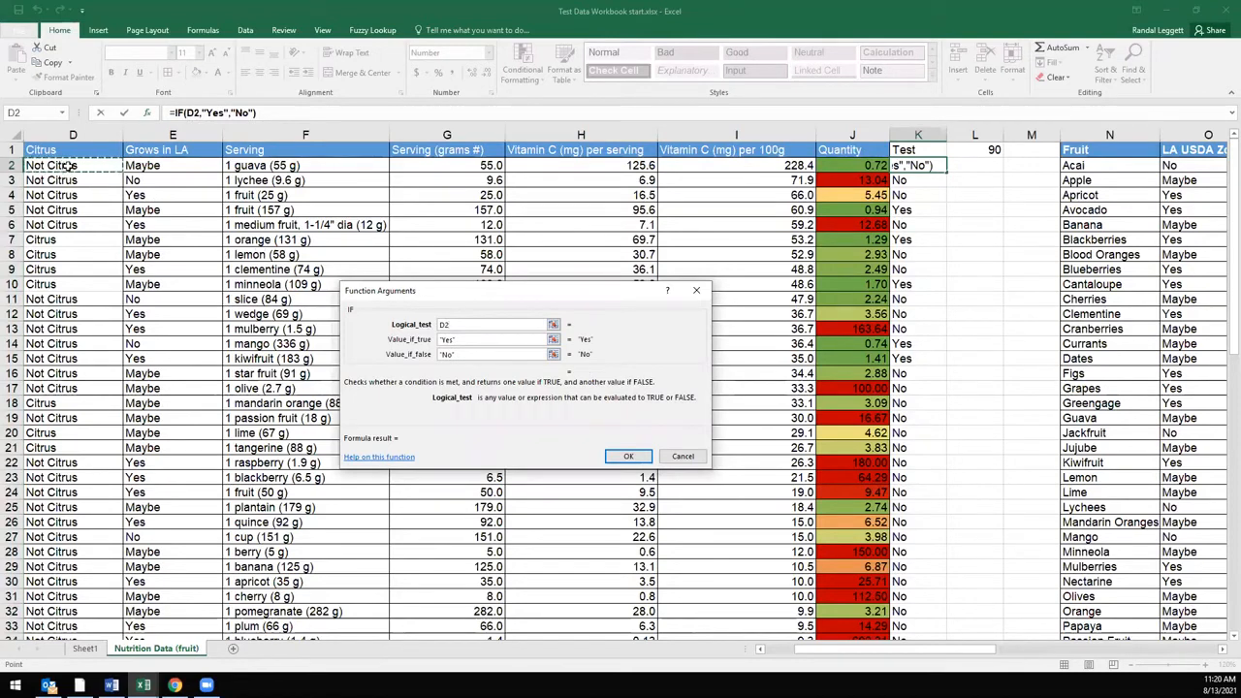
click(466, 326)
text(="Citrus)
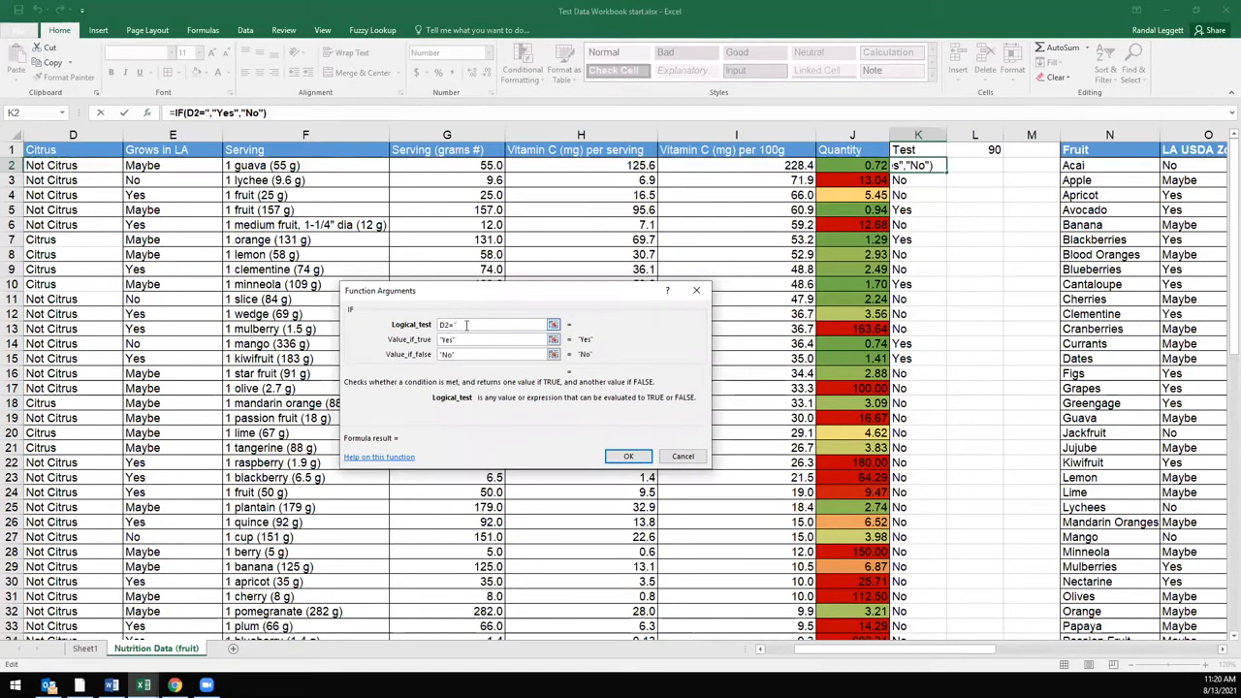
text(")
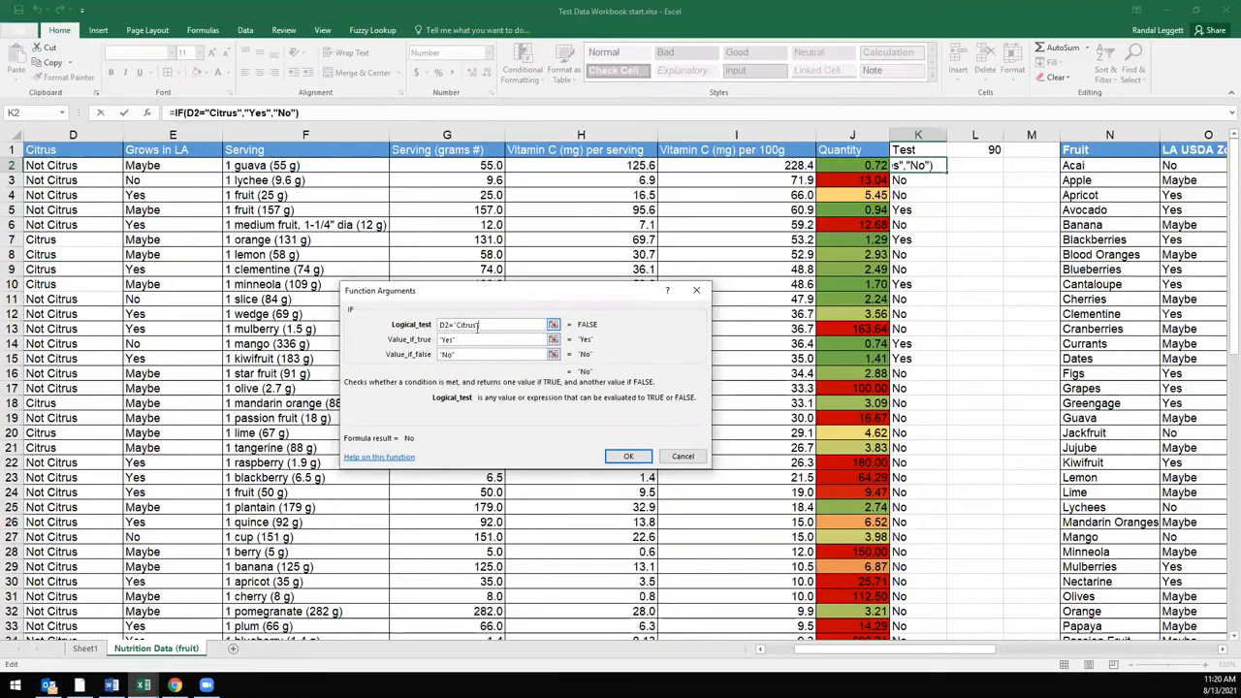
- Review the three IF arguments, keeping "Yes" and "No" as the results, and apply the revised formula to K2
click(456, 339)
click(459, 355)
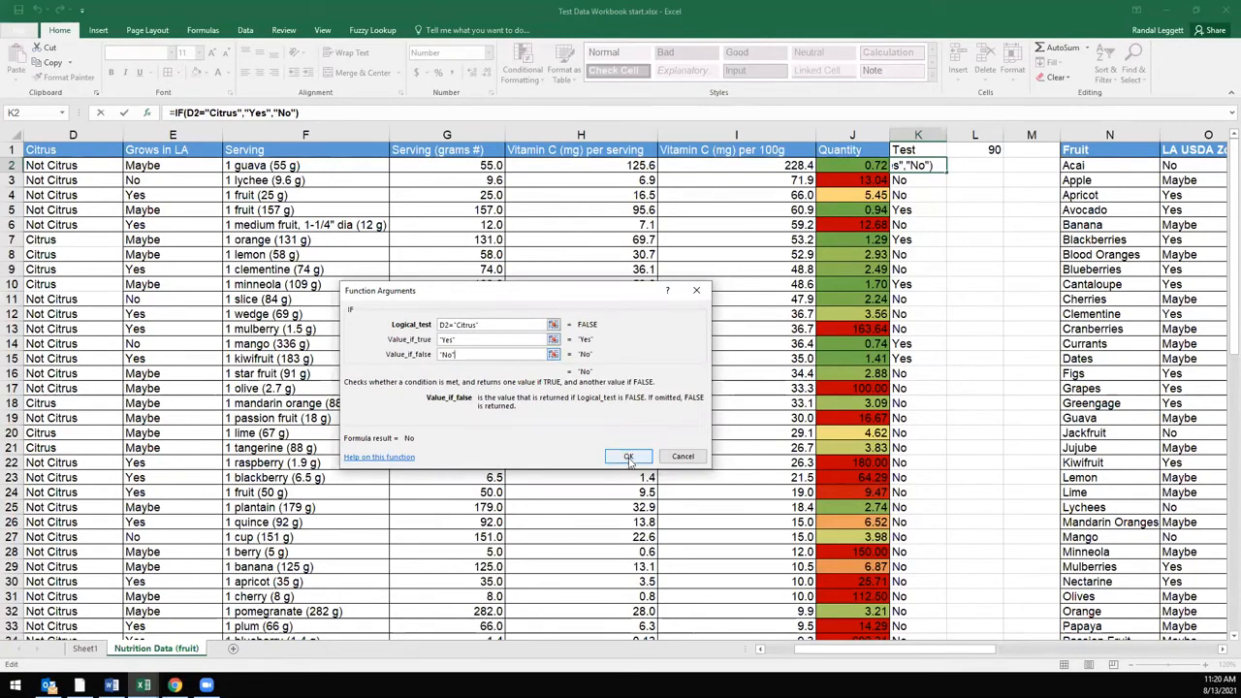
click(475, 324)
click(473, 339)
click(473, 355)
click(628, 456)
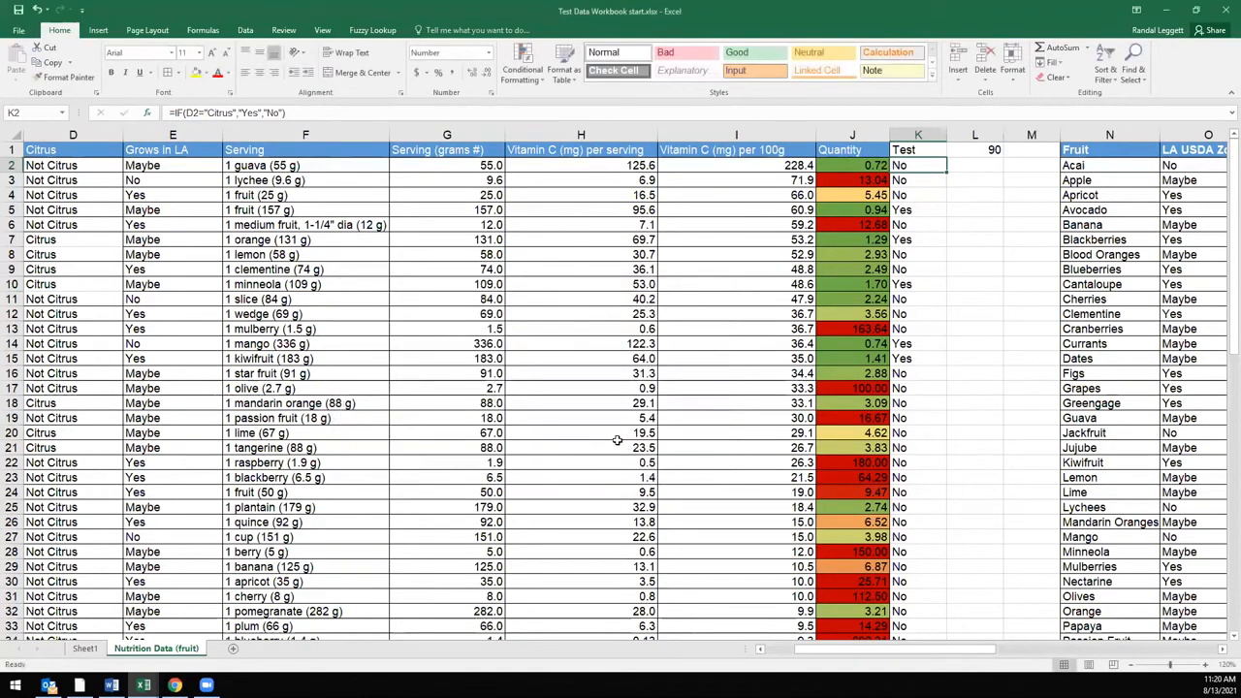
- Fill the revised K2 formula down the Test column and compare the citrus rows 7 to 10 with their results
click(56, 168)
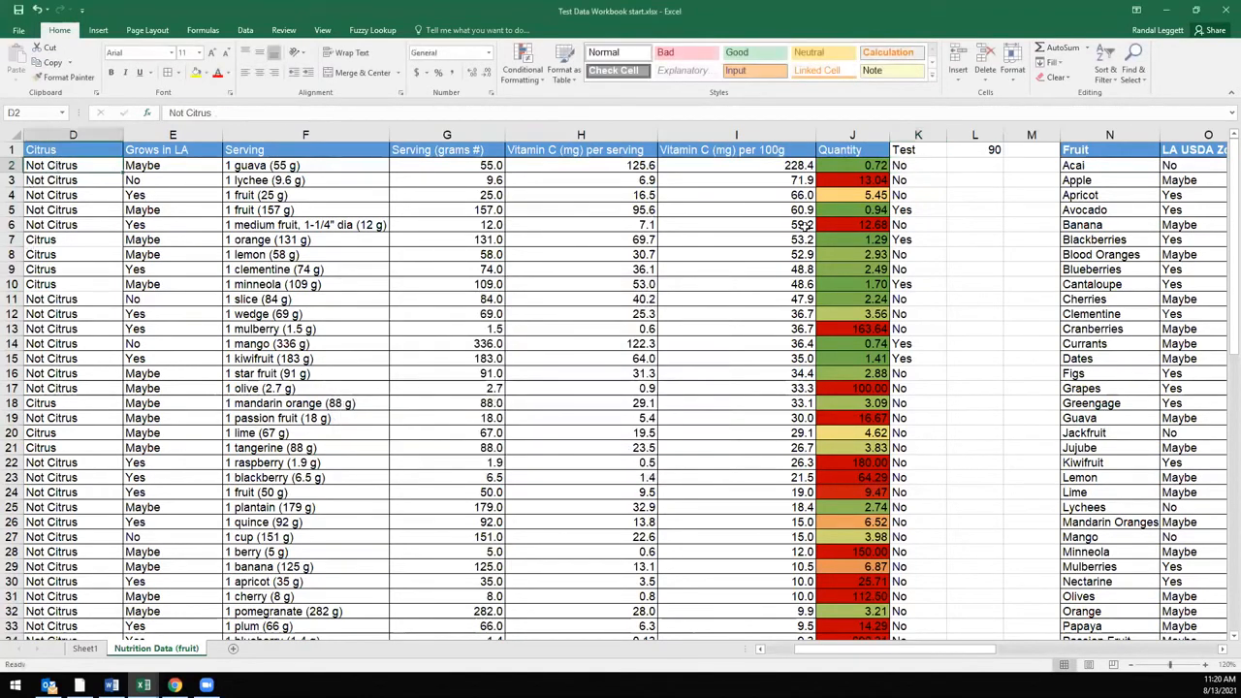
click(930, 164)
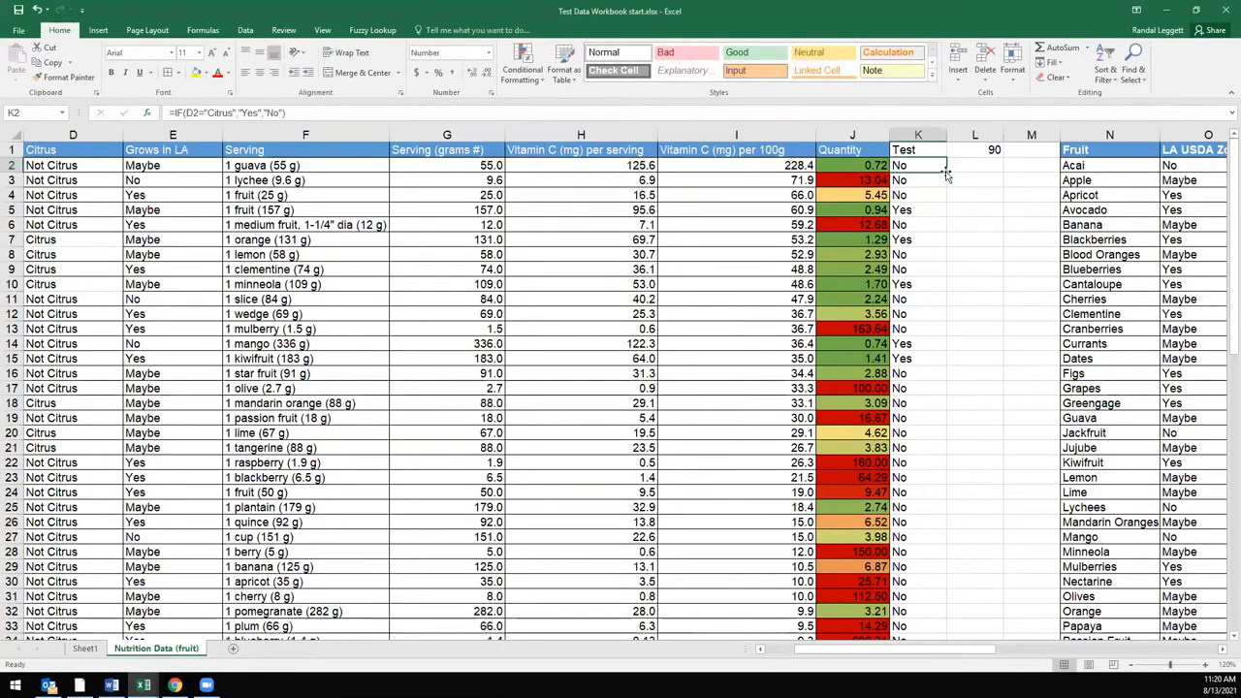
double_click(946, 172)
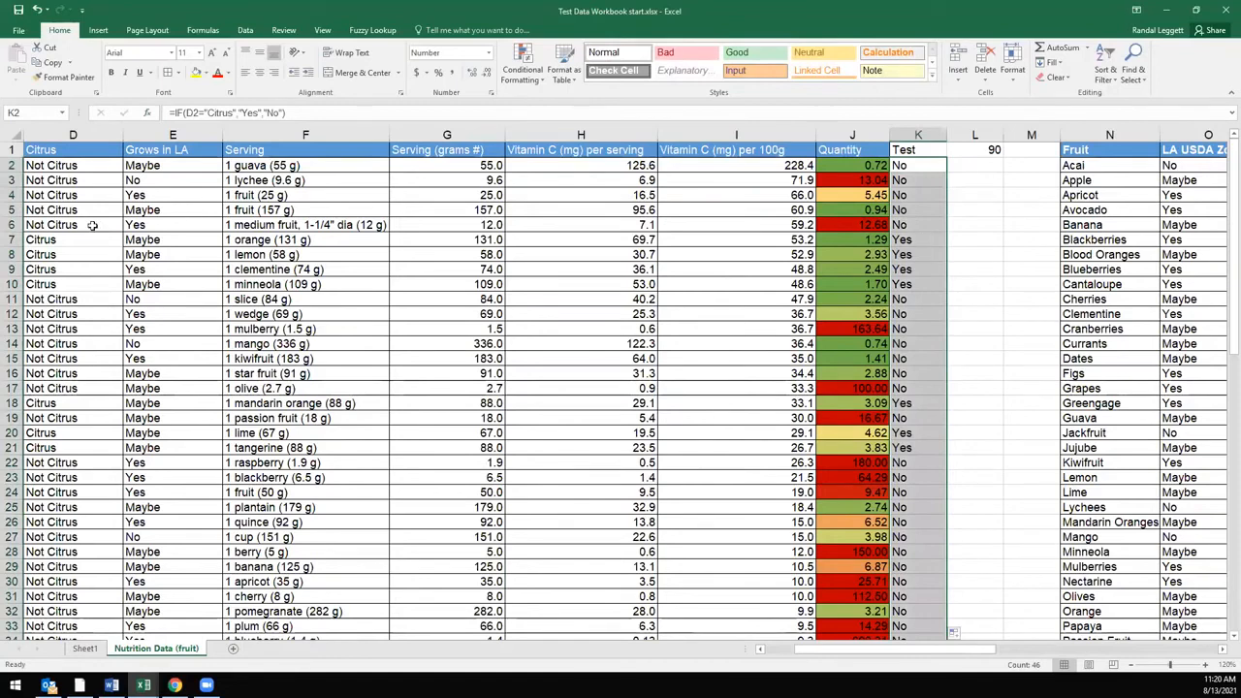
click(62, 239)
drag(445, 271, 931, 287)
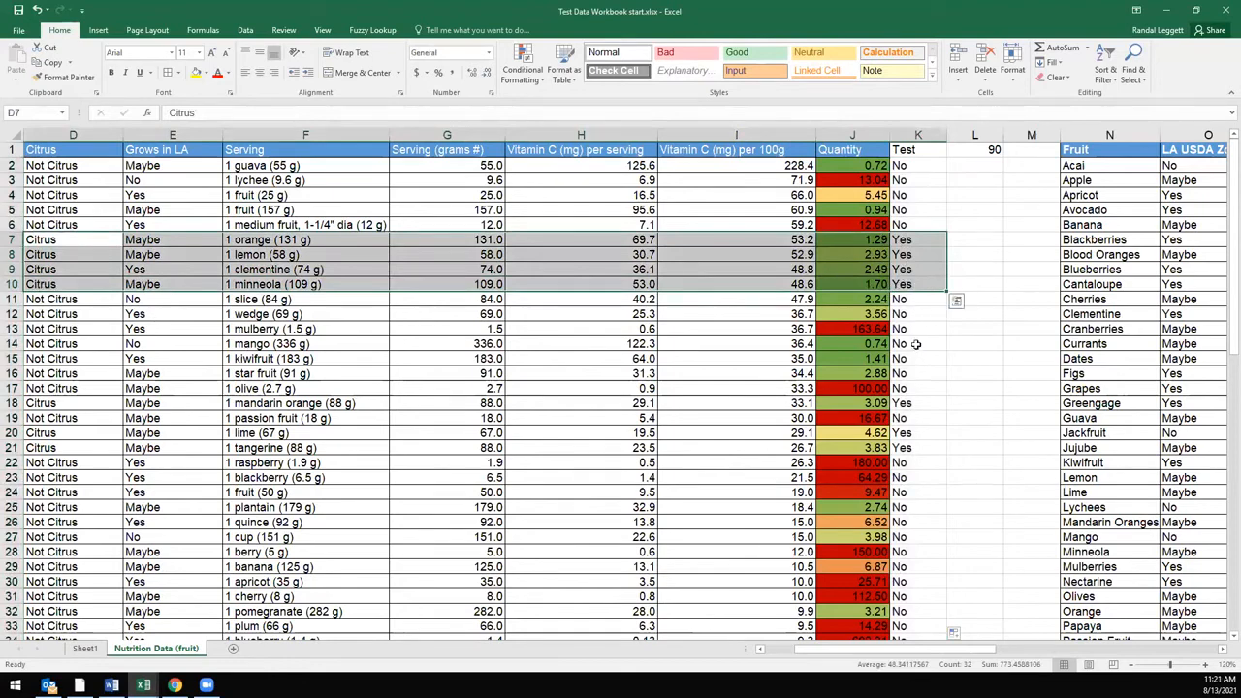
click(919, 167)
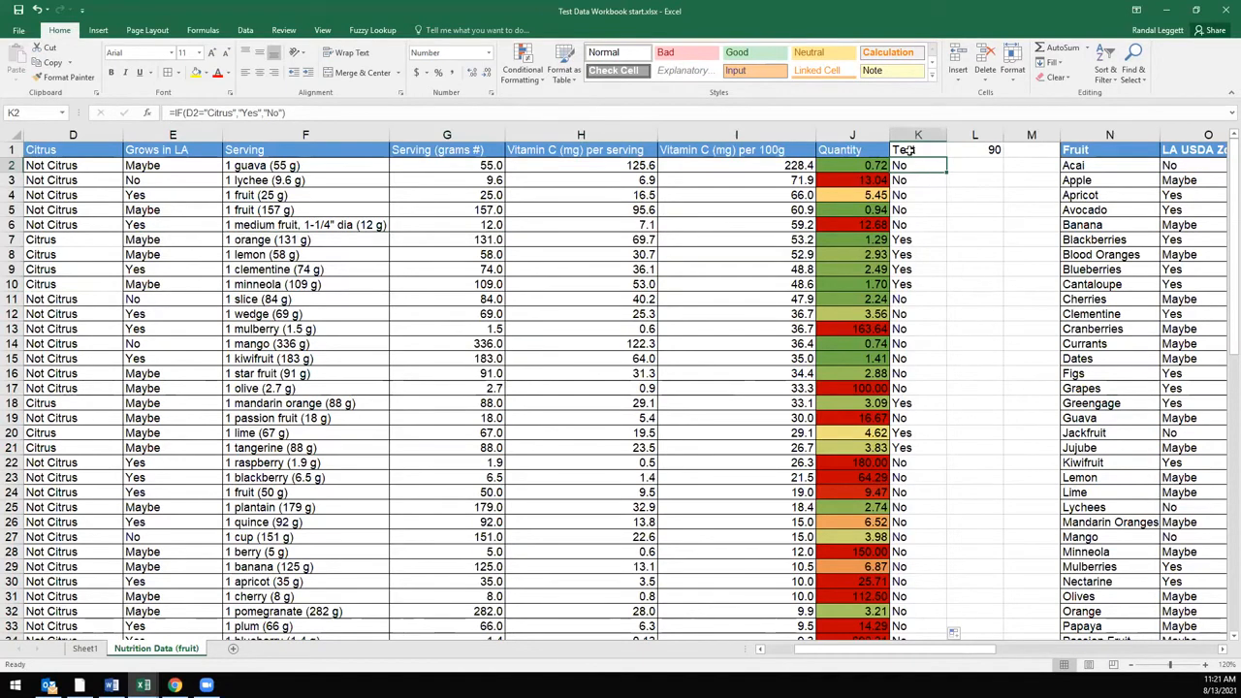
- Turn on header filters for the fruit nutrition data, including the Test column
click(877, 148)
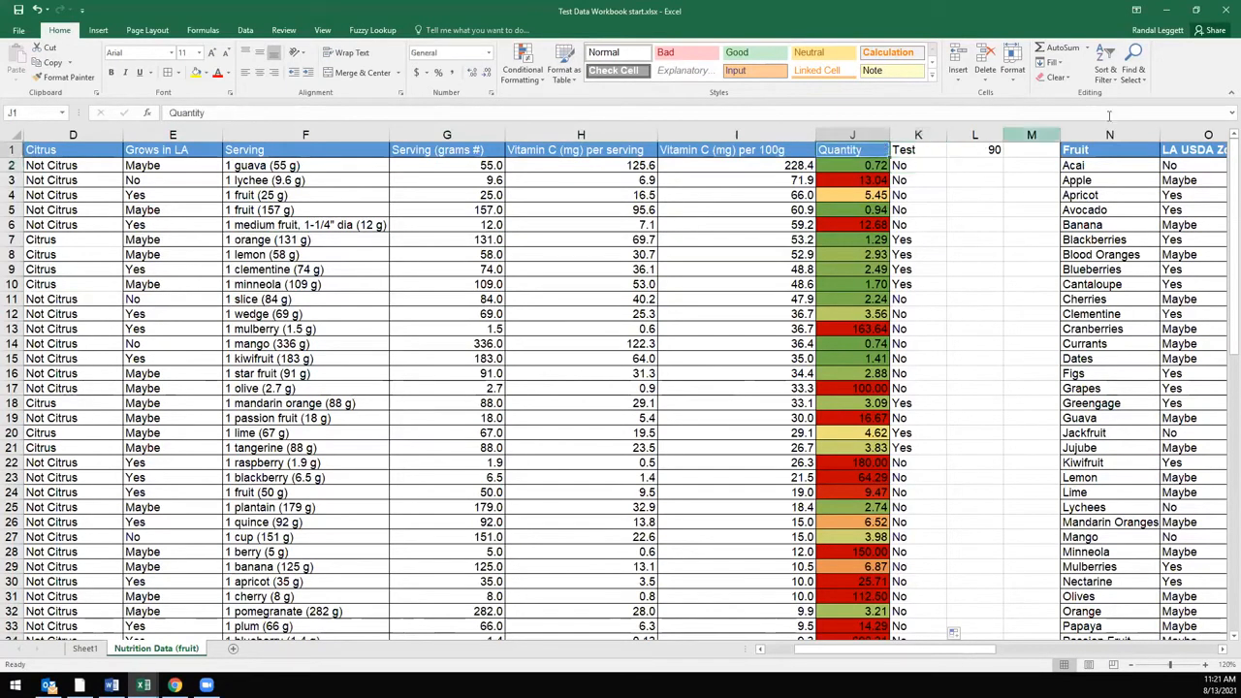
click(903, 153)
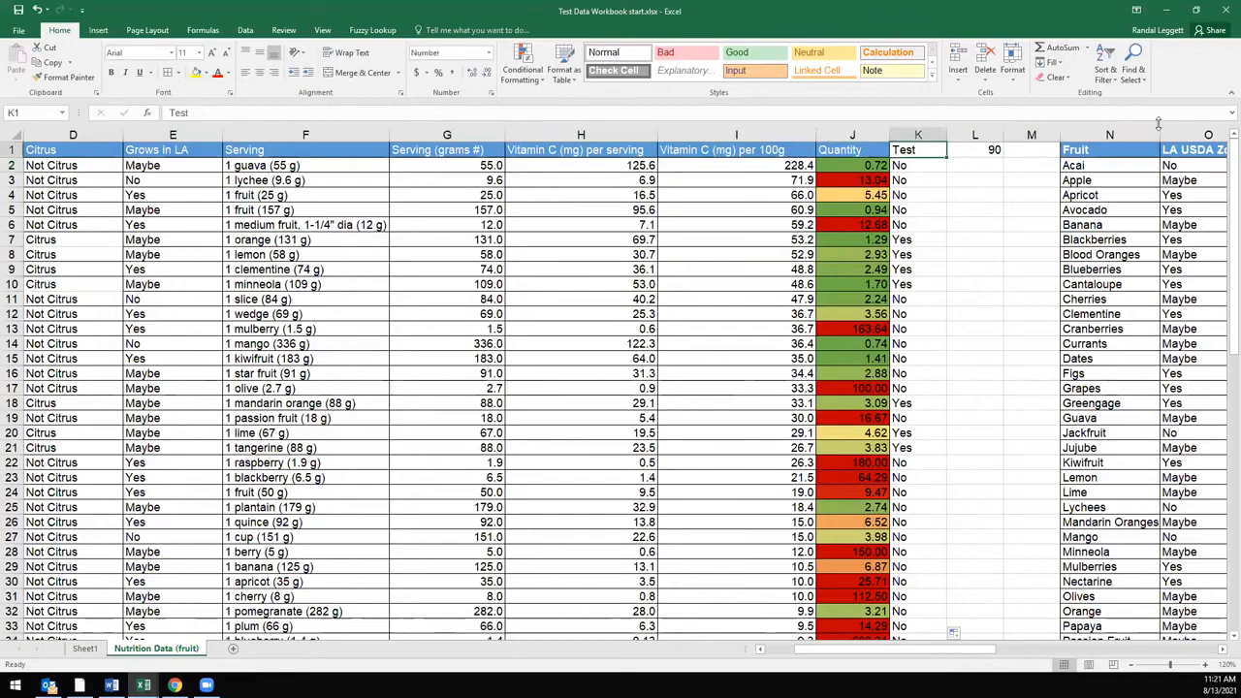
click(1105, 69)
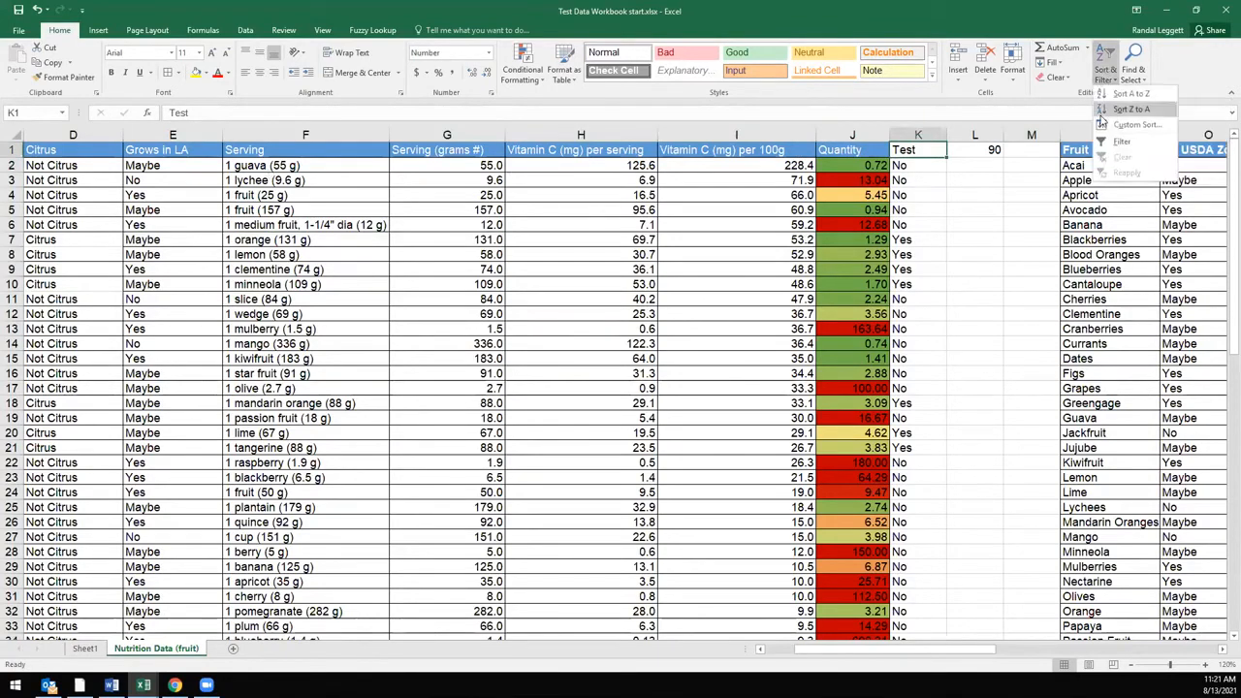
click(1091, 151)
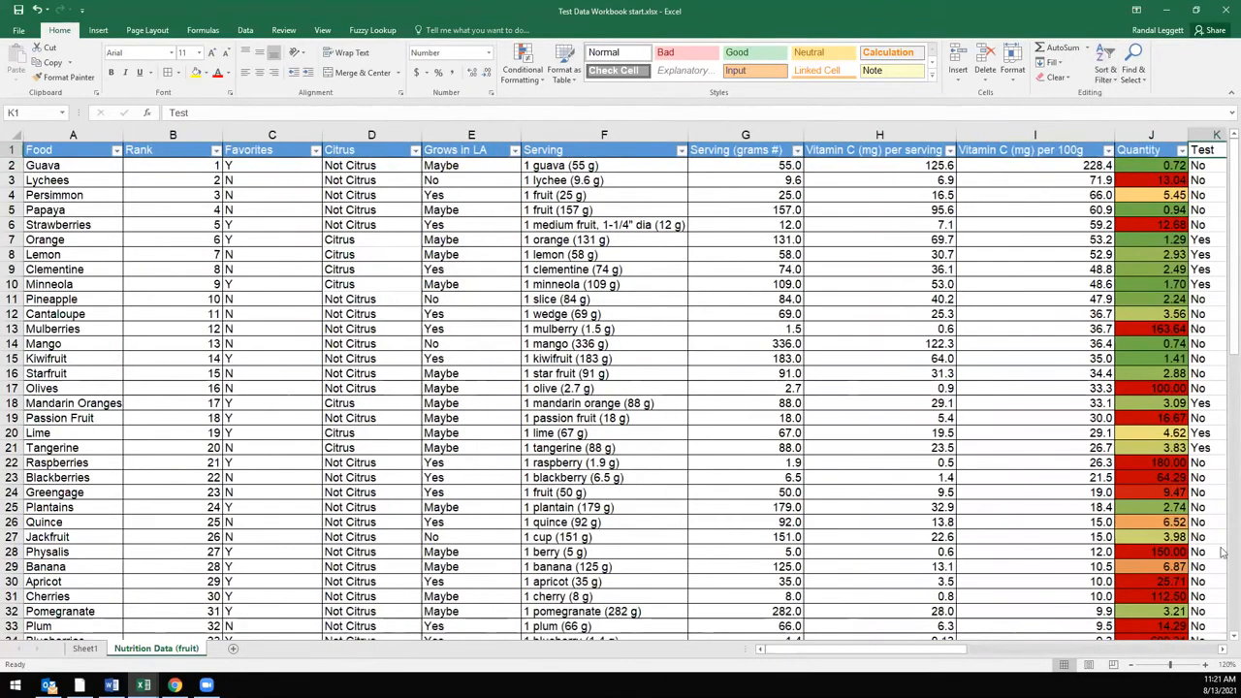
click(1222, 656)
click(1221, 655)
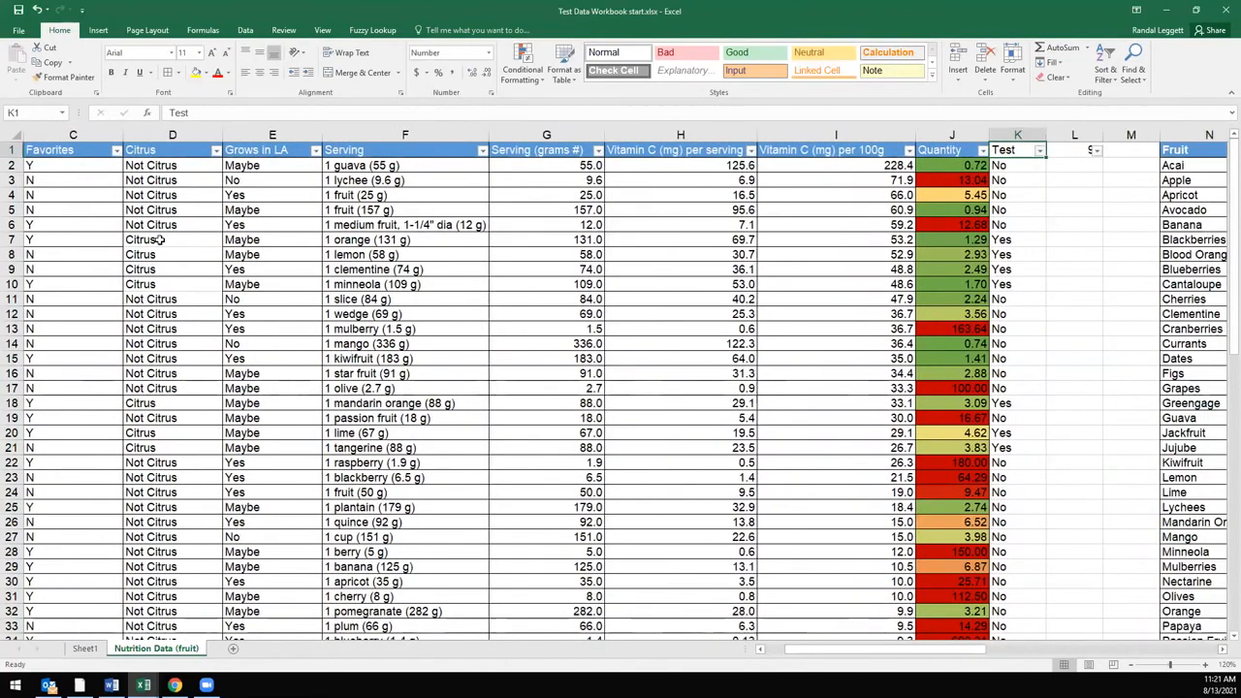
- Filter the Citrus column to show only "Citrus" rows, and restore all of its values
click(216, 151)
click(90, 298)
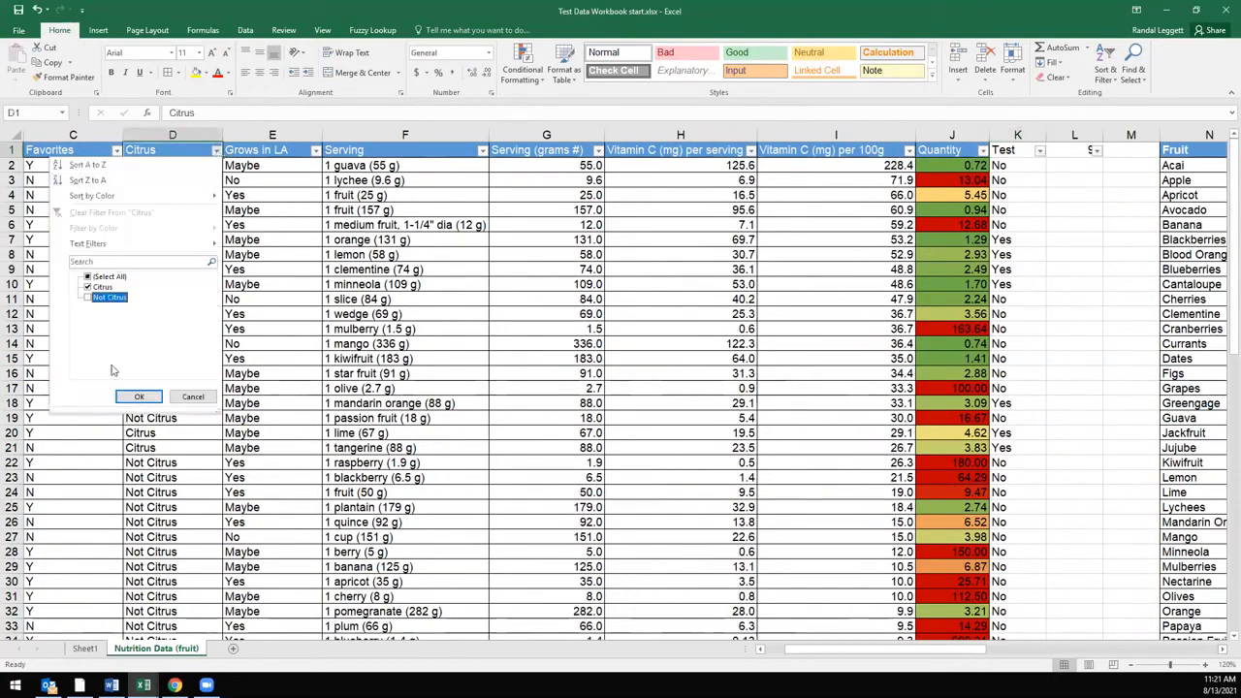
click(133, 396)
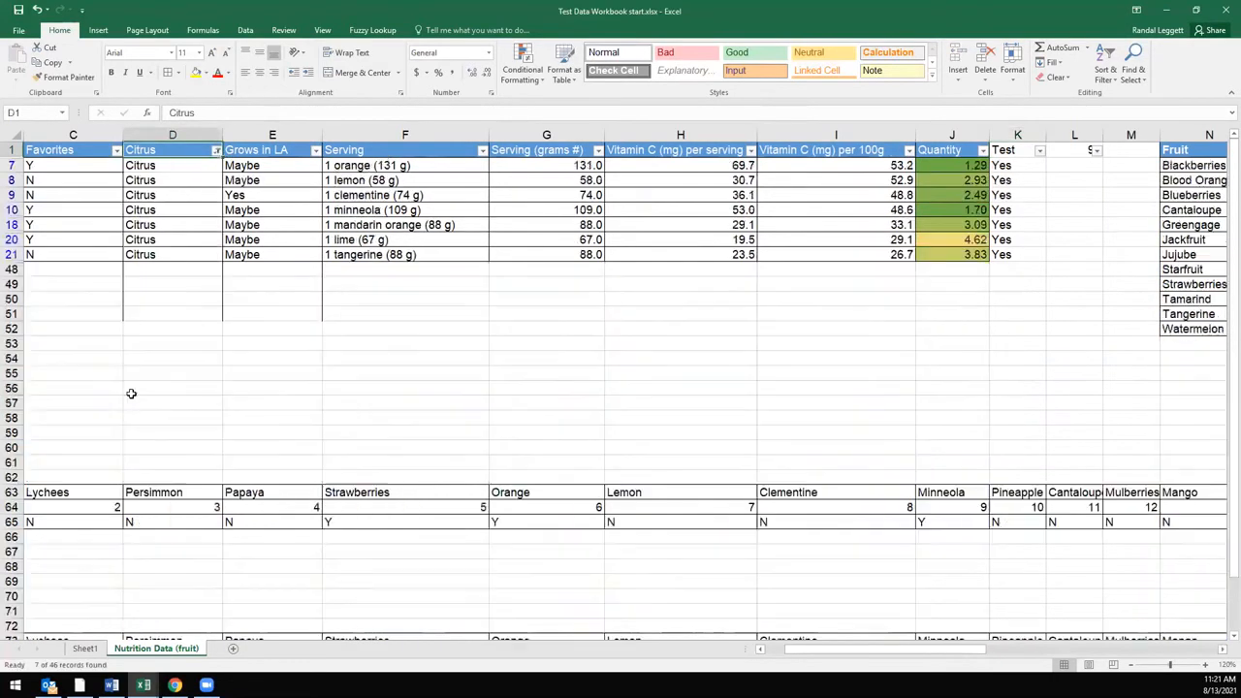
click(215, 151)
click(97, 277)
click(135, 396)
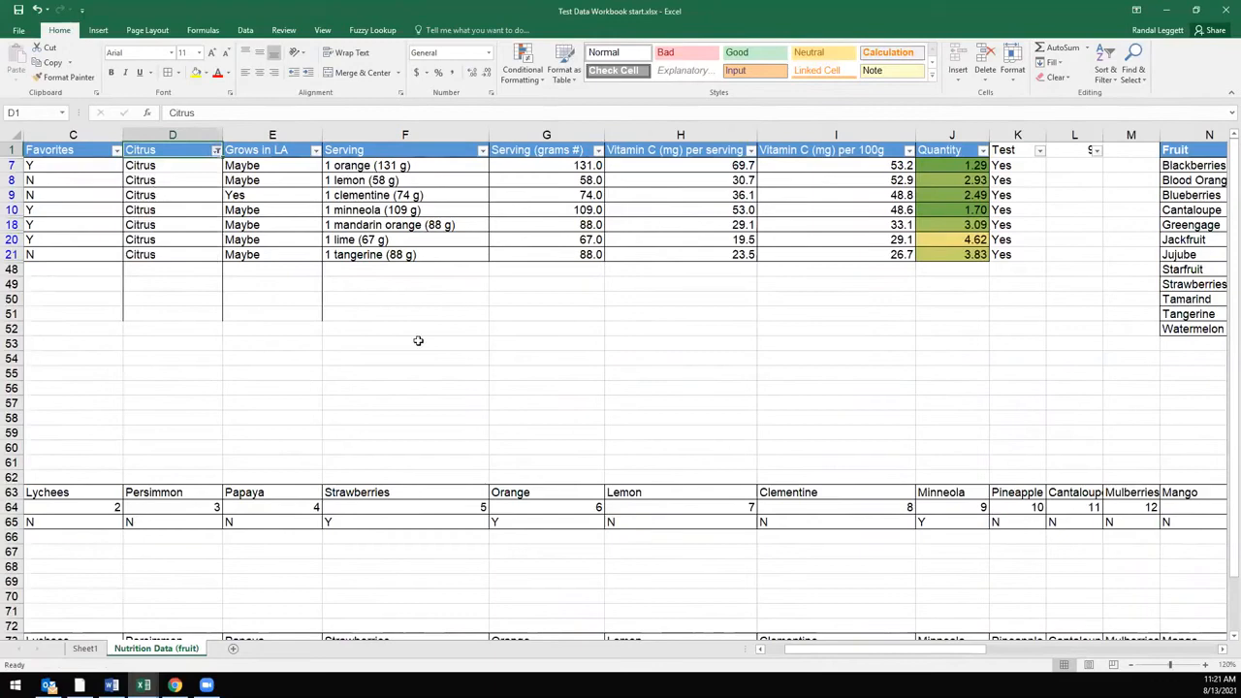
- Filter the Test column to show only "Yes" rows, and clear the filter to show all rows
click(1039, 153)
click(912, 287)
click(961, 399)
click(1026, 150)
click(1041, 153)
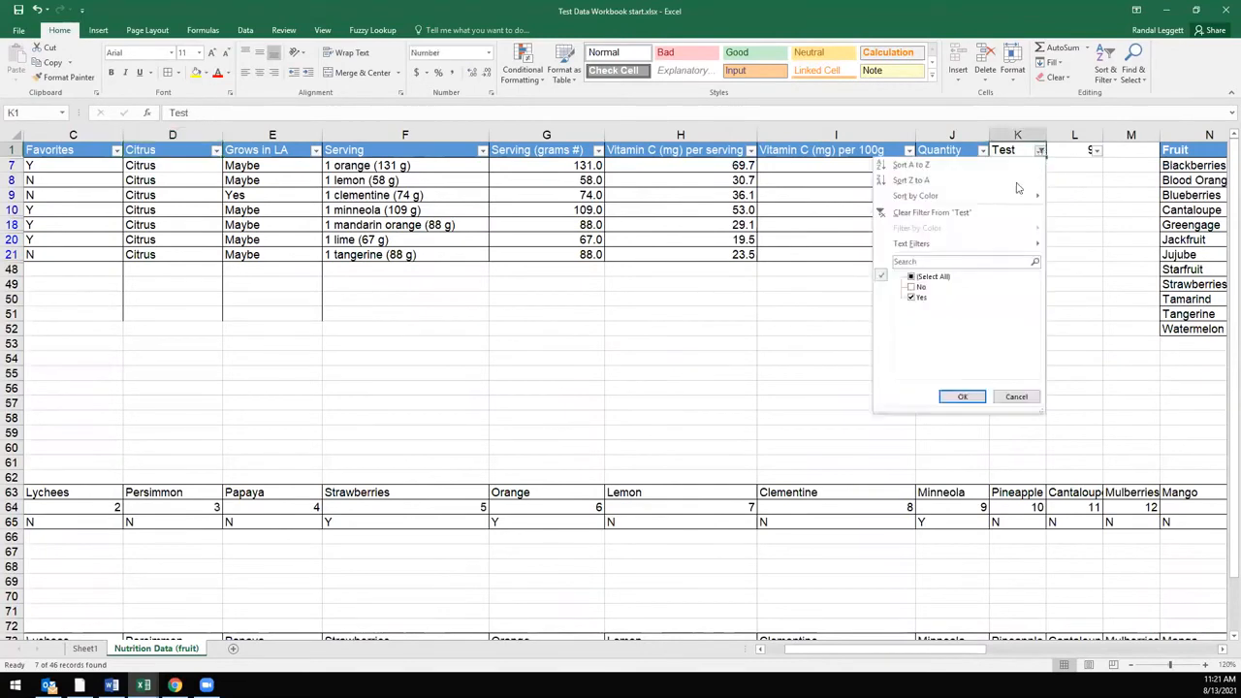
click(931, 277)
click(991, 214)
click(1009, 166)
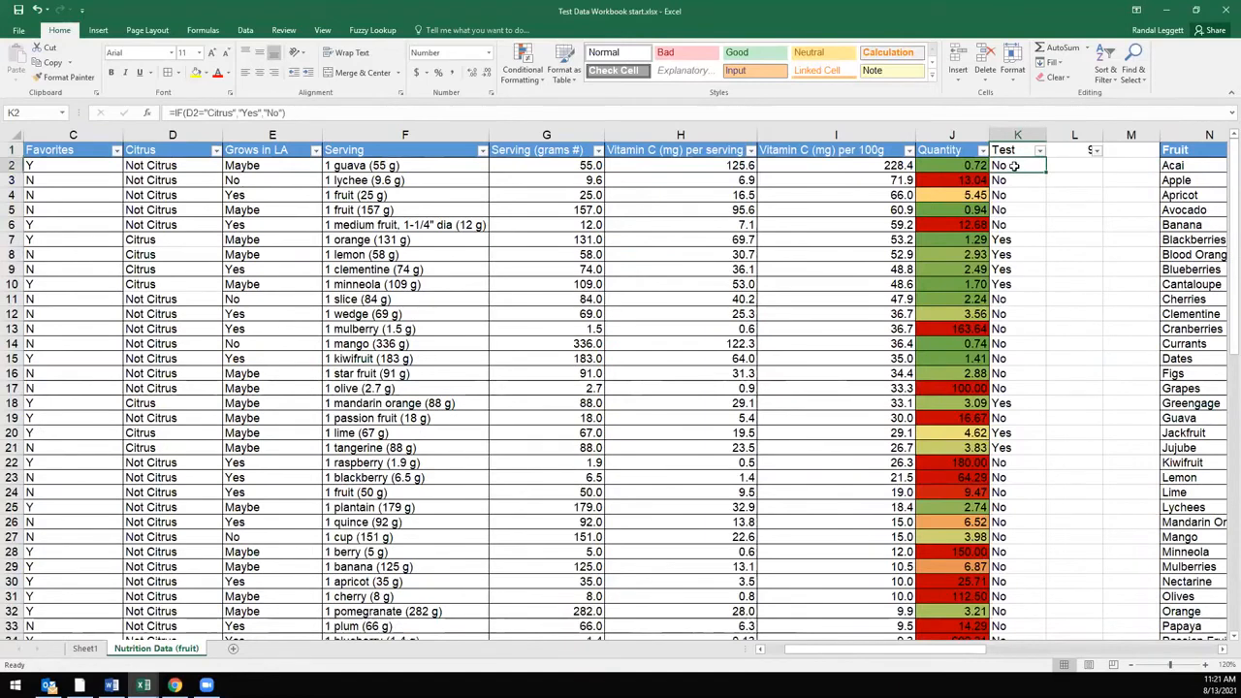
- From L2, browse the Date & Time, Text and Logical categories in Insert Function, and close it without inserting anything
click(1055, 167)
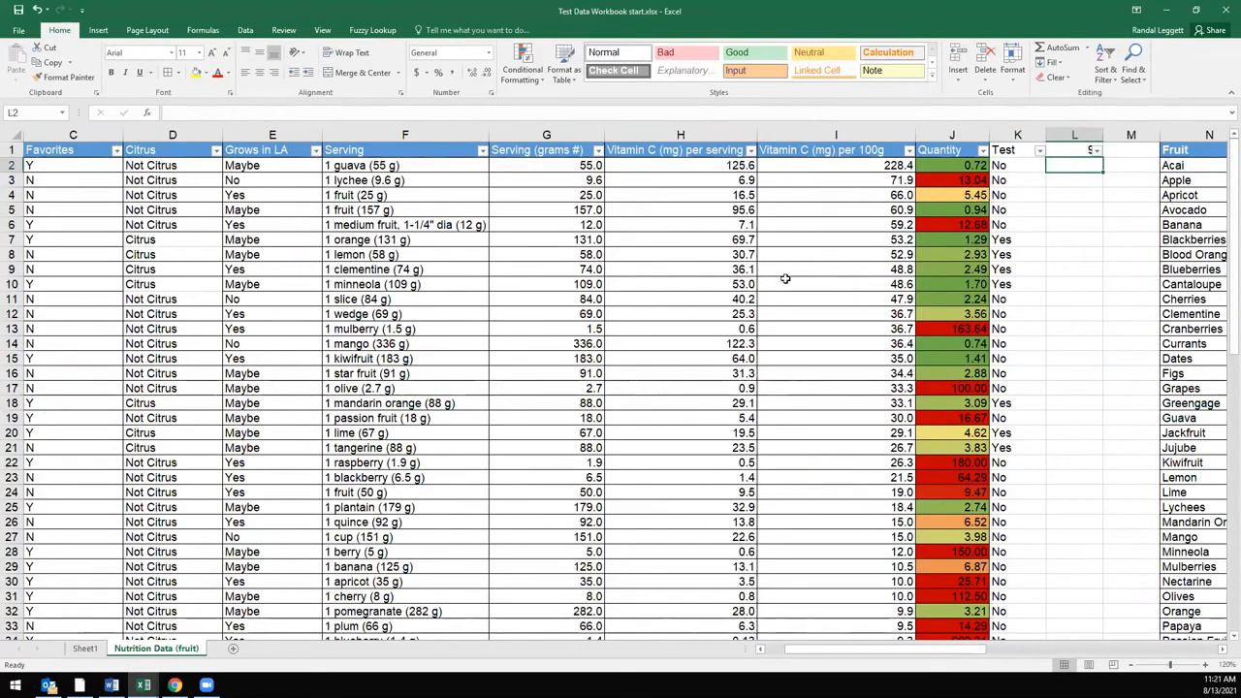
scroll(780, 335, down, 1)
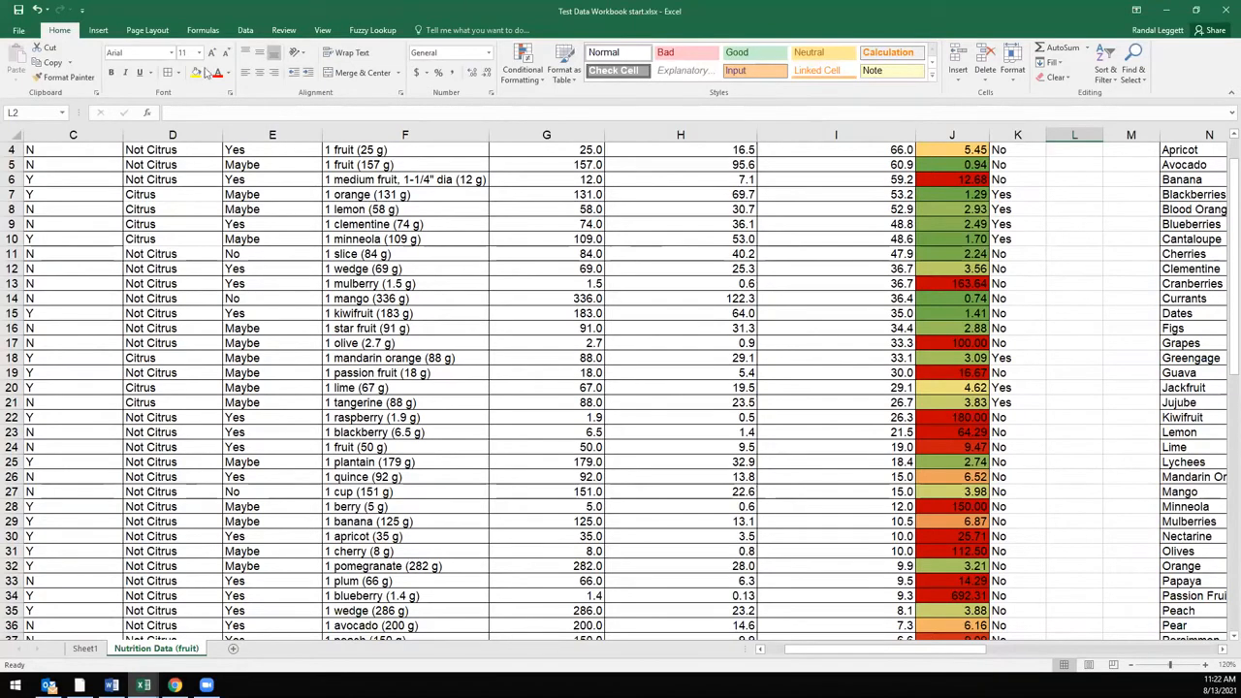
click(149, 115)
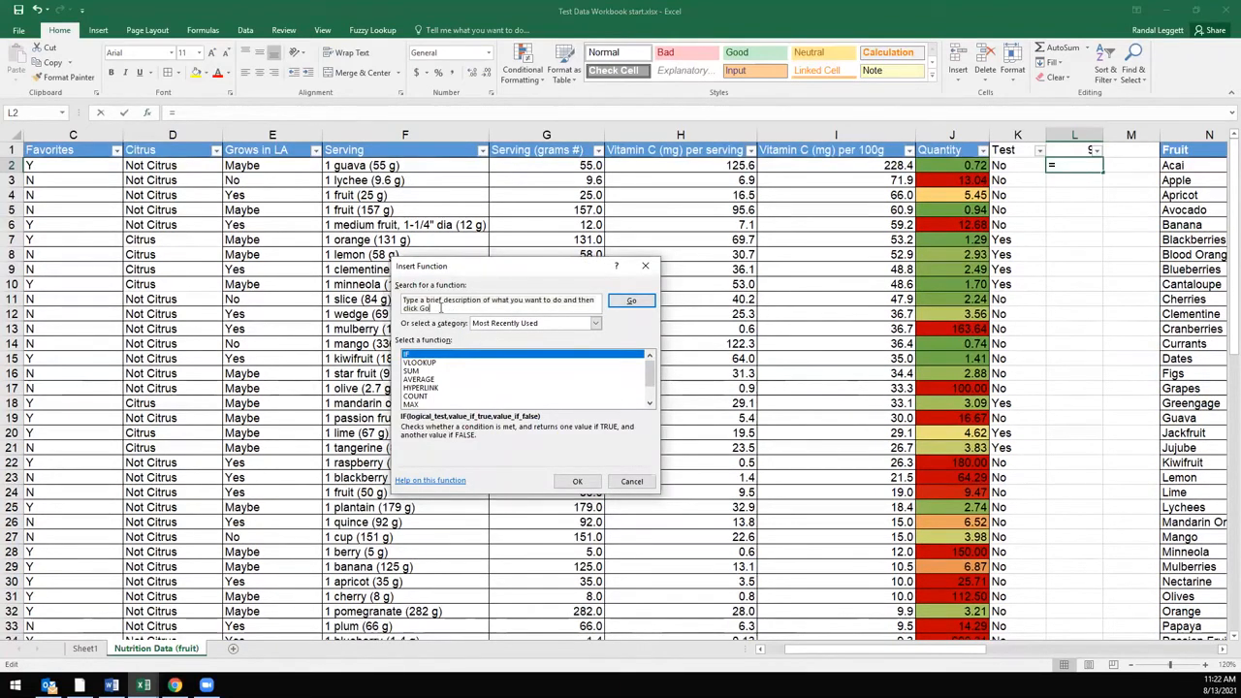
click(533, 326)
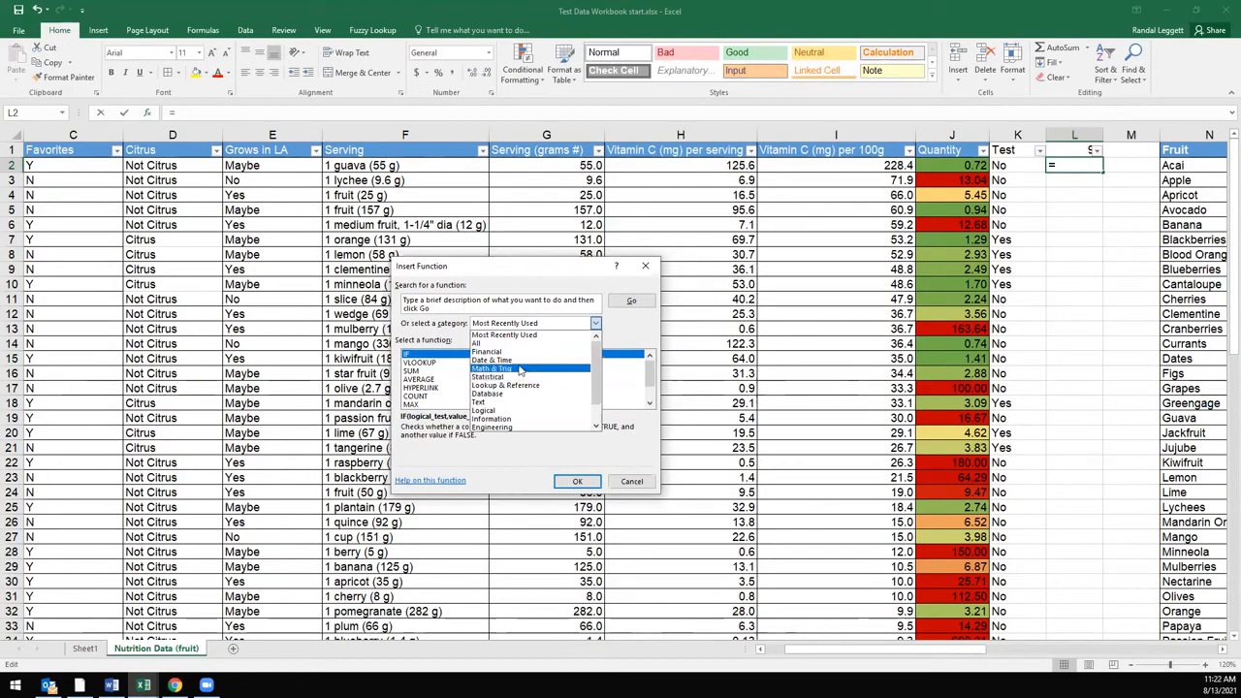
click(518, 362)
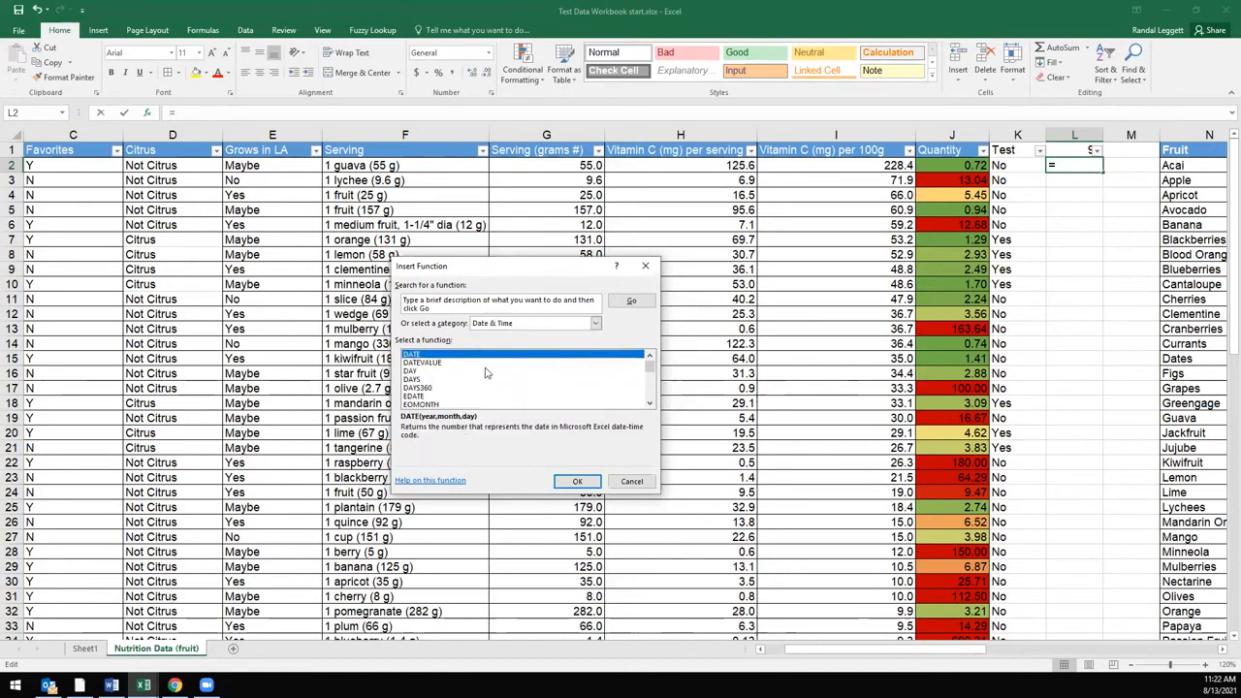
click(597, 323)
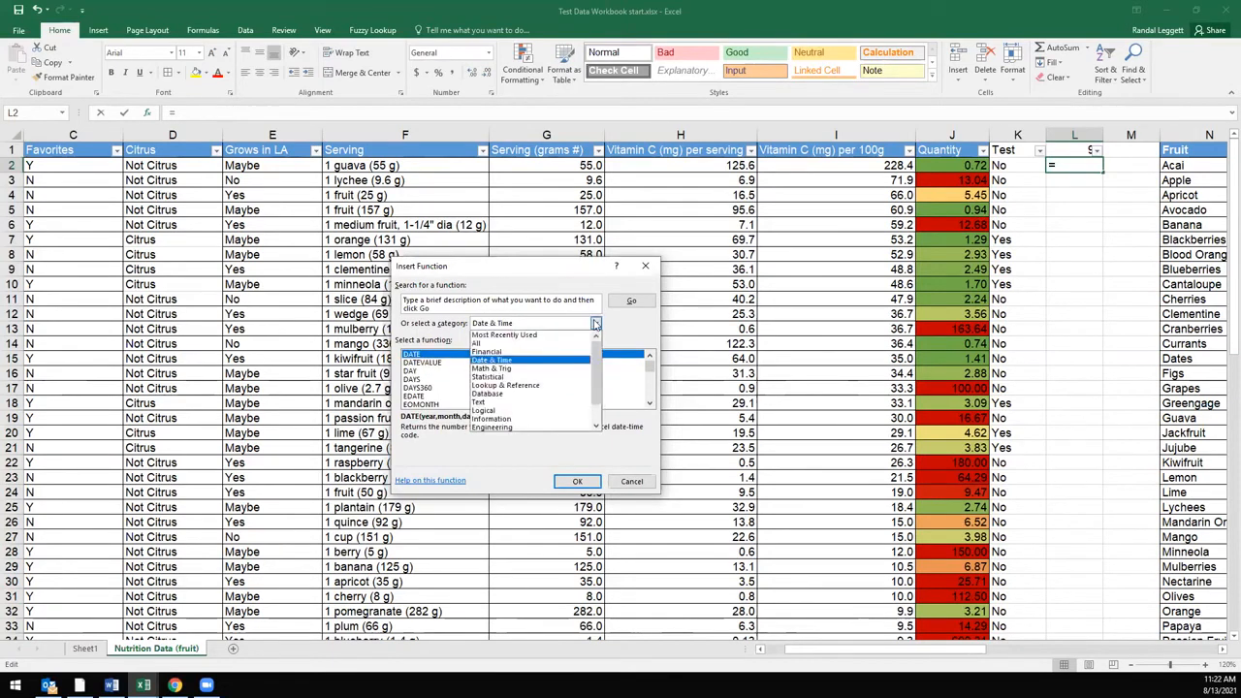
click(519, 402)
click(593, 324)
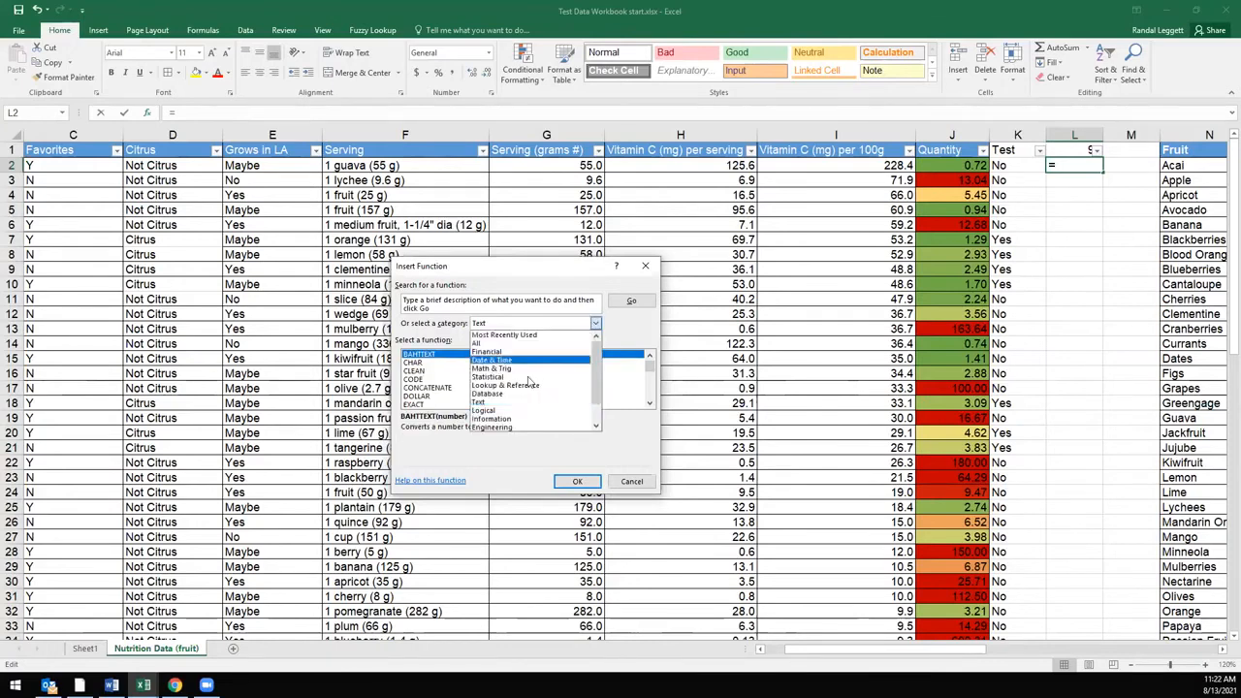
click(515, 410)
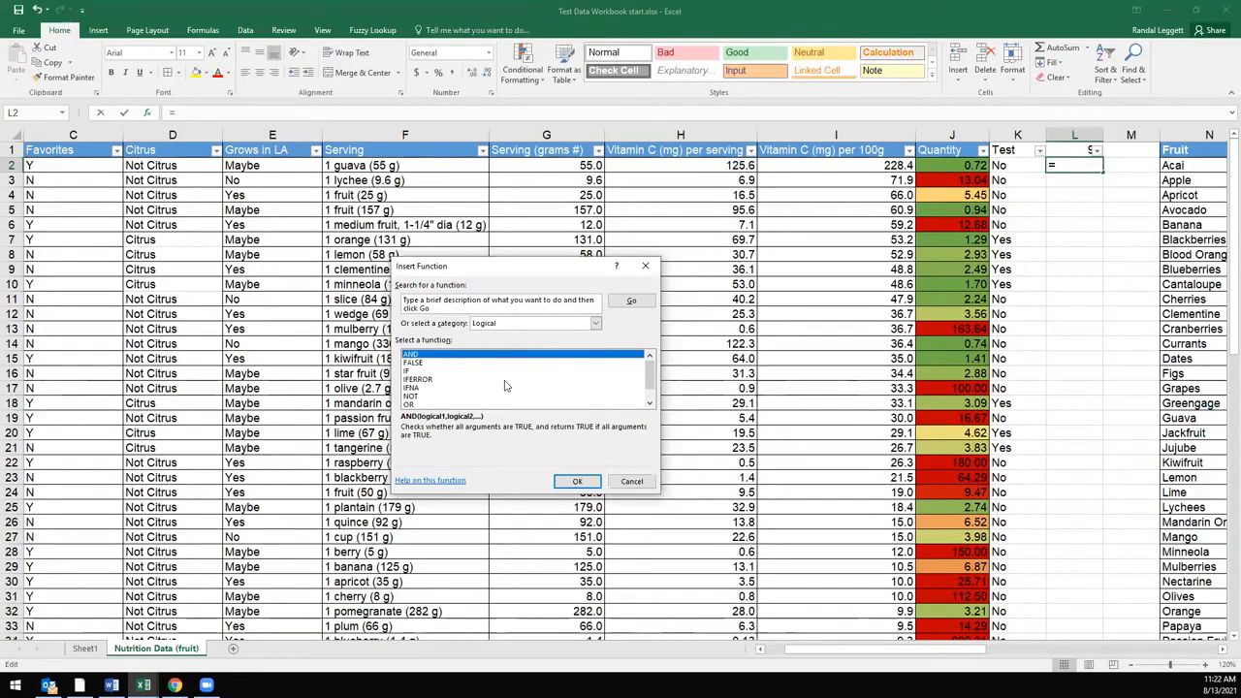
click(631, 482)
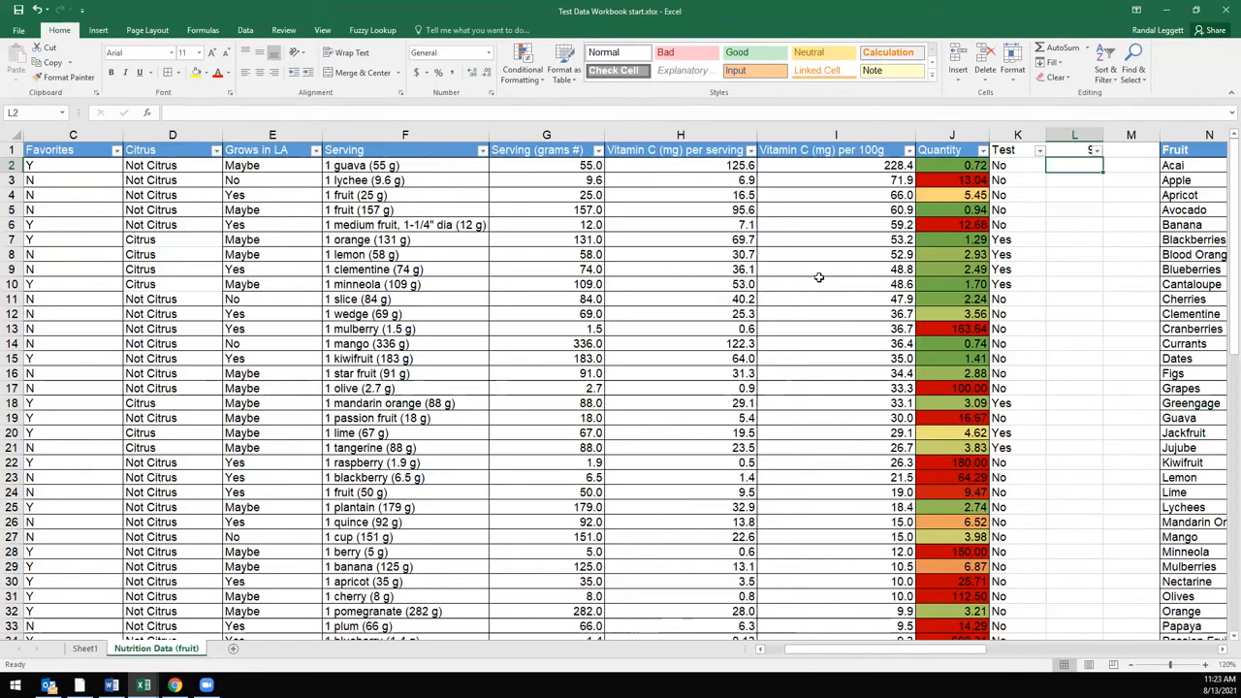
- Edit the K2 formula to open an AND function around the D2="Citrus" test, ready for a second condition
click(1066, 152)
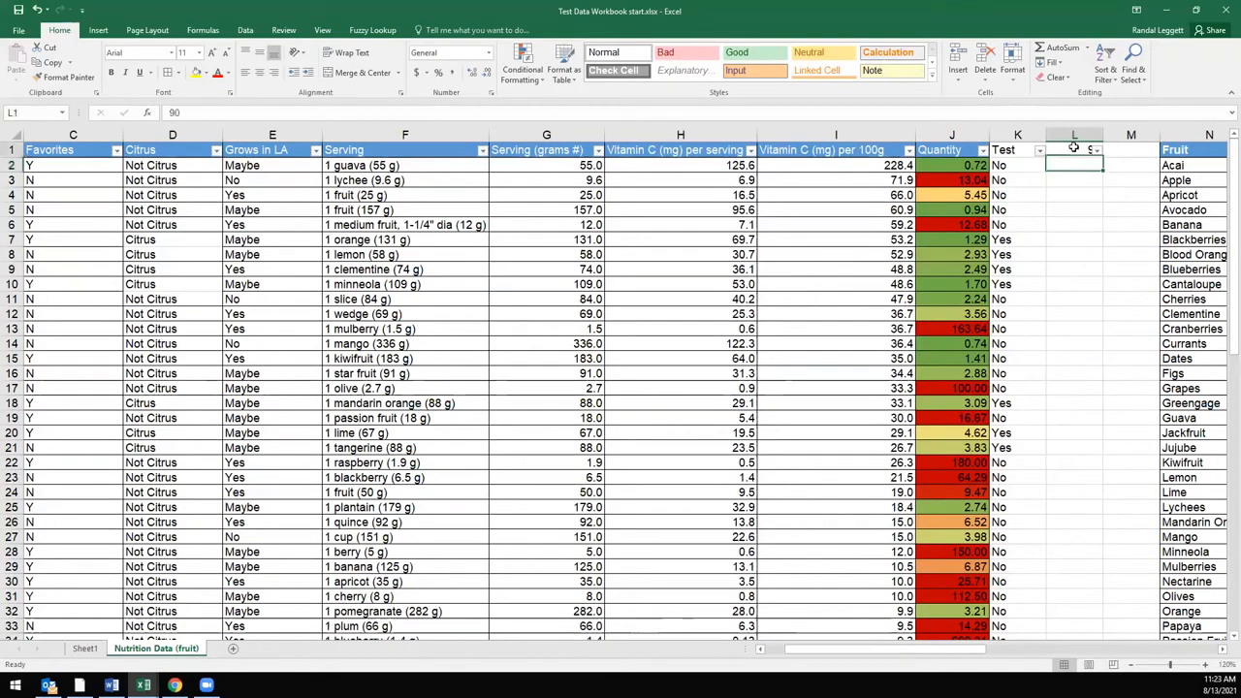
click(1029, 163)
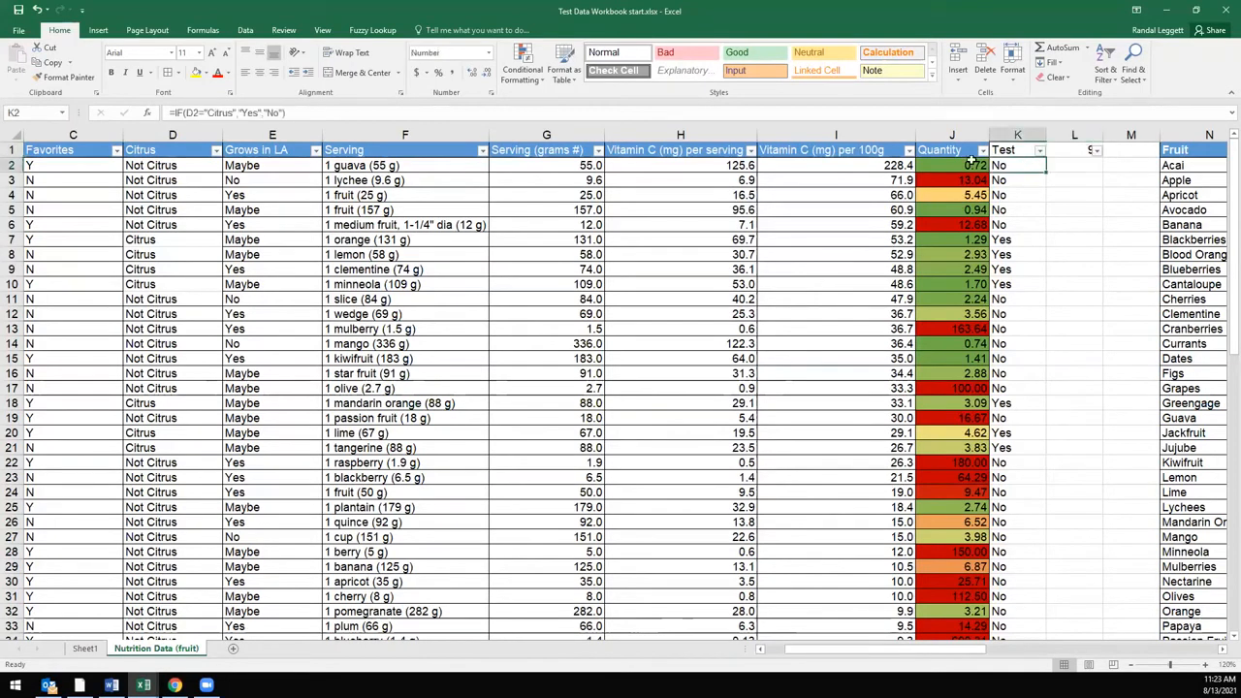
click(190, 112)
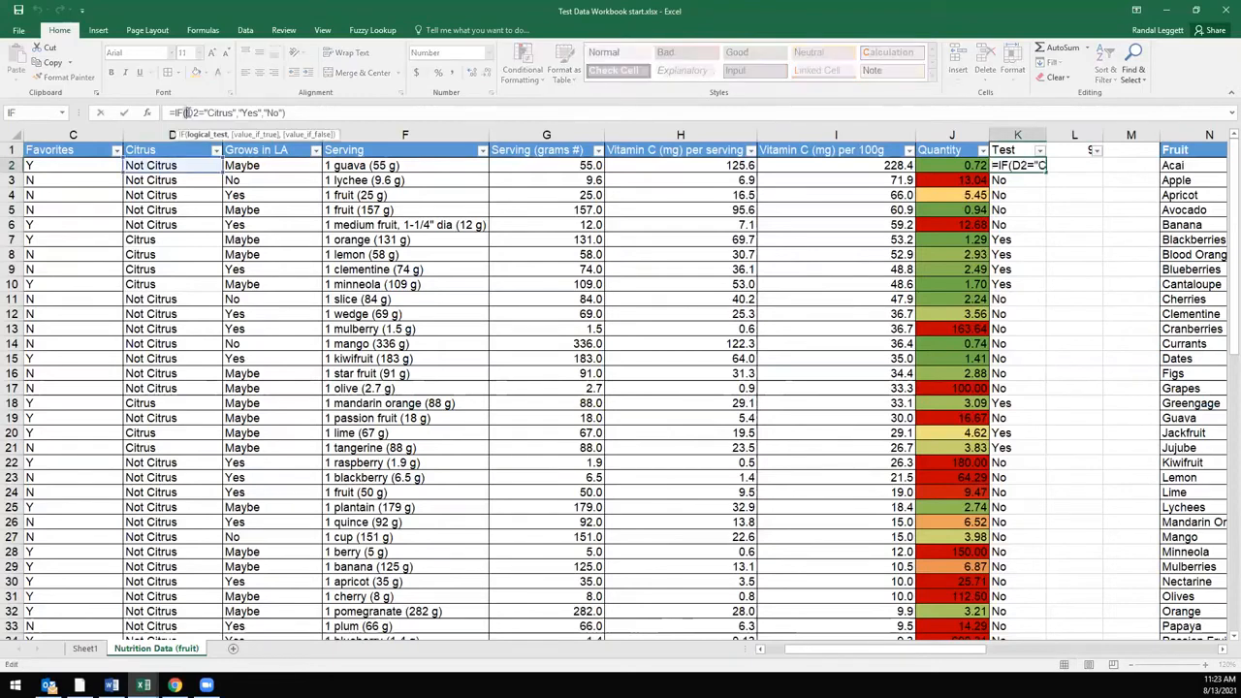
text(AND()
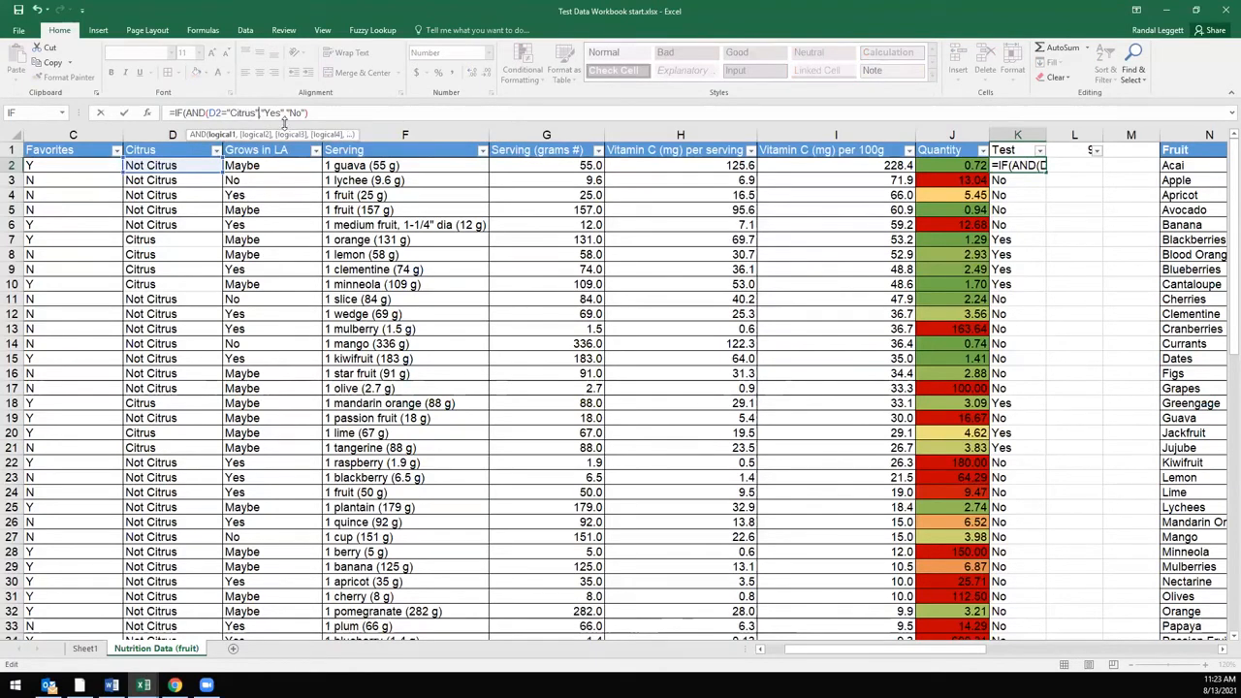
text(,)
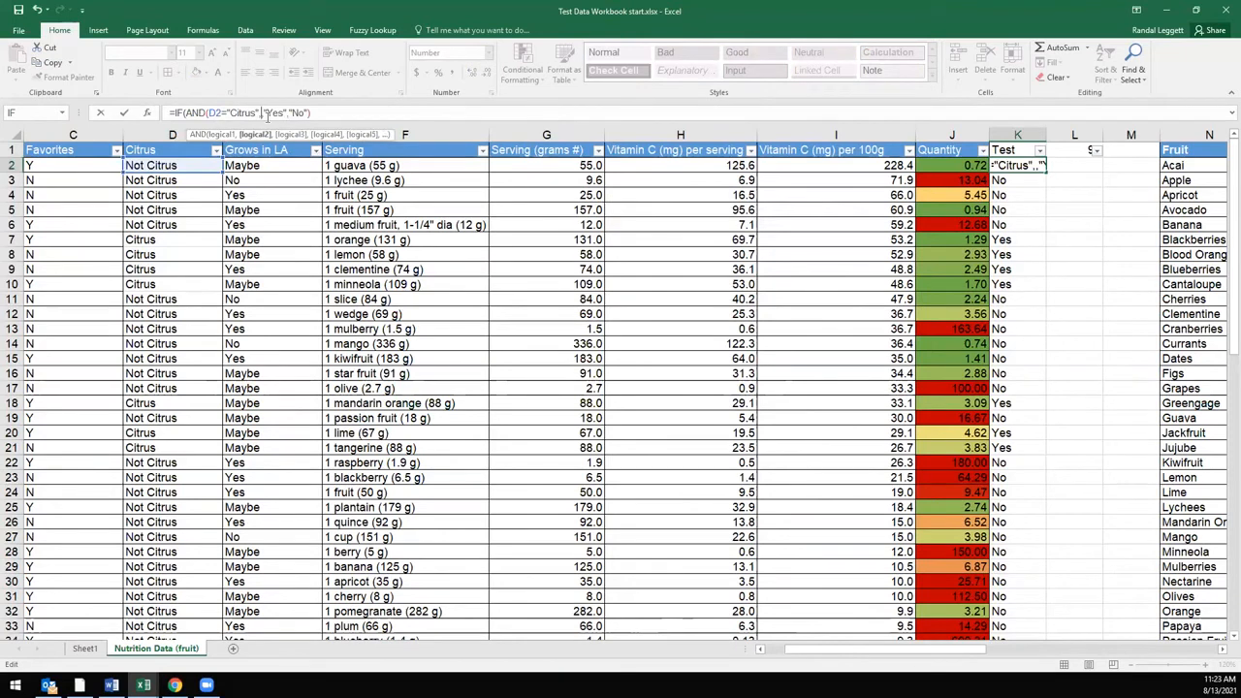
- Add E2="Yes" as the second AND condition, completing K2 as =IF(AND(D2="Citrus",E2="Yes"),"Yes","No")
click(245, 167)
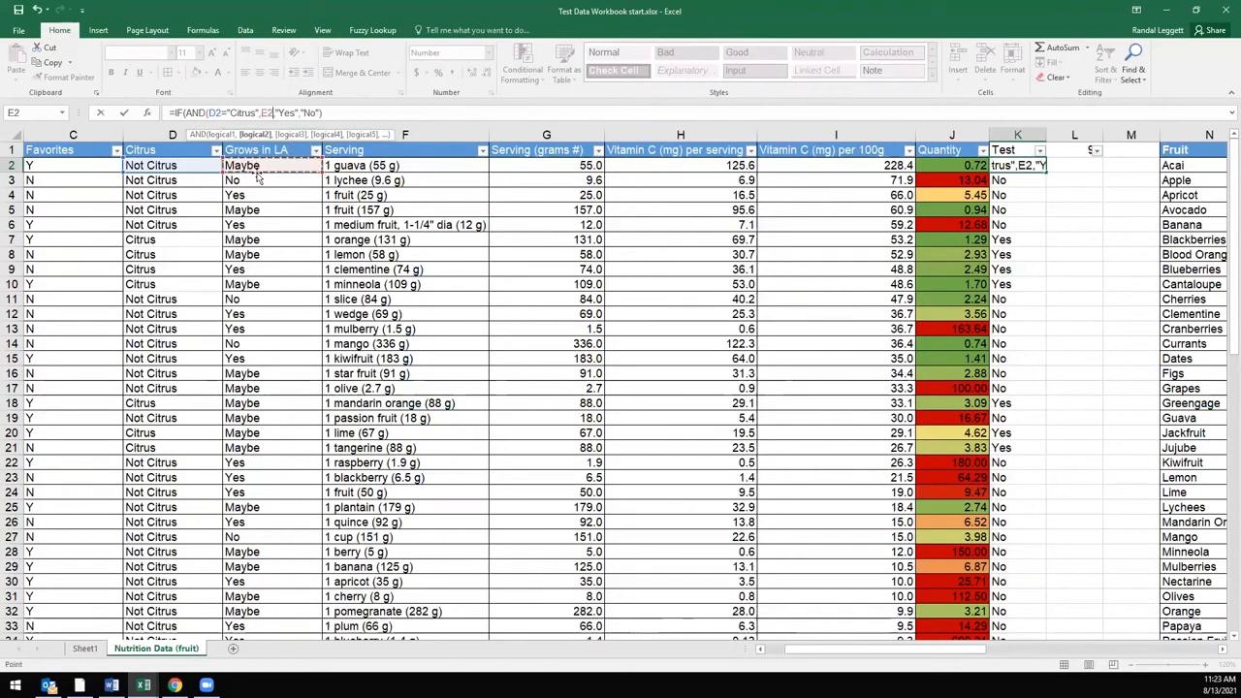
text(+)
key(BackSpace)
text(=)
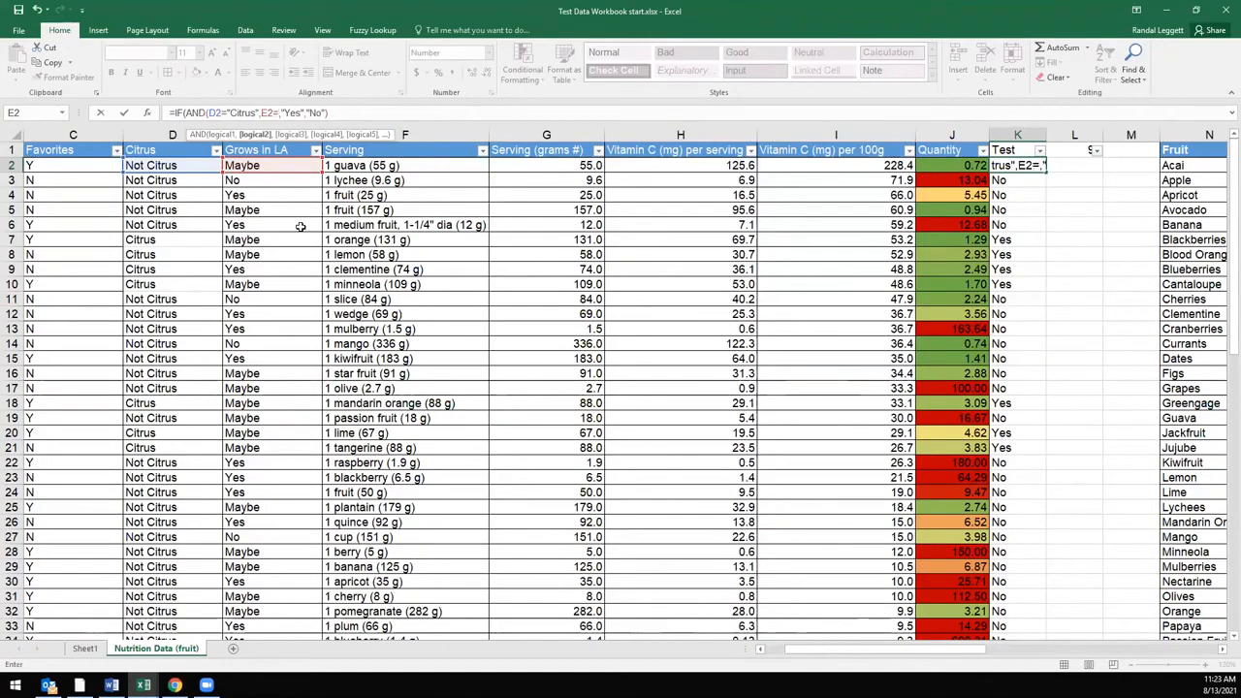
text(")
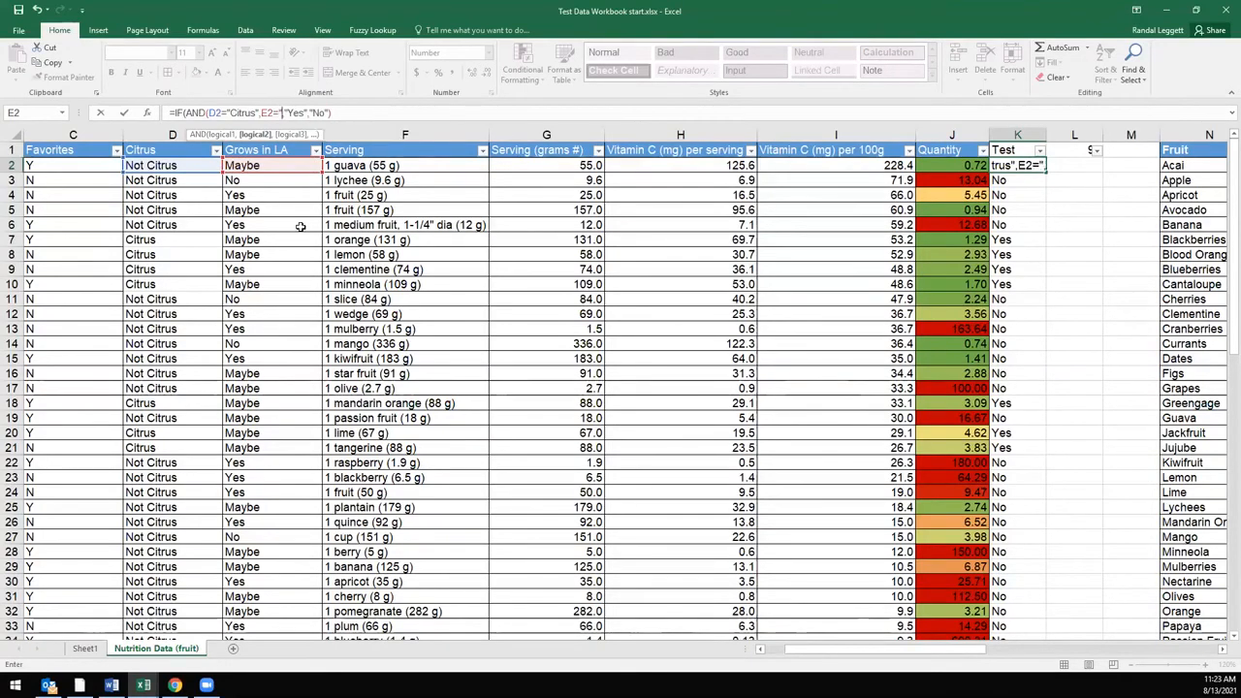
text(Yes)
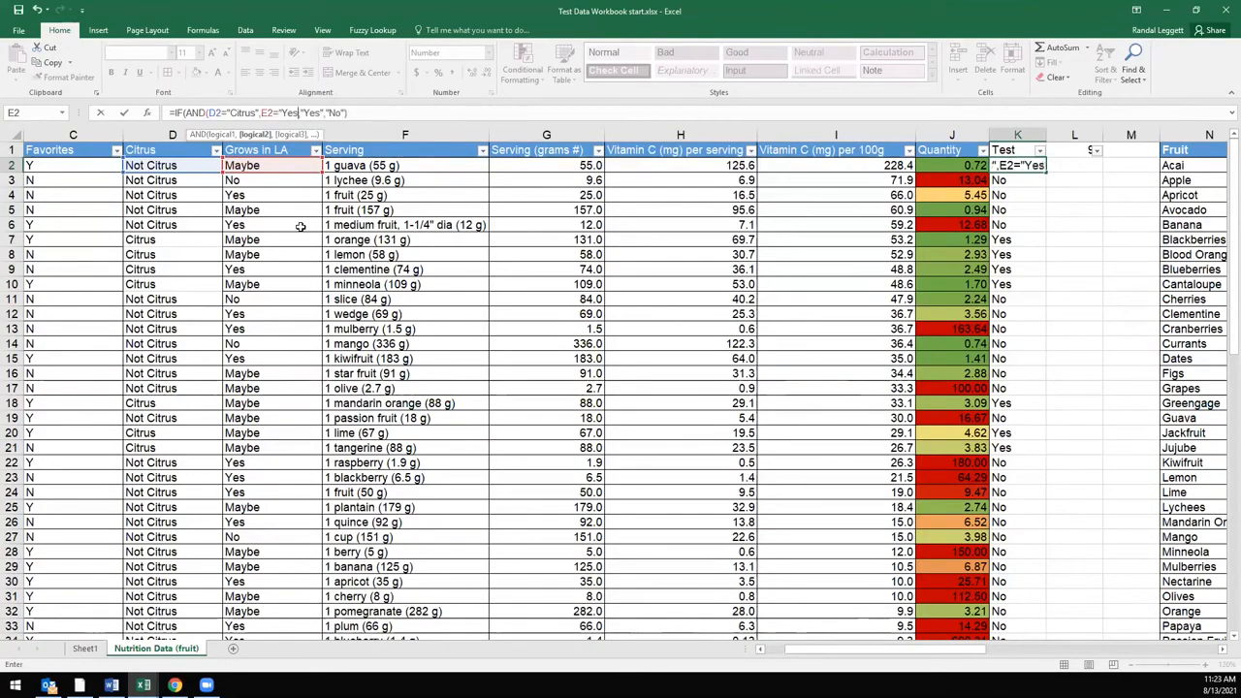
text(")
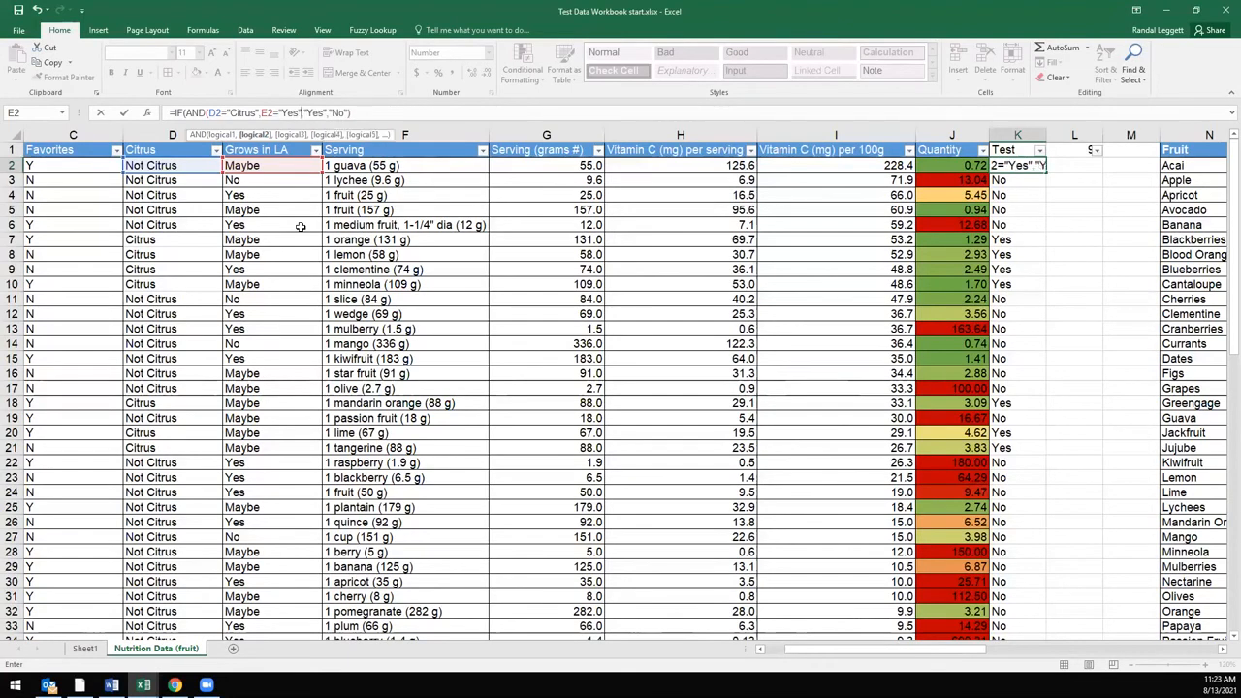
text())
key(Return)
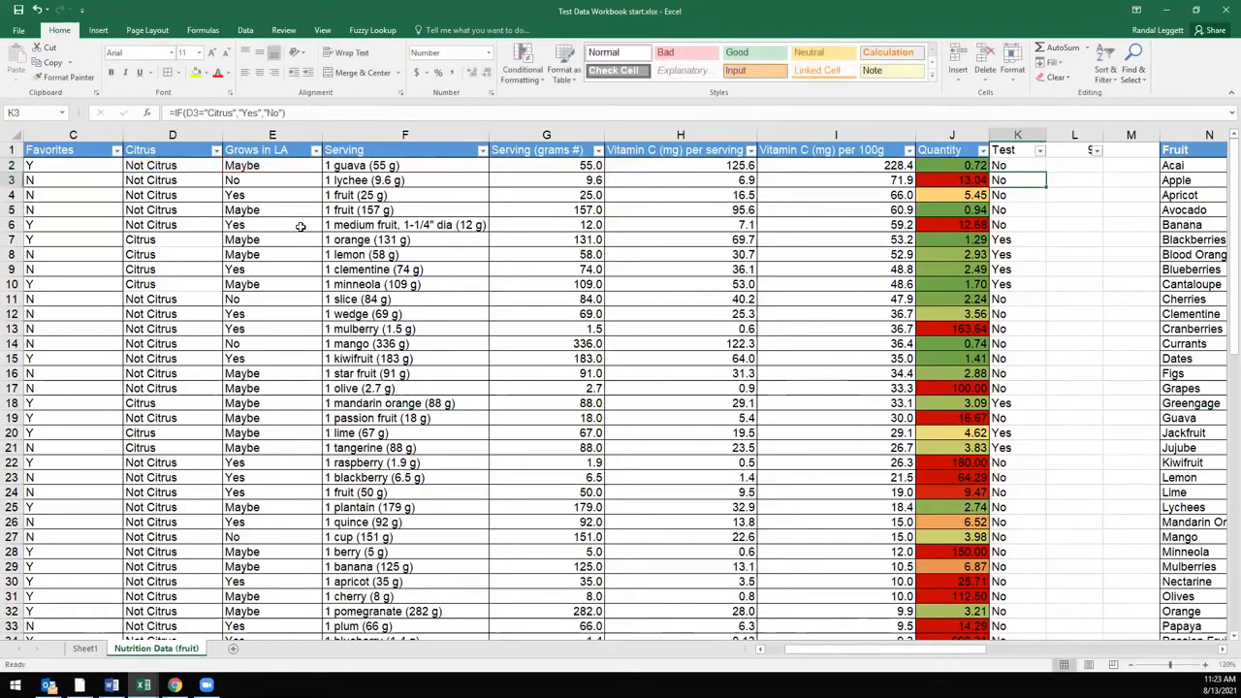
- Fill the K2 AND formula down the Test column and check the copied formula in K9
click(1016, 165)
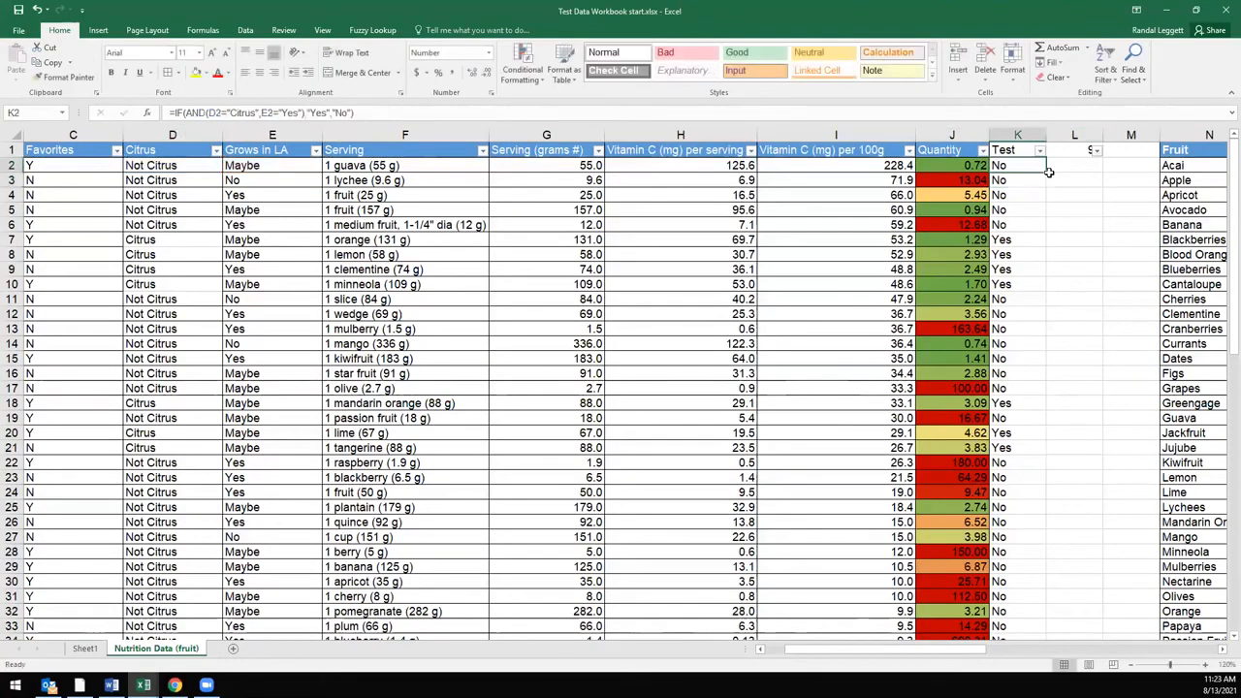
double_click(1045, 173)
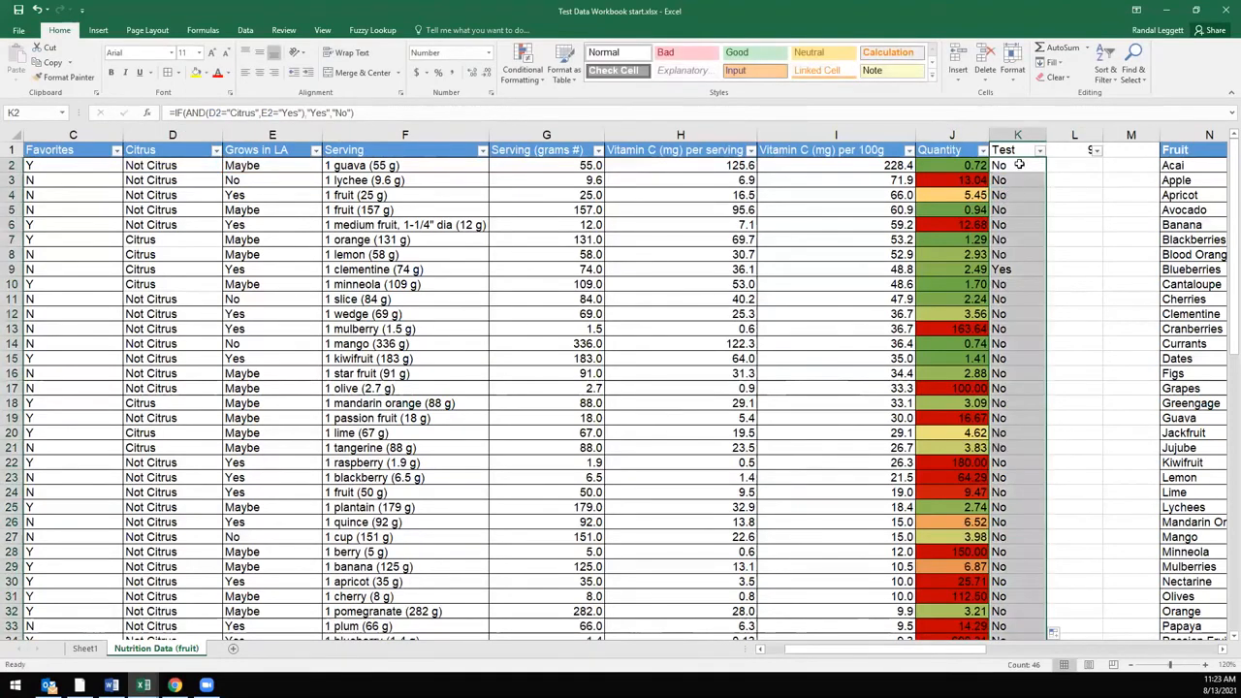
click(1013, 153)
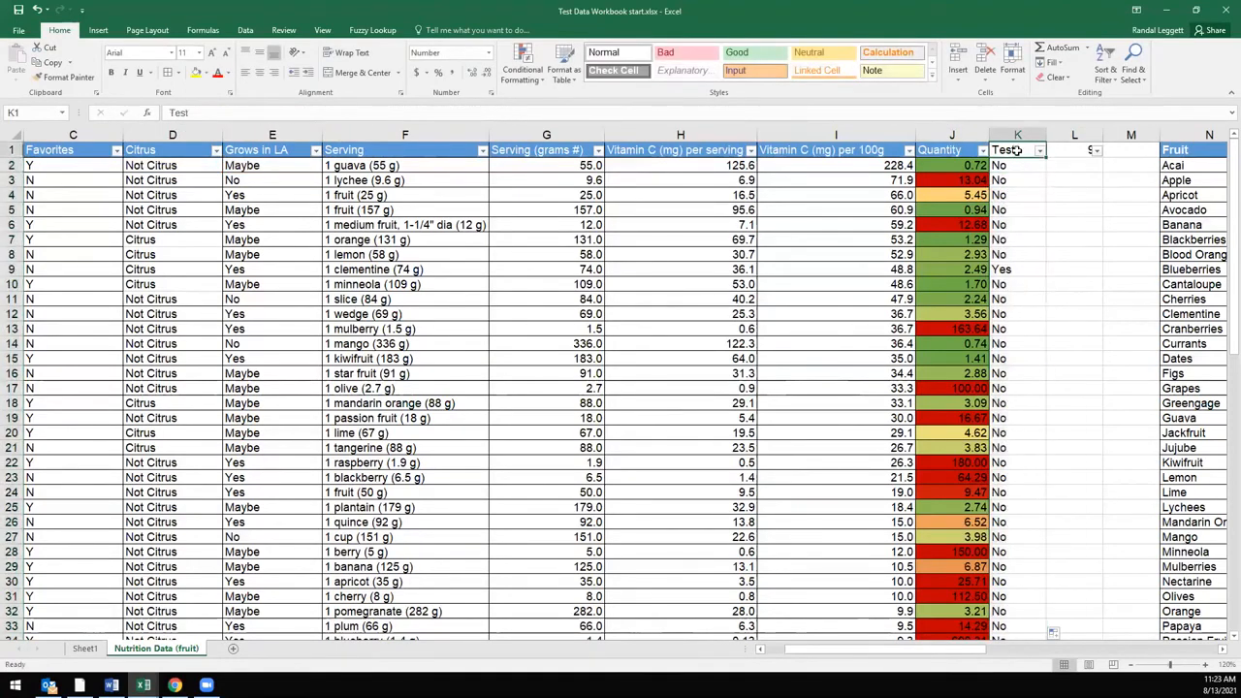
click(1016, 270)
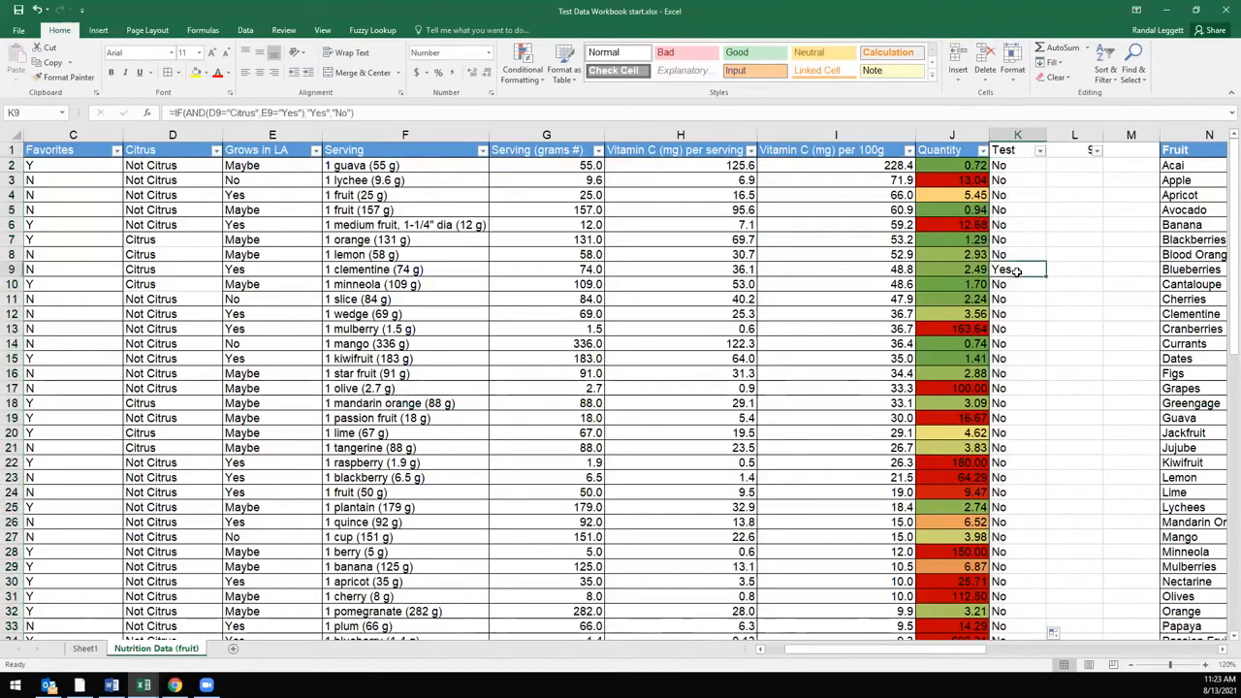
scroll(1024, 291, down, 6)
scroll(1024, 294, up, 6)
click(1021, 165)
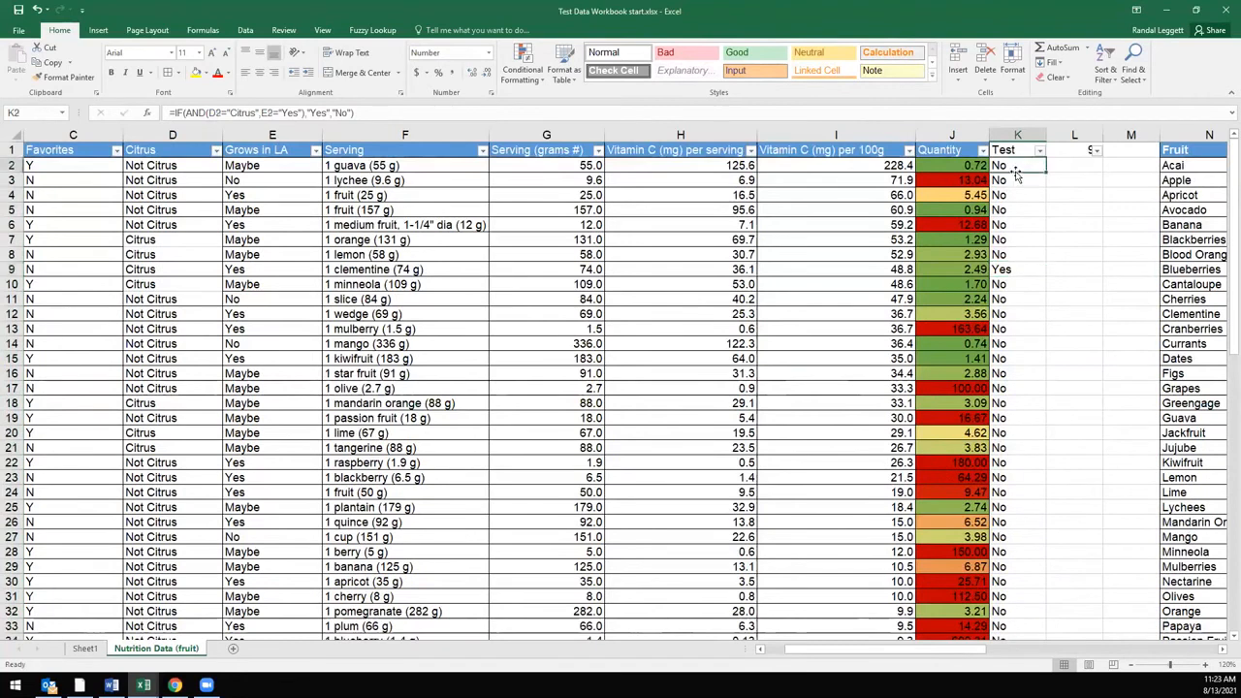